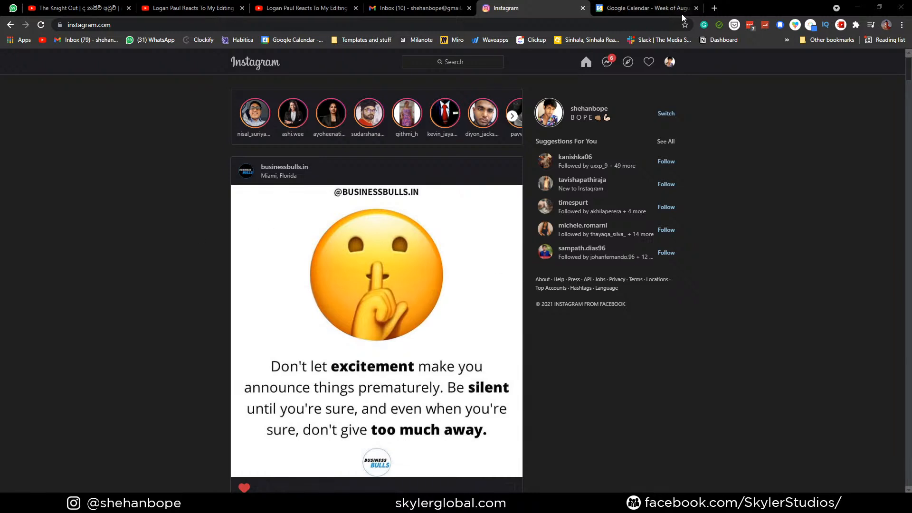
# - Close the Gmail browser tab, switch to Blender and dismiss its splash screen
pyautogui.click(469, 8)
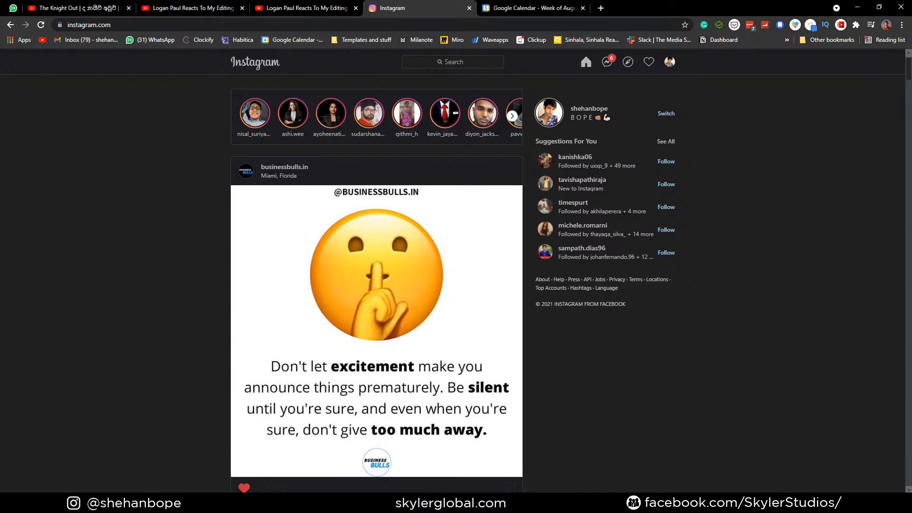
pyautogui.moveTo(0, 90); pyautogui.dragTo(657, 149)
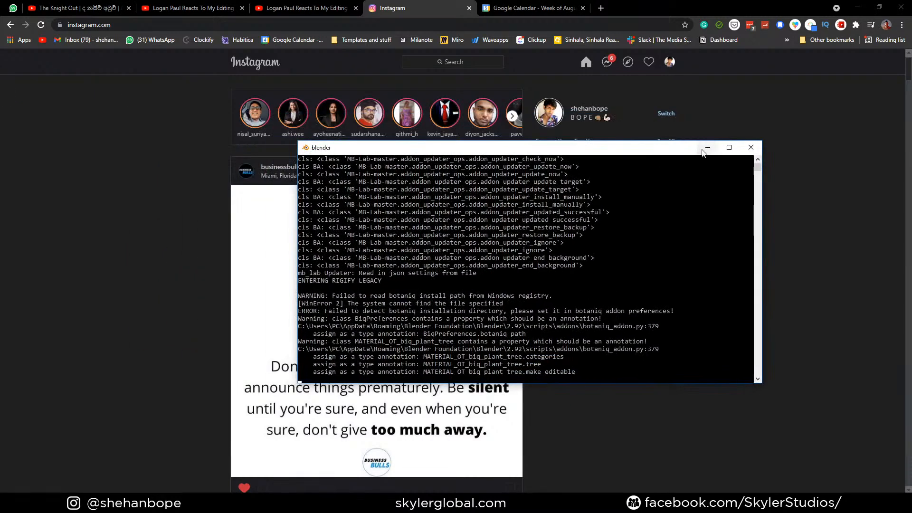
pyautogui.click(729, 147)
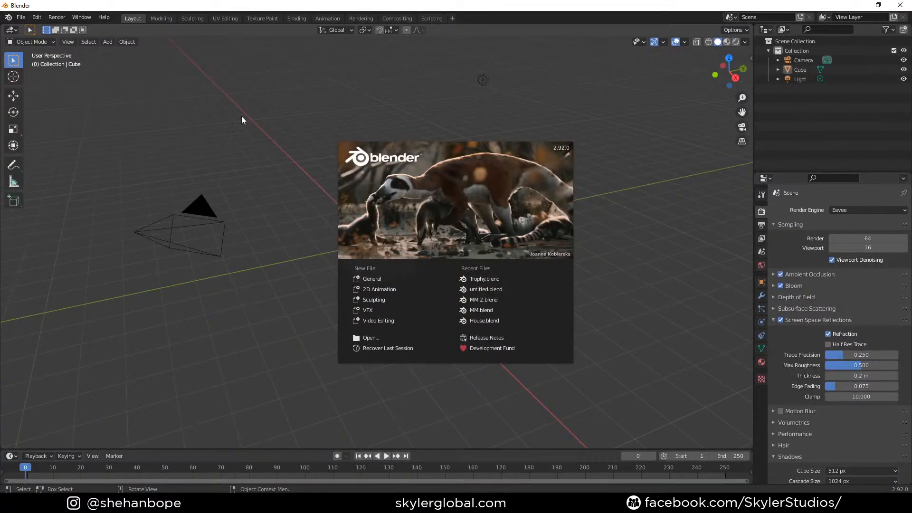
pyautogui.click(241, 124)
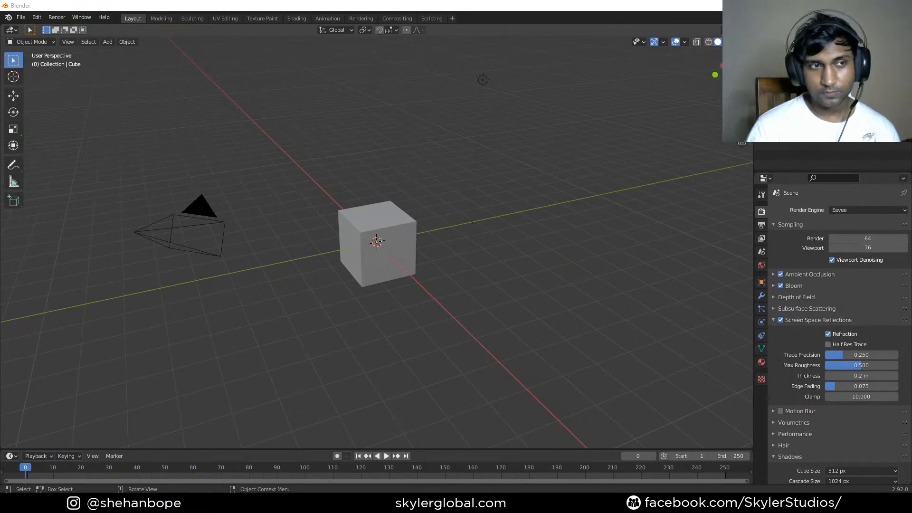
pyautogui.moveTo(0, 97); pyautogui.dragTo(454, 108)
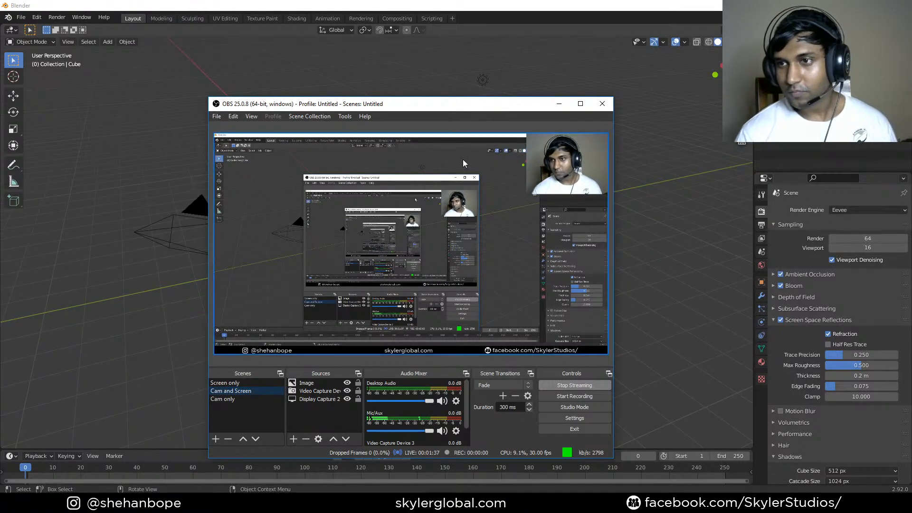
pyautogui.moveTo(500, 105); pyautogui.dragTo(0, 155)
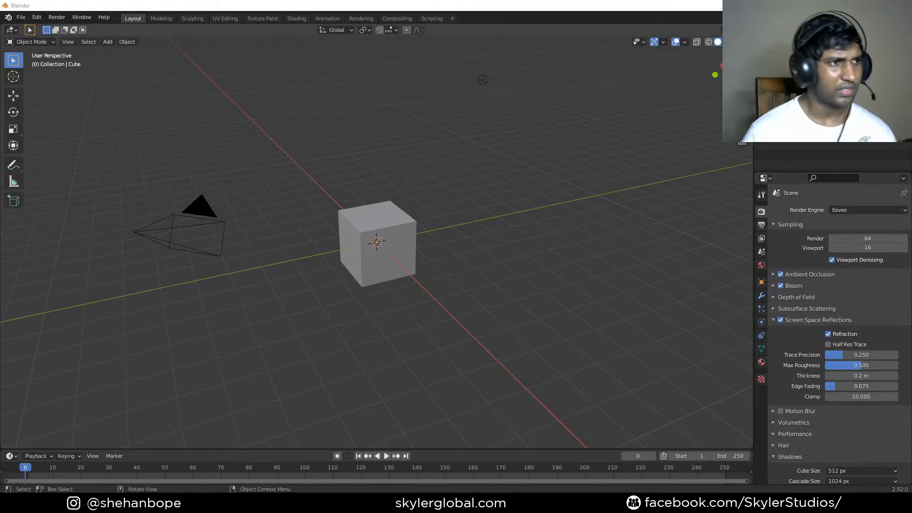
# - Delete the default camera, cube and light from the scene
pyautogui.scroll(-2, 263, 192)
pyautogui.click(230, 120)
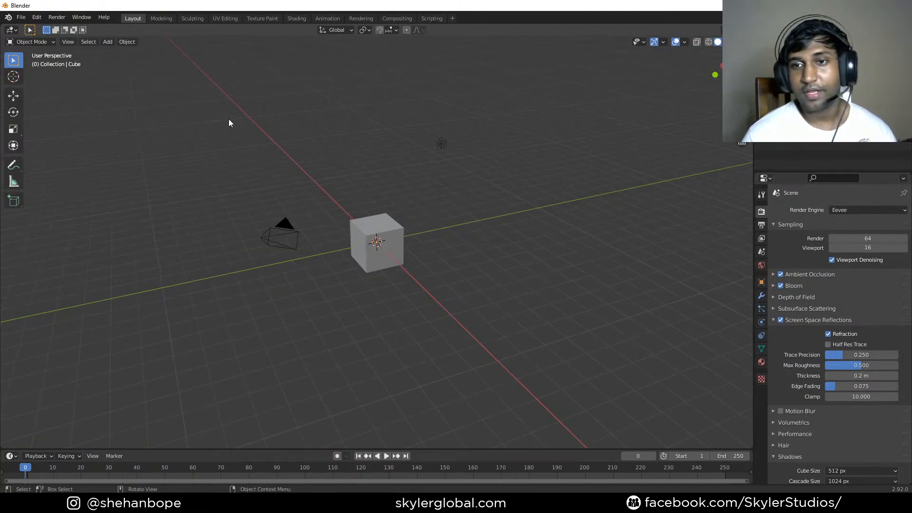
pyautogui.moveTo(229, 120); pyautogui.dragTo(253, 138, button='middle')
pyautogui.moveTo(443, 248); pyautogui.dragTo(423, 225, button='middle')
pyautogui.scroll(-2, 333, 180)
pyautogui.moveTo(278, 120); pyautogui.dragTo(557, 366)
pyautogui.moveTo(501, 152); pyautogui.dragTo(494, 165, button='middle')
pyautogui.press('x')
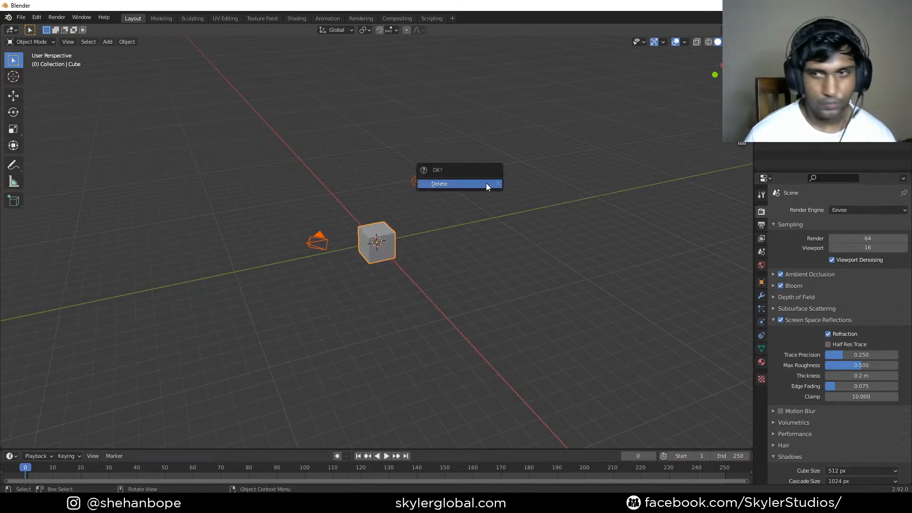
pyautogui.click(486, 183)
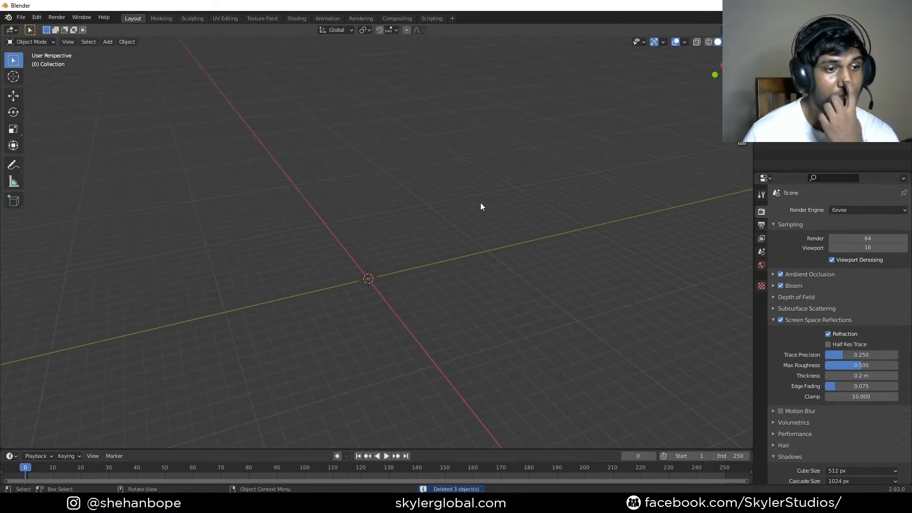
# - Import the Batman logo into the empty scene as a Scalable Vector Graphics (.svg) file
pyautogui.moveTo(469, 215)
pyautogui.mouseDown(button='middle')
pyautogui.moveTo(426, 277)
pyautogui.moveTo(420, 249)
pyautogui.moveTo(455, 222)
pyautogui.mouseUp(button='middle')
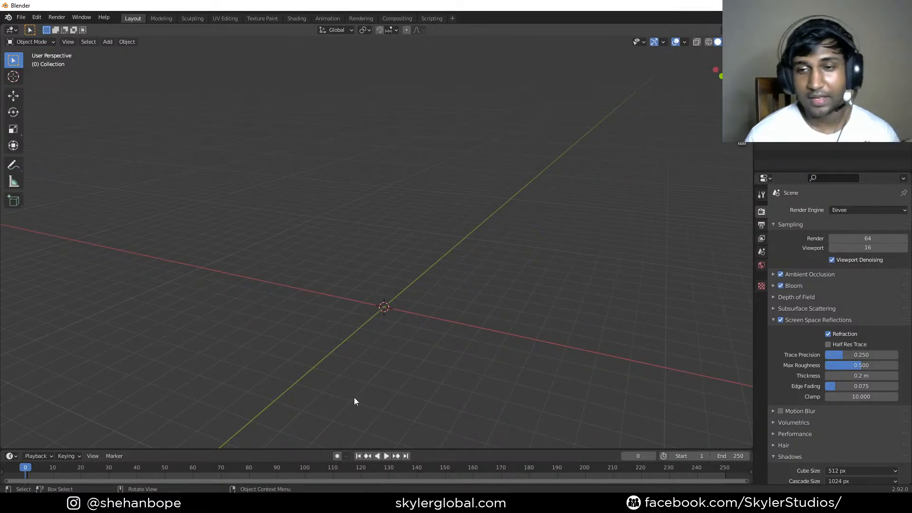
pyautogui.moveTo(433, 327); pyautogui.dragTo(449, 299, button='middle')
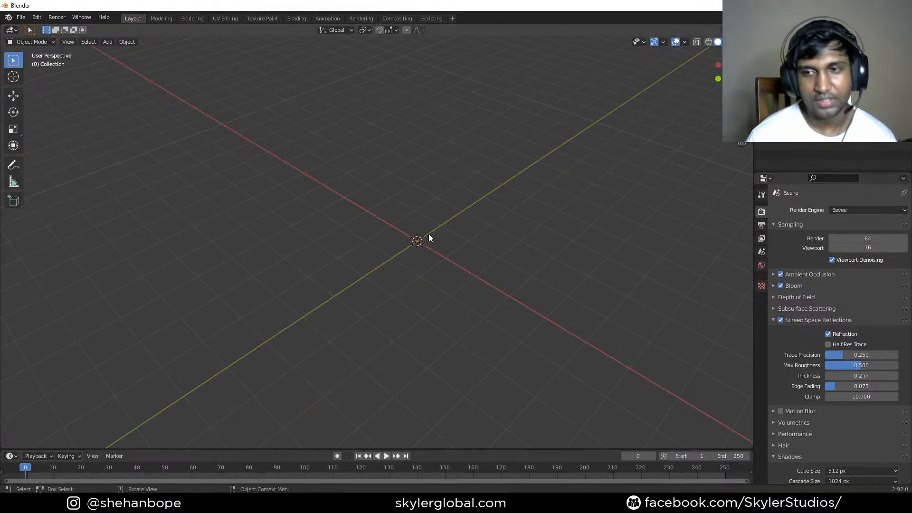
pyautogui.moveTo(491, 194); pyautogui.dragTo(478, 262, button='middle')
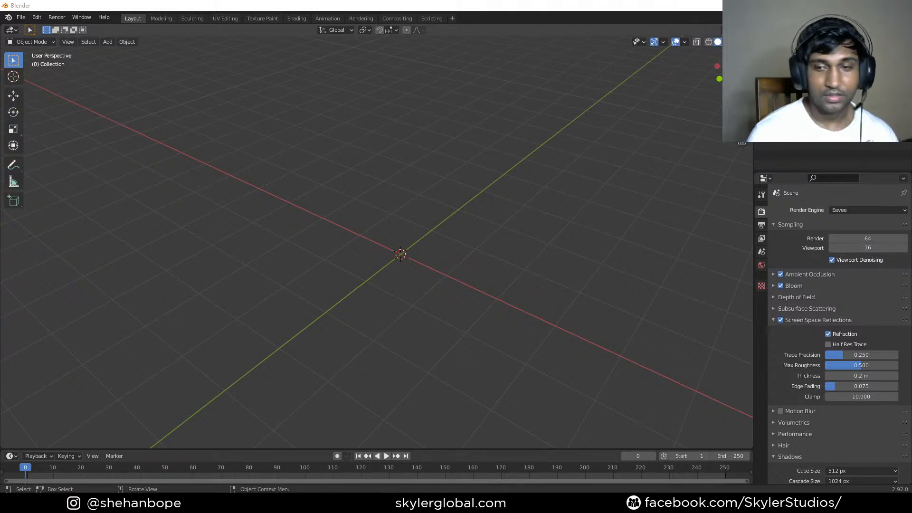
pyautogui.moveTo(481, 218); pyautogui.dragTo(479, 237, button='middle')
pyautogui.click(21, 17)
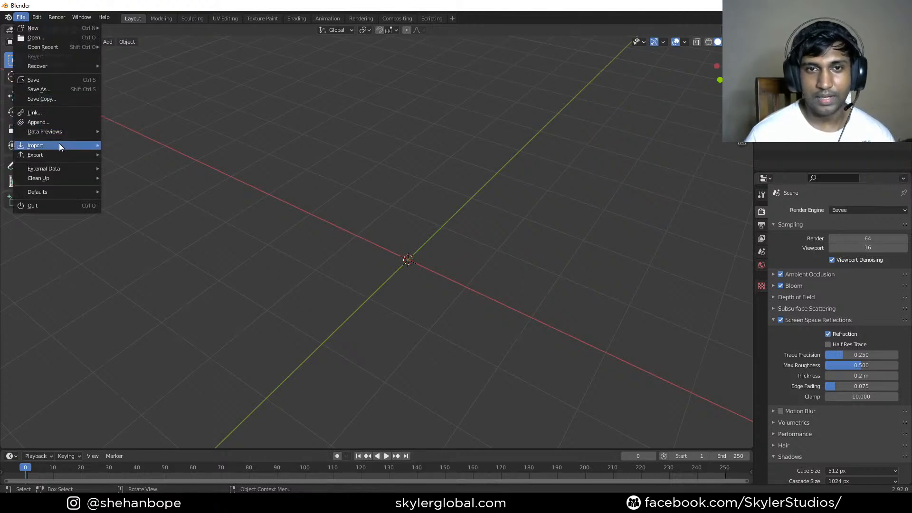
pyautogui.moveTo(59, 146)
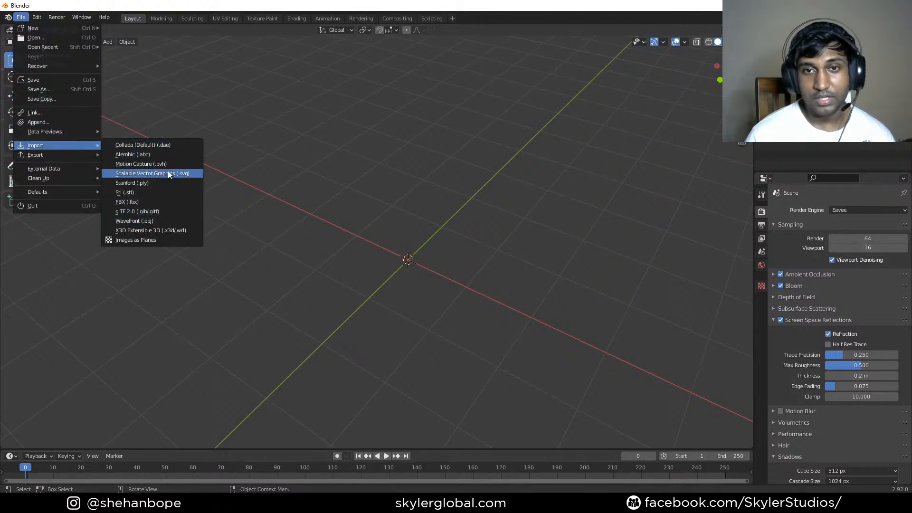
pyautogui.click(180, 172)
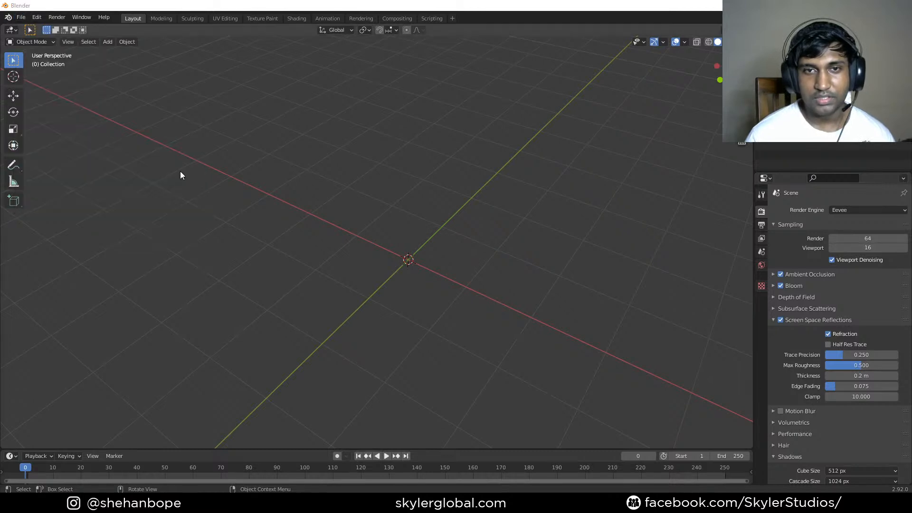
pyautogui.moveTo(0, 87); pyautogui.dragTo(0, 87)
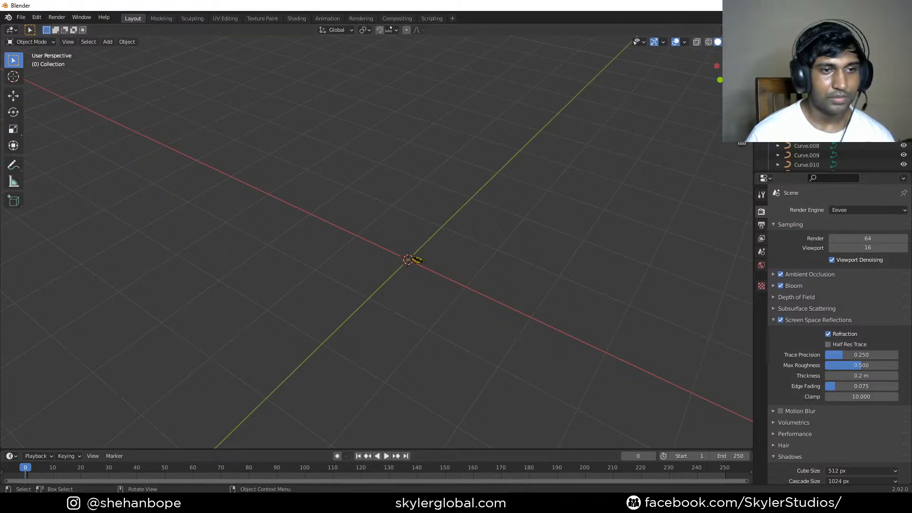
# - Delete the outermost dark outline curve around the imported Batman logo
pyautogui.scroll(5, 407, 272)
pyautogui.keyDown('shift'); pyautogui.moveTo(485, 257); pyautogui.dragTo(332, 257, button='middle'); pyautogui.keyUp('shift')
pyautogui.scroll(5, 314, 313)
pyautogui.keyDown('shift'); pyautogui.moveTo(266, 329); pyautogui.dragTo(339, 261, button='middle'); pyautogui.keyUp('shift')
pyautogui.click(338, 263)
pyautogui.moveTo(321, 311); pyautogui.dragTo(377, 327, button='middle')
pyautogui.press('KP_7')
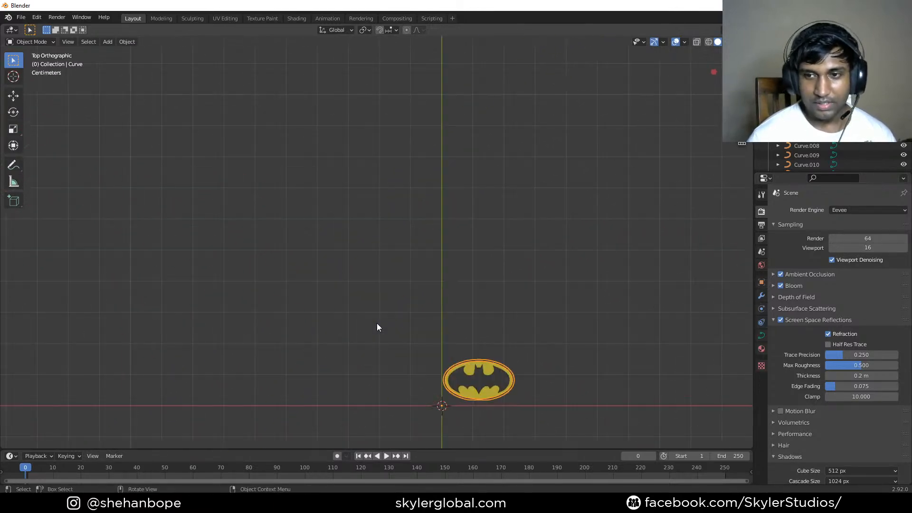
pyautogui.keyDown('shift'); pyautogui.moveTo(543, 411); pyautogui.dragTo(323, 331, button='middle'); pyautogui.keyUp('shift')
pyautogui.keyDown('shift'); pyautogui.moveTo(265, 364); pyautogui.dragTo(306, 332, button='middle'); pyautogui.keyUp('shift')
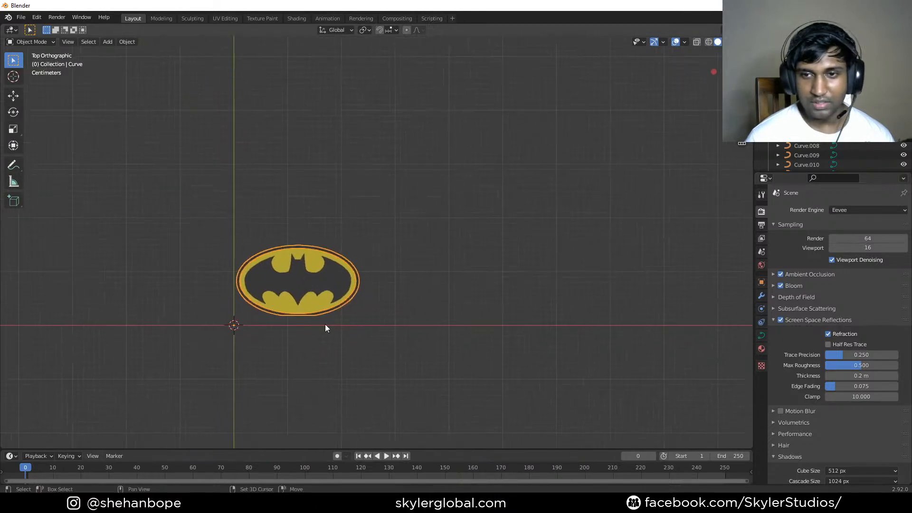
pyautogui.scroll(4, 321, 321)
pyautogui.click(340, 300)
pyautogui.click(340, 300)
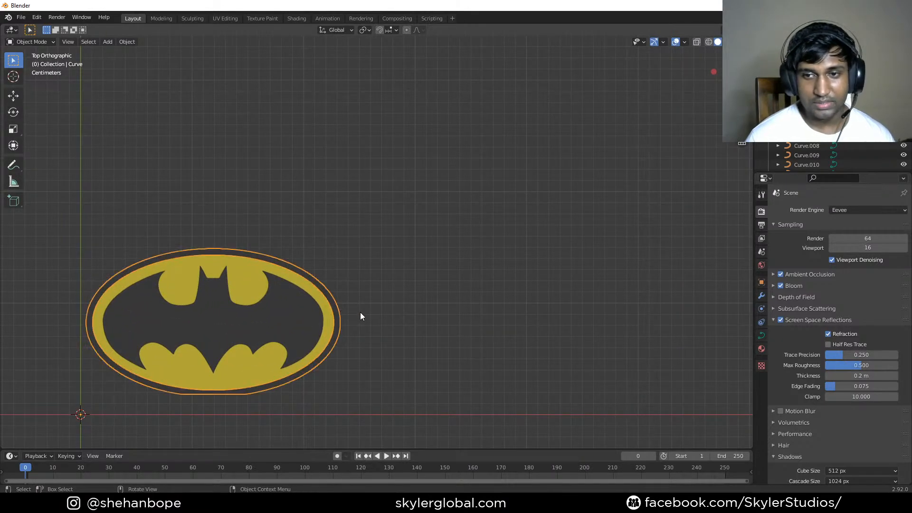
pyautogui.keyDown('shift'); pyautogui.moveTo(357, 312); pyautogui.dragTo(431, 280, button='middle'); pyautogui.keyUp('shift')
pyautogui.press('Delete')
# - Try moving the logo's yellow oval and black bat shape to check whether they are separate objects
pyautogui.click(329, 338)
pyautogui.keyDown('shift'); pyautogui.moveTo(320, 382); pyautogui.dragTo(380, 336, button='middle'); pyautogui.keyUp('shift')
pyautogui.press('g')
pyautogui.rightClick(321, 359)
pyautogui.click(308, 365)
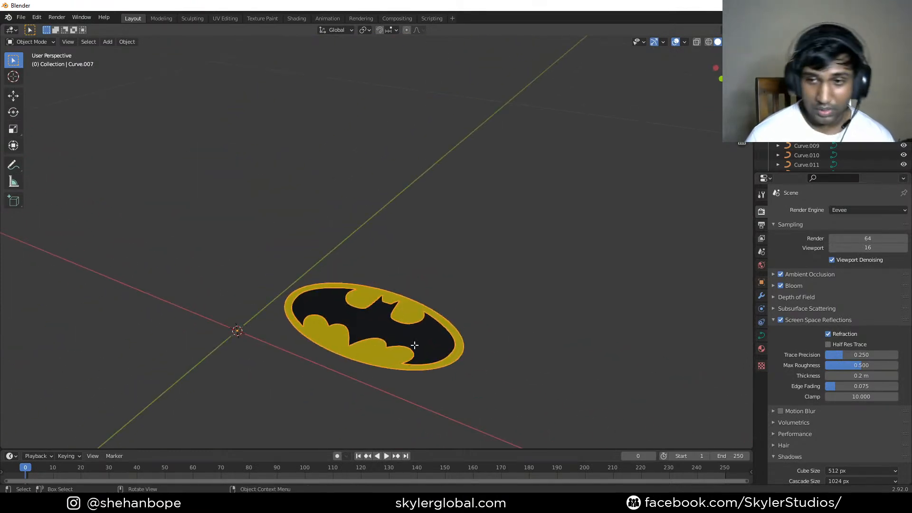
pyautogui.press('Tab')
pyautogui.moveTo(414, 349); pyautogui.dragTo(384, 284, button='middle')
pyautogui.press('Tab')
pyautogui.click(346, 251)
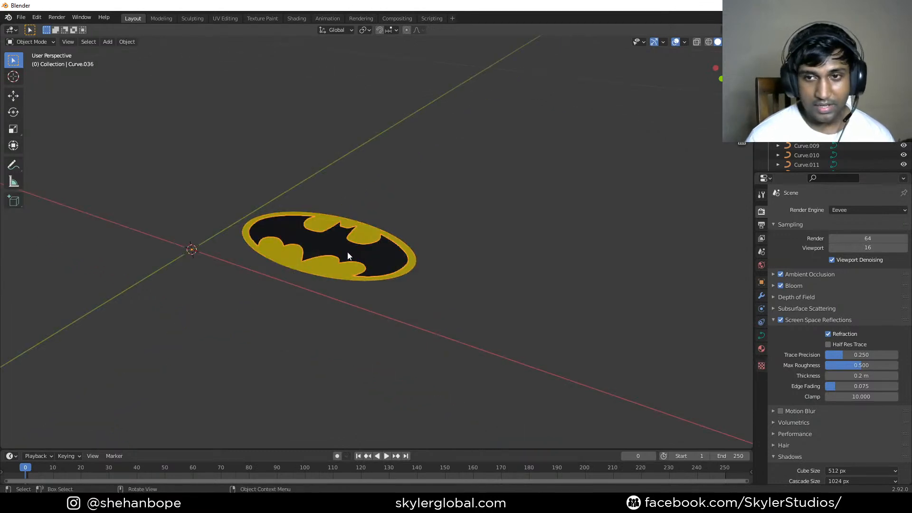
pyautogui.press('g')
pyautogui.rightClick(311, 251)
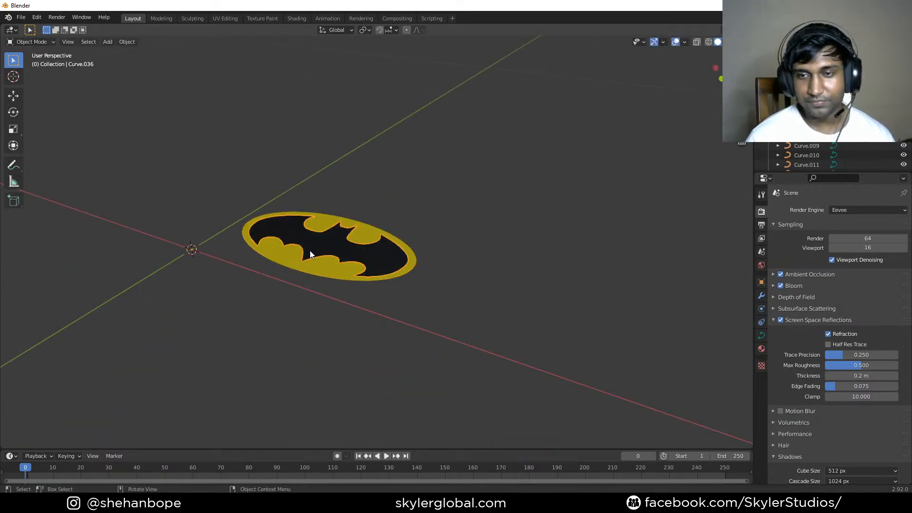
# - Try moving the yellow oval along the Z axis
pyautogui.keyDown('shift'); pyautogui.moveTo(338, 172); pyautogui.dragTo(356, 256, button='middle'); pyautogui.keyUp('shift')
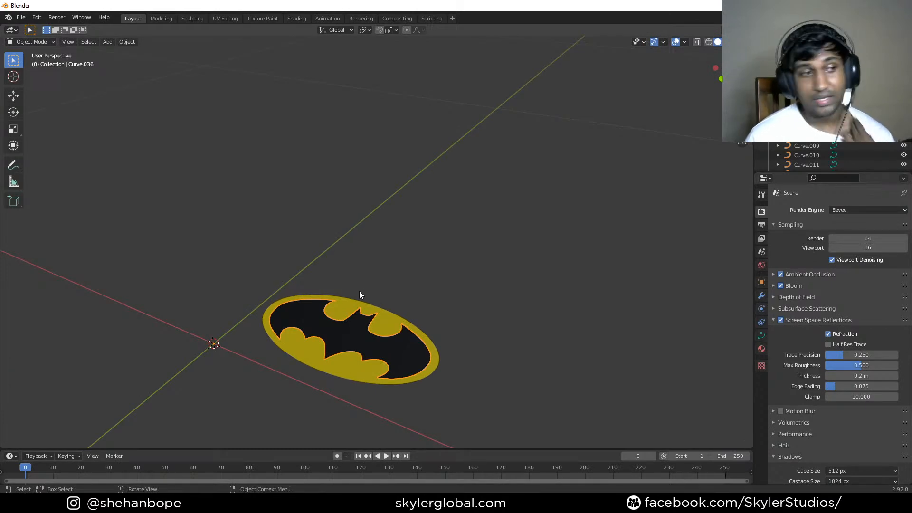
pyautogui.keyDown('shift'); pyautogui.moveTo(328, 284); pyautogui.dragTo(354, 225, button='middle'); pyautogui.keyUp('shift')
pyautogui.click(373, 303)
pyautogui.moveTo(423, 329); pyautogui.dragTo(435, 281, button='middle')
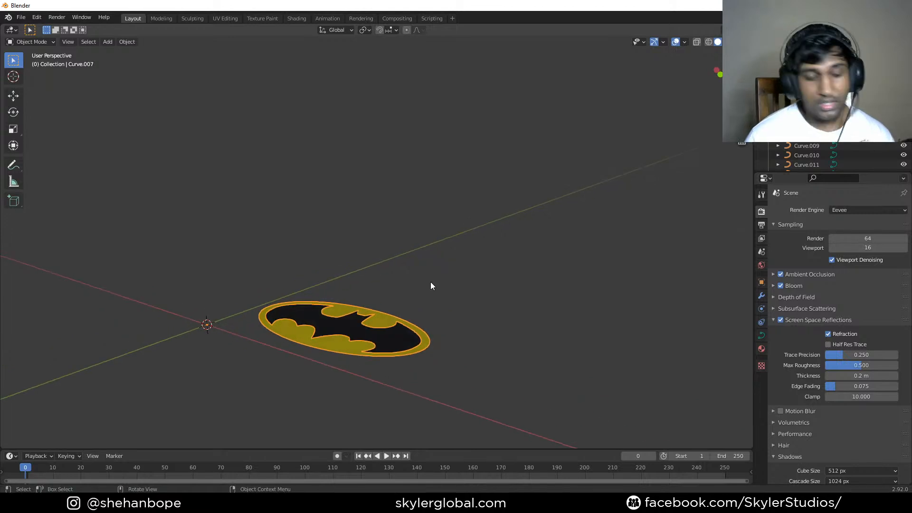
pyautogui.press('g')
pyautogui.press('z')
pyautogui.rightClick(423, 284)
# - Raise the black bat shape about 0.01 m along the Z axis above the yellow oval
pyautogui.click(383, 341)
pyautogui.scroll(2, 426, 328)
pyautogui.moveTo(426, 328); pyautogui.dragTo(438, 298, button='middle')
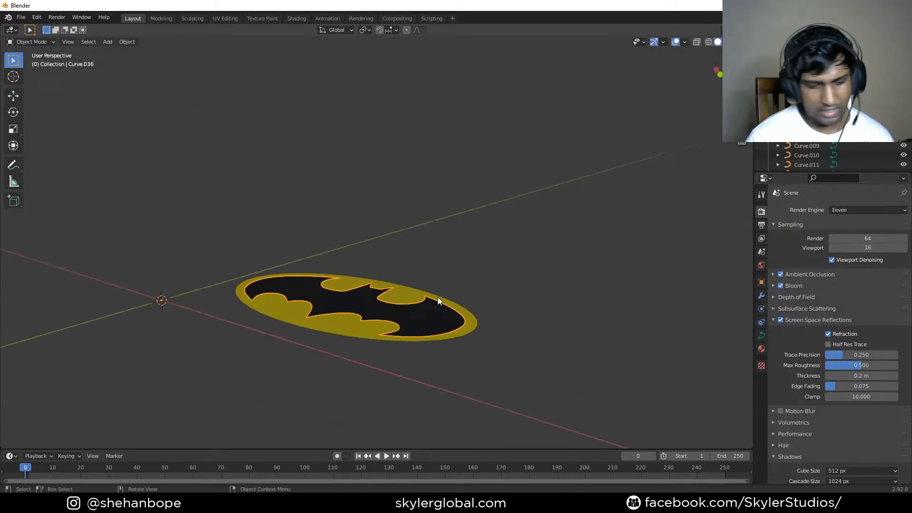
pyautogui.press('g')
pyautogui.press('z')
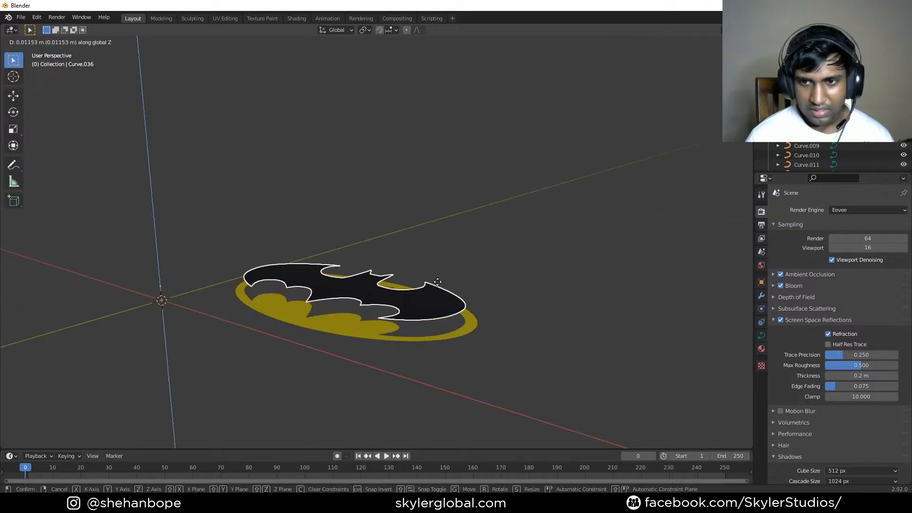
pyautogui.click(438, 286)
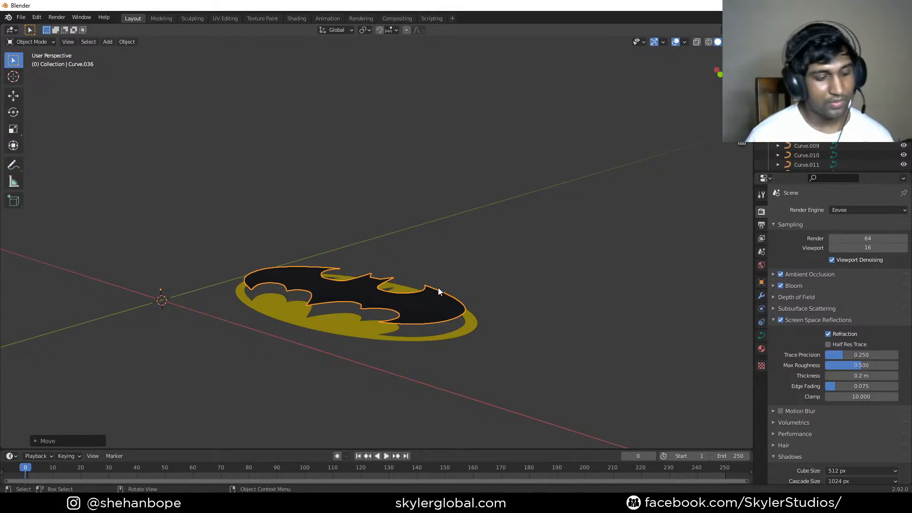
# - Set the black bat shape's origin to its geometry
pyautogui.press('Tab')
pyautogui.press('Tab')
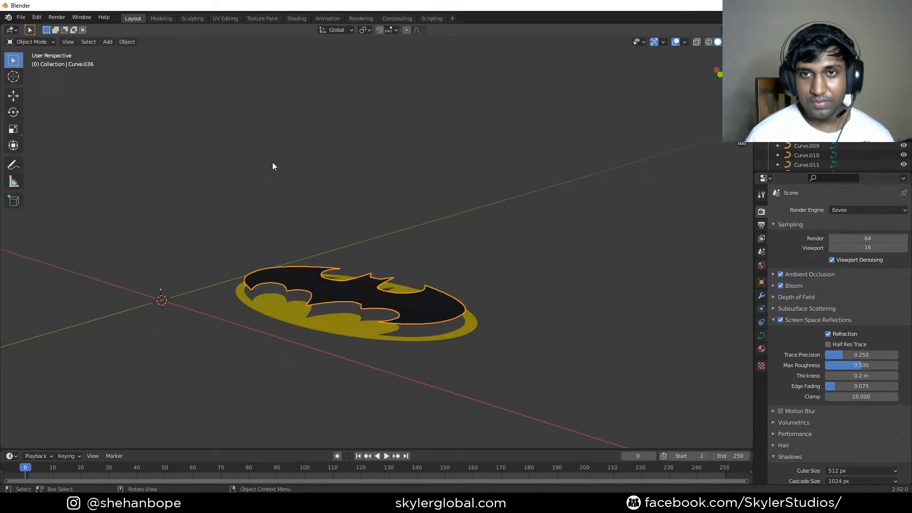
pyautogui.click(127, 41)
pyautogui.moveTo(150, 62)
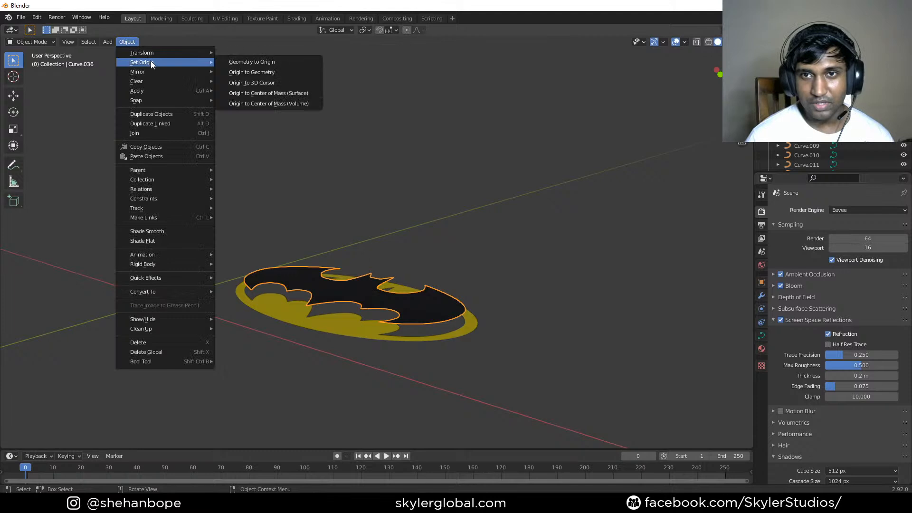
pyautogui.click(290, 76)
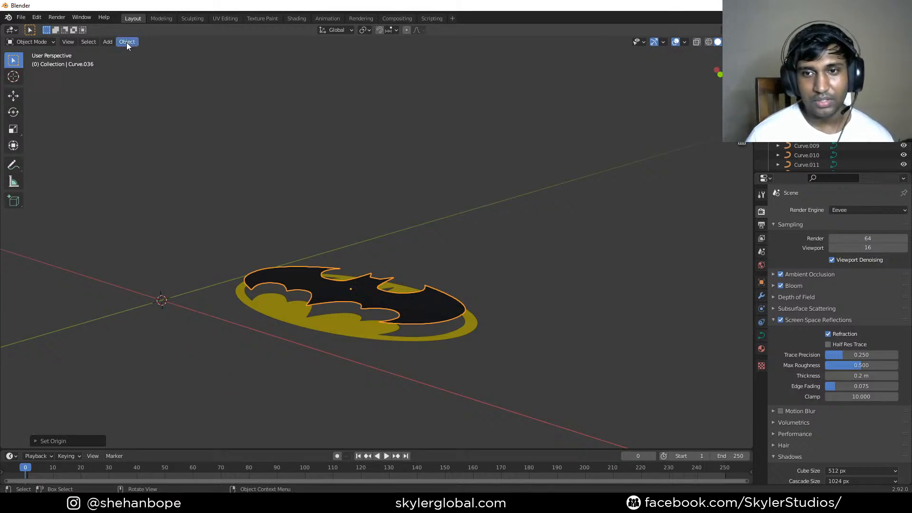
pyautogui.moveTo(391, 151); pyautogui.dragTo(491, 272, button='middle')
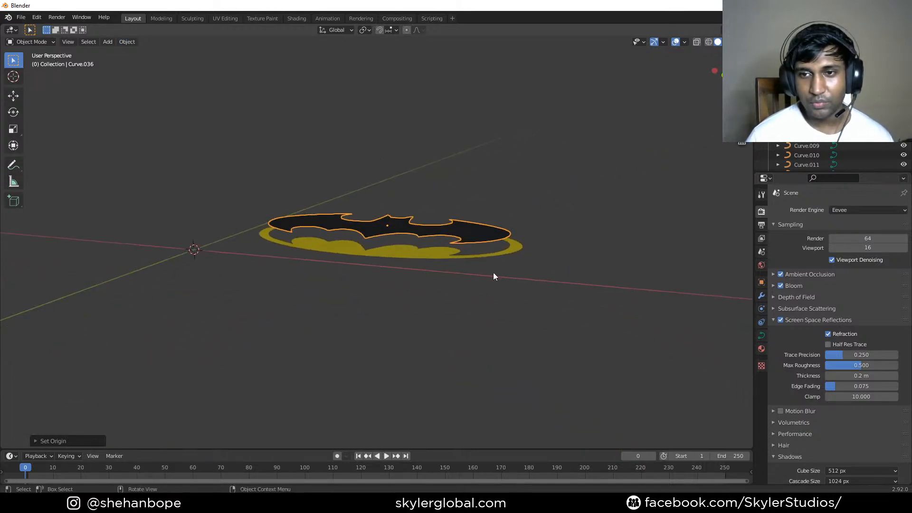
pyautogui.click(495, 251)
pyautogui.moveTo(535, 151); pyautogui.dragTo(380, 300, button='middle')
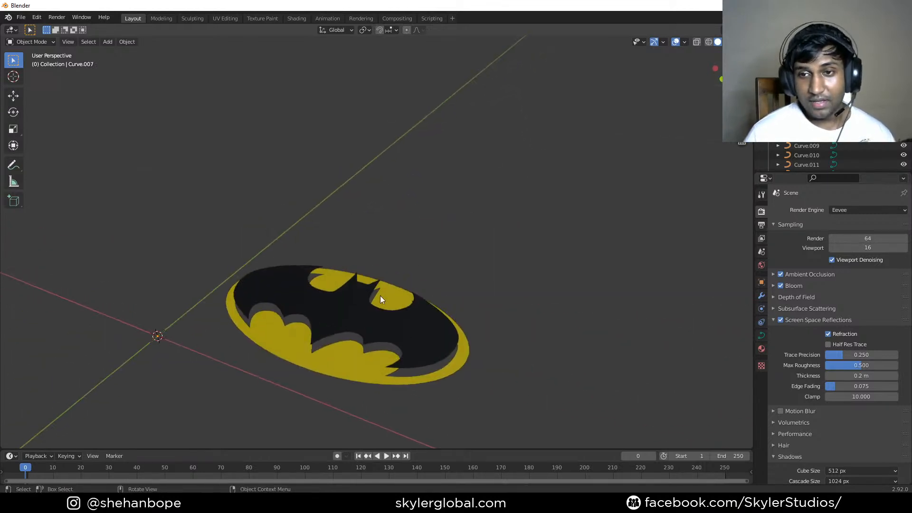
pyautogui.click(126, 42)
pyautogui.moveTo(145, 61)
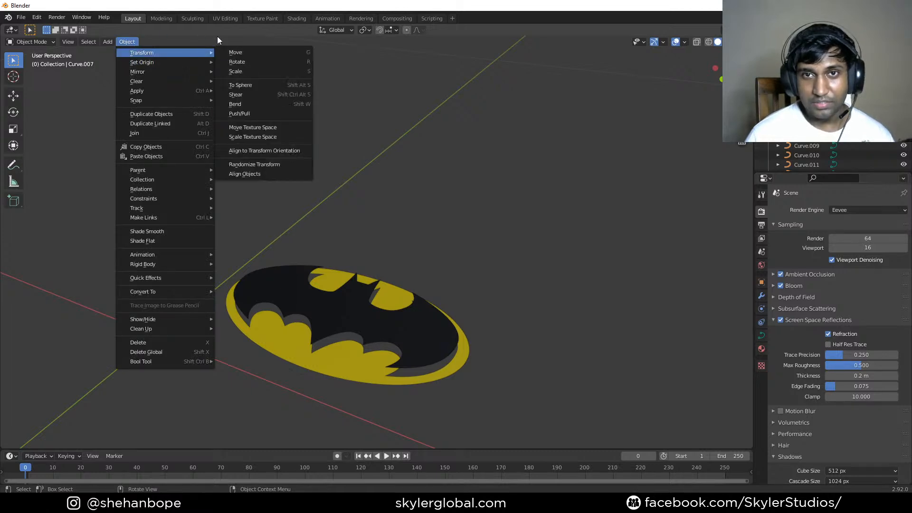
pyautogui.click(314, 301)
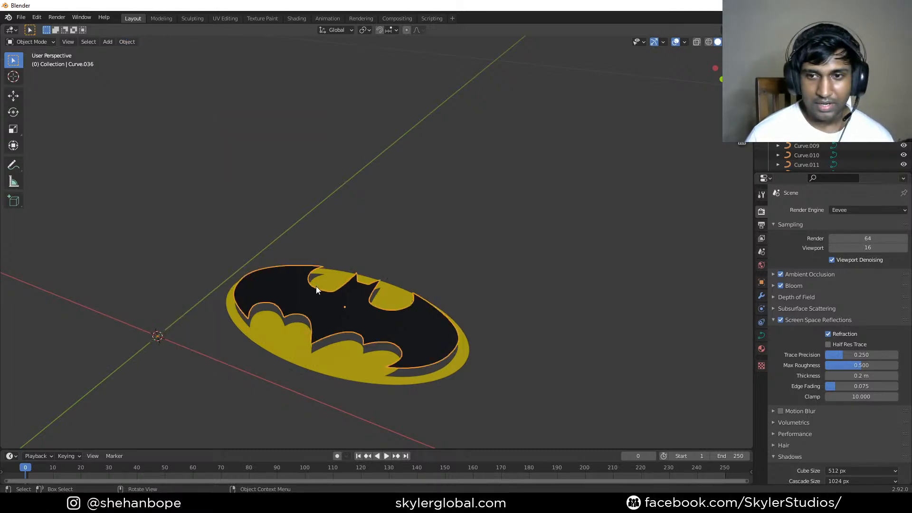
pyautogui.press('Tab')
pyautogui.press('Tab')
pyautogui.moveTo(489, 236)
pyautogui.mouseDown(button='middle')
pyautogui.moveTo(490, 201)
pyautogui.moveTo(498, 225)
pyautogui.mouseUp(button='middle')
pyautogui.press('KP_7')
pyautogui.keyDown('shift'); pyautogui.moveTo(467, 306); pyautogui.dragTo(439, 247, button='middle'); pyautogui.keyUp('shift')
pyautogui.keyDown('shift'); pyautogui.moveTo(449, 266); pyautogui.dragTo(434, 236, button='middle'); pyautogui.keyUp('shift')
pyautogui.scroll(2, 450, 165)
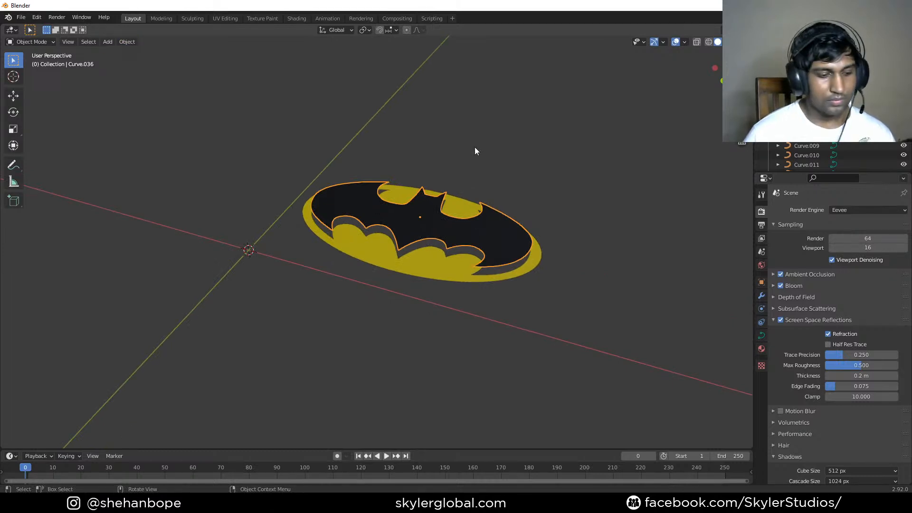
# - Try converting the black bat shape with the Convert To Curve operation
pyautogui.press('F3')
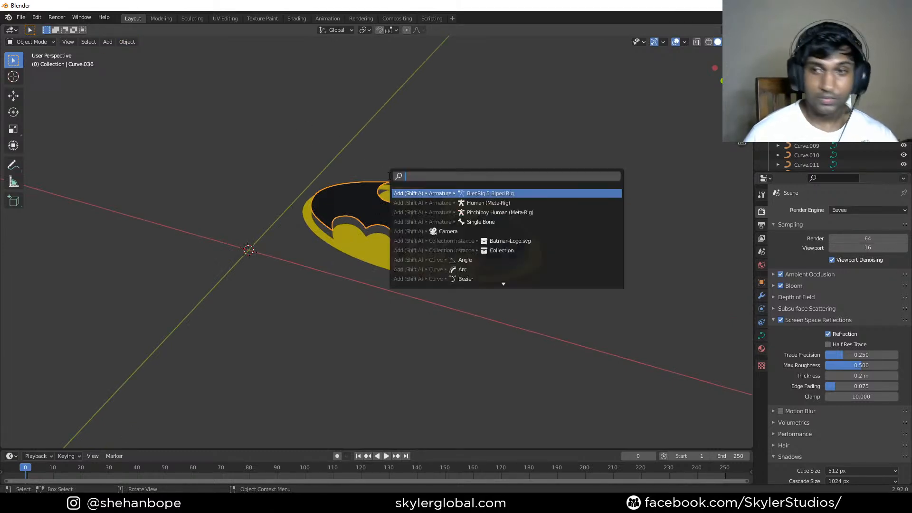
pyautogui.write('conve')
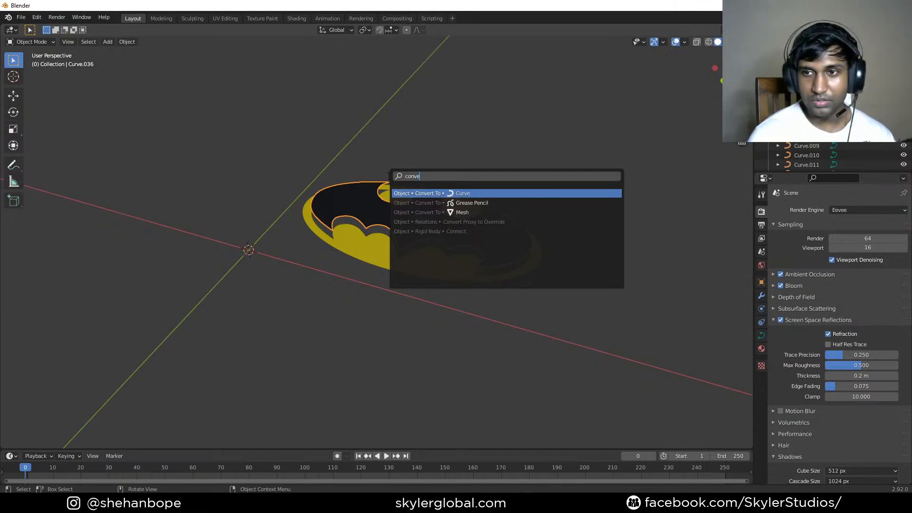
pyautogui.press('Return')
pyautogui.press('Tab')
pyautogui.press('Tab')
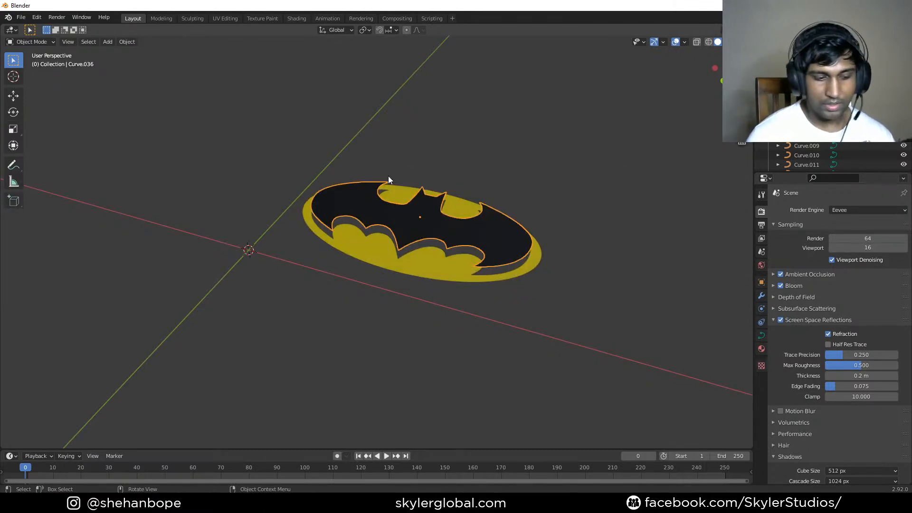
# - Convert the black bat shape to a mesh and open it in Edit Mode
pyautogui.press('F3')
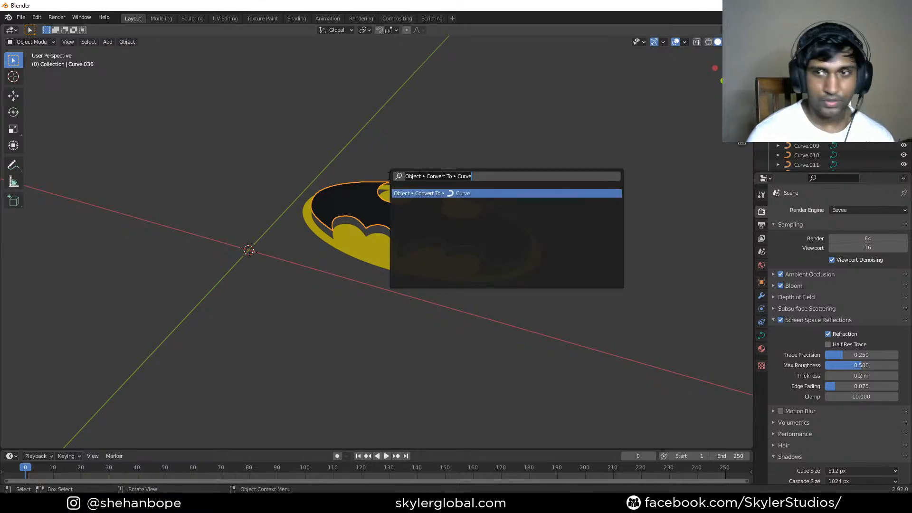
pyautogui.press('BackSpace')
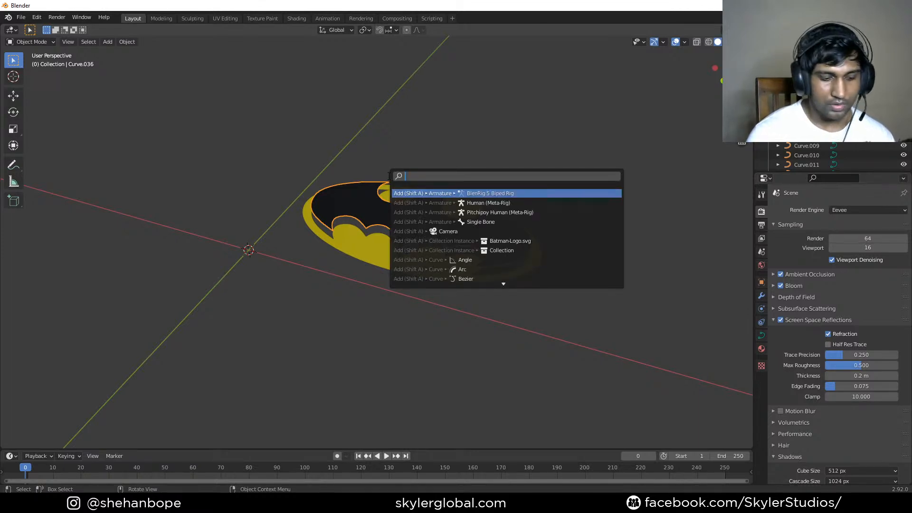
pyautogui.write('conver')
pyautogui.press('Down')
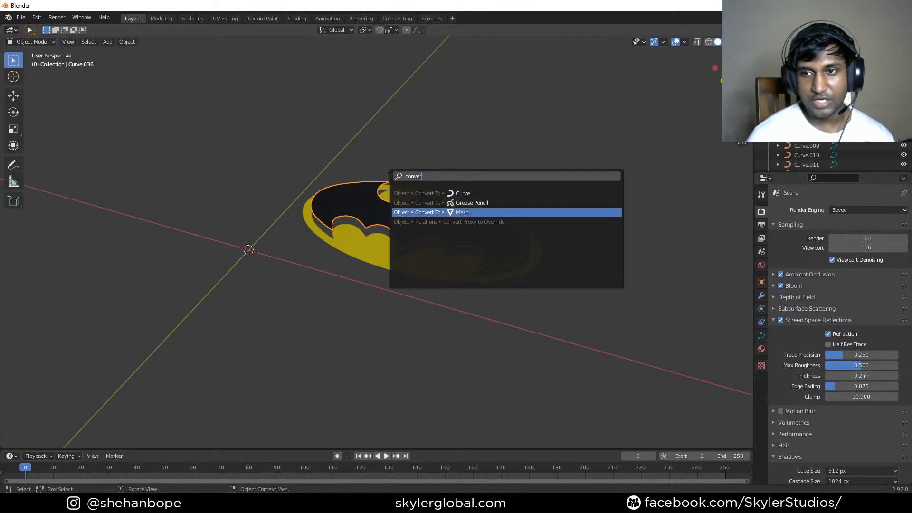
pyautogui.press('Return')
pyautogui.press('Tab')
pyautogui.scroll(3, 451, 244)
pyautogui.scroll(2, 451, 245)
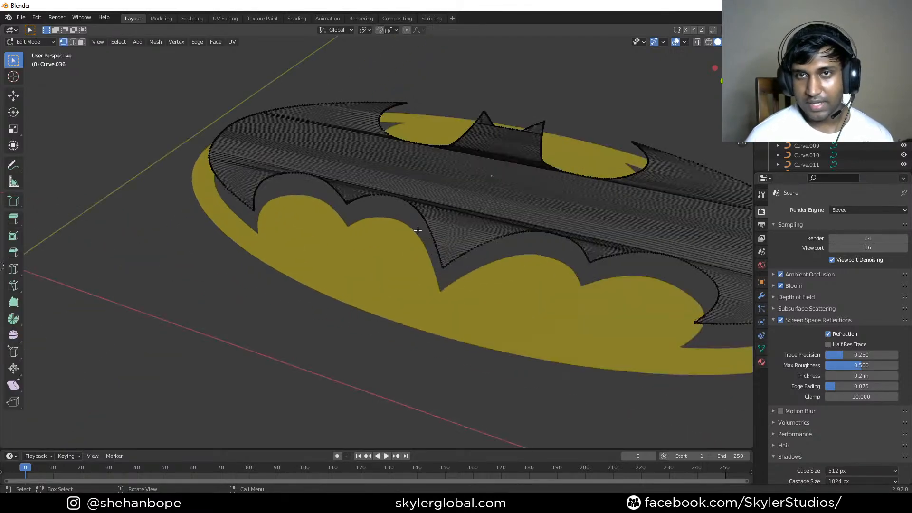
# - Select all of the bat mesh's geometry and clean up its duplicate vertices with Merge by Distance
pyautogui.press('Tab')
pyautogui.press('Tab')
pyautogui.press('a')
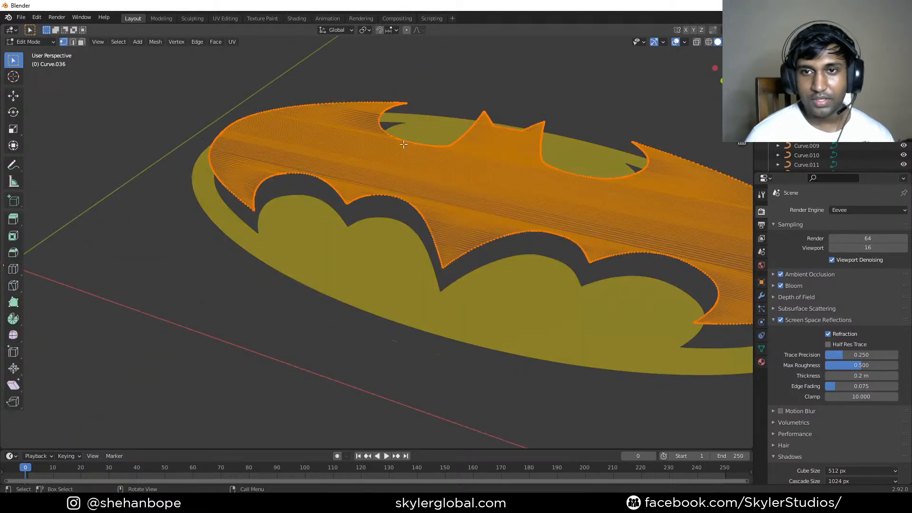
pyautogui.click(156, 41)
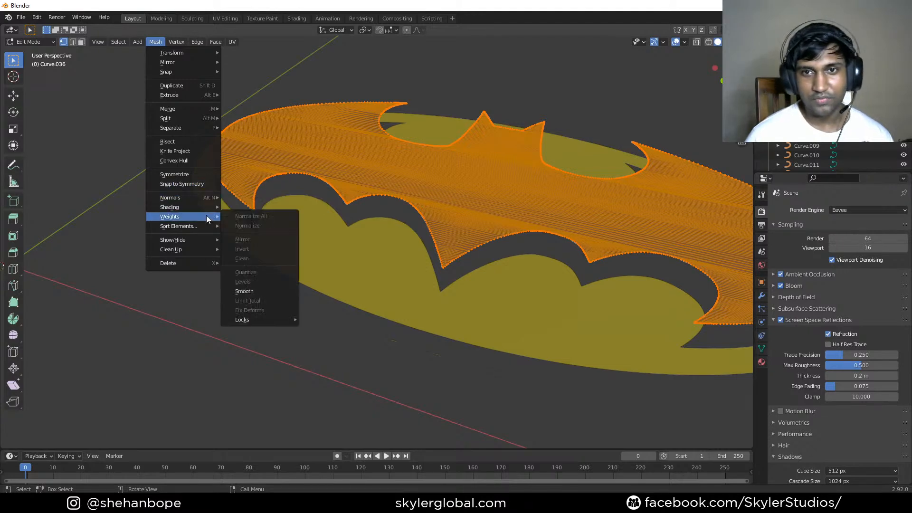
pyautogui.moveTo(199, 106)
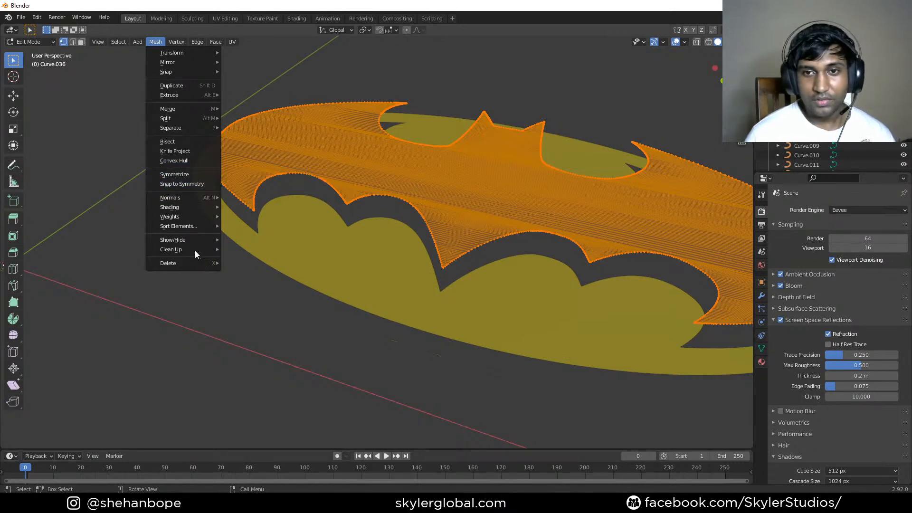
pyautogui.moveTo(195, 249)
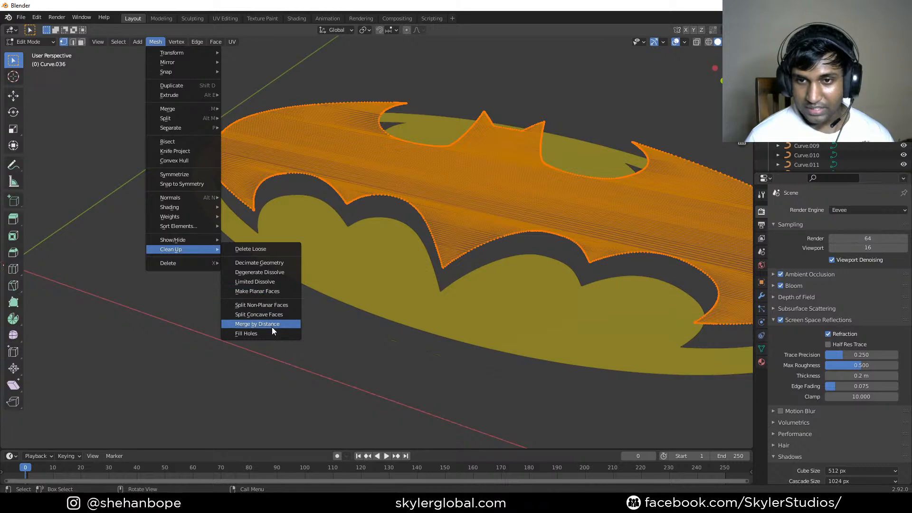
pyautogui.click(258, 324)
pyautogui.press('KP_Decimal')
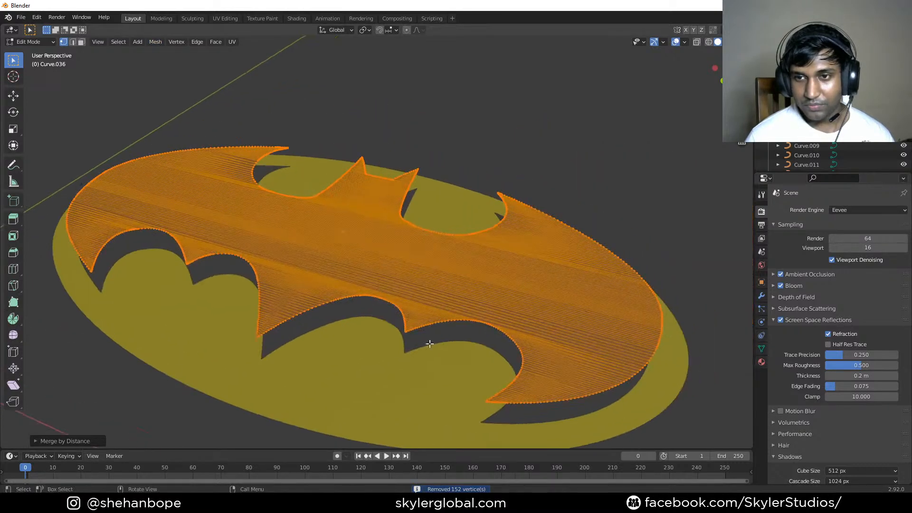
# - Examine the cleaned-up bat mesh from above, and return to Object Mode to view it at an angle
pyautogui.press('KP_7')
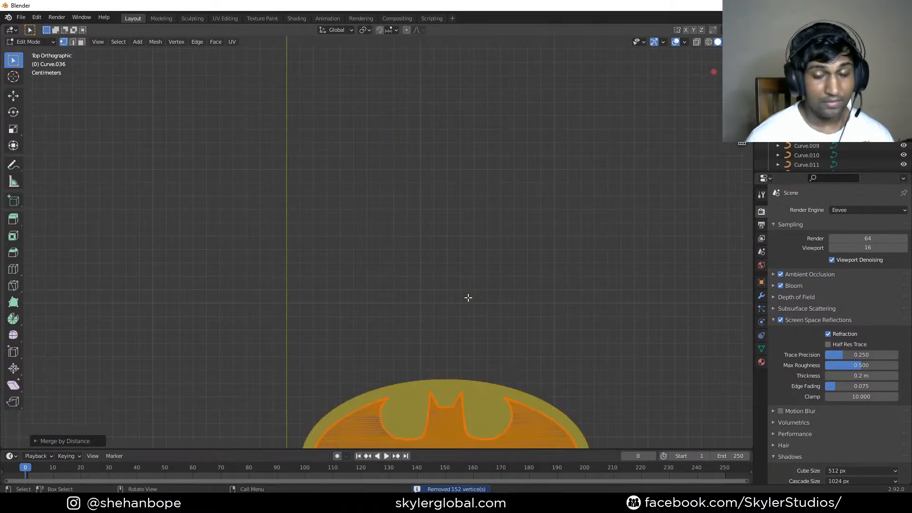
pyautogui.scroll(-2, 468, 297)
pyautogui.keyDown('shift'); pyautogui.moveTo(488, 324); pyautogui.dragTo(414, 275, button='middle'); pyautogui.keyUp('shift')
pyautogui.scroll(2, 406, 278)
pyautogui.keyDown('shift'); pyautogui.moveTo(397, 308); pyautogui.dragTo(398, 198, button='middle'); pyautogui.keyUp('shift')
pyautogui.scroll(3, 393, 298)
pyautogui.keyDown('shift'); pyautogui.moveTo(353, 310); pyautogui.dragTo(388, 277, button='middle'); pyautogui.keyUp('shift')
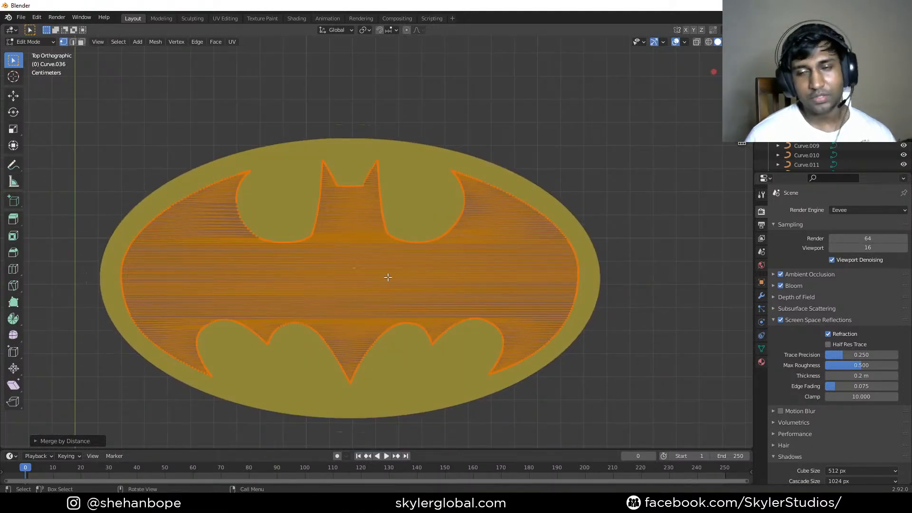
pyautogui.press('Tab')
pyautogui.scroll(-2, 434, 306)
pyautogui.moveTo(429, 319); pyautogui.dragTo(377, 254, button='middle')
pyautogui.press('KP_Decimal')
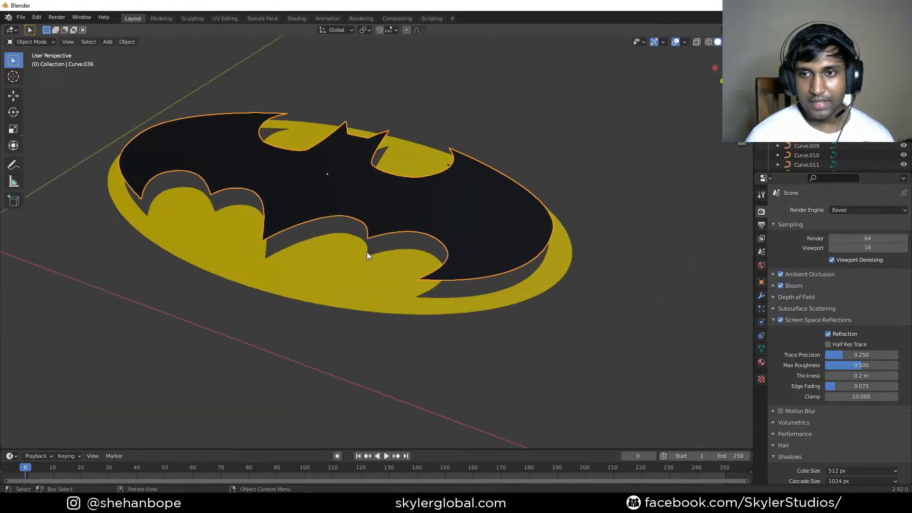
# - Extrude the whole bat mesh about 0.004 m downward along the Z axis to give it thickness
pyautogui.press('Tab')
pyautogui.press('e')
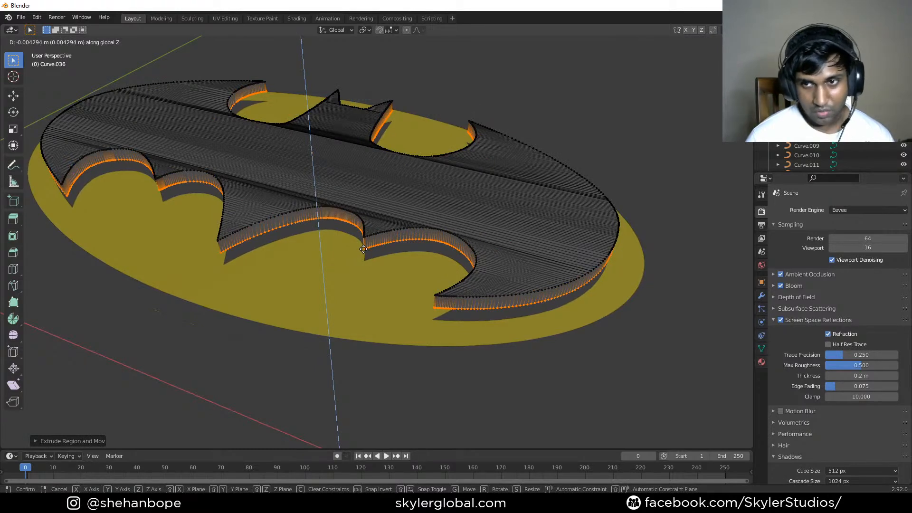
pyautogui.click(363, 247)
pyautogui.press('Tab')
pyautogui.scroll(-5, 357, 249)
pyautogui.moveTo(357, 248); pyautogui.dragTo(399, 190, button='middle')
pyautogui.scroll(3, 469, 275)
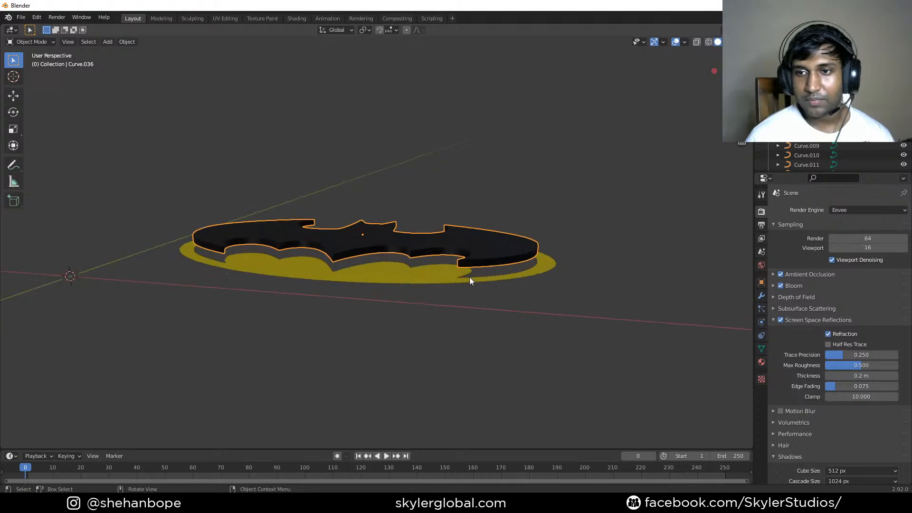
# - Delete the yellow oval curve beneath the bat mesh
pyautogui.click(398, 295)
pyautogui.moveTo(445, 141); pyautogui.dragTo(425, 172, button='middle')
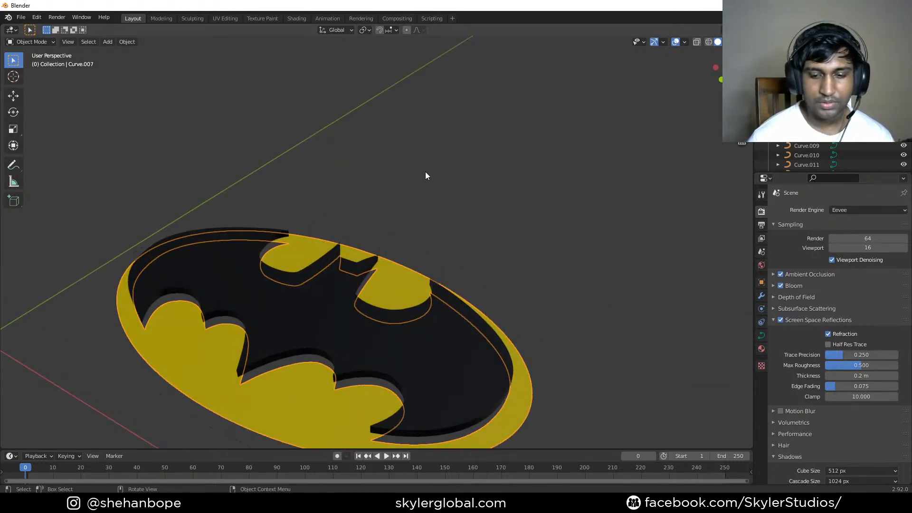
pyautogui.press('KP_7')
pyautogui.moveTo(375, 243); pyautogui.dragTo(303, 260, button='middle')
pyautogui.press('x')
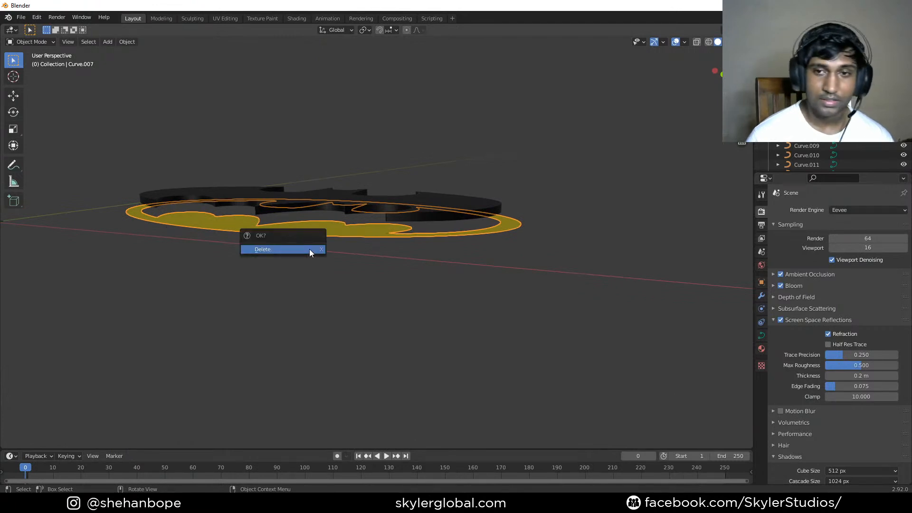
pyautogui.click(309, 249)
pyautogui.moveTo(260, 176); pyautogui.dragTo(371, 287, button='middle')
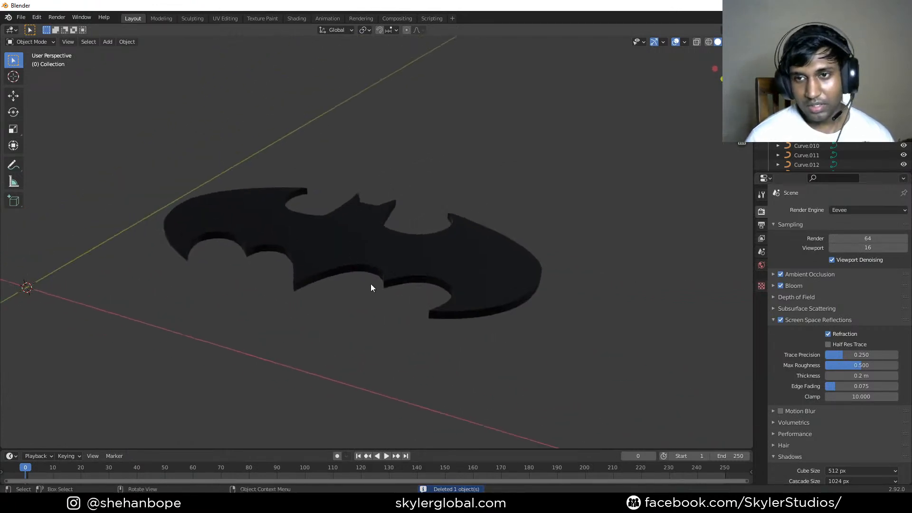
# - Inspect the extruded bat mesh in Edit Mode and apply smooth shading to it
pyautogui.click(364, 250)
pyautogui.press('Tab')
pyautogui.moveTo(364, 250); pyautogui.dragTo(440, 208, button='middle')
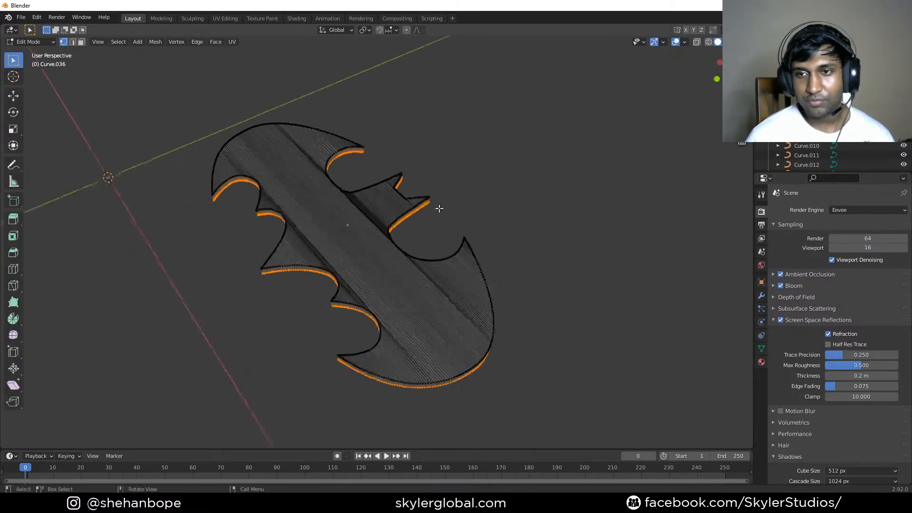
pyautogui.press('Tab')
pyautogui.moveTo(417, 275)
pyautogui.mouseDown(button='middle')
pyautogui.moveTo(405, 218)
pyautogui.moveTo(383, 218)
pyautogui.moveTo(397, 240)
pyautogui.moveTo(399, 312)
pyautogui.mouseUp(button='middle')
pyautogui.rightClick(397, 240)
pyautogui.click(397, 241)
# - Enable Auto Smooth at 30° in the bat mesh's normals settings
pyautogui.click(761, 348)
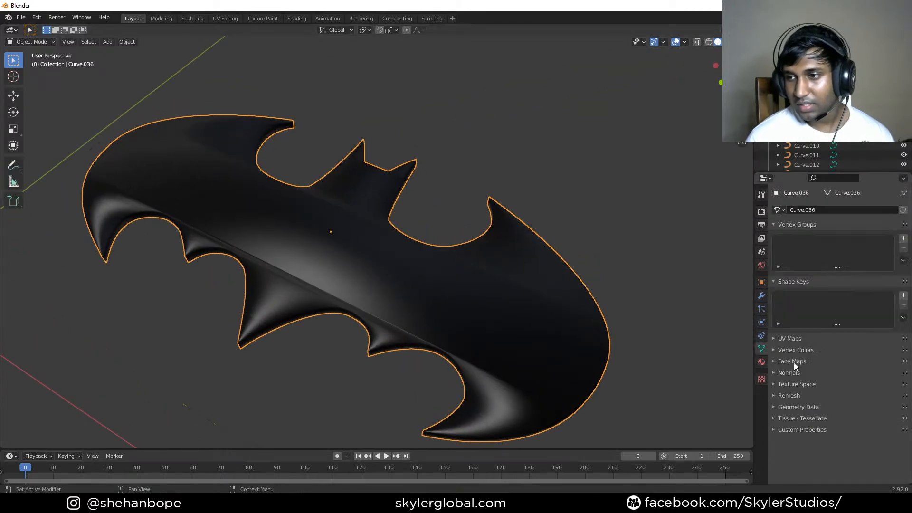
pyautogui.click(784, 373)
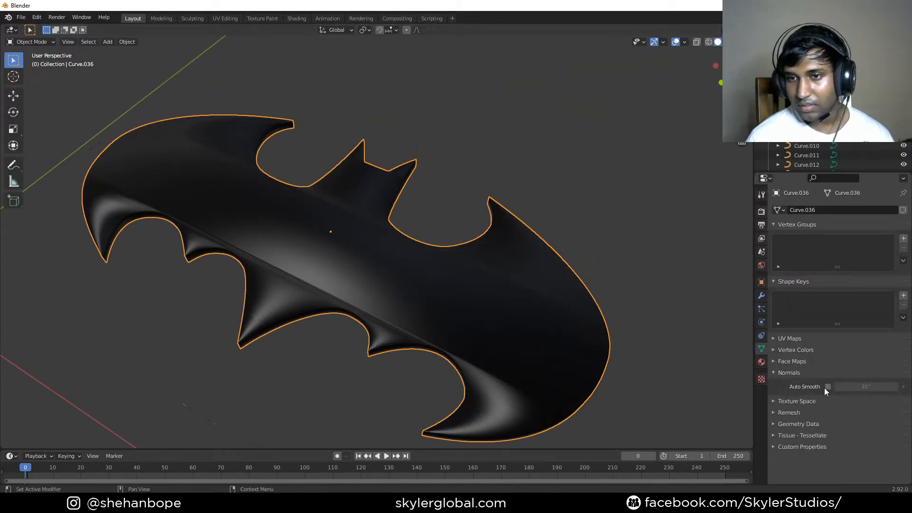
pyautogui.click(827, 386)
pyautogui.moveTo(313, 266)
pyautogui.mouseDown(button='middle')
pyautogui.moveTo(340, 273)
pyautogui.moveTo(386, 187)
pyautogui.moveTo(483, 206)
pyautogui.moveTo(432, 177)
pyautogui.moveTo(369, 234)
pyautogui.moveTo(402, 181)
pyautogui.moveTo(328, 261)
pyautogui.moveTo(364, 236)
pyautogui.mouseUp(button='middle')
pyautogui.press('KP_7')
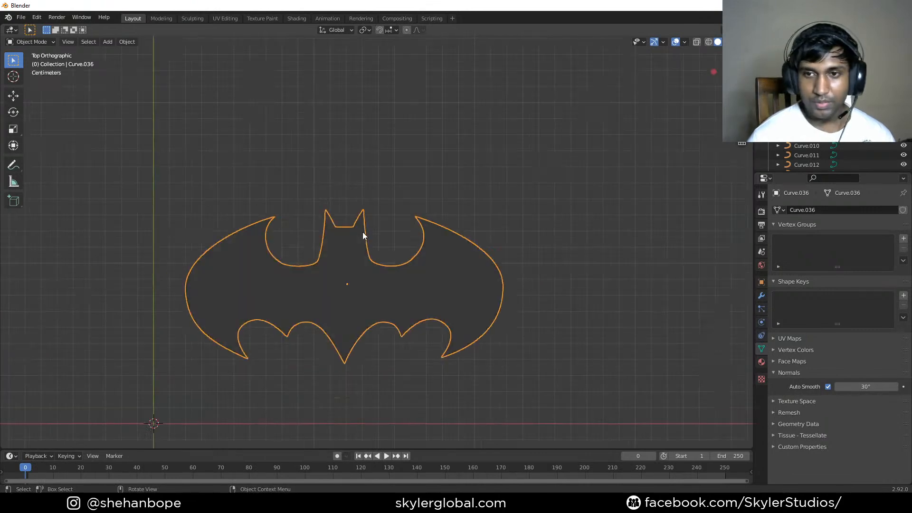
# - Undo the bat mesh's smoothing changes and the deletion of the yellow oval
pyautogui.hotkey('ctrl', 'z')
pyautogui.hotkey('ctrl', 'z')
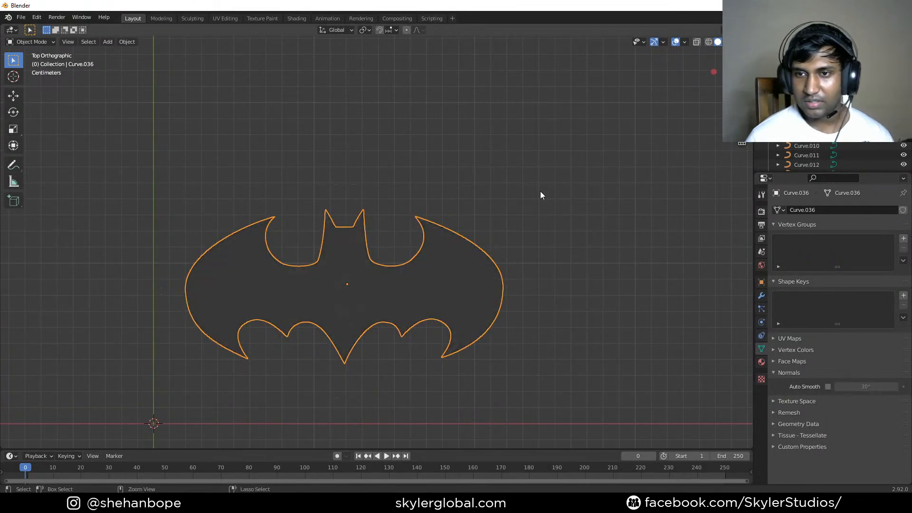
pyautogui.hotkey('ctrl', 'z')
pyautogui.hotkey('ctrl', 'z')
pyautogui.hotkey('ctrl', 'z')
pyautogui.hotkey('ctrl', 'z')
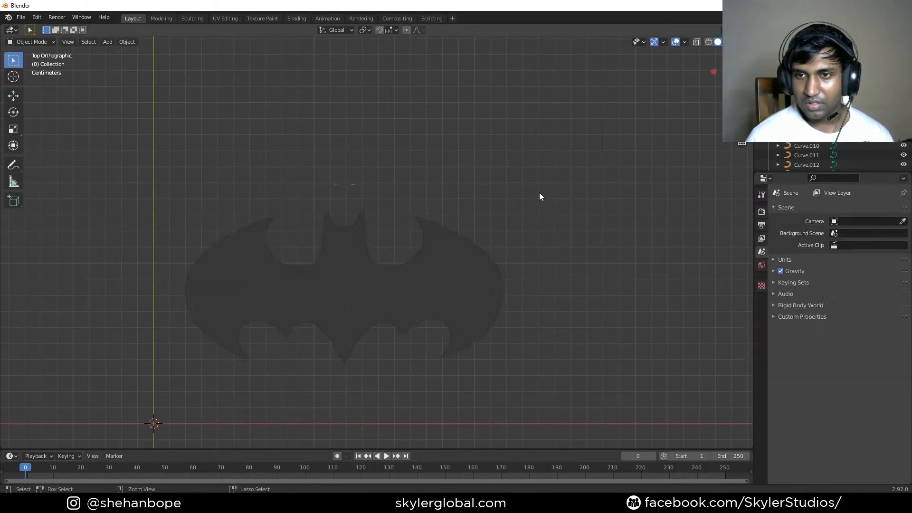
pyautogui.hotkey('ctrl', 'shift', 'z')
# - Apply smooth shading to the bat mesh and enable Auto Smooth for its normals
pyautogui.moveTo(420, 256); pyautogui.dragTo(463, 306, button='middle')
pyautogui.rightClick(463, 306)
pyautogui.click(463, 307)
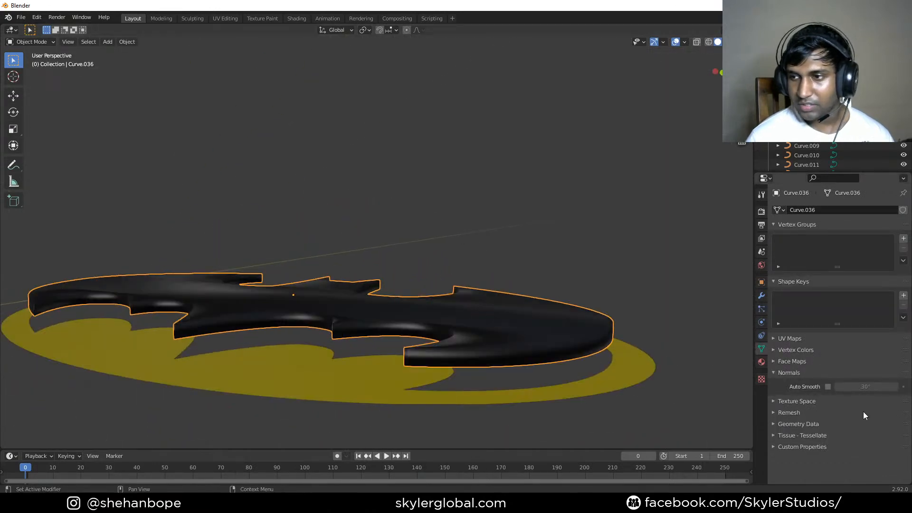
pyautogui.click(828, 386)
pyautogui.moveTo(614, 266); pyautogui.dragTo(617, 303, button='middle')
# - Select the yellow oval curve and examine its shape beneath the bat mesh, including in Edit Mode
pyautogui.click(620, 370)
pyautogui.scroll(-4, 587, 321)
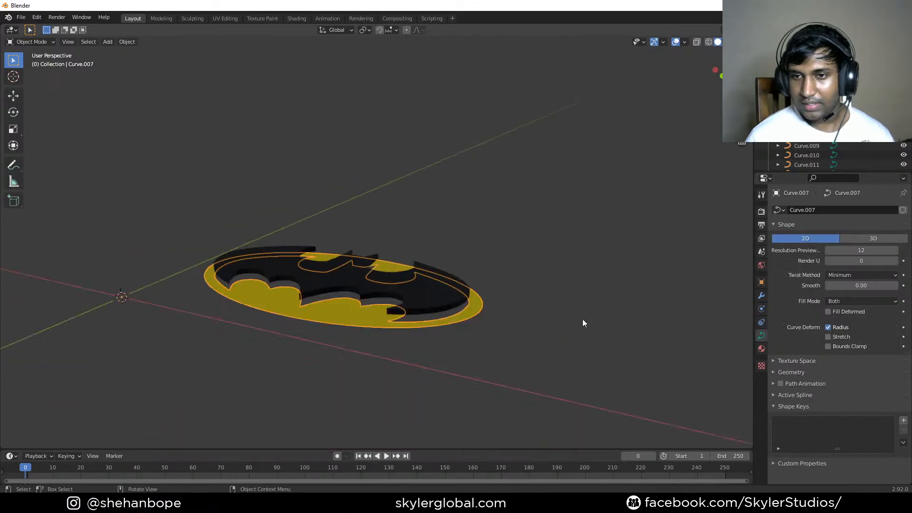
pyautogui.moveTo(528, 279); pyautogui.dragTo(522, 308, button='middle')
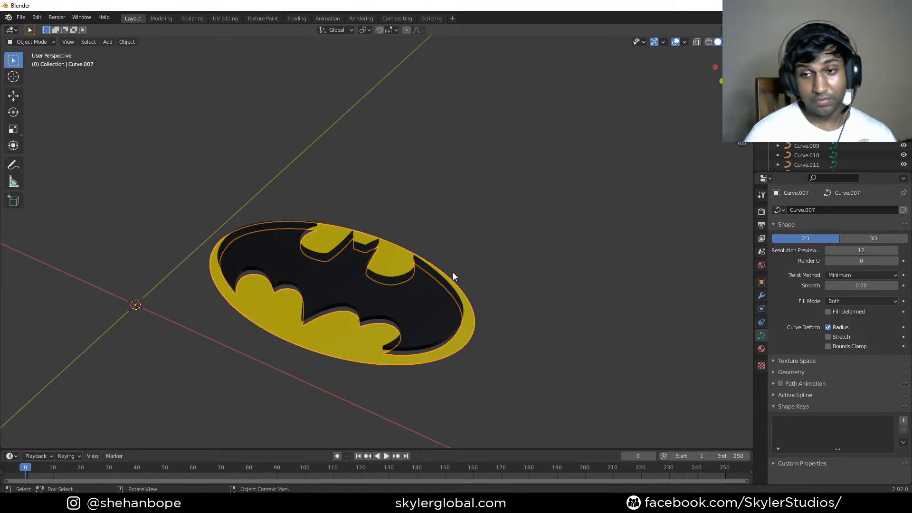
pyautogui.moveTo(408, 278); pyautogui.dragTo(446, 275, button='middle')
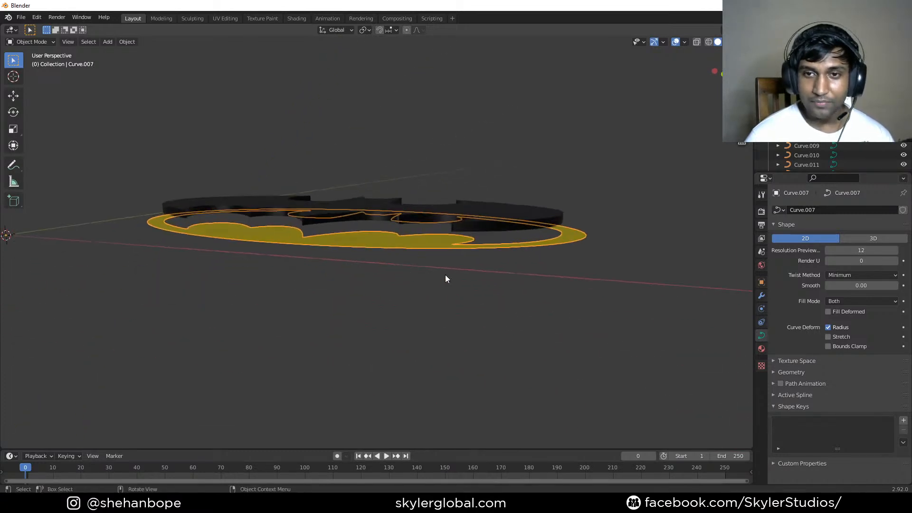
pyautogui.press('Tab')
pyautogui.press('Tab')
pyautogui.moveTo(374, 259); pyautogui.dragTo(388, 292, button='middle')
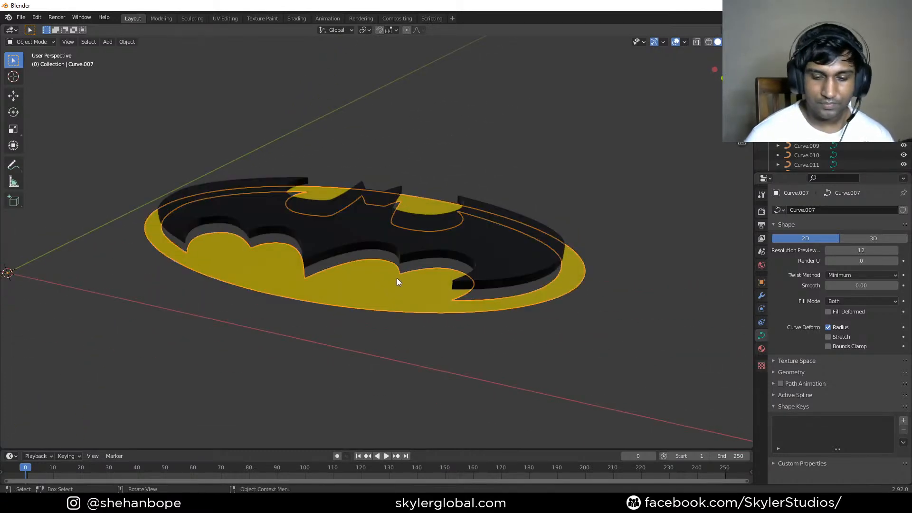
# - Add a mesh circle at the scene origin and try scaling it
pyautogui.press('KP_7')
pyautogui.hotkey('shift', 'a')
pyautogui.moveTo(397, 278)
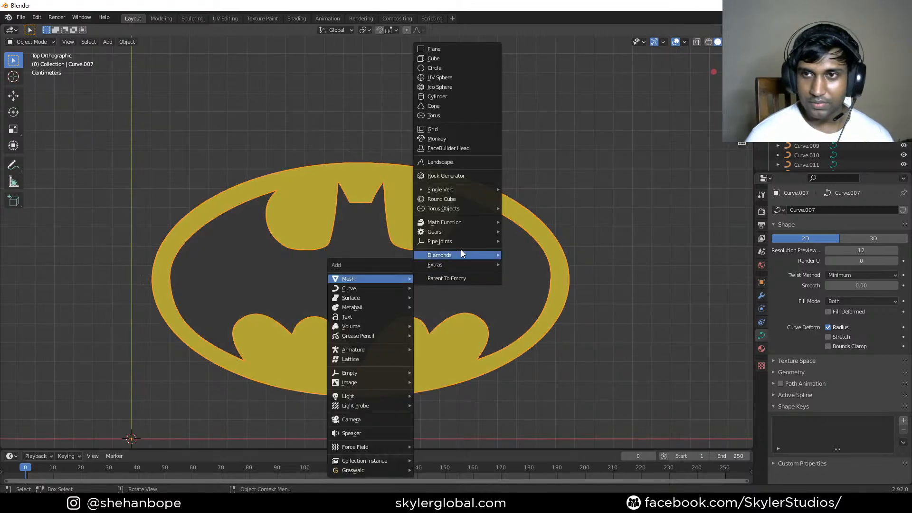
pyautogui.click(452, 67)
pyautogui.scroll(-3, 469, 199)
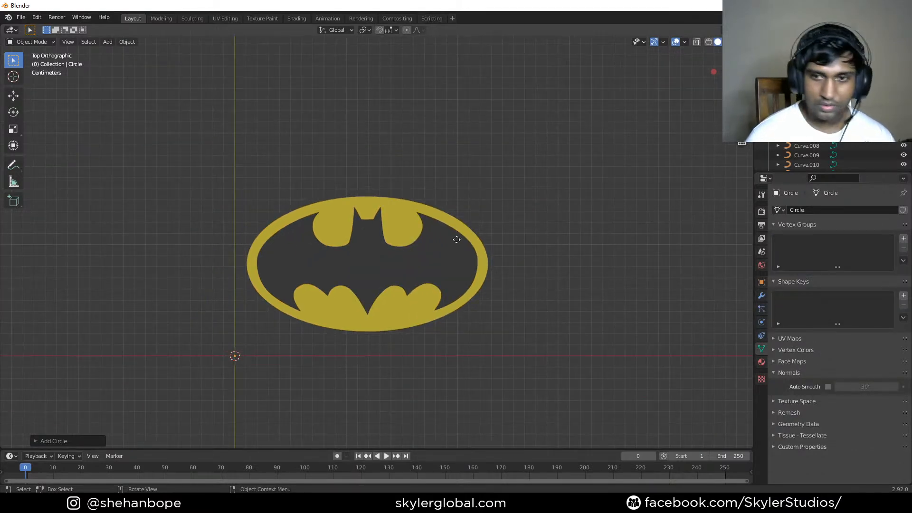
pyautogui.press('g')
pyautogui.click(476, 206)
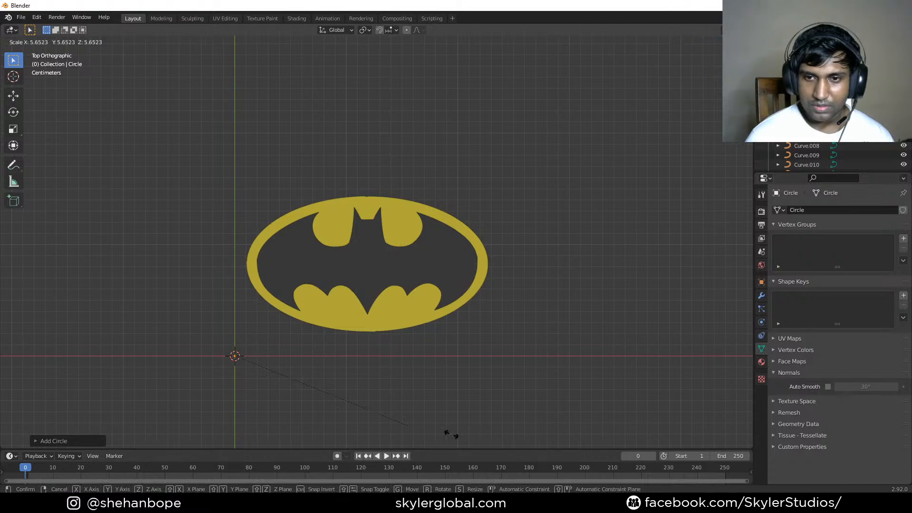
pyautogui.scroll(-5, 556, 98)
pyautogui.scroll(-5, 556, 98)
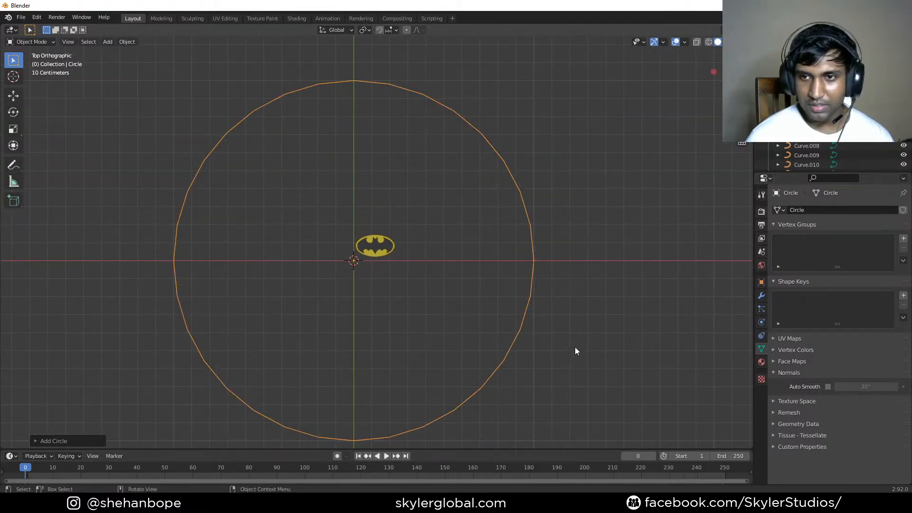
# - Set the yellow oval curve's origin to its geometry
pyautogui.press('s')
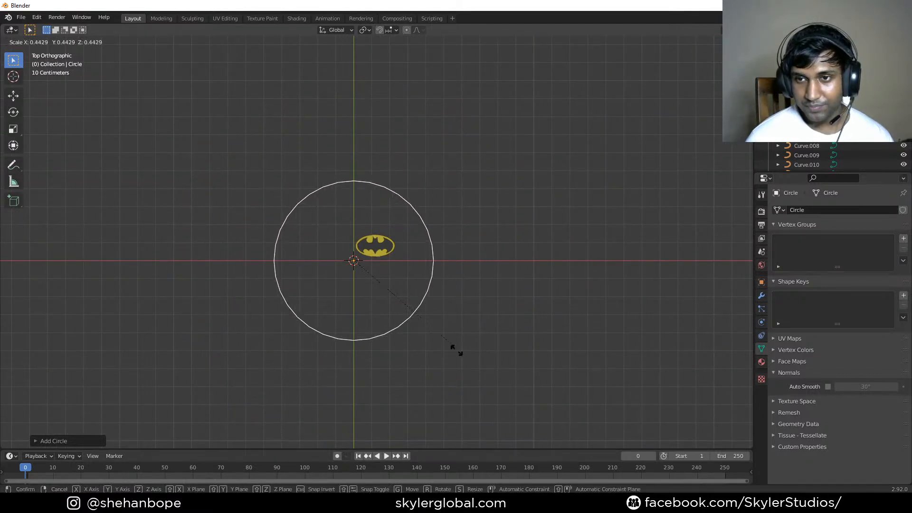
pyautogui.rightClick(451, 342)
pyautogui.click(382, 244)
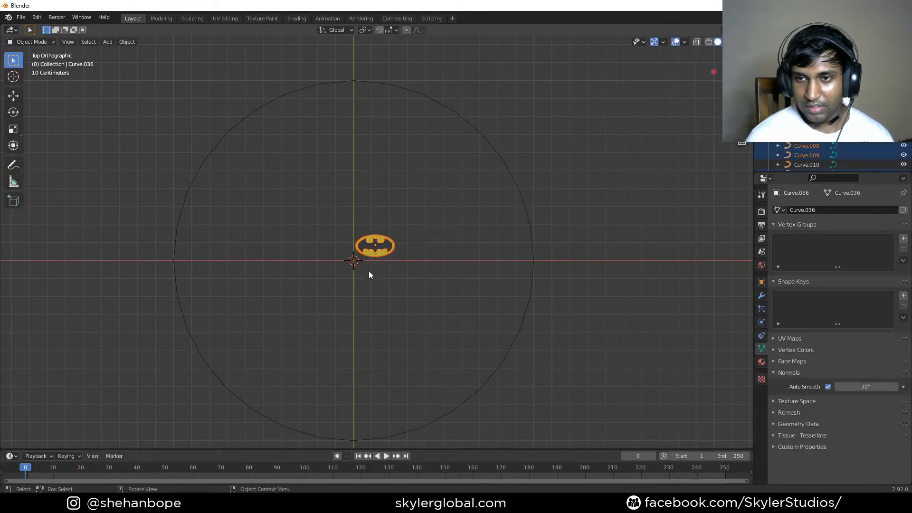
pyautogui.scroll(4, 386, 278)
pyautogui.scroll(4, 393, 291)
pyautogui.click(402, 298)
pyautogui.scroll(-2, 445, 291)
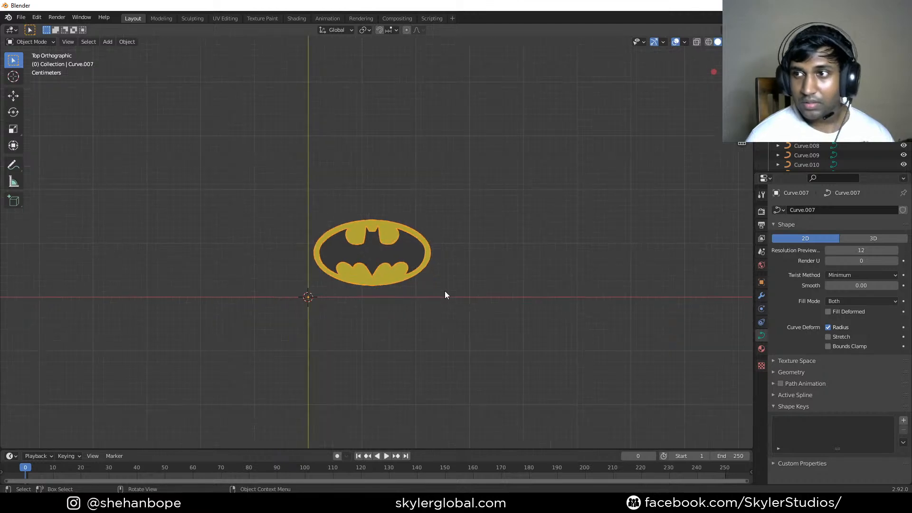
pyautogui.click(123, 42)
pyautogui.moveTo(146, 62)
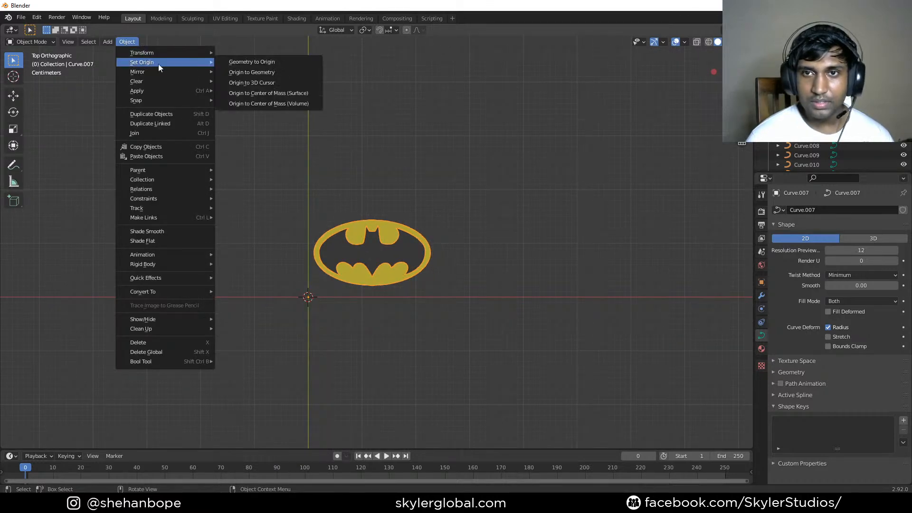
pyautogui.click(287, 72)
pyautogui.scroll(-5, 454, 269)
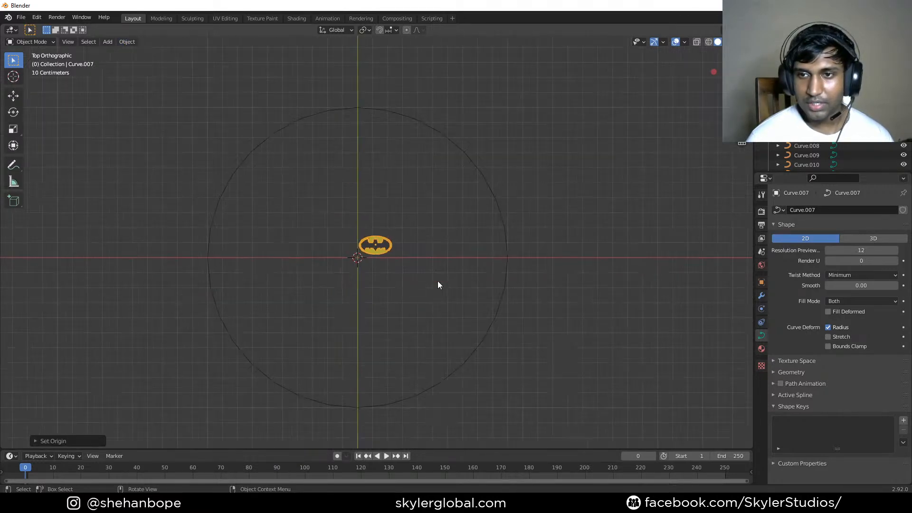
pyautogui.moveTo(352, 213); pyautogui.dragTo(390, 252)
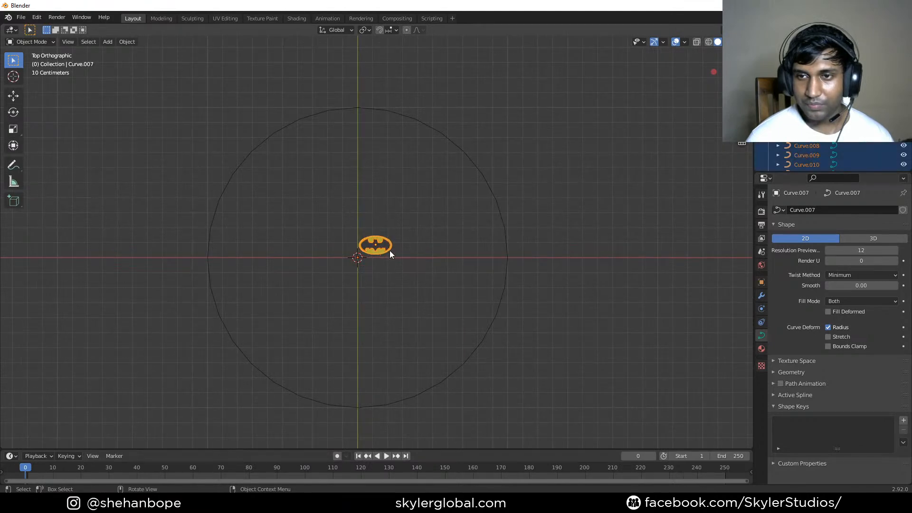
pyautogui.click(437, 292)
pyautogui.scroll(3, 437, 292)
pyautogui.click(387, 250)
pyautogui.scroll(1, 388, 248)
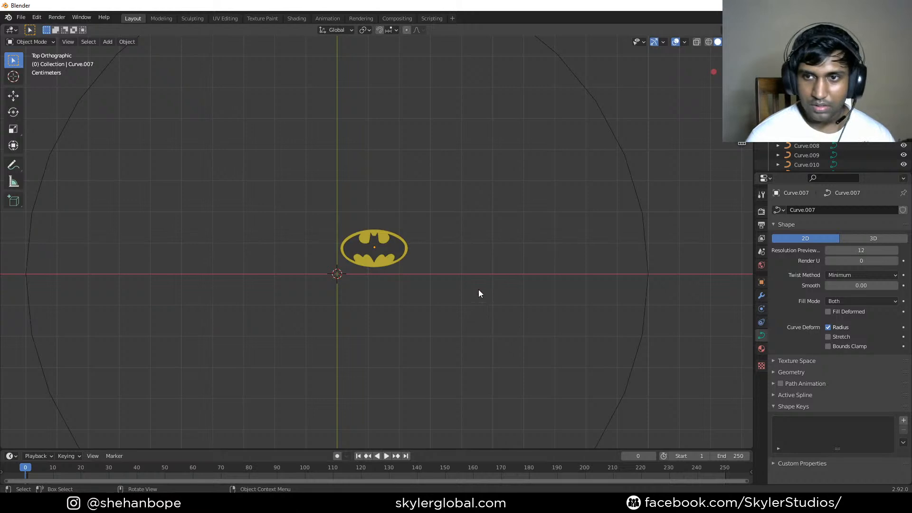
pyautogui.scroll(3, 412, 303)
pyautogui.click(387, 278)
pyautogui.press('g')
pyautogui.rightClick(412, 285)
# - Snap the bat mesh to the 3D cursor at the world origin and scale it up
pyautogui.click(372, 257)
pyautogui.press('g')
pyautogui.rightClick(384, 275)
pyautogui.hotkey('shift', 's')
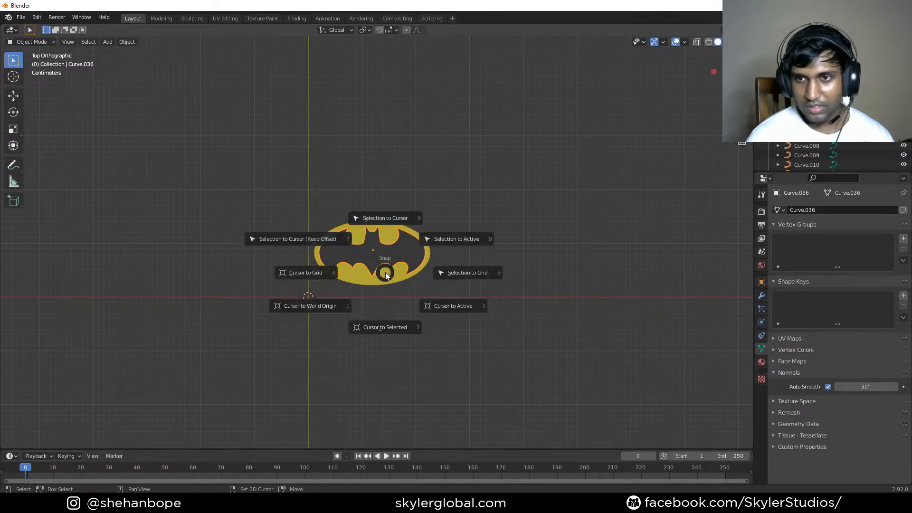
pyautogui.click(398, 221)
pyautogui.scroll(-7, 393, 263)
pyautogui.scroll(1, 393, 267)
pyautogui.scroll(2, 451, 285)
# - Snap the yellow oval curve to the 3D cursor and enlarge it until it frames the bat mesh
pyautogui.click(390, 245)
pyautogui.hotkey('shift', 's')
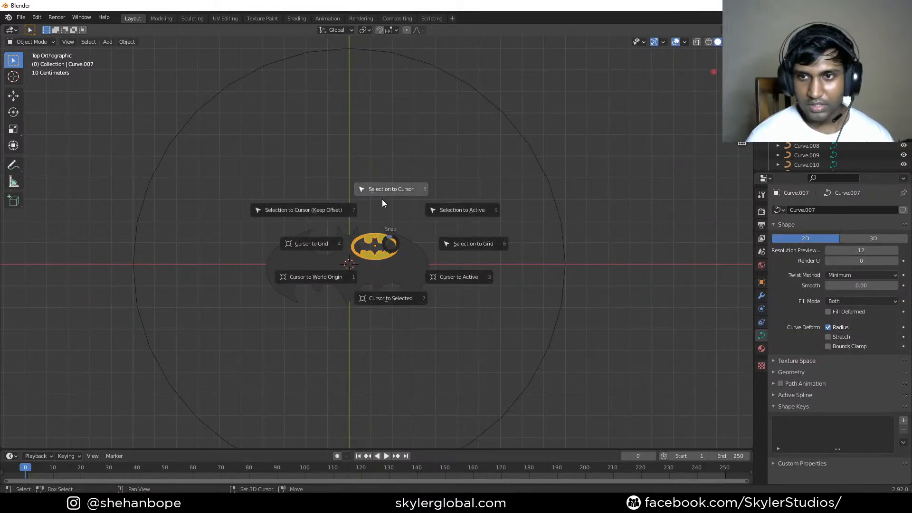
pyautogui.click(381, 202)
pyautogui.scroll(-2, 408, 298)
pyautogui.press('s')
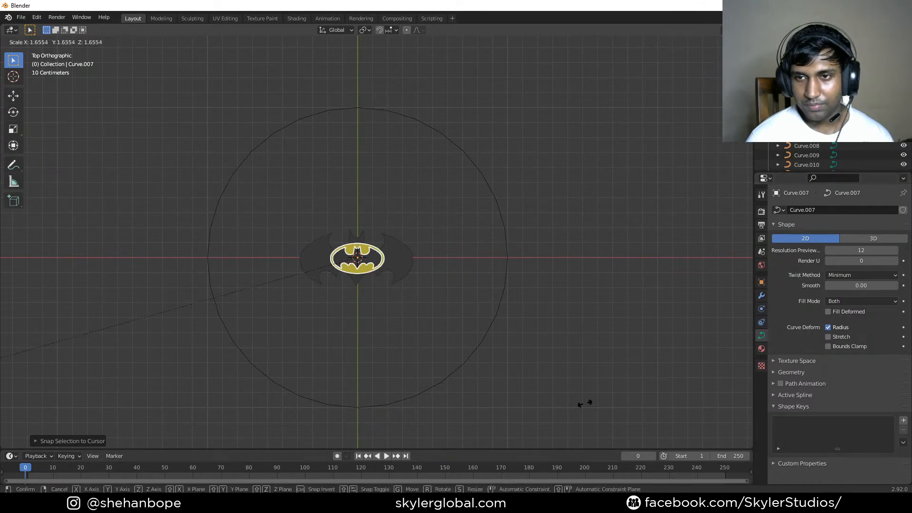
pyautogui.click(257, 404)
pyautogui.press('s')
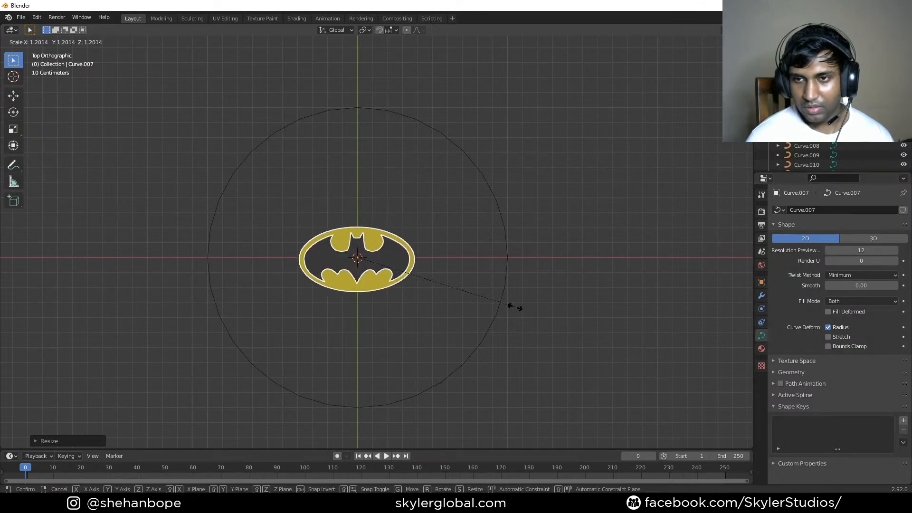
pyautogui.click(517, 309)
# - Scale the mesh circle down uniformly to roughly the height of the yellow oval
pyautogui.scroll(2, 422, 303)
pyautogui.click(545, 168)
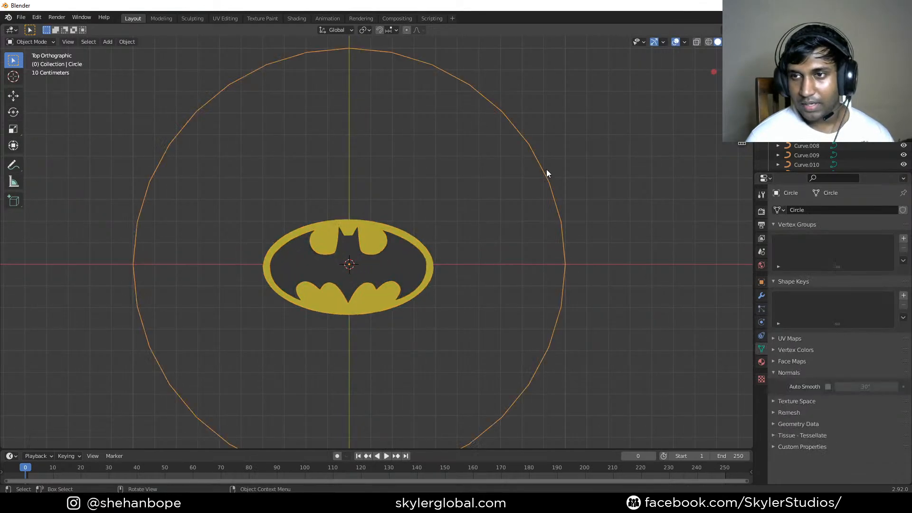
pyautogui.scroll(-2, 664, 386)
pyautogui.press('s')
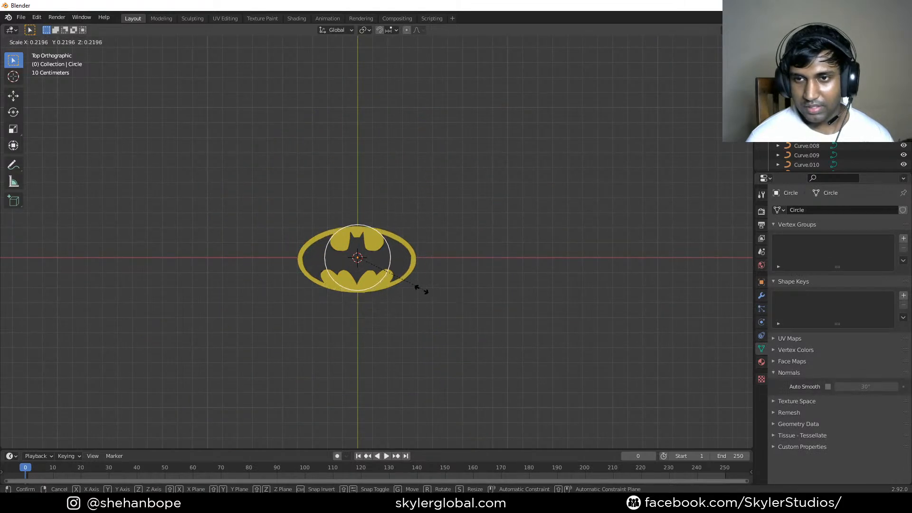
pyautogui.click(426, 291)
pyautogui.scroll(4, 426, 303)
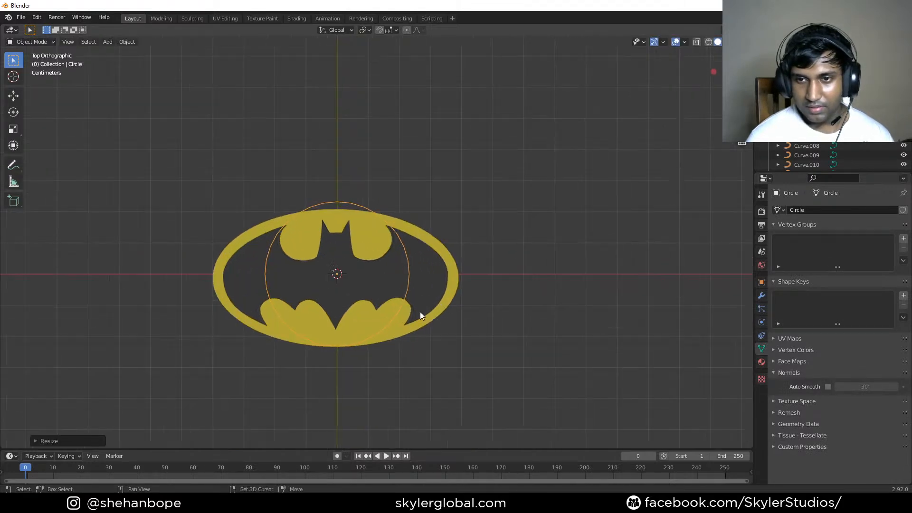
# - Move the circle about -0.012 m along the Y axis to center it vertically on the yellow oval
pyautogui.press('g')
pyautogui.press('z')
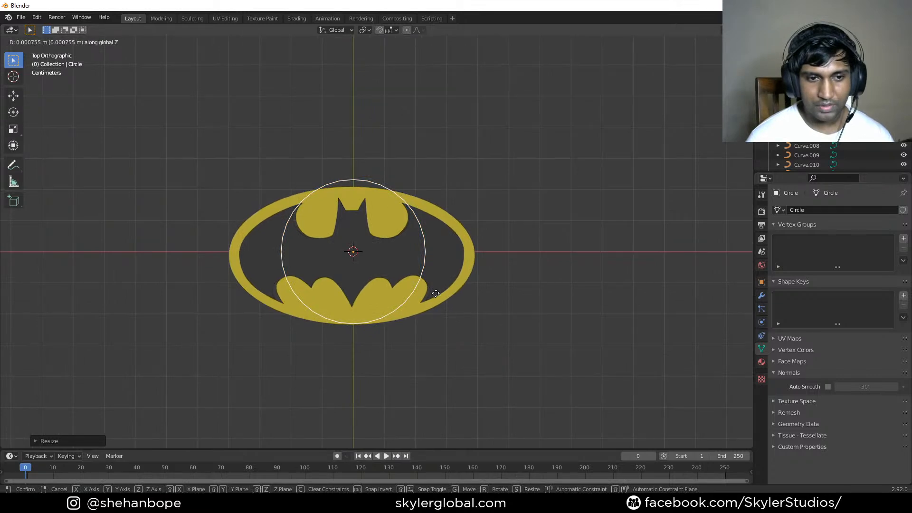
pyautogui.press('Escape')
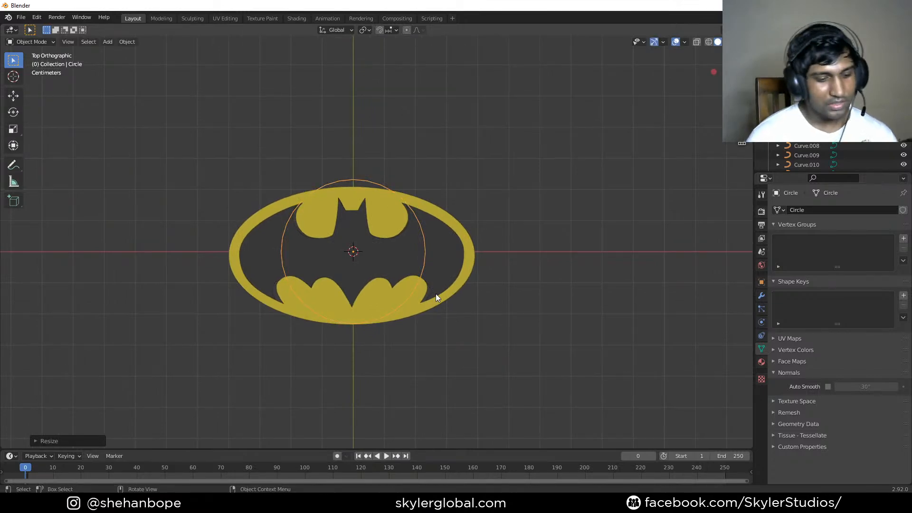
pyautogui.press('g')
pyautogui.press('y')
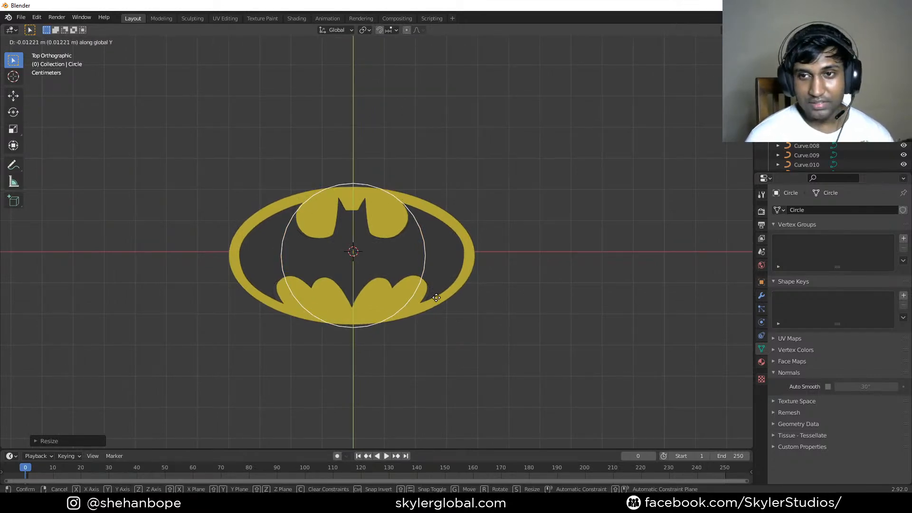
pyautogui.click(436, 293)
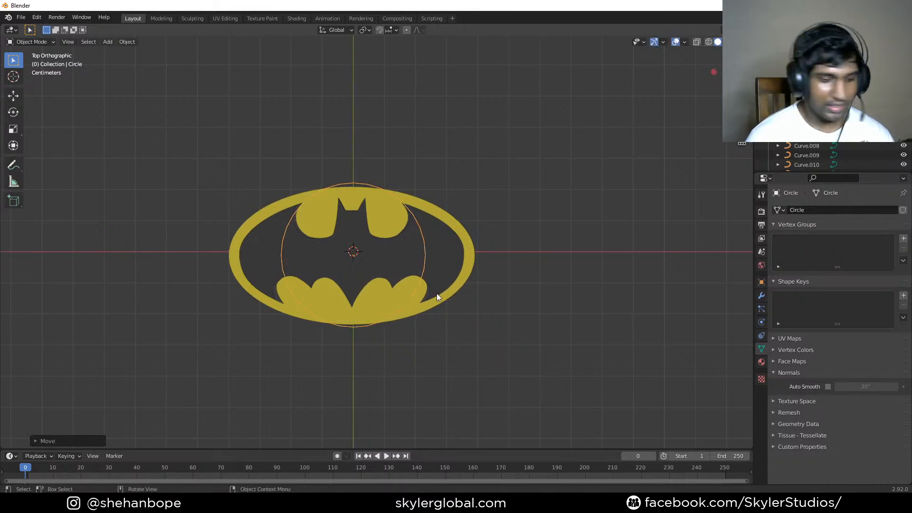
# - Scale the circle along Y to the yellow oval's height and along X to its width
pyautogui.press('s')
pyautogui.press('z')
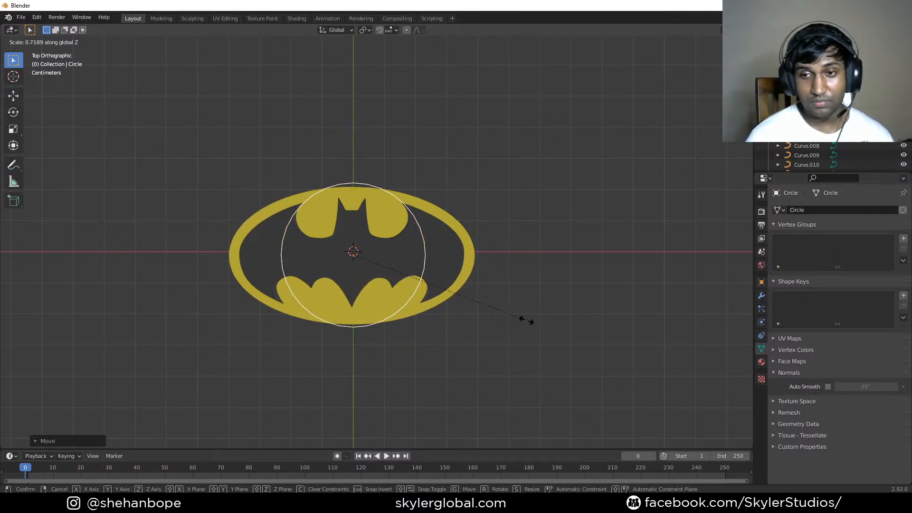
pyautogui.press('y')
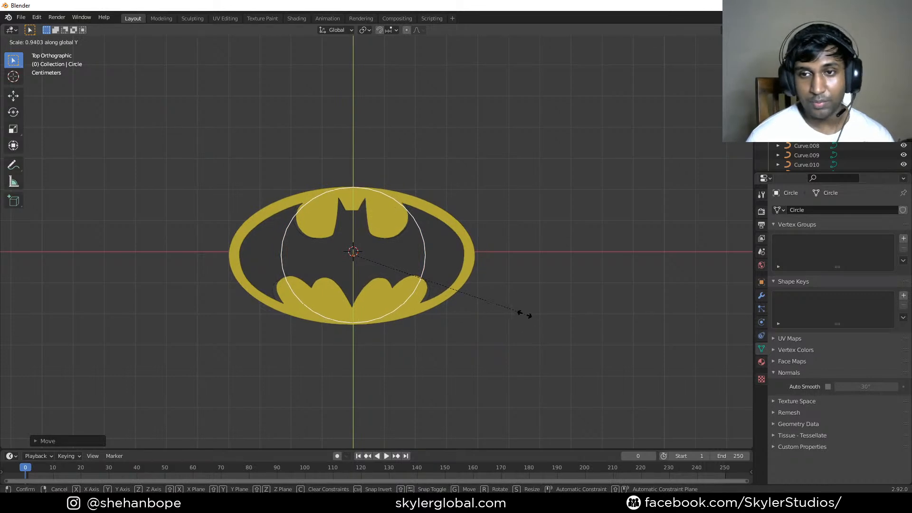
pyautogui.click(526, 315)
pyautogui.press('Tab')
pyautogui.press('Tab')
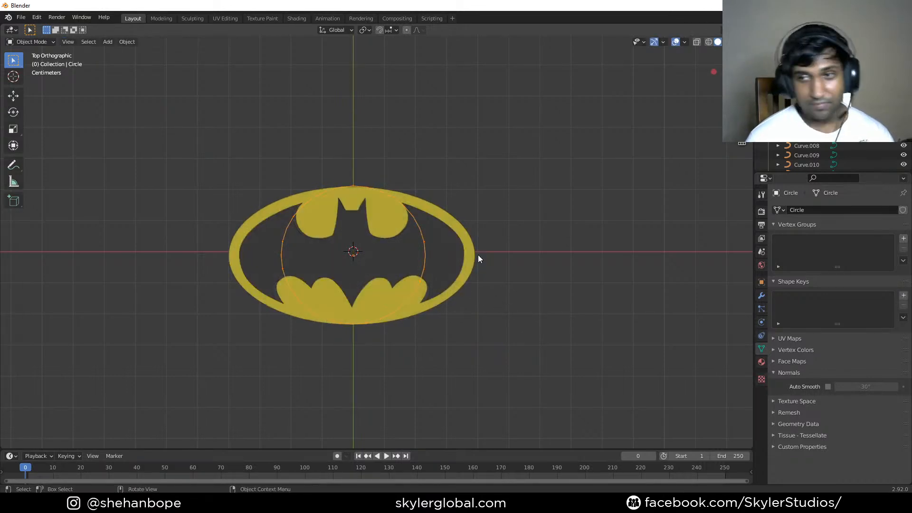
pyautogui.press('s')
pyautogui.press('x')
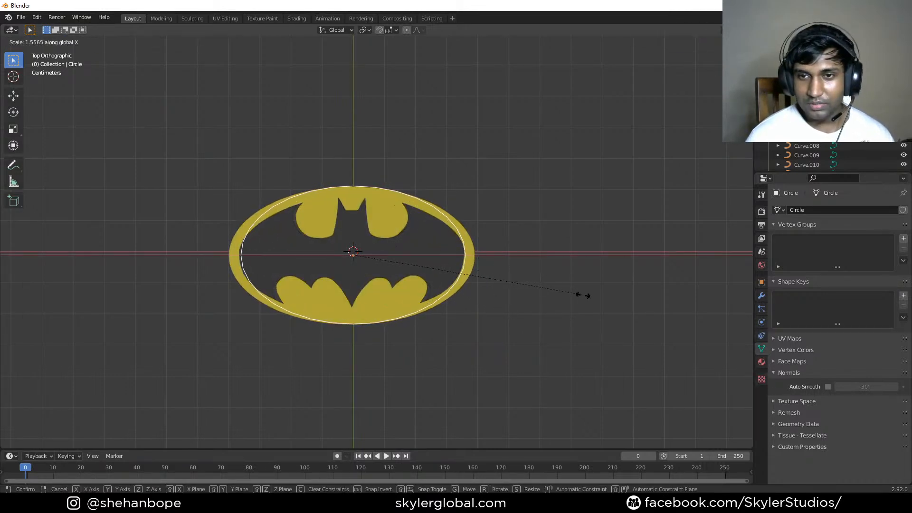
pyautogui.click(602, 309)
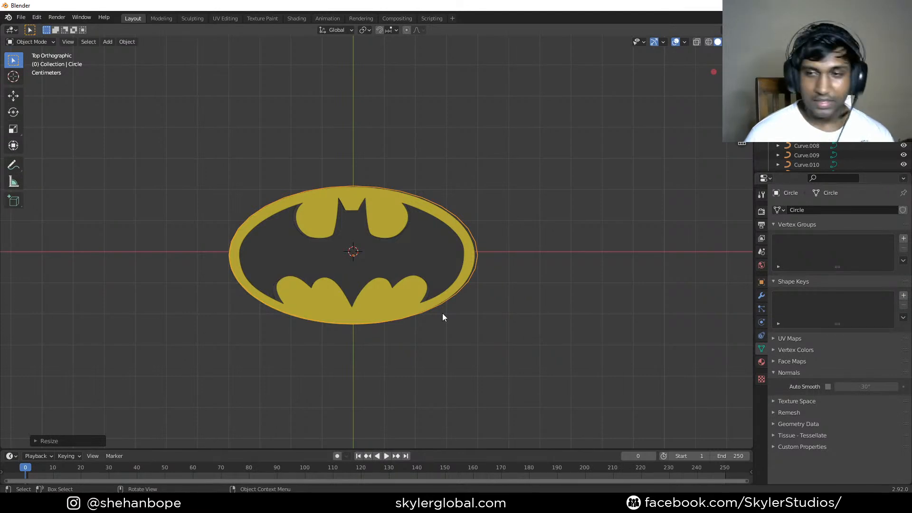
# - Lower the elliptical circle mesh along the Z axis to the underside of the bat mesh
pyautogui.moveTo(450, 358); pyautogui.dragTo(322, 276, button='middle')
pyautogui.scroll(2, 356, 282)
pyautogui.press('g')
pyautogui.press('z')
pyautogui.click(383, 293)
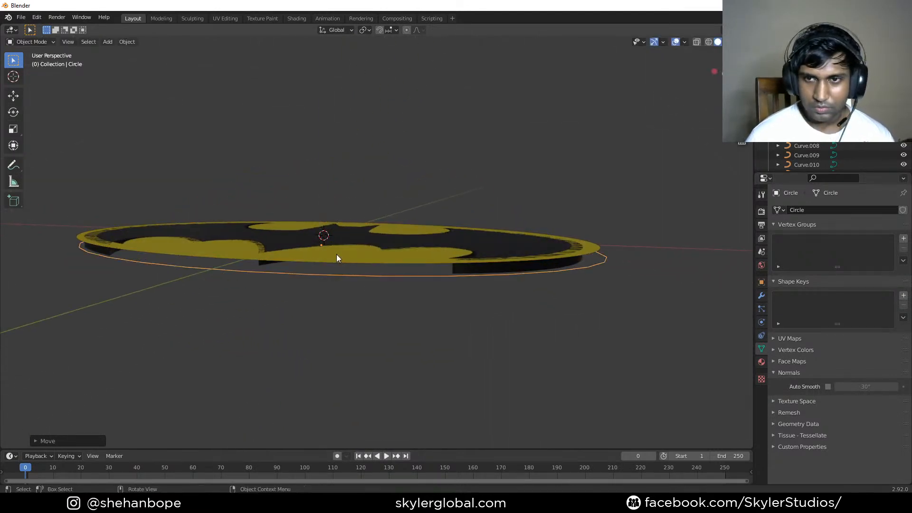
# - Move the yellow oval curve about -0.02 m along the Z axis, below the bat mesh
pyautogui.click(361, 261)
pyautogui.press('g')
pyautogui.press('z')
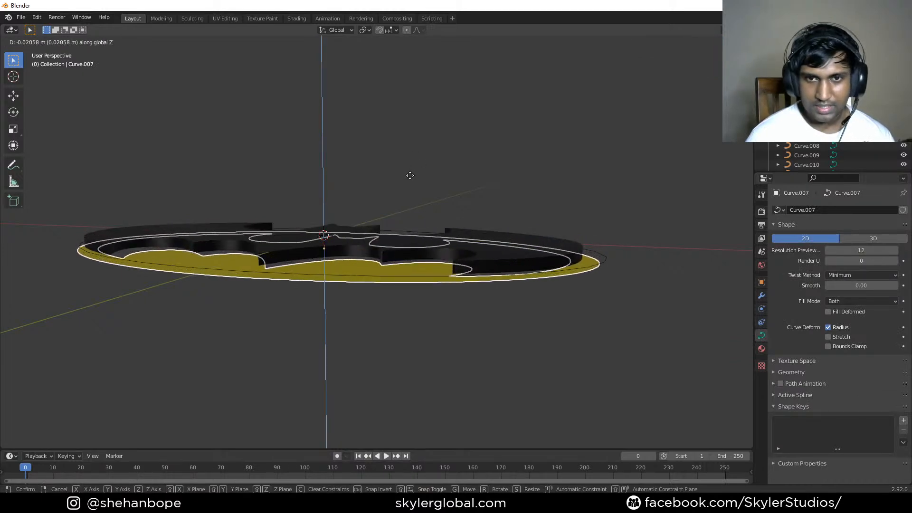
pyautogui.click(409, 177)
pyautogui.moveTo(410, 178); pyautogui.dragTo(399, 328, button='middle')
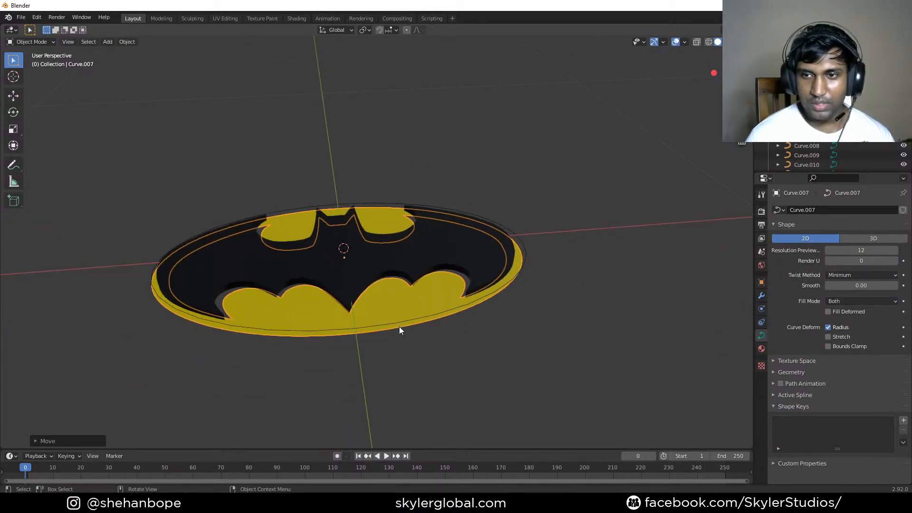
# - Move the yellow oval curve into a new collection named Trash and hide that collection
pyautogui.click(401, 307)
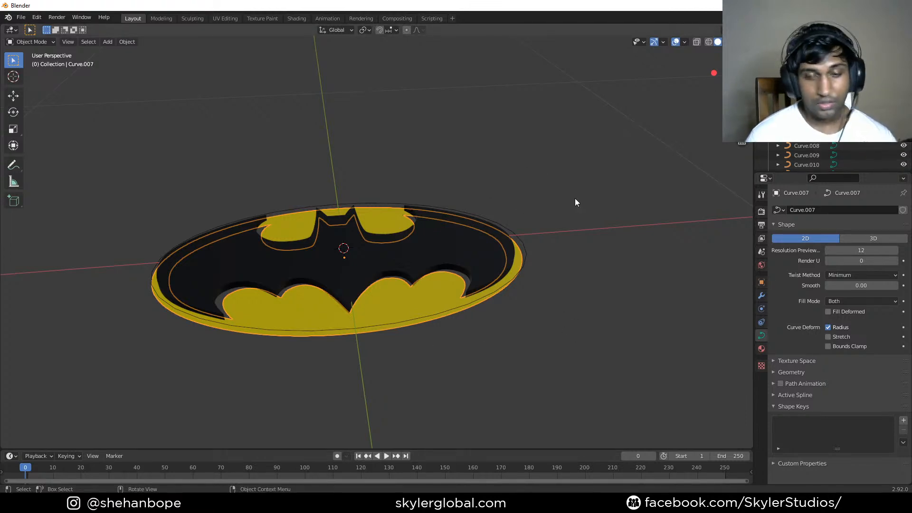
pyautogui.press('m')
pyautogui.click(562, 201)
pyautogui.write('Trash')
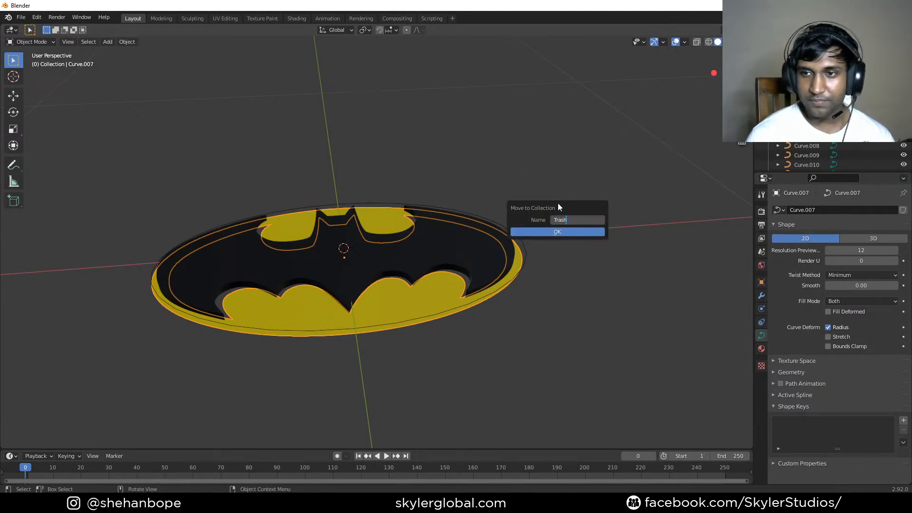
pyautogui.press('Return')
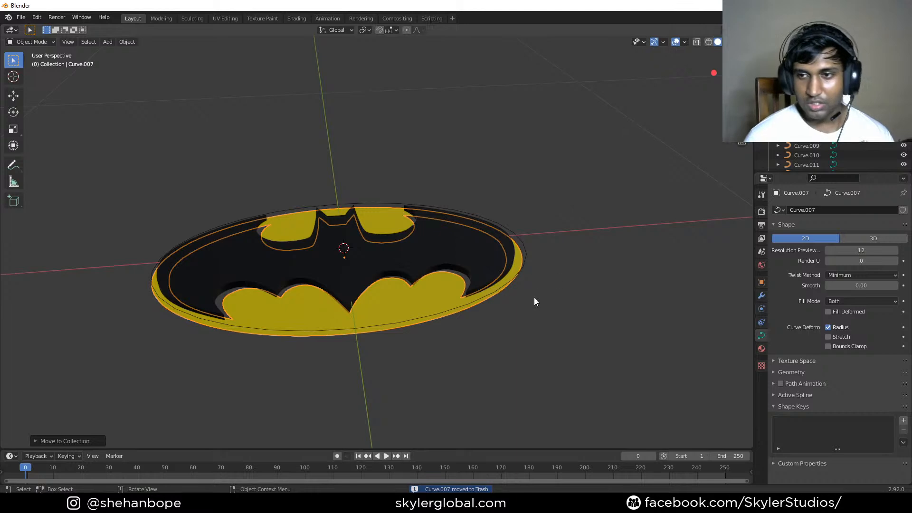
pyautogui.scroll(-10, 819, 164)
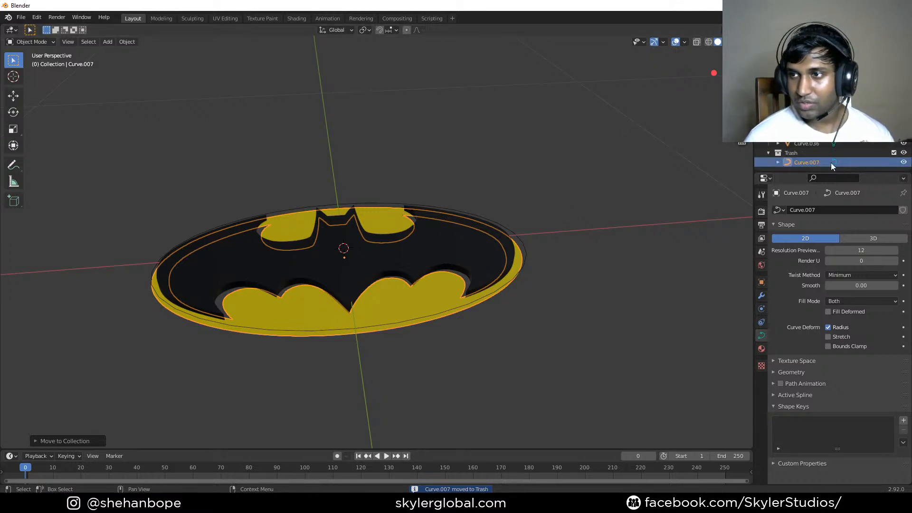
pyautogui.click(903, 152)
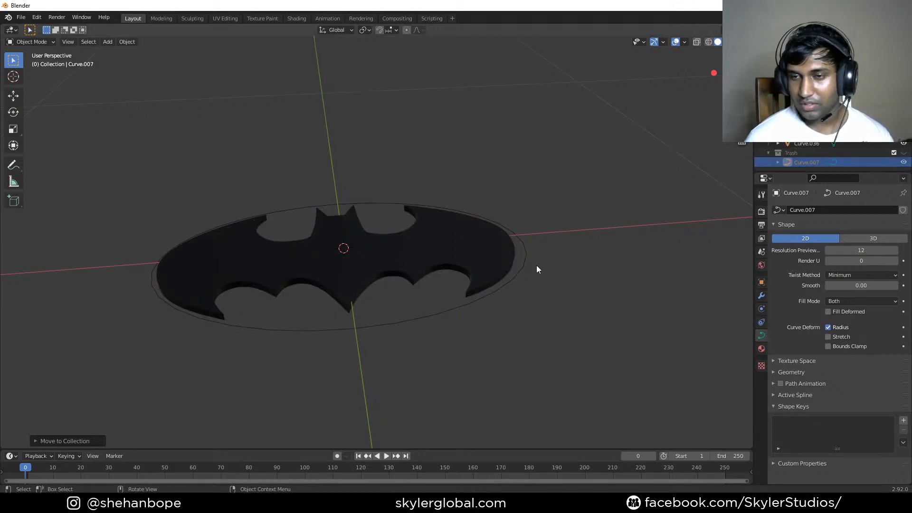
# - Fill the elliptical circle mesh with a face in Edit Mode to form the logo's backing
pyautogui.click(532, 262)
pyautogui.press('Tab')
pyautogui.press('a')
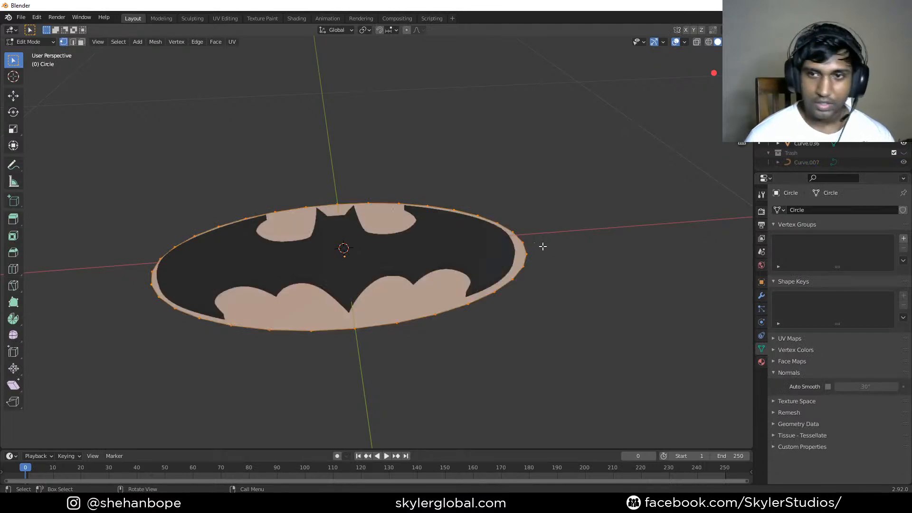
pyautogui.press('Tab')
pyautogui.moveTo(522, 208); pyautogui.dragTo(523, 222, button='middle')
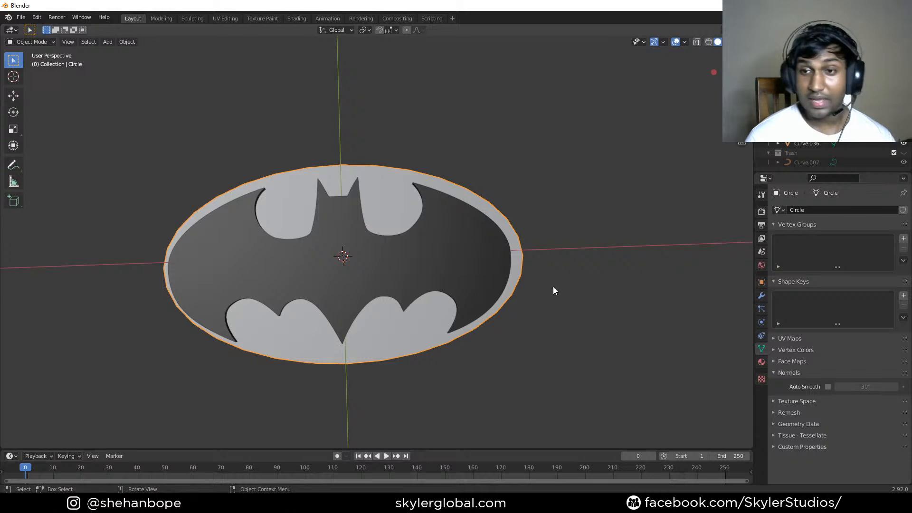
# - Add a level 2 subdivision surface to the elliptical backing and shift it slightly in the negative Y direction
pyautogui.press('KP_7')
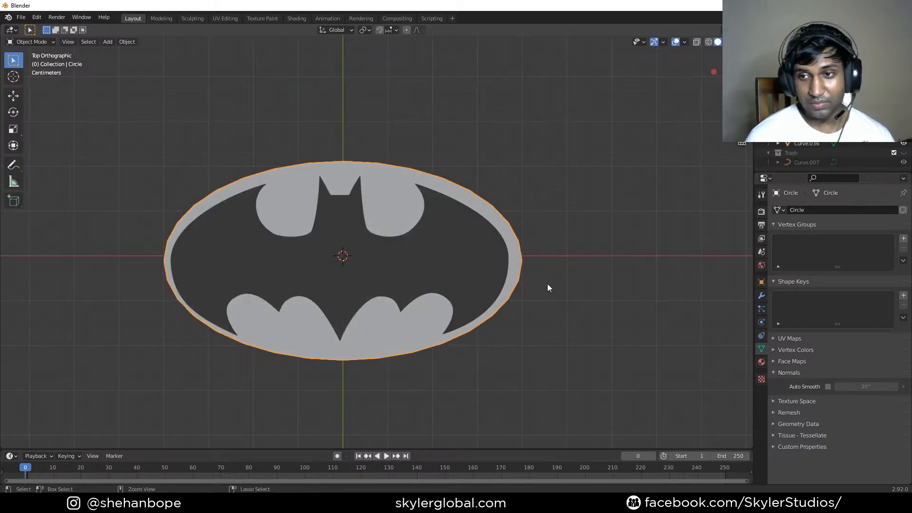
pyautogui.hotkey('ctrl', '2')
pyautogui.press('g')
pyautogui.press('y')
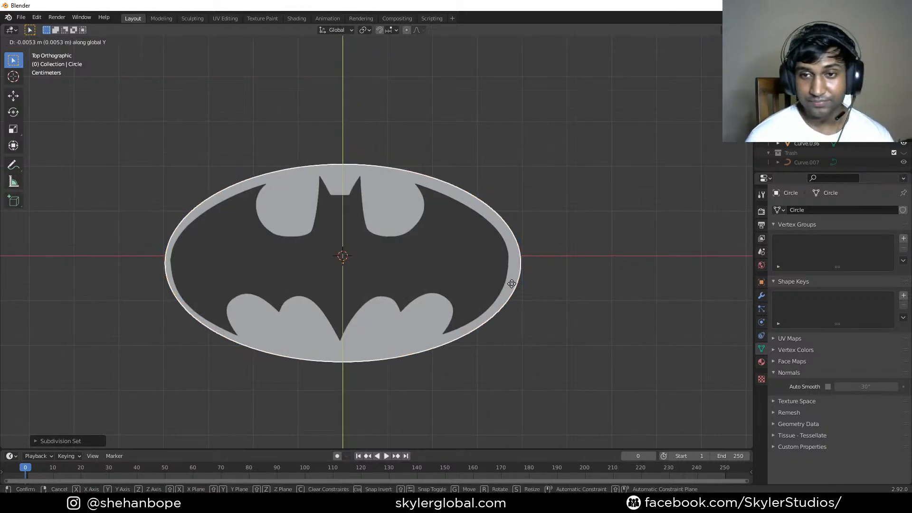
pyautogui.click(513, 286)
# - Scale the elliptical backing up uniformly by about 1.03 to widen the border around the bat
pyautogui.press('s')
pyautogui.press('x')
pyautogui.rightClick(555, 297)
pyautogui.press('s')
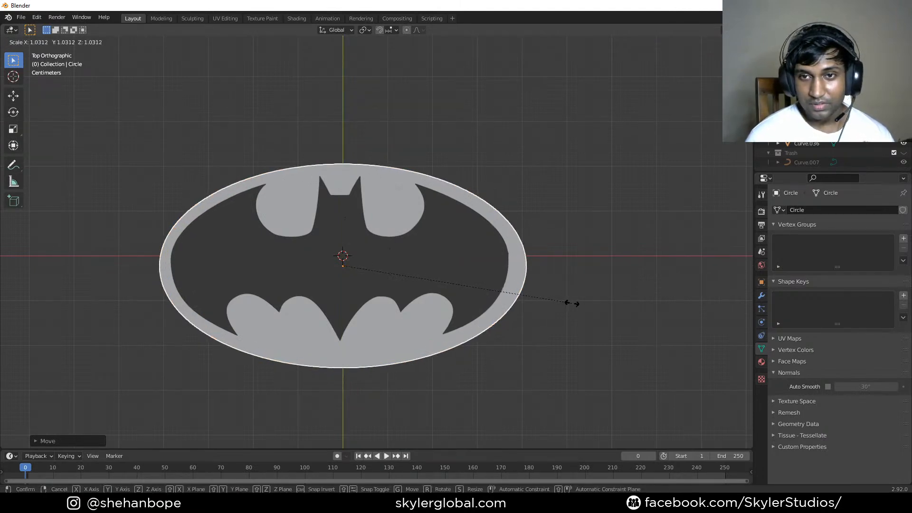
pyautogui.click(575, 307)
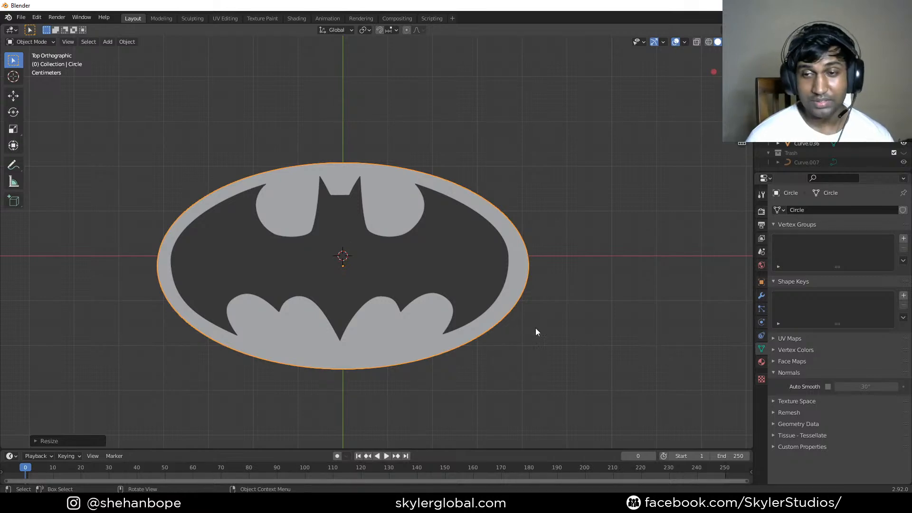
pyautogui.click(463, 278)
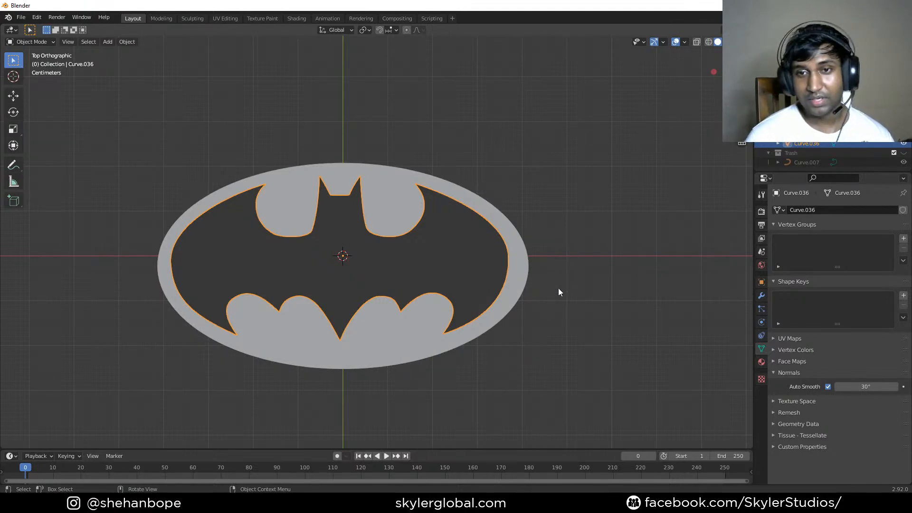
pyautogui.press('g')
pyautogui.press('x')
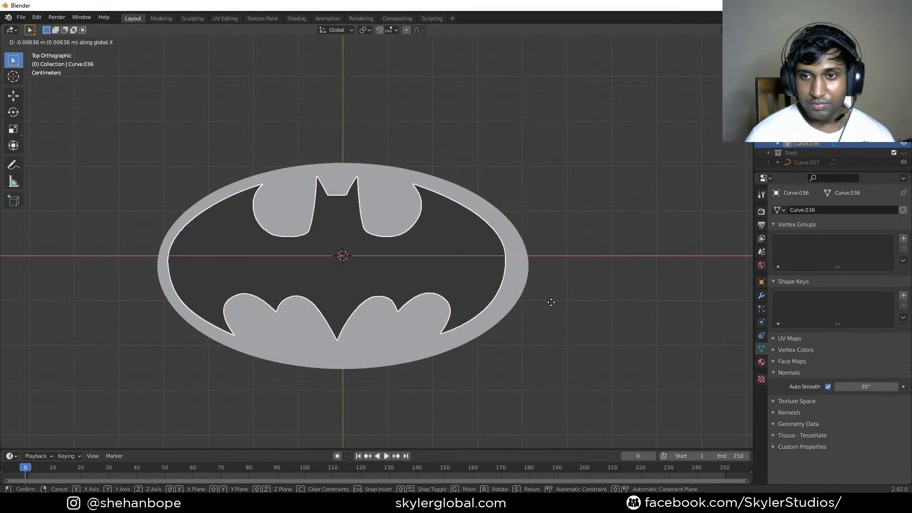
pyautogui.rightClick(551, 304)
# - Move the elliptical backing about -0.008 m along the X axis to centre it behind the bat
pyautogui.scroll(2, 541, 304)
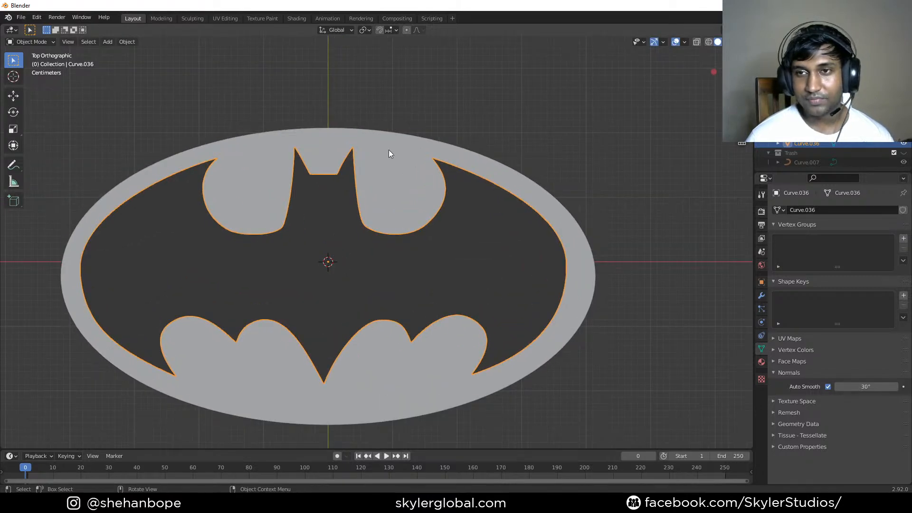
pyautogui.click(575, 207)
pyautogui.press('g')
pyautogui.press('x')
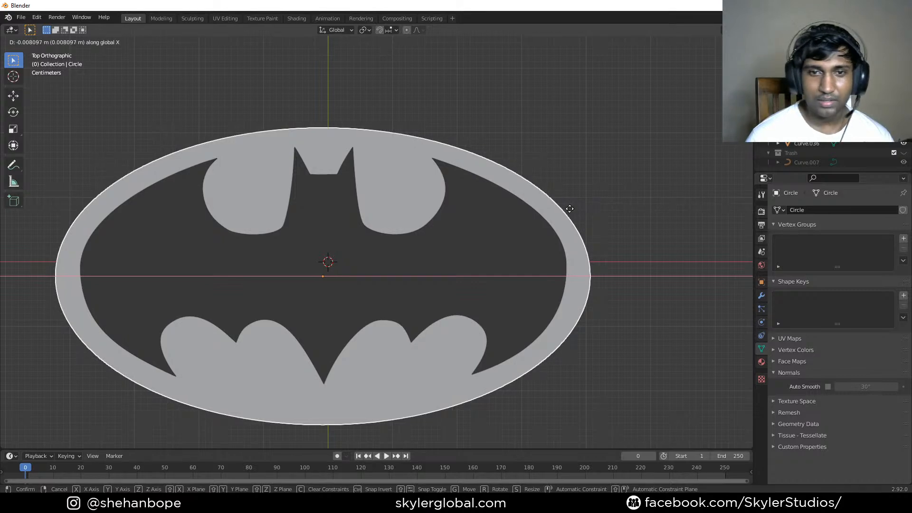
pyautogui.click(570, 210)
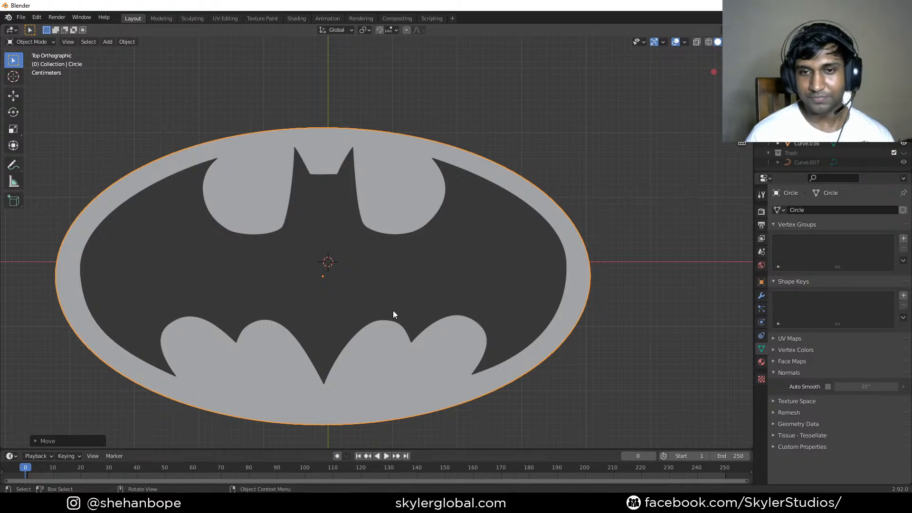
# - Extrude the elliptical backing's face downward in Edit Mode to give the backing thickness
pyautogui.moveTo(435, 321); pyautogui.dragTo(432, 289, button='middle')
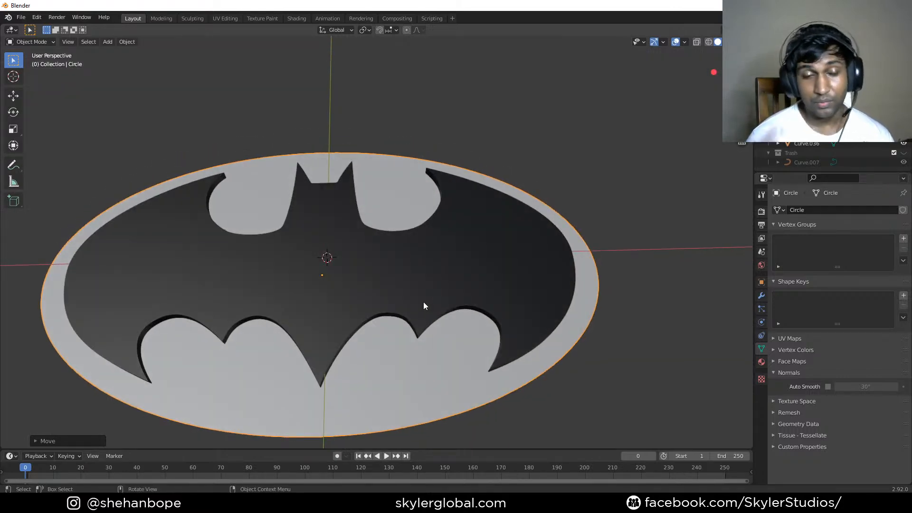
pyautogui.moveTo(423, 306); pyautogui.dragTo(465, 247, button='middle')
pyautogui.press('Tab')
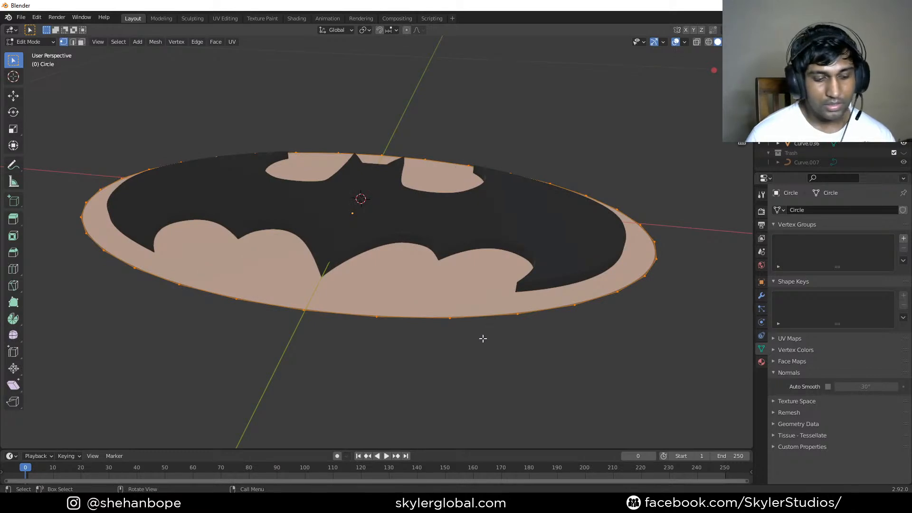
pyautogui.press('e')
pyautogui.click(484, 356)
pyautogui.moveTo(484, 357); pyautogui.dragTo(498, 283, button='middle')
pyautogui.scroll(2, 498, 283)
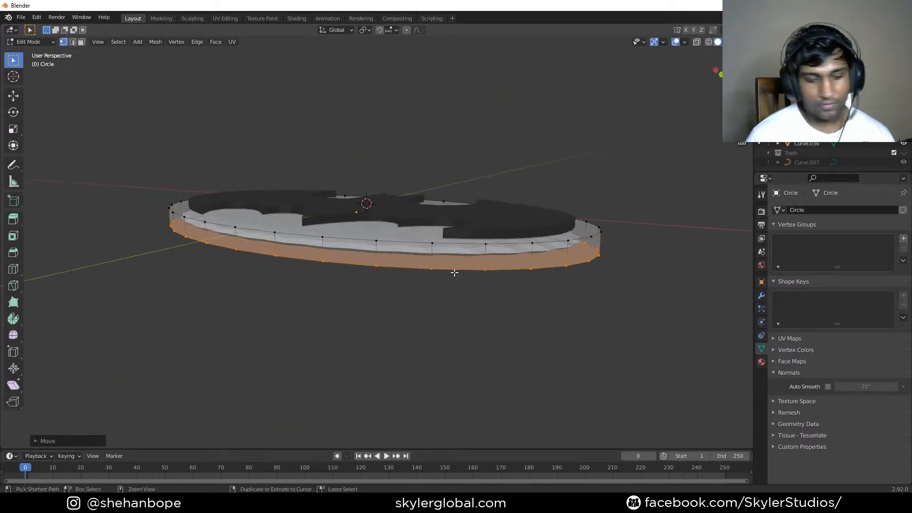
# - Add two loop cuts around the backing's side wall, one close to the upper edge and one close to the lower edge
pyautogui.hotkey('ctrl', 'r')
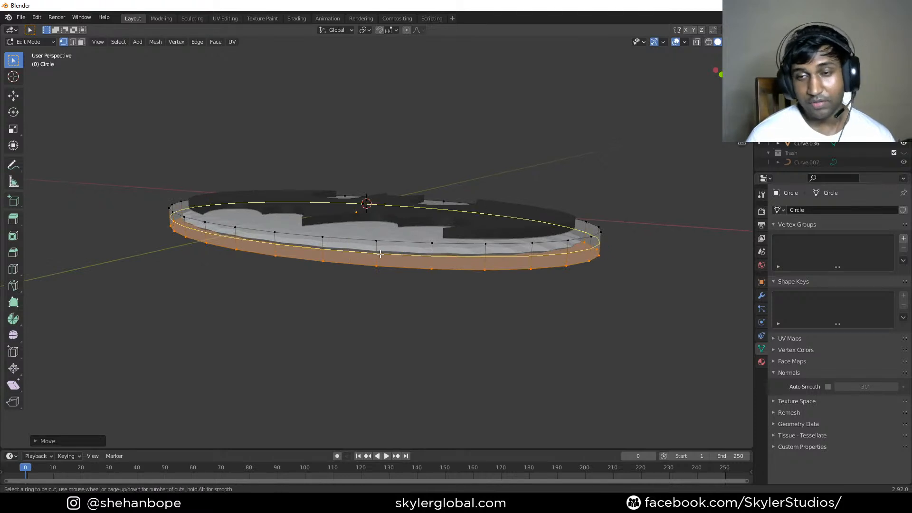
pyautogui.click(380, 254)
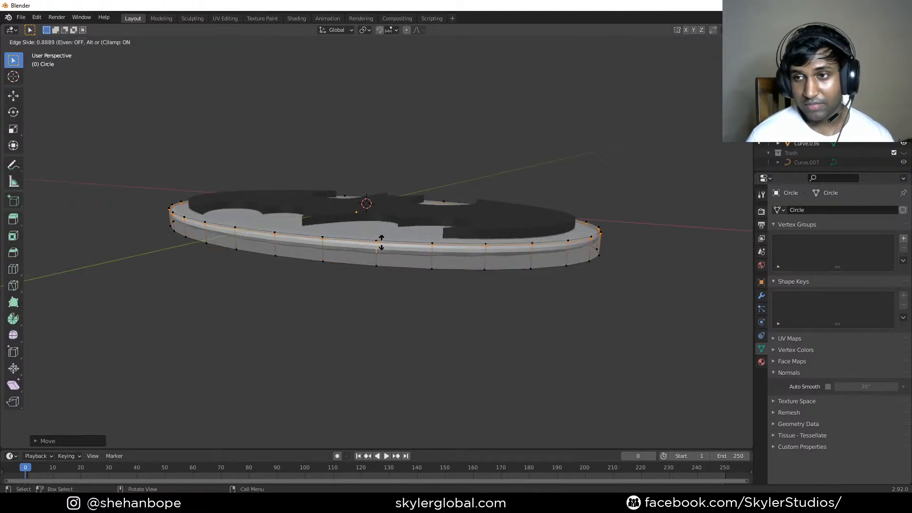
pyautogui.click(381, 242)
pyautogui.scroll(1, 385, 261)
pyautogui.hotkey('ctrl', 'r')
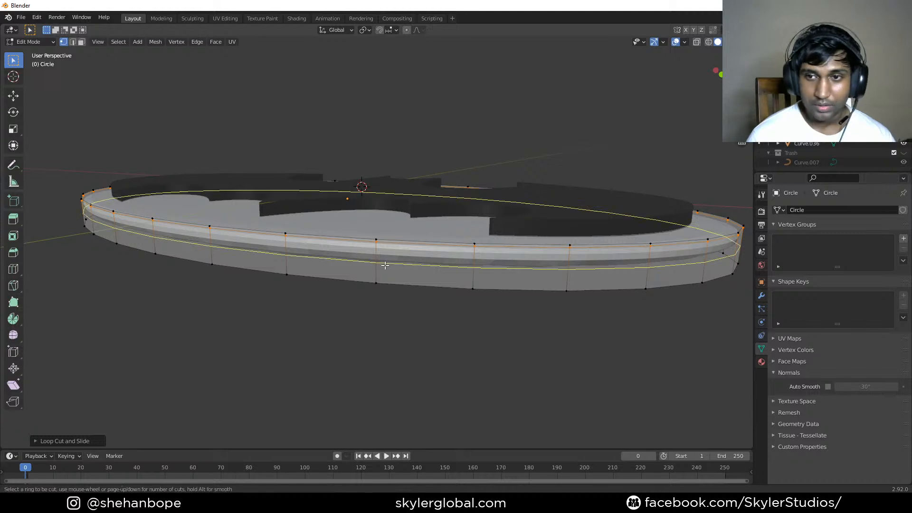
pyautogui.click(384, 265)
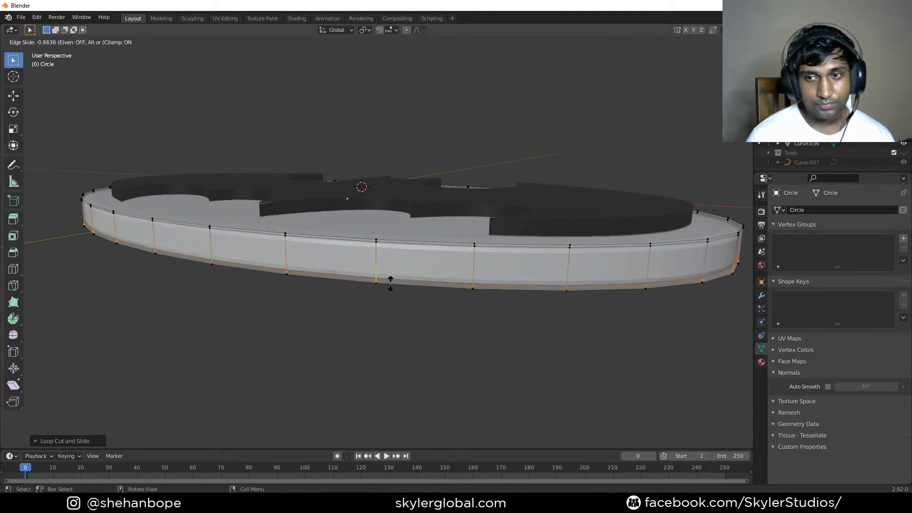
pyautogui.click(391, 284)
# - Return to Object Mode and apply smooth shading to the elliptical backing
pyautogui.press('Tab')
pyautogui.rightClick(399, 266)
pyautogui.click(399, 266)
pyautogui.moveTo(394, 267); pyautogui.dragTo(352, 348, button='middle')
pyautogui.rightClick(417, 316)
pyautogui.click(417, 316)
pyautogui.moveTo(418, 346); pyautogui.dragTo(446, 291, button='middle')
# - Lower the bat mesh slightly along the Z axis so it sits into the backing, and check the fit from several angles
pyautogui.click(331, 212)
pyautogui.press('g')
pyautogui.press('z')
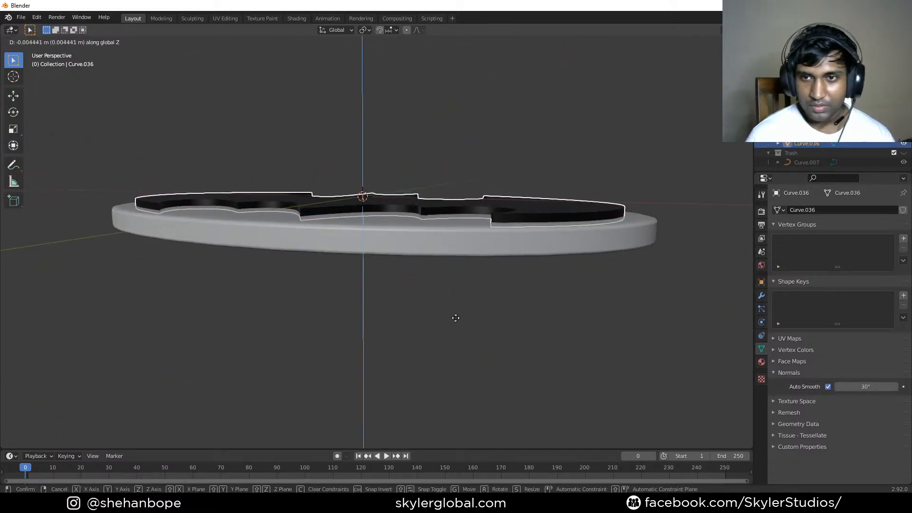
pyautogui.click(421, 258)
pyautogui.moveTo(421, 258); pyautogui.dragTo(389, 305, button='middle')
pyautogui.scroll(5, 390, 307)
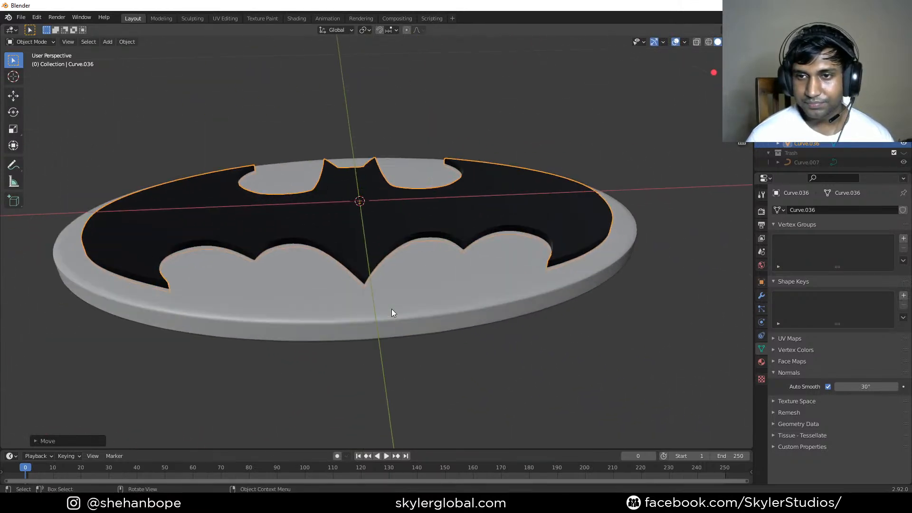
pyautogui.moveTo(480, 369); pyautogui.dragTo(460, 273, button='middle')
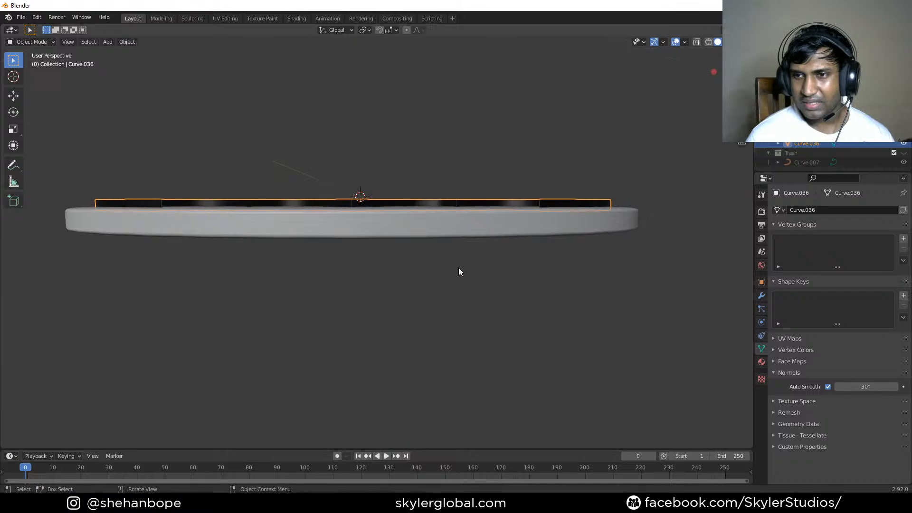
pyautogui.moveTo(431, 203); pyautogui.dragTo(431, 252, button='middle')
pyautogui.scroll(-3, 433, 261)
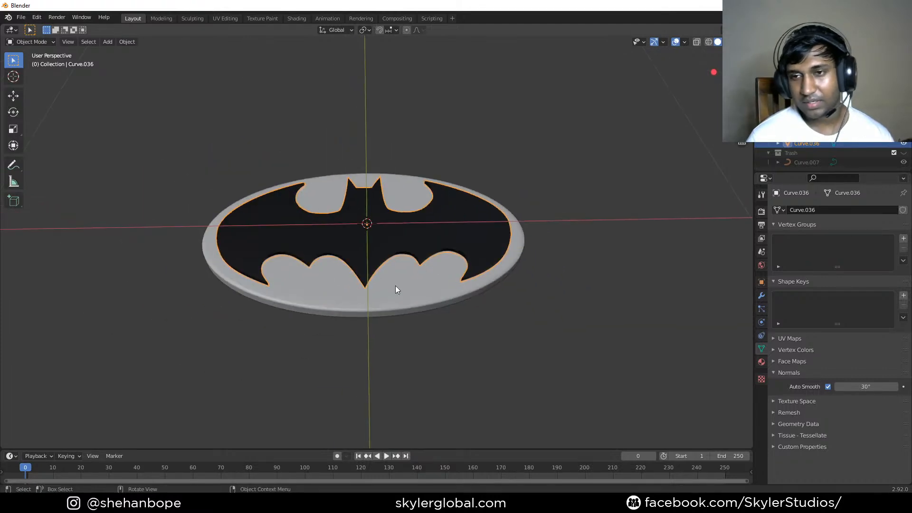
# - Select the lower edge loop of the elliptical backing in Edit Mode and delete its faces
pyautogui.press('Tab')
pyautogui.press('Tab')
pyautogui.moveTo(421, 361); pyautogui.dragTo(389, 268, button='middle')
pyautogui.click(384, 241)
pyautogui.press('Tab')
pyautogui.scroll(3, 402, 253)
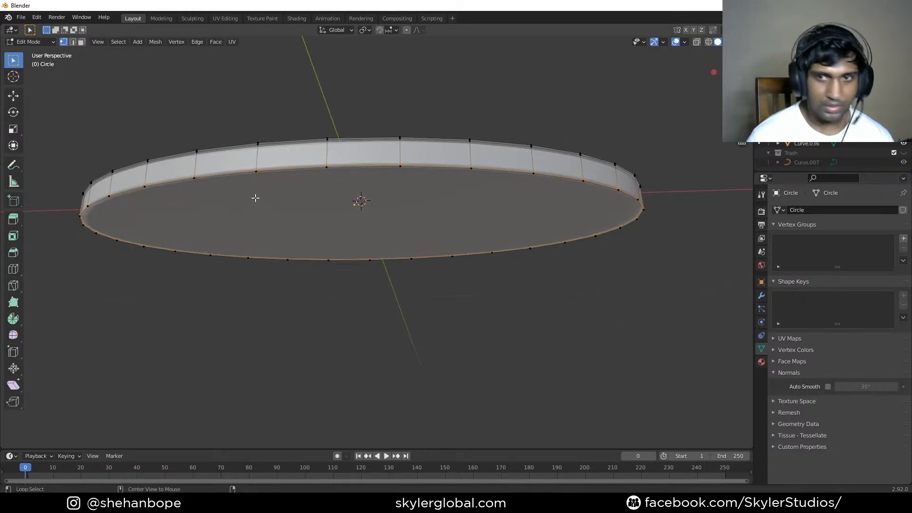
pyautogui.keyDown('alt'); pyautogui.click(247, 178); pyautogui.keyUp('alt')
pyautogui.press('x')
pyautogui.press('f')
pyautogui.moveTo(282, 154); pyautogui.dragTo(288, 277, button='middle')
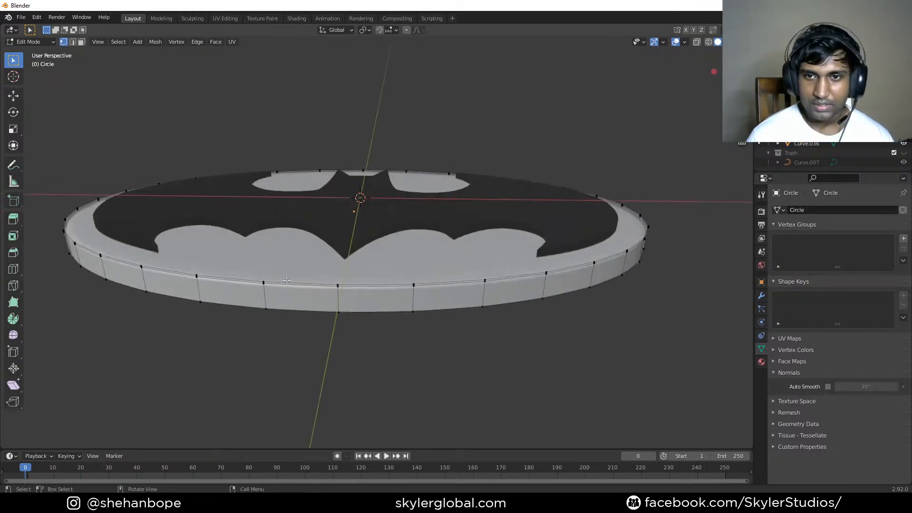
# - Delete the remaining side-wall loops of the backing, keeping only its flat upper face, and leave Edit Mode
pyautogui.keyDown('alt'); pyautogui.click(303, 314); pyautogui.keyUp('alt')
pyautogui.press('x')
pyautogui.click(303, 315)
pyautogui.scroll(1, 287, 299)
pyautogui.keyDown('alt'); pyautogui.click(288, 301); pyautogui.keyUp('alt')
pyautogui.hotkey('alt', 'a')
pyautogui.scroll(-2, 286, 301)
pyautogui.moveTo(298, 287); pyautogui.dragTo(327, 299, button='middle')
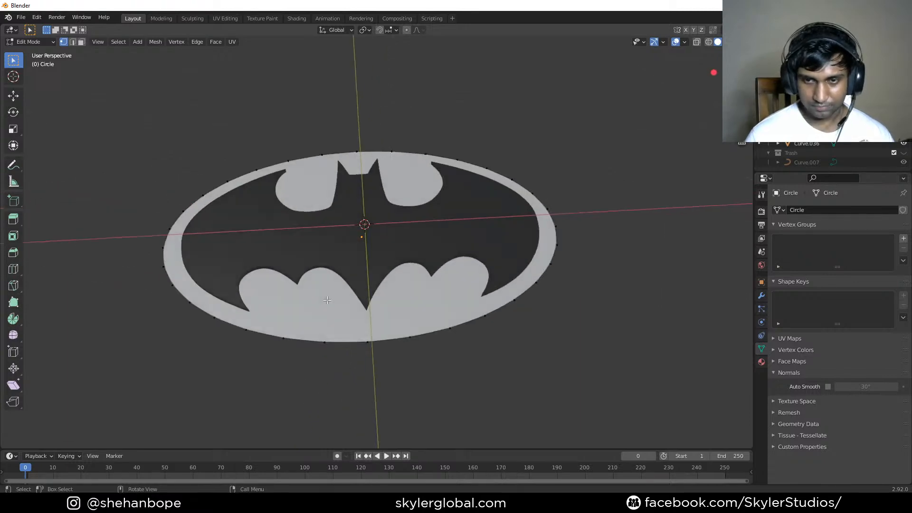
pyautogui.press('Tab')
# - Add a Solidify modifier to the elliptical backing and set its thickness to -0.12 m
pyautogui.press('KP_7')
pyautogui.click(761, 296)
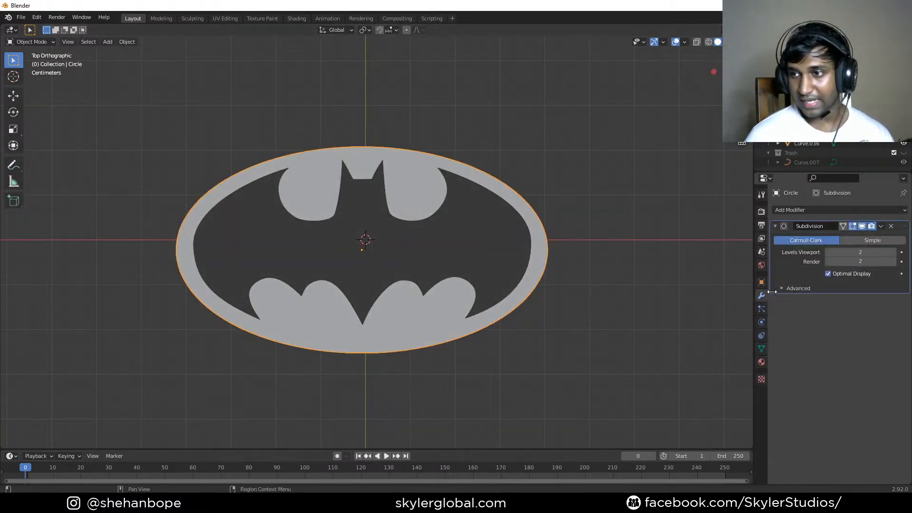
pyautogui.click(811, 211)
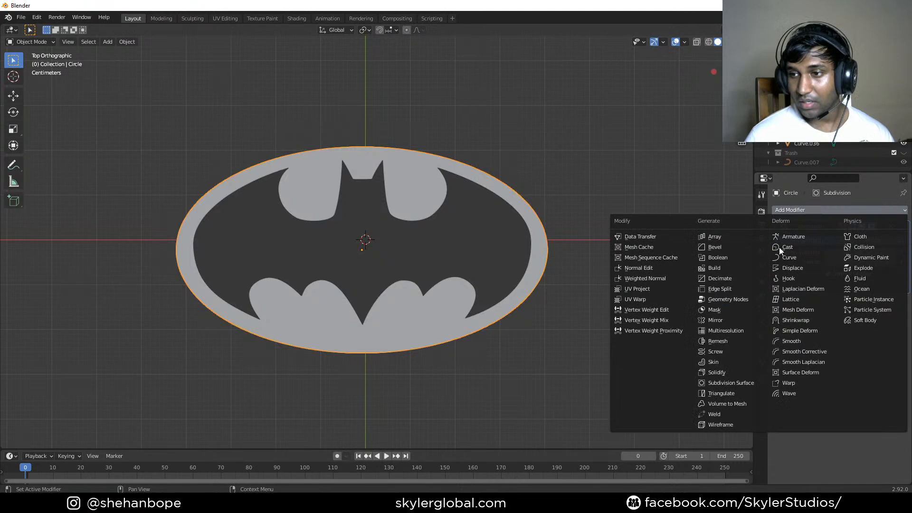
pyautogui.click(741, 375)
pyautogui.moveTo(454, 383); pyautogui.dragTo(499, 330, button='middle')
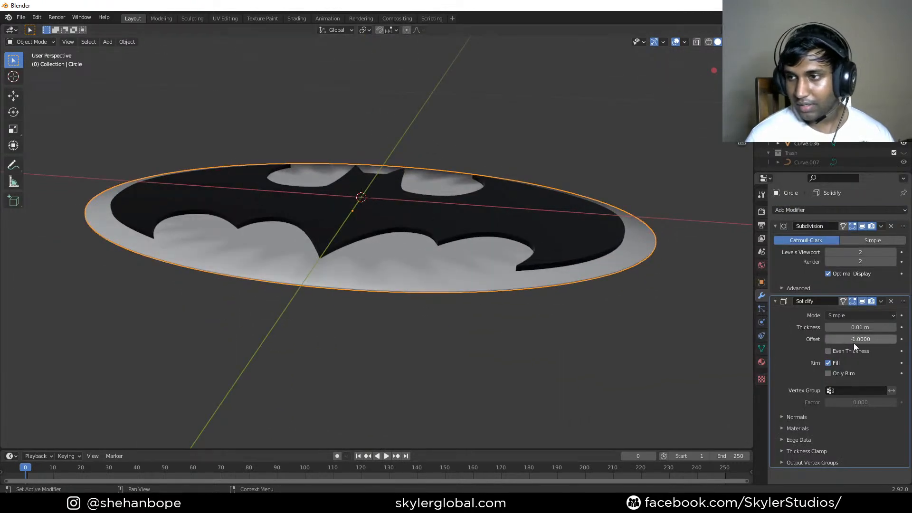
pyautogui.moveTo(872, 329); pyautogui.dragTo(852, 329)
pyautogui.rightClick(638, 294)
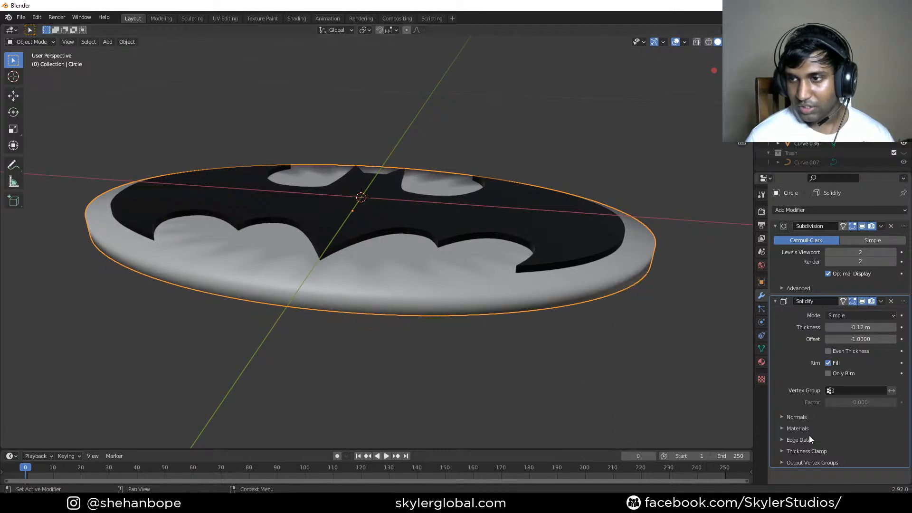
# - Enable Auto Smooth at 30° in the elliptical backing's normals settings
pyautogui.click(793, 416)
pyautogui.click(790, 416)
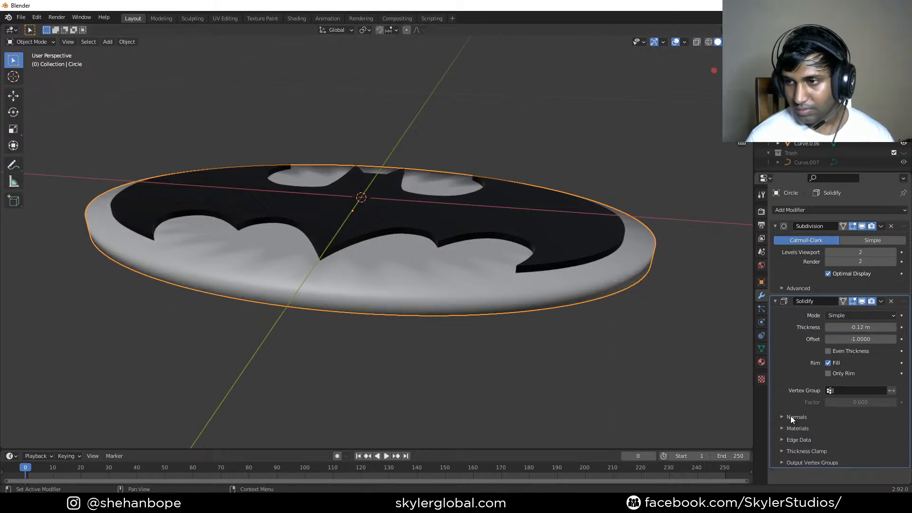
pyautogui.click(761, 212)
pyautogui.scroll(-5, 781, 405)
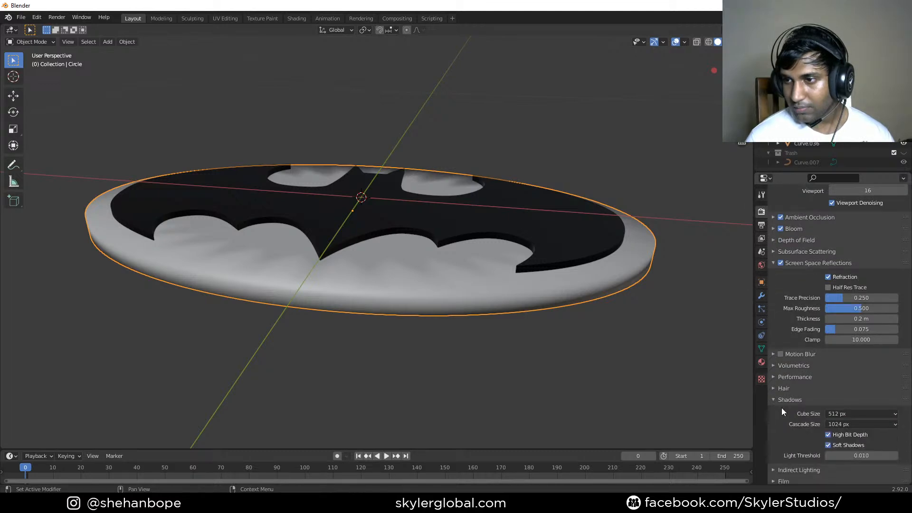
pyautogui.click(761, 225)
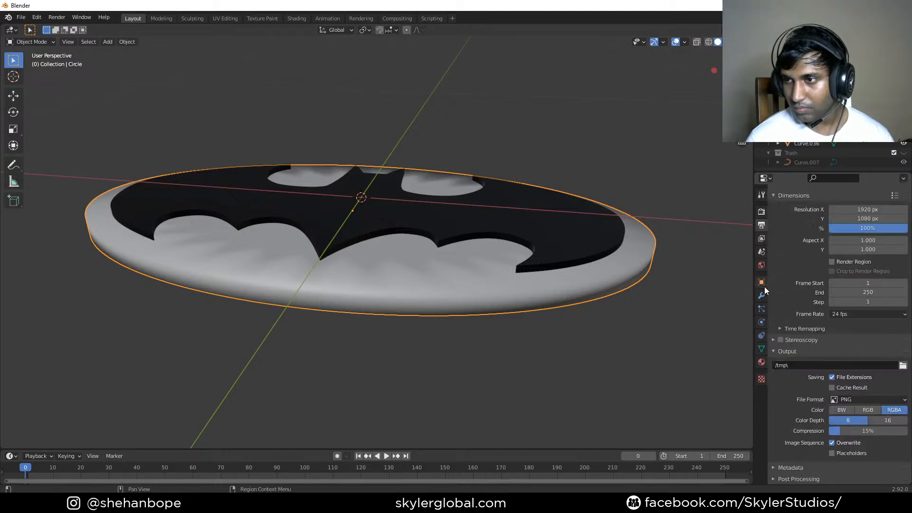
pyautogui.click(761, 282)
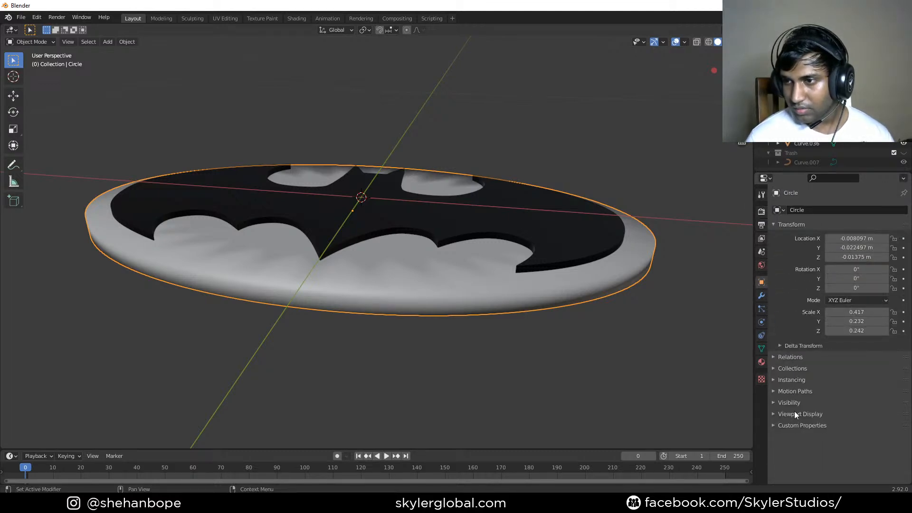
pyautogui.click(761, 348)
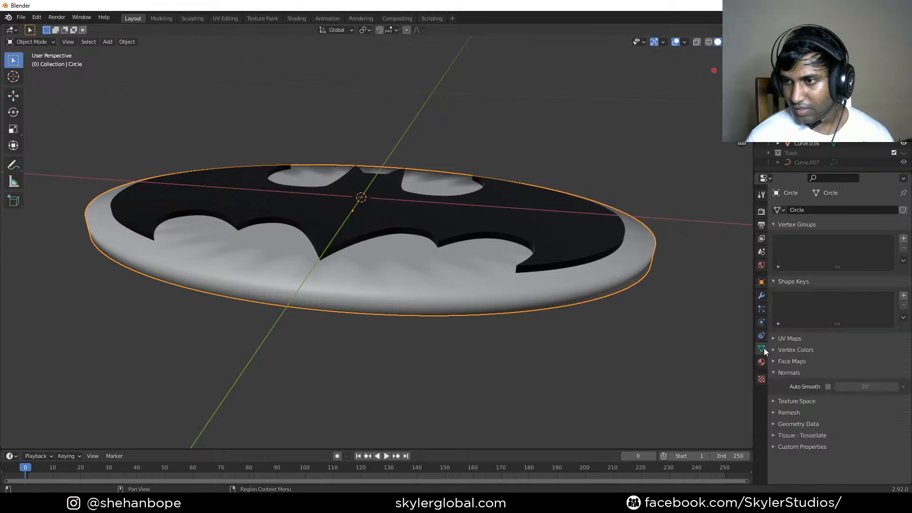
pyautogui.click(823, 388)
pyautogui.scroll(-2, 520, 339)
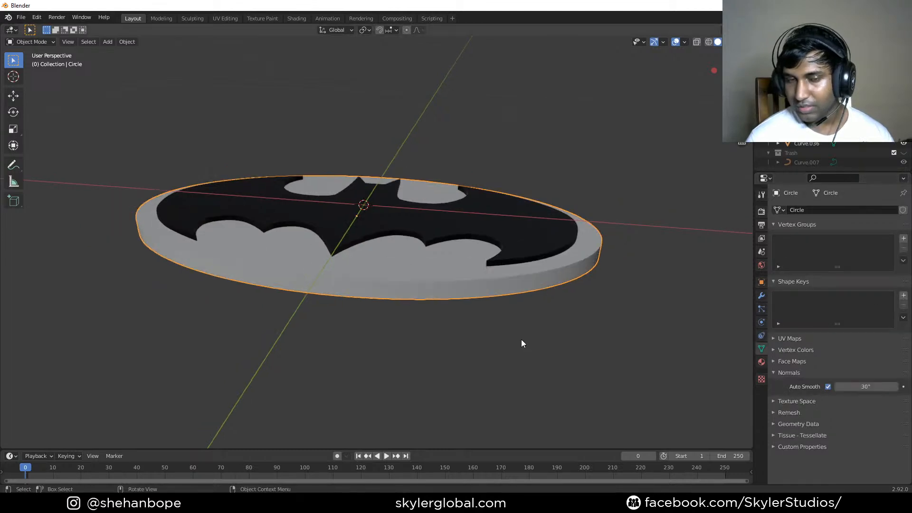
# - Add a Bevel modifier to the elliptical backing after the Solidify modifier
pyautogui.click(762, 296)
pyautogui.click(807, 210)
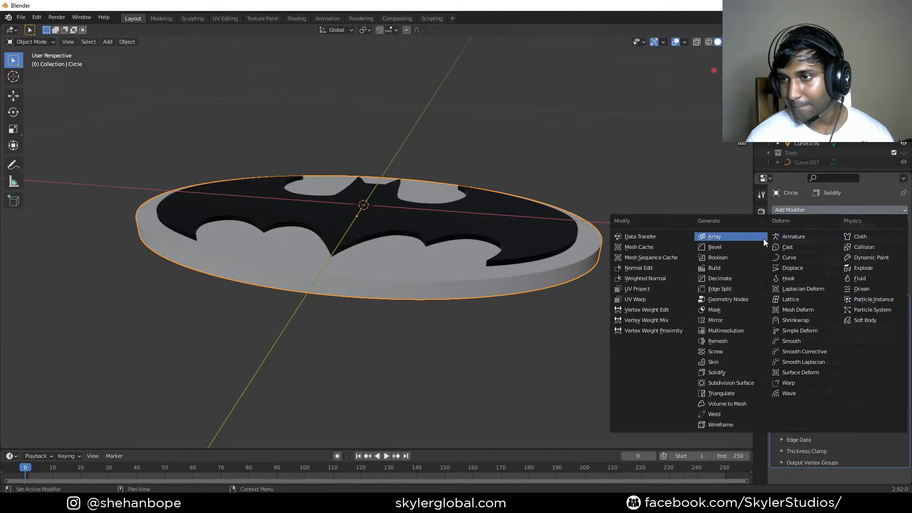
pyautogui.click(740, 254)
pyautogui.scroll(-5, 886, 349)
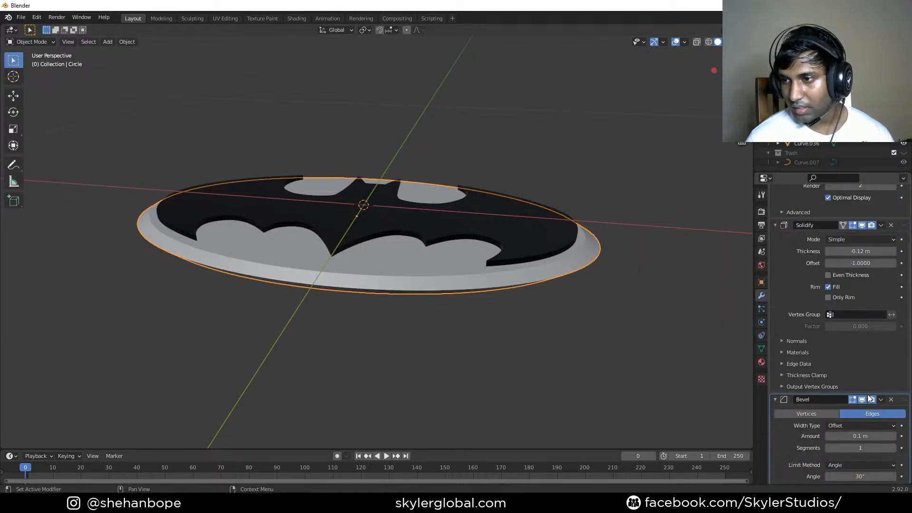
# - Set the elliptical backing's Bevel amount to 0.01 m with 3 segments
pyautogui.moveTo(829, 403); pyautogui.dragTo(807, 403)
pyautogui.click(829, 403)
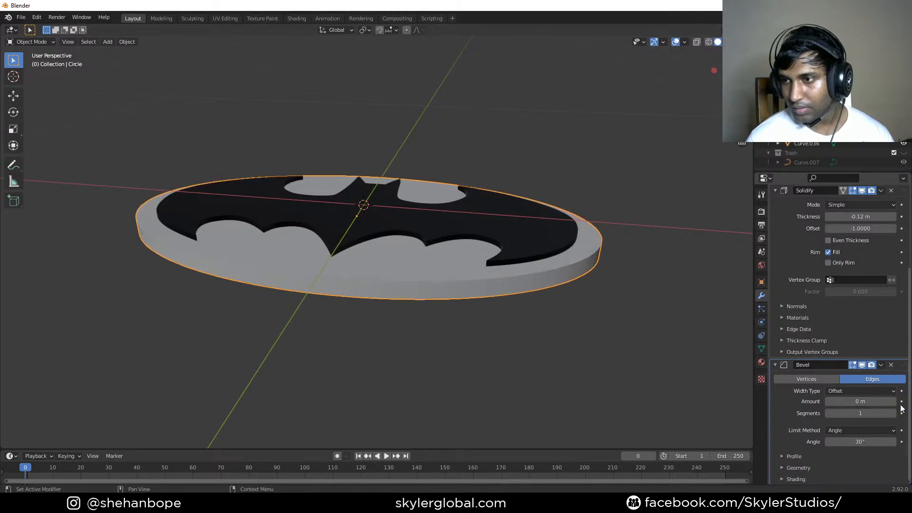
pyautogui.click(894, 402)
pyautogui.click(894, 413)
pyautogui.click(894, 413)
pyautogui.moveTo(681, 375); pyautogui.dragTo(519, 321, button='middle')
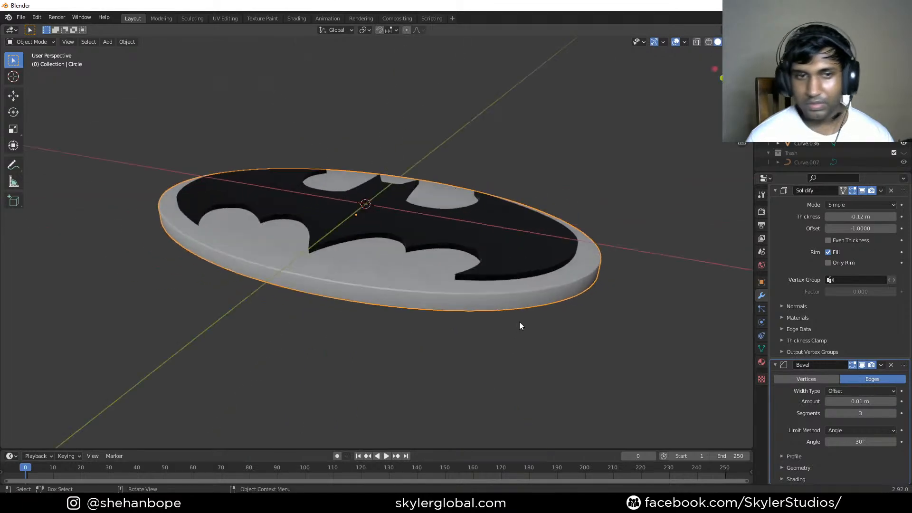
pyautogui.moveTo(465, 294); pyautogui.dragTo(446, 305, button='middle')
pyautogui.press('KP_7')
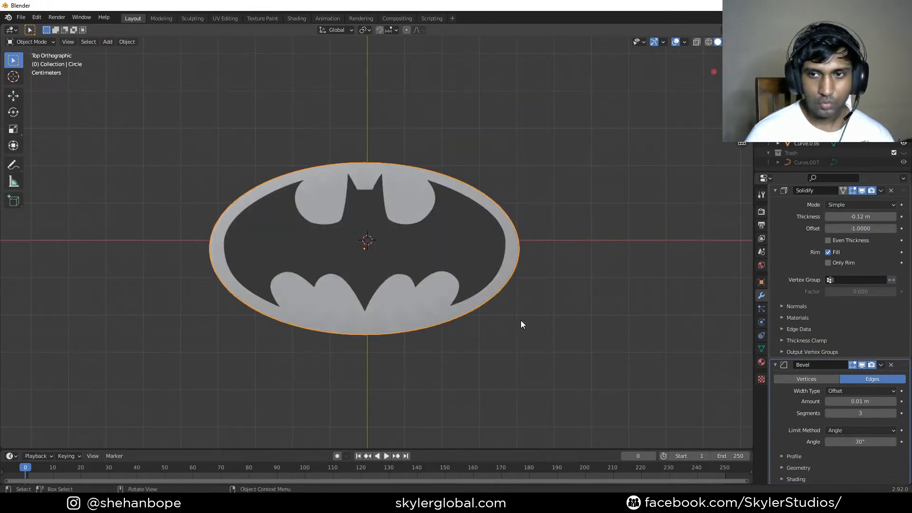
pyautogui.moveTo(569, 338); pyautogui.dragTo(393, 319, button='middle')
pyautogui.moveTo(172, 373); pyautogui.dragTo(415, 307, button='middle')
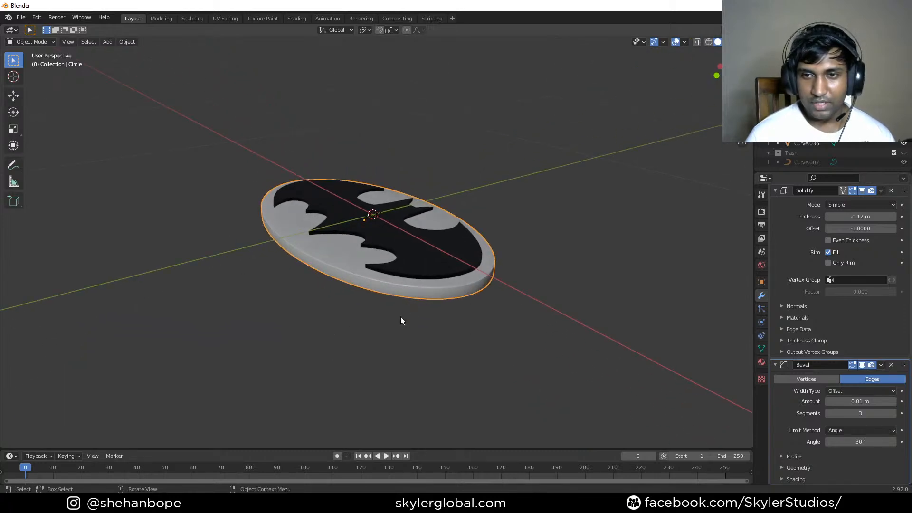
# - Duplicate the elliptical backing in place and scale the copy up slightly
pyautogui.hotkey('shift', 'd')
pyautogui.rightClick(461, 373)
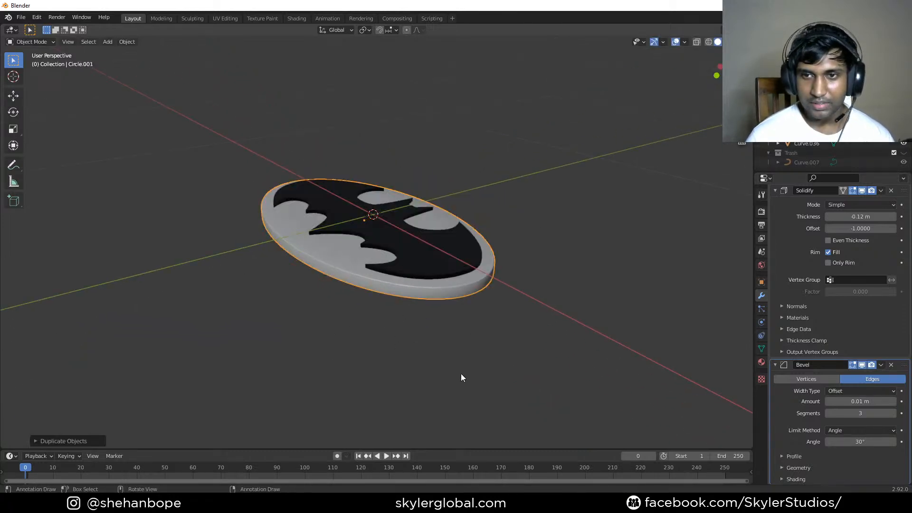
pyautogui.press('s')
pyautogui.click(472, 375)
pyautogui.moveTo(472, 375); pyautogui.dragTo(491, 363, button='middle')
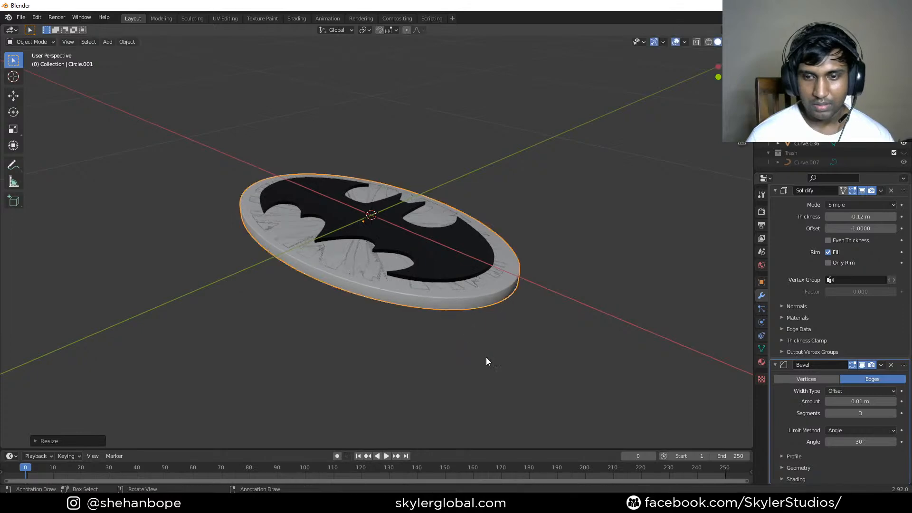
# - Stretch the duplicated backing along Y by a factor of about 1.013
pyautogui.press('KP_5')
pyautogui.press('KP_7')
pyautogui.press('Tab')
pyautogui.moveTo(499, 355); pyautogui.dragTo(516, 323, button='middle')
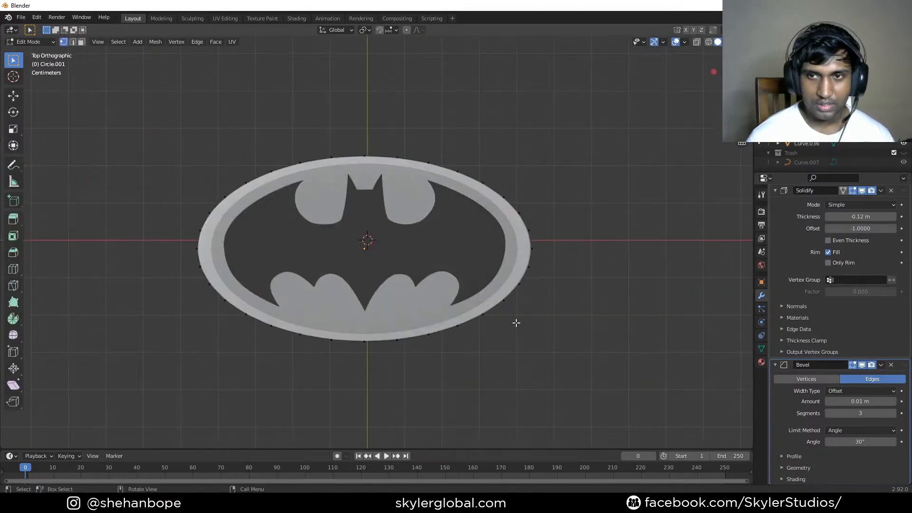
pyautogui.press('z')
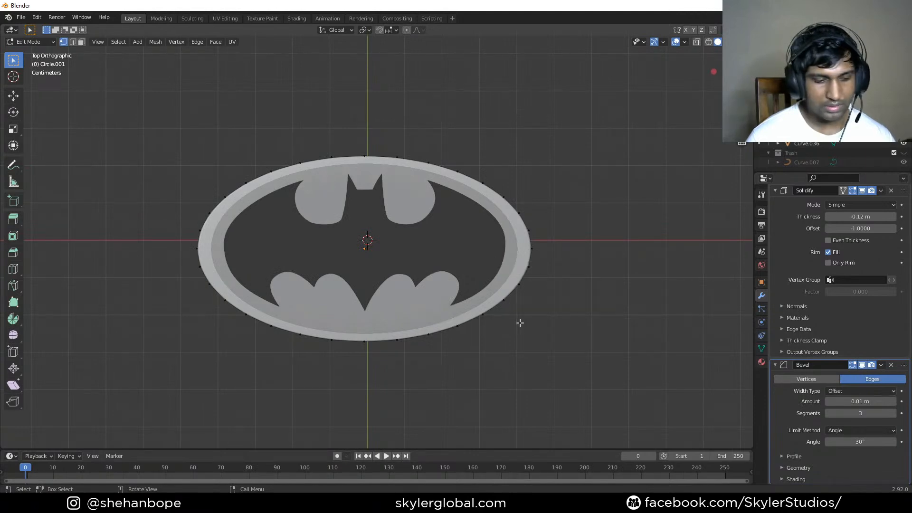
pyautogui.press('Tab')
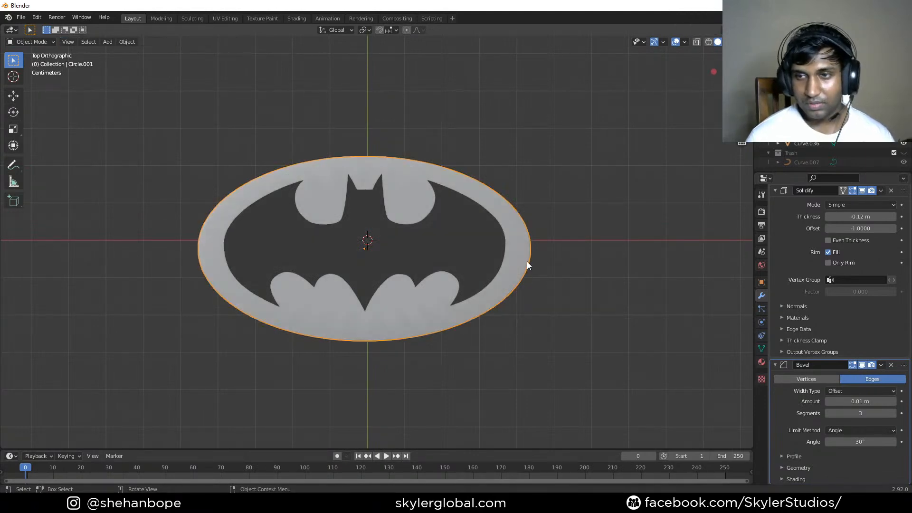
pyautogui.press('s')
pyautogui.press('y')
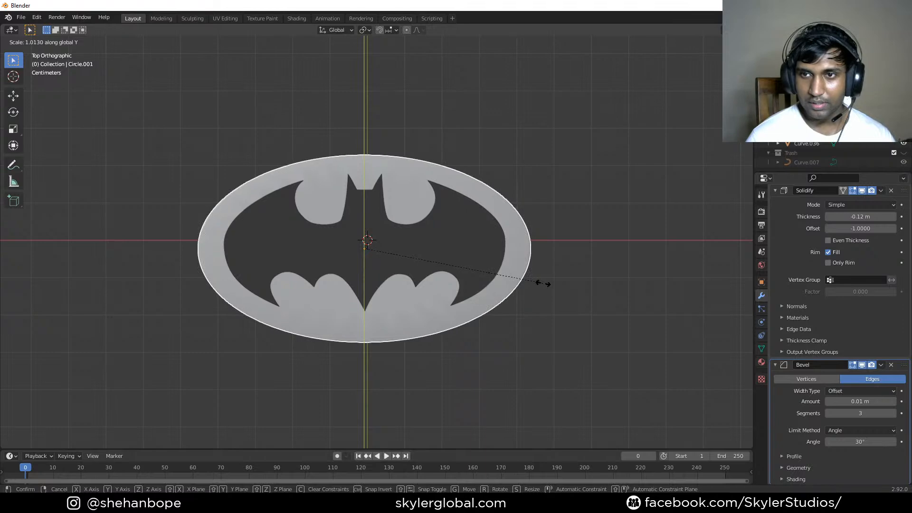
pyautogui.click(543, 283)
pyautogui.press('Tab')
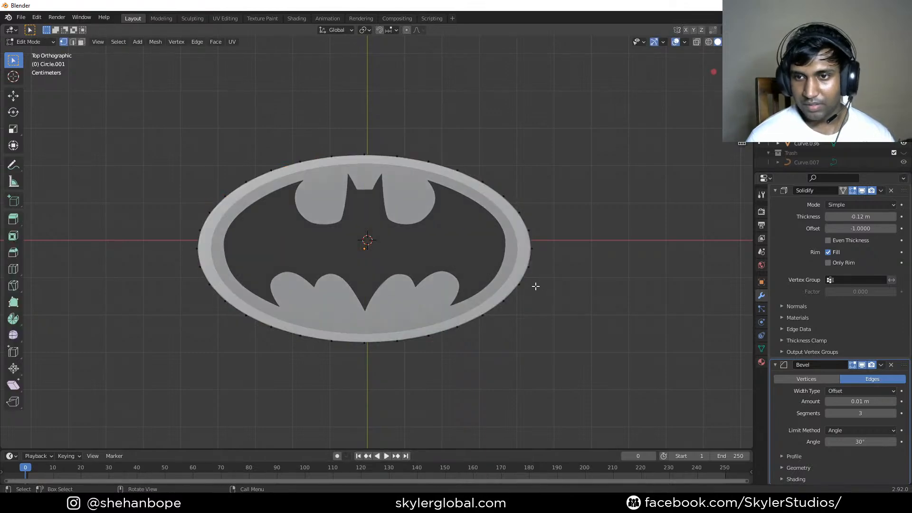
pyautogui.press('Tab')
pyautogui.moveTo(537, 278); pyautogui.dragTo(411, 312, button='middle')
# - Try to extrude the duplicate's flat face in Edit Mode and scale the extrusion inward
pyautogui.press('Tab')
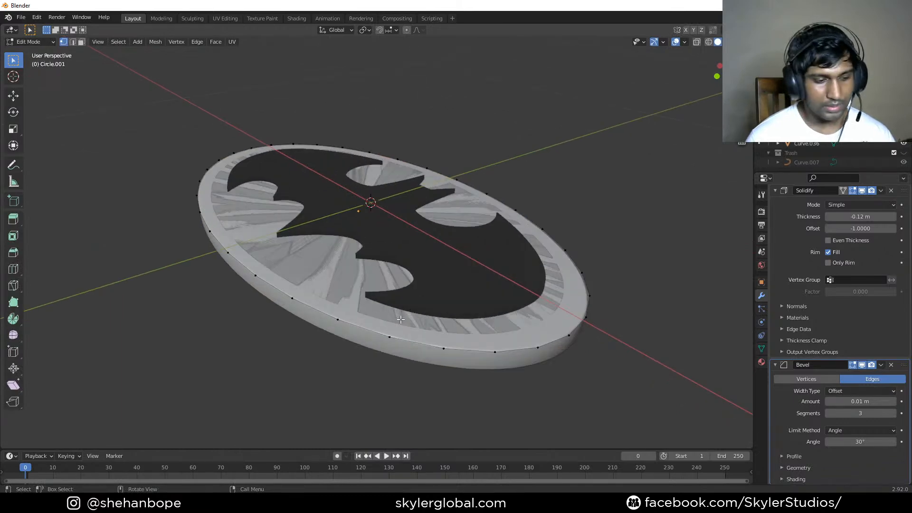
pyautogui.click(381, 323)
pyautogui.press('e')
pyautogui.click(678, 425)
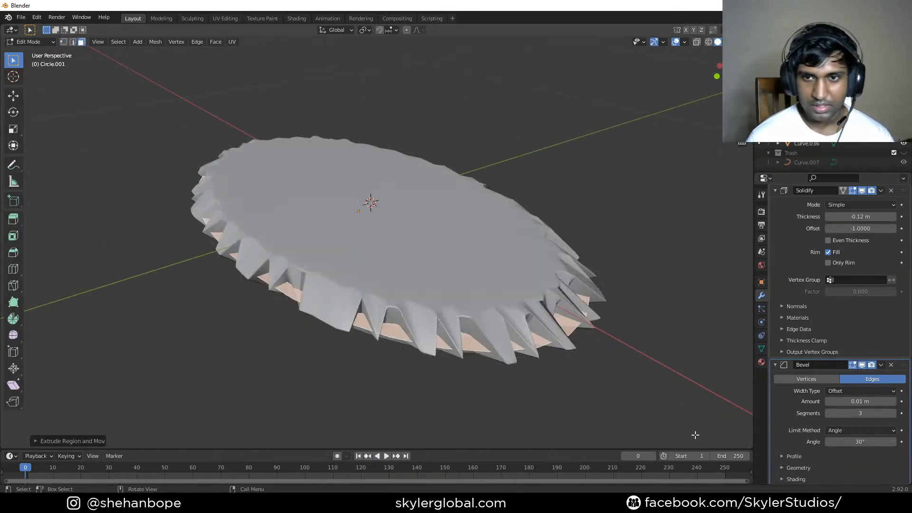
pyautogui.press('s')
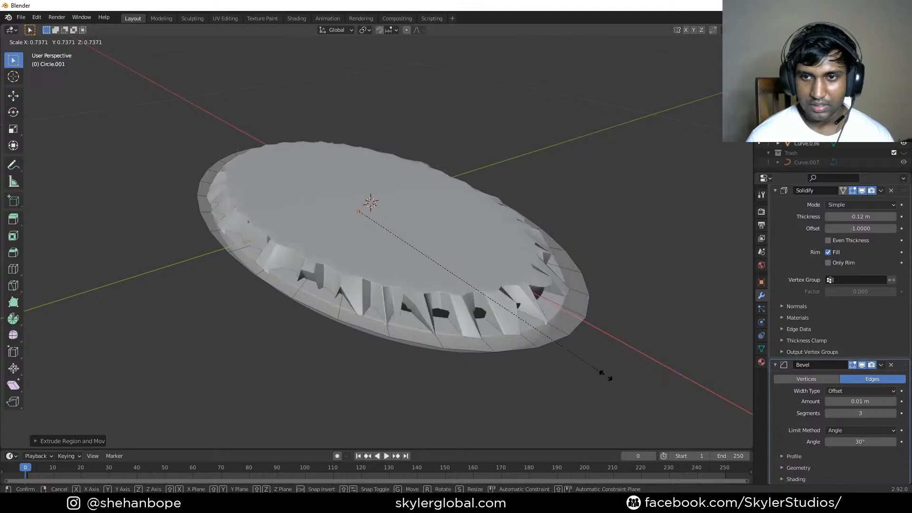
pyautogui.click(584, 359)
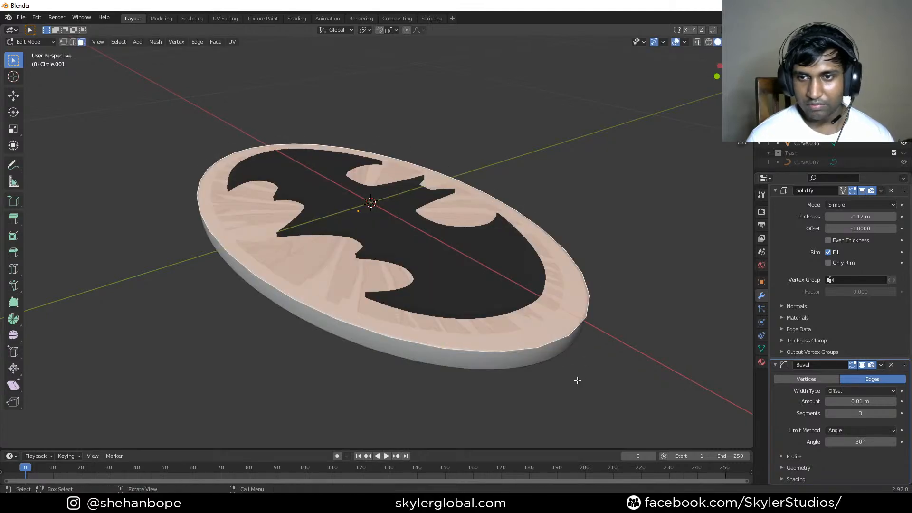
pyautogui.press('Tab')
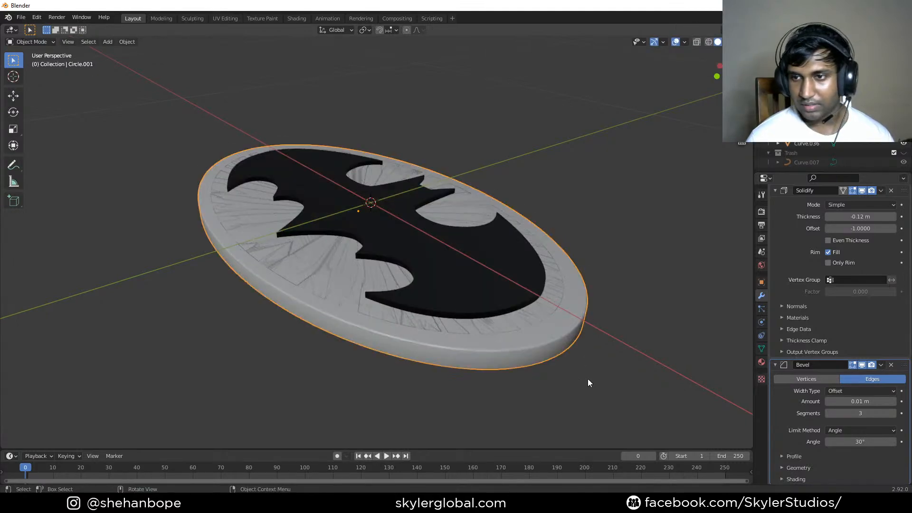
# - Try applying the duplicate's Bevel and Solidify modifiers ahead of its Subdivision modifier, and undo the attempt
pyautogui.click(881, 365)
pyautogui.click(862, 374)
pyautogui.click(881, 302)
pyautogui.click(874, 312)
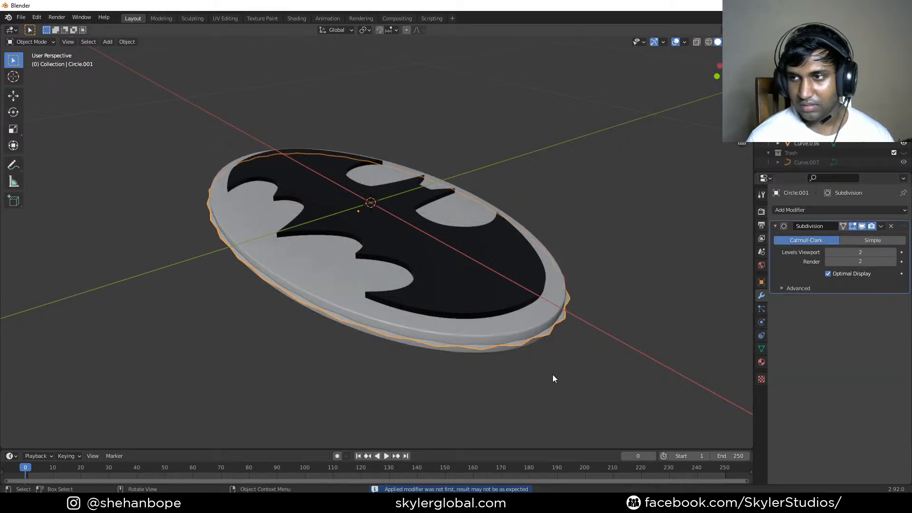
pyautogui.press('s')
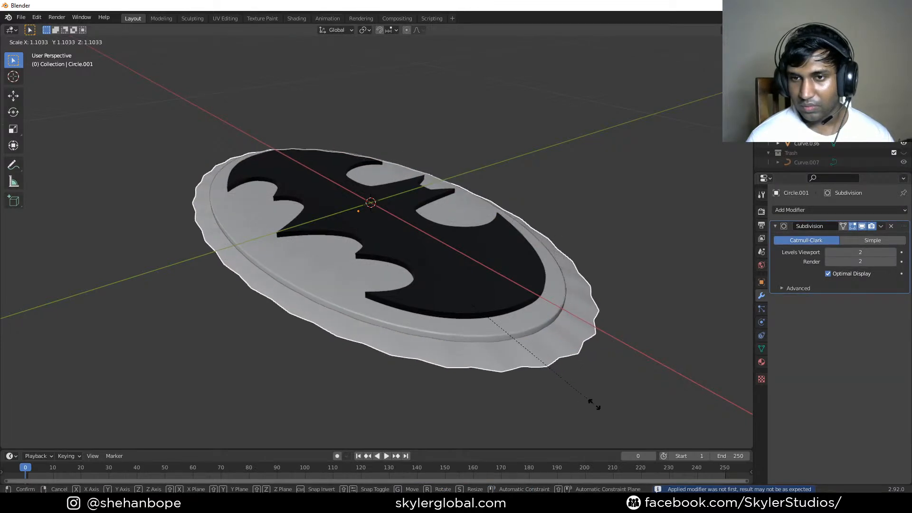
pyautogui.rightClick(595, 404)
pyautogui.moveTo(580, 395); pyautogui.dragTo(579, 365, button='middle')
pyautogui.hotkey('ctrl', 'z')
pyautogui.hotkey('ctrl', 'z')
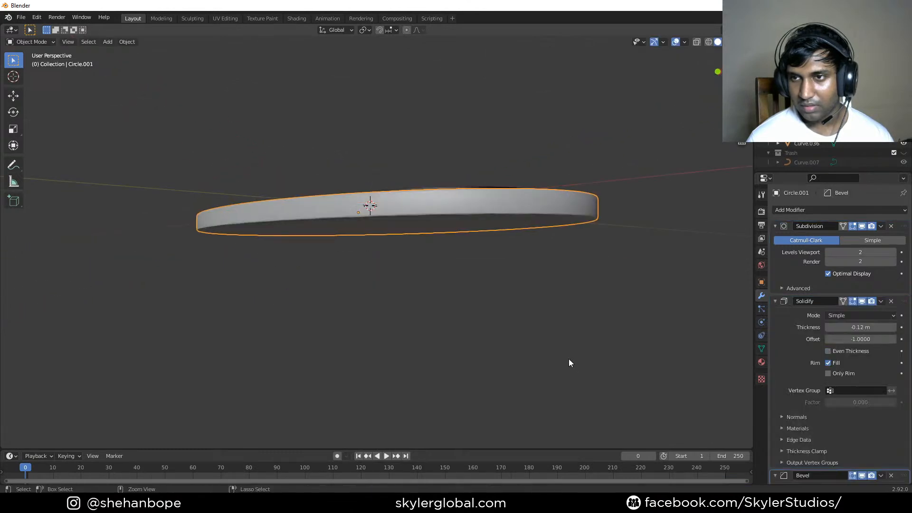
pyautogui.moveTo(529, 278); pyautogui.dragTo(584, 360, button='middle')
pyautogui.press('g')
pyautogui.rightClick(606, 340)
pyautogui.press('Tab')
pyautogui.press('Tab')
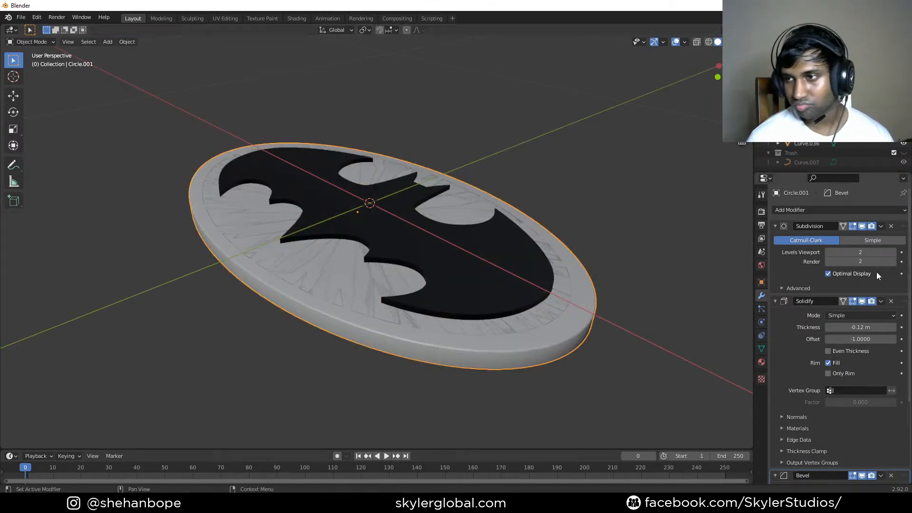
# - Turn off the viewport display of the duplicate's Solidify and Bevel modifiers
pyautogui.click(865, 302)
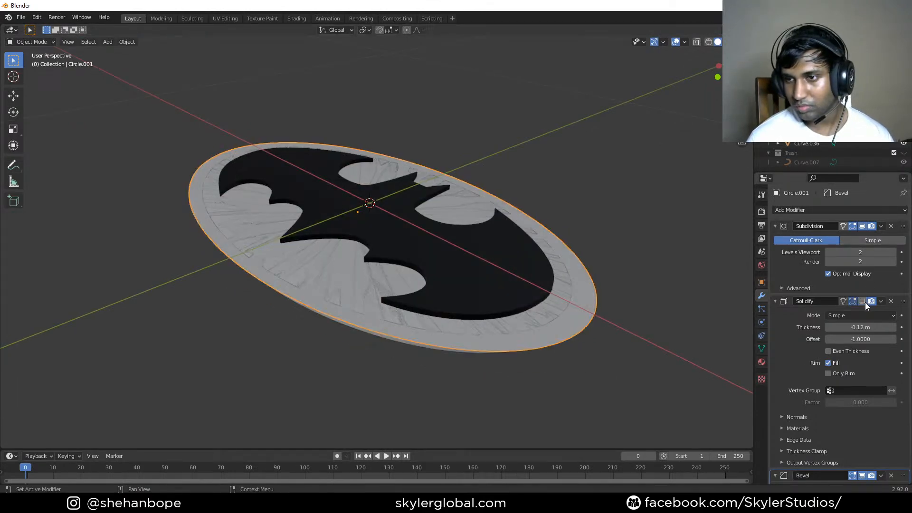
pyautogui.scroll(-3, 862, 314)
pyautogui.click(862, 418)
# - Extrude the duplicate's flat face in place, scale it inward, and delete the selected inner faces
pyautogui.press('Tab')
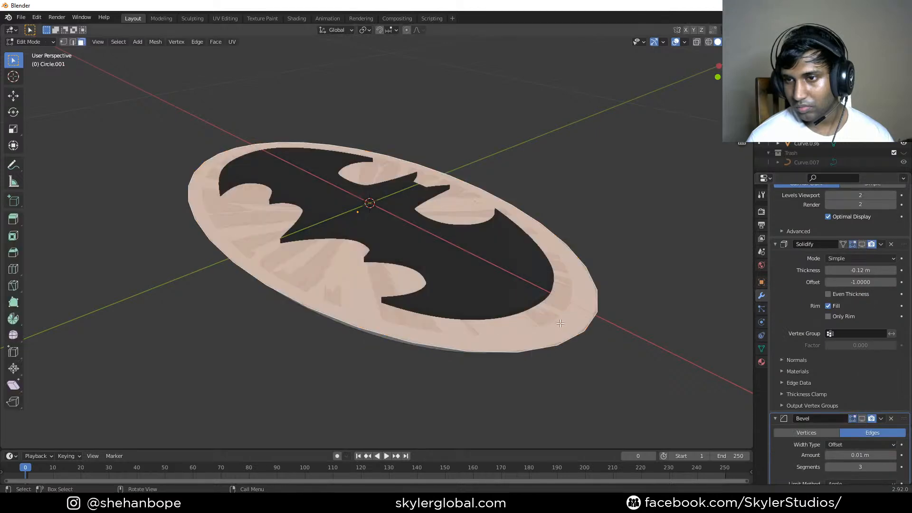
pyautogui.moveTo(586, 336); pyautogui.dragTo(557, 364, button='middle')
pyautogui.press('e')
pyautogui.rightClick(557, 364)
pyautogui.press('s')
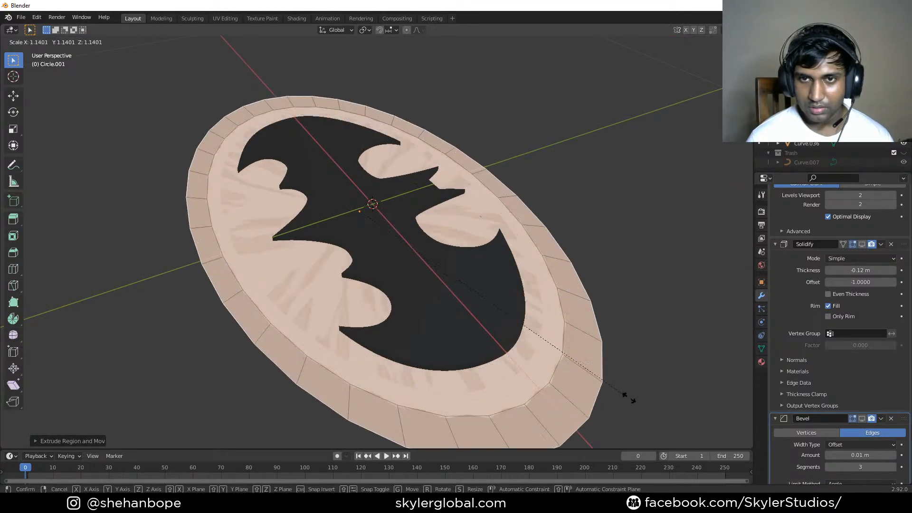
pyautogui.click(572, 348)
pyautogui.press('x')
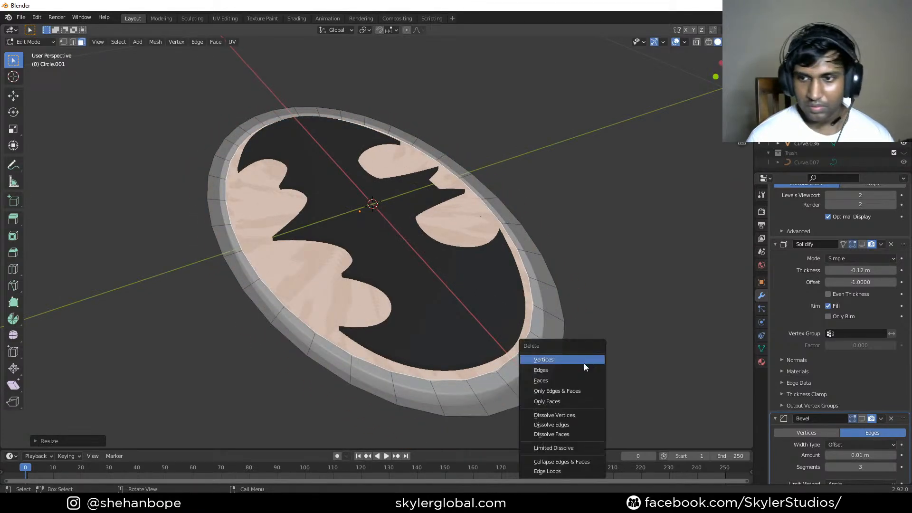
pyautogui.click(579, 379)
# - Raise the duplicated ellipse above the logo along Z and delete it
pyautogui.moveTo(579, 378); pyautogui.dragTo(492, 283, button='middle')
pyautogui.press('Tab')
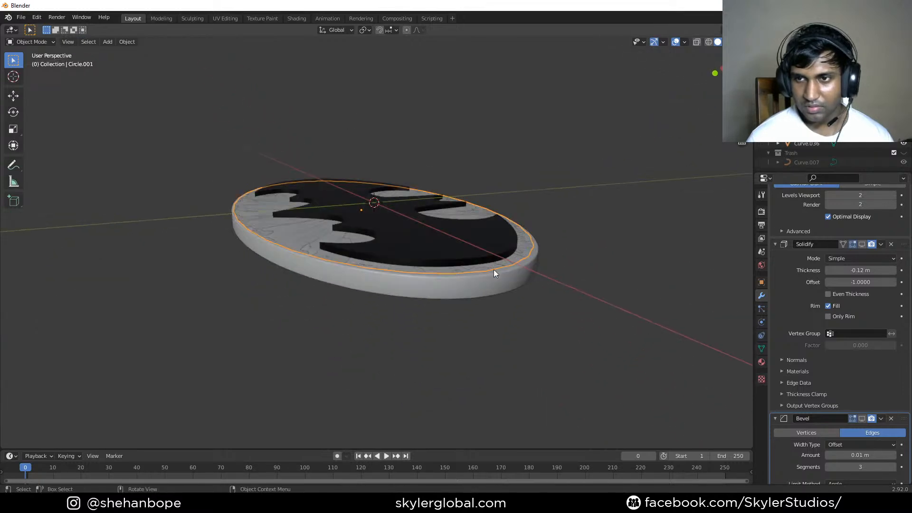
pyautogui.press('g')
pyautogui.press('z')
pyautogui.click(512, 241)
pyautogui.moveTo(512, 241); pyautogui.dragTo(545, 232, button='middle')
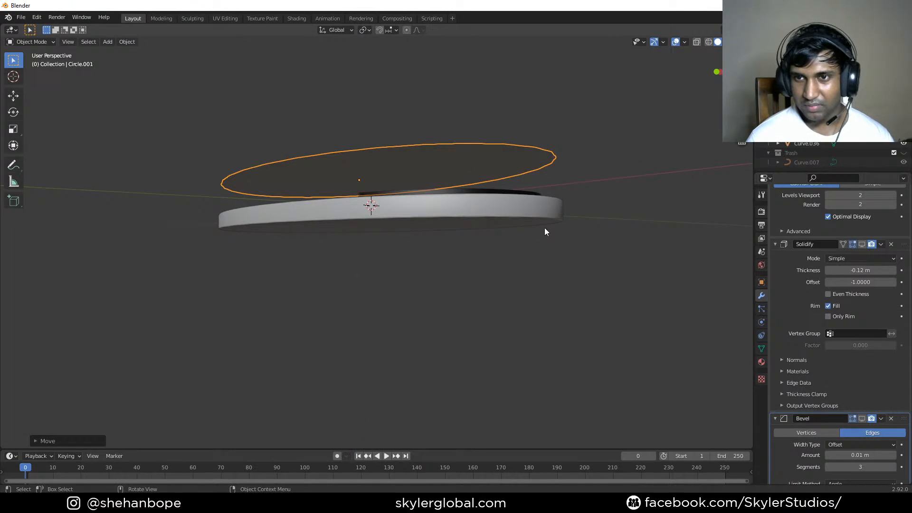
pyautogui.moveTo(497, 154); pyautogui.dragTo(561, 192, button='middle')
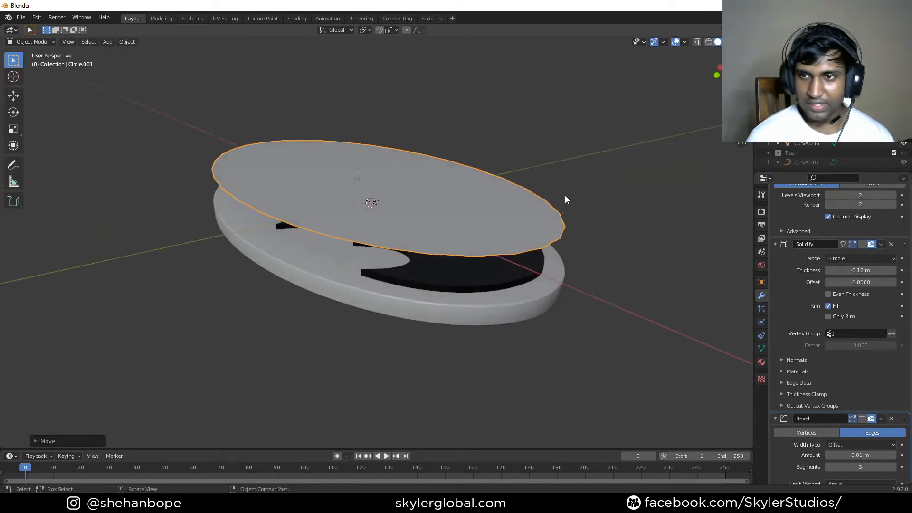
pyautogui.press('Delete')
# - Apply the Subdivision, Solidify and Bevel modifiers on the original elliptical backing, in that order
pyautogui.click(535, 304)
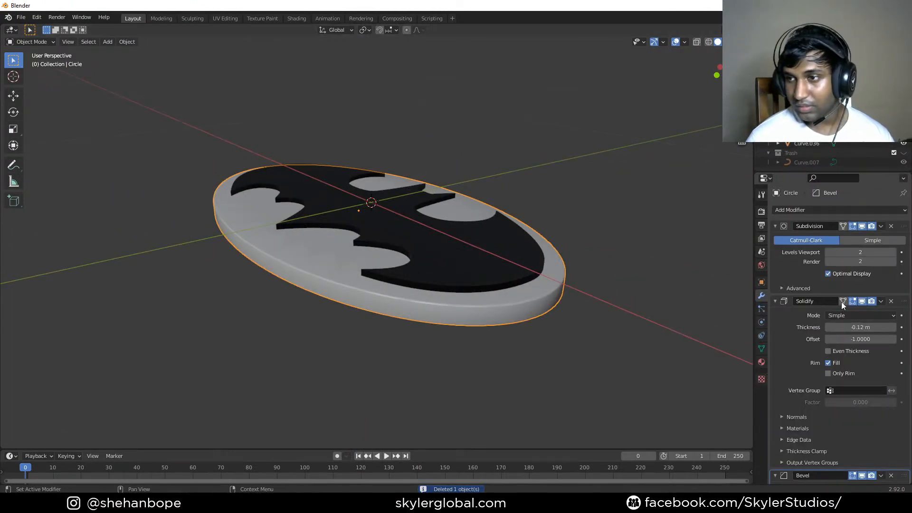
pyautogui.click(880, 302)
pyautogui.click(667, 298)
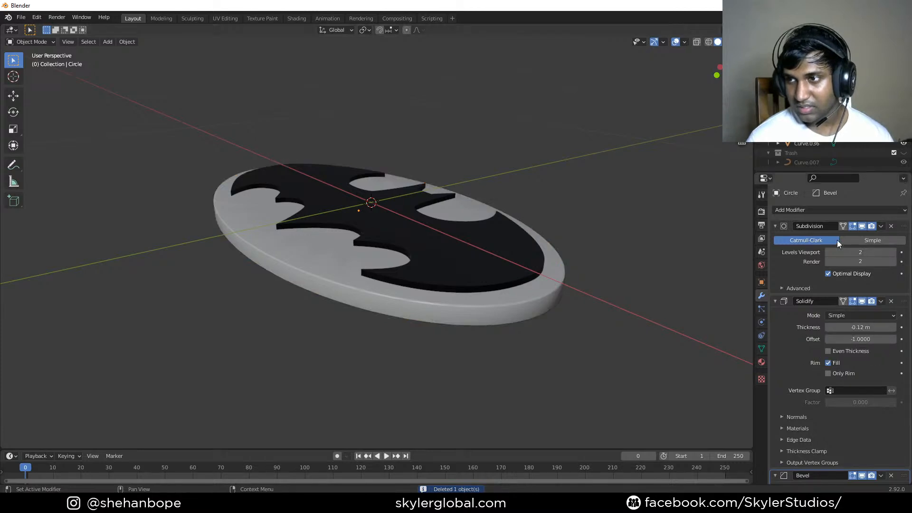
pyautogui.click(881, 226)
pyautogui.click(869, 238)
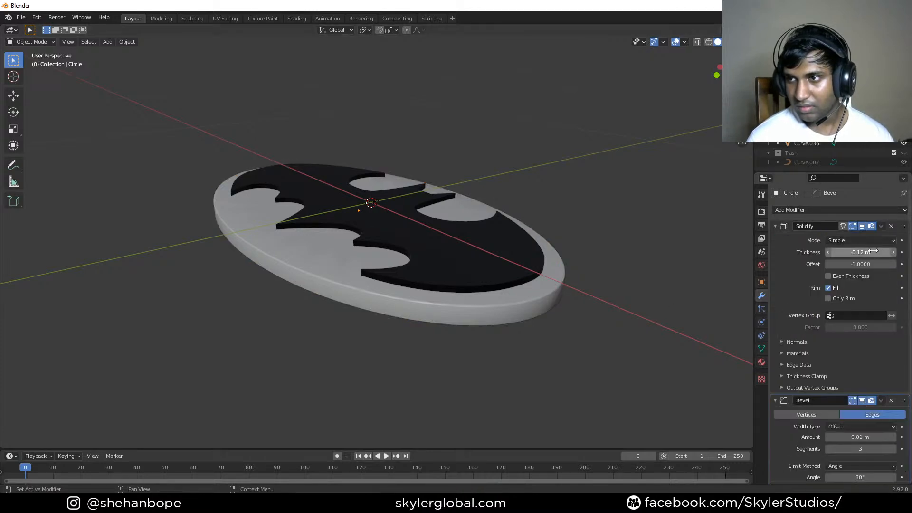
pyautogui.click(880, 227)
pyautogui.click(869, 237)
pyautogui.click(880, 227)
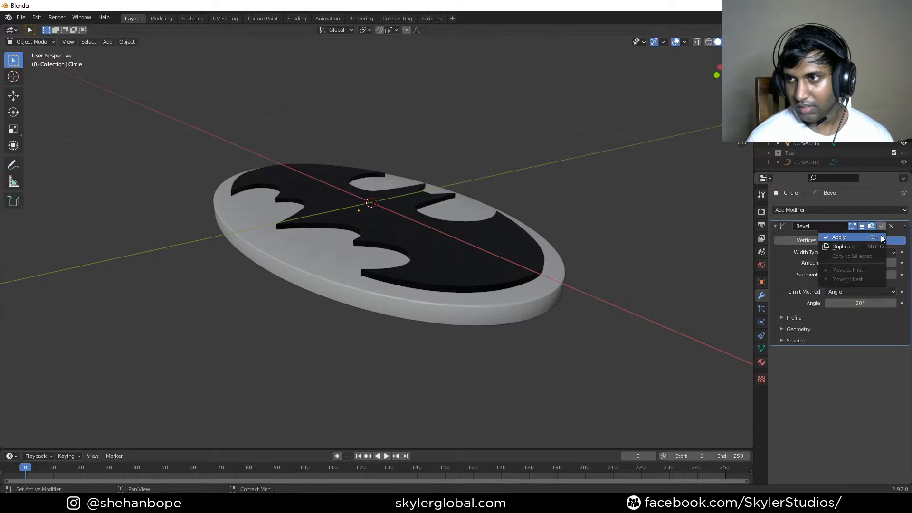
pyautogui.click(869, 237)
# - Duplicate the face loop around the backing's side wall in place in Edit Mode
pyautogui.press('Tab')
pyautogui.moveTo(494, 348); pyautogui.dragTo(498, 317, button='middle')
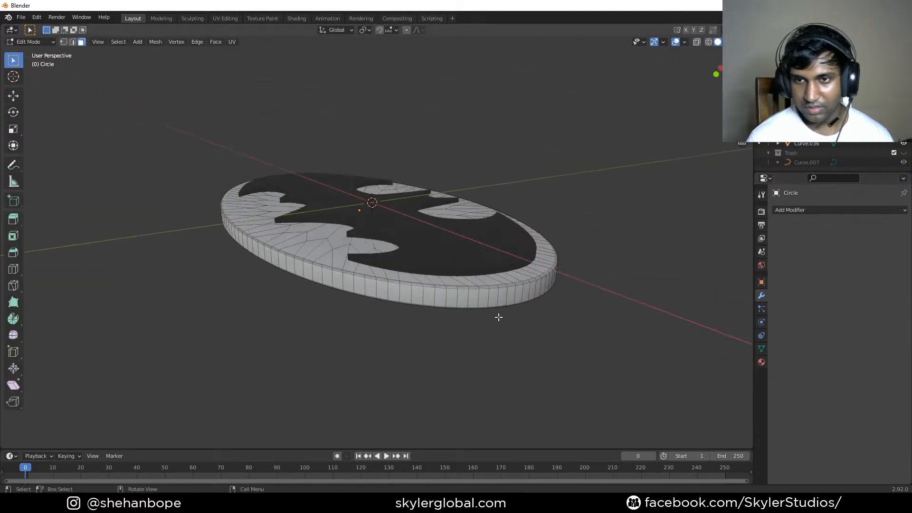
pyautogui.keyDown('alt'); pyautogui.click(429, 294); pyautogui.keyUp('alt')
pyautogui.hotkey('shift', 'd')
pyautogui.press('Escape')
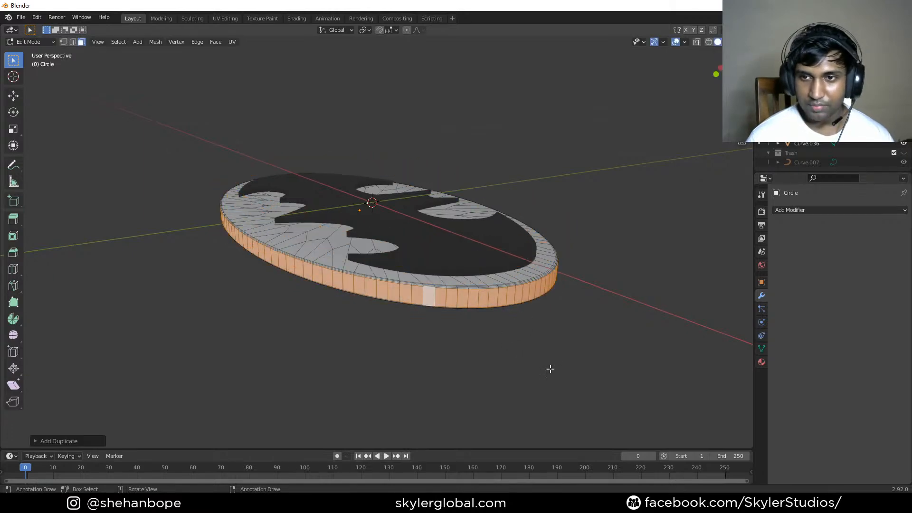
pyautogui.press('s')
pyautogui.click(547, 364)
pyautogui.moveTo(545, 366); pyautogui.dragTo(574, 366, button='middle')
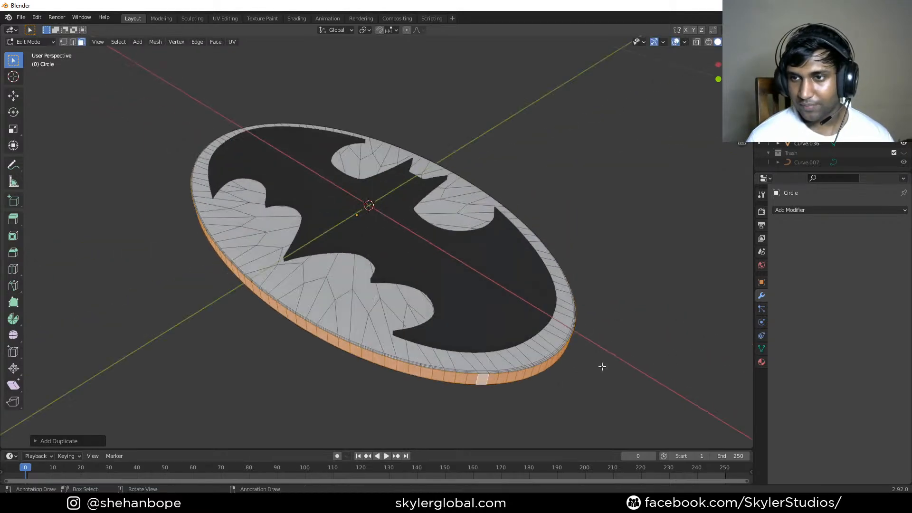
pyautogui.click(809, 210)
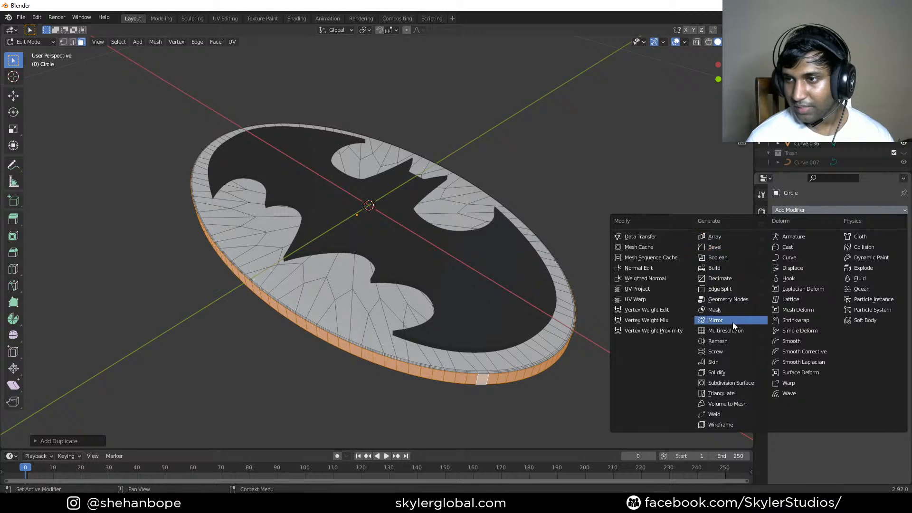
pyautogui.click(732, 372)
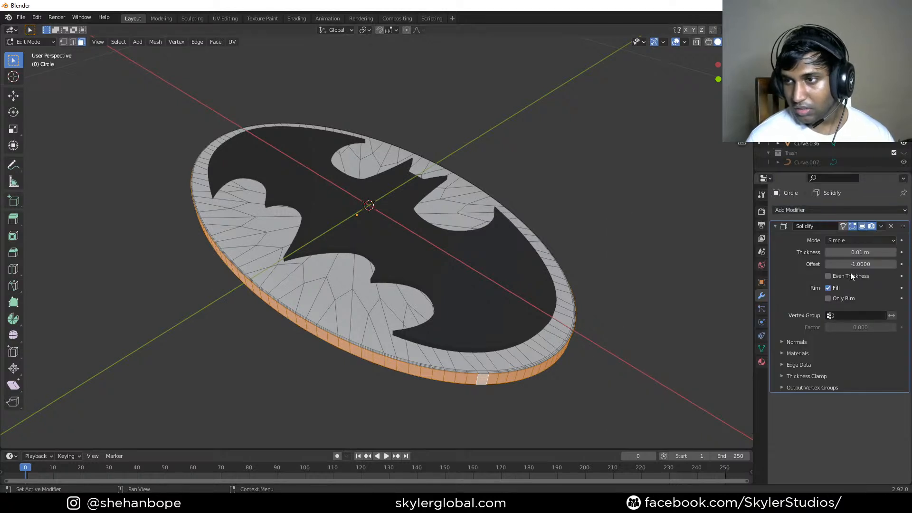
pyautogui.moveTo(860, 252); pyautogui.dragTo(824, 252)
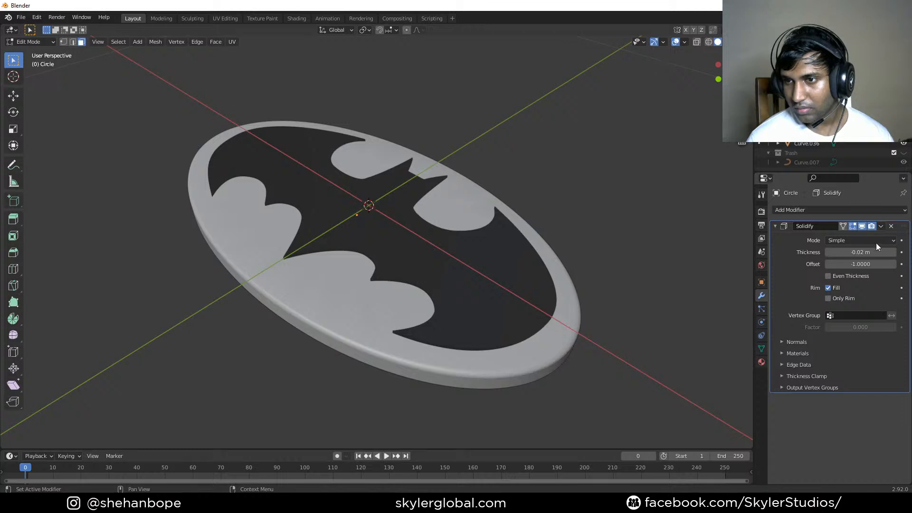
pyautogui.click(891, 227)
# - Duplicate the backing's side-wall face loop in place and separate it into its own rim object, selected in Object Mode
pyautogui.moveTo(590, 357); pyautogui.dragTo(603, 361, button='middle')
pyautogui.hotkey('shift', 'd')
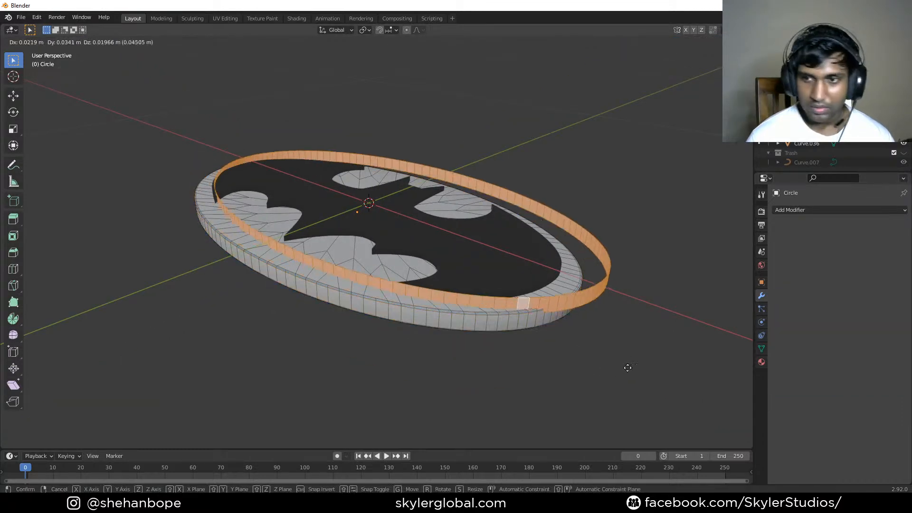
pyautogui.rightClick(608, 368)
pyautogui.press('p')
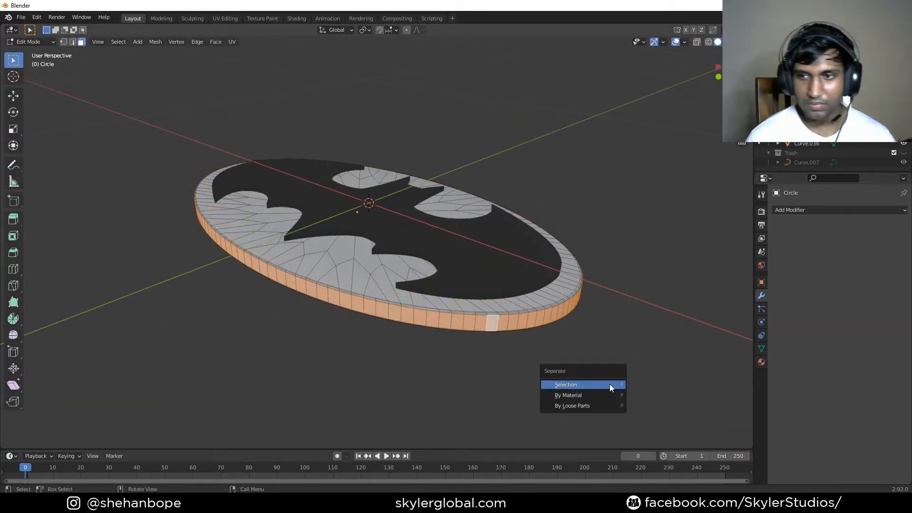
pyautogui.click(589, 381)
pyautogui.press('Tab')
pyautogui.click(549, 317)
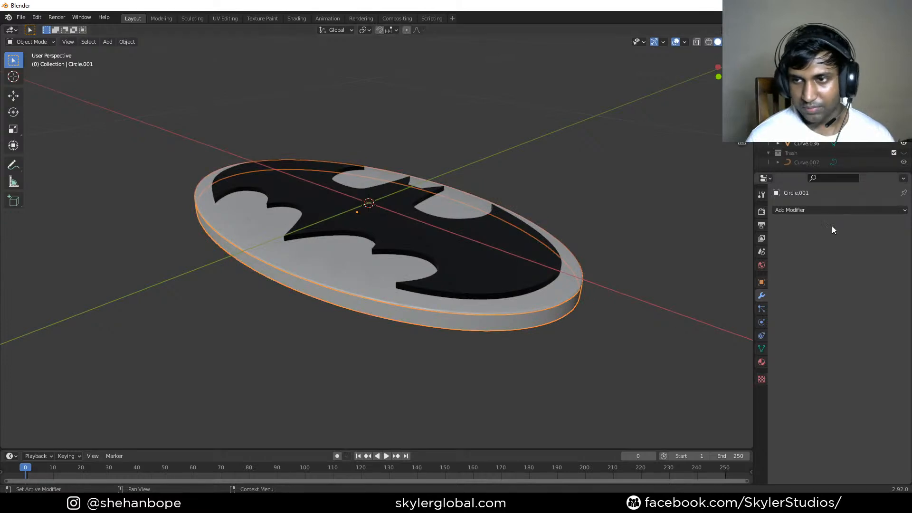
# - Add a Solidify modifier to the separated rim with a thickness of -0.05 m
pyautogui.click(833, 209)
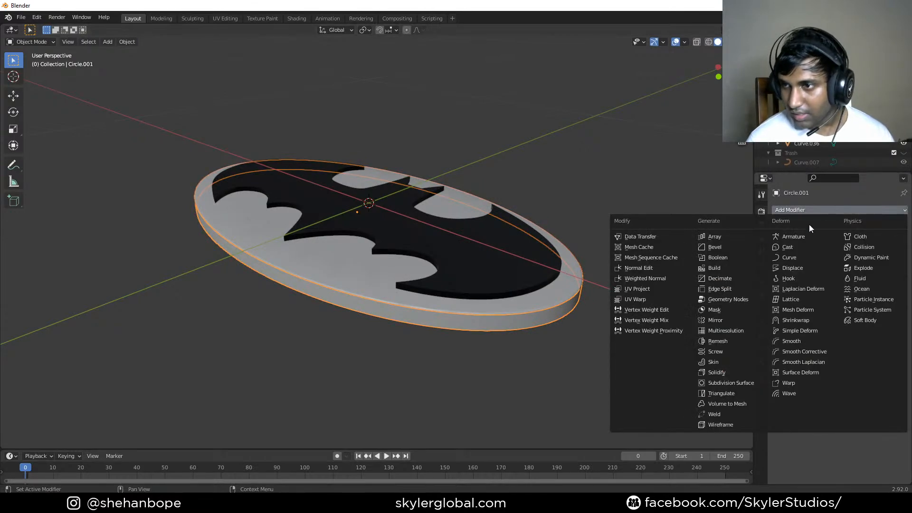
pyautogui.click(744, 372)
pyautogui.moveTo(860, 252); pyautogui.dragTo(879, 252)
pyautogui.moveTo(589, 342); pyautogui.dragTo(600, 349, button='middle')
pyautogui.press('Tab')
pyautogui.press('Tab')
# - Scale the rim up slightly along global Z and adjust its height along Z relative to the backing
pyautogui.press('s')
pyautogui.press('z')
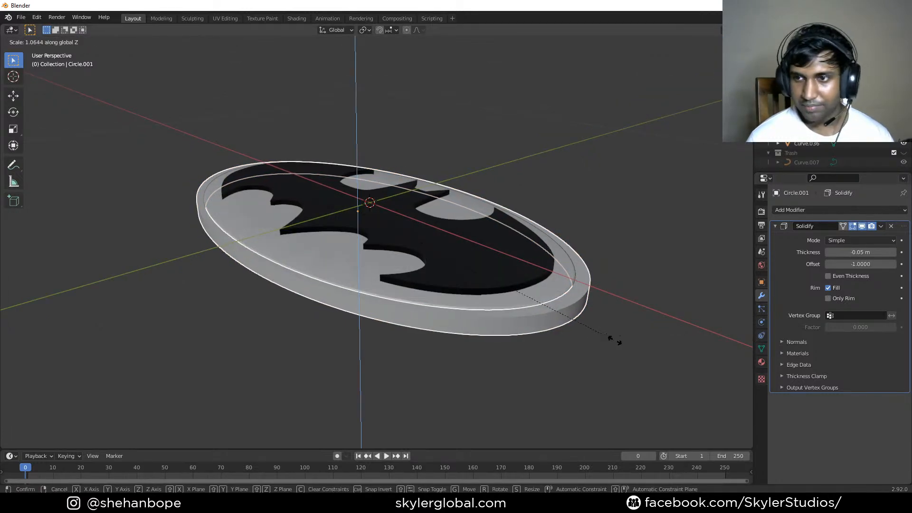
pyautogui.click(624, 341)
pyautogui.moveTo(625, 341); pyautogui.dragTo(616, 338, button='middle')
pyautogui.press('g')
pyautogui.press('z')
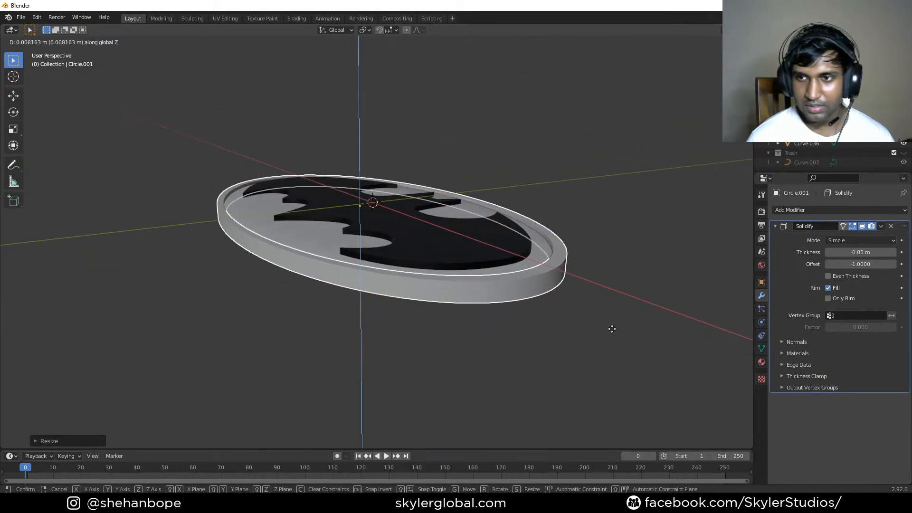
pyautogui.click(520, 332)
# - Enable Even Thickness on the rim's Solidify modifier and set its thickness to -0.08 m
pyautogui.moveTo(565, 385); pyautogui.dragTo(298, 320, button='middle')
pyautogui.press('KP_7')
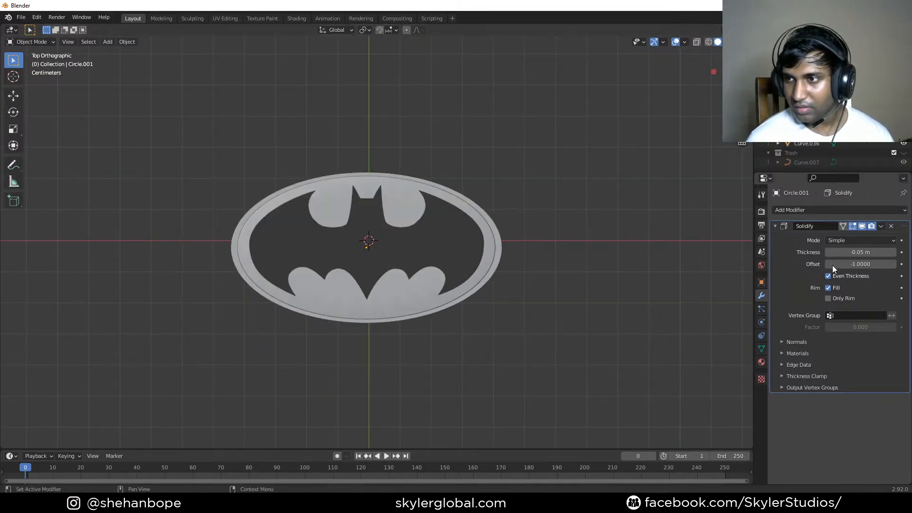
pyautogui.moveTo(847, 252)
pyautogui.mouseDown()
pyautogui.moveTo(824, 252)
pyautogui.moveTo(835, 252)
pyautogui.mouseUp()
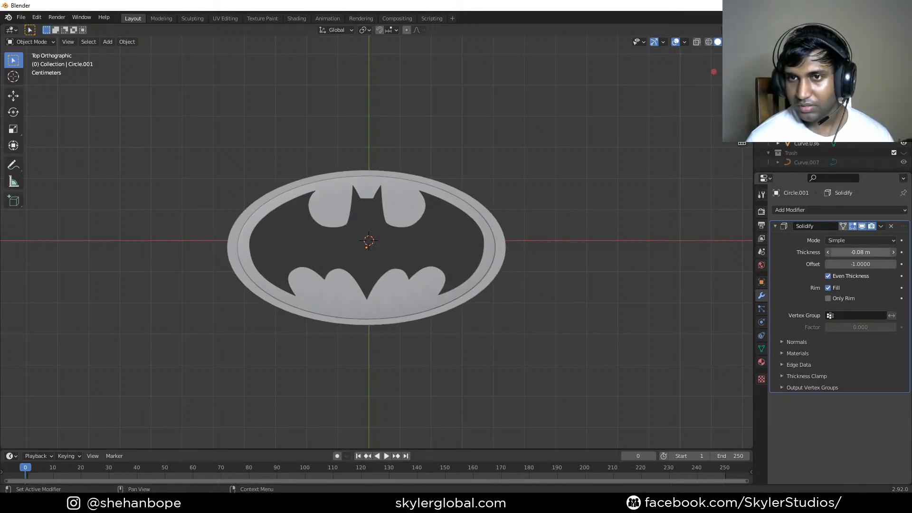
pyautogui.click(507, 260)
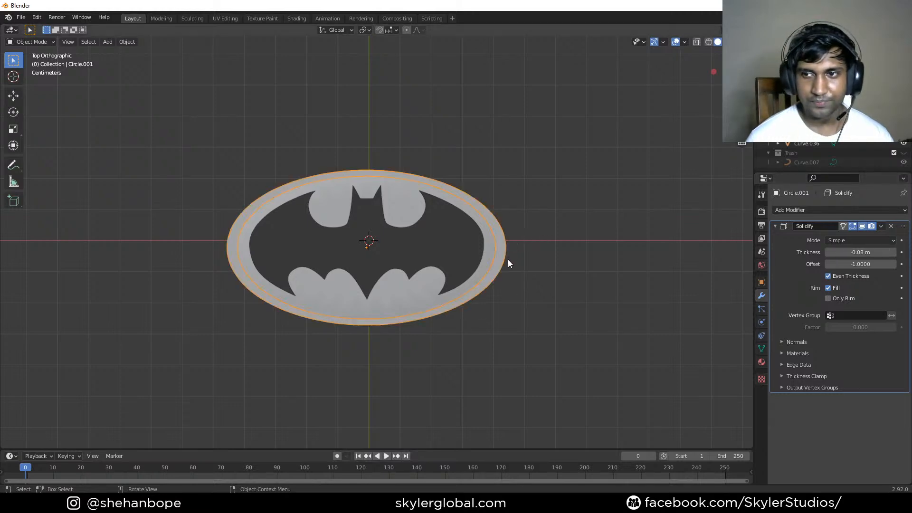
pyautogui.press('s')
pyautogui.press('z')
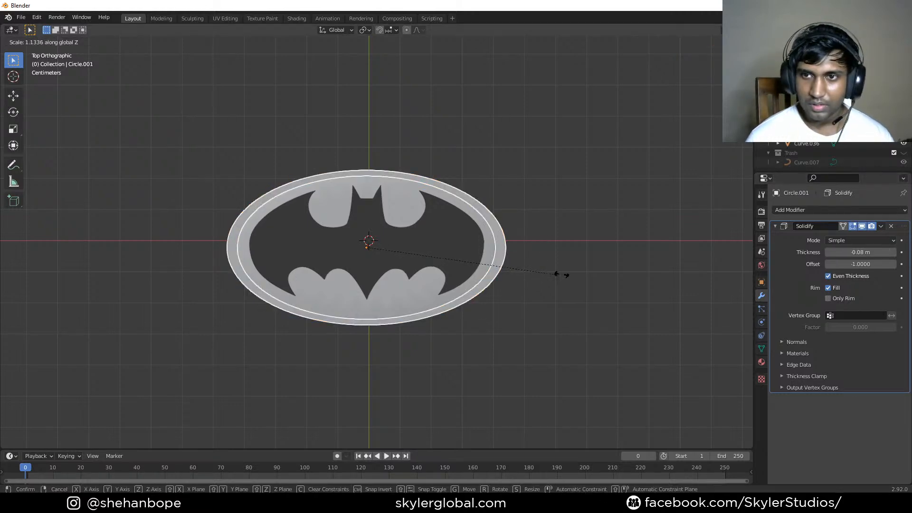
pyautogui.click(489, 275)
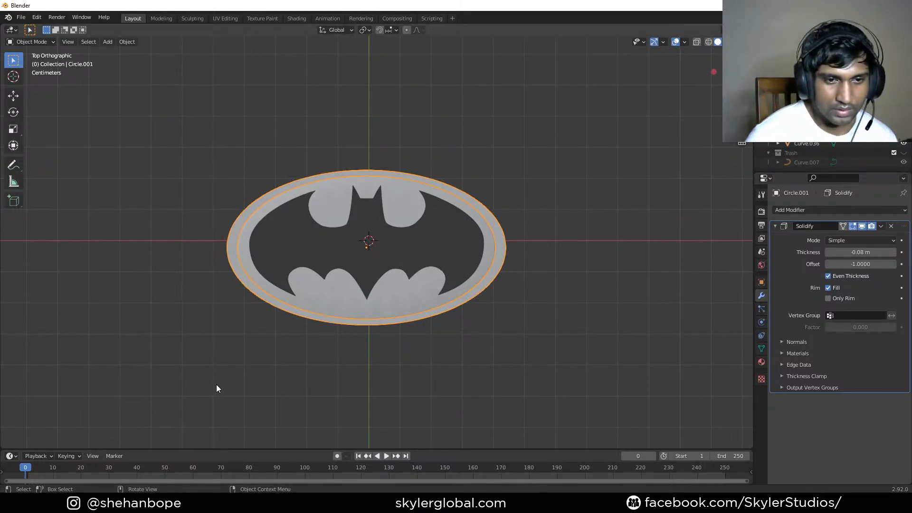
# - Duplicate the elliptical backing in place and raise the copy along Z above the logo
pyautogui.moveTo(216, 389); pyautogui.dragTo(438, 230, button='middle')
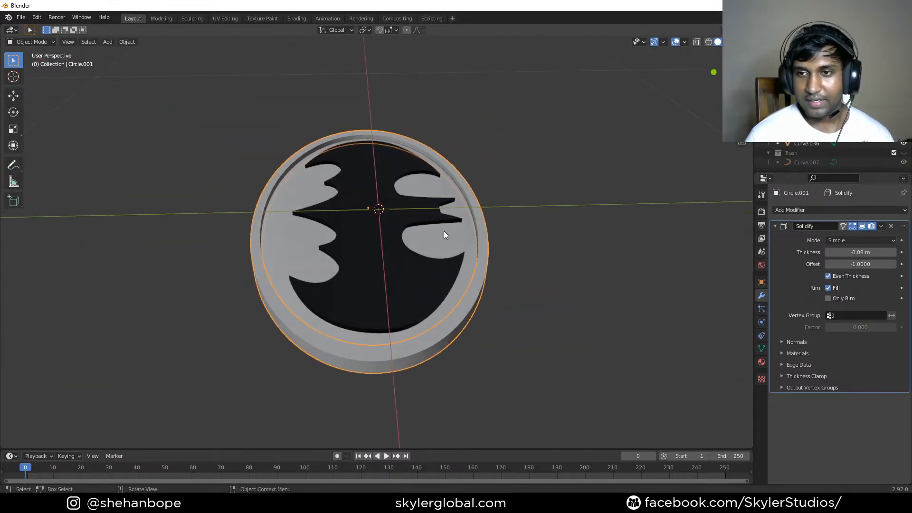
pyautogui.click(442, 269)
pyautogui.hotkey('shift', 'd')
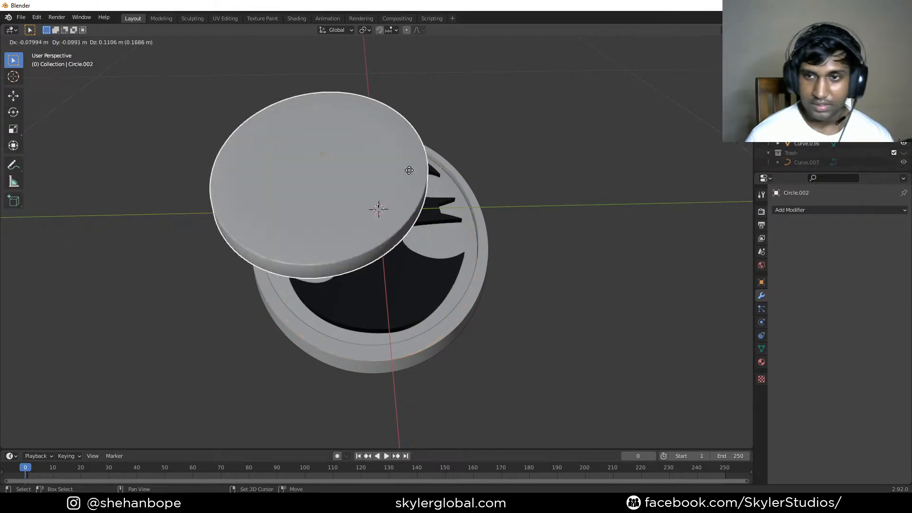
pyautogui.rightClick(384, 298)
pyautogui.moveTo(384, 297); pyautogui.dragTo(614, 269, button='middle')
pyautogui.press('g')
pyautogui.press('z')
pyautogui.click(448, 258)
# - Scale the raised ellipse copy along the Z axis
pyautogui.press('s')
pyautogui.press('z')
pyautogui.click(506, 250)
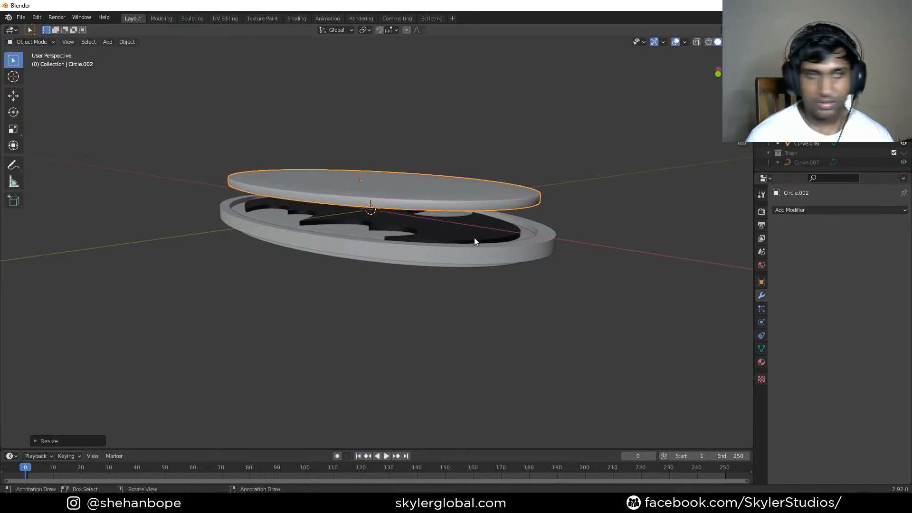
pyautogui.scroll(2, 476, 262)
pyautogui.moveTo(428, 199); pyautogui.dragTo(480, 267, button='middle')
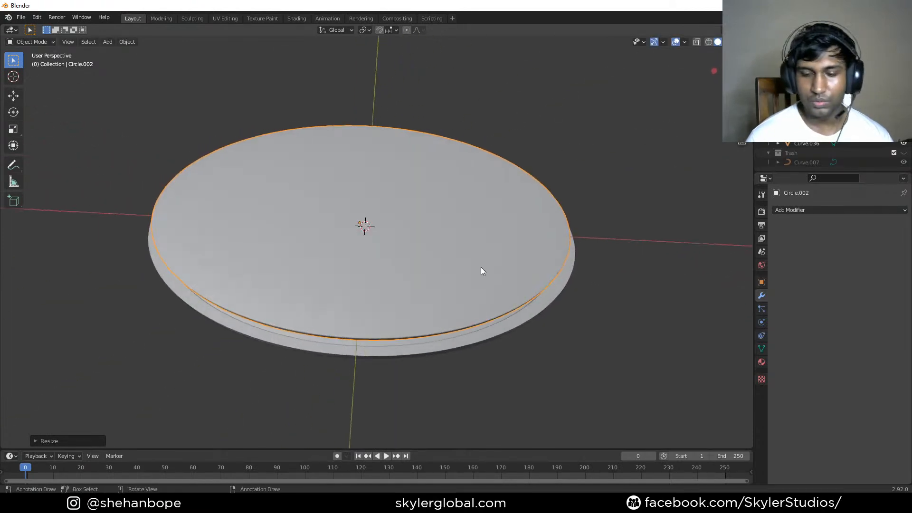
pyautogui.press('KP_7')
# - Raise the bat shape along Z so it sits on top of the raised ellipse
pyautogui.moveTo(389, 262); pyautogui.dragTo(372, 239, button='middle')
pyautogui.click(372, 239)
pyautogui.press('g')
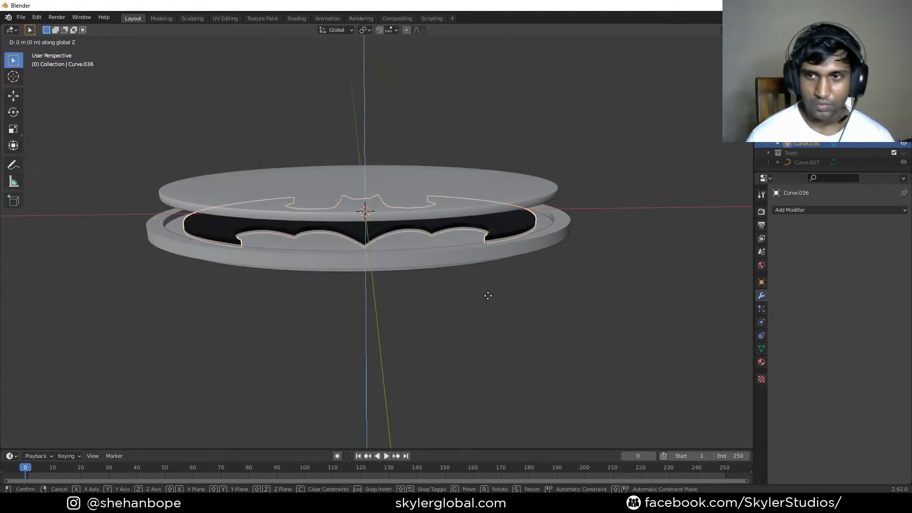
pyautogui.click(490, 262)
pyautogui.moveTo(490, 262); pyautogui.dragTo(386, 233, button='middle')
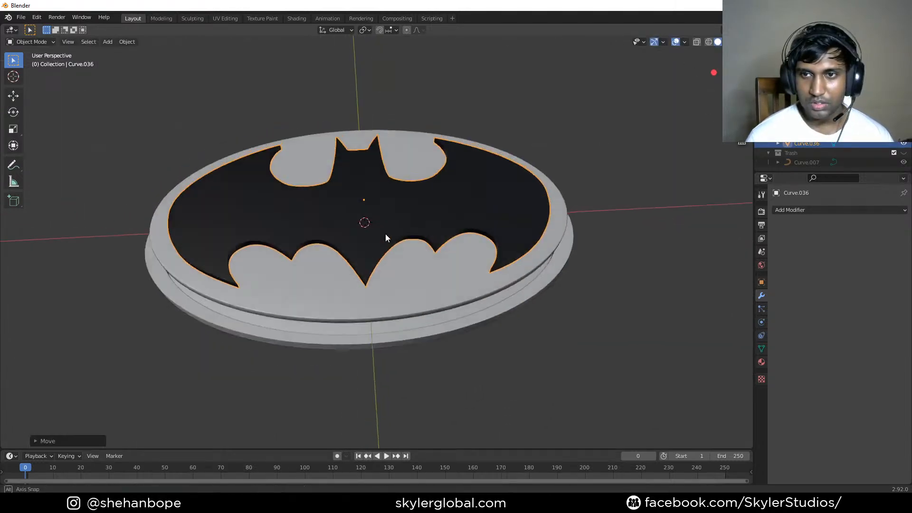
pyautogui.press('KP_7')
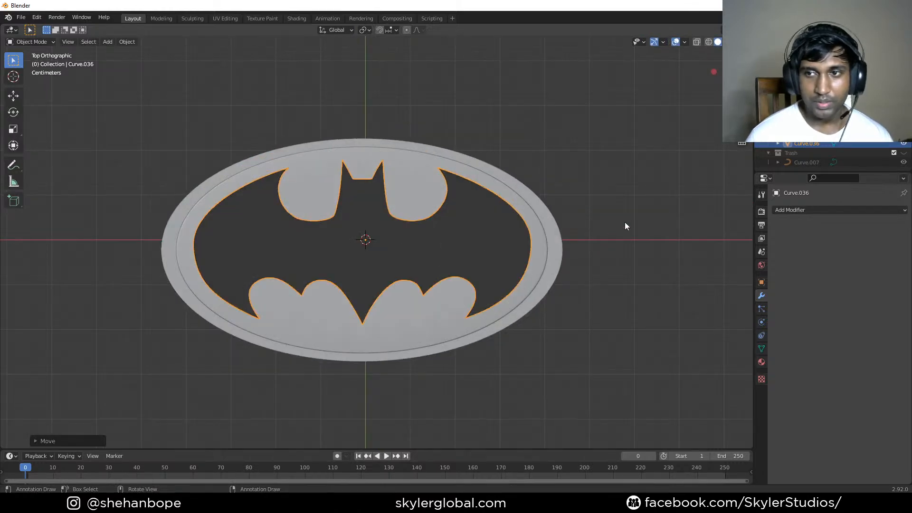
# - Add a cube and scale it down uniformly to about 0.3
pyautogui.hotkey('shift', 'a')
pyautogui.moveTo(603, 215)
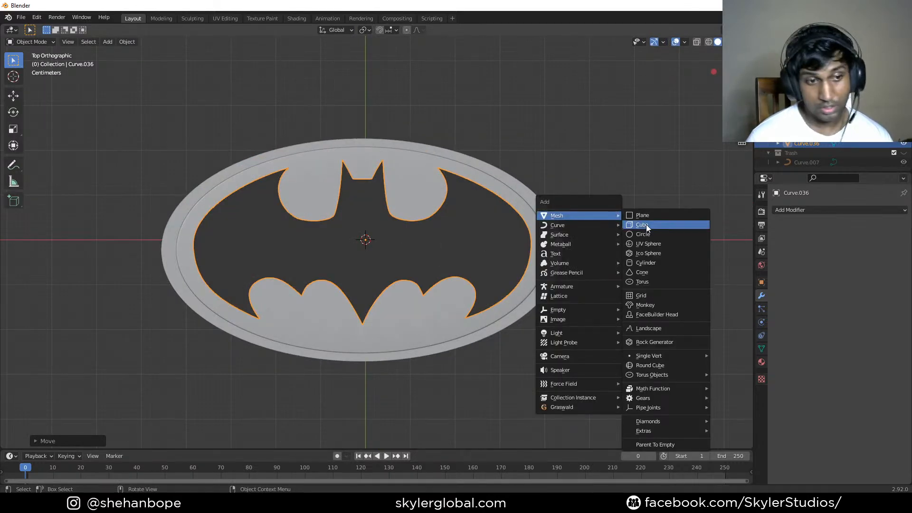
pyautogui.click(646, 224)
pyautogui.scroll(-6, 524, 254)
pyautogui.press('s')
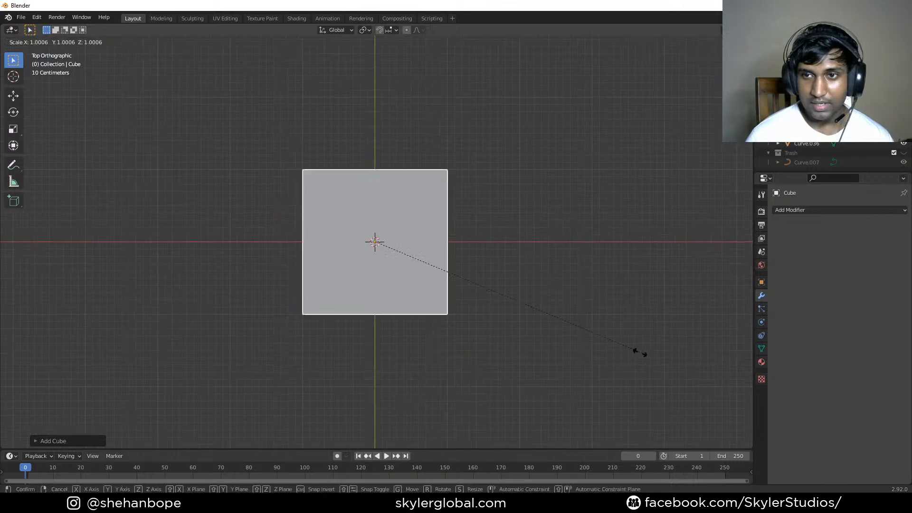
pyautogui.click(448, 295)
pyautogui.scroll(8, 449, 295)
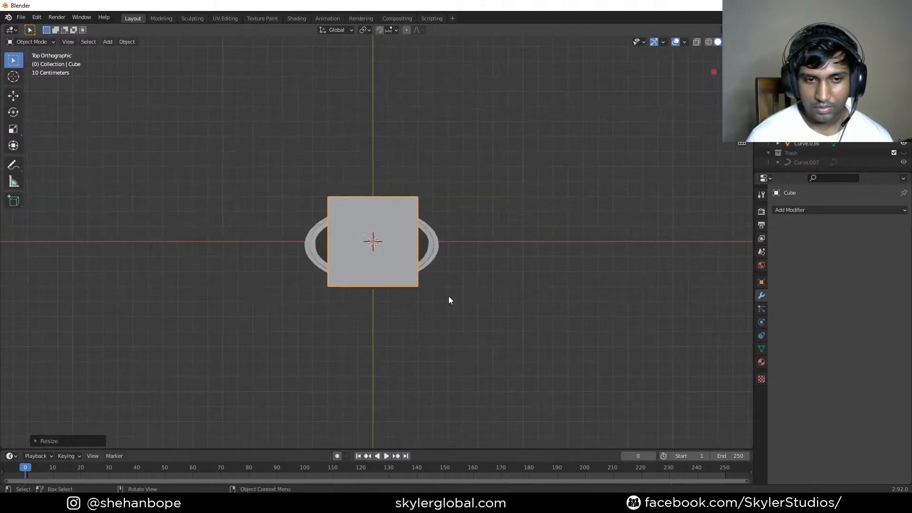
# - Move the cube over the right half of the logo, to about X 0.356 m and Y -0.019 m
pyautogui.press('g')
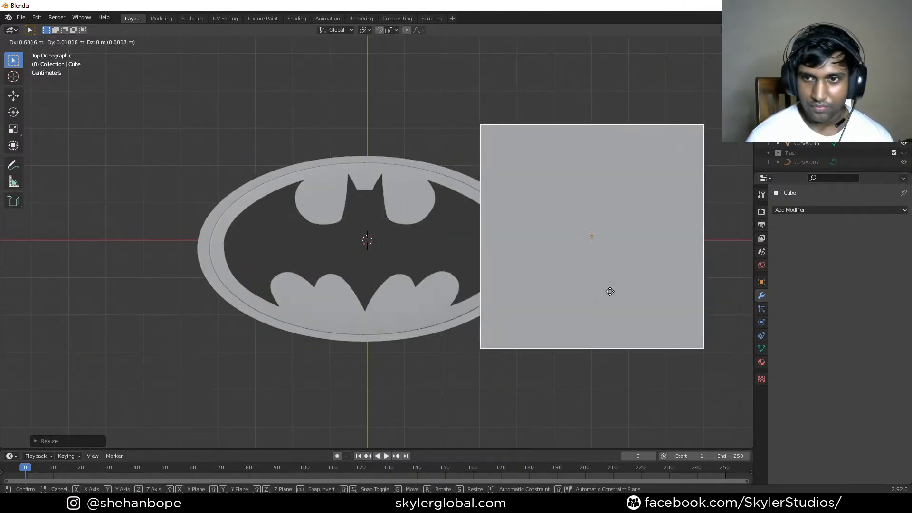
pyautogui.click(516, 301)
pyautogui.scroll(1, 550, 315)
pyautogui.keyDown('shift'); pyautogui.moveTo(578, 298); pyautogui.dragTo(511, 311, button='middle'); pyautogui.keyUp('shift')
pyautogui.press('r')
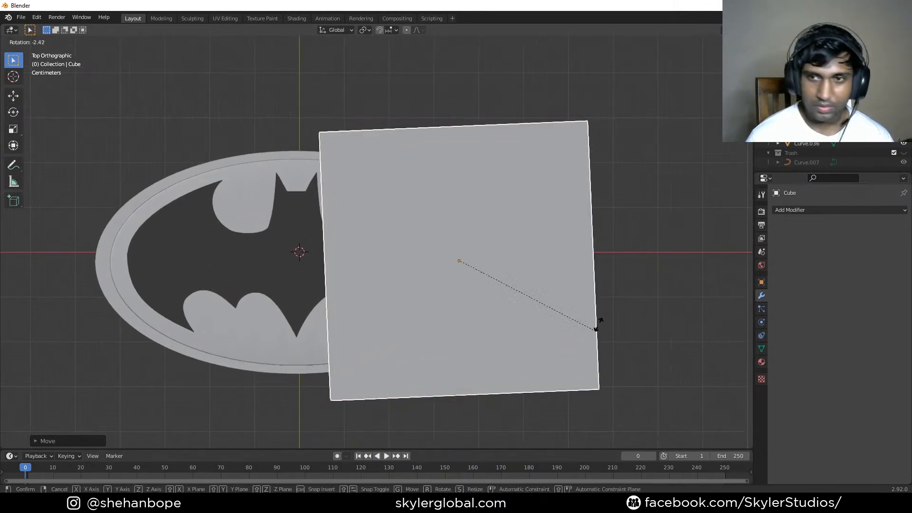
pyautogui.rightClick(599, 325)
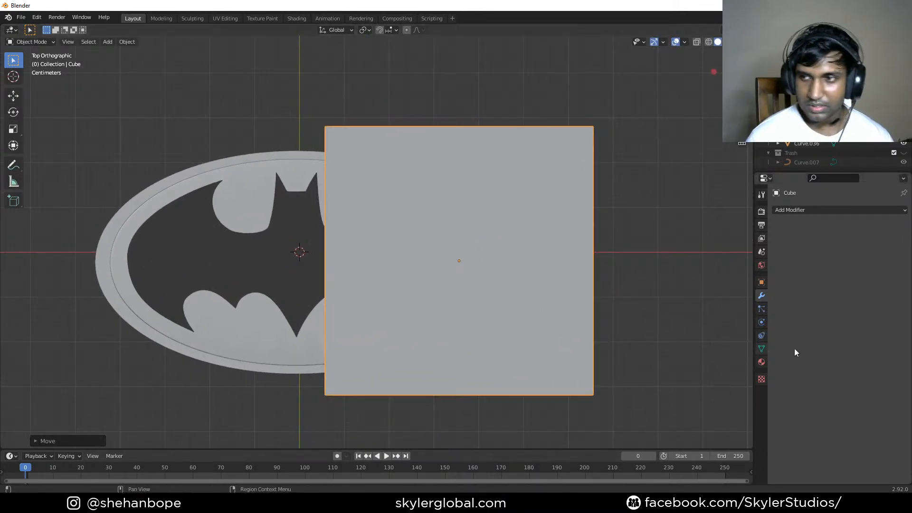
# - Look through the cube's mesh data and object visibility settings for a way to change how it displays in the viewport
pyautogui.click(761, 349)
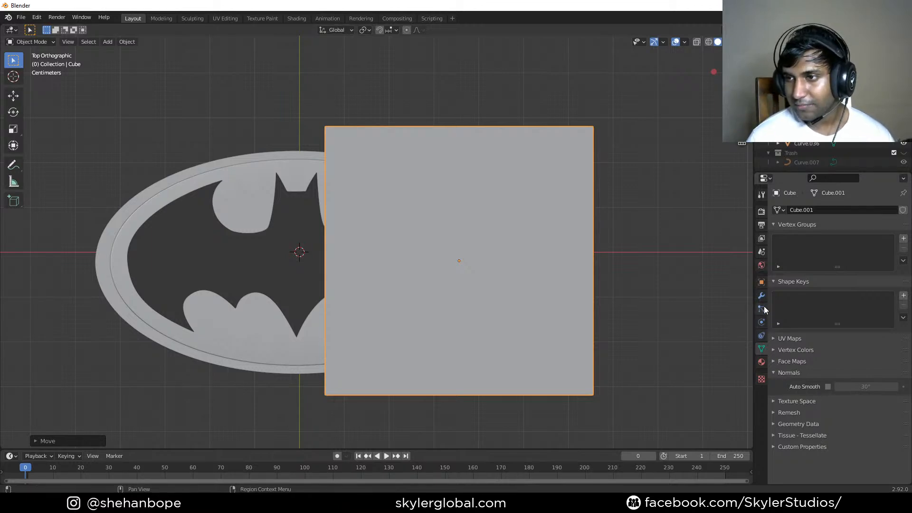
pyautogui.click(762, 281)
pyautogui.click(807, 403)
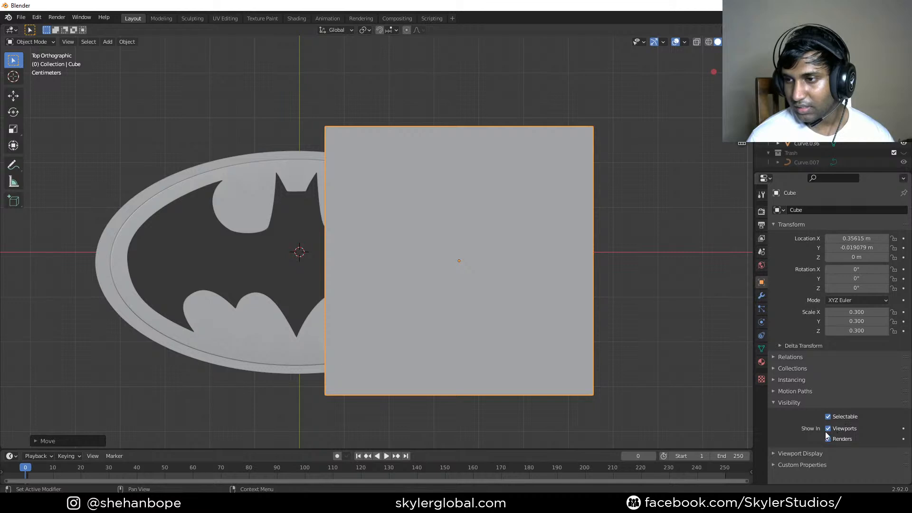
pyautogui.click(798, 403)
pyautogui.click(761, 348)
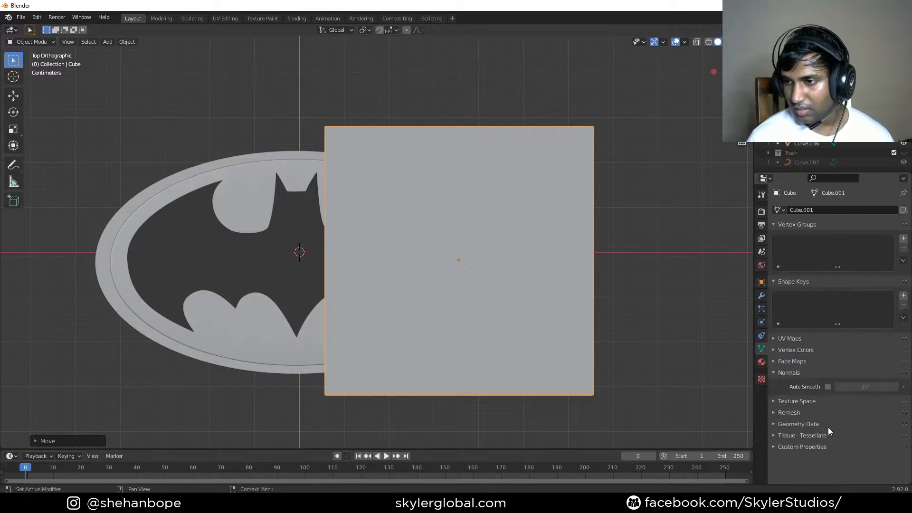
pyautogui.click(787, 372)
pyautogui.click(761, 282)
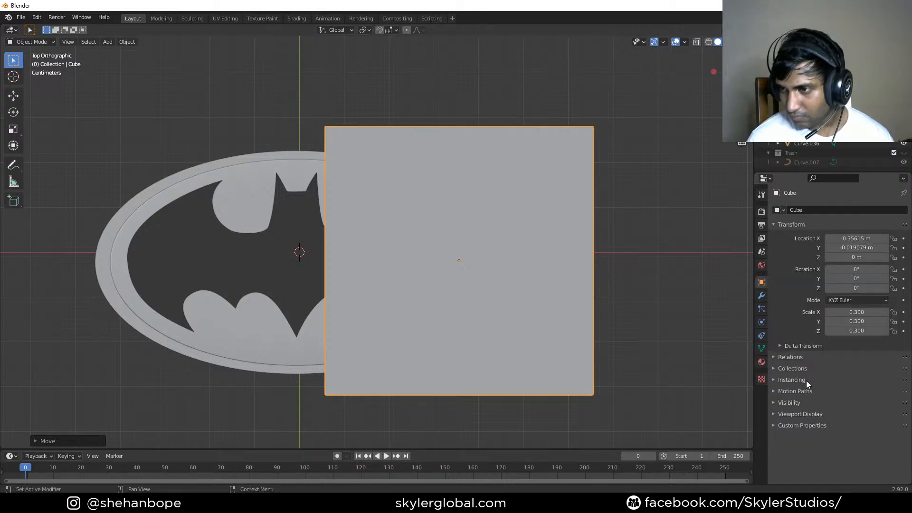
pyautogui.click(801, 403)
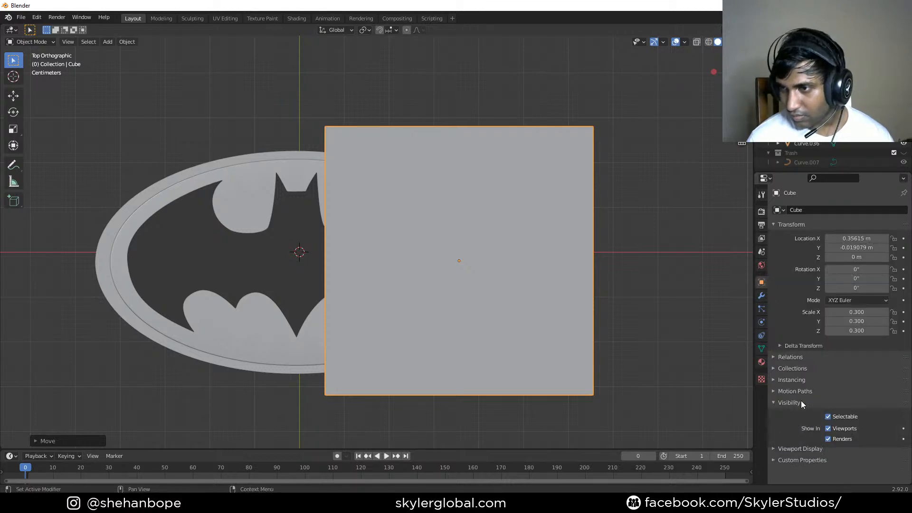
pyautogui.click(828, 428)
pyautogui.click(827, 428)
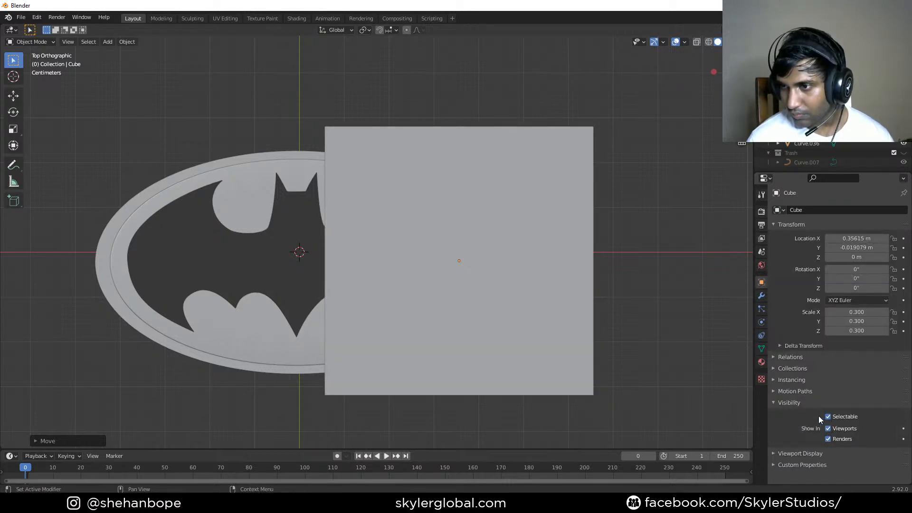
# - Set the cube's viewport display to Wire so the logo beneath it can be seen
pyautogui.click(788, 453)
pyautogui.scroll(-4, 791, 452)
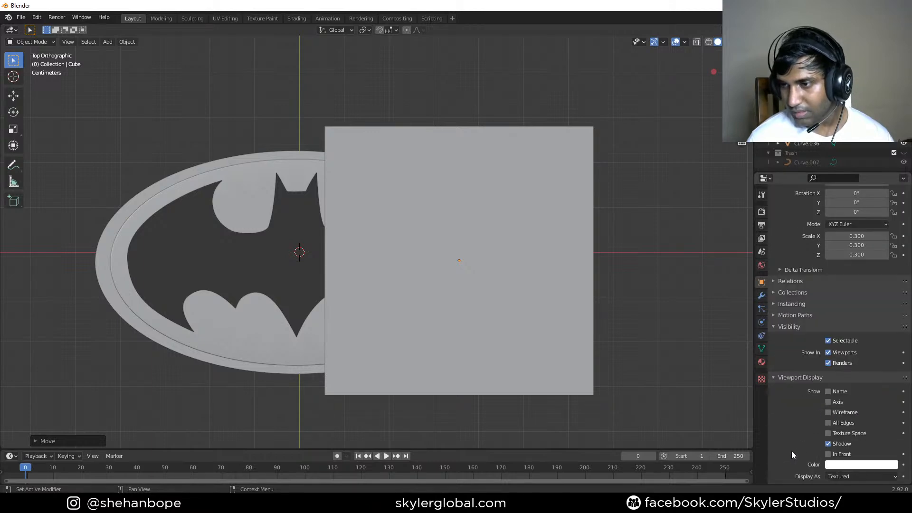
pyautogui.scroll(-1, 846, 462)
pyautogui.click(851, 458)
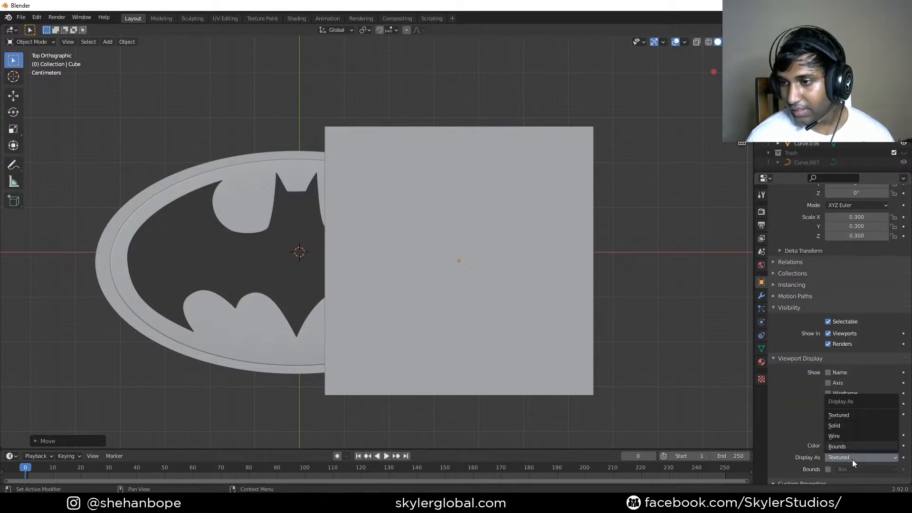
pyautogui.click(851, 426)
pyautogui.scroll(-1, 496, 306)
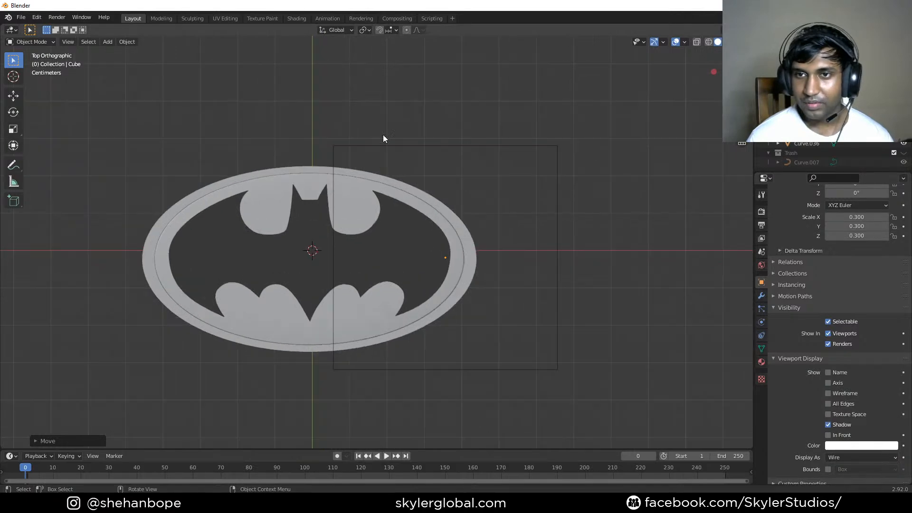
# - Rotate the cube about 4.6° in the top view and move it so its inner edge lines up with the bat's right ear
pyautogui.moveTo(372, 134); pyautogui.dragTo(479, 189)
pyautogui.press('r')
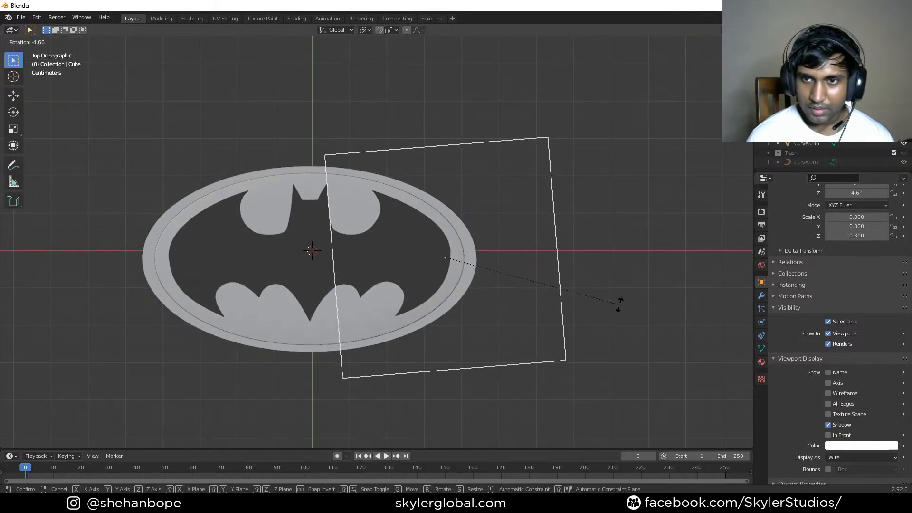
pyautogui.click(620, 304)
pyautogui.scroll(2, 372, 209)
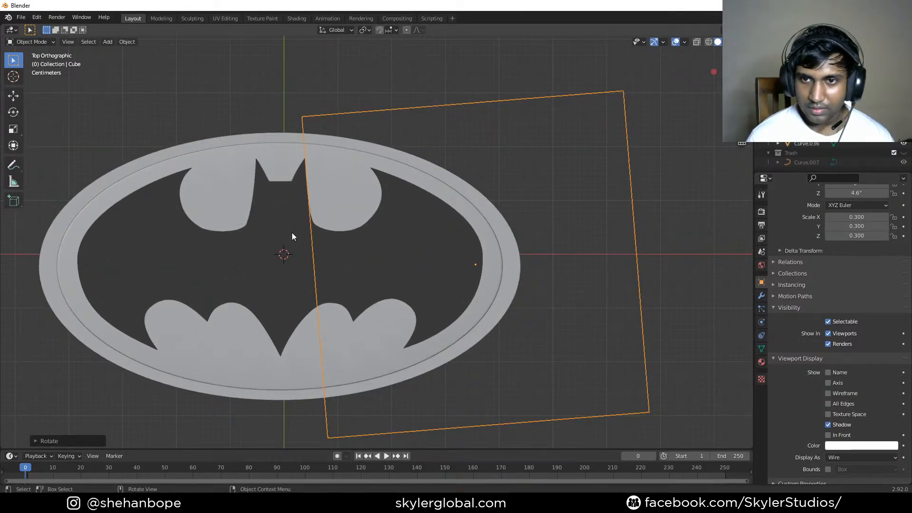
pyautogui.press('g')
pyautogui.click(372, 302)
pyautogui.scroll(-3, 386, 261)
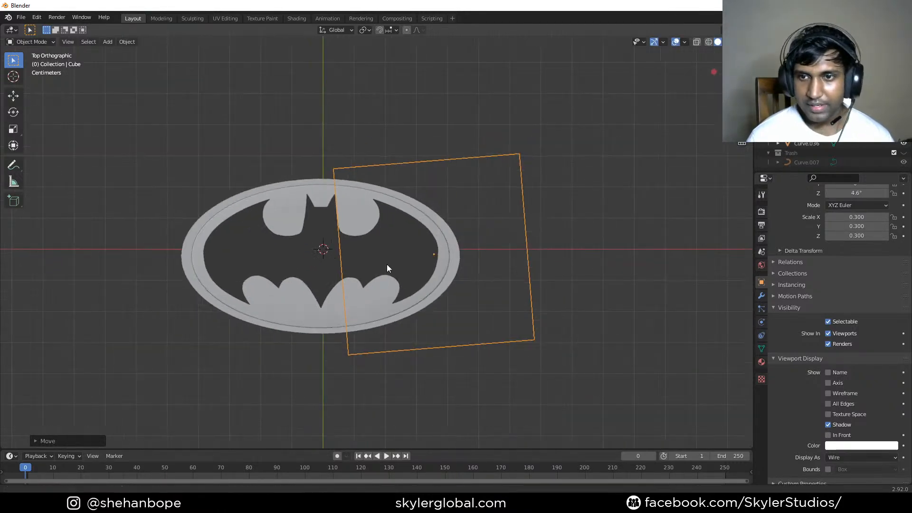
# - Add a Boolean modifier in Difference mode to the inner ellipse backing, using Cube as the cutting object
pyautogui.click(353, 219)
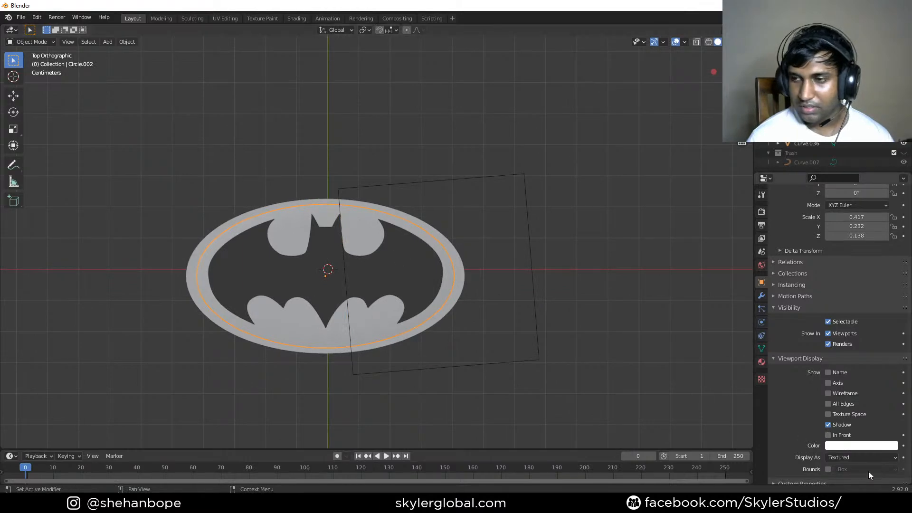
pyautogui.click(761, 296)
pyautogui.click(797, 210)
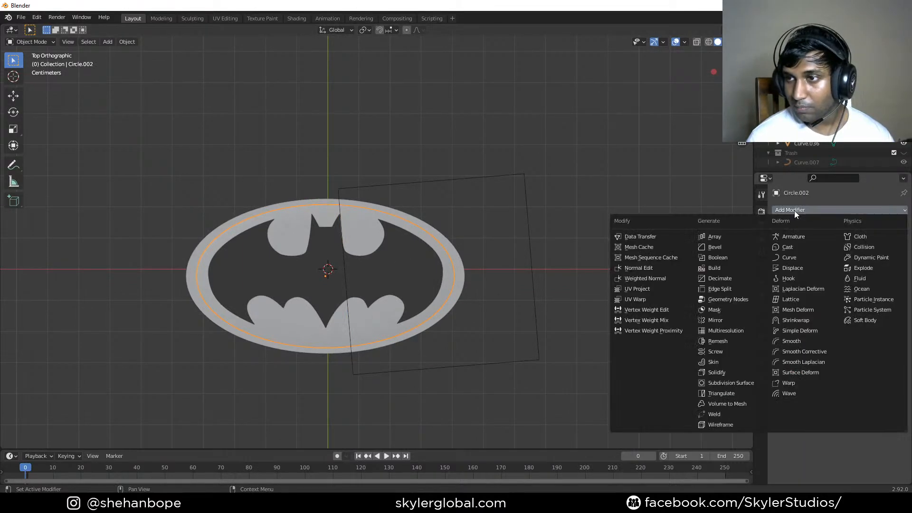
pyautogui.click(718, 257)
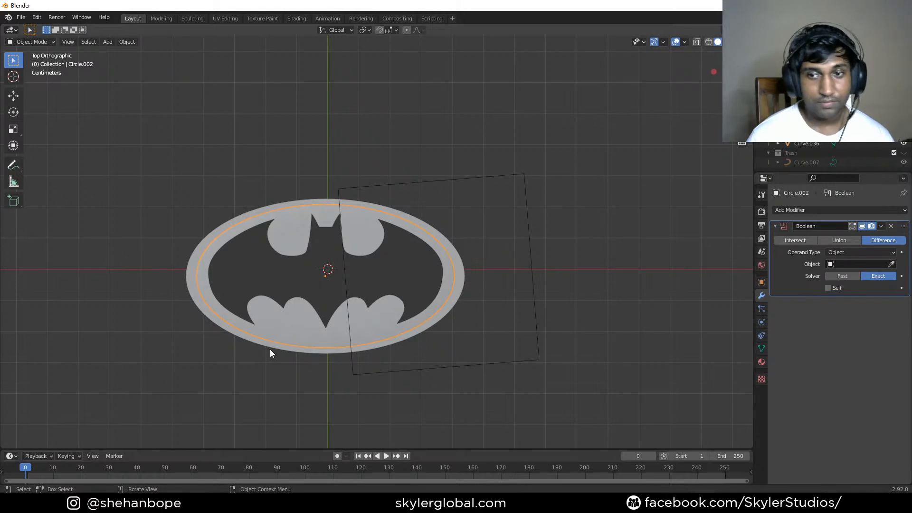
pyautogui.scroll(4, 270, 353)
pyautogui.keyDown('shift'); pyautogui.moveTo(297, 258); pyautogui.dragTo(315, 300, button='middle'); pyautogui.keyUp('shift')
pyautogui.moveTo(376, 129); pyautogui.dragTo(395, 202)
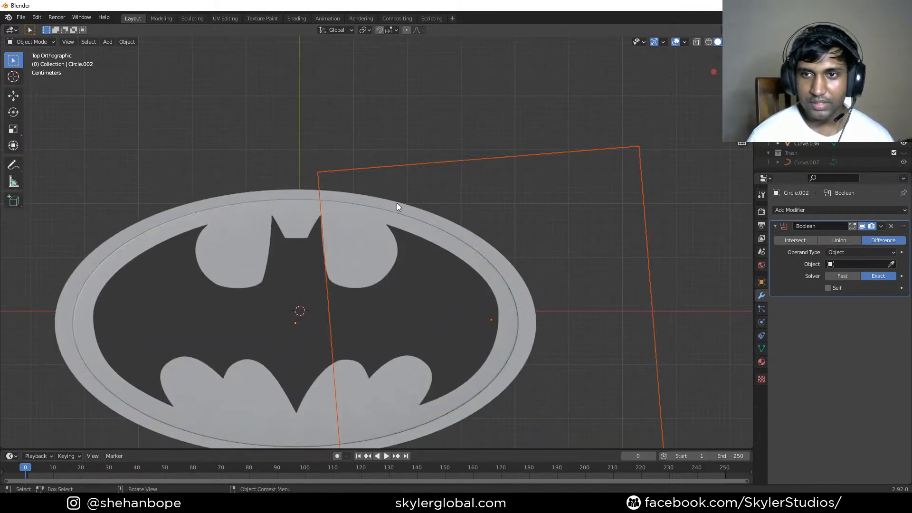
pyautogui.click(878, 264)
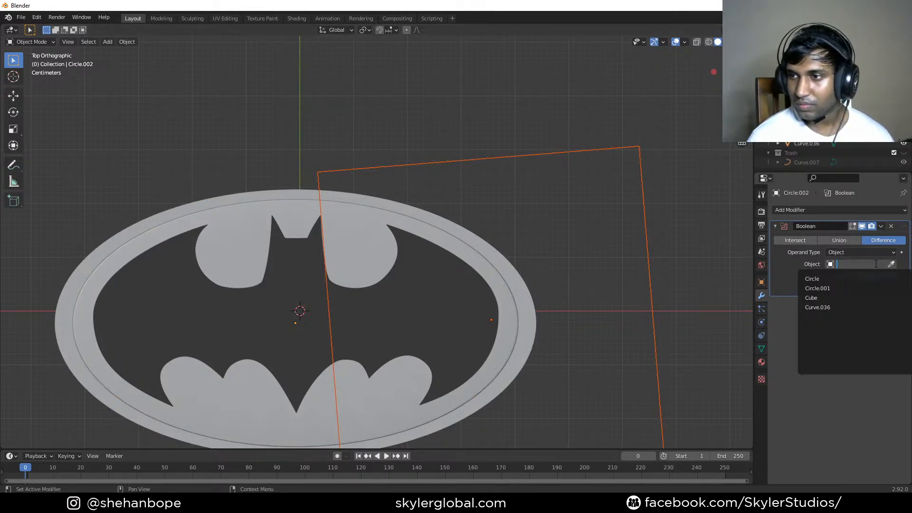
pyautogui.click(857, 264)
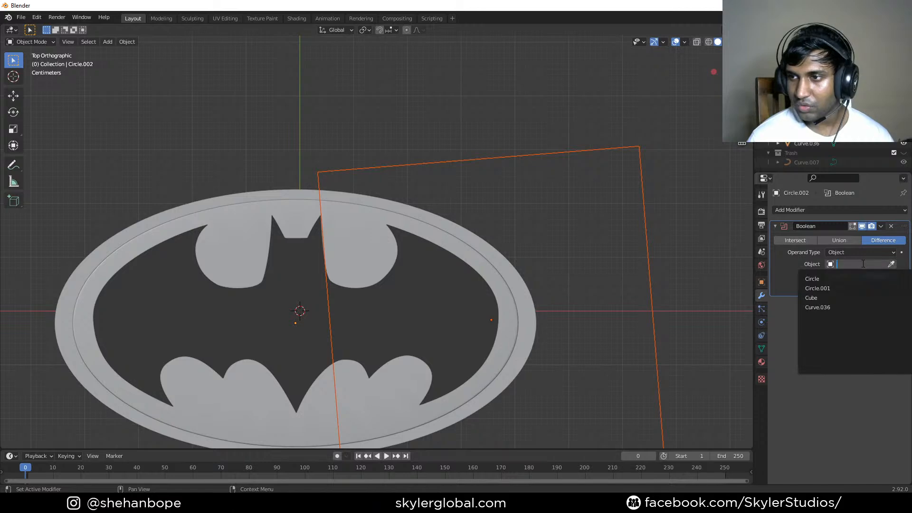
pyautogui.click(849, 299)
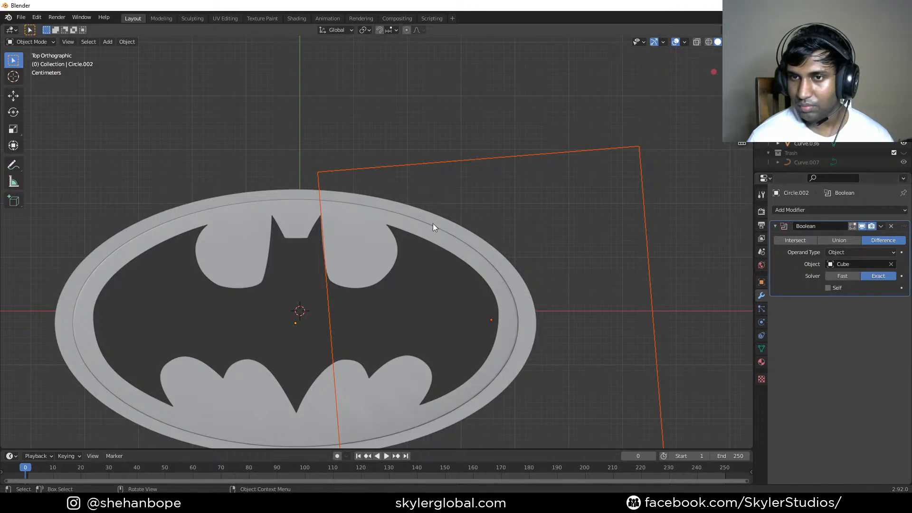
# - Inspect the Boolean cut in the inner ellipse from an angled perspective view with the cube selected
pyautogui.click(406, 165)
pyautogui.scroll(5, 831, 157)
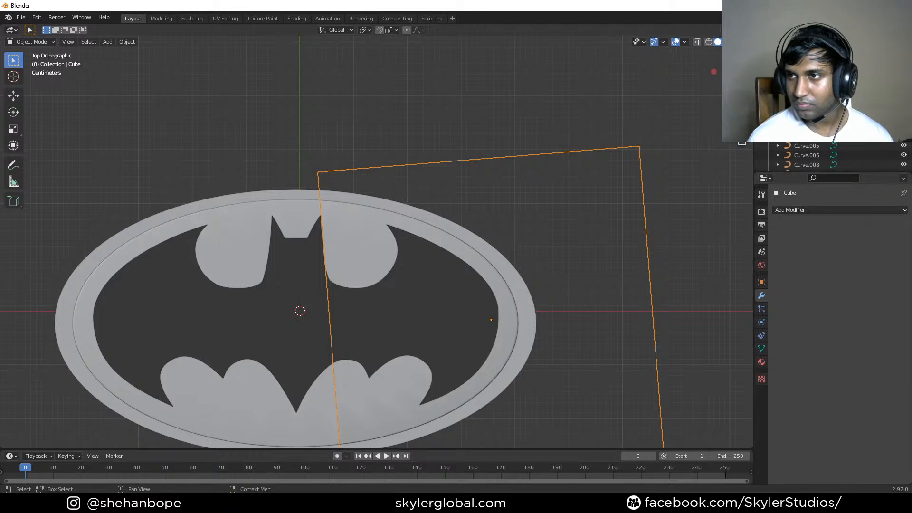
pyautogui.click(768, 51)
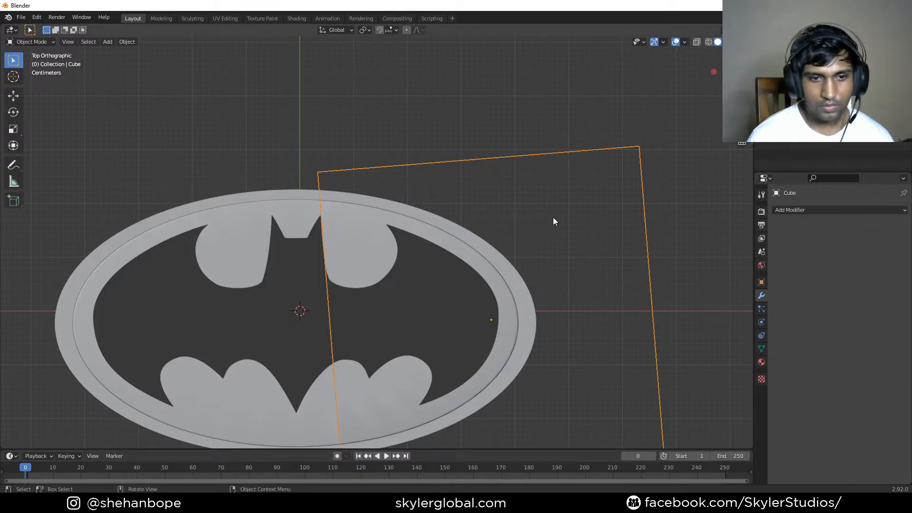
pyautogui.scroll(-3, 533, 221)
pyautogui.moveTo(578, 305); pyautogui.dragTo(528, 263, button='middle')
pyautogui.scroll(2, 354, 304)
pyautogui.scroll(-1, 335, 243)
pyautogui.scroll(-2, 336, 247)
pyautogui.moveTo(340, 240); pyautogui.dragTo(398, 117, button='middle')
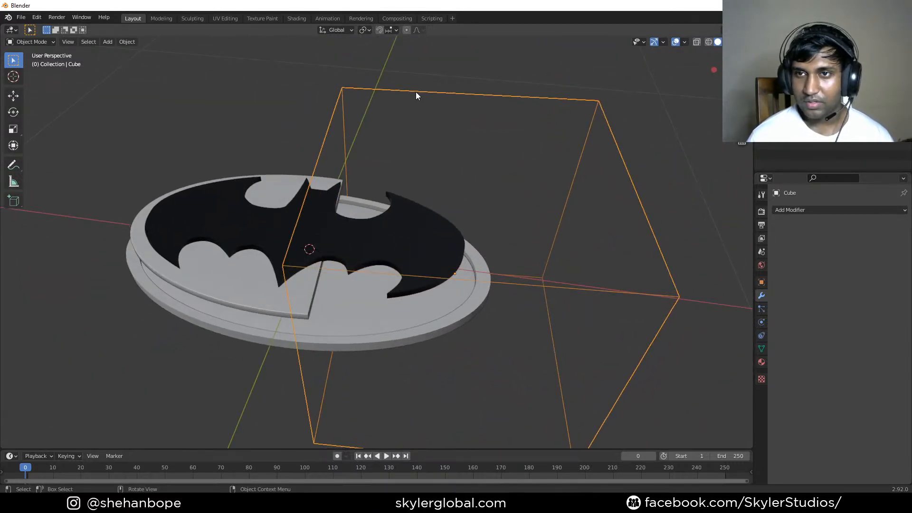
pyautogui.press('KP_7')
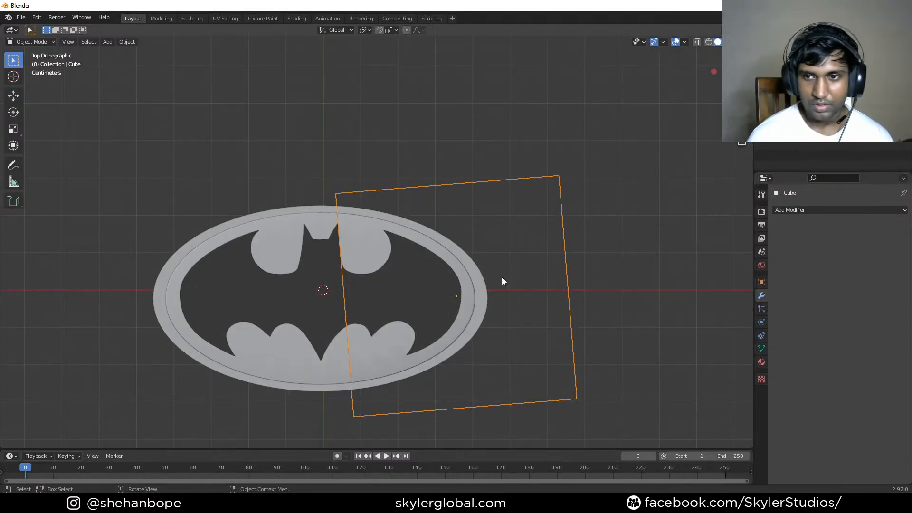
pyautogui.hotkey('shift', 'd')
pyautogui.rightClick(589, 321)
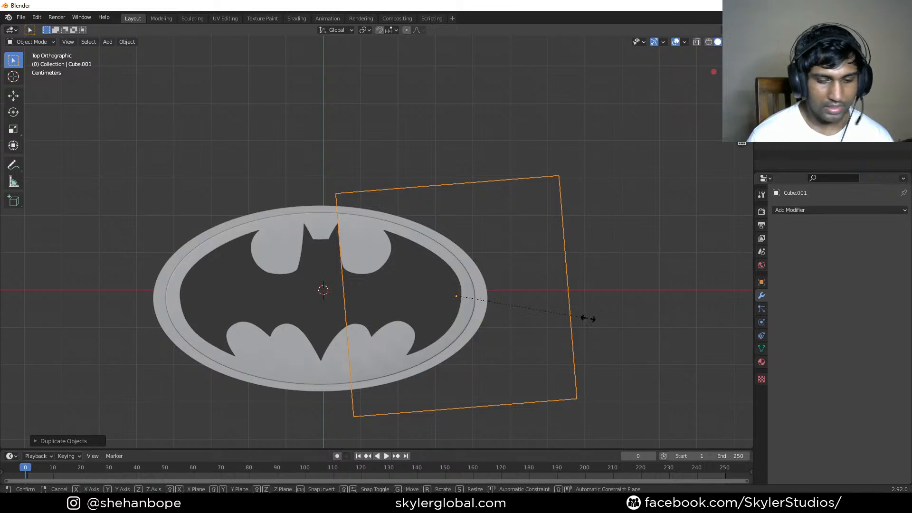
pyautogui.press('s')
pyautogui.press('x')
pyautogui.click(588, 318)
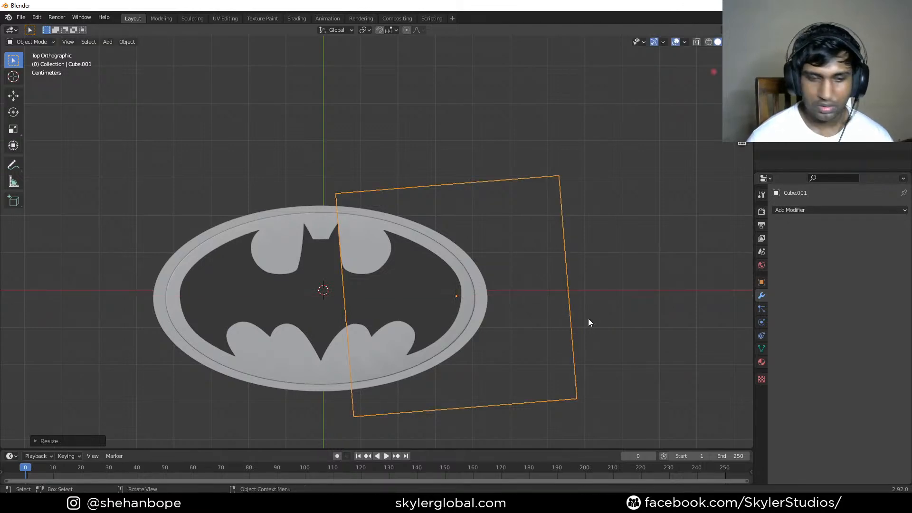
pyautogui.press('g')
pyautogui.press('x')
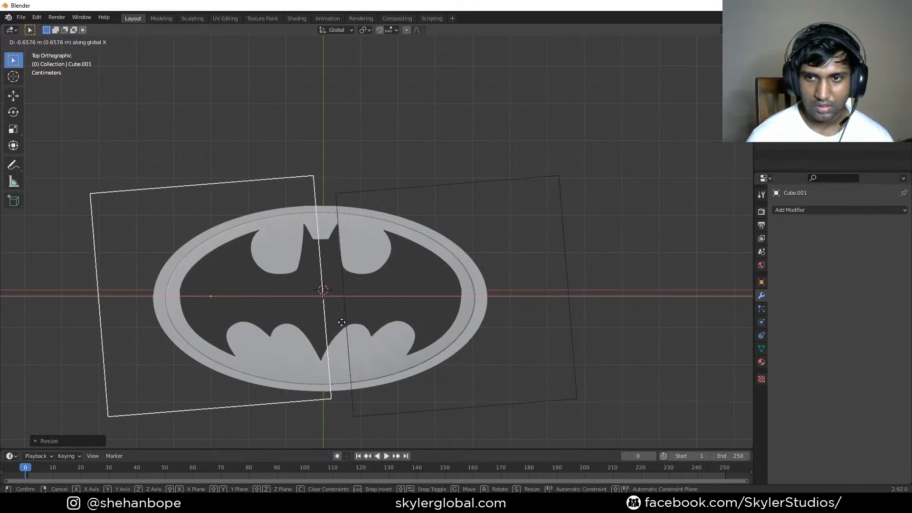
pyautogui.rightClick(471, 325)
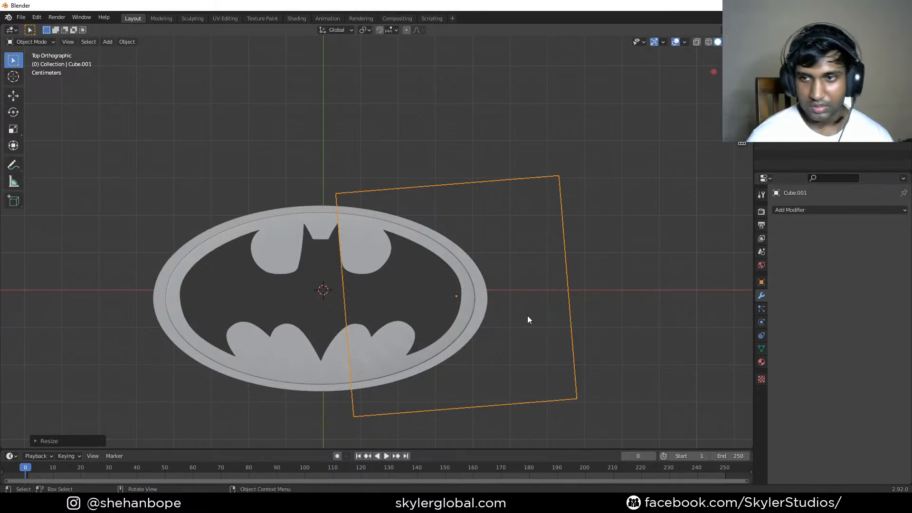
pyautogui.press('x')
pyautogui.click(509, 300)
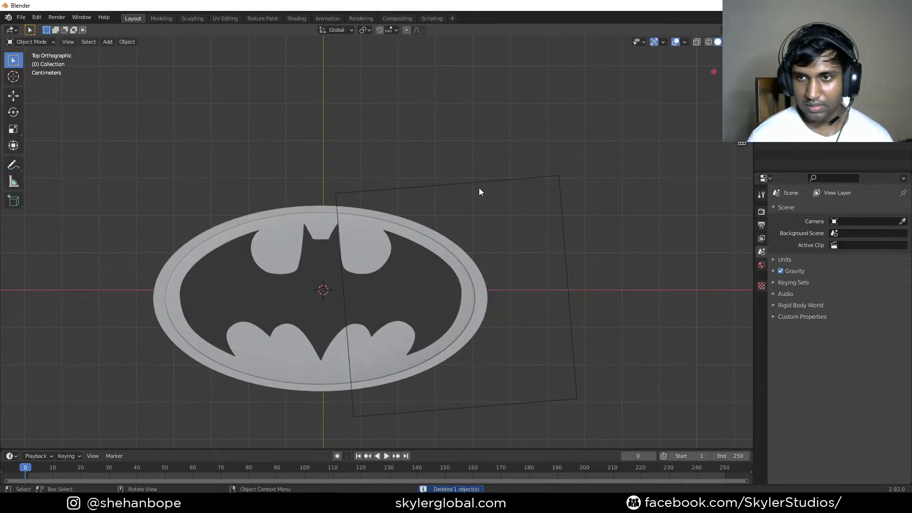
# - Set the origin of the wireframe cube to the 3D cursor at the logo's centre
pyautogui.click(479, 184)
pyautogui.click(128, 42)
pyautogui.moveTo(170, 63)
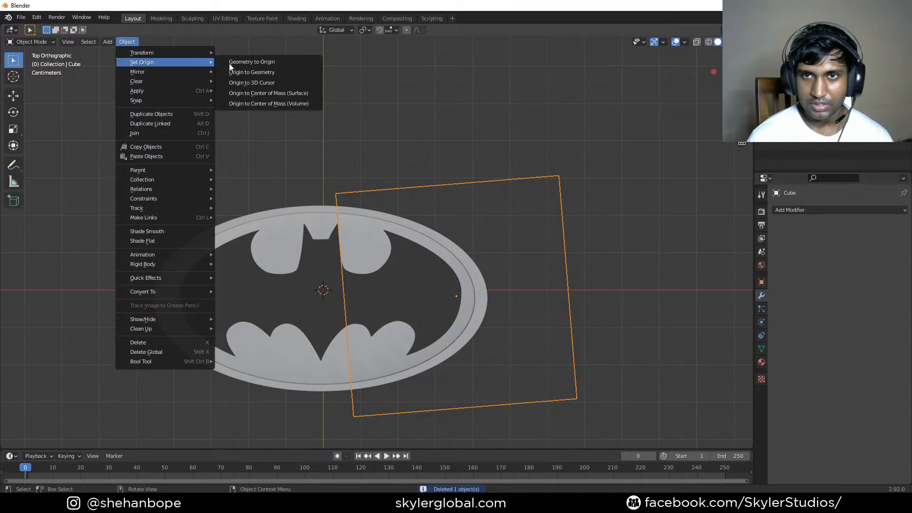
pyautogui.click(290, 84)
# - Try mirroring the cube by scaling a duplicate by -1 along X, and delete the copy
pyautogui.hotkey('shift', 'd')
pyautogui.rightClick(515, 261)
pyautogui.write('sx')
pyautogui.write('-1')
pyautogui.press('Return')
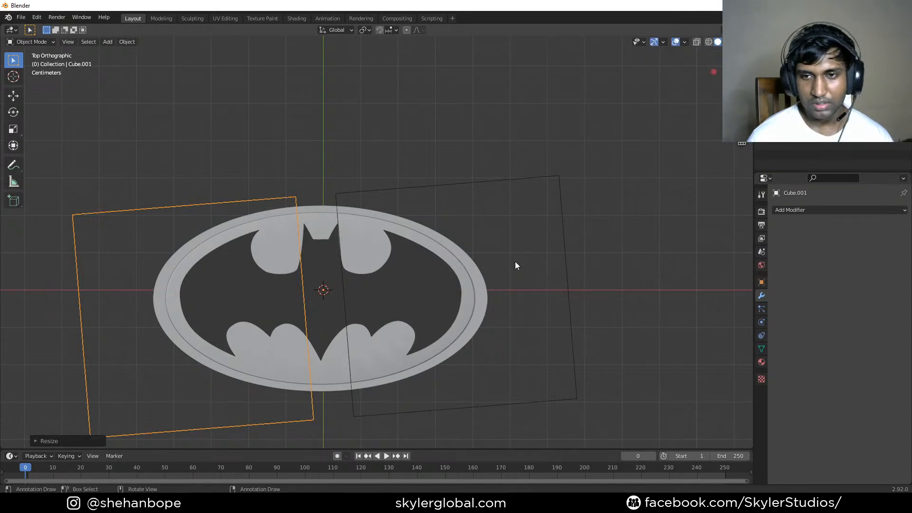
pyautogui.press('x')
pyautogui.click(514, 261)
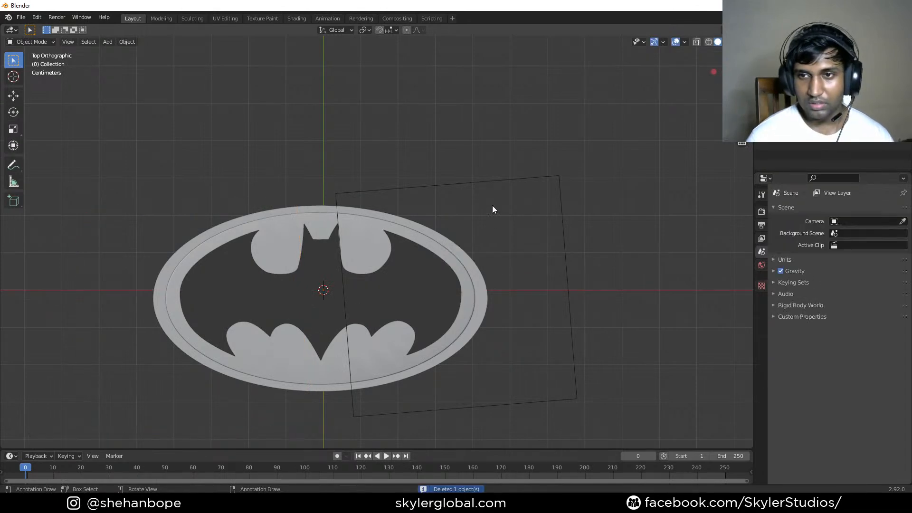
# - Add a Mirror modifier on the X axis to the cube and apply the cube's rotation
pyautogui.click(498, 180)
pyautogui.click(808, 209)
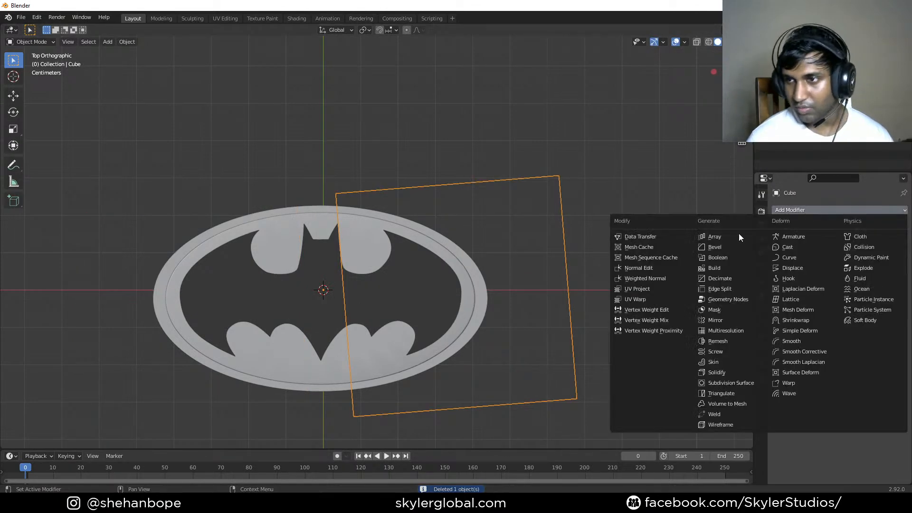
pyautogui.click(732, 320)
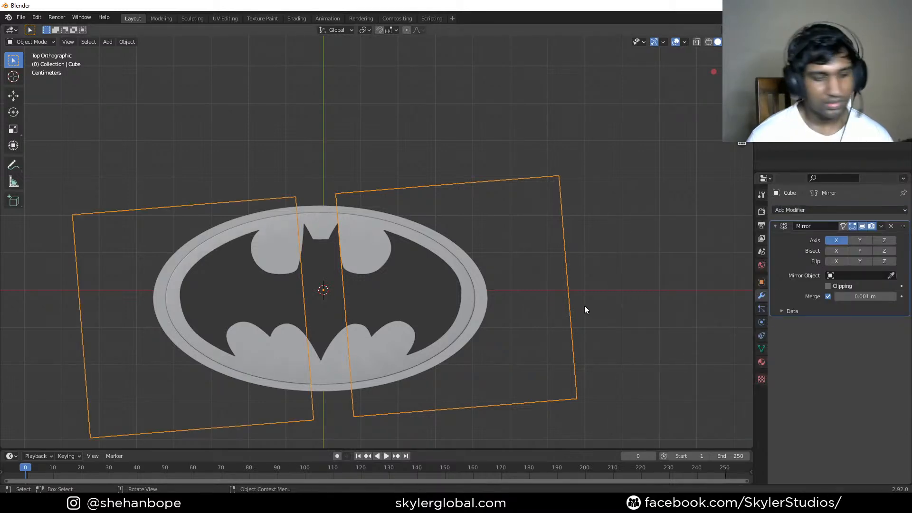
pyautogui.hotkey('shift', 'a')
pyautogui.press('Escape')
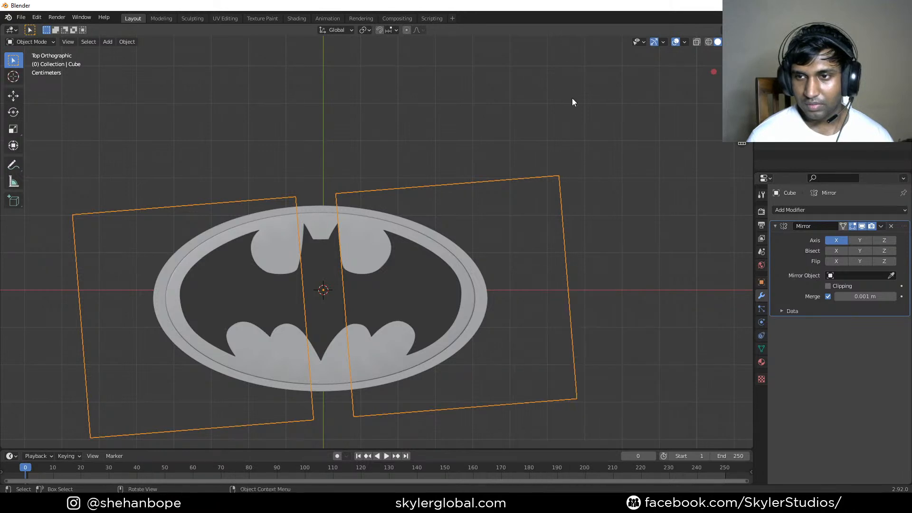
pyautogui.hotkey('ctrl', 'a')
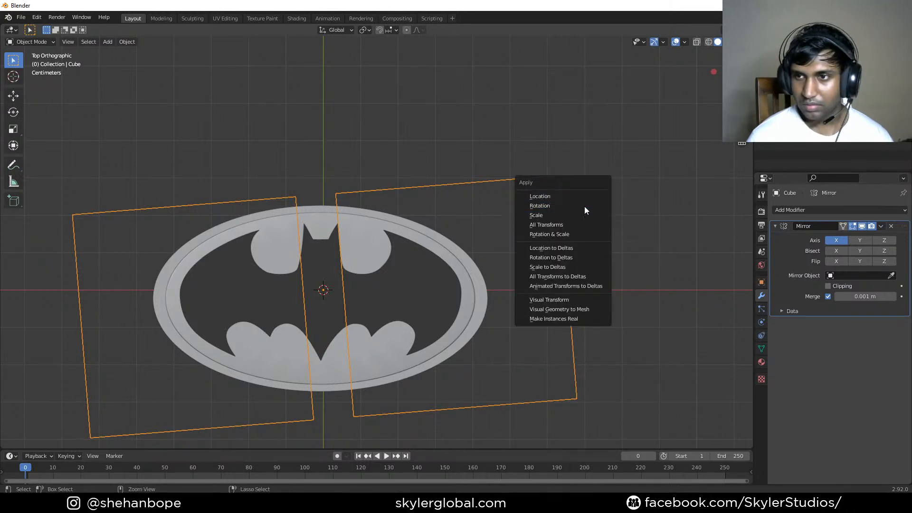
pyautogui.click(583, 202)
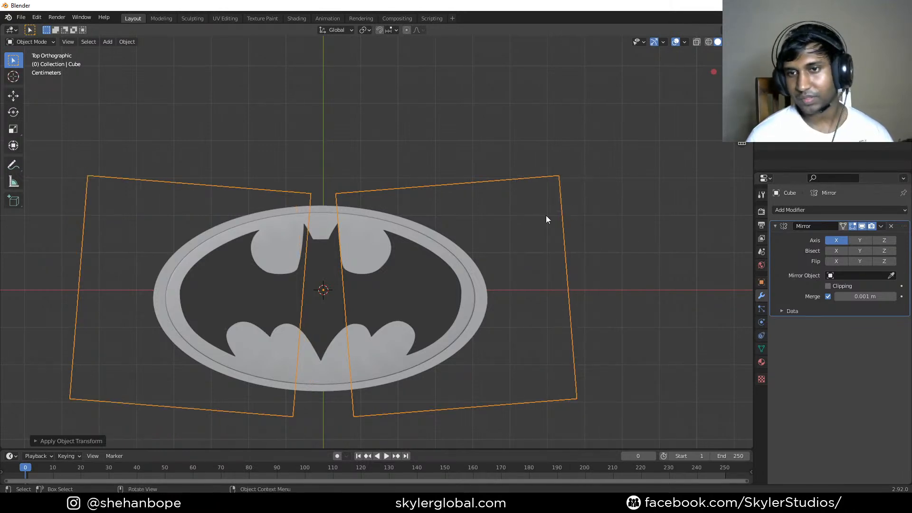
# - Apply the cube's Mirror modifier to turn the mirrored half into real geometry
pyautogui.press('Tab')
pyautogui.press('Tab')
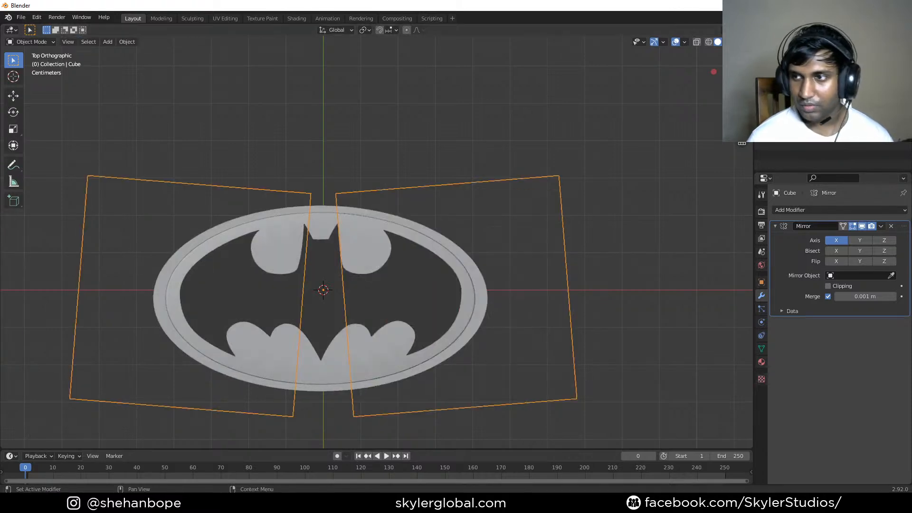
pyautogui.click(881, 226)
pyautogui.click(873, 237)
# - Select all linked vertices of the mirrored box on the bat's left side and separate them into their own object
pyautogui.press('Tab')
pyautogui.press('Tab')
pyautogui.press('Tab')
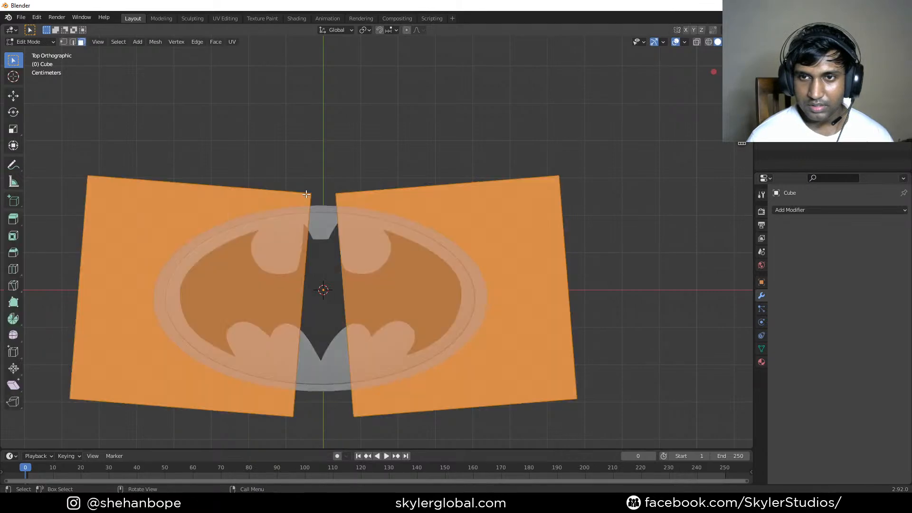
pyautogui.click(260, 238)
pyautogui.press('1')
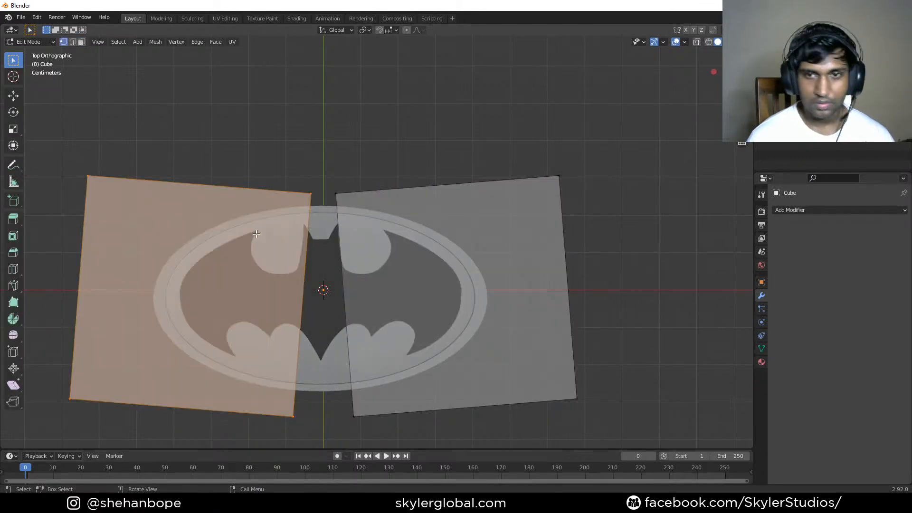
pyautogui.click(237, 206)
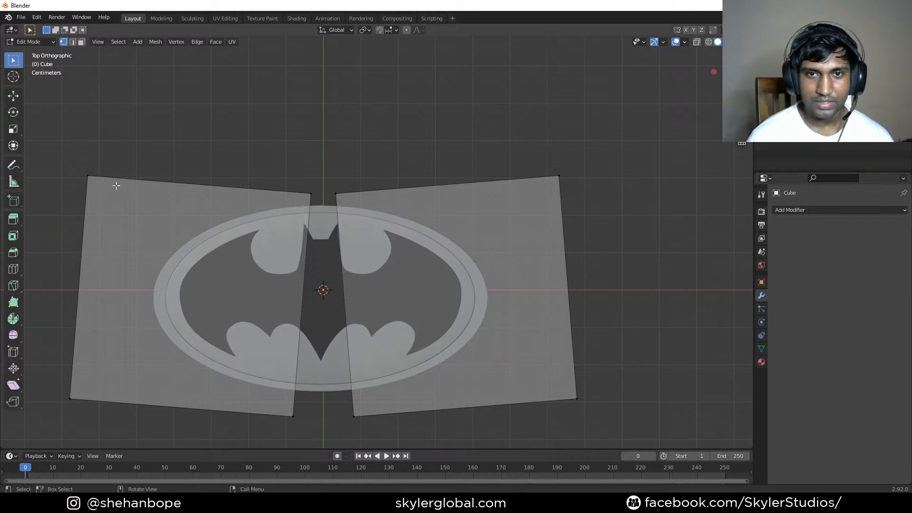
pyautogui.press('a')
pyautogui.hotkey('alt', 'a')
pyautogui.press('l')
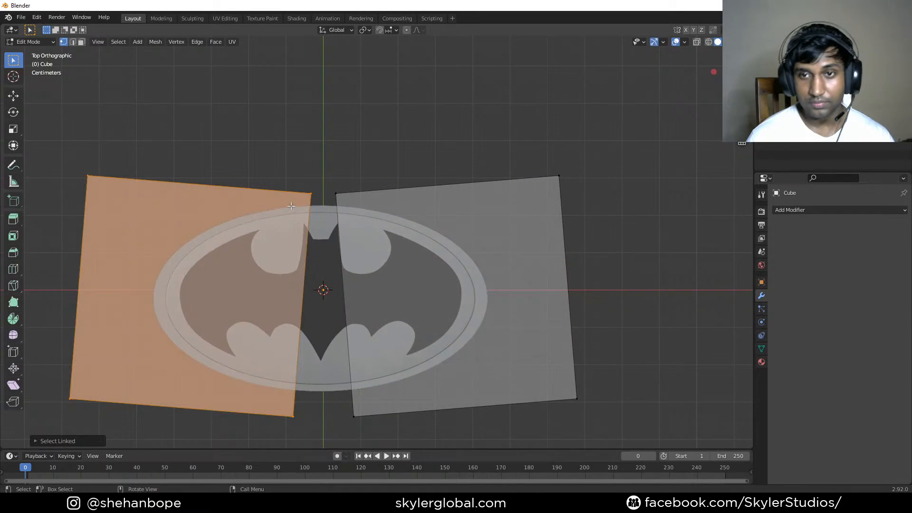
pyautogui.press('p')
pyautogui.click(273, 237)
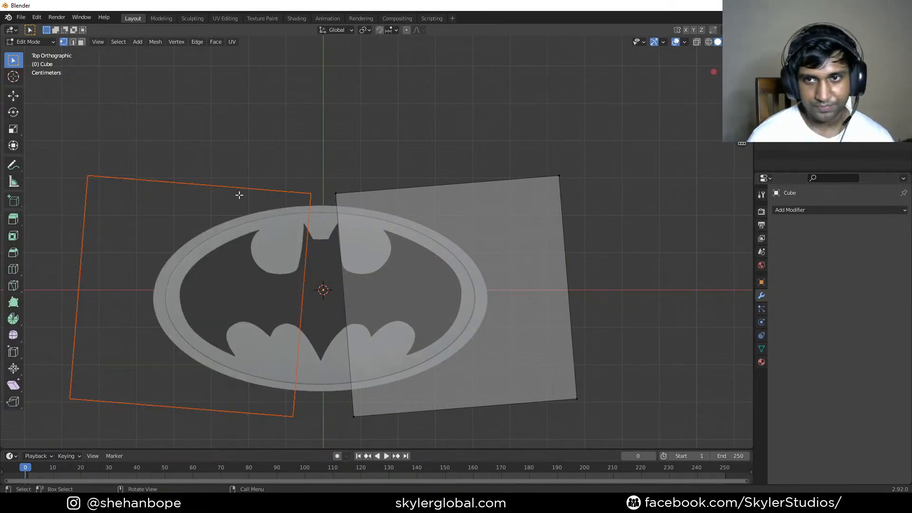
# - Move the separated left box about 0.014 m in the negative X direction to line up with the bat's ear
pyautogui.press('Tab')
pyautogui.click(300, 196)
pyautogui.scroll(1, 304, 209)
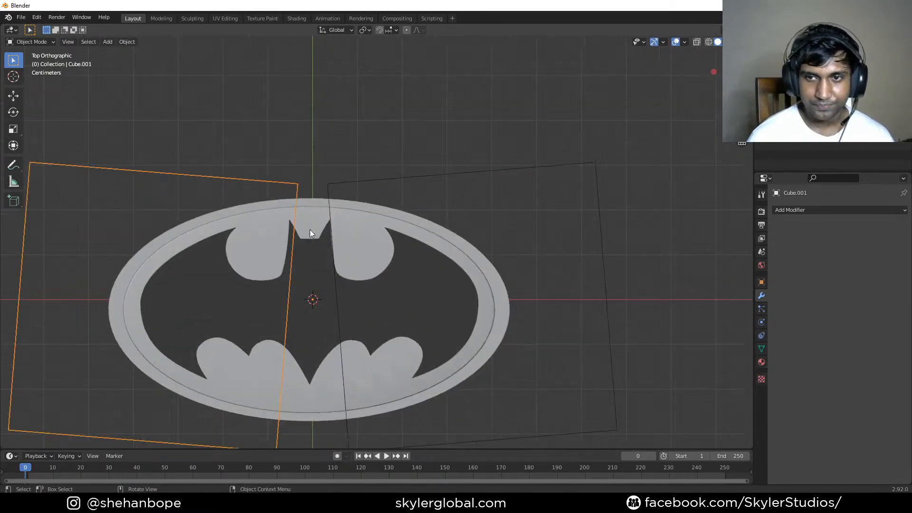
pyautogui.press('g')
pyautogui.press('x')
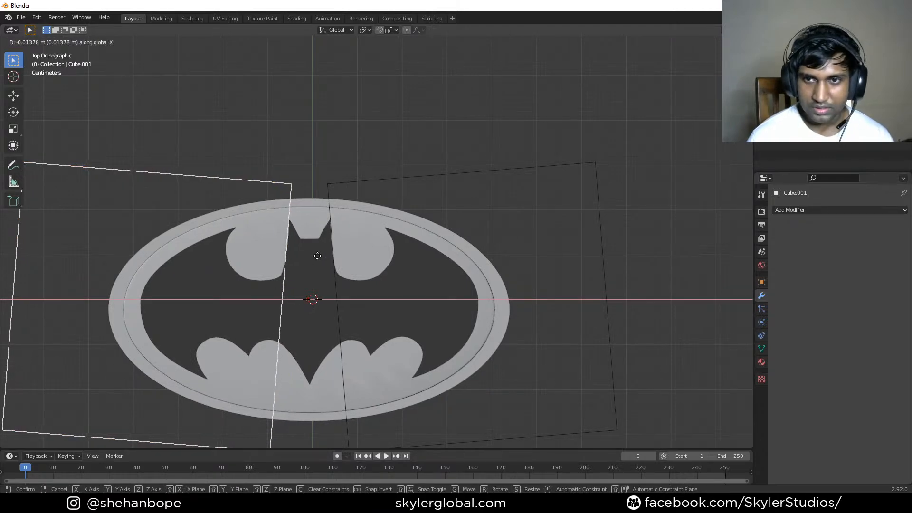
pyautogui.click(317, 255)
# - Add a second Boolean modifier to the partly cut elliptical backing
pyautogui.scroll(-2, 314, 285)
pyautogui.moveTo(312, 307); pyautogui.dragTo(315, 261, button='middle')
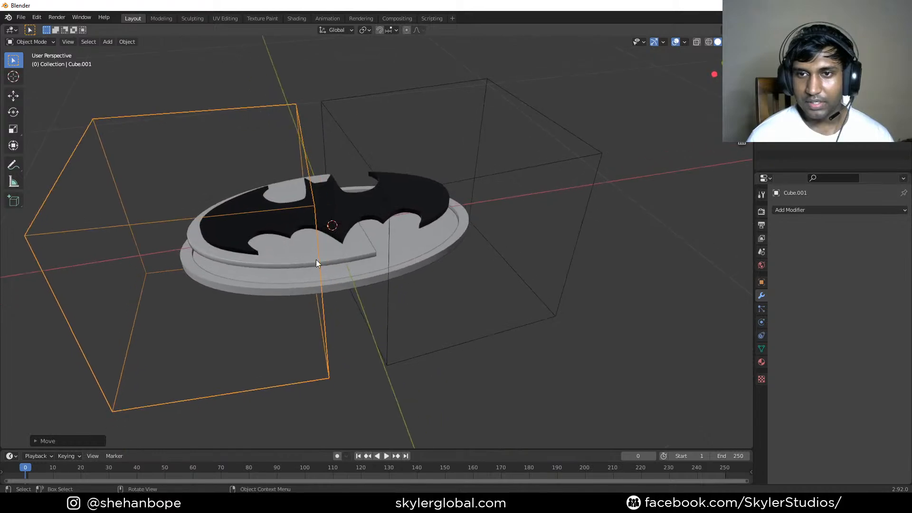
pyautogui.click(315, 261)
pyautogui.click(860, 214)
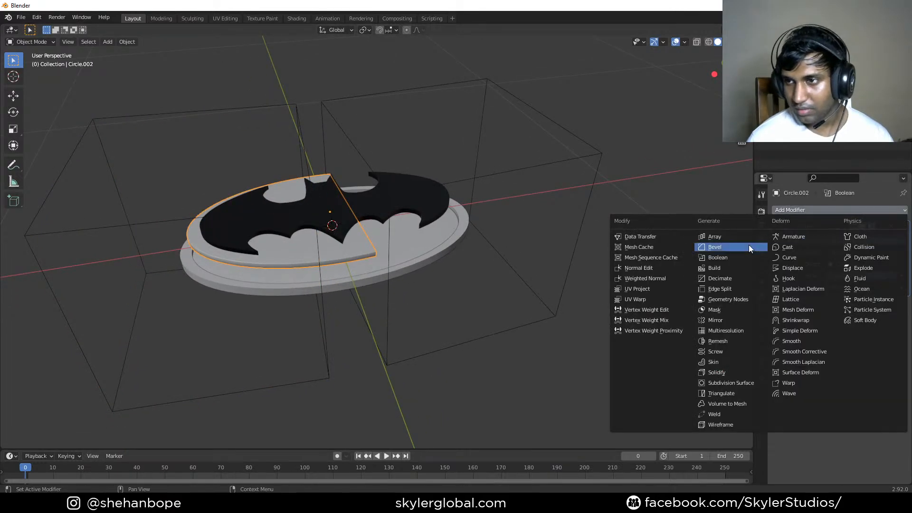
pyautogui.click(744, 257)
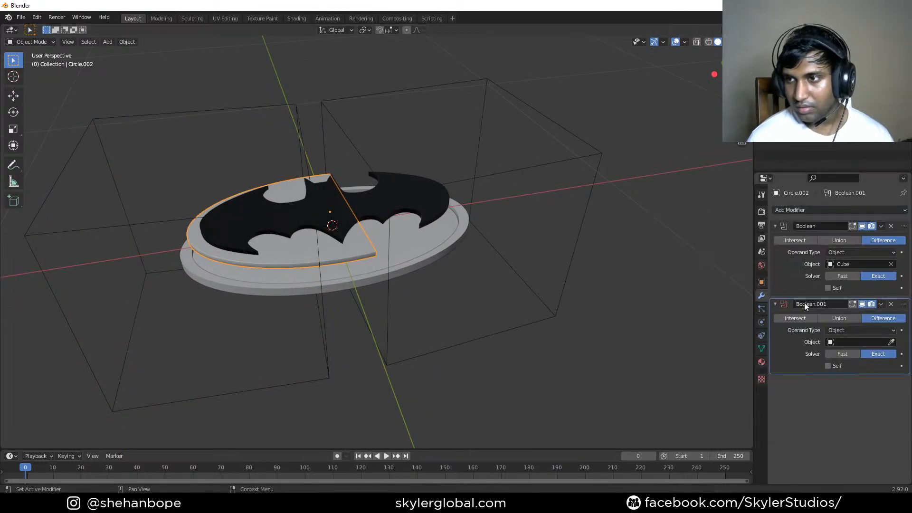
pyautogui.click(881, 304)
# - Use the left box, Cube.001, as the second Boolean's Difference object so only the backing's central strip is left
pyautogui.click(849, 342)
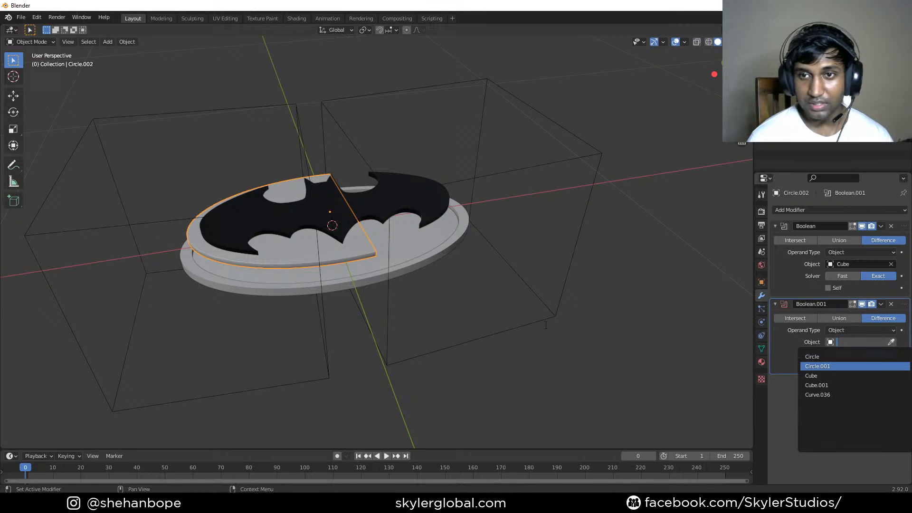
pyautogui.moveTo(457, 330); pyautogui.dragTo(369, 297, button='middle')
pyautogui.click(374, 186)
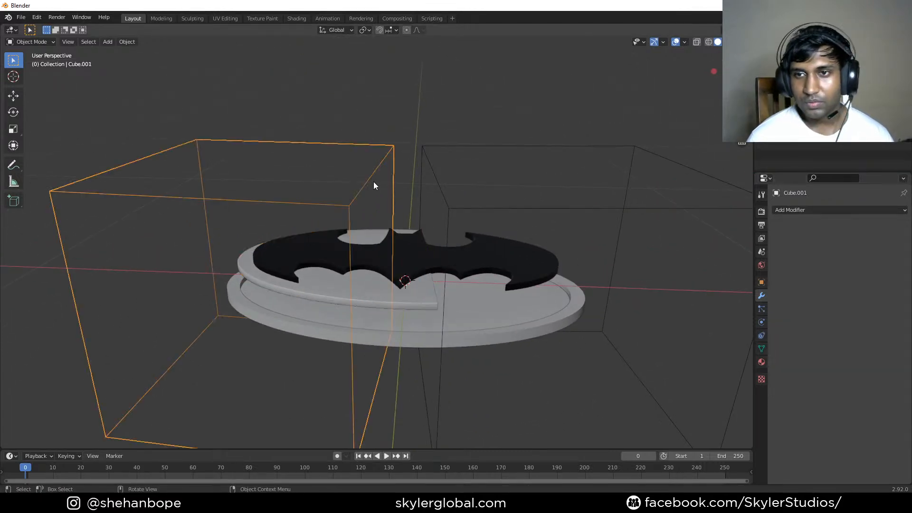
pyautogui.click(411, 300)
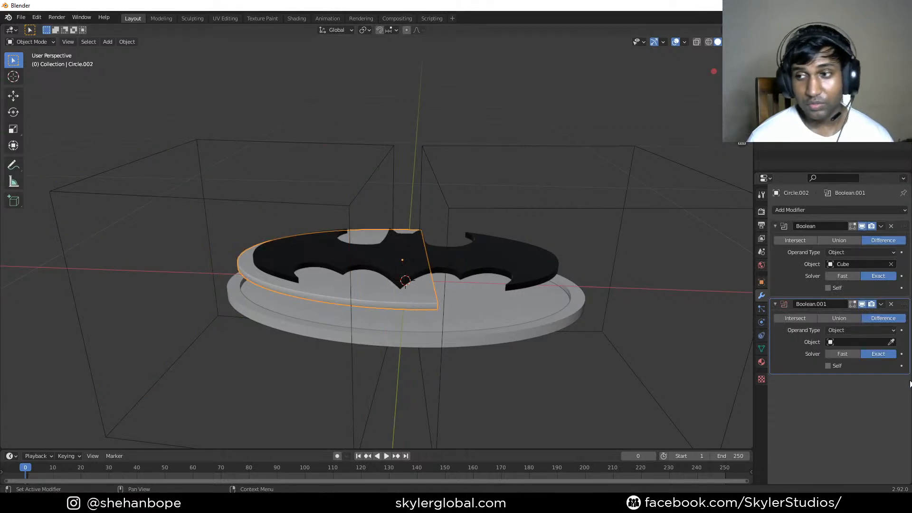
pyautogui.click(879, 341)
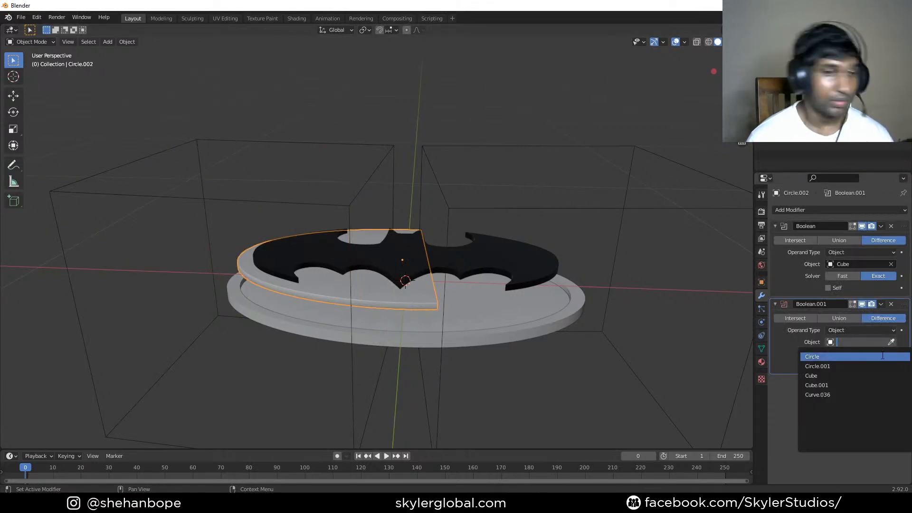
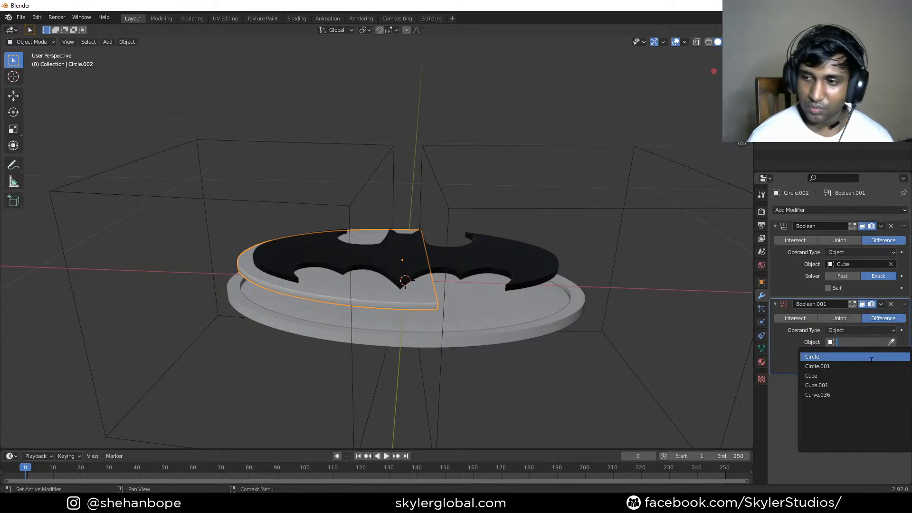
pyautogui.click(864, 387)
pyautogui.moveTo(528, 341); pyautogui.dragTo(475, 179, button='middle')
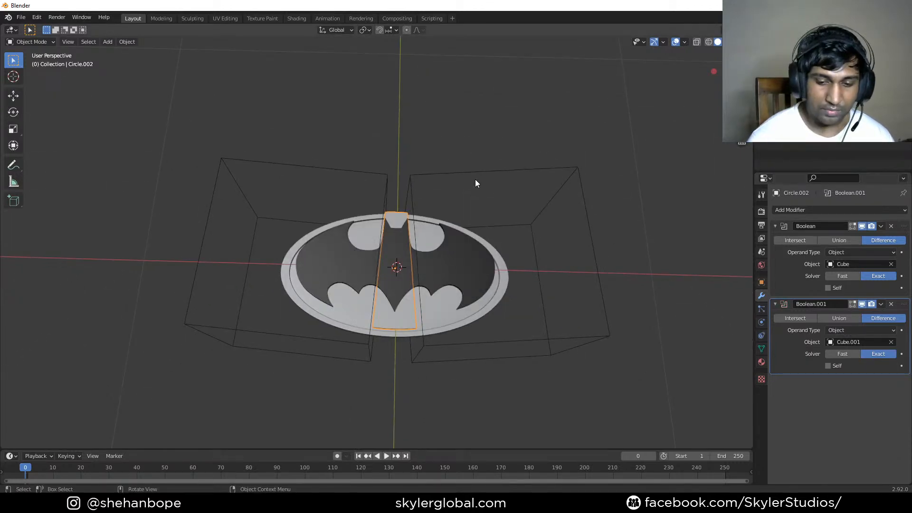
pyautogui.press('KP_7')
pyautogui.scroll(5, 475, 183)
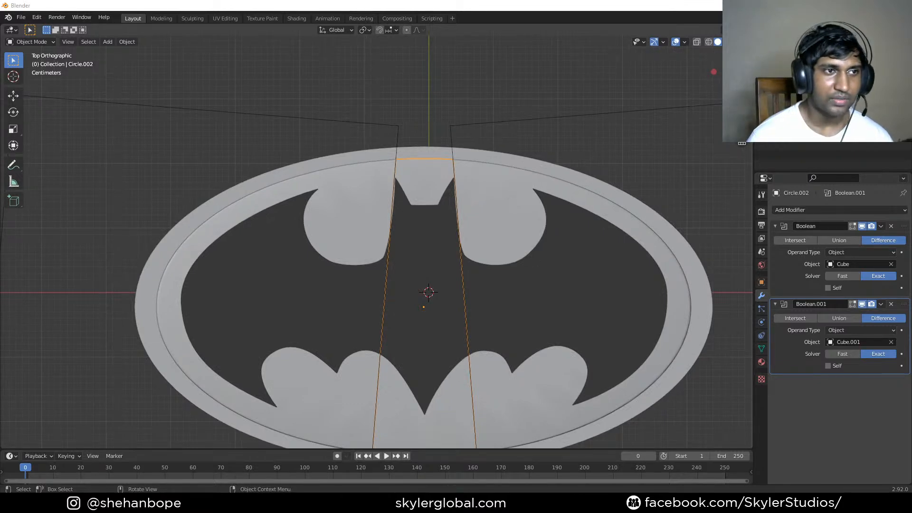
# - Start saving the Blender file and browse to the folder F:\youtube\#Livestream
pyautogui.hotkey('ctrl', 's')
pyautogui.click(70, 143)
pyautogui.moveTo(140, 134); pyautogui.dragTo(368, 130)
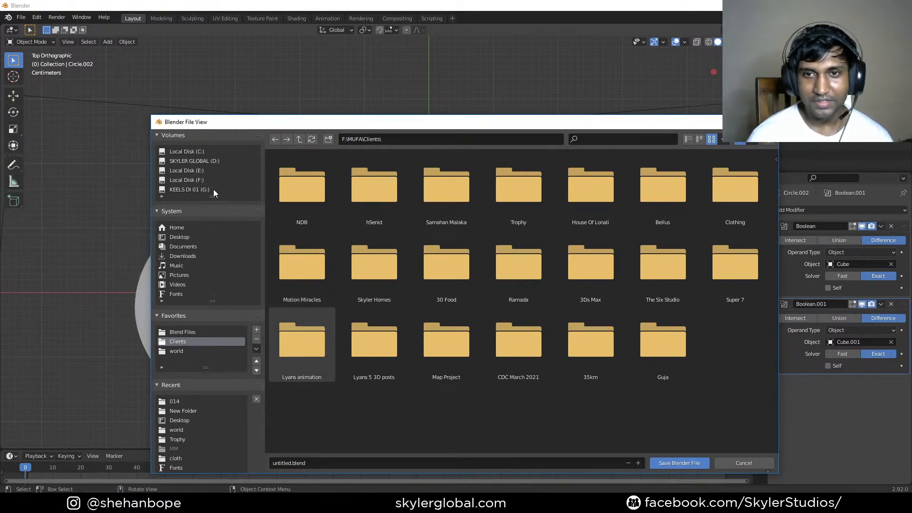
pyautogui.click(204, 180)
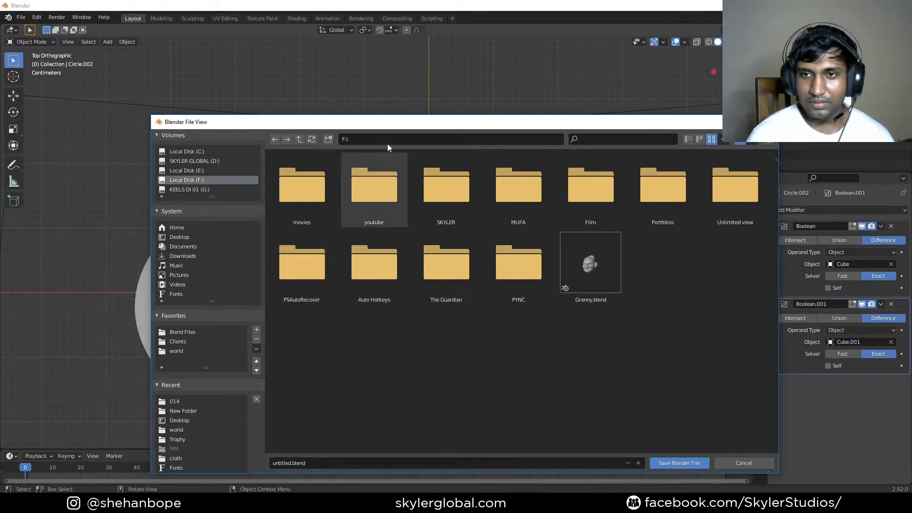
pyautogui.moveTo(396, 127); pyautogui.dragTo(382, 127)
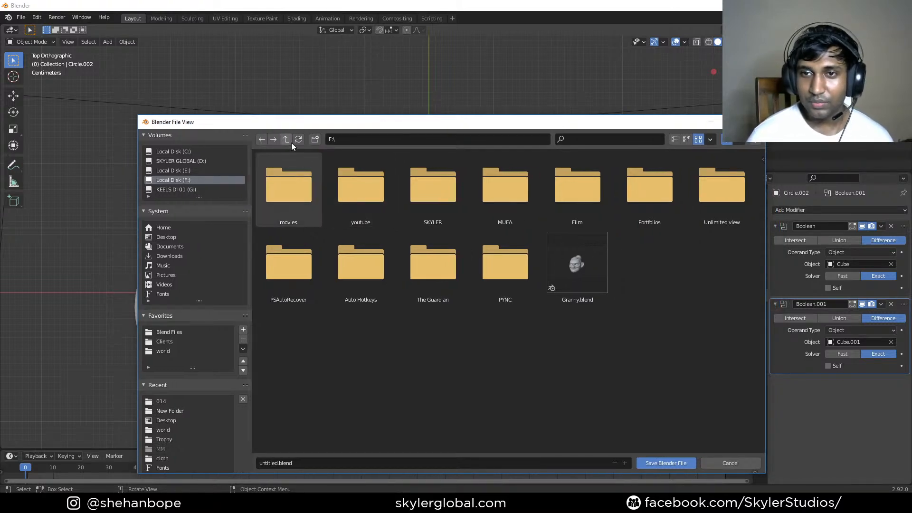
pyautogui.doubleClick(334, 192)
pyautogui.doubleClick(306, 198)
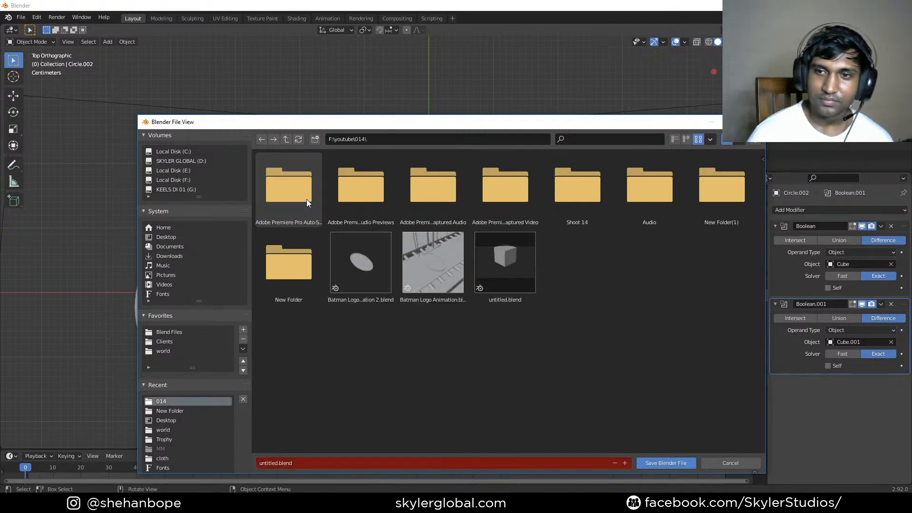
pyautogui.click(286, 139)
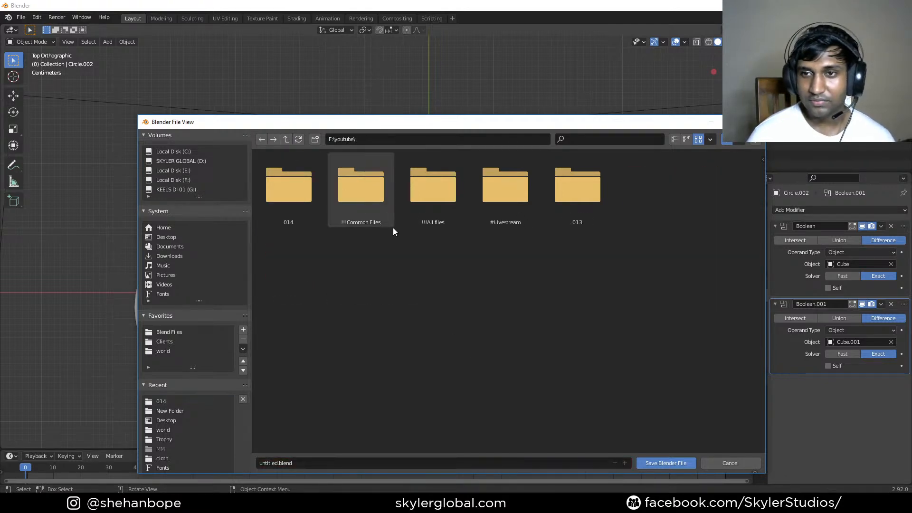
pyautogui.doubleClick(520, 195)
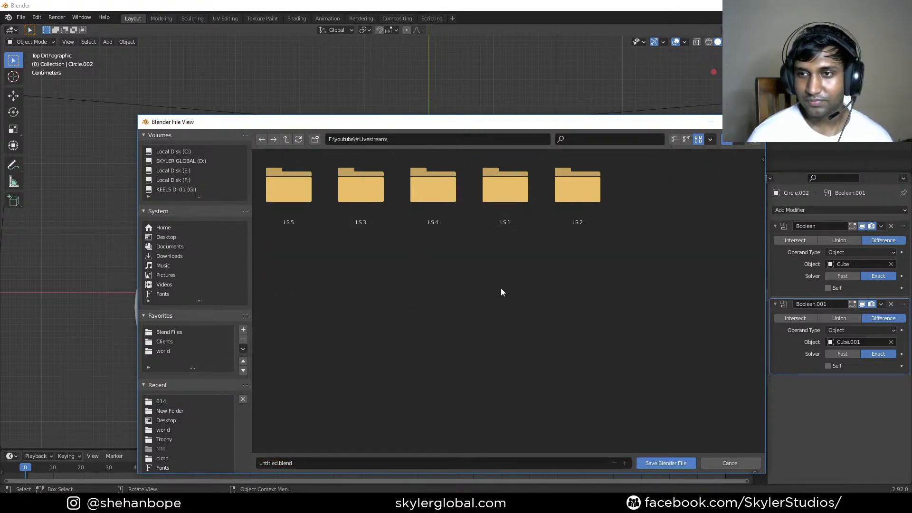
# - Create a new folder in #Livestream and rename it LS6
pyautogui.click(315, 139)
pyautogui.press('Return')
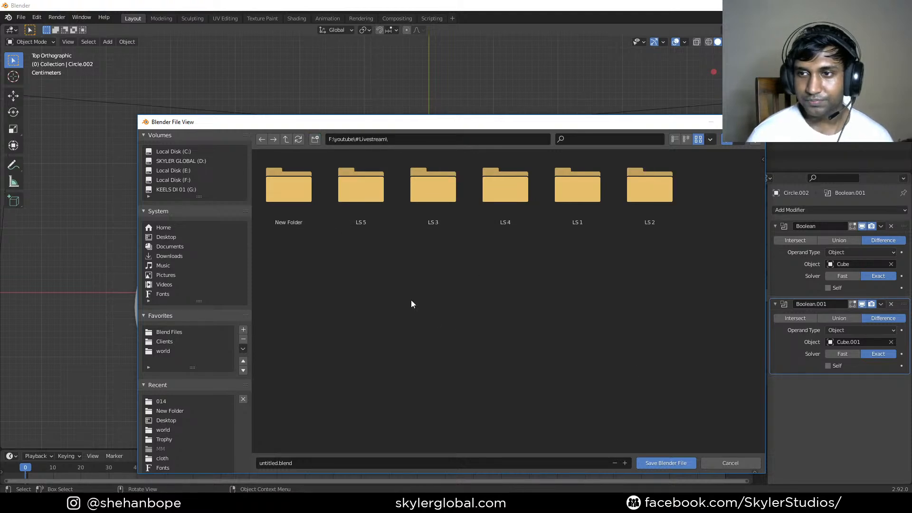
pyautogui.click(295, 195)
pyautogui.rightClick(295, 195)
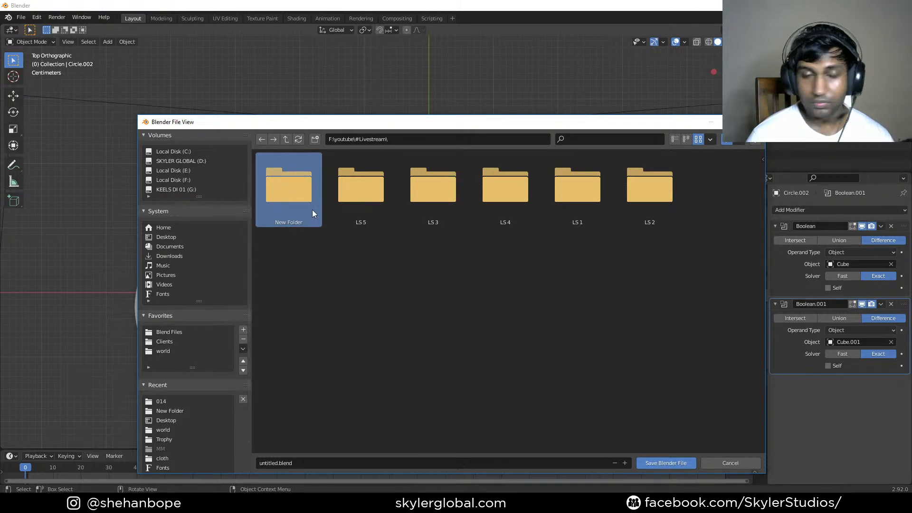
pyautogui.rightClick(294, 195)
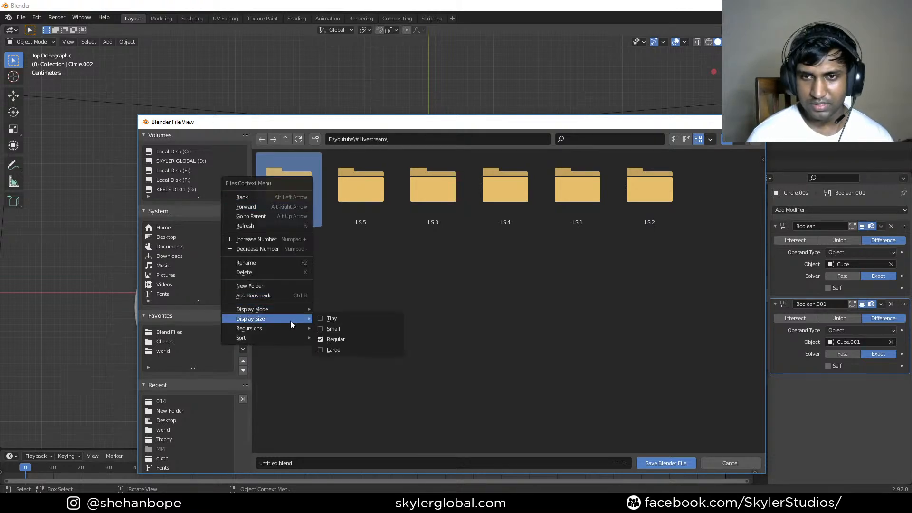
pyautogui.click(281, 262)
pyautogui.write('LS6')
pyautogui.press('Return')
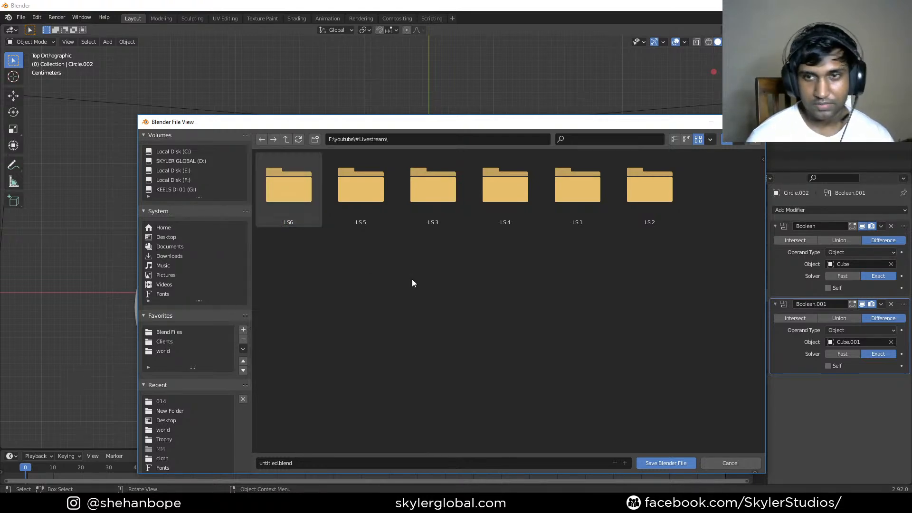
# - Save the Blender file as LS6 inside the LS6 folder
pyautogui.click(270, 190)
pyautogui.click(555, 461)
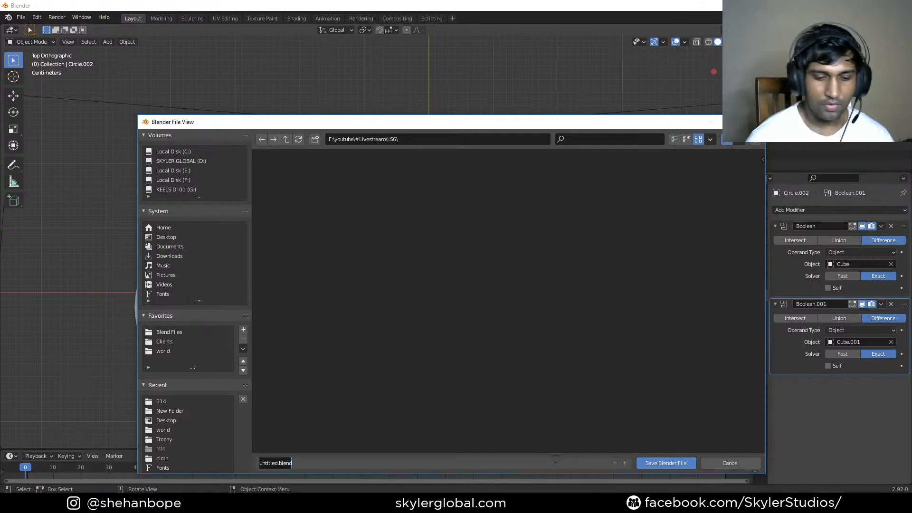
pyautogui.write('LS6')
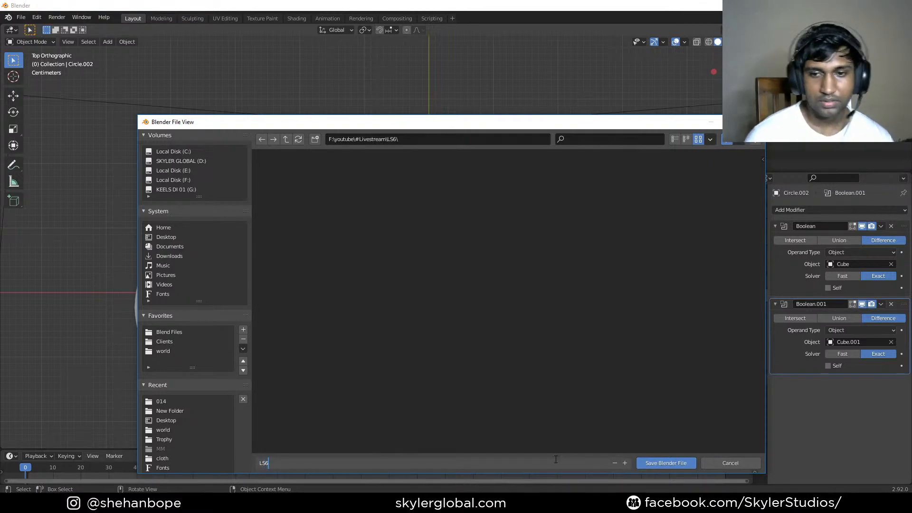
pyautogui.press('Return')
# - Open the bat mesh in Edit Mode and try to loop-select the upper edge beside its central lower point
pyautogui.scroll(-5, 552, 213)
pyautogui.moveTo(468, 195); pyautogui.dragTo(417, 323, button='middle')
pyautogui.press('KP_7')
pyautogui.click(439, 258)
pyautogui.moveTo(438, 257); pyautogui.dragTo(403, 281, button='middle')
pyautogui.scroll(4, 403, 281)
pyautogui.press('Tab')
pyautogui.scroll(3, 401, 284)
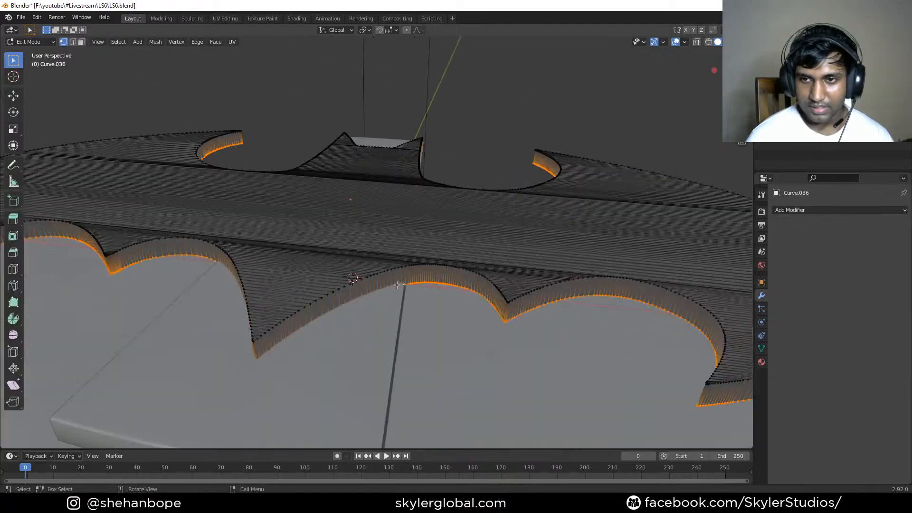
pyautogui.keyDown('alt'); pyautogui.click(277, 327); pyautogui.keyUp('alt')
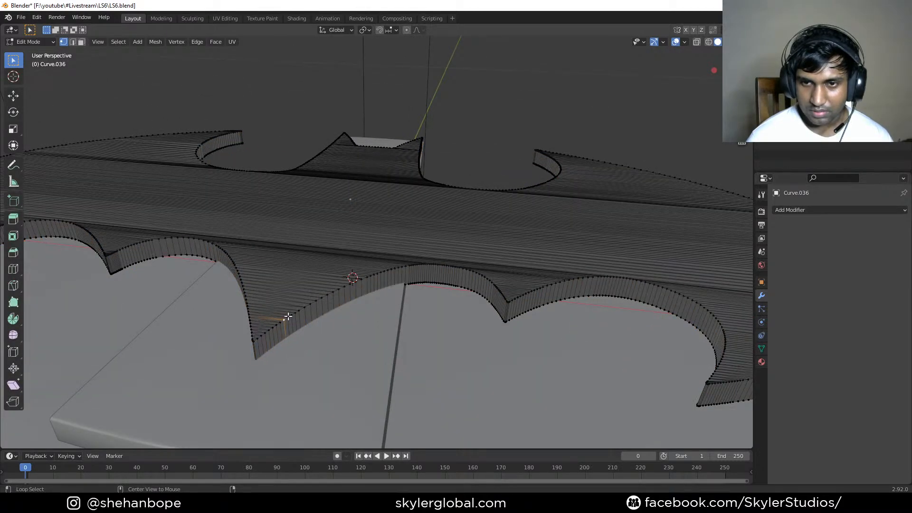
# - Circle-select the upper edge vertices along the right-hand curve of the bat's central lower point
pyautogui.press('KP_7')
pyautogui.moveTo(401, 380); pyautogui.dragTo(333, 301, button='middle')
pyautogui.press('c')
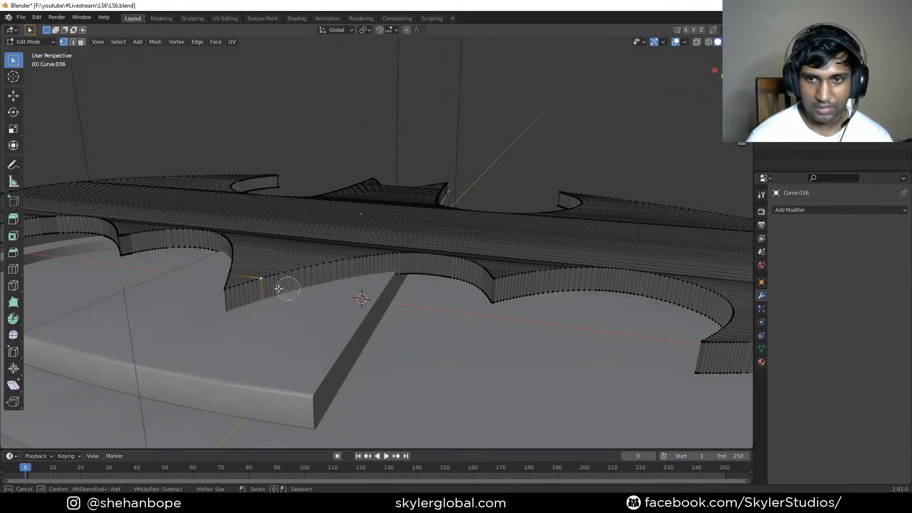
pyautogui.moveTo(248, 288)
pyautogui.mouseDown()
pyautogui.moveTo(237, 289)
pyautogui.moveTo(295, 267)
pyautogui.moveTo(417, 255)
pyautogui.mouseUp()
pyautogui.rightClick(420, 254)
# - Duplicate the selected curve vertices in top view and move the copy up over the bat's body
pyautogui.moveTo(379, 249); pyautogui.dragTo(298, 333, button='middle')
pyautogui.scroll(2, 313, 314)
pyautogui.scroll(-2, 300, 332)
pyautogui.press('KP_7')
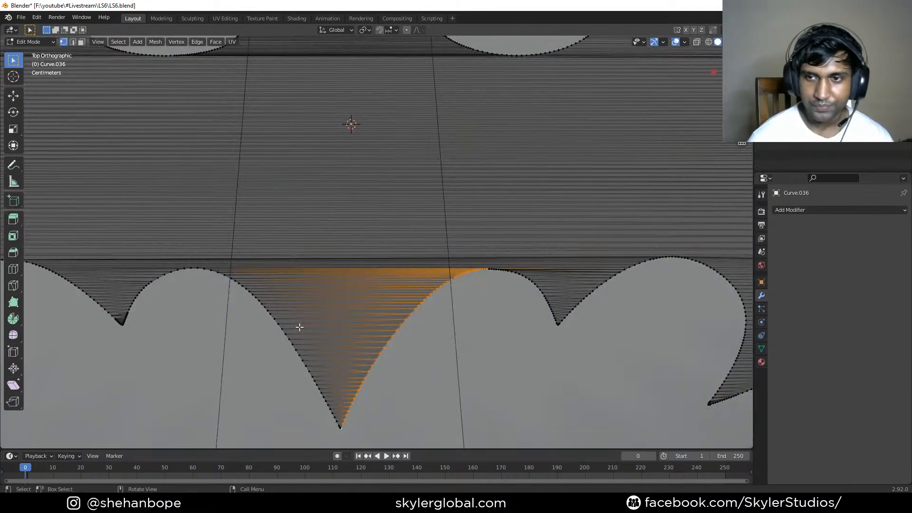
pyautogui.scroll(2, 305, 335)
pyautogui.hotkey('shift', 'd')
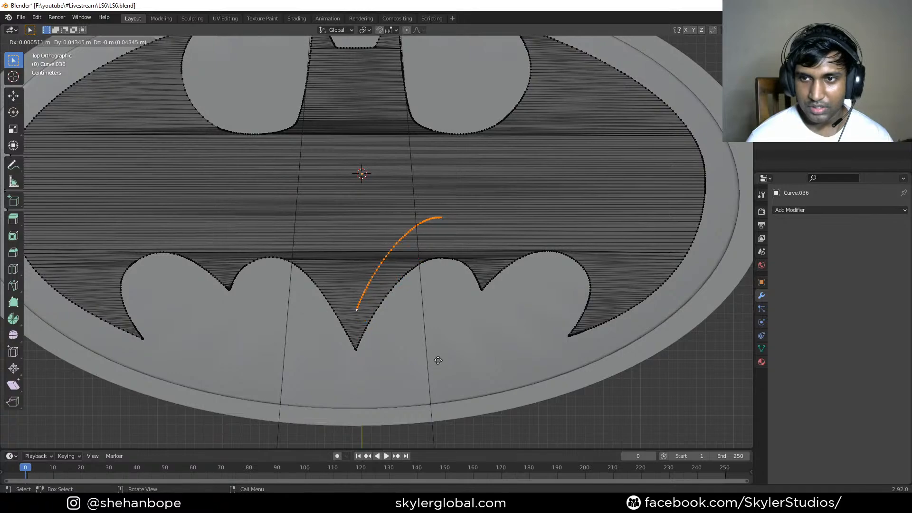
# - Separate the duplicated curved edge of the bat emblem into its own object
pyautogui.rightClick(437, 360)
pyautogui.moveTo(491, 387); pyautogui.dragTo(460, 312, button='middle')
pyautogui.press('p')
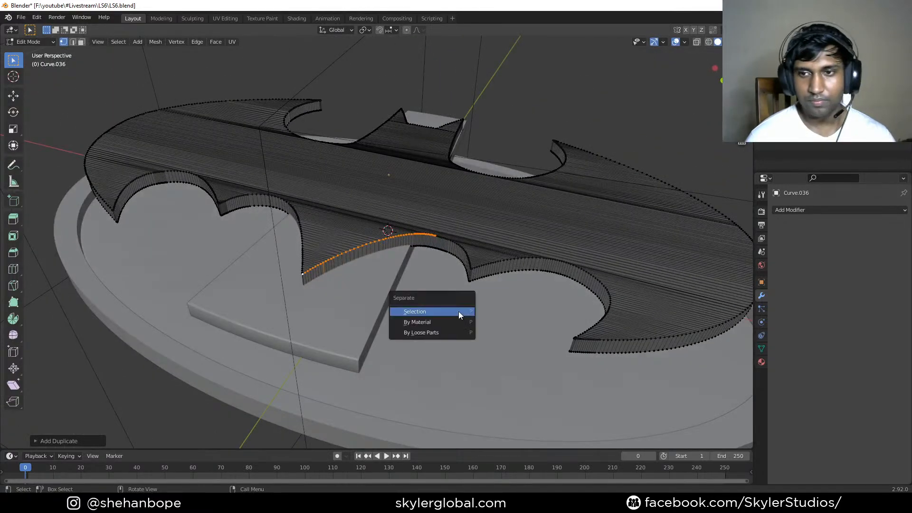
pyautogui.click(459, 311)
pyautogui.press('Tab')
# - Select the separated curve and move it up so it floats above the bat emblem
pyautogui.click(367, 244)
pyautogui.moveTo(366, 244); pyautogui.dragTo(400, 264, button='middle')
pyautogui.press('g')
pyautogui.click(401, 233)
# - Delete the stray vertex hanging below the raised curve
pyautogui.press('Tab')
pyautogui.scroll(2, 308, 188)
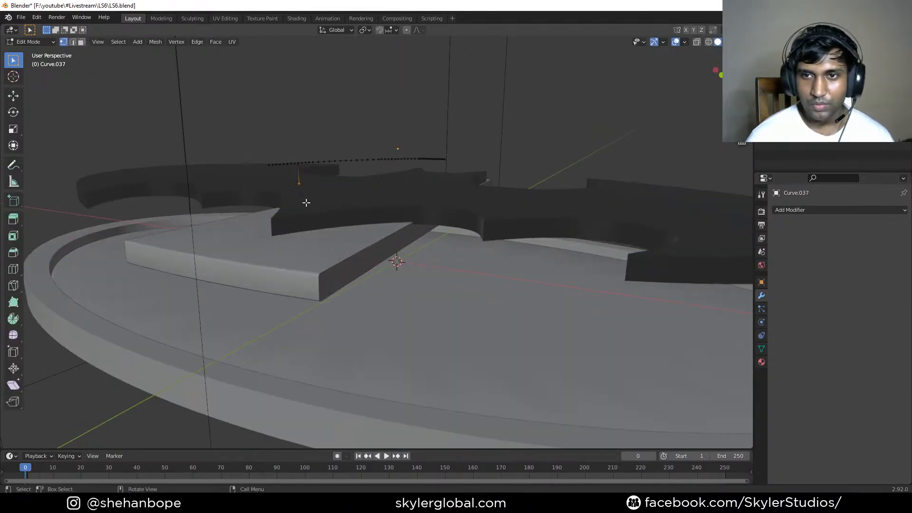
pyautogui.press('x')
pyautogui.press('Escape')
pyautogui.press('x')
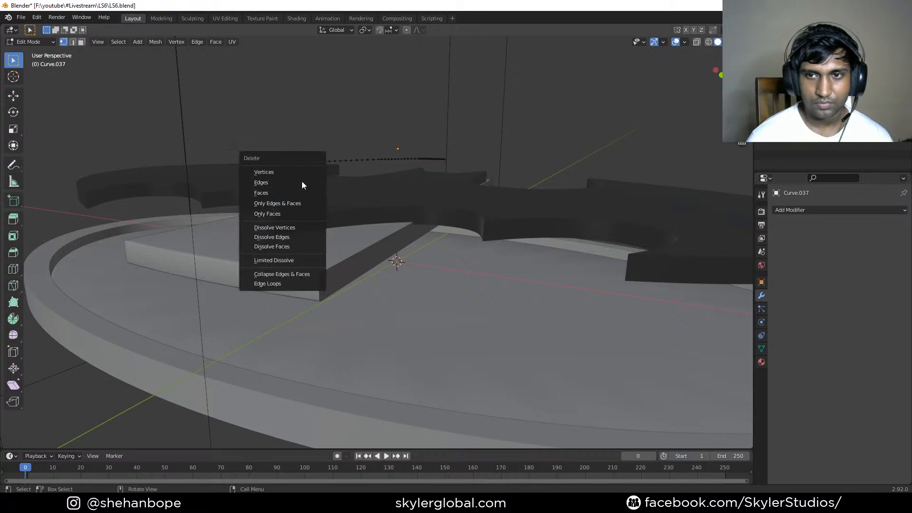
pyautogui.press('Escape')
pyautogui.moveTo(246, 109); pyautogui.dragTo(455, 216)
# - Extrude the curve's two end vertices, scale the new ones closer together and merge them at first into a single vertex
pyautogui.moveTo(462, 257); pyautogui.dragTo(385, 294, button='middle')
pyautogui.click(284, 177)
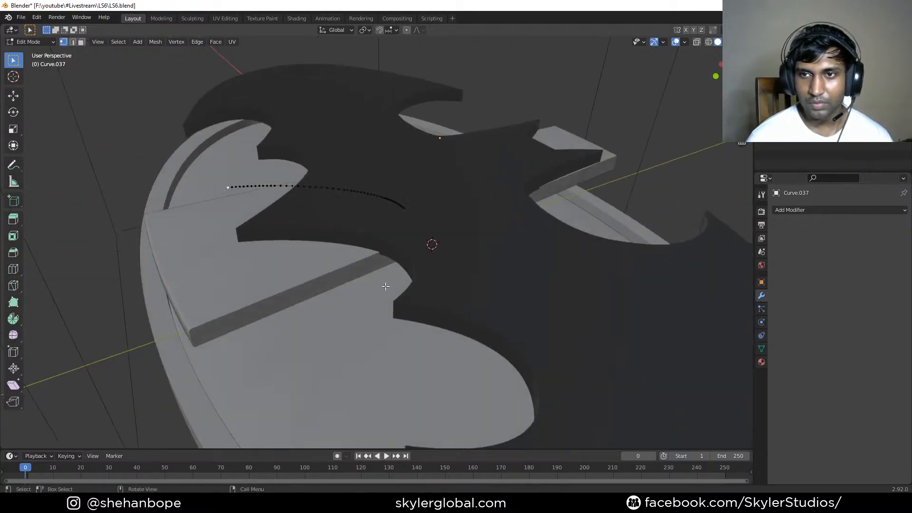
pyautogui.moveTo(404, 231); pyautogui.dragTo(407, 276, button='middle')
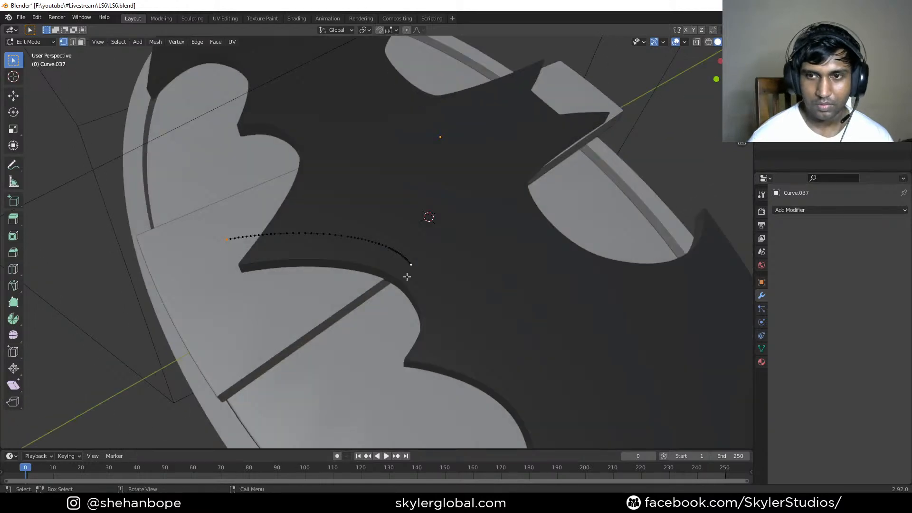
pyautogui.press('KP_7')
pyautogui.press('e')
pyautogui.rightClick(505, 386)
pyautogui.press('s')
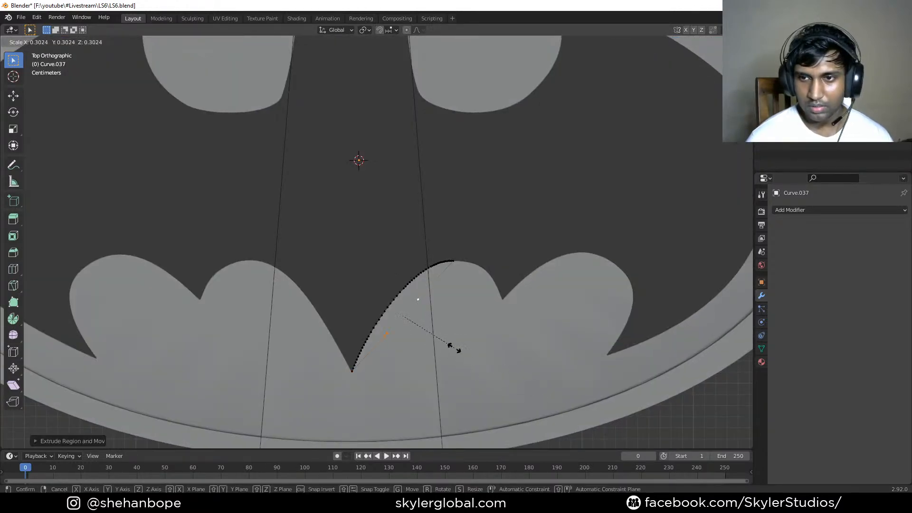
pyautogui.click(455, 348)
pyautogui.press('m')
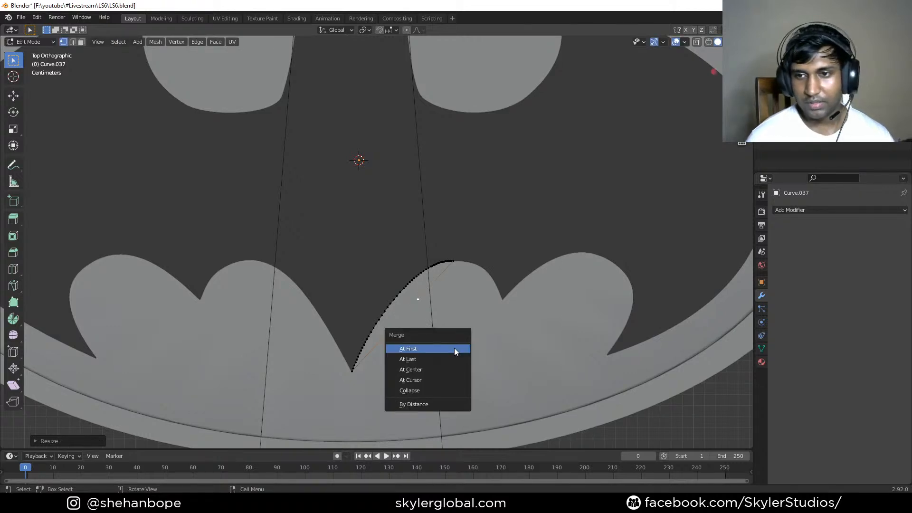
pyautogui.click(454, 348)
# - Move the merged vertex outward to form a roughly square corner between the curve's two ends
pyautogui.keyDown('shift'); pyautogui.moveTo(454, 347); pyautogui.dragTo(385, 281, button='middle'); pyautogui.keyUp('shift')
pyautogui.press('g')
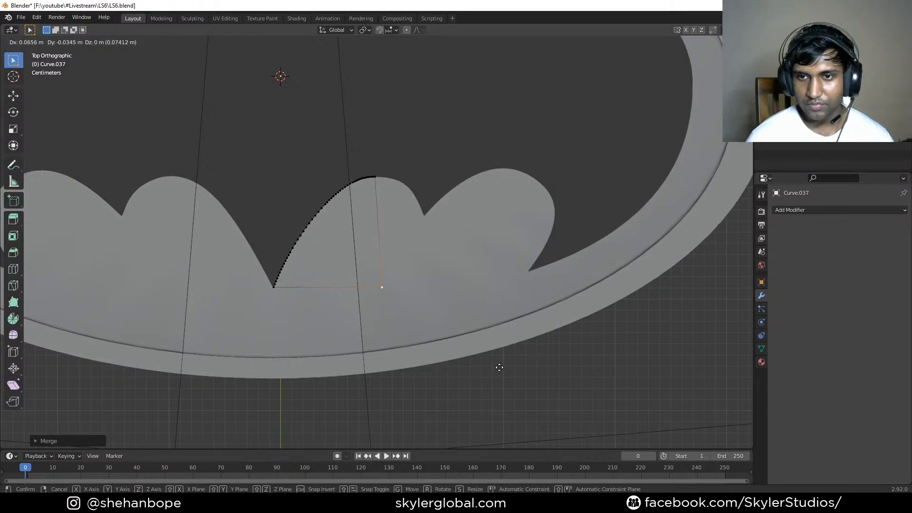
pyautogui.click(494, 366)
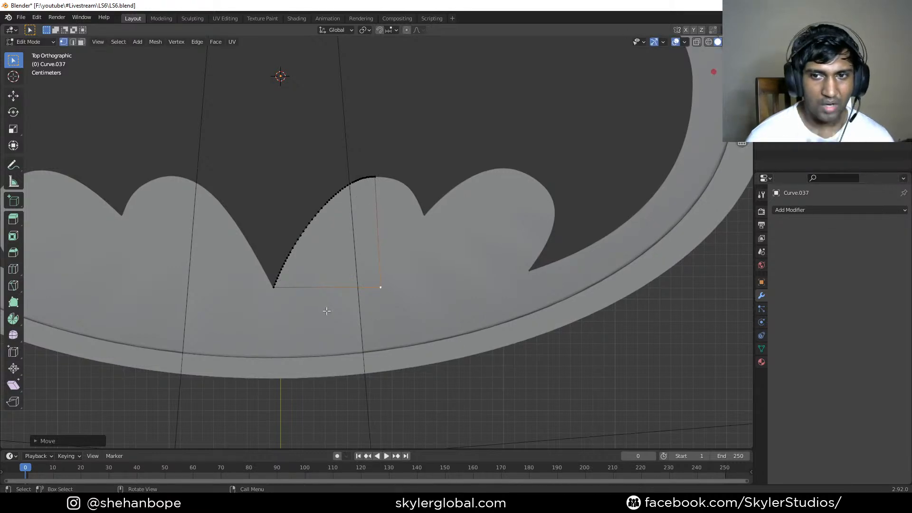
pyautogui.click(284, 297)
pyautogui.click(381, 297)
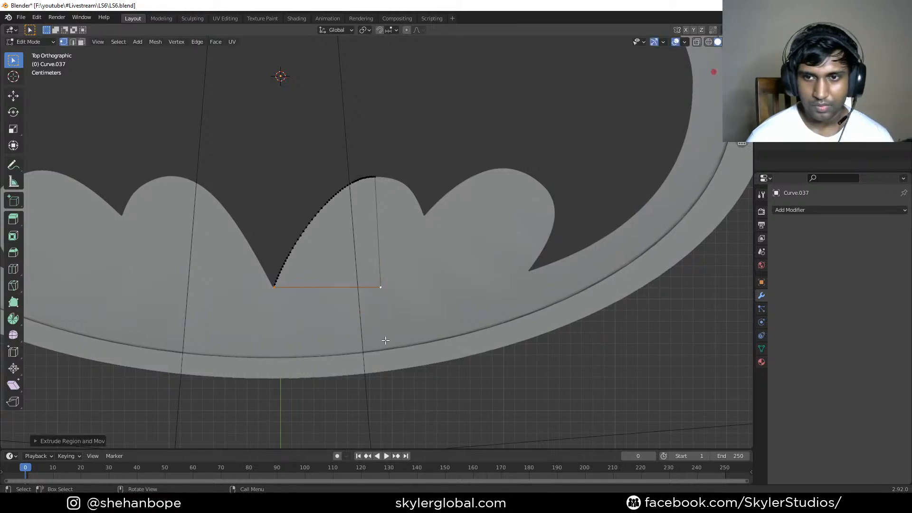
# - Select the whole closed outline and extrude it down along Z through the plate
pyautogui.moveTo(382, 327); pyautogui.dragTo(352, 191, button='middle')
pyautogui.moveTo(292, 159); pyautogui.dragTo(354, 171, button='middle')
pyautogui.hotkey('ctrl', 'l')
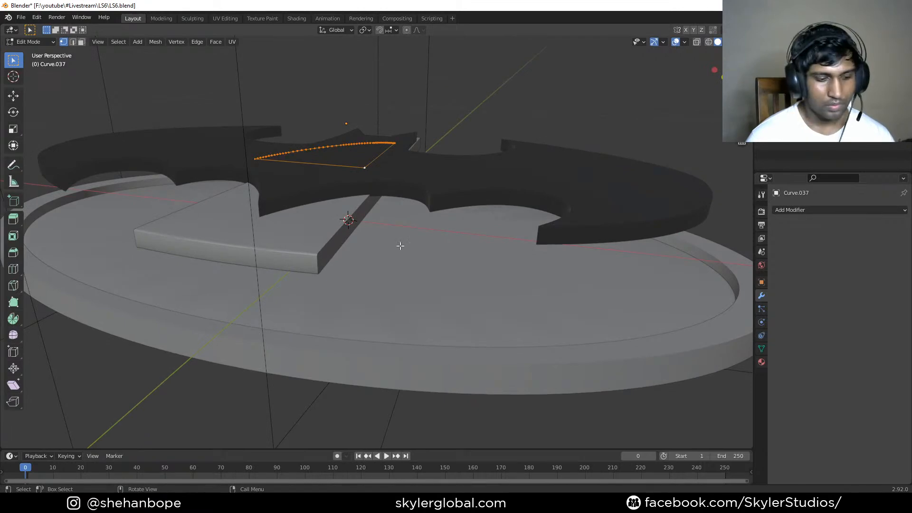
pyautogui.press('e')
pyautogui.press('z')
pyautogui.click(418, 365)
# - Fill both open ends of the extruded outline with faces to make a closed cutter solid
pyautogui.moveTo(418, 365); pyautogui.dragTo(370, 183, button='middle')
pyautogui.press('f')
pyautogui.moveTo(374, 228); pyautogui.dragTo(363, 264, button='middle')
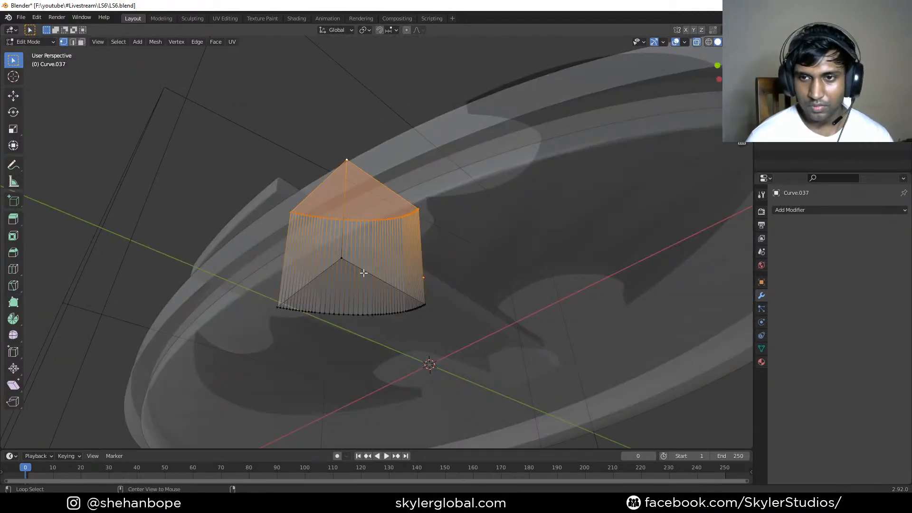
pyautogui.hotkey('alt', 'a')
pyautogui.keyDown('alt'); pyautogui.click(345, 261); pyautogui.keyUp('alt')
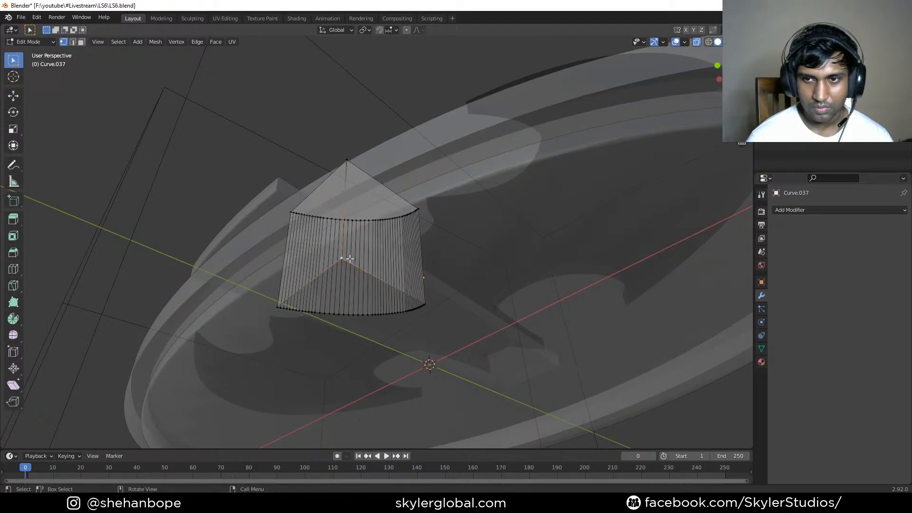
pyautogui.moveTo(345, 260); pyautogui.dragTo(369, 282, button='middle')
pyautogui.keyDown('alt'); pyautogui.click(400, 306); pyautogui.keyUp('alt')
pyautogui.keyDown('alt'); pyautogui.click(394, 308); pyautogui.keyUp('alt')
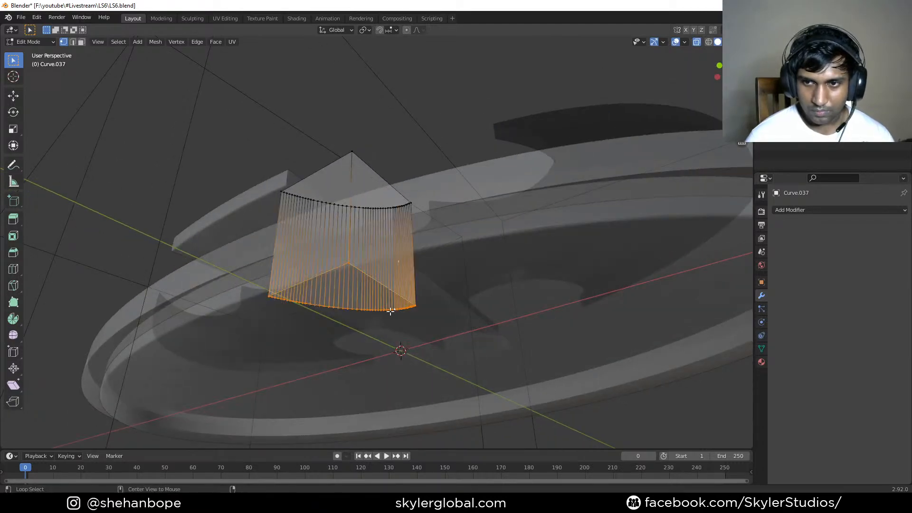
pyautogui.press('f')
pyautogui.moveTo(375, 194); pyautogui.dragTo(399, 263, button='middle')
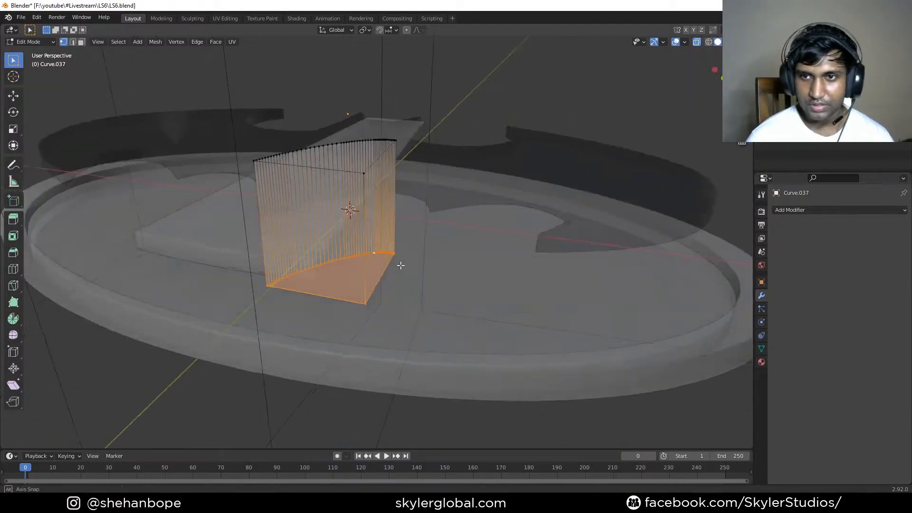
# - Try moving the cutter's flat front face along Y past the plate's rim, and undo that move
pyautogui.press('Tab')
pyautogui.moveTo(364, 197); pyautogui.dragTo(381, 273, button='middle')
pyautogui.press('Tab')
pyautogui.press('KP_7')
pyautogui.press('g')
pyautogui.press('z')
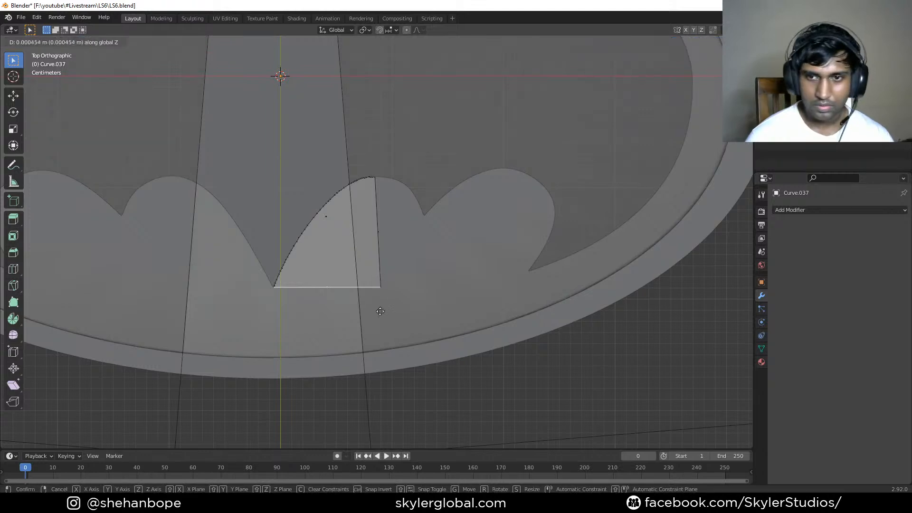
pyautogui.rightClick(381, 316)
pyautogui.press('g')
pyautogui.press('y')
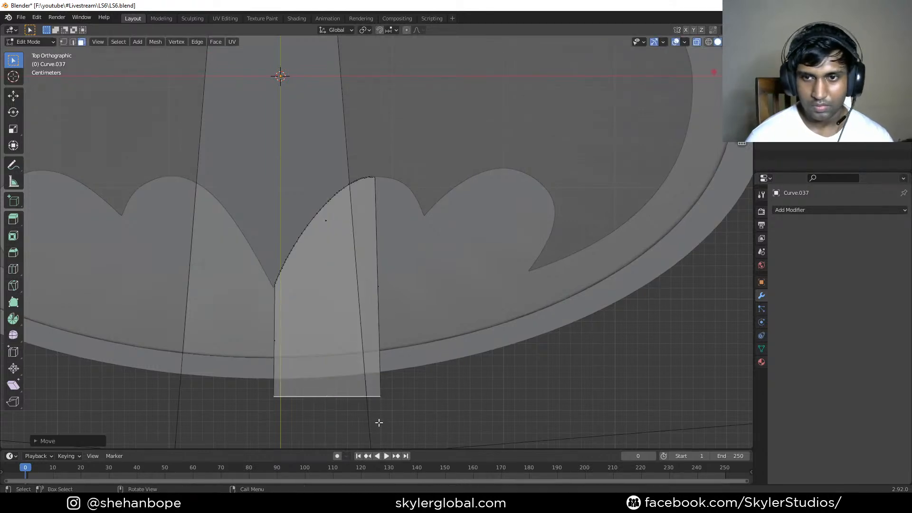
pyautogui.click(379, 424)
pyautogui.scroll(-2, 379, 365)
pyautogui.scroll(4, 373, 336)
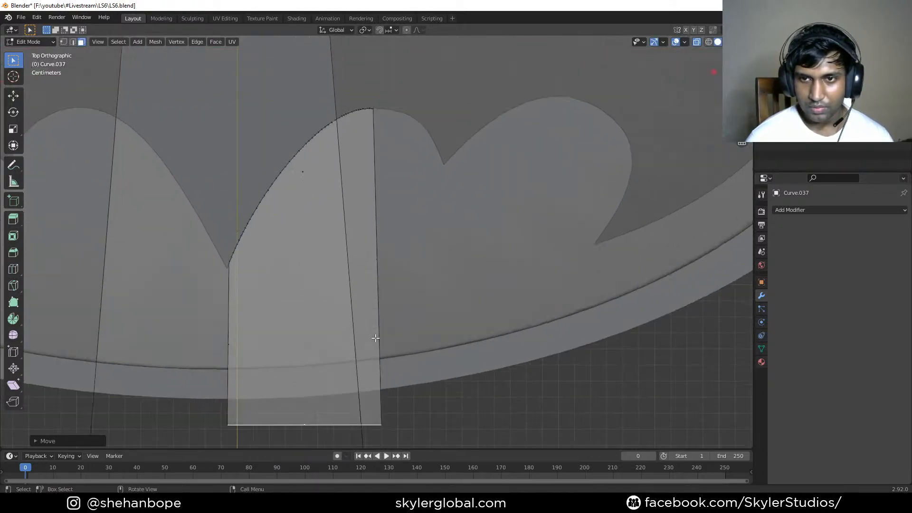
pyautogui.scroll(2, 352, 280)
pyautogui.hotkey('ctrl', 'z')
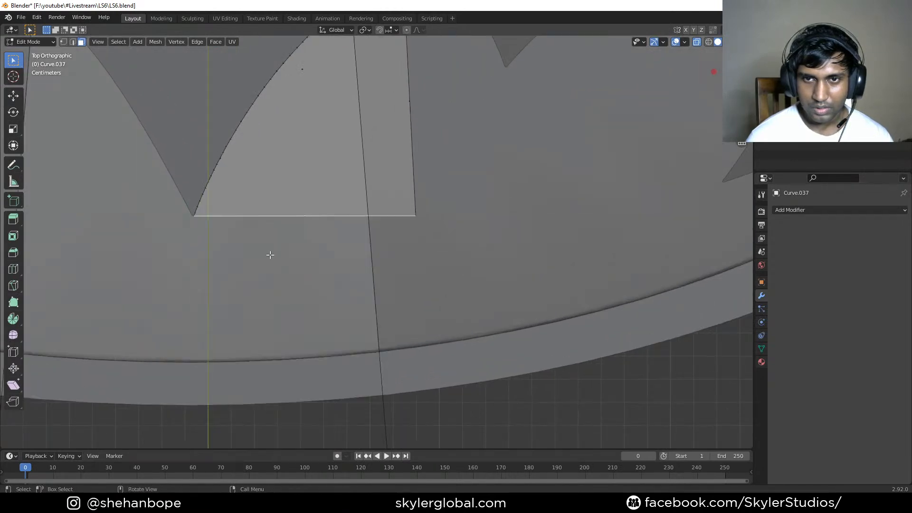
# - Extrude the cutter's flat front face along Y until it extends past the plate's outer rim
pyautogui.press('e')
pyautogui.rightClick(312, 277)
pyautogui.scroll(-2, 313, 275)
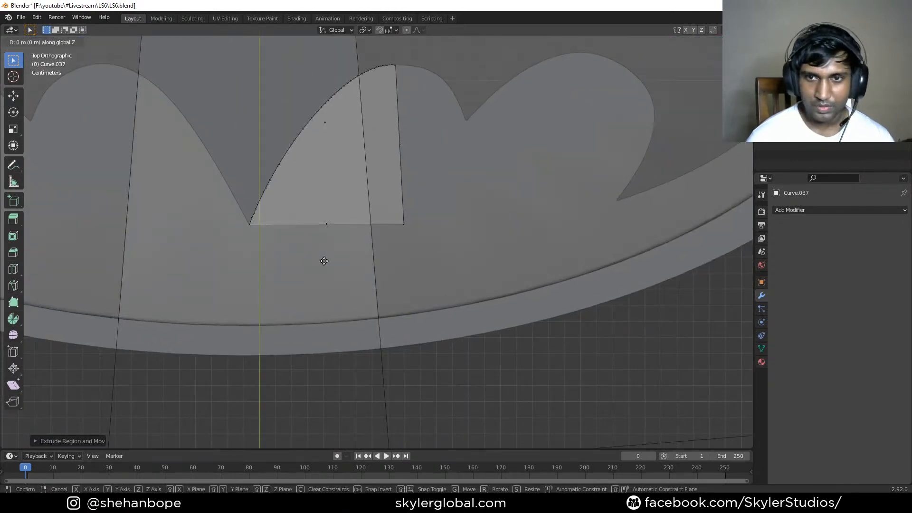
pyautogui.press('g')
pyautogui.press('y')
pyautogui.click(328, 386)
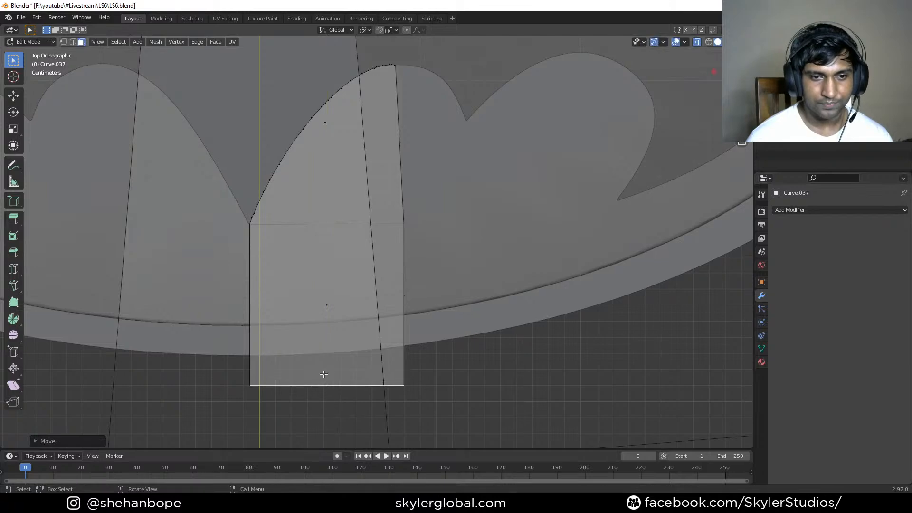
pyautogui.scroll(-2, 328, 375)
pyautogui.moveTo(328, 369); pyautogui.dragTo(626, 238, button='middle')
pyautogui.press('Tab')
# - Set the cutter object's viewport display to Wire and save the file
pyautogui.click(761, 349)
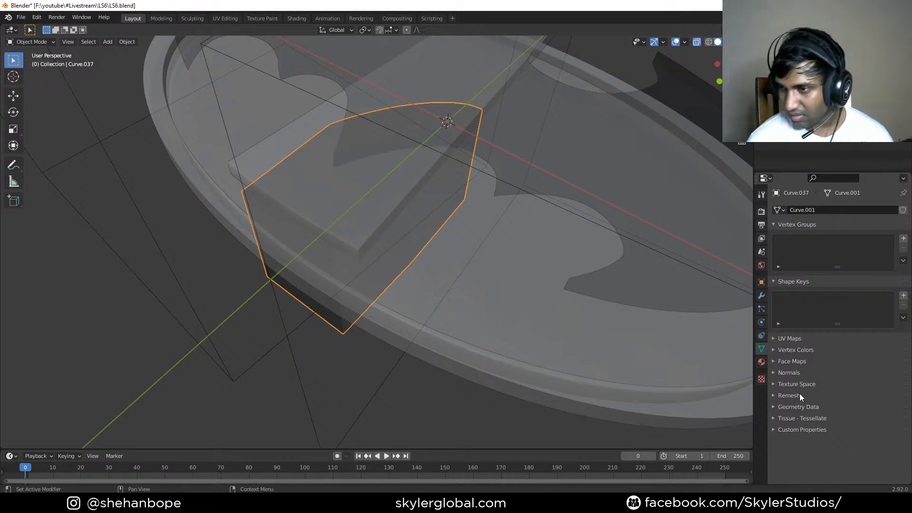
pyautogui.click(797, 373)
pyautogui.click(797, 373)
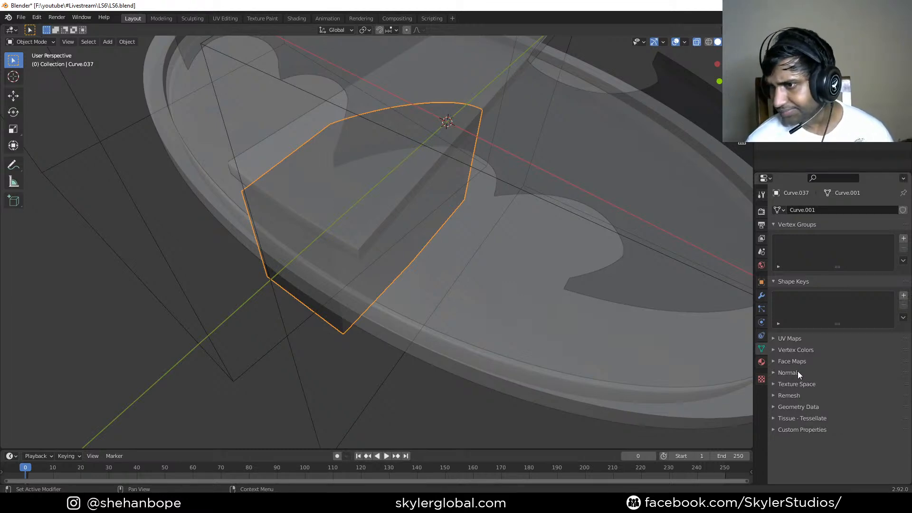
pyautogui.click(761, 282)
pyautogui.click(857, 457)
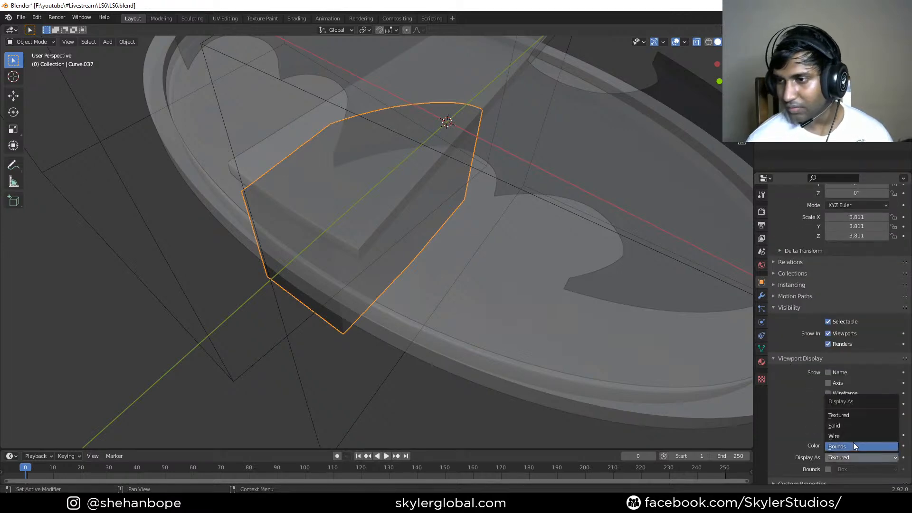
pyautogui.click(853, 435)
pyautogui.moveTo(471, 317); pyautogui.dragTo(363, 234, button='middle')
pyautogui.hotkey('ctrl', 's')
# - Add a third Boolean modifier, set to Difference, to the tapered block across the plate
pyautogui.click(362, 234)
pyautogui.click(290, 244)
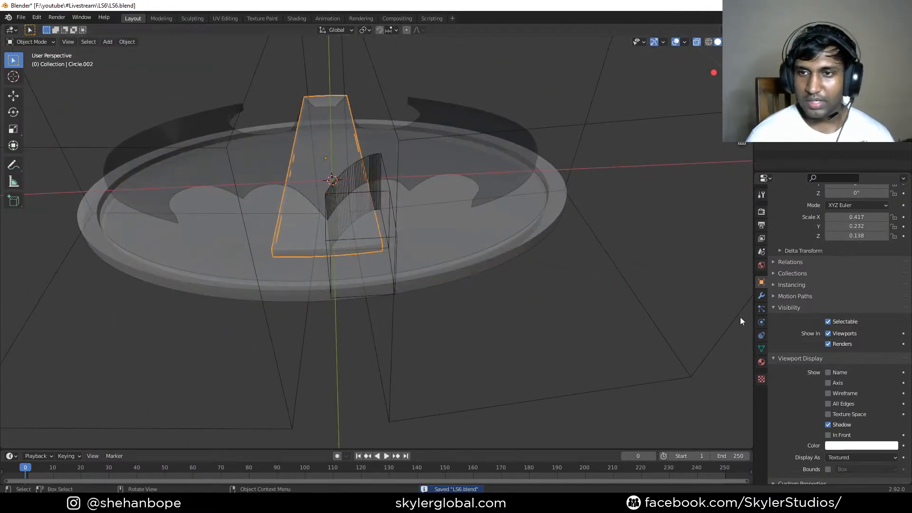
pyautogui.keyDown('shift'); pyautogui.moveTo(423, 196); pyautogui.dragTo(411, 335, button='middle'); pyautogui.keyUp('shift')
pyautogui.scroll(-3, 334, 276)
pyautogui.click(761, 295)
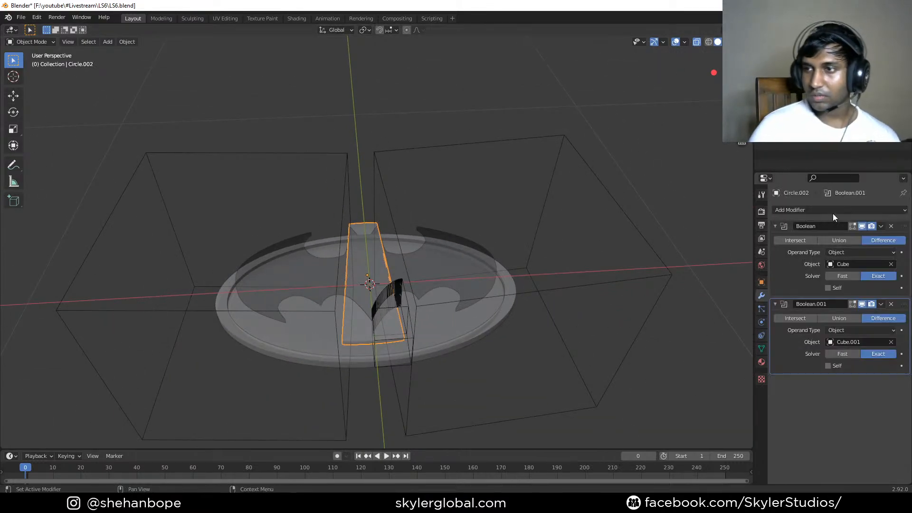
pyautogui.click(836, 207)
pyautogui.click(744, 257)
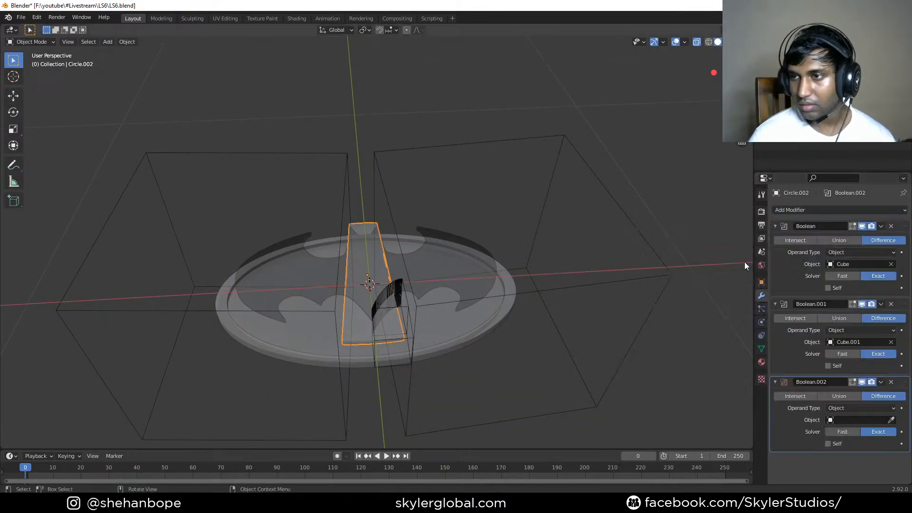
pyautogui.click(882, 420)
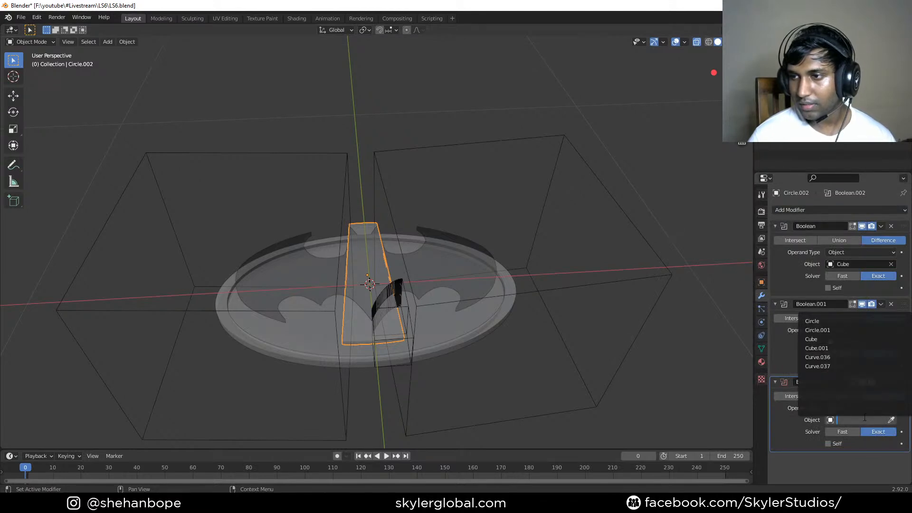
# - Select the curved wireframe cutter and rename it "Boolean 3"
pyautogui.click(388, 286)
pyautogui.click(389, 284)
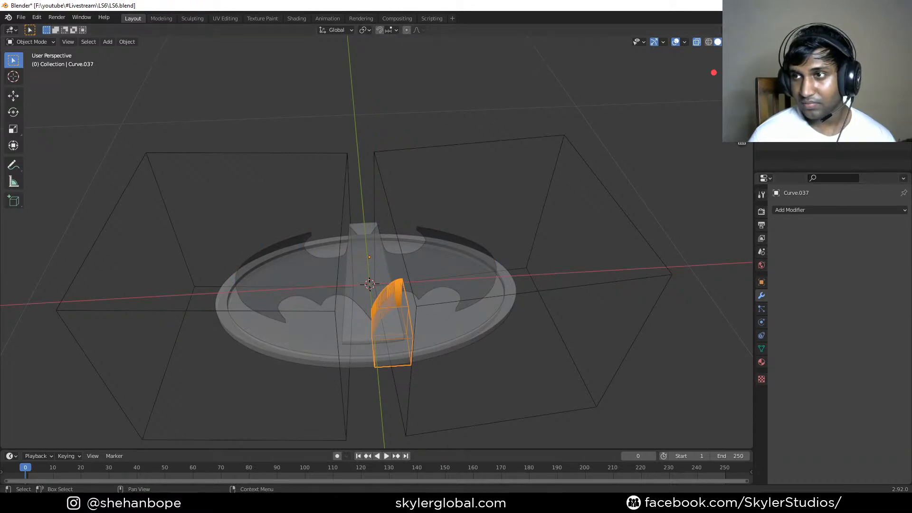
pyautogui.click(767, 51)
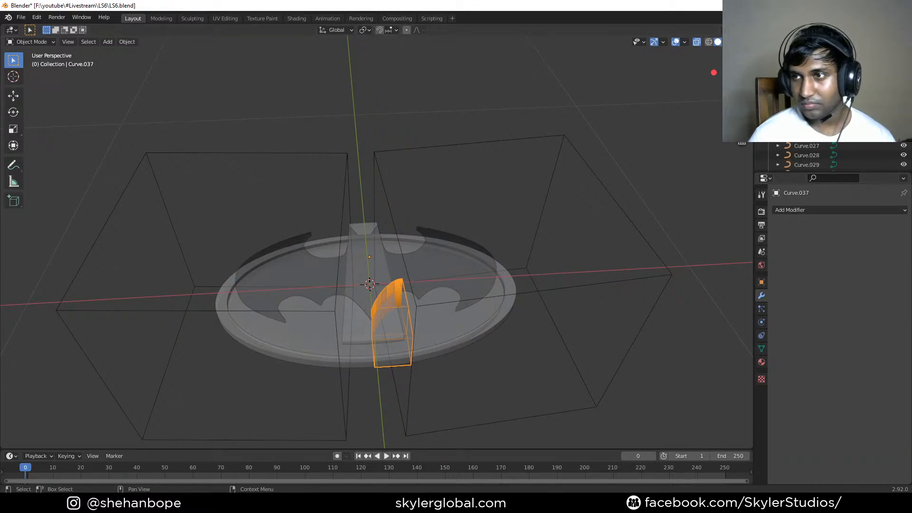
pyautogui.scroll(-5, 837, 151)
pyautogui.click(790, 145)
pyautogui.moveTo(790, 147); pyautogui.dragTo(794, 157)
pyautogui.scroll(3, 798, 157)
pyautogui.click(768, 49)
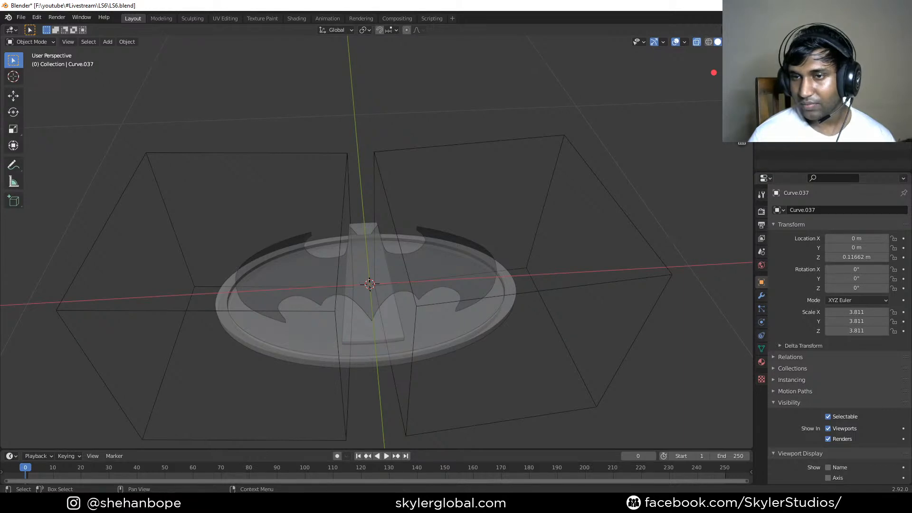
pyautogui.hotkey('ctrl', 'z')
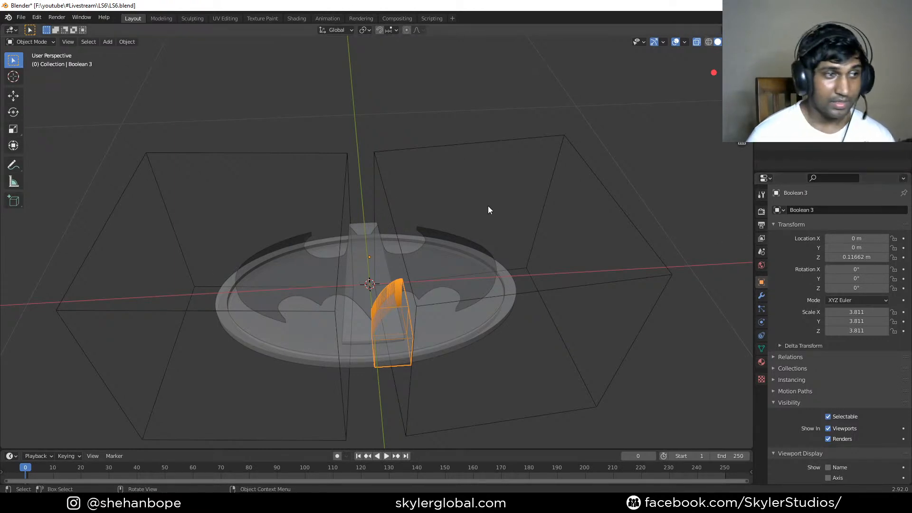
# - Assign "Boolean 3" as the cutting object of the tapered block's third Boolean modifier
pyautogui.moveTo(483, 241); pyautogui.dragTo(424, 247, button='middle')
pyautogui.click(423, 247)
pyautogui.click(358, 260)
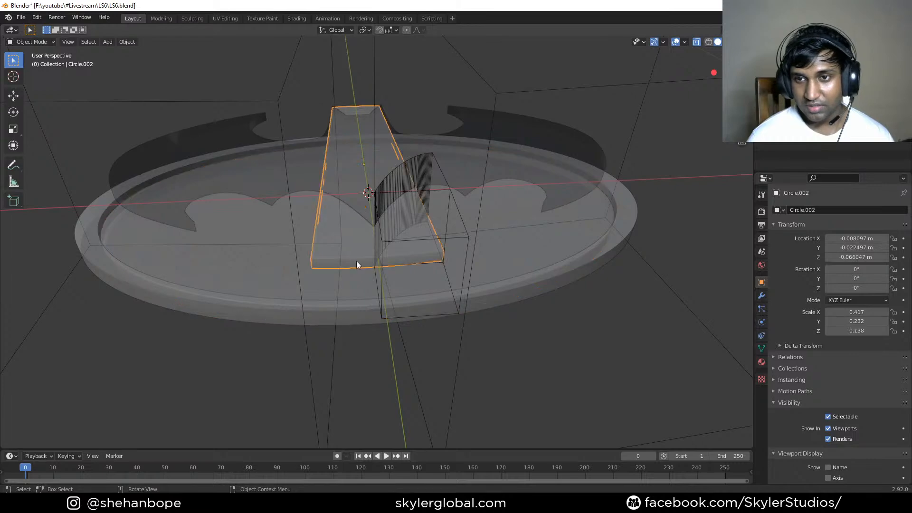
pyautogui.moveTo(488, 263)
pyautogui.mouseDown(button='middle')
pyautogui.moveTo(524, 254)
pyautogui.moveTo(472, 244)
pyautogui.moveTo(478, 256)
pyautogui.mouseUp(button='middle')
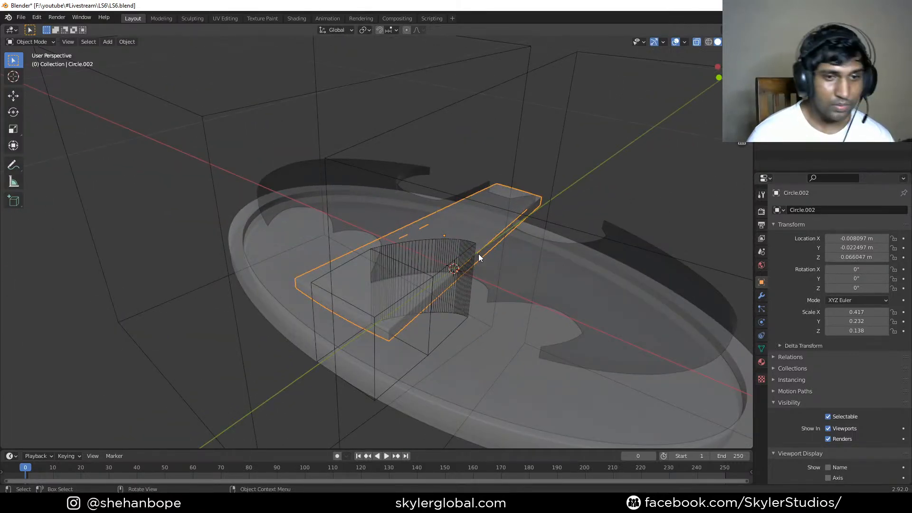
pyautogui.moveTo(477, 259); pyautogui.dragTo(536, 257, button='middle')
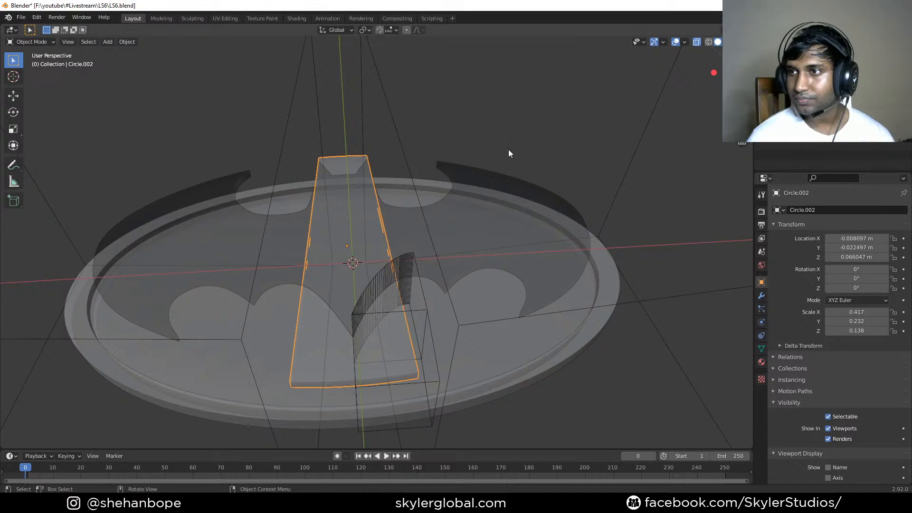
pyautogui.moveTo(454, 246); pyautogui.dragTo(482, 299, button='middle')
pyautogui.click(360, 279)
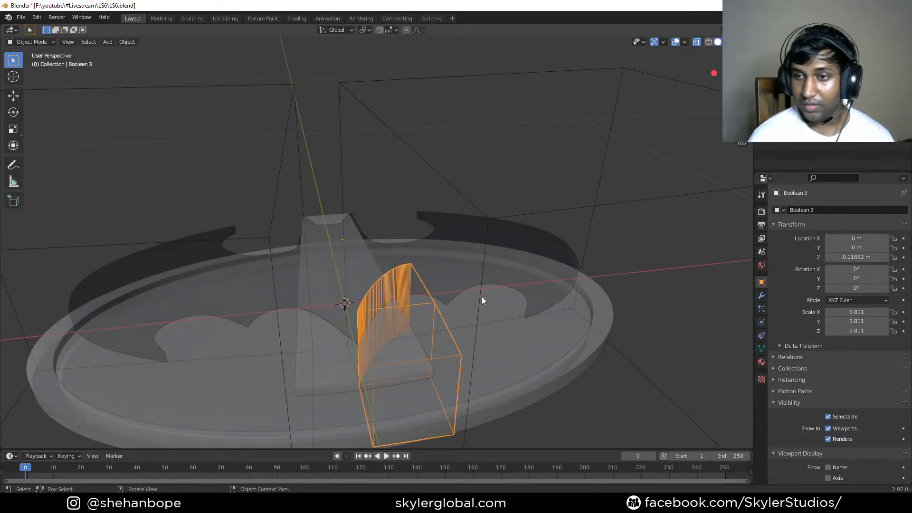
pyautogui.click(355, 369)
pyautogui.click(364, 372)
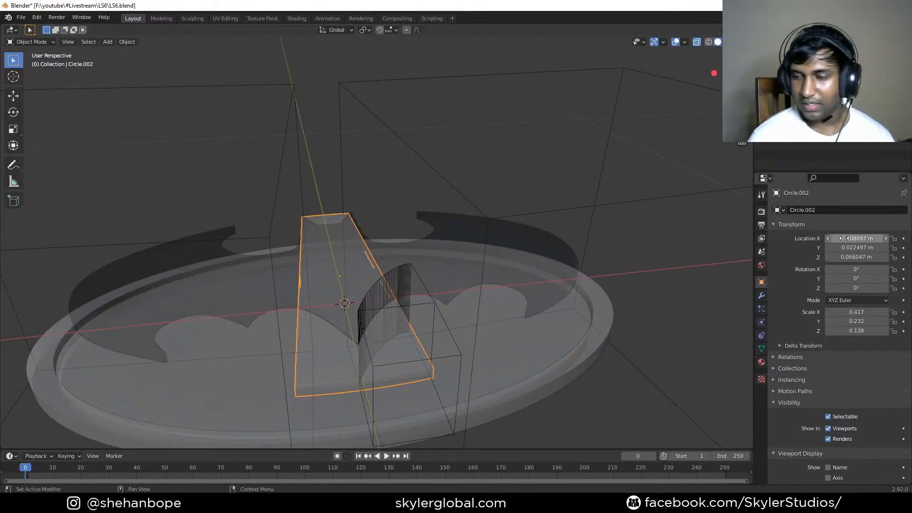
pyautogui.click(761, 295)
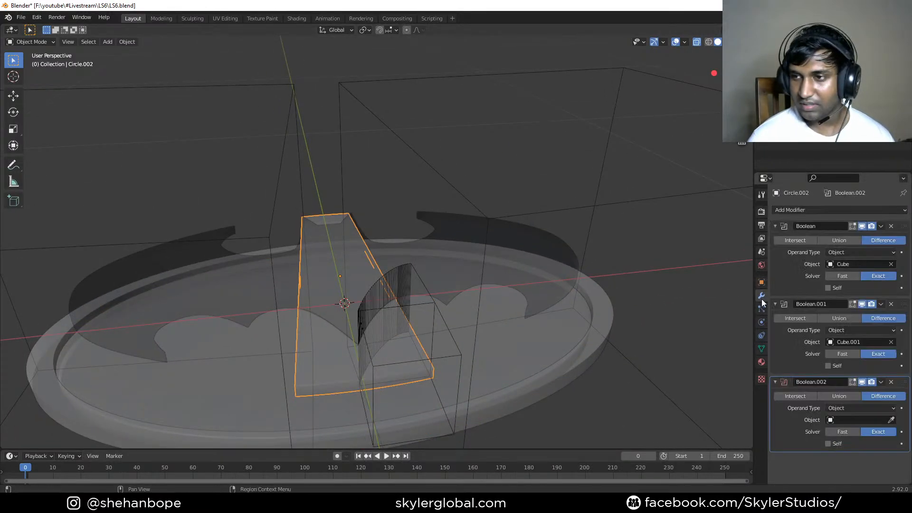
pyautogui.click(828, 210)
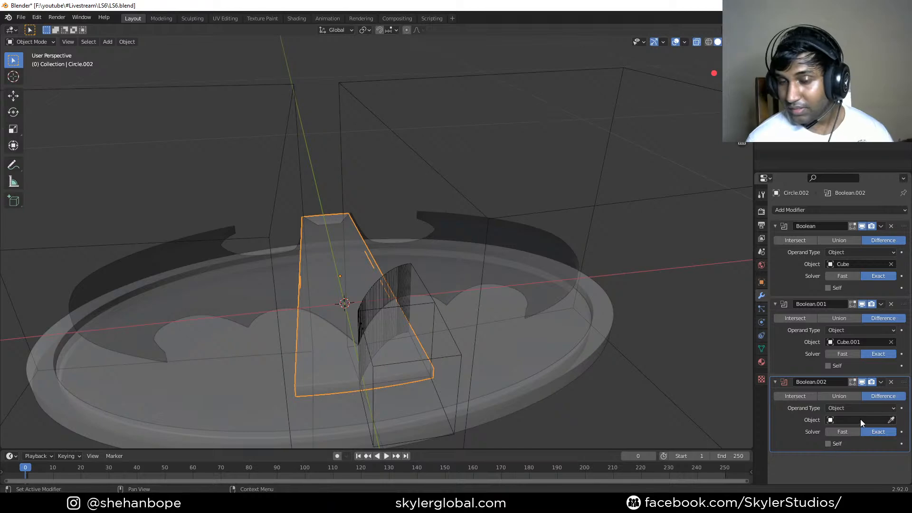
pyautogui.click(861, 420)
pyautogui.click(836, 321)
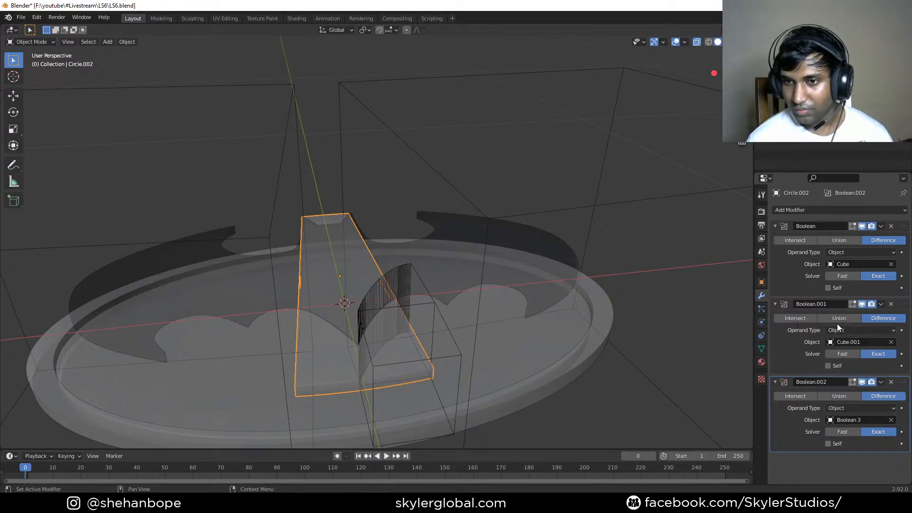
pyautogui.moveTo(537, 350); pyautogui.dragTo(512, 306, button='middle')
pyautogui.press('KP_7')
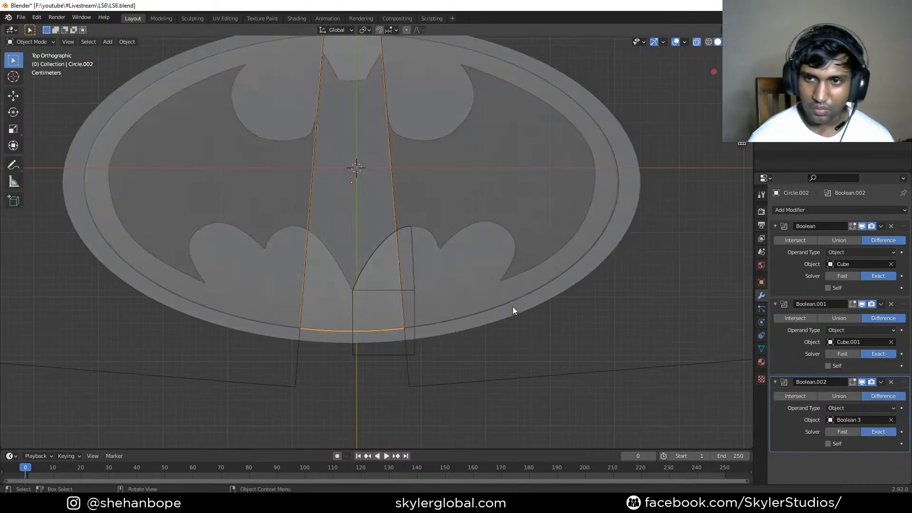
pyautogui.press('g')
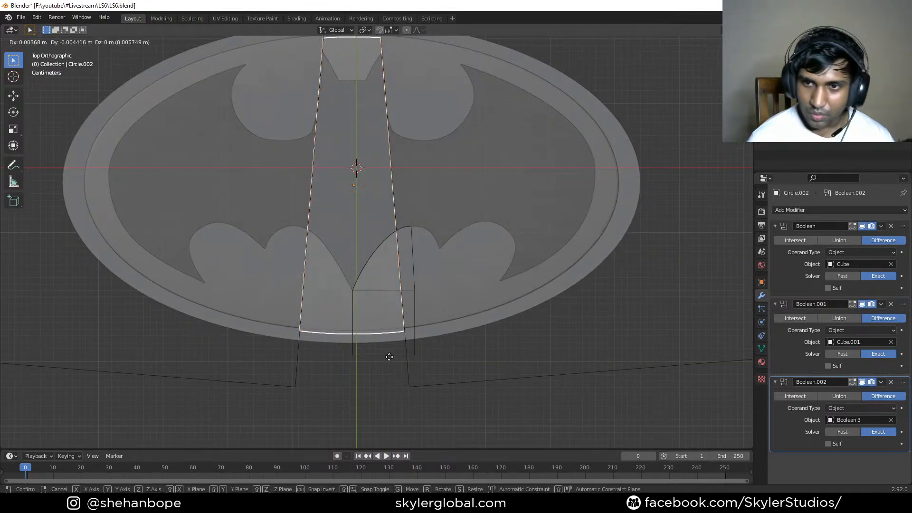
pyautogui.rightClick(390, 357)
pyautogui.click(384, 292)
pyautogui.press('g')
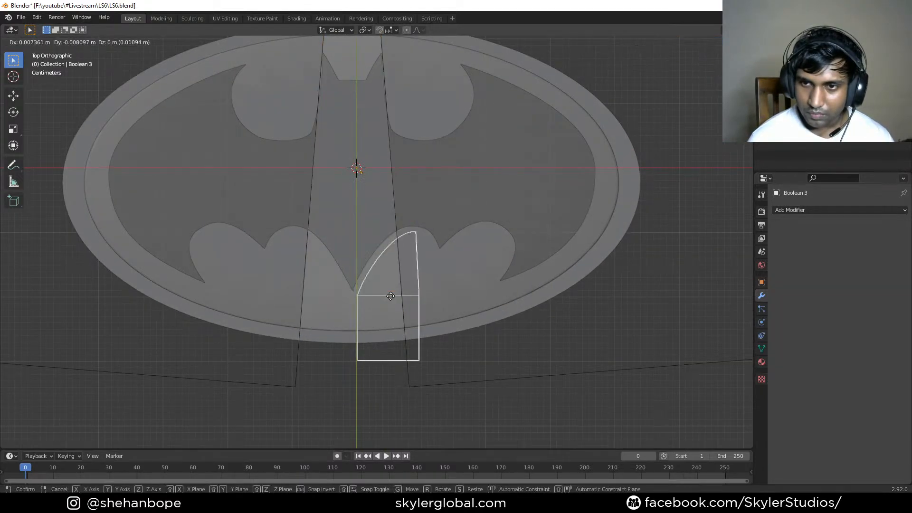
pyautogui.rightClick(343, 371)
pyautogui.moveTo(343, 370); pyautogui.dragTo(378, 298, button='middle')
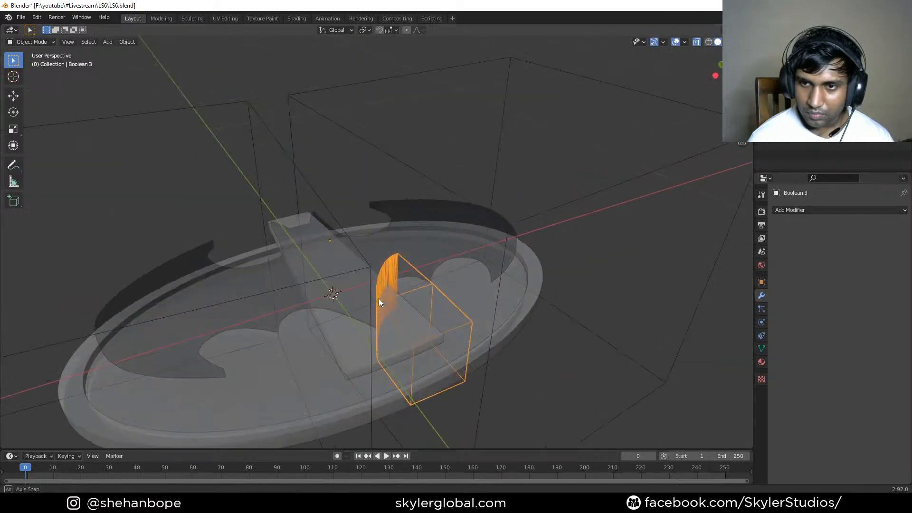
pyautogui.click(389, 355)
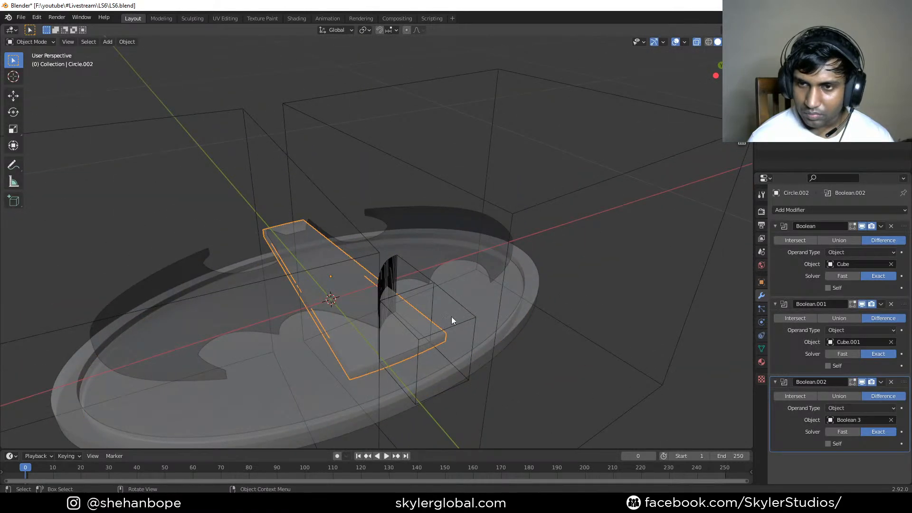
pyautogui.click(460, 369)
pyautogui.moveTo(460, 368); pyautogui.dragTo(522, 358, button='middle')
pyautogui.press('g')
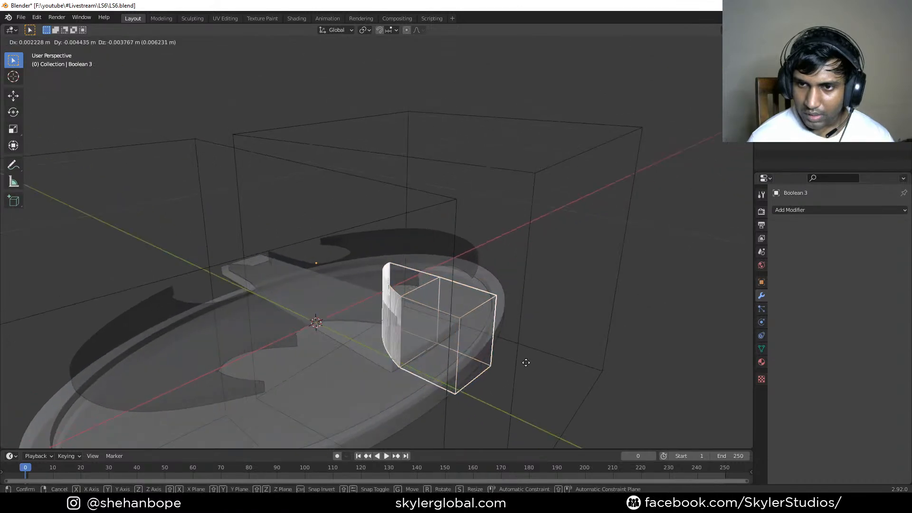
pyautogui.rightClick(561, 363)
pyautogui.moveTo(576, 343); pyautogui.dragTo(497, 366, button='middle')
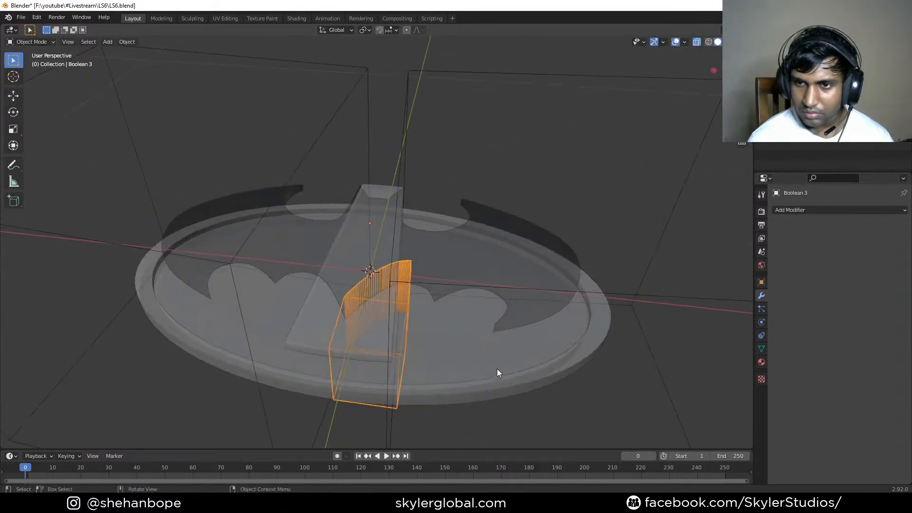
# - Try the Union, Difference and Intersect operations on the tapered block's third Boolean modifier, ending on Union
pyautogui.scroll(-2, 382, 298)
pyautogui.moveTo(384, 301); pyautogui.dragTo(417, 305, button='middle')
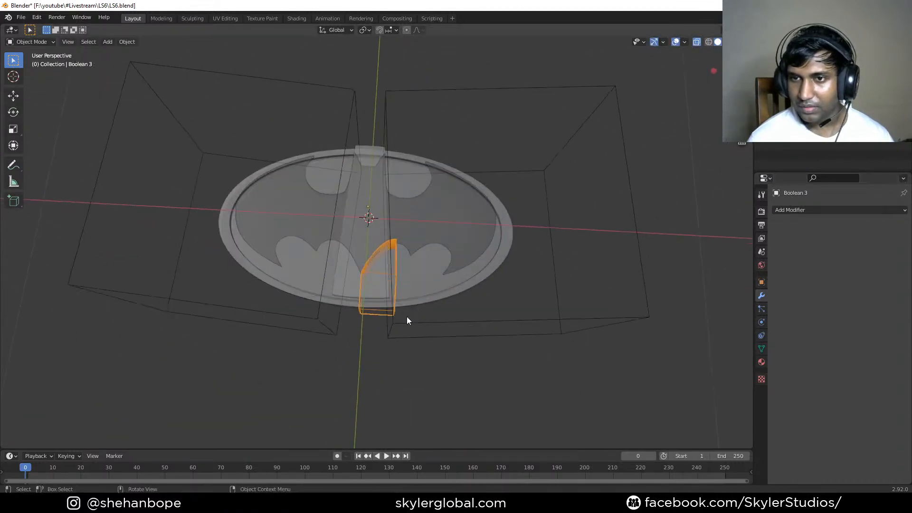
pyautogui.scroll(3, 394, 291)
pyautogui.scroll(-2, 555, 256)
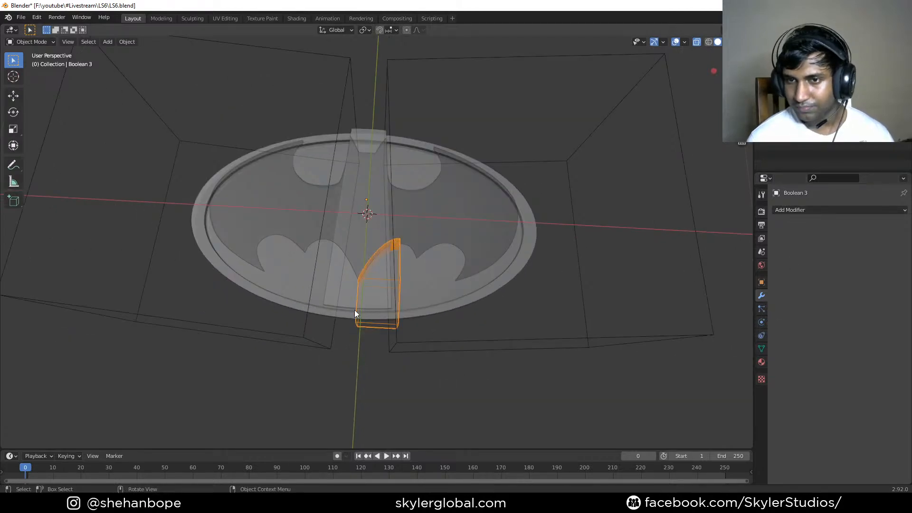
pyautogui.click(343, 306)
pyautogui.click(343, 303)
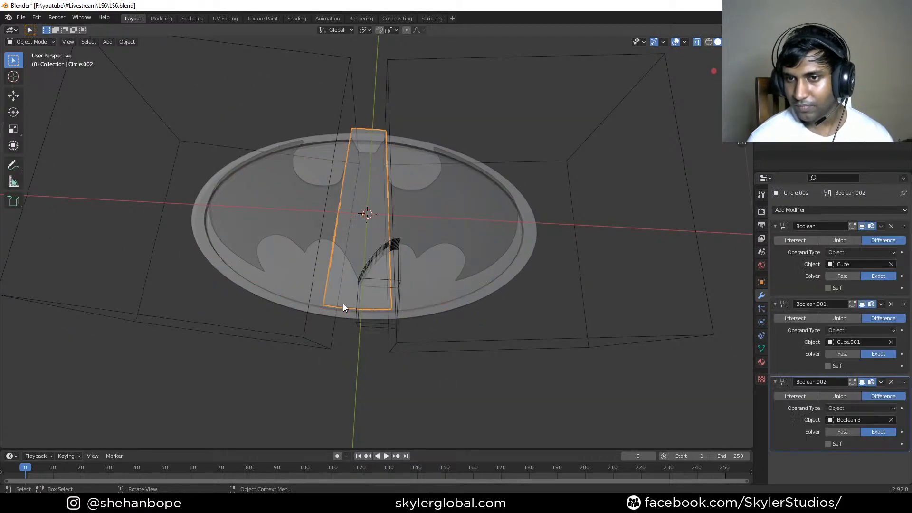
pyautogui.click(842, 397)
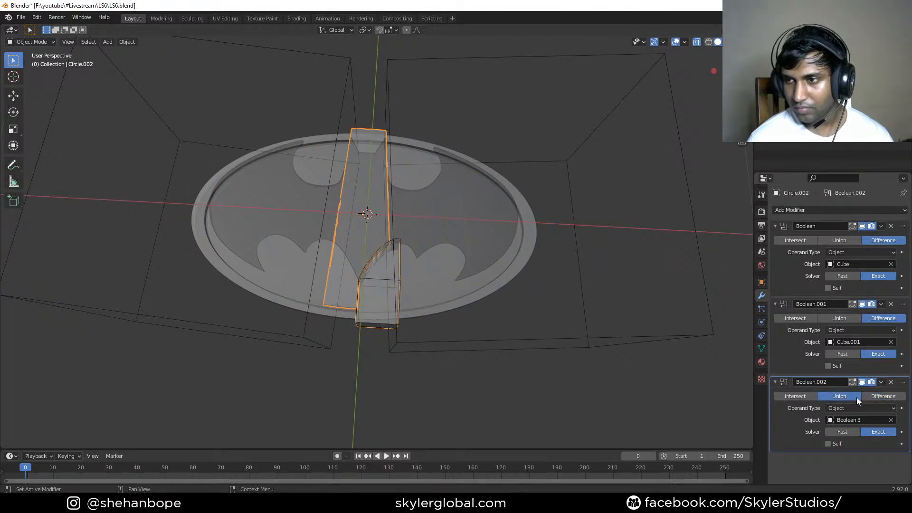
pyautogui.click(876, 398)
pyautogui.click(809, 395)
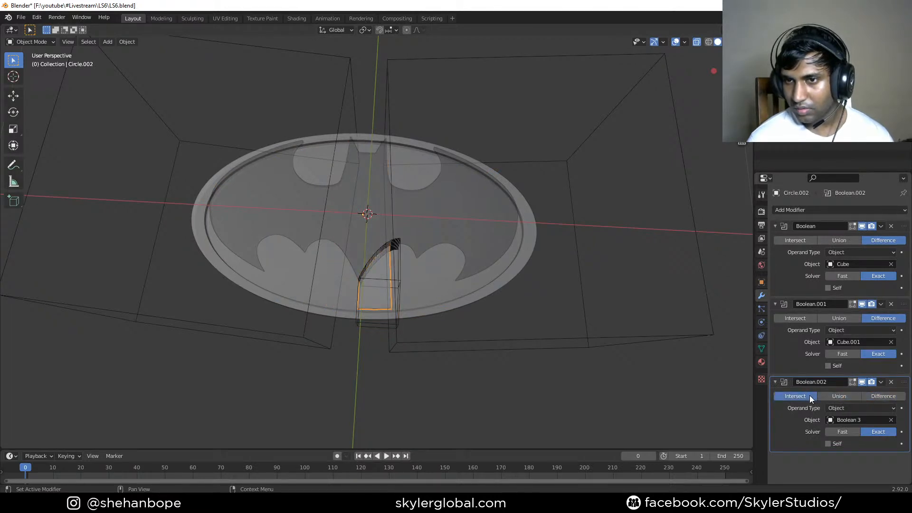
pyautogui.click(836, 394)
# - Examine how the block and the curved cutter join with the viewport overlays hidden, and restore the overlays
pyautogui.moveTo(386, 294); pyautogui.dragTo(428, 301, button='middle')
pyautogui.click(465, 226)
pyautogui.click(675, 42)
pyautogui.moveTo(508, 194); pyautogui.dragTo(408, 280, button='middle')
pyautogui.click(401, 270)
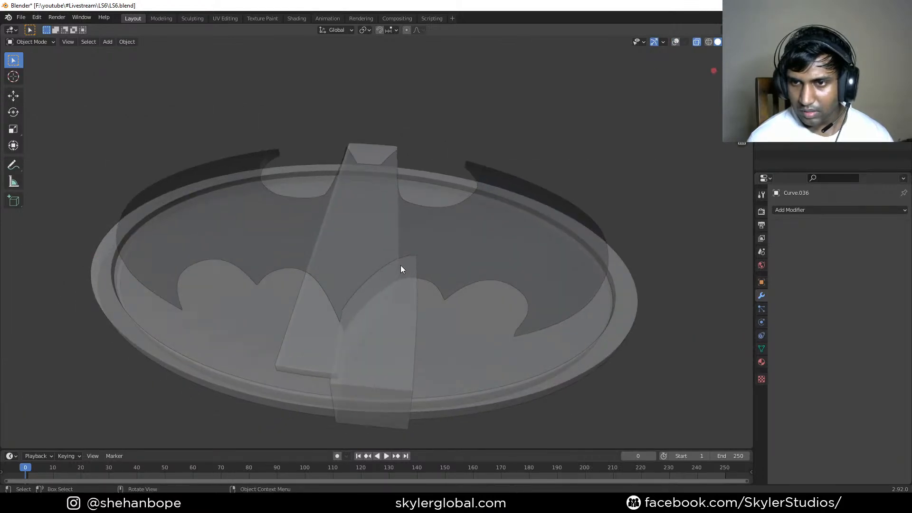
pyautogui.click(675, 42)
# - Set the tapered block's third Boolean modifier back to Difference
pyautogui.moveTo(530, 172); pyautogui.dragTo(414, 254, button='middle')
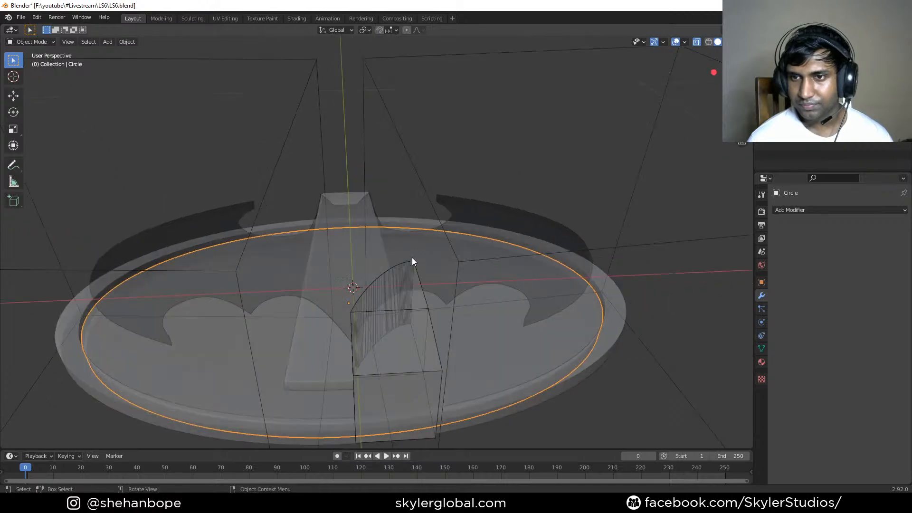
pyautogui.click(411, 260)
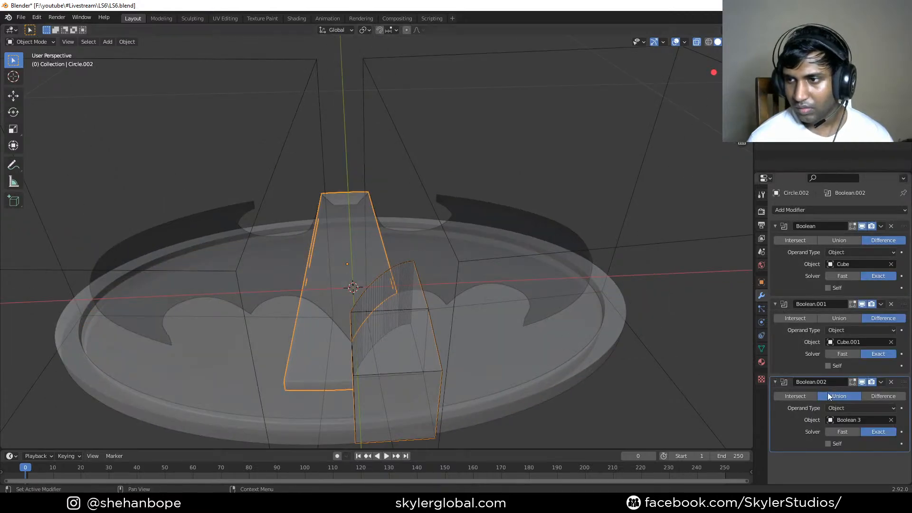
pyautogui.click(874, 396)
# - Try moving the curved cutter in top view so it sits within the width of the tapered block's wide end
pyautogui.moveTo(469, 352); pyautogui.dragTo(371, 304, button='middle')
pyautogui.click(369, 239)
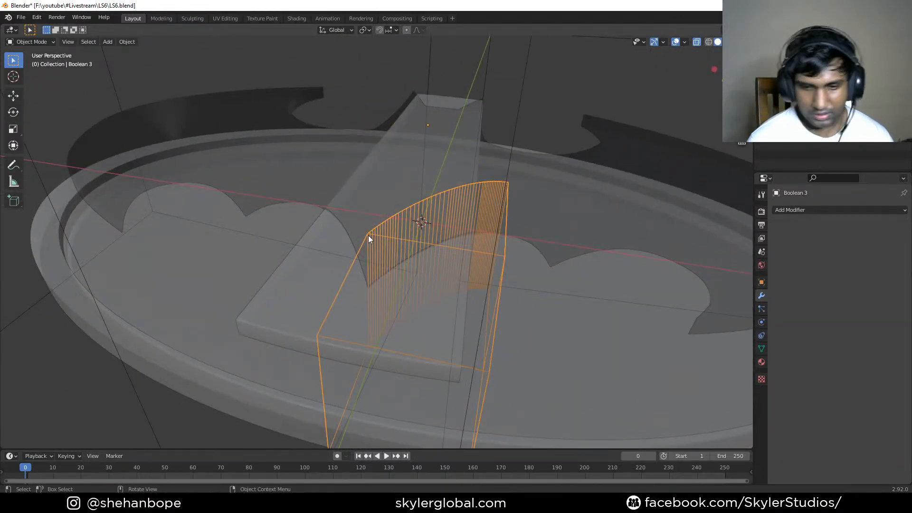
pyautogui.press('KP_7')
pyautogui.press('g')
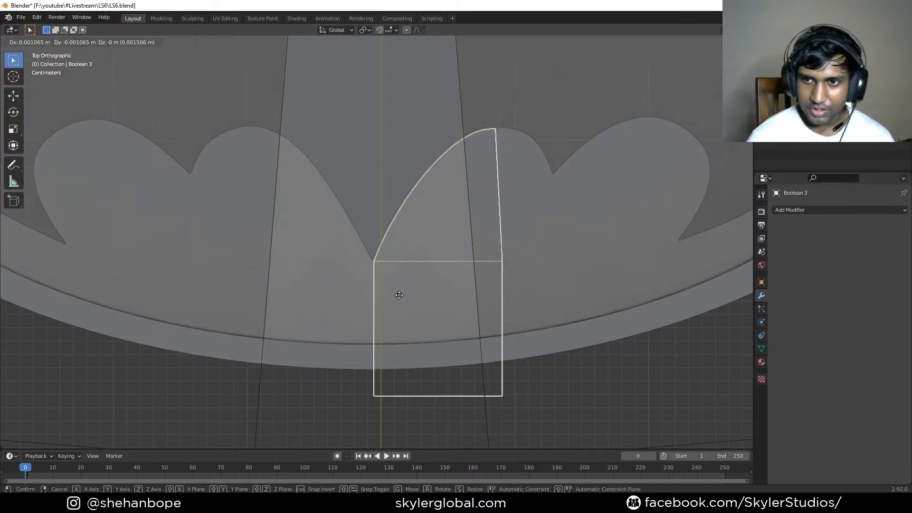
pyautogui.click(426, 309)
pyautogui.scroll(-4, 426, 308)
pyautogui.press('g')
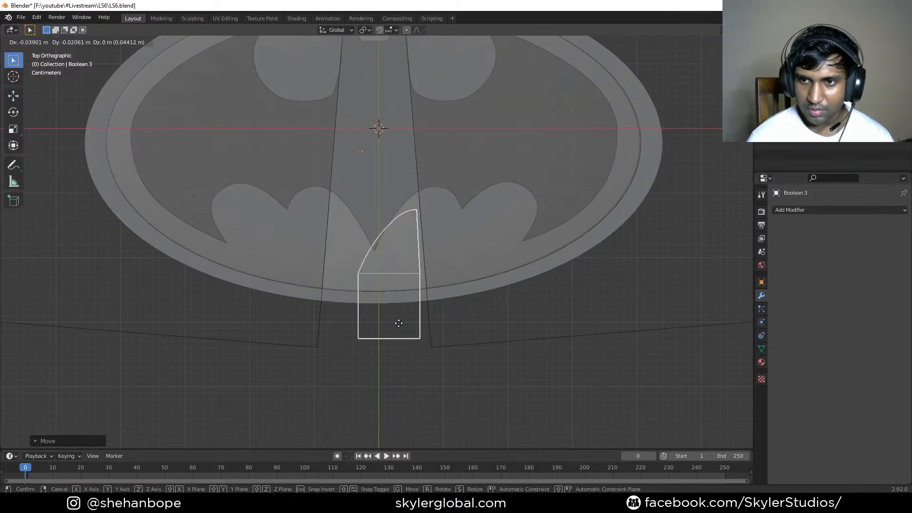
pyautogui.click(406, 347)
# - Try the Fast solver on the block's third Boolean modifier and check the cut from above
pyautogui.moveTo(457, 320); pyautogui.dragTo(464, 279, button='middle')
pyautogui.click(423, 273)
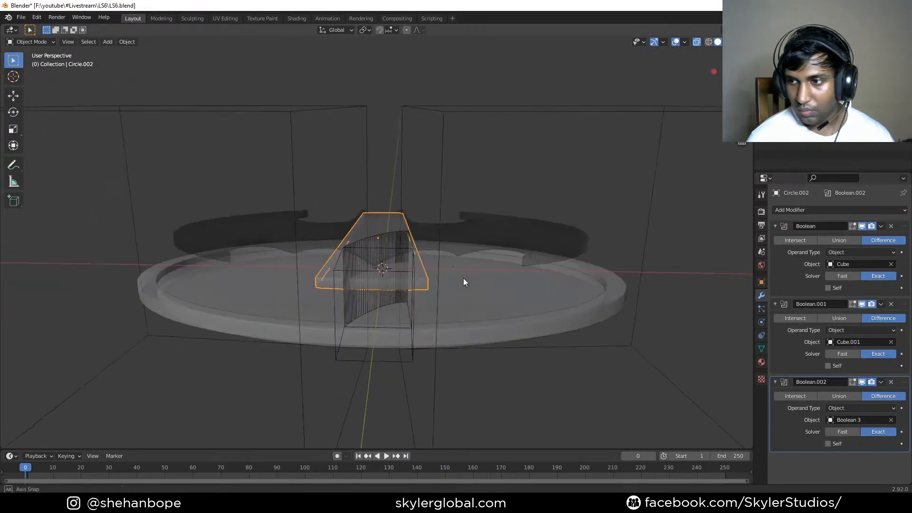
pyautogui.click(839, 432)
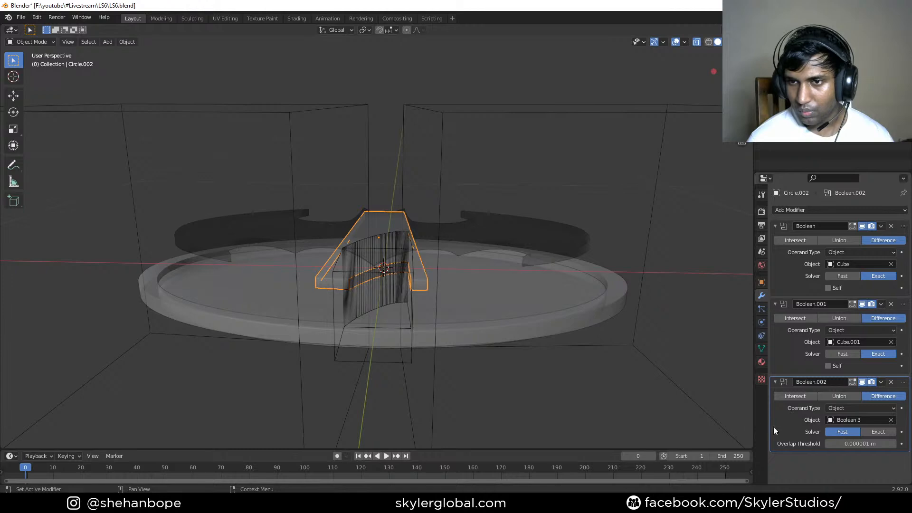
pyautogui.moveTo(545, 335); pyautogui.dragTo(331, 315, button='middle')
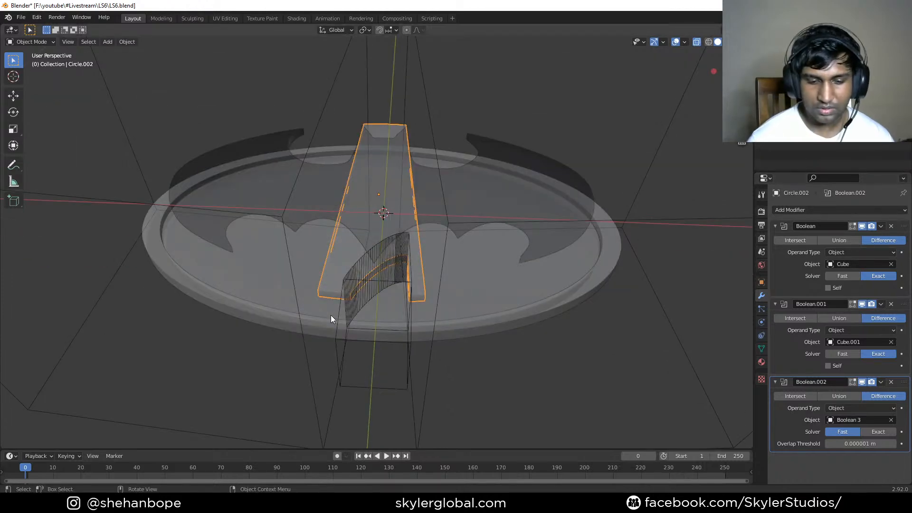
pyautogui.press('KP_7')
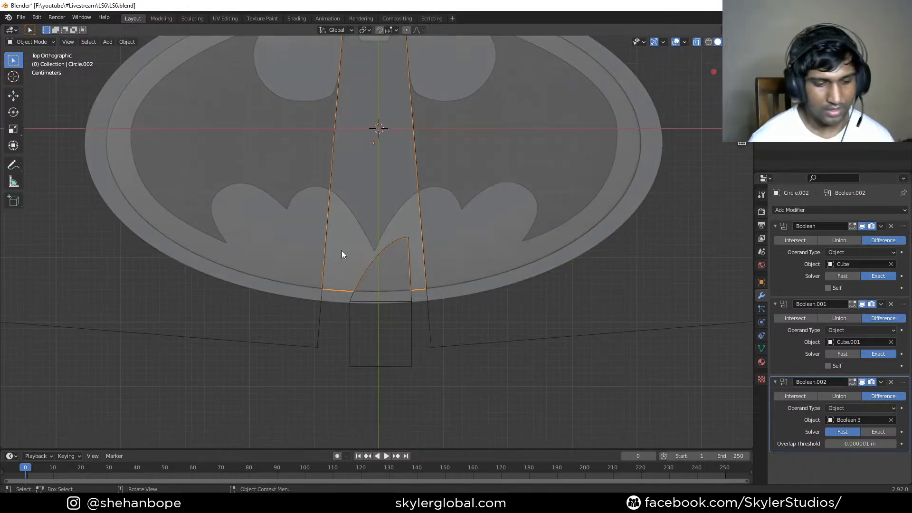
# - Undo the solver change and the moves of the curved cutter
pyautogui.hotkey('ctrl', 'z')
pyautogui.hotkey('ctrl', 'z')
pyautogui.hotkey('ctrl', 'z')
pyautogui.hotkey('ctrl', 'z')
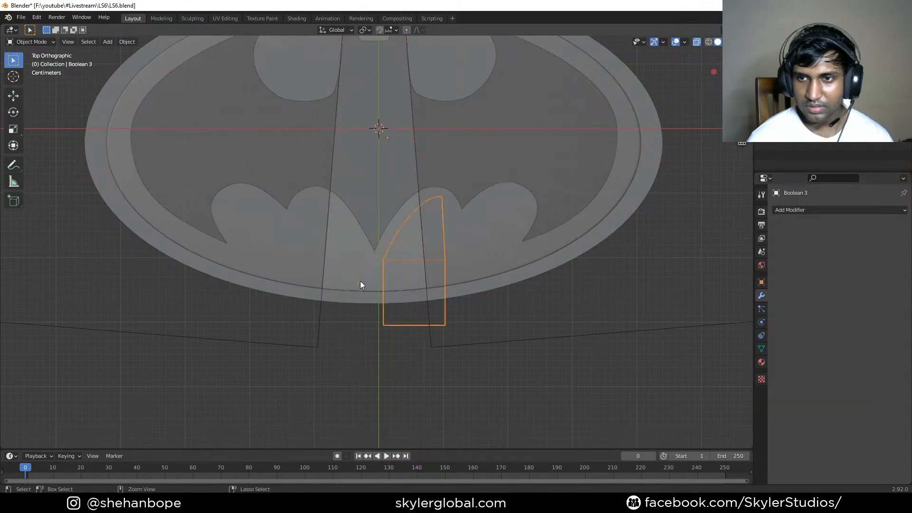
# - Set the solver of the tapered block's third Boolean modifier to Fast and check the trimmed edge from above
pyautogui.moveTo(403, 365); pyautogui.dragTo(401, 292, button='middle')
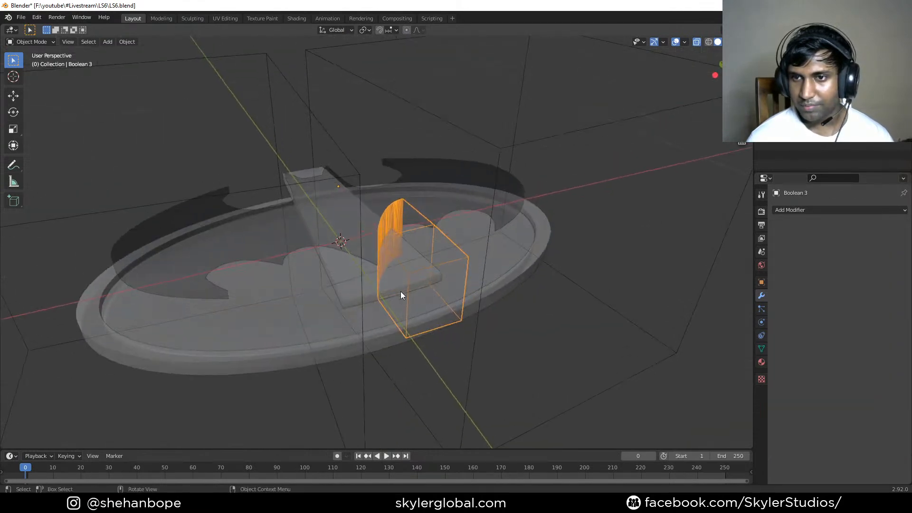
pyautogui.click(397, 286)
pyautogui.click(376, 289)
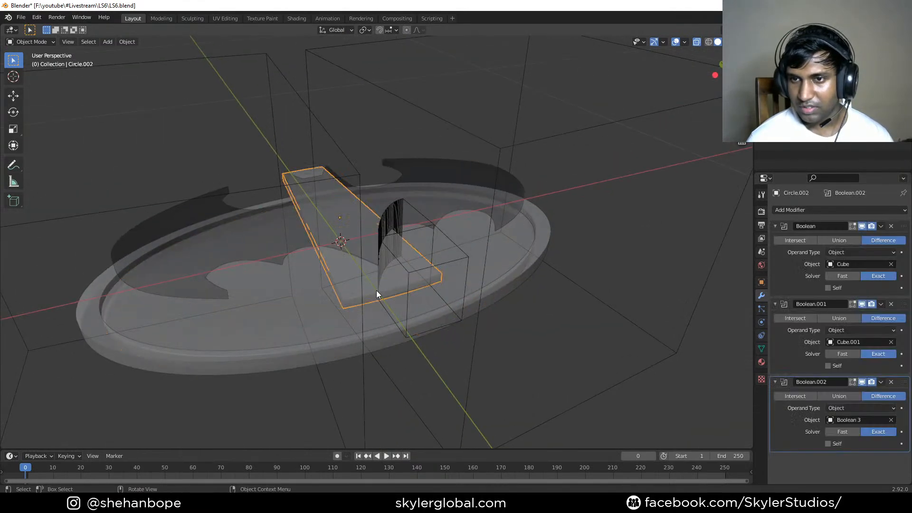
pyautogui.click(842, 431)
pyautogui.moveTo(569, 349); pyautogui.dragTo(429, 301, button='middle')
pyautogui.moveTo(229, 324); pyautogui.dragTo(381, 266, button='middle')
pyautogui.press('KP_7')
pyautogui.scroll(-2, 373, 259)
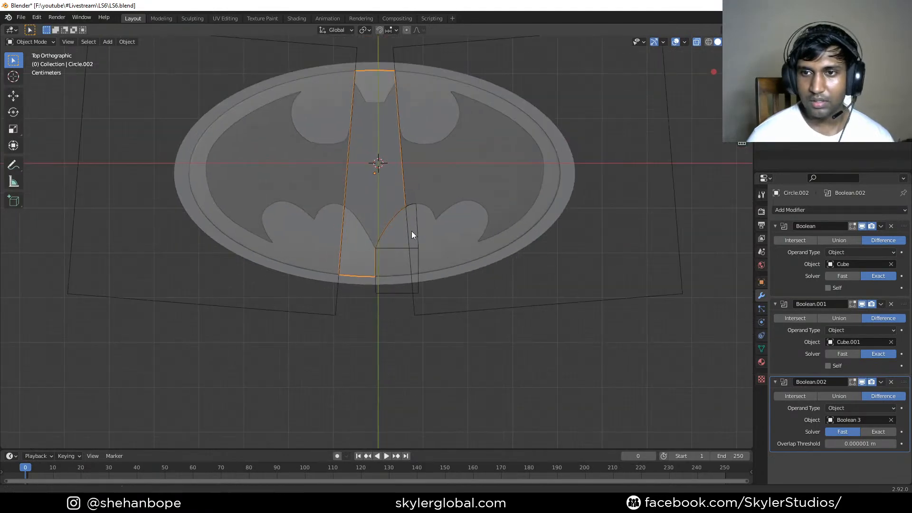
# - Select the upper-edge vertices of the bat emblem along the lower curve just left of its centre point
pyautogui.keyDown('shift'); pyautogui.moveTo(411, 227); pyautogui.dragTo(412, 262, button='middle'); pyautogui.keyUp('shift')
pyautogui.scroll(3, 352, 303)
pyautogui.click(358, 274)
pyautogui.press('Tab')
pyautogui.moveTo(363, 307); pyautogui.dragTo(350, 283, button='middle')
pyautogui.scroll(4, 341, 279)
pyautogui.press('1')
pyautogui.hotkey('alt', 'z')
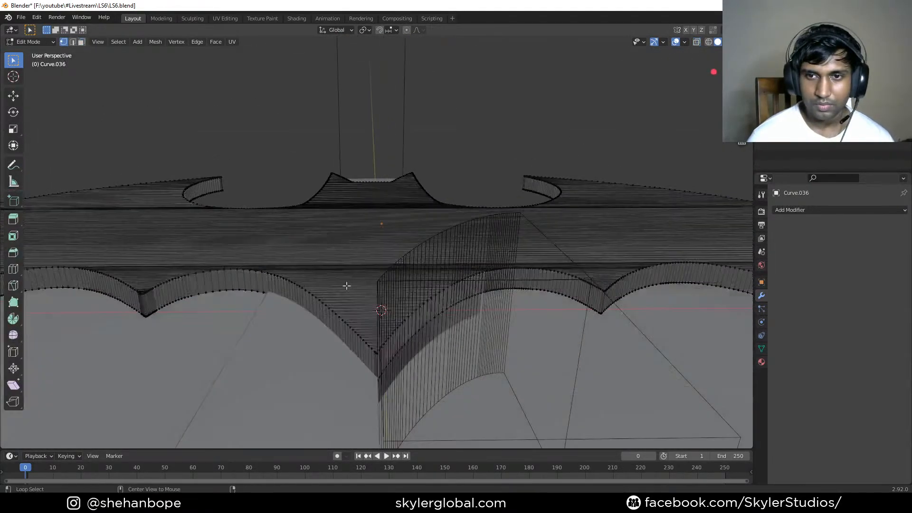
pyautogui.moveTo(311, 305); pyautogui.dragTo(326, 319, button='middle')
pyautogui.press('c')
pyautogui.moveTo(238, 309)
pyautogui.mouseDown()
pyautogui.moveTo(350, 302)
pyautogui.moveTo(437, 315)
pyautogui.moveTo(453, 328)
pyautogui.mouseUp()
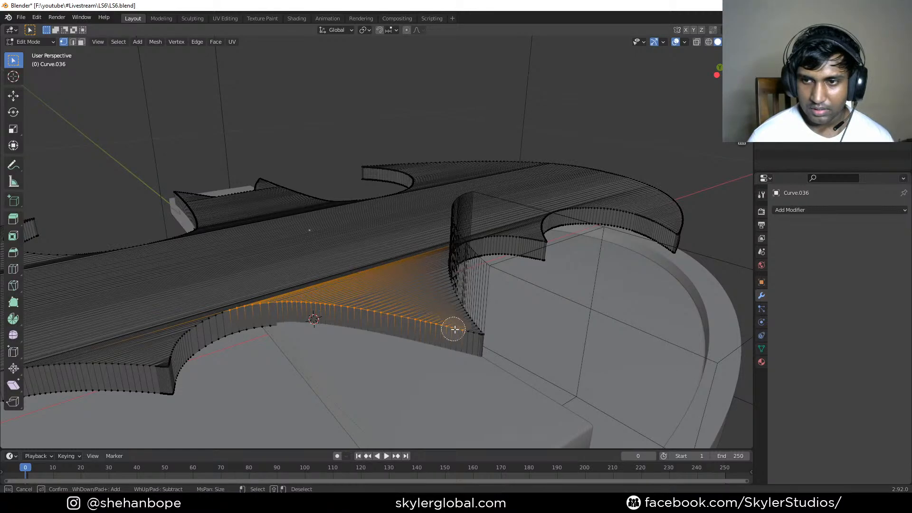
pyautogui.rightClick(464, 336)
# - Add the vertex at the tip of the emblem's lower centre point to the curve selection
pyautogui.moveTo(464, 337); pyautogui.dragTo(341, 285, button='middle')
pyautogui.scroll(-2, 337, 287)
pyautogui.press('KP_7')
pyautogui.scroll(3, 335, 315)
pyautogui.keyDown('shift'); pyautogui.moveTo(334, 330); pyautogui.dragTo(328, 60, button='middle'); pyautogui.keyUp('shift')
pyautogui.scroll(4, 280, 237)
pyautogui.moveTo(236, 287); pyautogui.dragTo(309, 209, button='middle')
pyautogui.keyDown('shift'); pyautogui.click(319, 207); pyautogui.keyUp('shift')
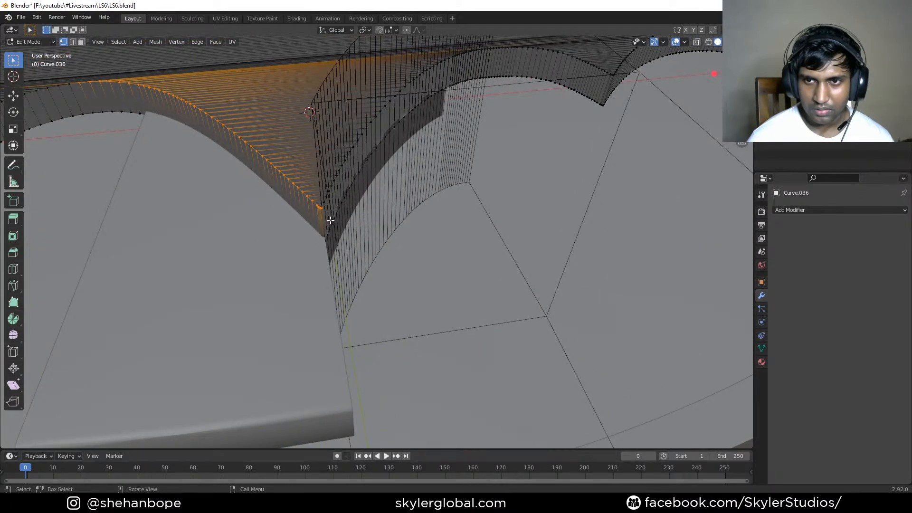
# - Duplicate the selected curve in place, separate it into its own object and open that object for mesh editing
pyautogui.moveTo(255, 214)
pyautogui.mouseDown(button='middle')
pyautogui.moveTo(209, 214)
pyautogui.moveTo(204, 194)
pyautogui.moveTo(250, 198)
pyautogui.mouseUp(button='middle')
pyautogui.moveTo(185, 206); pyautogui.dragTo(281, 213, button='middle')
pyautogui.hotkey('shift', 'd')
pyautogui.rightClick(276, 195)
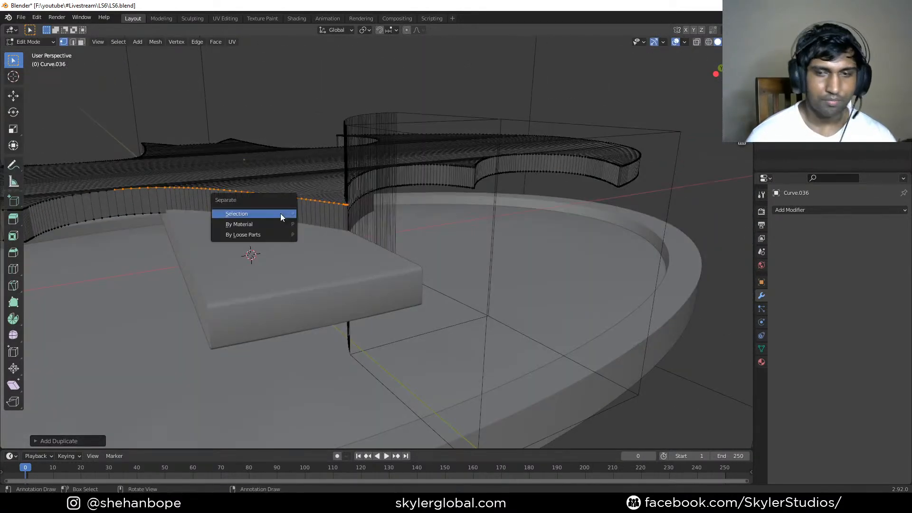
pyautogui.press('p')
pyautogui.click(281, 213)
pyautogui.press('Tab')
pyautogui.click(292, 200)
pyautogui.click(293, 201)
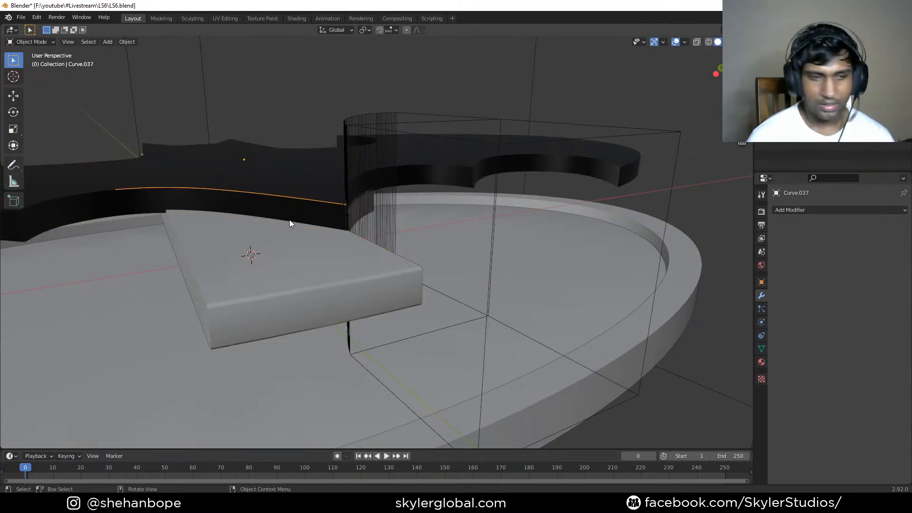
pyautogui.press('Tab')
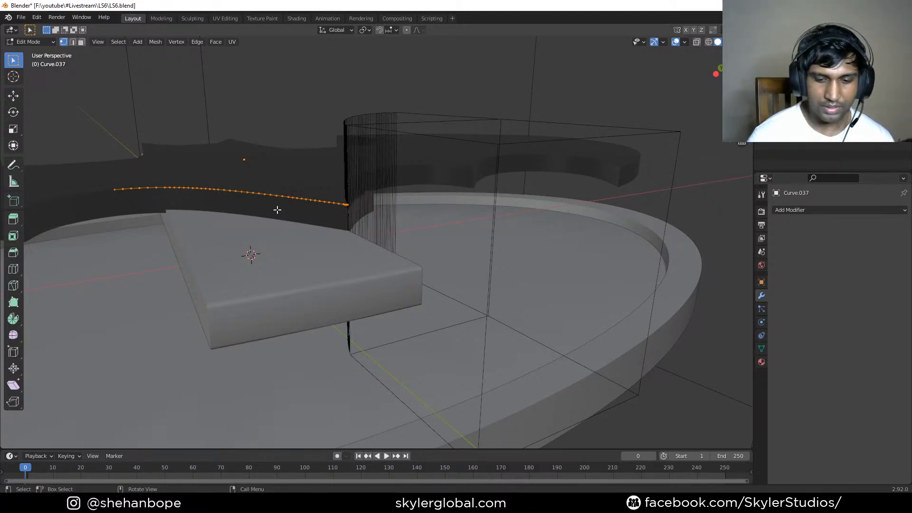
# - Extrude the curve's outer end vertex straight along Y in top view until it passes the oval plate's rim
pyautogui.press('KP_7')
pyautogui.scroll(-3, 275, 204)
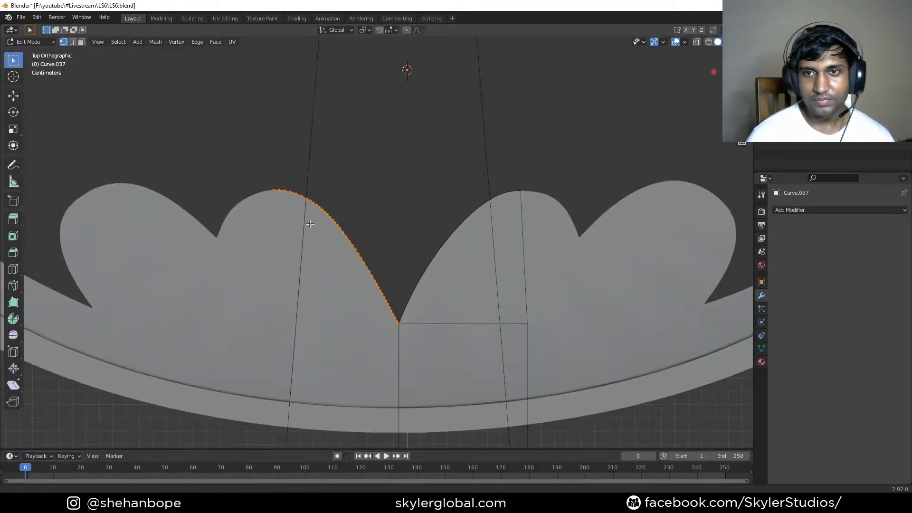
pyautogui.hotkey('alt', 'a')
pyautogui.moveTo(279, 238); pyautogui.dragTo(365, 198, button='middle')
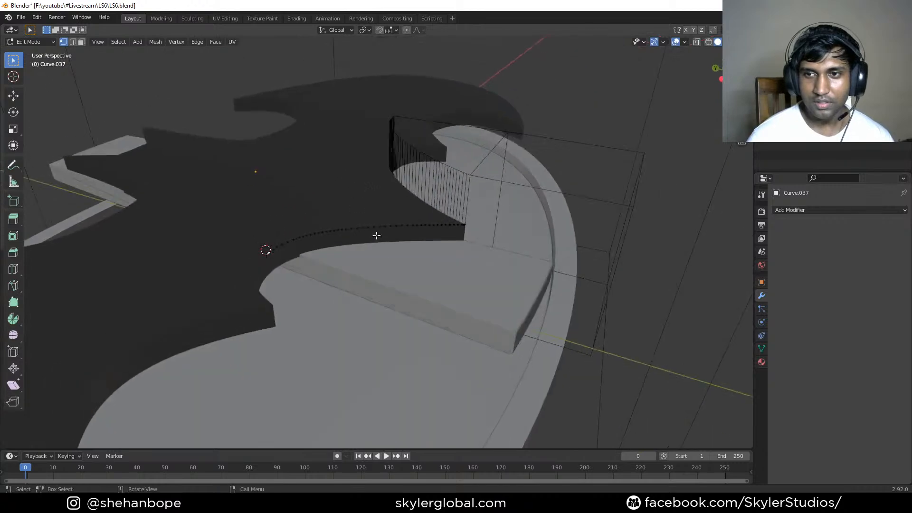
pyautogui.press('KP_7')
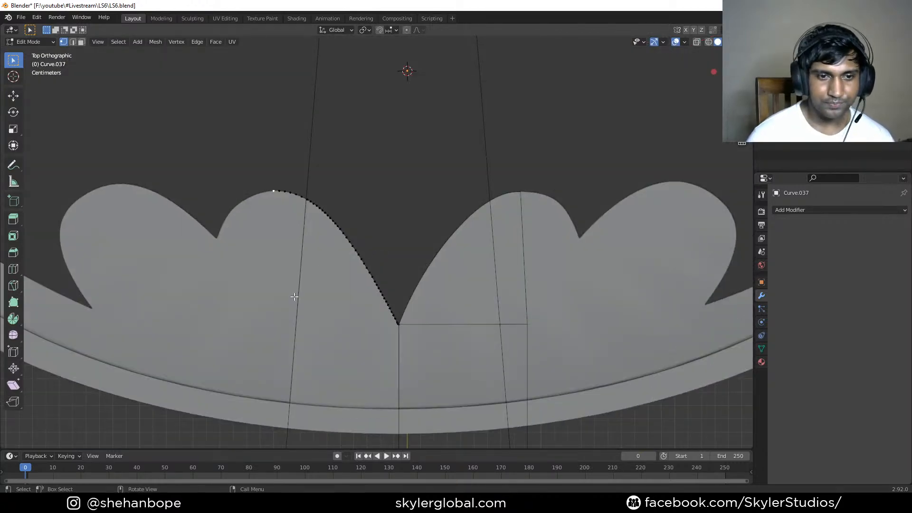
pyautogui.scroll(-1, 295, 297)
pyautogui.keyDown('shift'); pyautogui.moveTo(284, 296); pyautogui.dragTo(284, 260, button='middle'); pyautogui.keyUp('shift')
pyautogui.press('e')
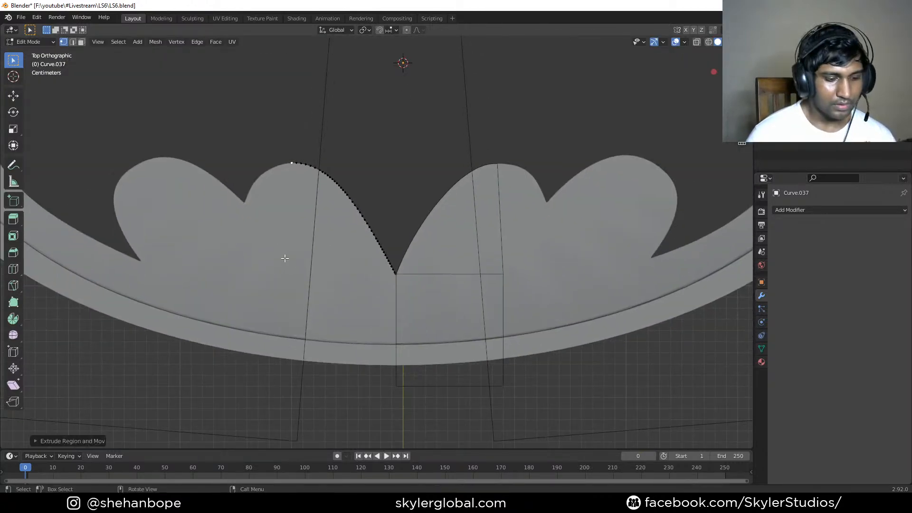
pyautogui.press('z')
pyautogui.rightClick(285, 327)
pyautogui.press('g')
pyautogui.press('y')
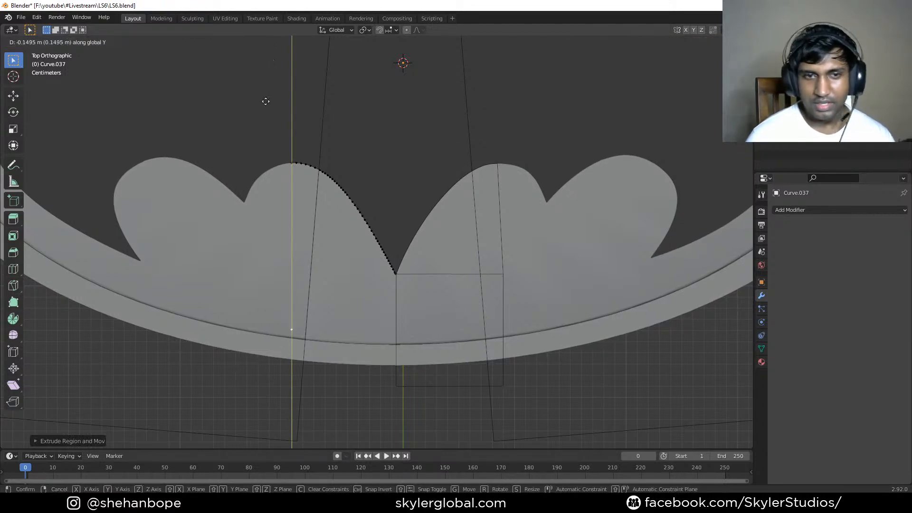
pyautogui.click(306, 122)
# - Extrude the curve's tip vertex along Y past the plate's rim, nearly level with the end of the existing curved cutter
pyautogui.moveTo(306, 122); pyautogui.dragTo(421, 256, button='middle')
pyautogui.click(424, 236)
pyautogui.scroll(3, 397, 264)
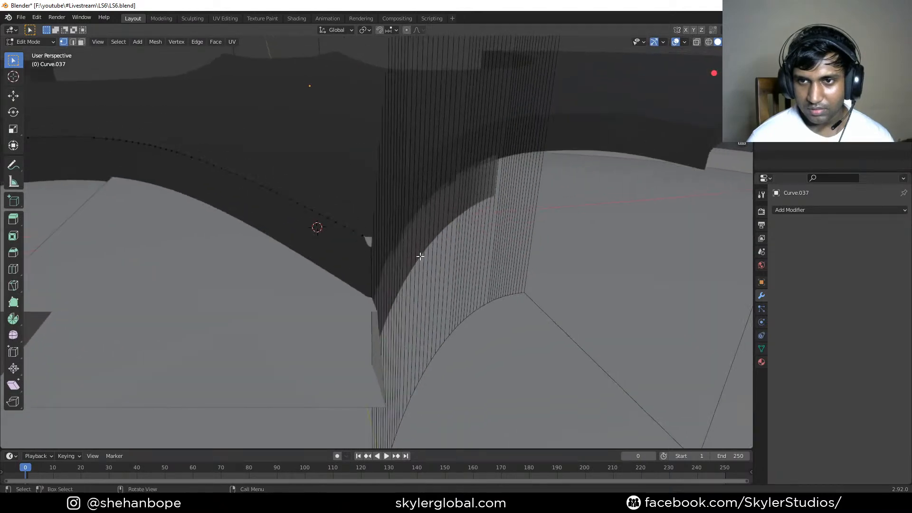
pyautogui.press('KP_5')
pyautogui.press('KP_7')
pyautogui.scroll(-4, 410, 266)
pyautogui.keyDown('shift'); pyautogui.moveTo(377, 330); pyautogui.dragTo(363, 215, button='middle'); pyautogui.keyUp('shift')
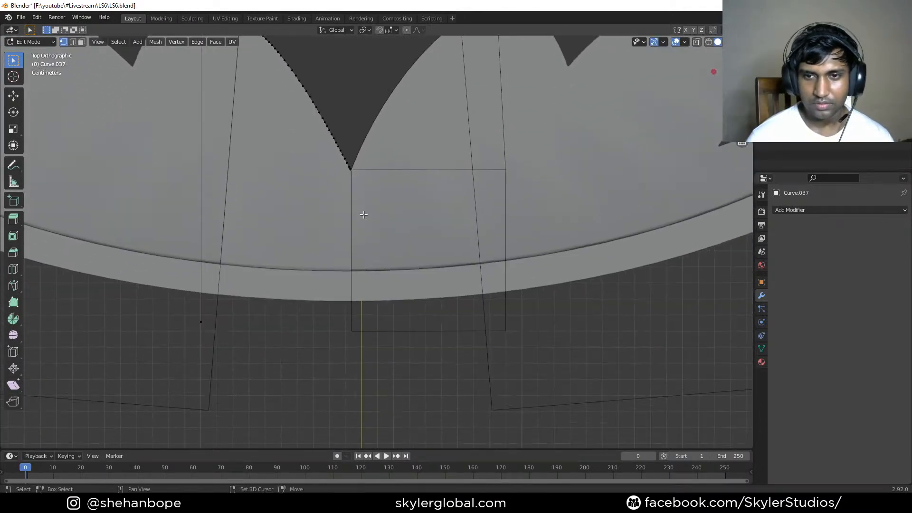
pyautogui.press('e')
pyautogui.rightClick(369, 220)
pyautogui.press('e')
pyautogui.rightClick(376, 289)
pyautogui.press('e')
pyautogui.press('y')
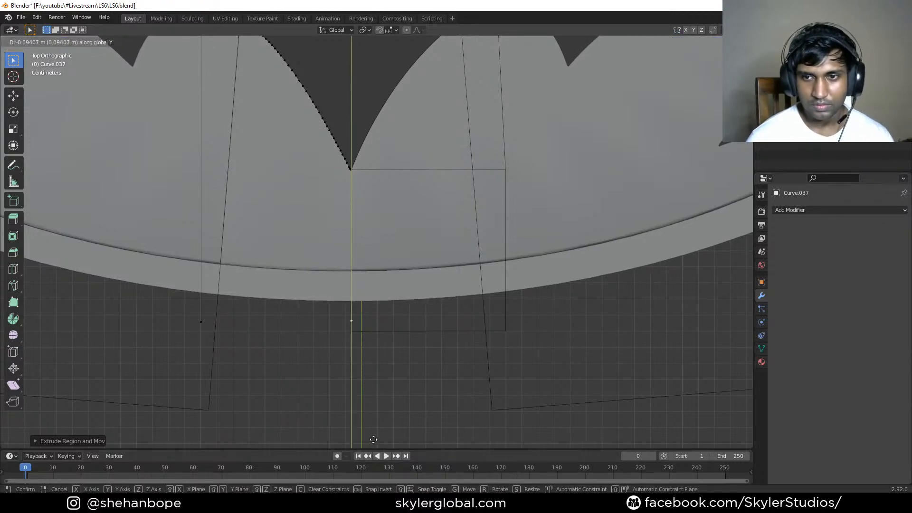
pyautogui.click(371, 446)
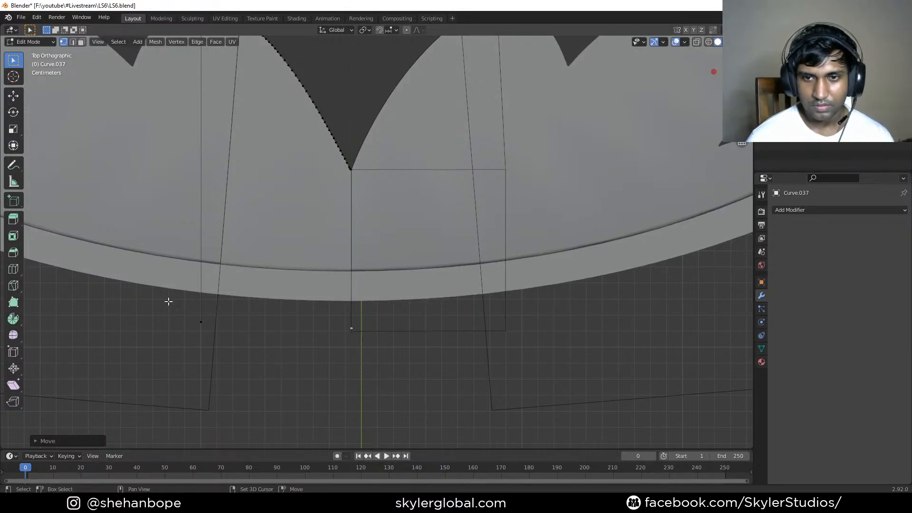
# - Connect the two extruded end vertices with an edge and fill the closed outline with a face
pyautogui.click(207, 323)
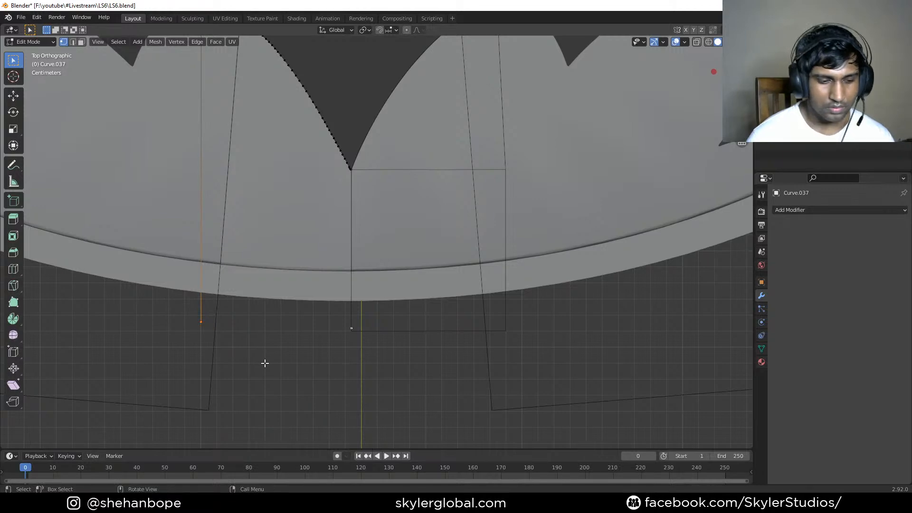
pyautogui.moveTo(261, 352); pyautogui.dragTo(312, 186, button='middle')
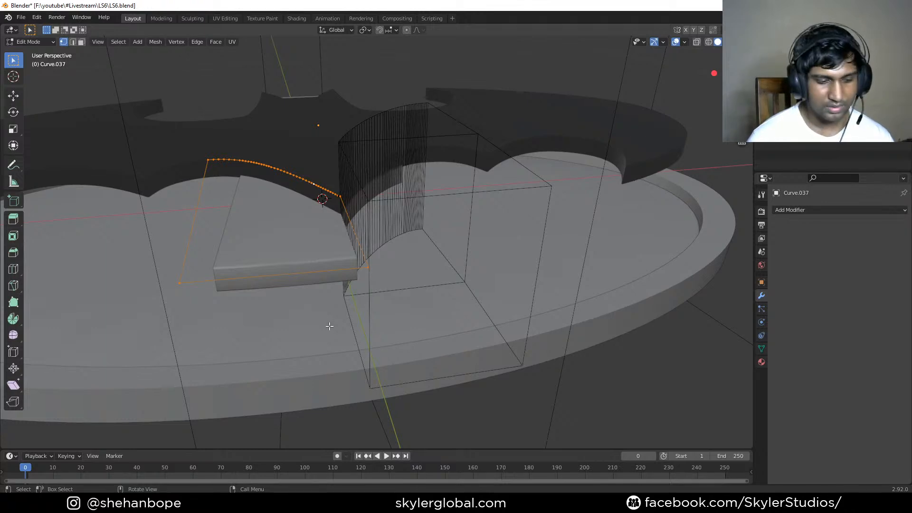
pyautogui.press('f')
# - Raise the filled face above the emblem, level with the top of the existing curved cutter
pyautogui.moveTo(300, 358); pyautogui.dragTo(305, 301, button='middle')
pyautogui.press('e')
pyautogui.press('z')
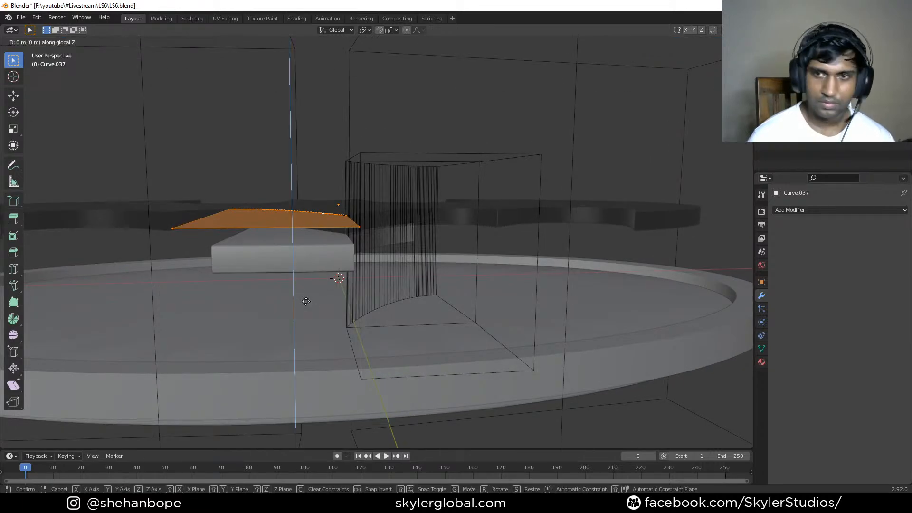
pyautogui.click(315, 253)
pyautogui.moveTo(314, 253); pyautogui.dragTo(339, 162, button='middle')
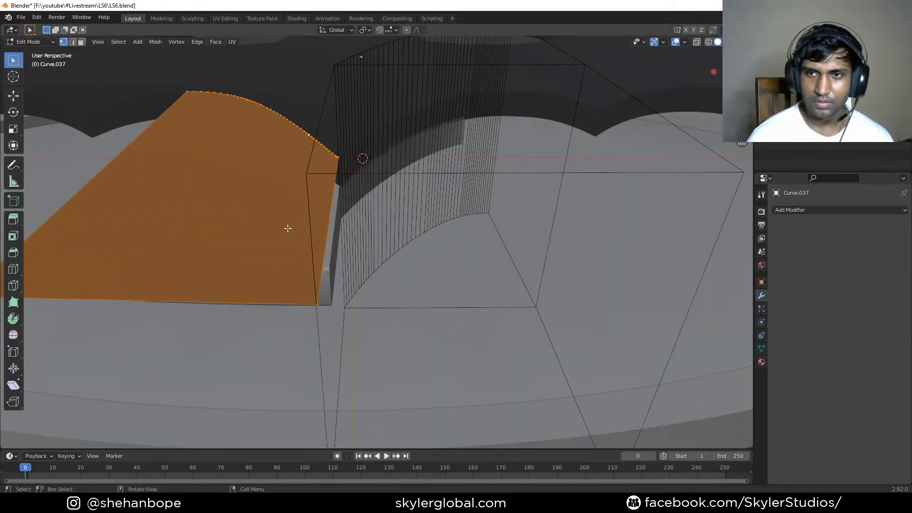
pyautogui.scroll(-2, 325, 264)
pyautogui.press('g')
pyautogui.rightClick(329, 226)
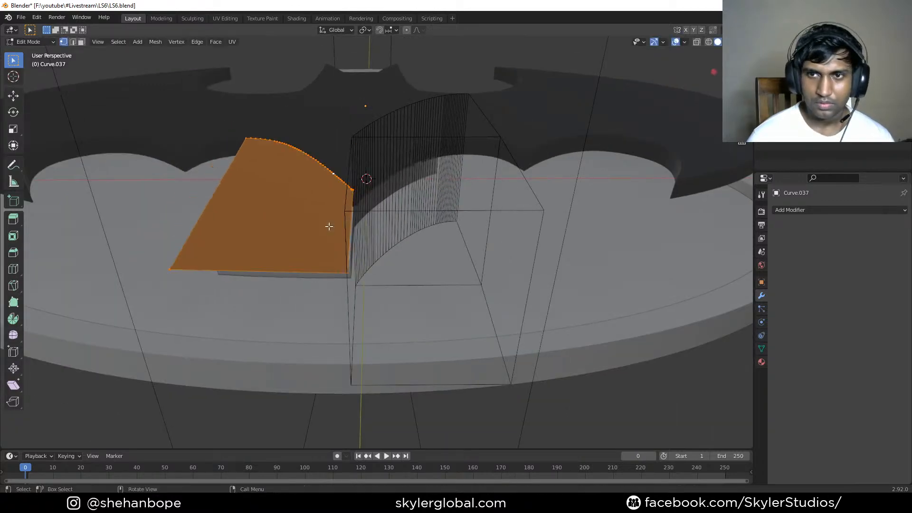
pyautogui.press('g')
pyautogui.click(330, 194)
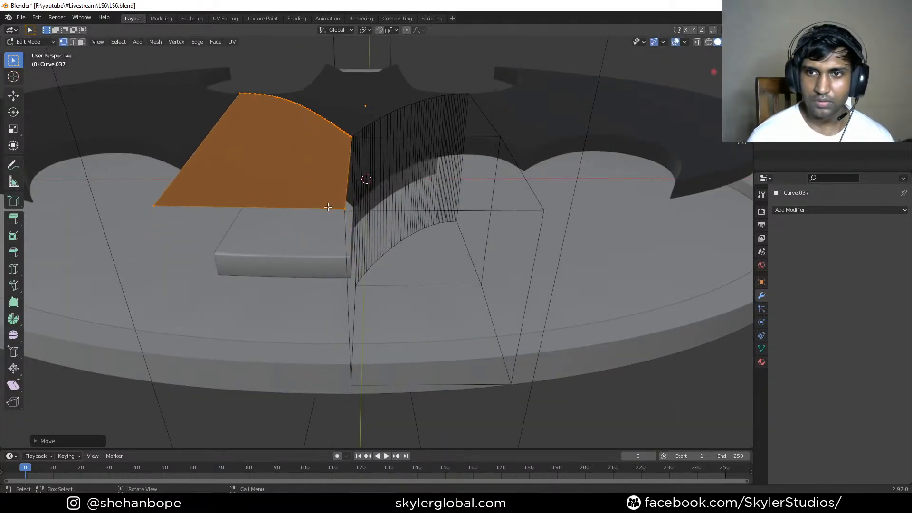
pyautogui.moveTo(330, 194); pyautogui.dragTo(295, 280, button='middle')
# - Extrude the face downward along Z by about 0.11 m through the tapered block and finish editing the mesh
pyautogui.scroll(-4, 295, 271)
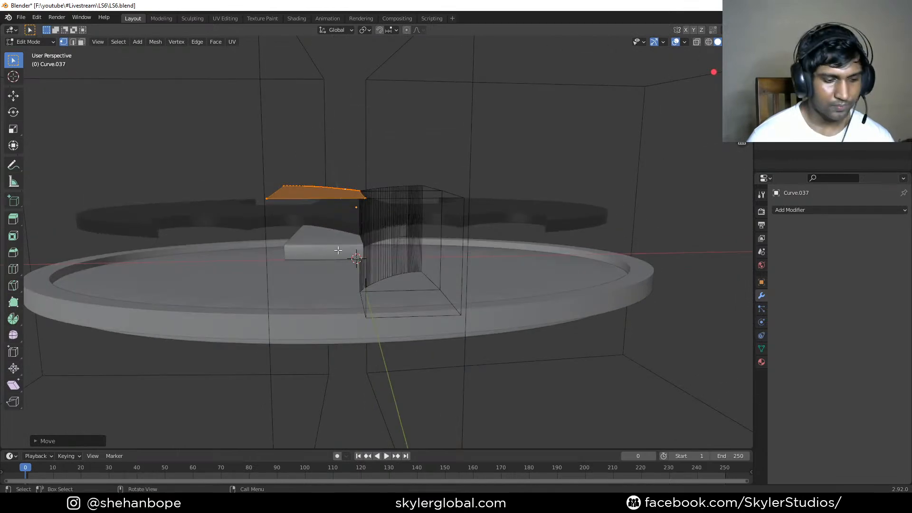
pyautogui.press('e')
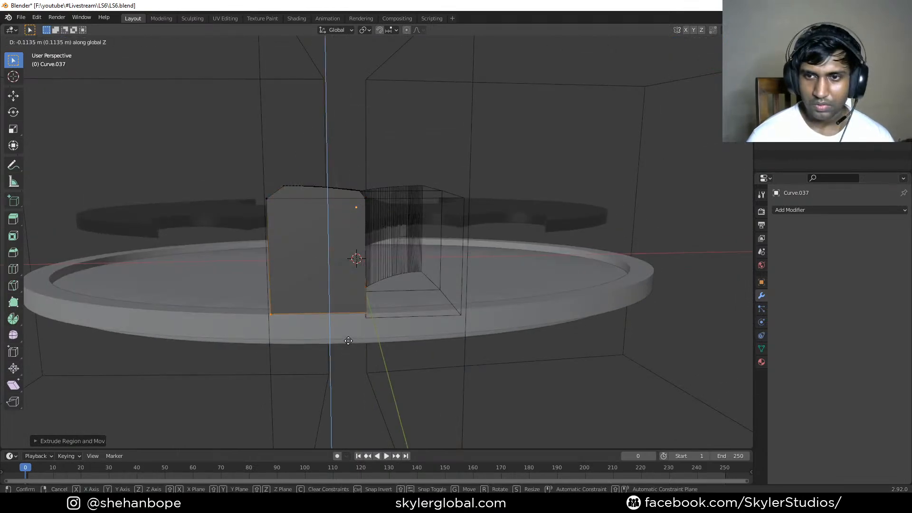
pyautogui.click(350, 344)
pyautogui.press('Tab')
# - Set the new cutter's viewport display to Wire
pyautogui.moveTo(309, 283); pyautogui.dragTo(406, 352, button='middle')
pyautogui.click(762, 348)
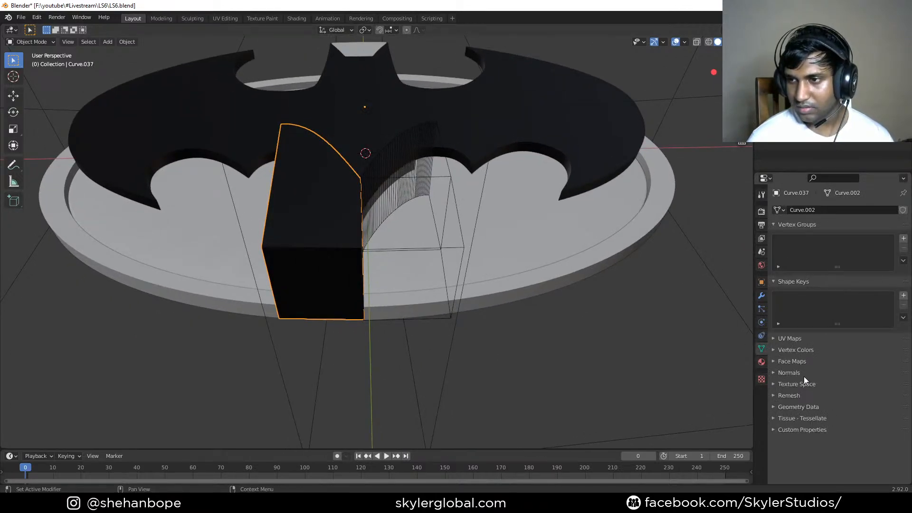
pyautogui.click(761, 282)
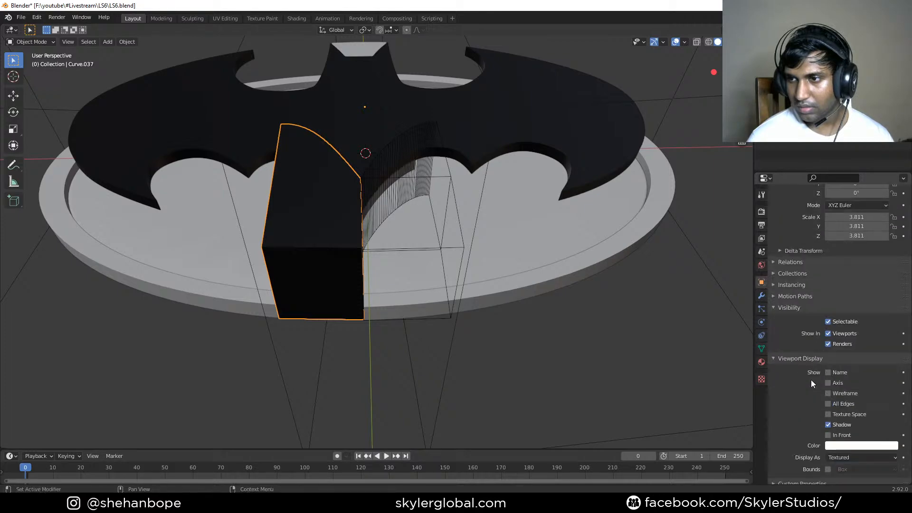
pyautogui.click(834, 458)
pyautogui.click(846, 436)
pyautogui.moveTo(663, 391)
pyautogui.mouseDown(button='middle')
pyautogui.moveTo(497, 301)
pyautogui.moveTo(351, 271)
pyautogui.mouseUp(button='middle')
# - Add a fourth Boolean modifier to the tapered block
pyautogui.click(350, 268)
pyautogui.moveTo(409, 241); pyautogui.dragTo(586, 281, button='middle')
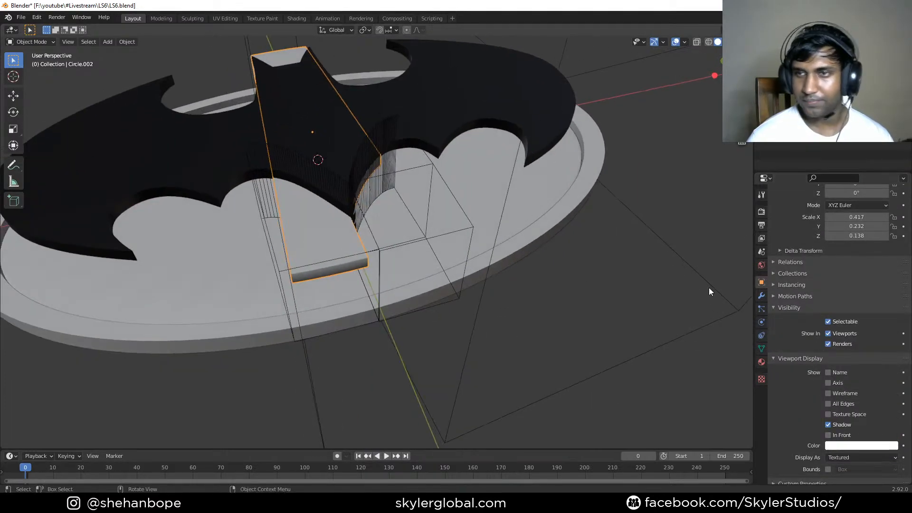
pyautogui.click(761, 348)
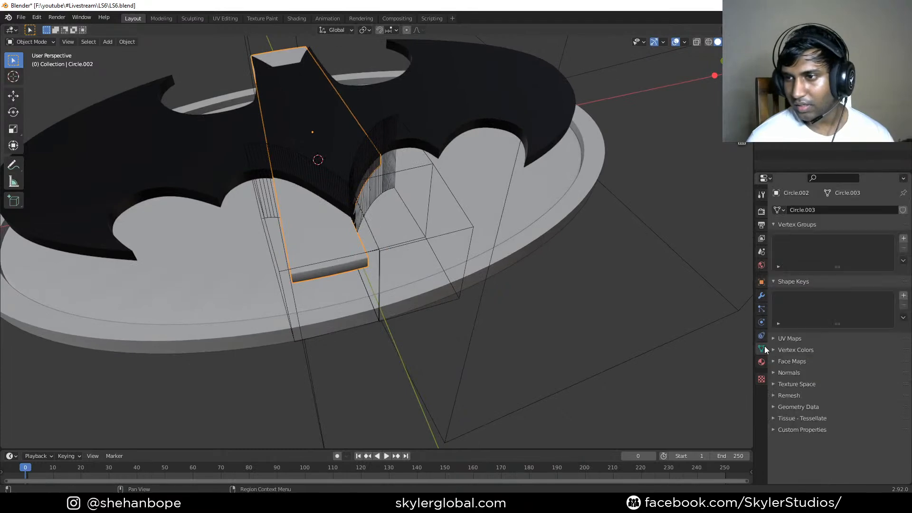
pyautogui.click(762, 295)
pyautogui.click(825, 211)
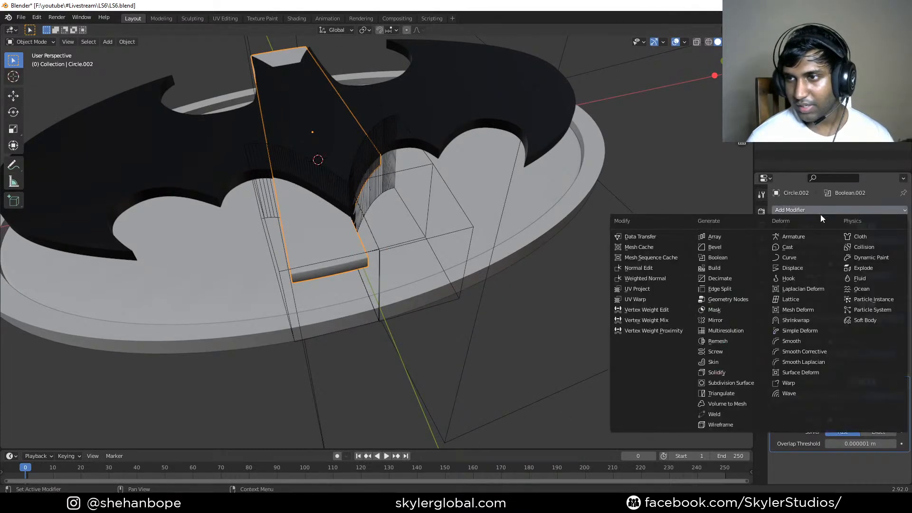
pyautogui.click(727, 261)
pyautogui.scroll(-2, 853, 426)
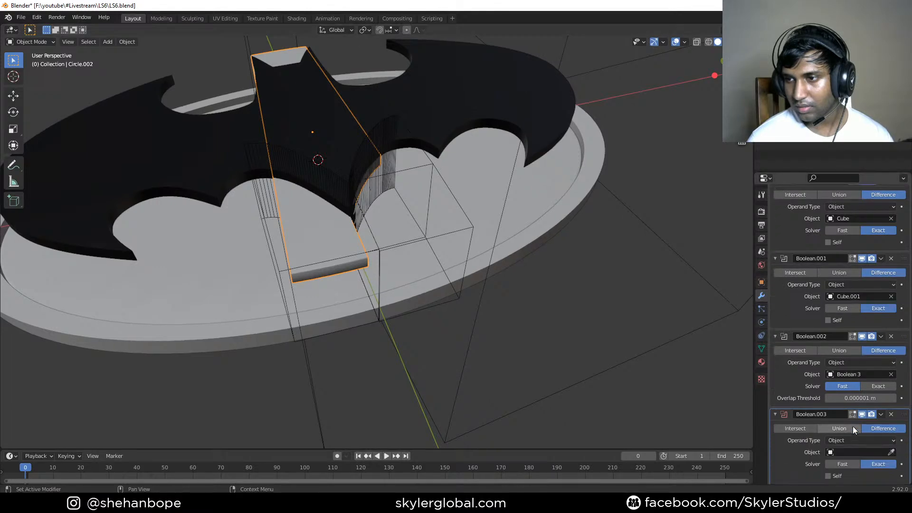
# - Rename the new wireframe cutter as Boolean 4
pyautogui.click(269, 241)
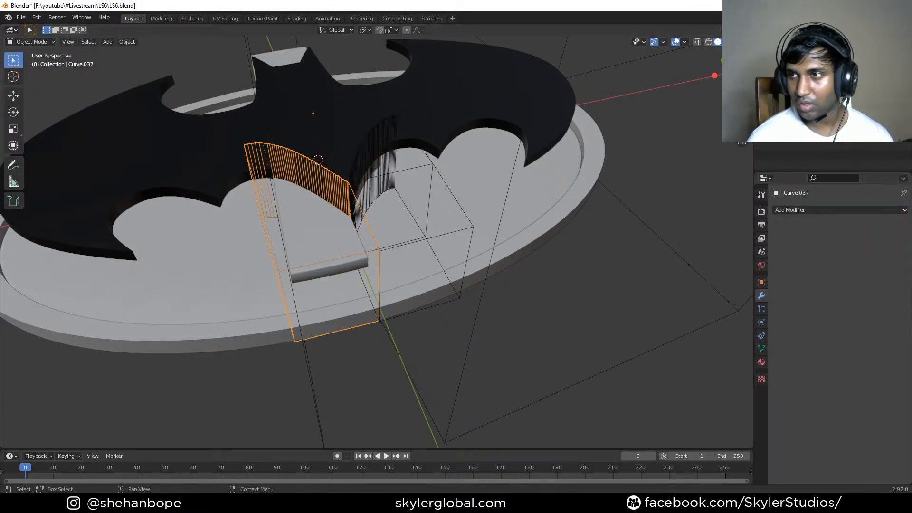
pyautogui.scroll(-3, 805, 147)
pyautogui.write('Boolean 4')
pyautogui.press('Return')
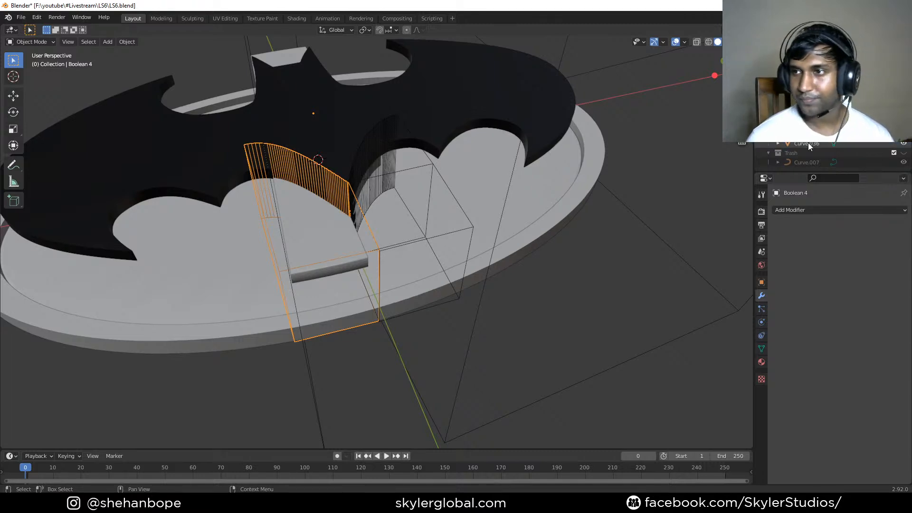
pyautogui.scroll(10, 807, 143)
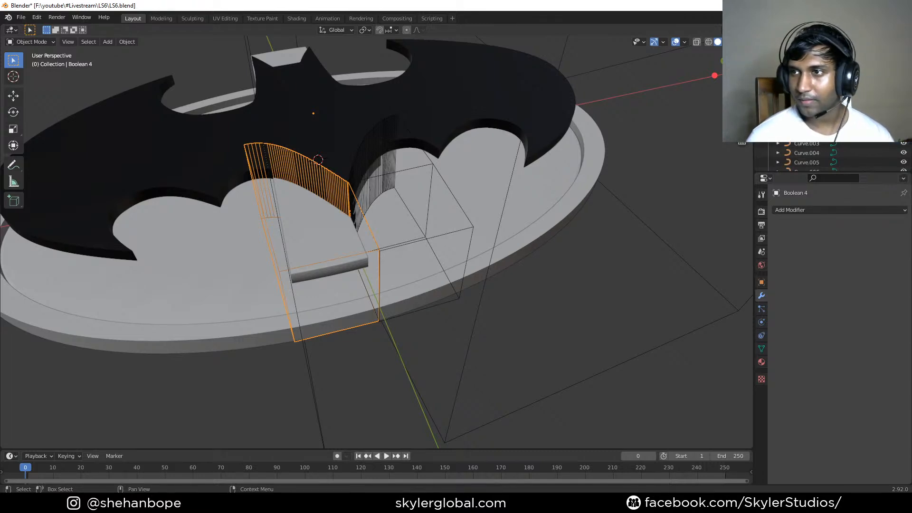
pyautogui.scroll(-15, 808, 142)
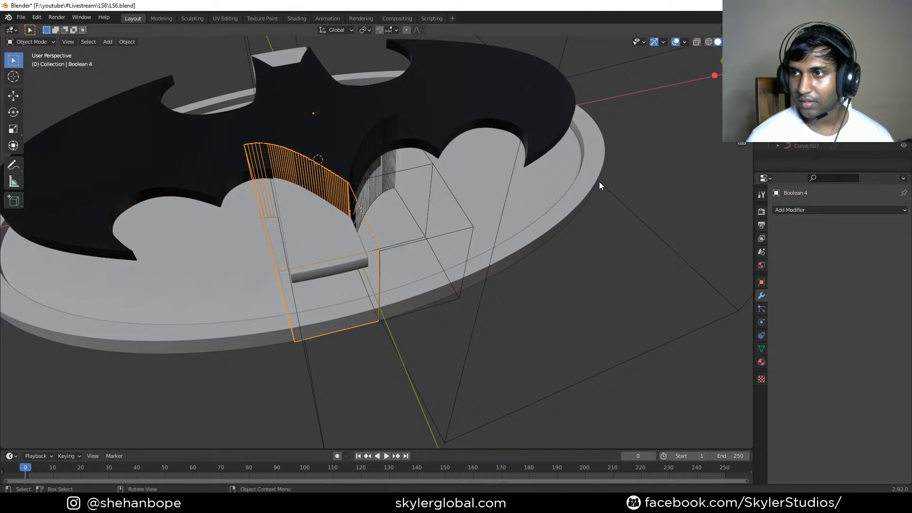
# - Set the tapered block's fourth Boolean modifier to use the Boolean 4 object with the Fast solver
pyautogui.click(318, 261)
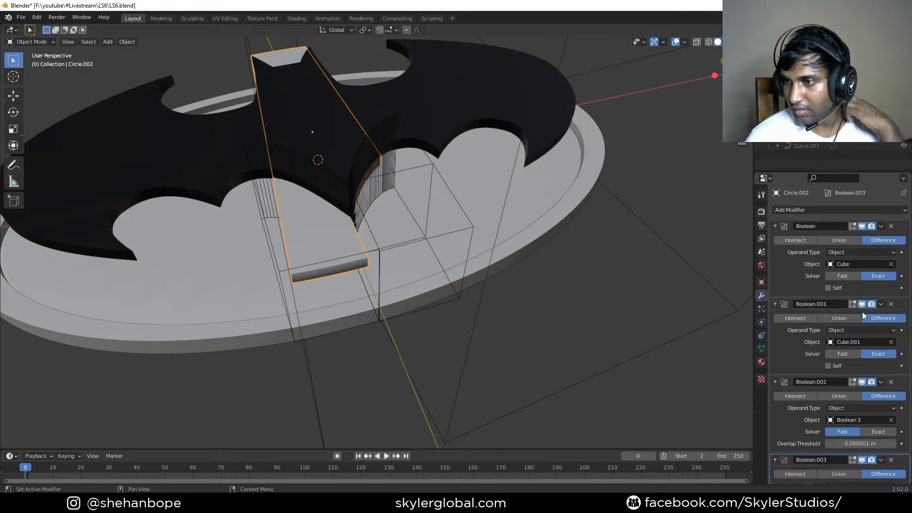
pyautogui.scroll(-3, 833, 235)
pyautogui.click(876, 452)
pyautogui.write('boo')
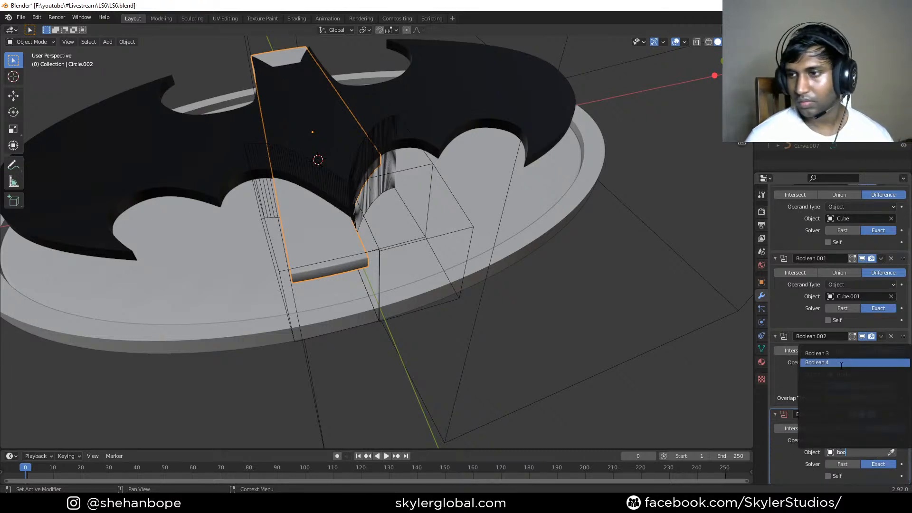
pyautogui.click(817, 363)
pyautogui.click(835, 461)
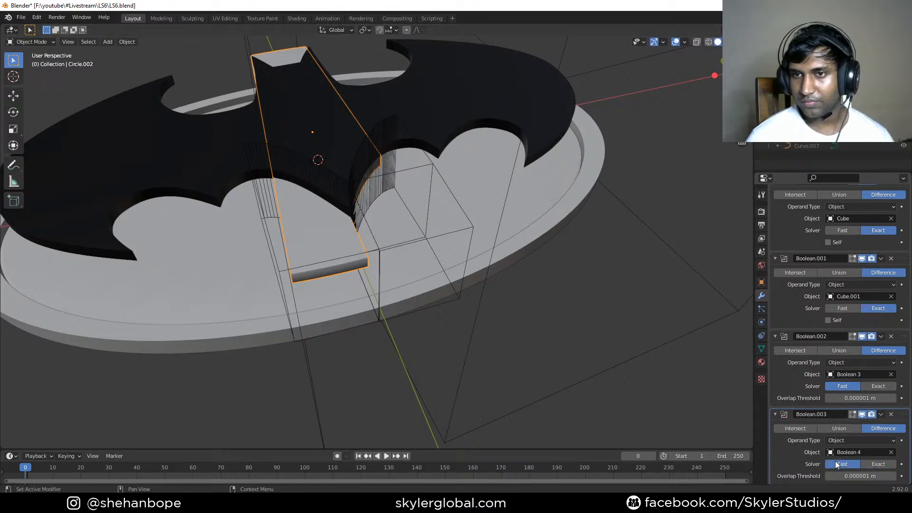
# - Shift the Boolean 4 cutter slightly in the horizontal plane beside the neighbouring cutter
pyautogui.moveTo(426, 286); pyautogui.dragTo(303, 321, button='middle')
pyautogui.click(298, 321)
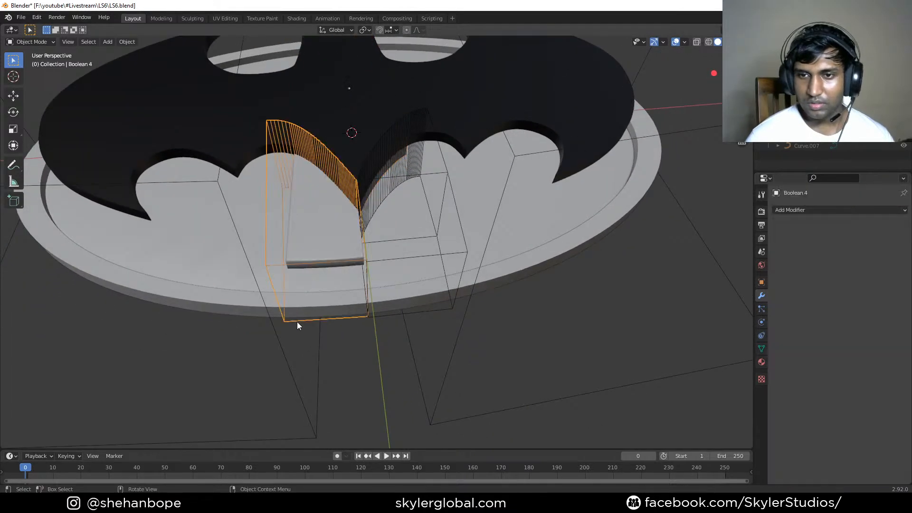
pyautogui.press('KP_7')
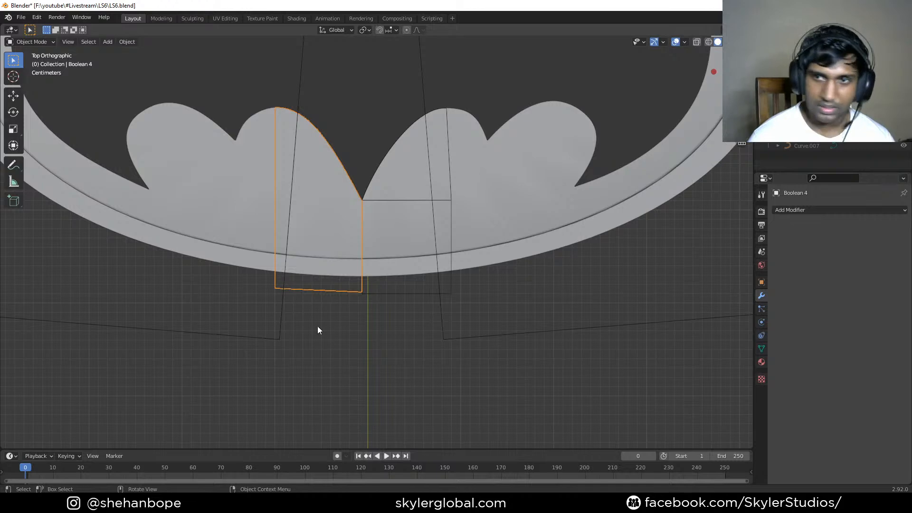
pyautogui.press('g')
pyautogui.click(315, 332)
pyautogui.moveTo(315, 332); pyautogui.dragTo(380, 298, button='middle')
pyautogui.scroll(2, 379, 294)
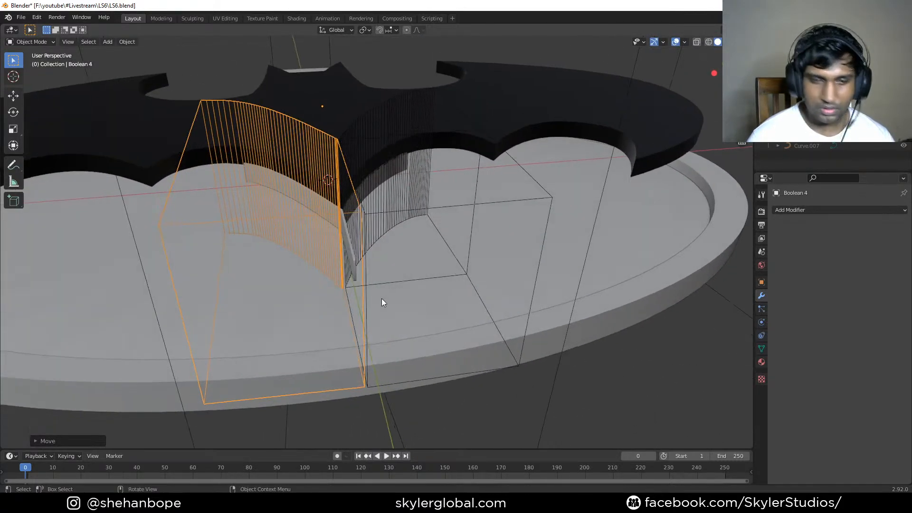
# - Nudge the Boolean 4 cutter along global X by about 0.001 m toward the neighbouring cutter
pyautogui.press('g')
pyautogui.press('x')
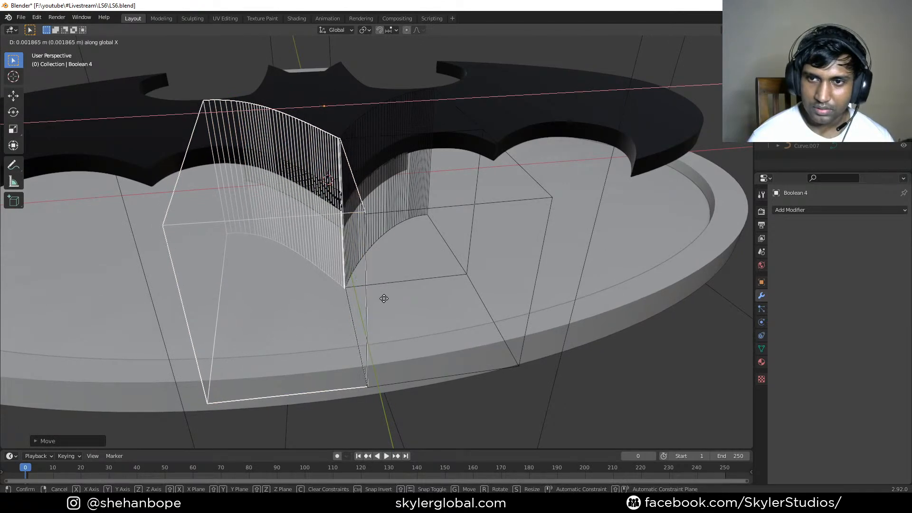
pyautogui.click(383, 298)
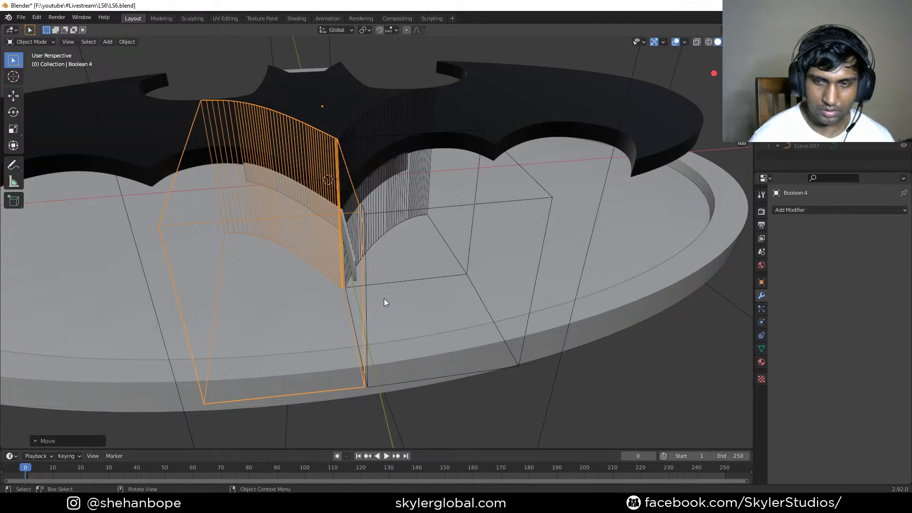
pyautogui.press('KP_1')
pyautogui.scroll(3, 385, 227)
pyautogui.press('g')
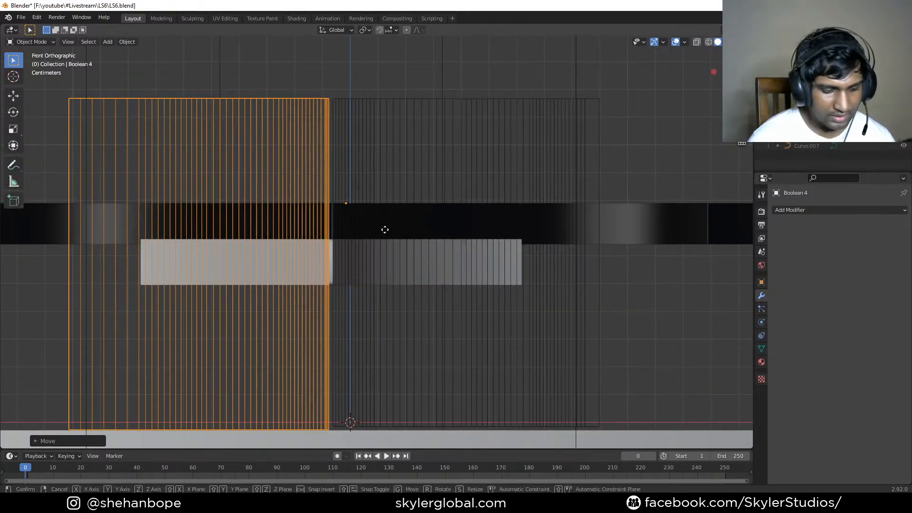
pyautogui.press('x')
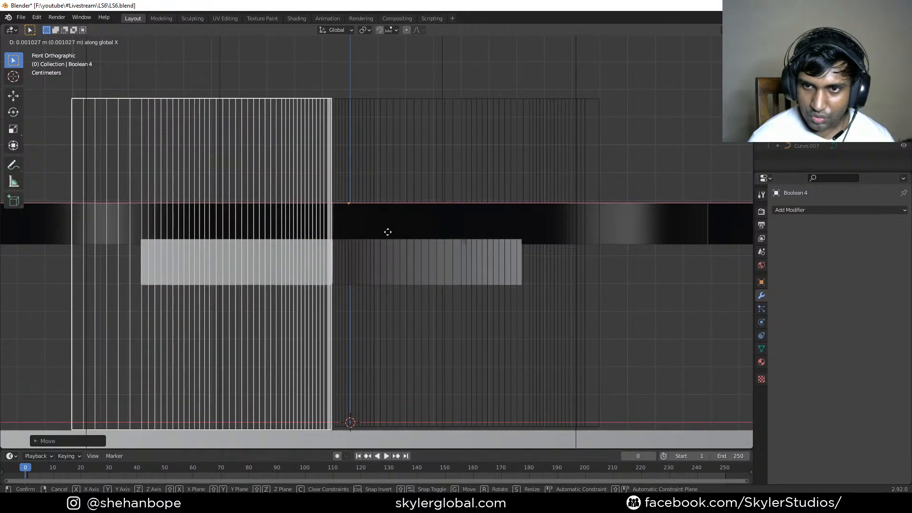
pyautogui.click(388, 231)
pyautogui.moveTo(369, 180); pyautogui.dragTo(397, 241, button='middle')
pyautogui.scroll(1, 395, 240)
pyautogui.press('g')
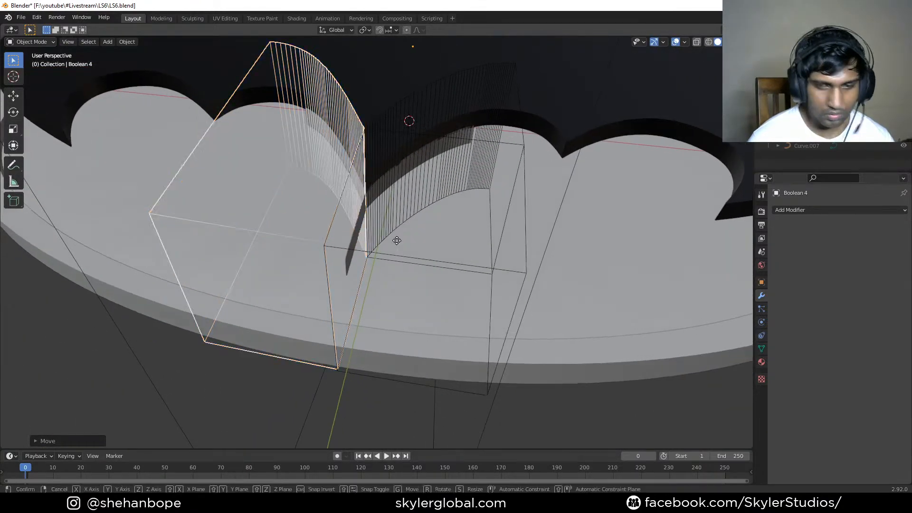
pyautogui.press('x')
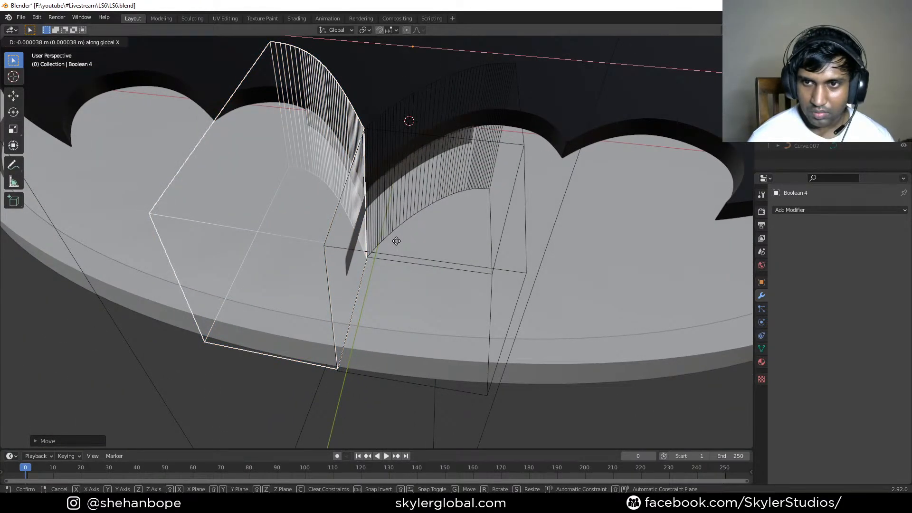
pyautogui.rightClick(401, 241)
# - Save the file and review the trimmed block around the emblem's pointed lower edge
pyautogui.hotkey('ctrl', 's')
pyautogui.scroll(-4, 391, 232)
pyautogui.moveTo(384, 233); pyautogui.dragTo(432, 302, button='middle')
pyautogui.press('KP_7')
pyautogui.scroll(-3, 363, 234)
pyautogui.scroll(-3, 431, 301)
pyautogui.moveTo(407, 208); pyautogui.dragTo(440, 216, button='middle')
pyautogui.scroll(1, 449, 270)
# - Edit the bat emblem's mesh and select the upper vertices along the head notch and one ear's inner edge
pyautogui.moveTo(486, 249); pyautogui.dragTo(278, 168, button='middle')
pyautogui.scroll(5, 355, 210)
pyautogui.click(365, 181)
pyautogui.press('Tab')
pyautogui.moveTo(417, 218); pyautogui.dragTo(399, 276, button='middle')
pyautogui.moveTo(450, 207); pyautogui.dragTo(561, 247)
pyautogui.moveTo(548, 264); pyautogui.dragTo(487, 261, button='middle')
pyautogui.press('c')
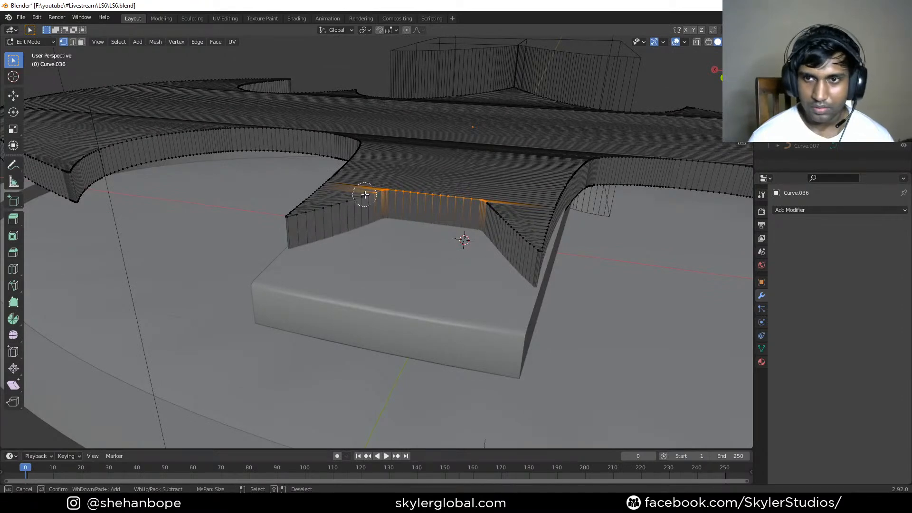
pyautogui.moveTo(357, 200); pyautogui.dragTo(307, 220)
pyautogui.press('Escape')
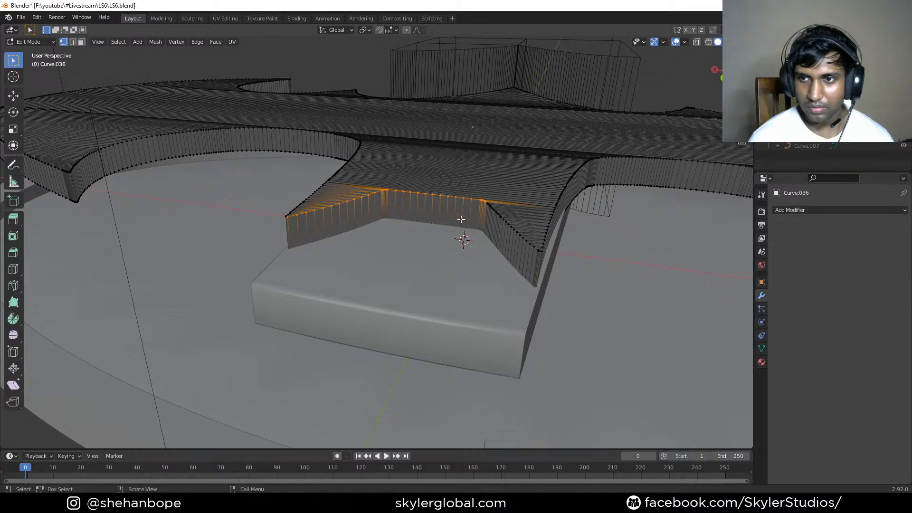
# - Add the upper vertices along the other ear's inner edge, out to its tip, to the selection
pyautogui.moveTo(464, 217); pyautogui.dragTo(537, 274, button='middle')
pyautogui.keyDown('shift'); pyautogui.moveTo(570, 322); pyautogui.dragTo(476, 293, button='middle'); pyautogui.keyUp('shift')
pyautogui.scroll(3, 430, 333)
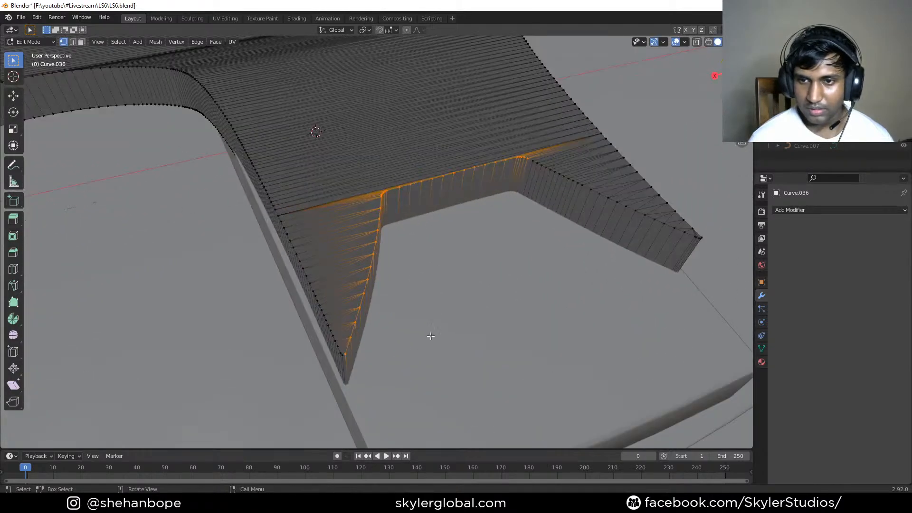
pyautogui.moveTo(511, 344)
pyautogui.mouseDown(button='middle')
pyautogui.moveTo(442, 340)
pyautogui.moveTo(460, 315)
pyautogui.moveTo(437, 321)
pyautogui.moveTo(494, 308)
pyautogui.moveTo(484, 304)
pyautogui.mouseUp(button='middle')
pyautogui.press('c')
pyautogui.moveTo(326, 254)
pyautogui.mouseDown()
pyautogui.moveTo(326, 238)
pyautogui.moveTo(417, 326)
pyautogui.mouseUp()
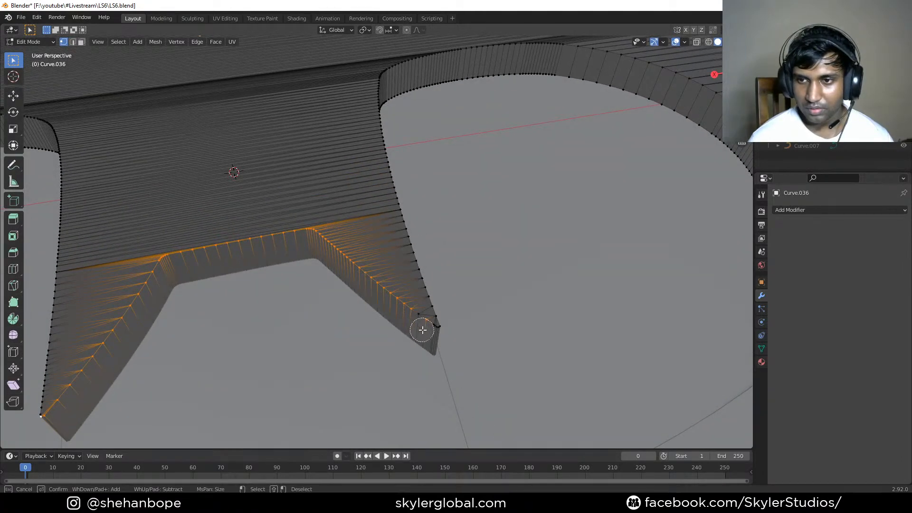
pyautogui.press('Escape')
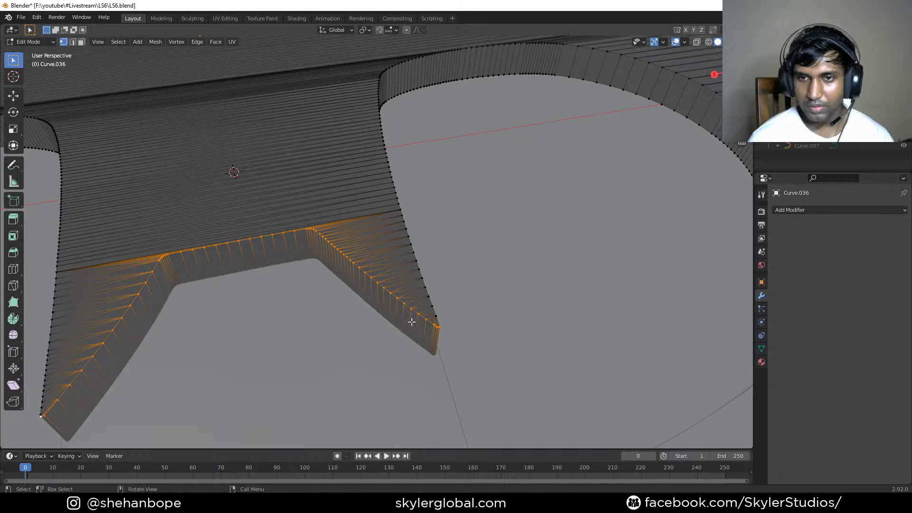
# - Duplicate the selected notch vertices in place, separate them into a new object and select that object
pyautogui.scroll(-5, 380, 327)
pyautogui.moveTo(346, 329); pyautogui.dragTo(345, 319, button='middle')
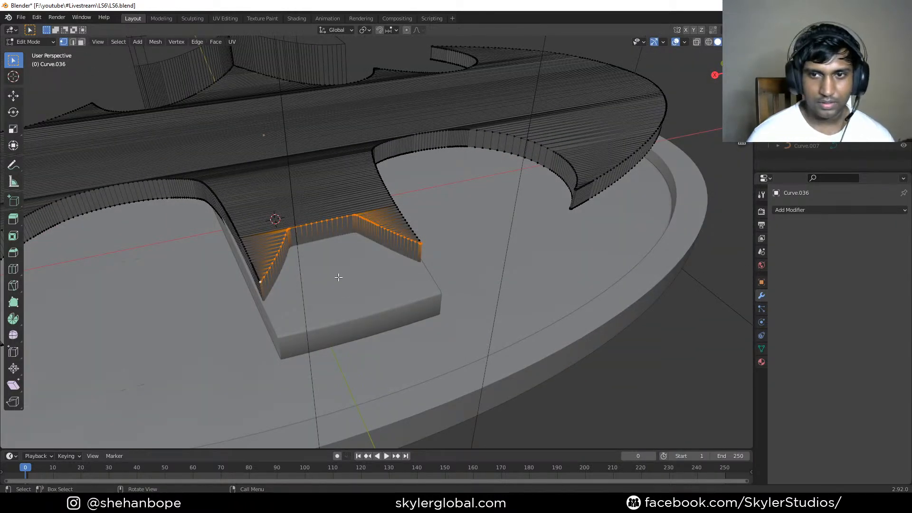
pyautogui.moveTo(339, 277); pyautogui.dragTo(339, 270, button='middle')
pyautogui.hotkey('shift', 'd')
pyautogui.rightClick(340, 237)
pyautogui.press('p')
pyautogui.click(340, 237)
pyautogui.press('Tab')
pyautogui.click(338, 207)
# - Extrude the whole notch outline downward along Z through the tapered block
pyautogui.scroll(3, 279, 264)
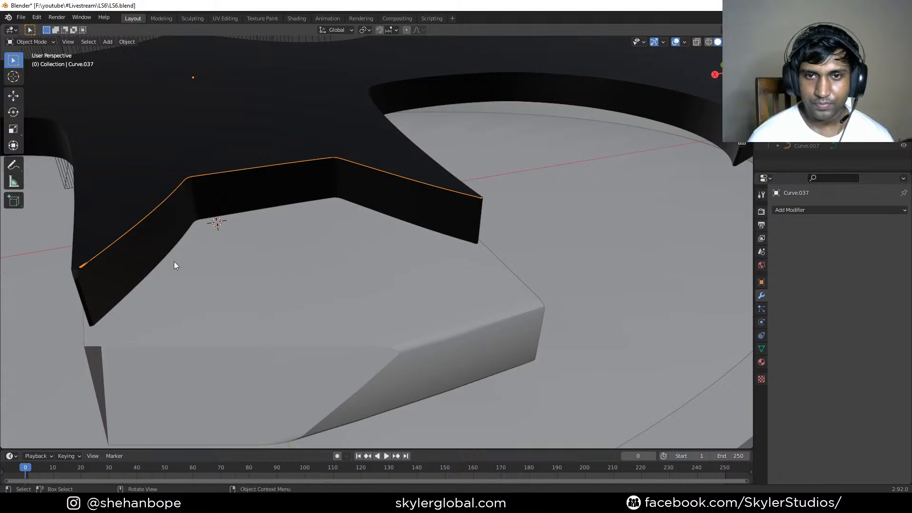
pyautogui.scroll(-3, 331, 275)
pyautogui.moveTo(329, 261); pyautogui.dragTo(332, 280, button='middle')
pyautogui.press('Tab')
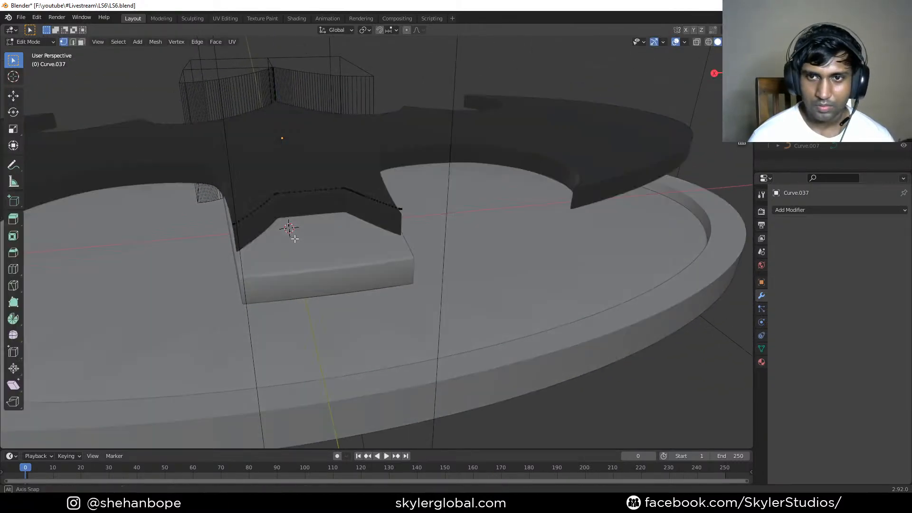
pyautogui.press('a')
pyautogui.moveTo(295, 239); pyautogui.dragTo(309, 236, button='middle')
pyautogui.scroll(2, 309, 236)
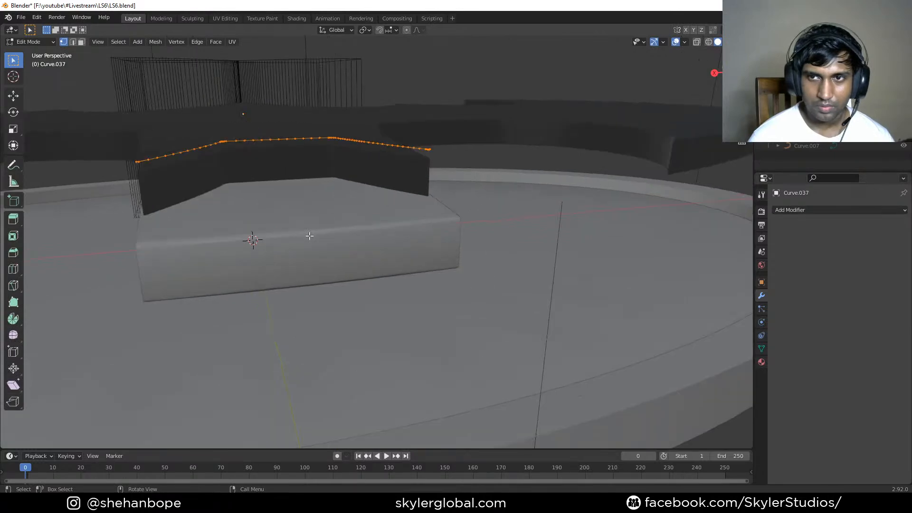
pyautogui.press('e')
pyautogui.press('z')
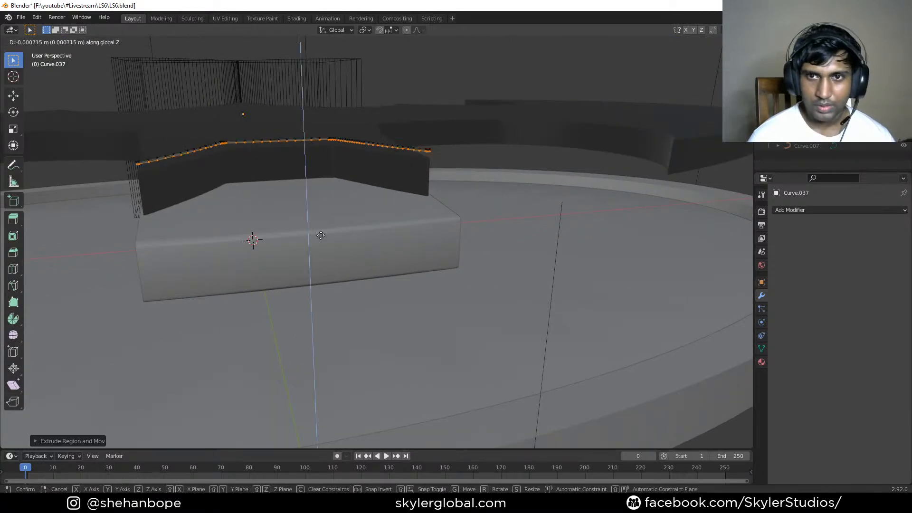
pyautogui.click(334, 392)
# - Extrude the notch wall's vertical end edge at one ear tip outward by about 0.015 m
pyautogui.moveTo(335, 396); pyautogui.dragTo(348, 275, button='middle')
pyautogui.moveTo(330, 312); pyautogui.dragTo(330, 334, button='middle')
pyautogui.scroll(2, 342, 356)
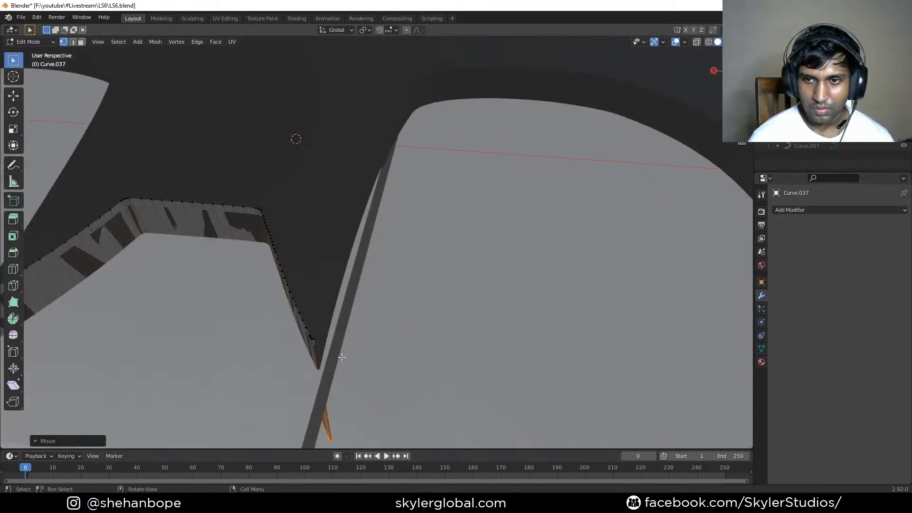
pyautogui.click(317, 342)
pyautogui.keyDown('shift'); pyautogui.moveTo(328, 369); pyautogui.dragTo(353, 282, button='middle'); pyautogui.keyUp('shift')
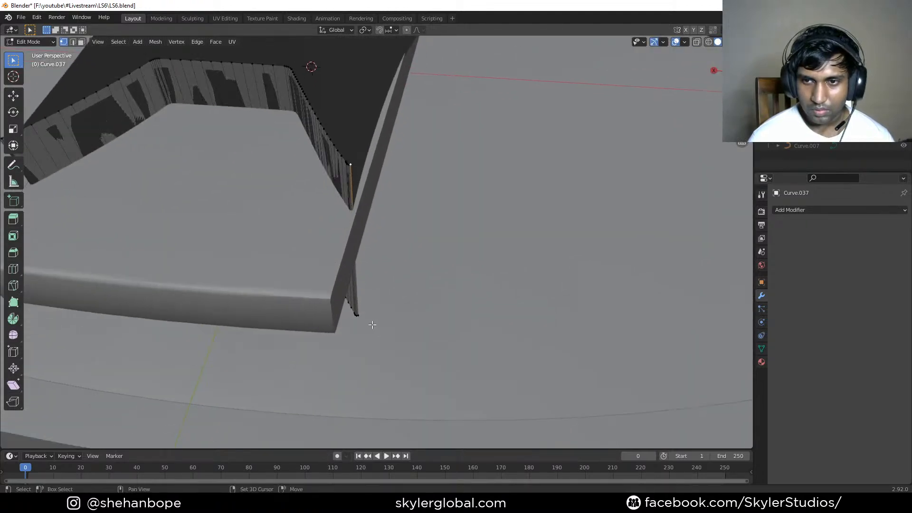
pyautogui.moveTo(396, 242); pyautogui.dragTo(397, 266, button='middle')
pyautogui.scroll(-4, 397, 266)
pyautogui.scroll(2, 397, 266)
pyautogui.press('e')
pyautogui.click(431, 308)
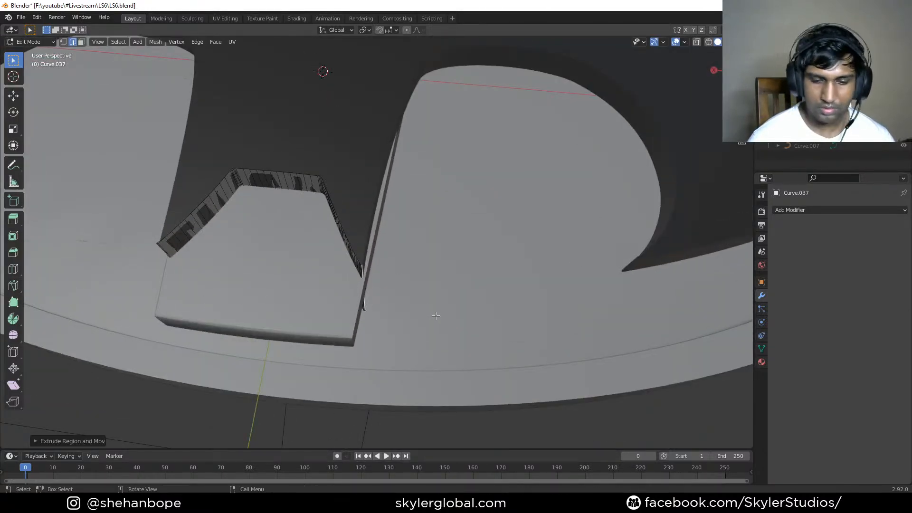
pyautogui.press('KP_7')
pyautogui.press('g')
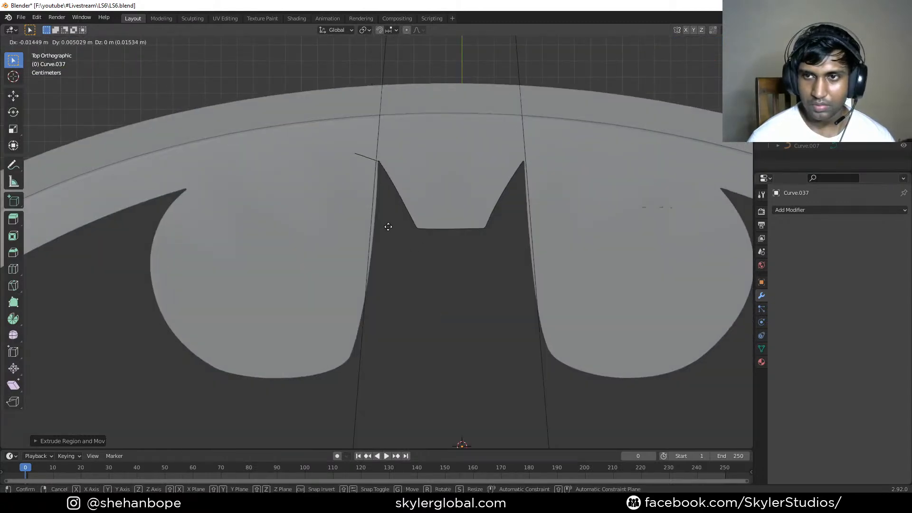
pyautogui.click(387, 226)
# - Extrude the vertical end edge at the other ear tip outward by about 0.008 m
pyautogui.moveTo(574, 191); pyautogui.dragTo(563, 288, button='middle')
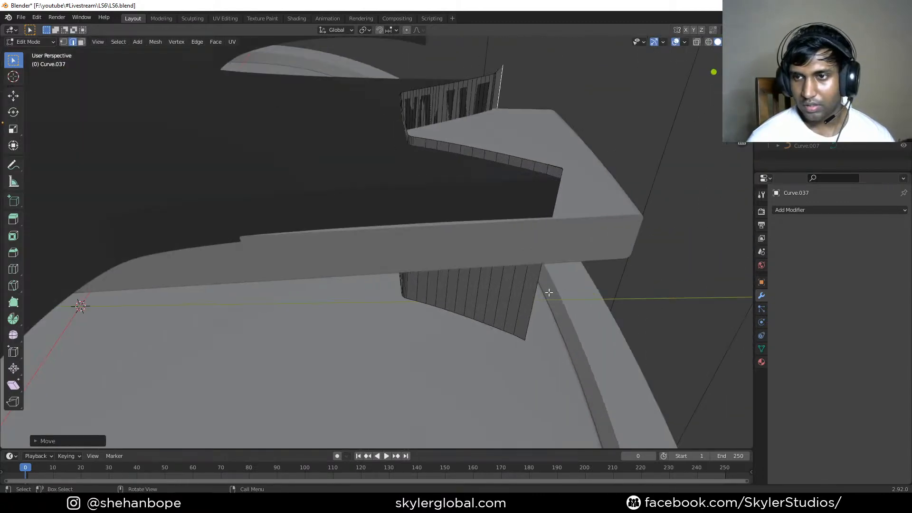
pyautogui.press('KP_7')
pyautogui.press('g')
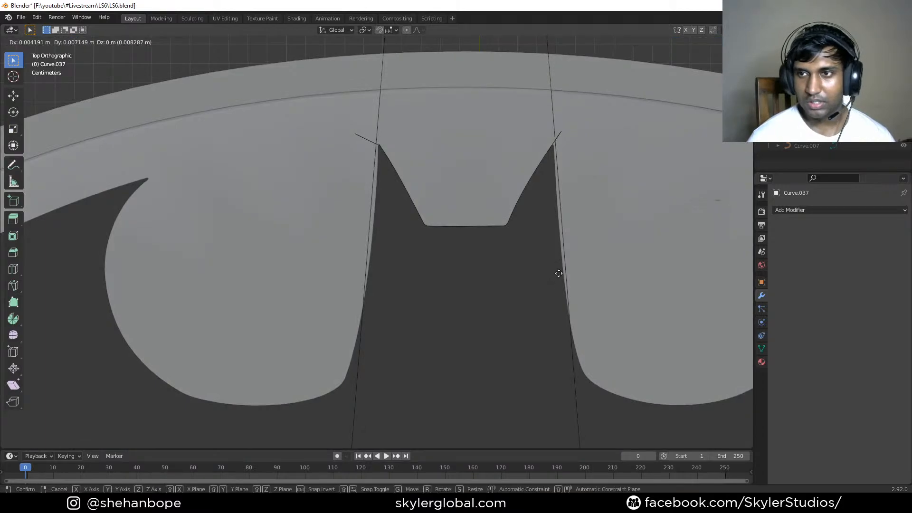
pyautogui.click(561, 272)
# - Select both outer vertical edges of the notch wall and extrude them along Y past the oval plate's rim
pyautogui.moveTo(560, 266); pyautogui.dragTo(421, 208, button='middle')
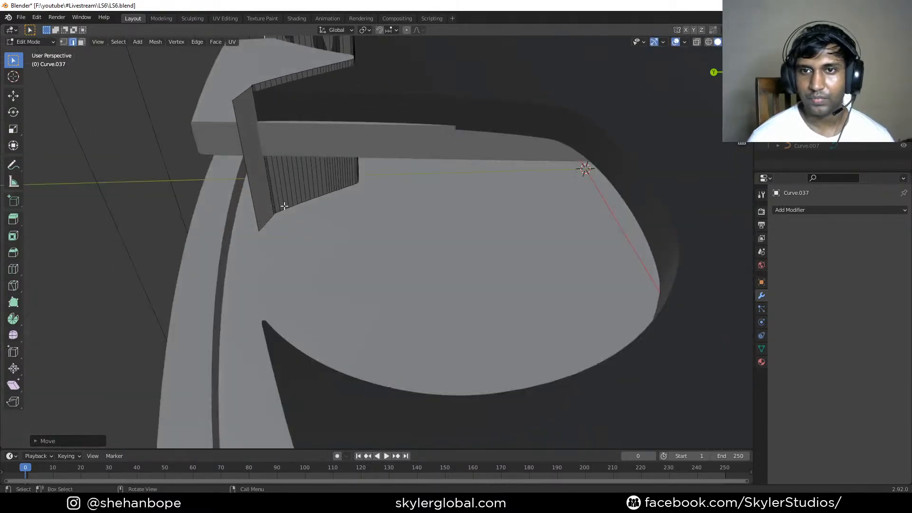
pyautogui.click(252, 207)
pyautogui.moveTo(252, 207); pyautogui.dragTo(305, 218, button='middle')
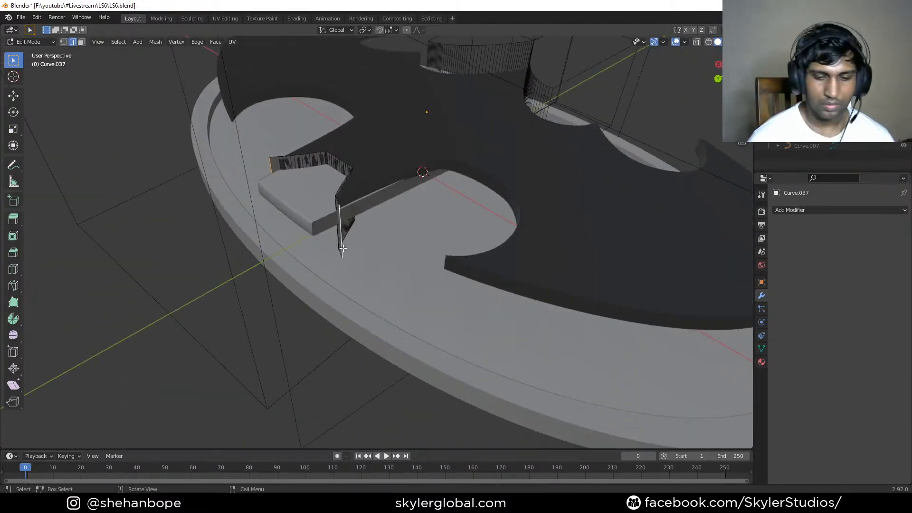
pyautogui.press('KP_7')
pyautogui.press('e')
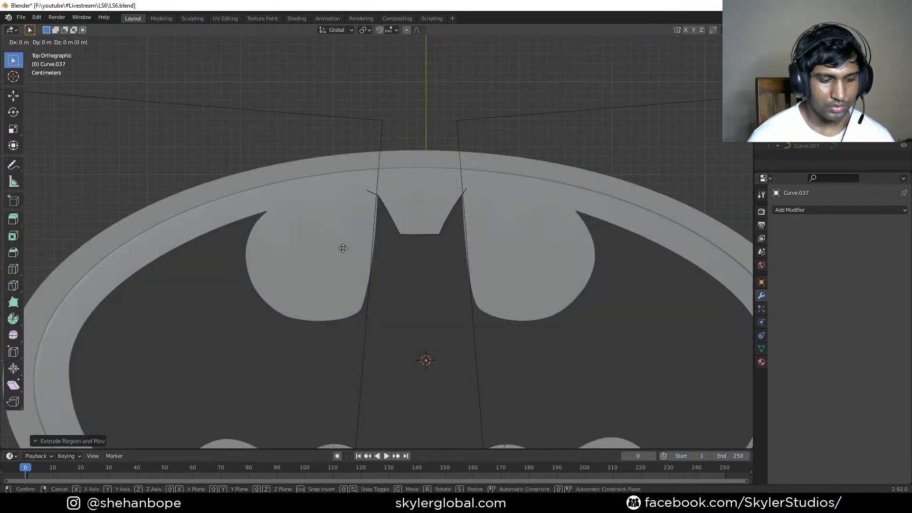
pyautogui.press('y')
pyautogui.click(360, 176)
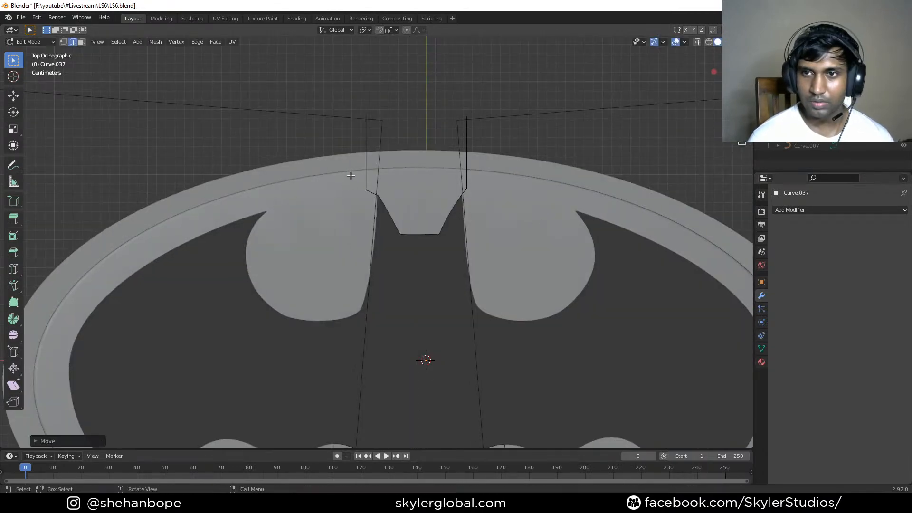
# - Fill a face between the two extruded end edges to close the cutter's outer side
pyautogui.press('Tab')
pyautogui.moveTo(362, 197); pyautogui.dragTo(347, 304, button='middle')
pyautogui.press('Tab')
pyautogui.press('f')
pyautogui.press('1')
pyautogui.keyDown('alt'); pyautogui.click(280, 272); pyautogui.keyUp('alt')
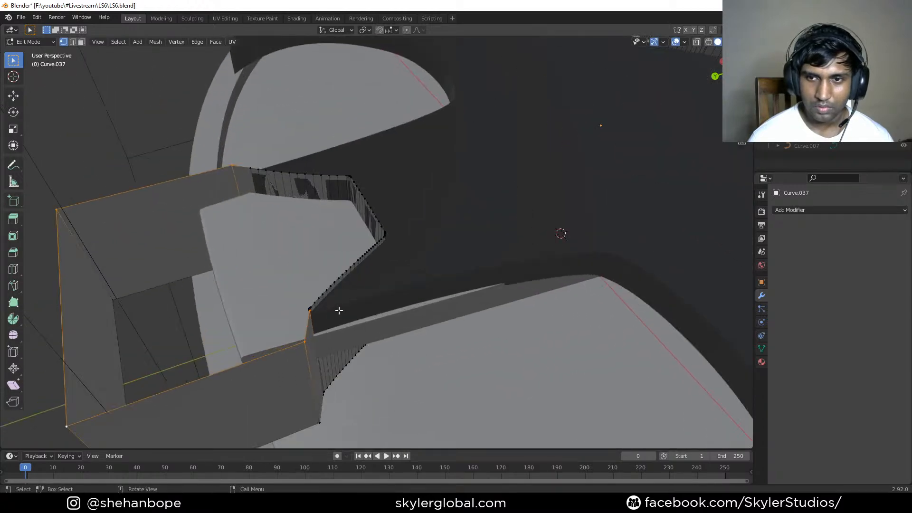
pyautogui.press('g')
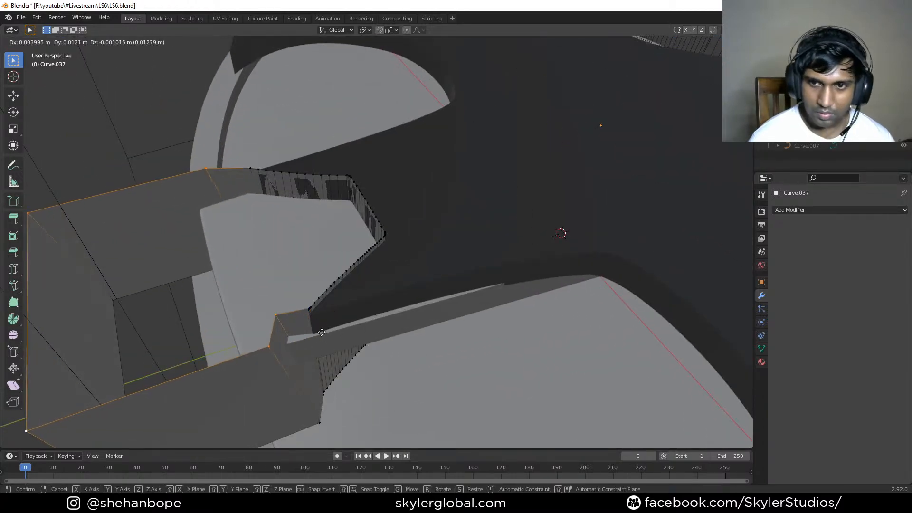
pyautogui.rightClick(327, 327)
pyautogui.keyDown('alt'); pyautogui.click(331, 287); pyautogui.keyUp('alt')
pyautogui.keyDown('alt'); pyautogui.click(333, 284); pyautogui.keyUp('alt')
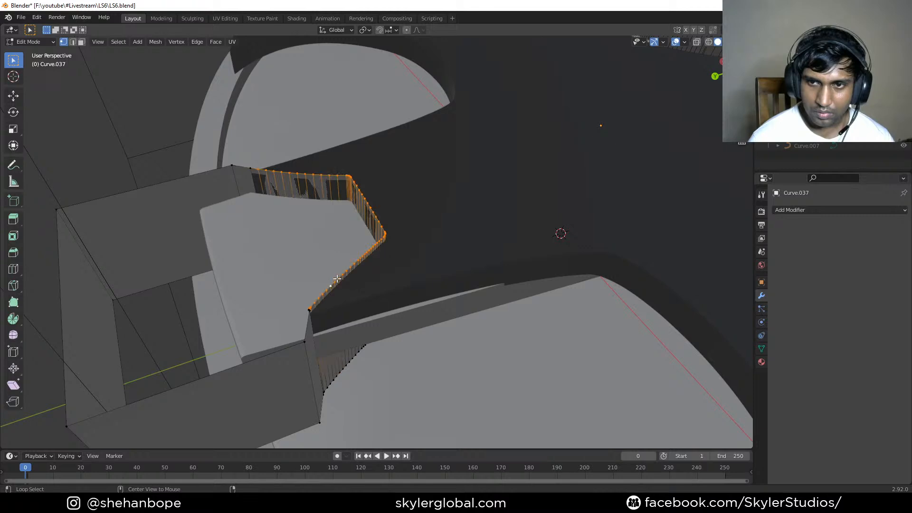
pyautogui.press('g')
pyautogui.rightClick(376, 292)
# - Run Merge by Distance on all vertices of the notch cutter
pyautogui.moveTo(306, 323); pyautogui.dragTo(245, 276, button='middle')
pyautogui.press('Tab')
pyautogui.press('Tab')
pyautogui.press('a')
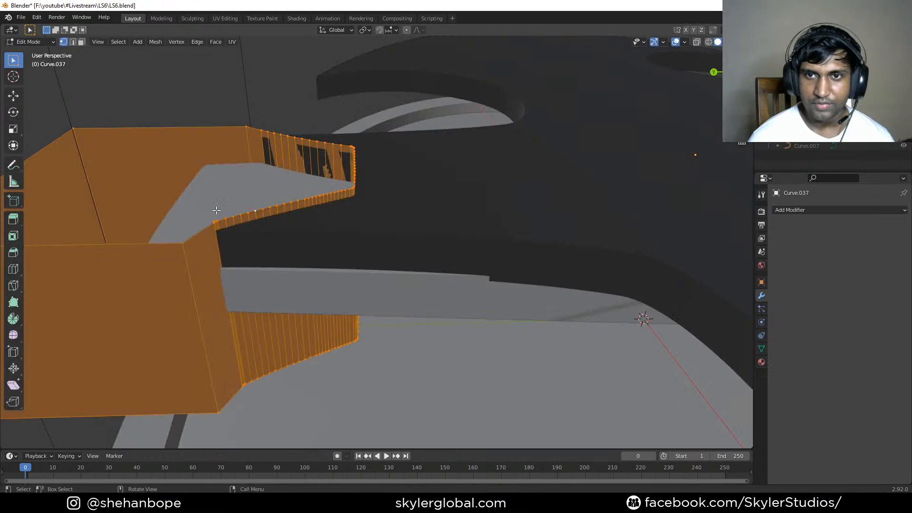
pyautogui.click(153, 44)
pyautogui.moveTo(197, 249)
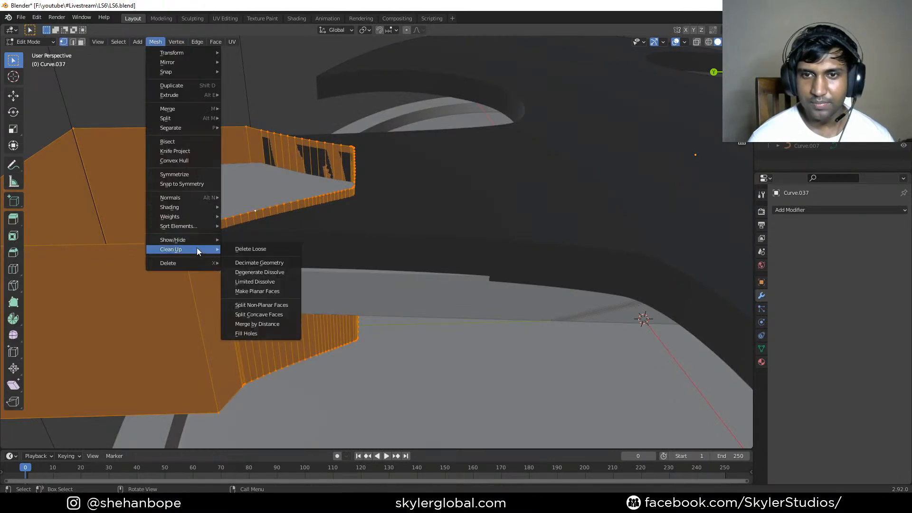
pyautogui.click(276, 324)
pyautogui.press('Tab')
pyautogui.press('Tab')
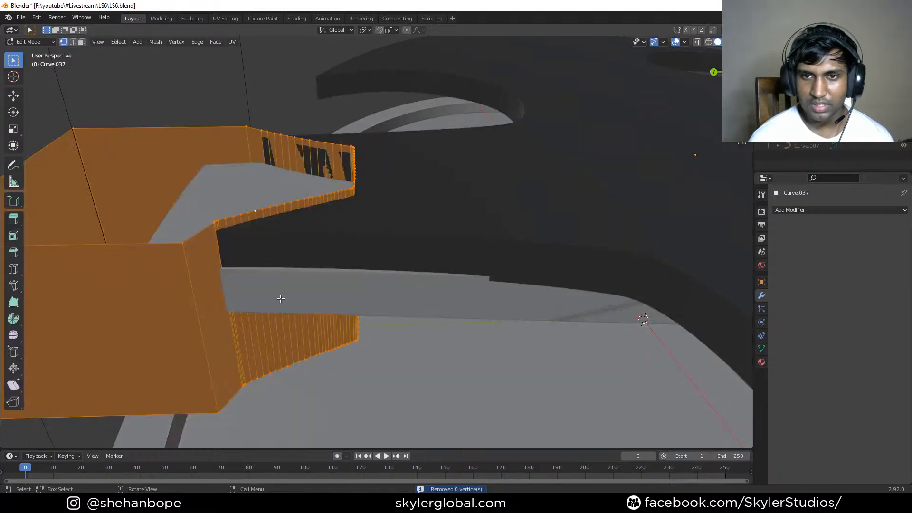
# - Enable the Face Orientation overlay and inspect the direction of the notch cutter's faces with X-ray off
pyautogui.moveTo(220, 290); pyautogui.dragTo(321, 286, button='middle')
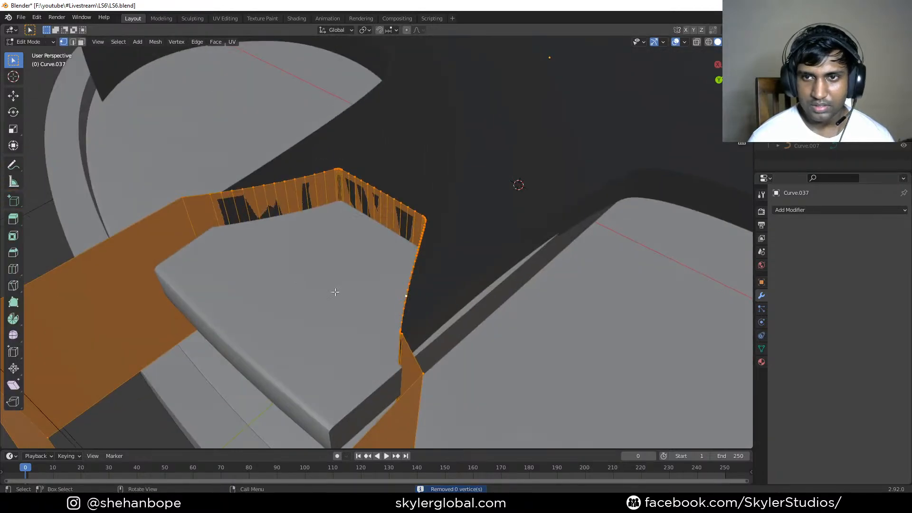
pyautogui.moveTo(386, 319); pyautogui.dragTo(447, 318, button='middle')
pyautogui.hotkey('alt', 'z')
pyautogui.click(684, 42)
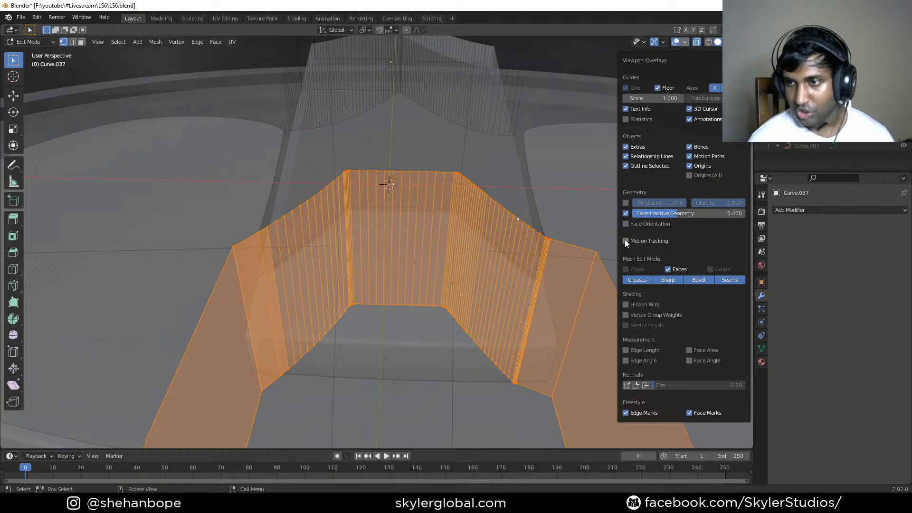
pyautogui.click(626, 224)
pyautogui.click(626, 224)
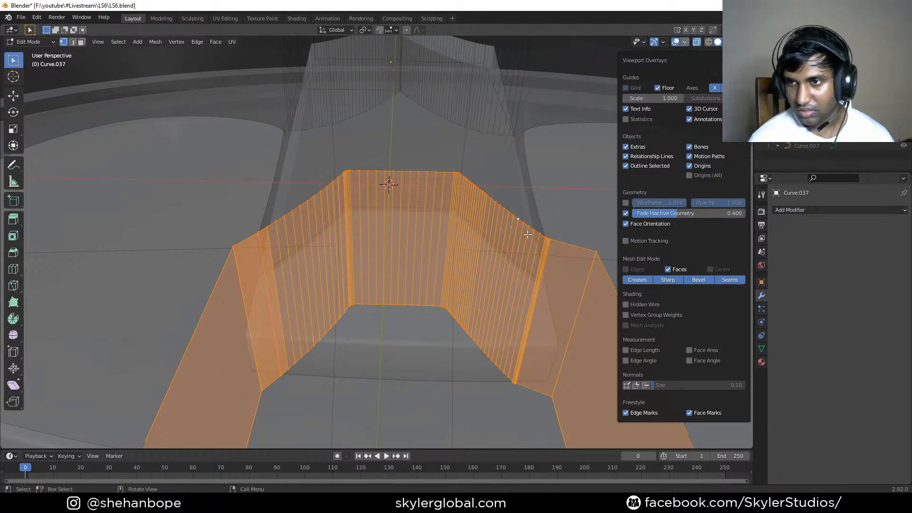
pyautogui.press('Tab')
pyautogui.scroll(-4, 388, 221)
pyautogui.moveTo(389, 221); pyautogui.dragTo(480, 219, button='middle')
pyautogui.click(685, 42)
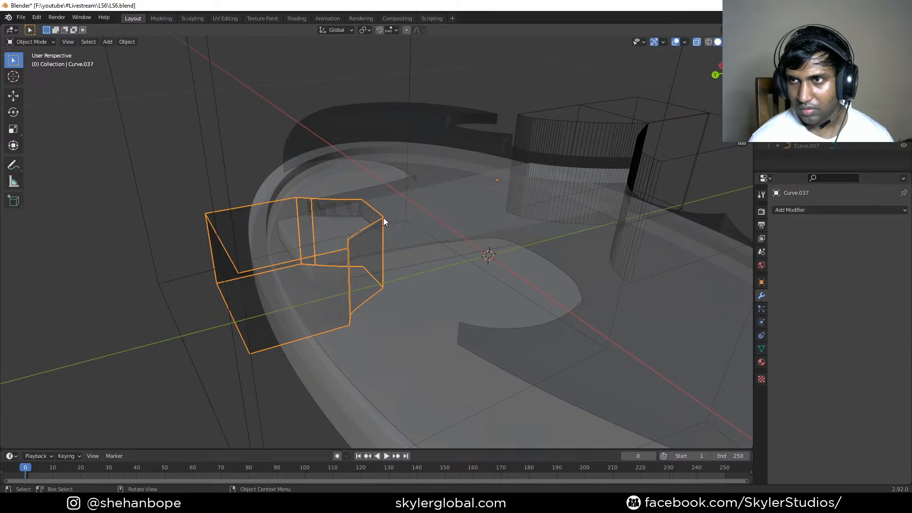
pyautogui.hotkey('alt', 'z')
pyautogui.moveTo(408, 214)
pyautogui.mouseDown(button='middle')
pyautogui.moveTo(391, 246)
pyautogui.moveTo(352, 236)
pyautogui.moveTo(343, 218)
pyautogui.moveTo(489, 220)
pyautogui.moveTo(599, 254)
pyautogui.moveTo(601, 244)
pyautogui.moveTo(516, 242)
pyautogui.mouseUp(button='middle')
pyautogui.press('Tab')
pyautogui.scroll(1, 468, 259)
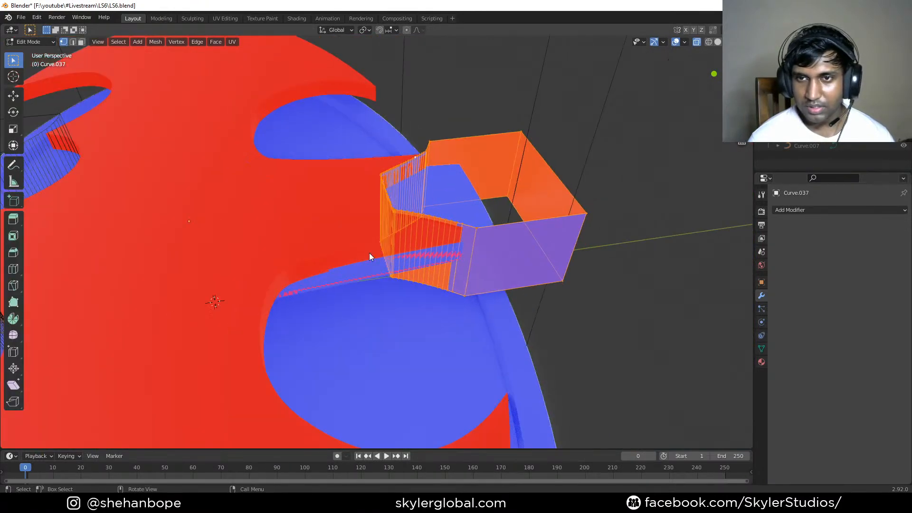
# - Flip the normals of all faces of the bat emblem
pyautogui.press('Tab')
pyautogui.scroll(-3, 368, 252)
pyautogui.click(315, 239)
pyautogui.press('Tab')
pyautogui.press('a')
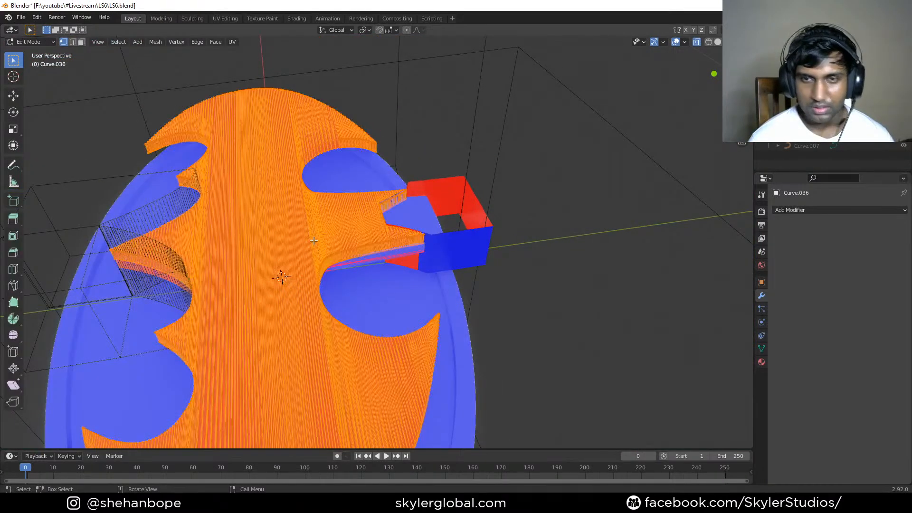
pyautogui.hotkey('alt', 'n')
pyautogui.click(313, 241)
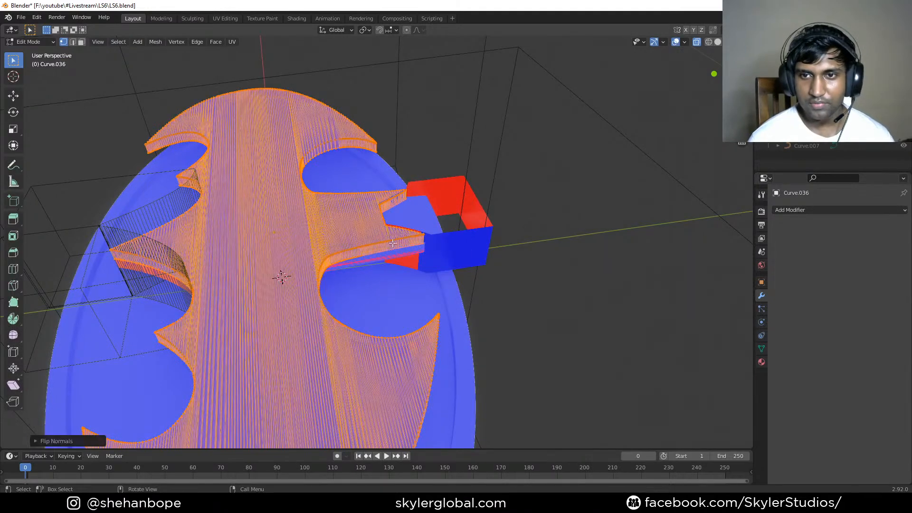
pyautogui.moveTo(313, 241); pyautogui.dragTo(431, 206, button='middle')
pyautogui.press('Tab')
pyautogui.scroll(3, 455, 265)
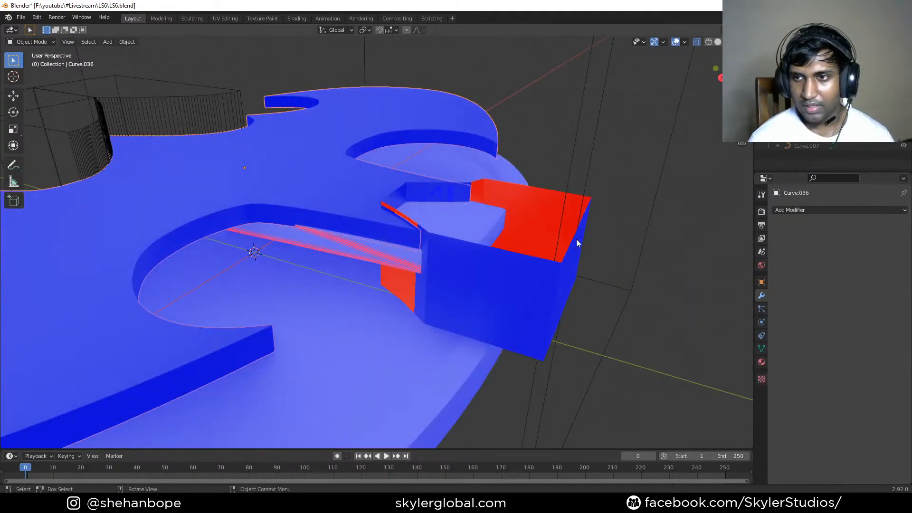
# - Select the notch cutter and move it up along Z until it is clear of the emblem
pyautogui.press('Tab')
pyautogui.moveTo(617, 233); pyautogui.dragTo(515, 205, button='middle')
pyautogui.press('Tab')
pyautogui.click(506, 293)
pyautogui.moveTo(546, 280); pyautogui.dragTo(297, 250, button='middle')
pyautogui.press('Tab')
pyautogui.press('Tab')
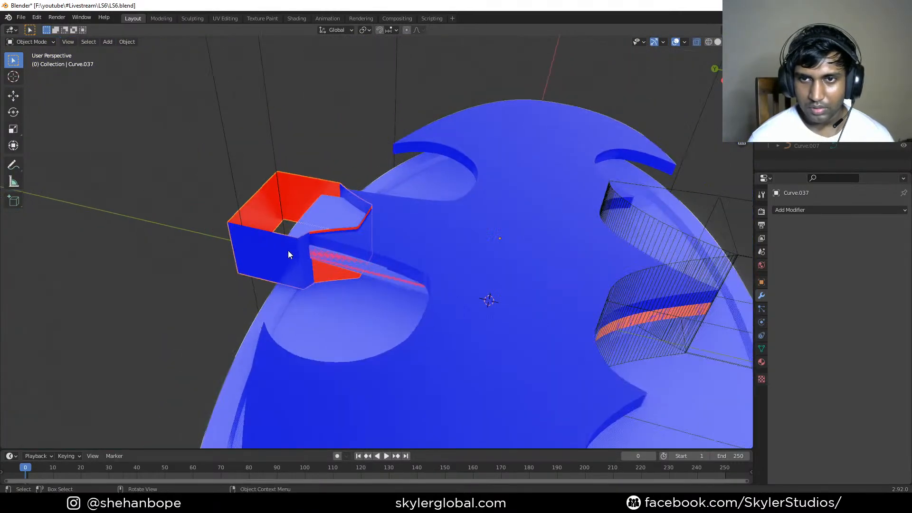
pyautogui.press('g')
pyautogui.press('z')
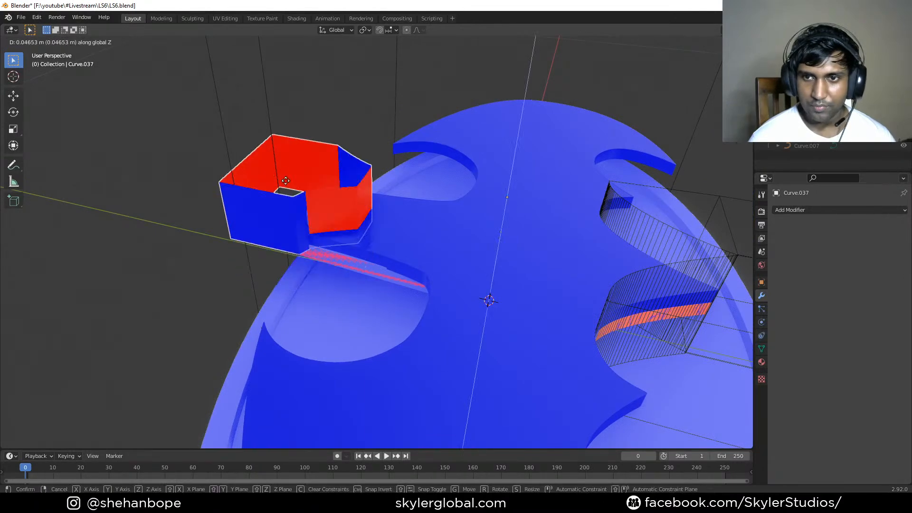
pyautogui.click(409, 189)
pyautogui.moveTo(410, 188); pyautogui.dragTo(444, 283, button='middle')
pyautogui.scroll(2, 409, 280)
# - Select the upper and lower edges of the cutter's notch wall and flip the normals of its faces
pyautogui.press('Tab')
pyautogui.hotkey('alt', 'a')
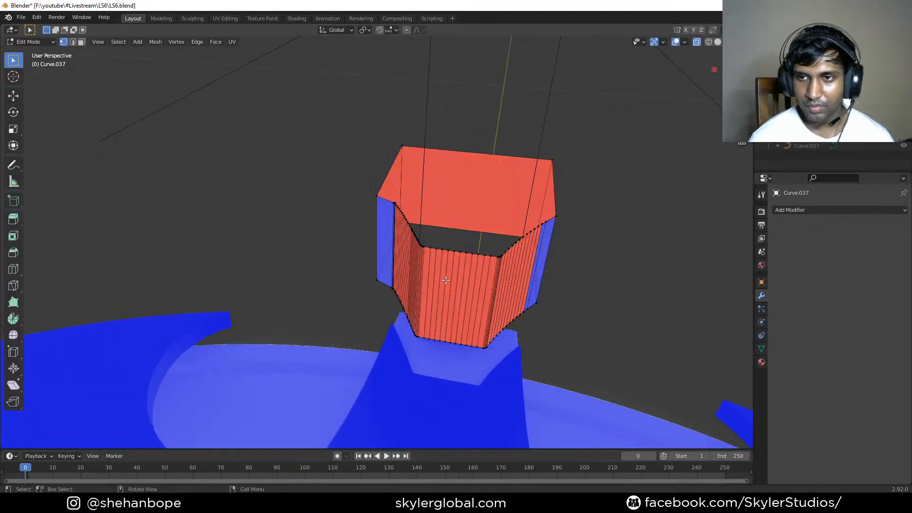
pyautogui.moveTo(421, 251); pyautogui.dragTo(435, 238, button='middle')
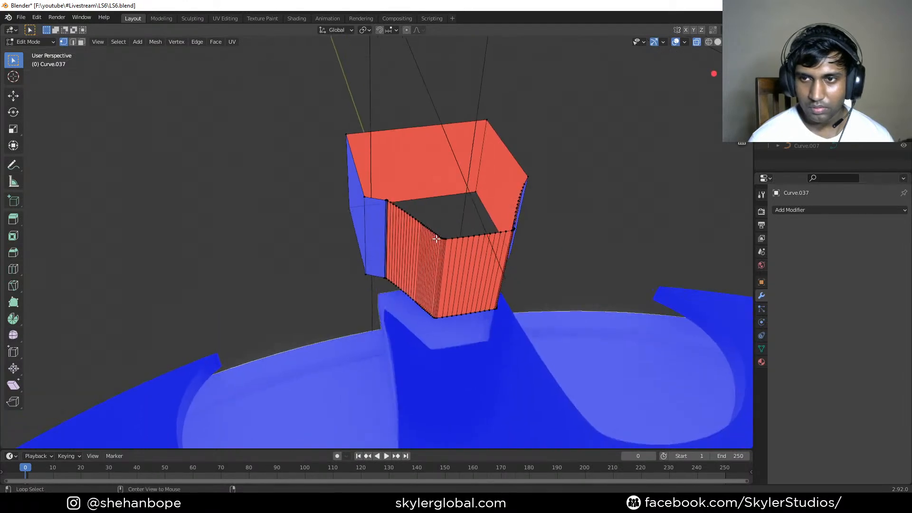
pyautogui.keyDown('alt'); pyautogui.click(456, 238); pyautogui.keyUp('alt')
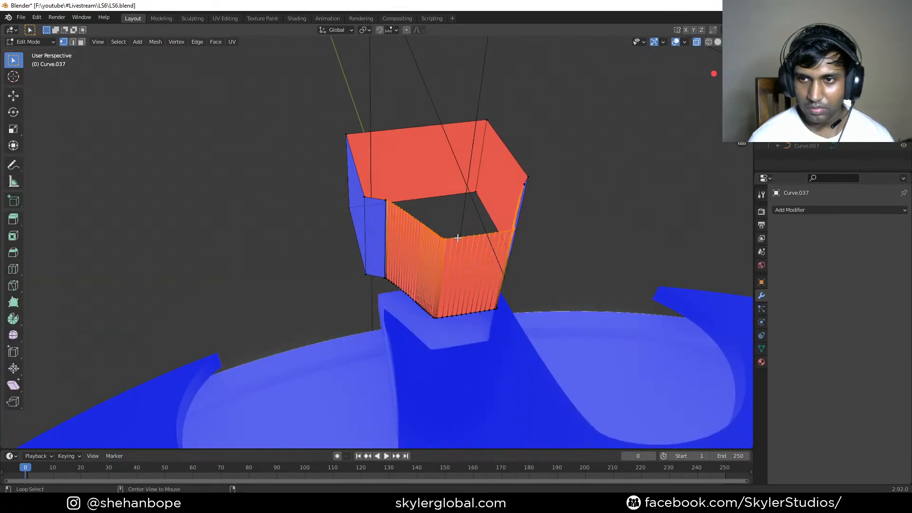
pyautogui.moveTo(467, 252); pyautogui.dragTo(463, 349, button='middle')
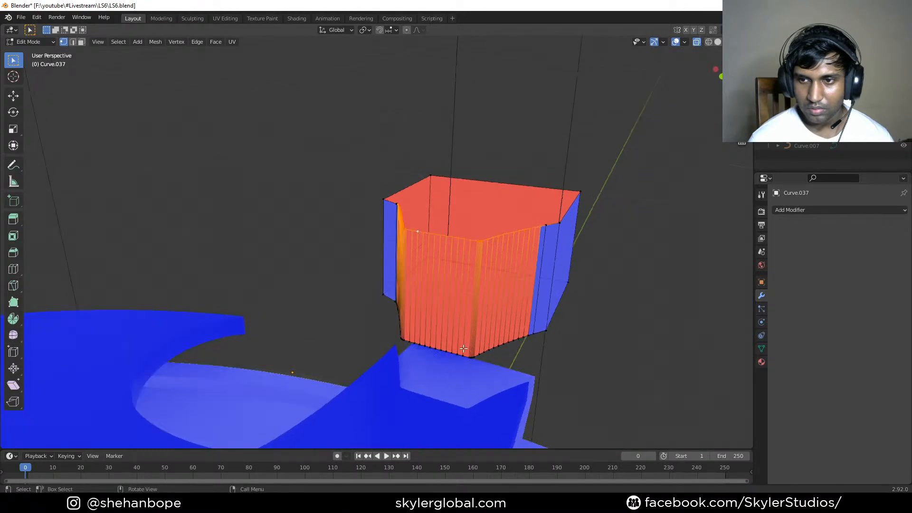
pyautogui.keyDown('alt'); pyautogui.click(453, 354); pyautogui.keyUp('alt')
pyautogui.moveTo(519, 305); pyautogui.dragTo(390, 292, button='middle')
pyautogui.hotkey('alt', 'n')
pyautogui.click(521, 298)
# - Pull aside the stray vertex at one ear-tip strip of the cutter and dissolve the overlapping vertices there
pyautogui.click(442, 242)
pyautogui.scroll(6, 431, 292)
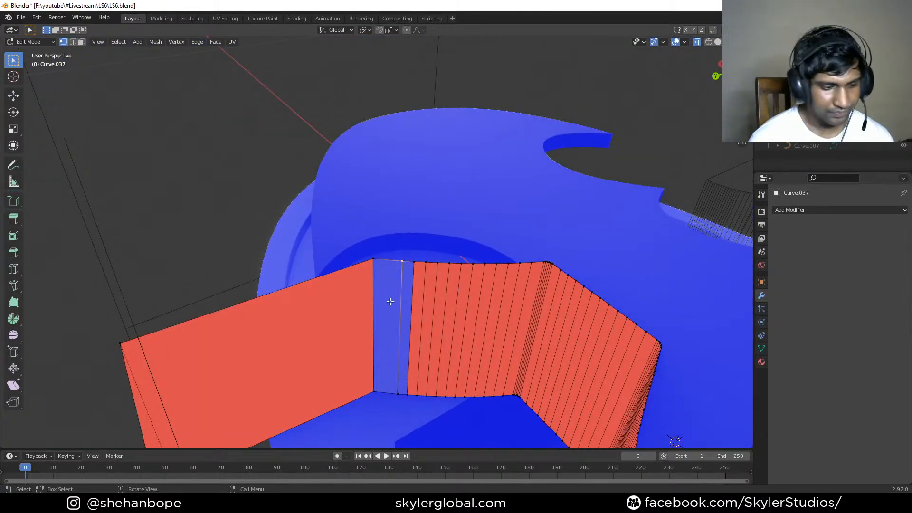
pyautogui.press('g')
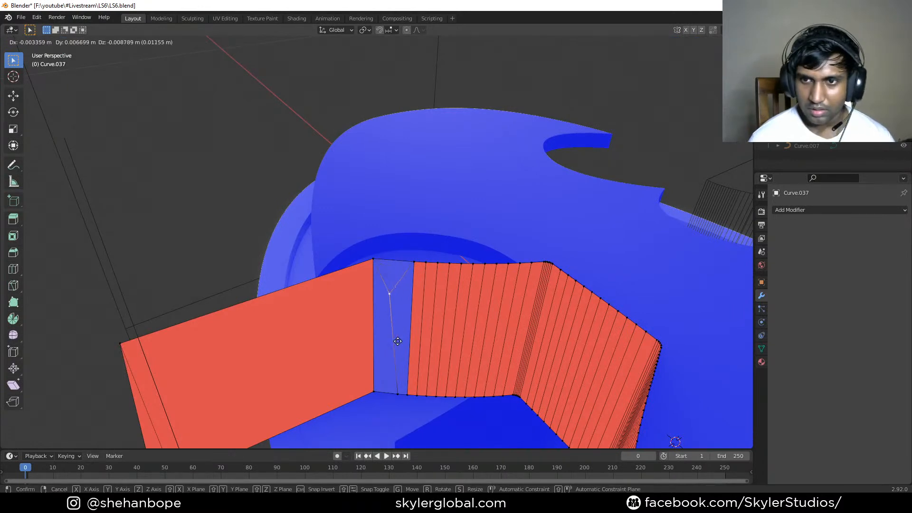
pyautogui.click(397, 341)
pyautogui.moveTo(397, 341); pyautogui.dragTo(397, 390, button='middle')
pyautogui.rightClick(399, 345)
pyautogui.click(397, 354)
pyautogui.rightClick(438, 366)
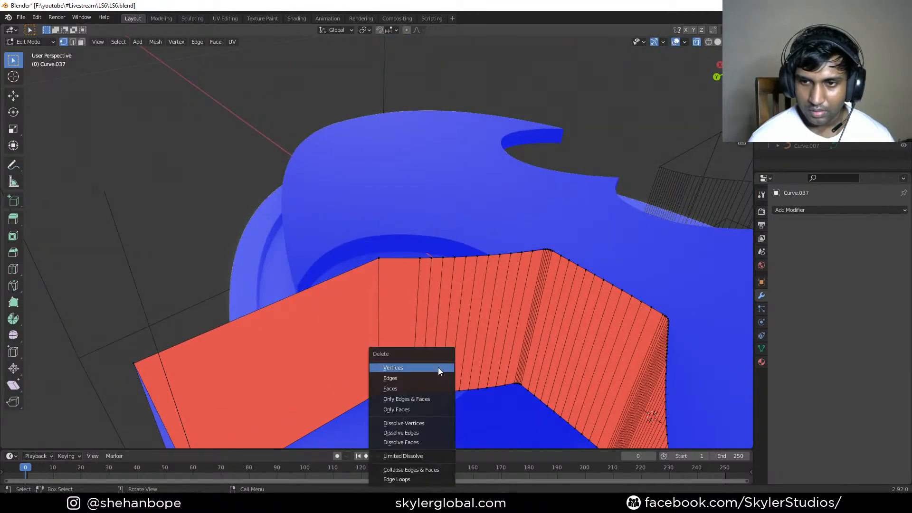
pyautogui.click(420, 421)
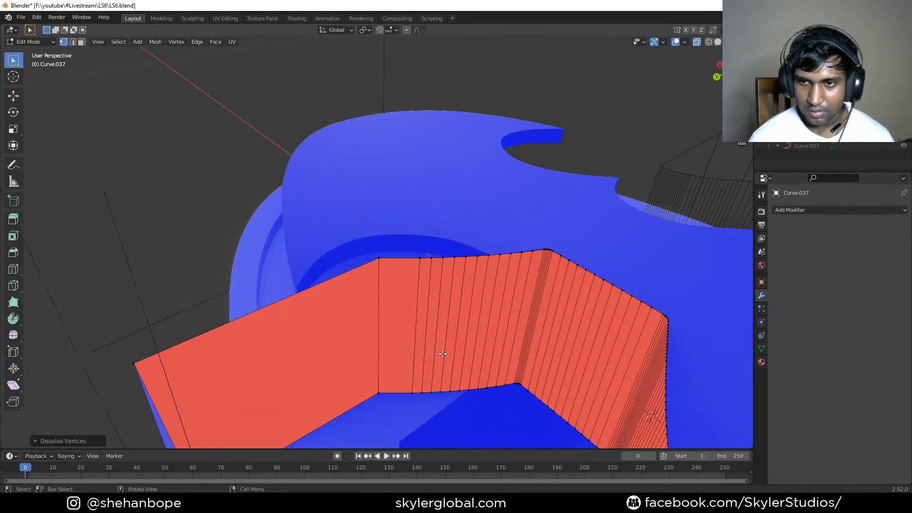
# - Remove the stray vertices of the thin overlapping strip at the cutter's other ear tip
pyautogui.scroll(-3, 443, 354)
pyautogui.moveTo(443, 354); pyautogui.dragTo(407, 325, button='middle')
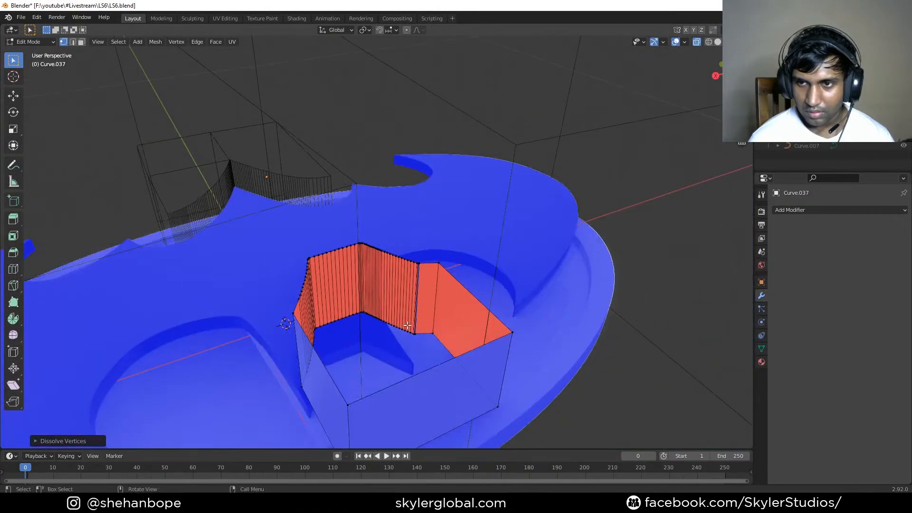
pyautogui.scroll(3, 443, 338)
pyautogui.scroll(2, 438, 296)
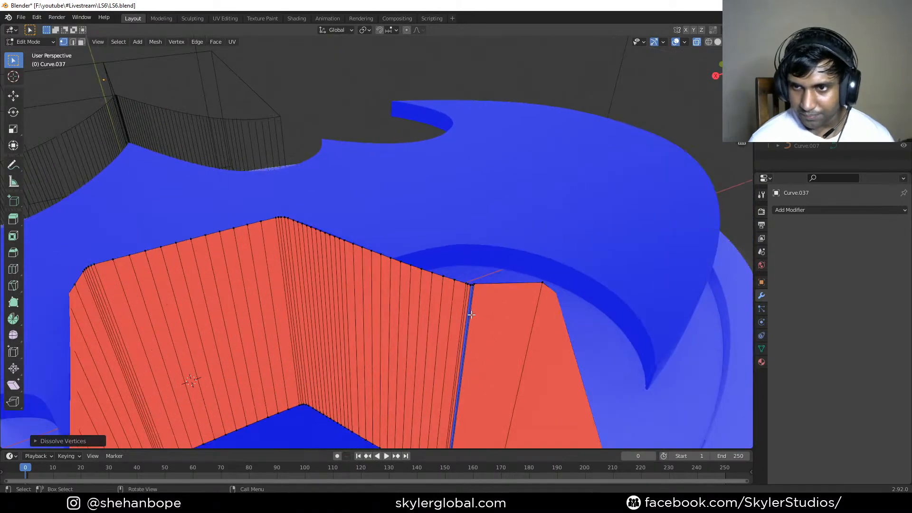
pyautogui.keyDown('alt'); pyautogui.click(473, 292); pyautogui.keyUp('alt')
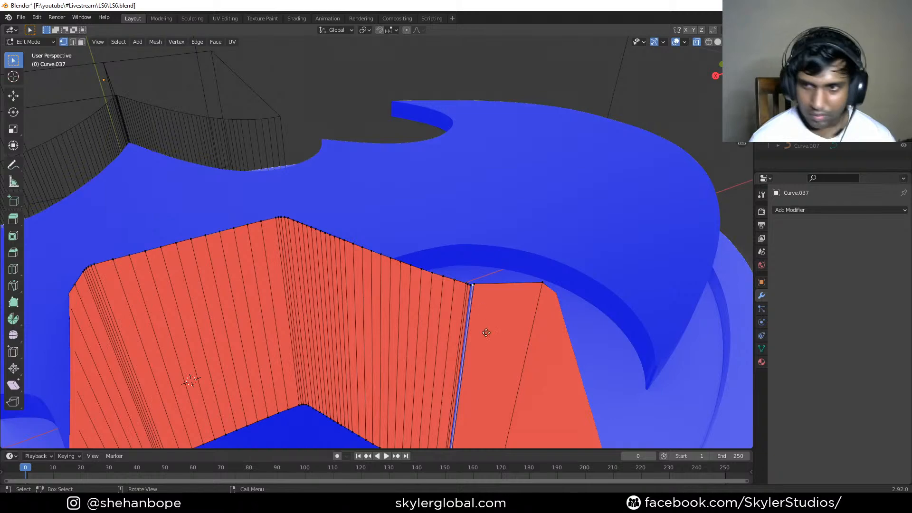
pyautogui.press('g')
pyautogui.click(482, 366)
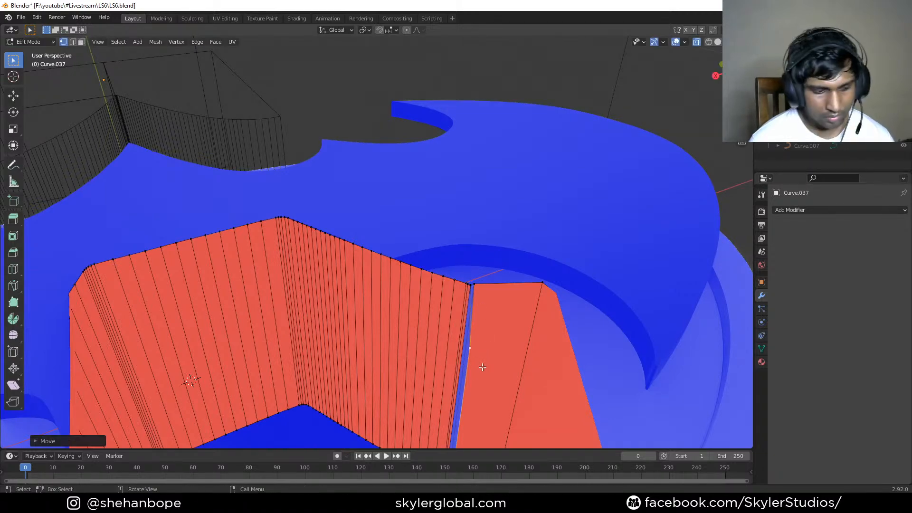
pyautogui.press('x')
pyautogui.click(462, 311)
pyautogui.moveTo(477, 336); pyautogui.dragTo(448, 323, button='middle')
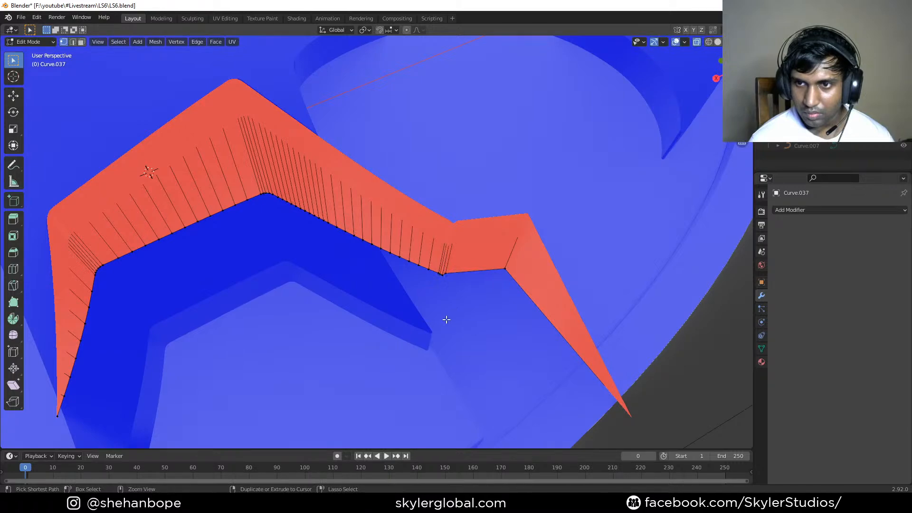
pyautogui.moveTo(421, 334)
pyautogui.mouseDown(button='middle')
pyautogui.moveTo(435, 291)
pyautogui.moveTo(423, 328)
pyautogui.mouseUp(button='middle')
pyautogui.press('x')
pyautogui.click(414, 326)
# - Return to Object Mode and turn off the Face Orientation overlay
pyautogui.scroll(-5, 402, 317)
pyautogui.press('Tab')
pyautogui.scroll(-4, 401, 317)
pyautogui.moveTo(399, 315); pyautogui.dragTo(415, 326, button='middle')
pyautogui.scroll(2, 415, 326)
pyautogui.click(684, 42)
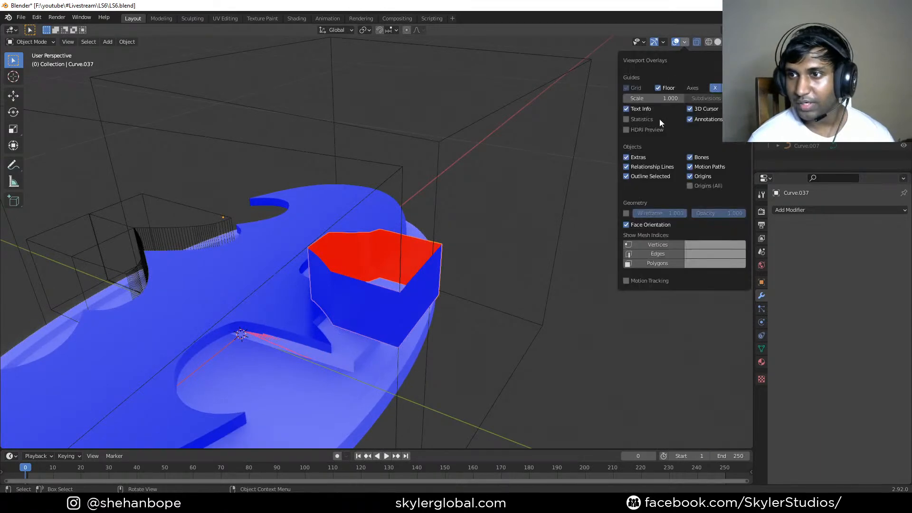
pyautogui.click(631, 223)
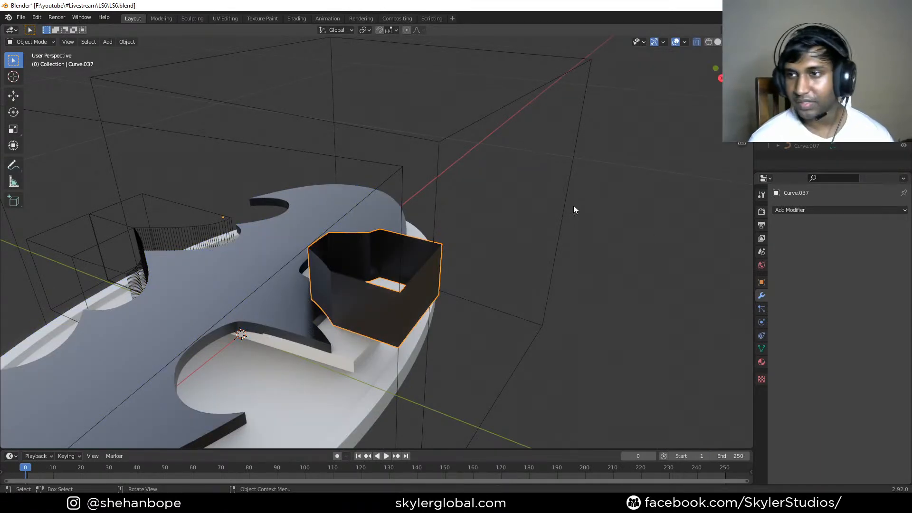
# - Select the cutter's upper and lower rim loops and fill each with a face to close the solid
pyautogui.press('Tab')
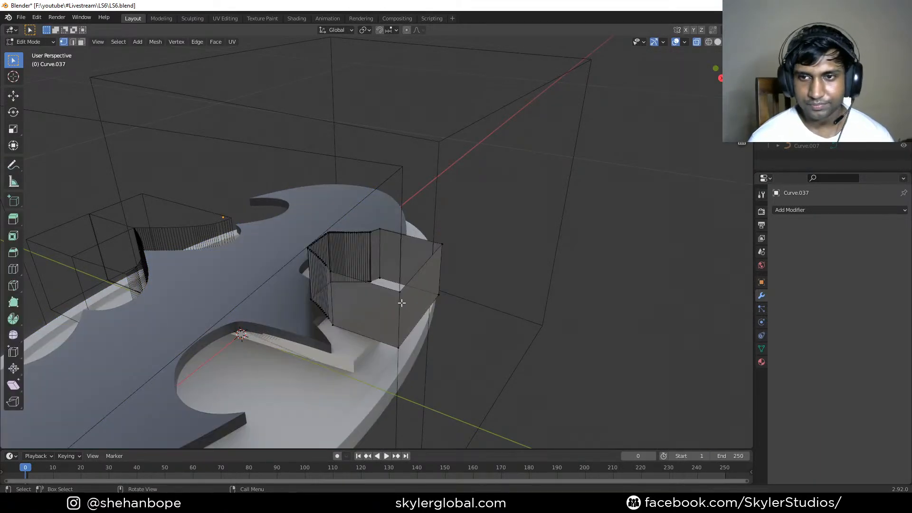
pyautogui.press('a')
pyautogui.moveTo(401, 303)
pyautogui.mouseDown(button='middle')
pyautogui.moveTo(438, 276)
pyautogui.moveTo(398, 277)
pyautogui.moveTo(396, 311)
pyautogui.mouseUp(button='middle')
pyautogui.keyDown('alt'); pyautogui.click(411, 228); pyautogui.keyUp('alt')
pyautogui.keyDown('alt'); pyautogui.click(396, 311); pyautogui.keyUp('alt')
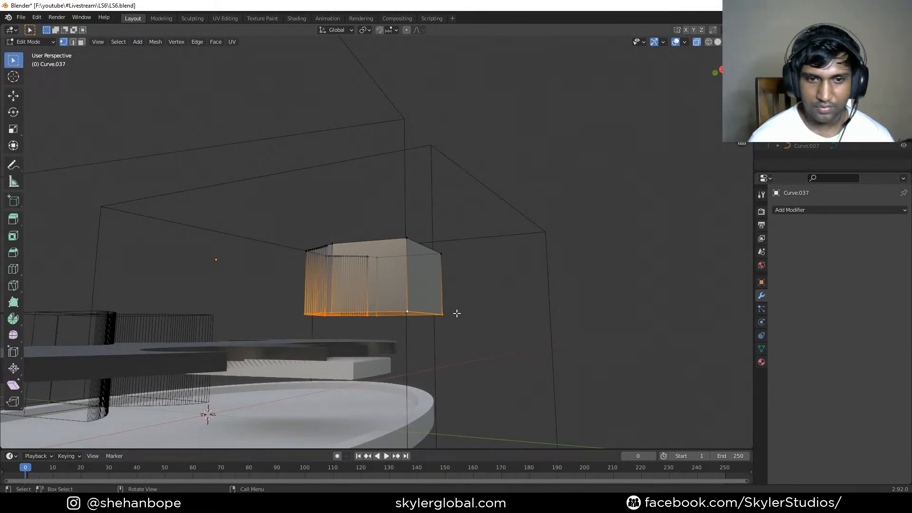
pyautogui.press('Tab')
# - Move the closed notch cutter down along Z by about 0.08 m into the emblem's ear notch and save the file
pyautogui.moveTo(436, 267); pyautogui.dragTo(428, 332, button='middle')
pyautogui.press('g')
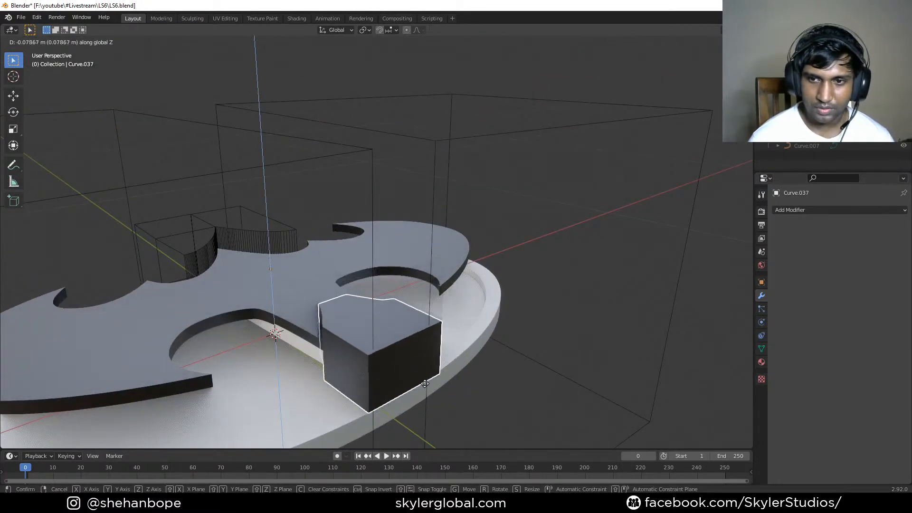
pyautogui.click(407, 387)
pyautogui.moveTo(408, 387)
pyautogui.mouseDown(button='middle')
pyautogui.moveTo(362, 362)
pyautogui.moveTo(412, 369)
pyautogui.moveTo(397, 376)
pyautogui.moveTo(418, 380)
pyautogui.mouseUp(button='middle')
pyautogui.hotkey('ctrl', 's')
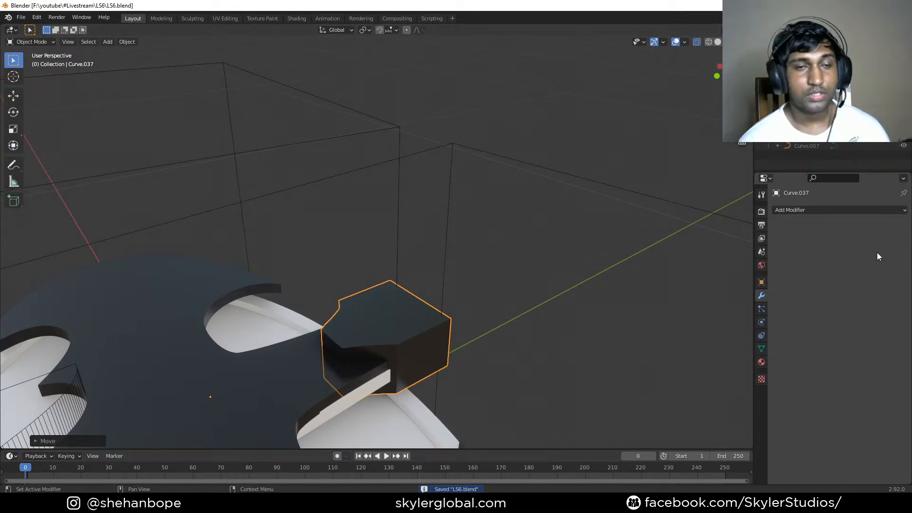
# - Set the ear notch cutter's viewport display to Wire
pyautogui.moveTo(425, 332)
pyautogui.mouseDown(button='middle')
pyautogui.moveTo(474, 362)
pyautogui.moveTo(435, 337)
pyautogui.moveTo(442, 325)
pyautogui.moveTo(431, 332)
pyautogui.mouseUp(button='middle')
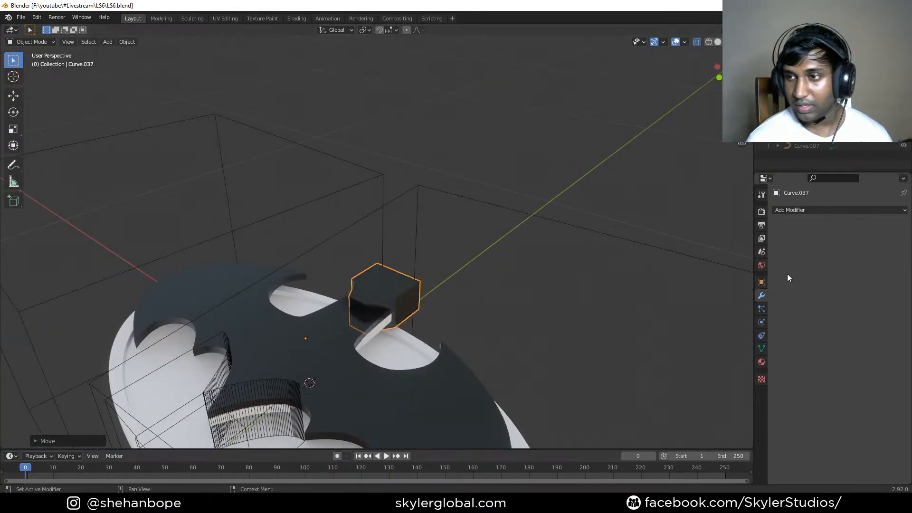
pyautogui.click(761, 348)
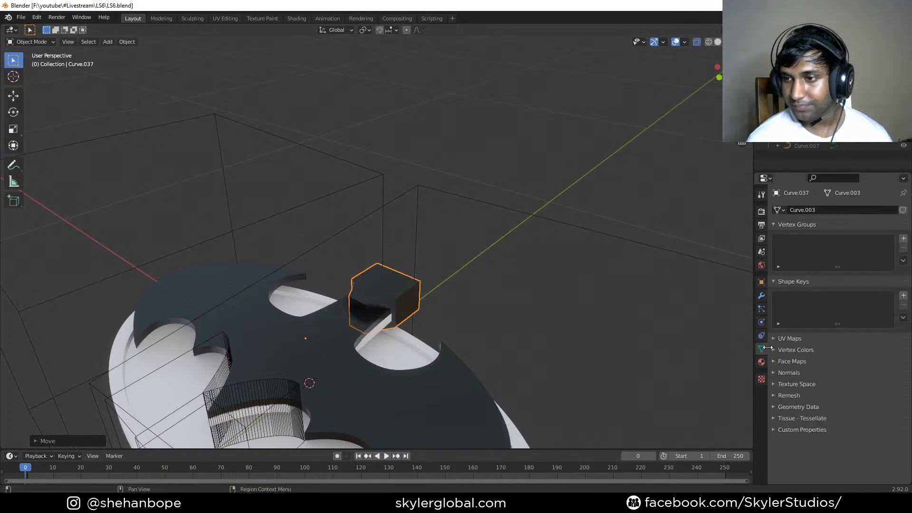
pyautogui.click(761, 282)
pyautogui.scroll(-5, 836, 427)
pyautogui.click(837, 457)
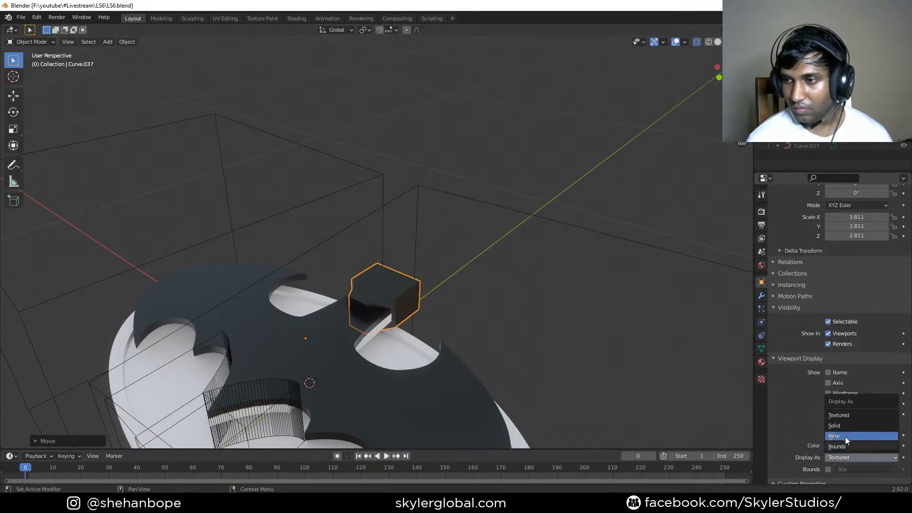
pyautogui.click(835, 436)
# - Add another Boolean modifier in Difference mode to the tapered block beneath the emblem
pyautogui.scroll(4, 446, 338)
pyautogui.moveTo(423, 352); pyautogui.dragTo(476, 258, button='middle')
pyautogui.click(487, 283)
pyautogui.moveTo(529, 314); pyautogui.dragTo(643, 359, button='middle')
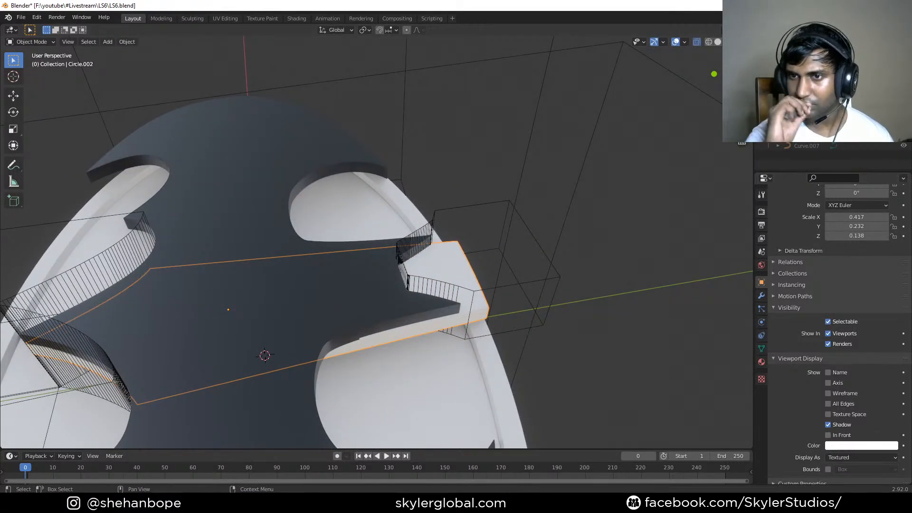
pyautogui.click(451, 258)
pyautogui.click(460, 259)
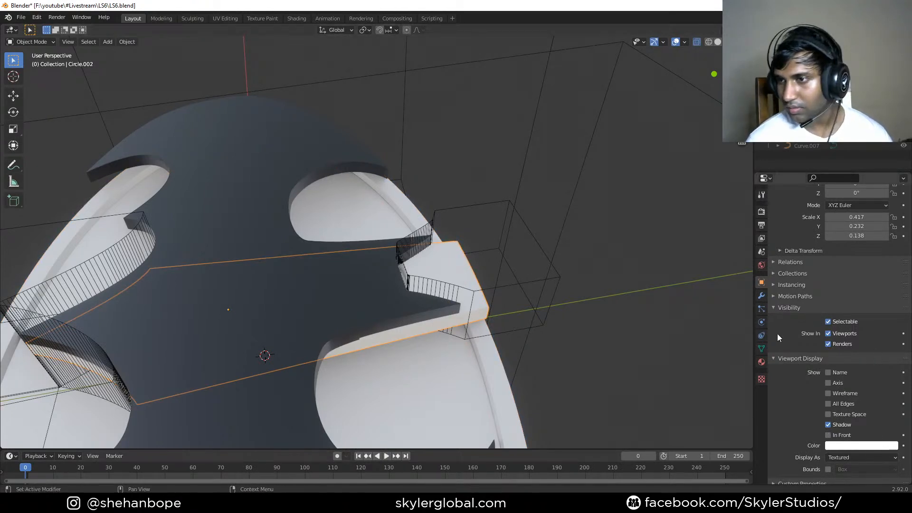
pyautogui.click(761, 295)
pyautogui.scroll(3, 827, 189)
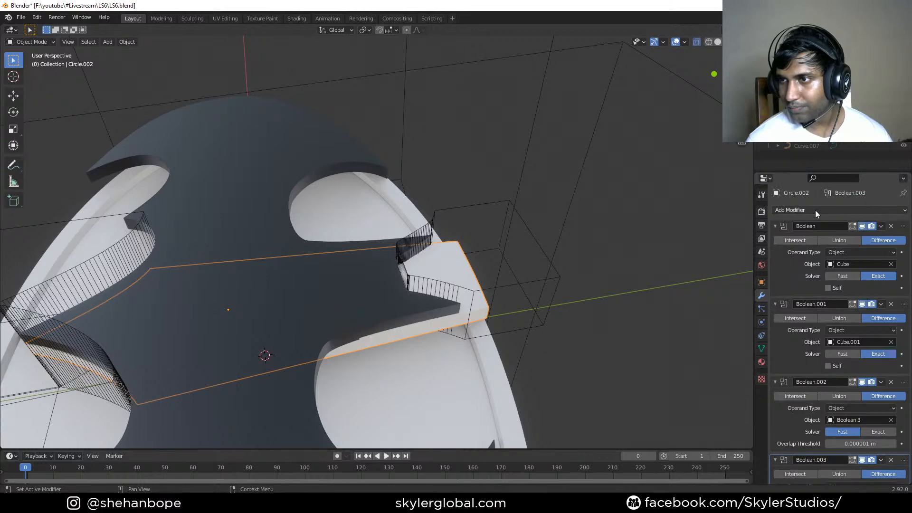
pyautogui.click(815, 210)
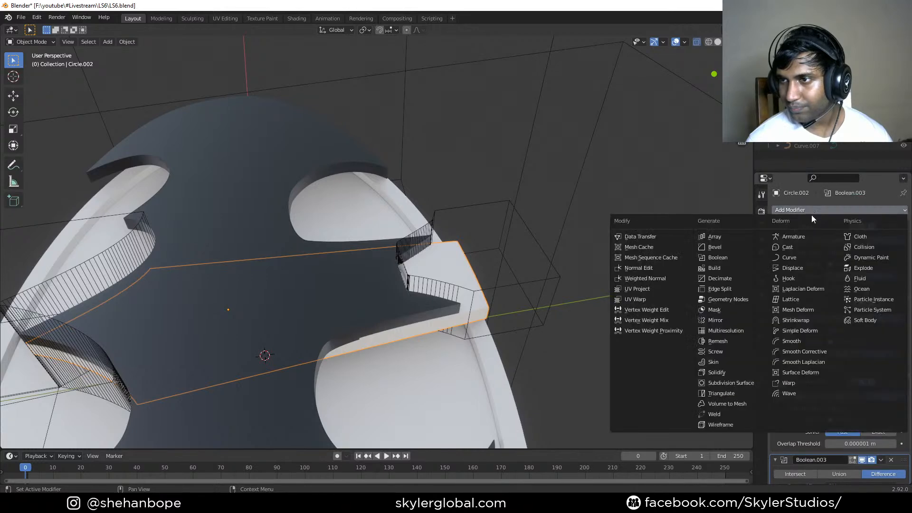
pyautogui.click(735, 257)
pyautogui.scroll(-5, 831, 334)
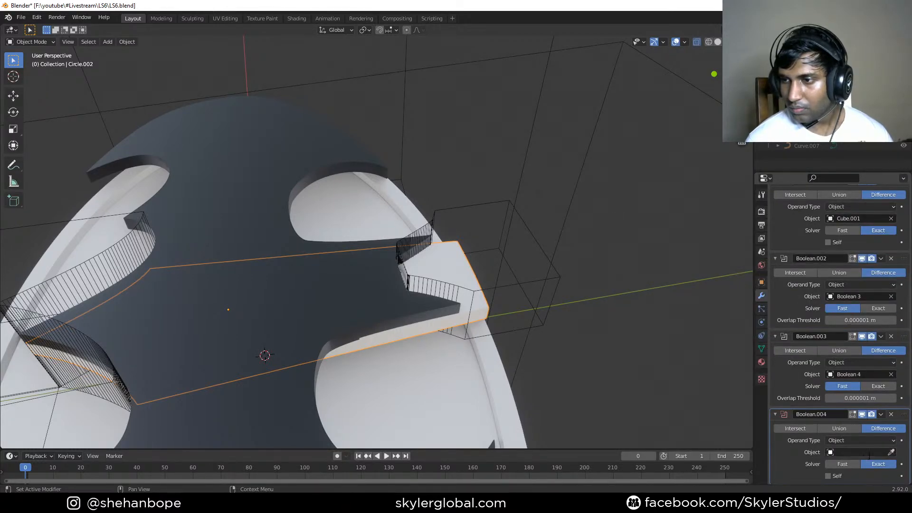
# - Select the ear notch cutter, look for its entry in the Outliner, and save the file
pyautogui.click(866, 453)
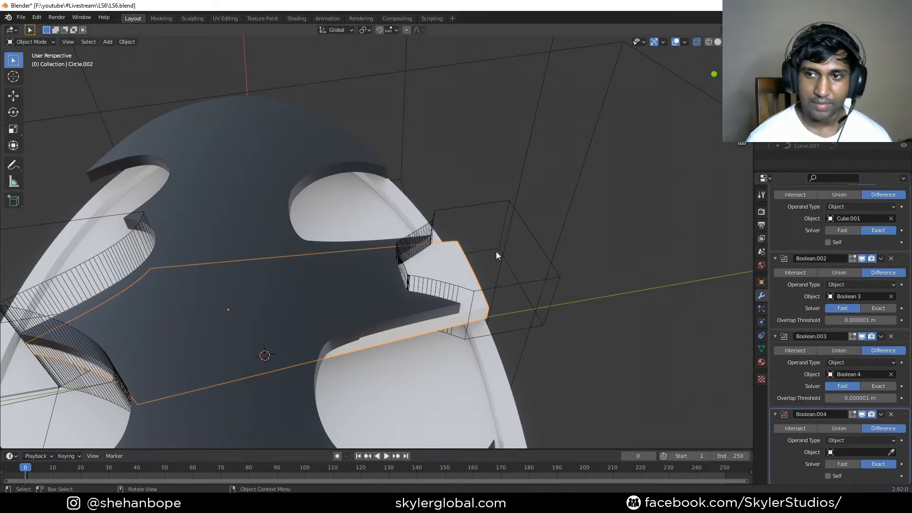
pyautogui.click(501, 203)
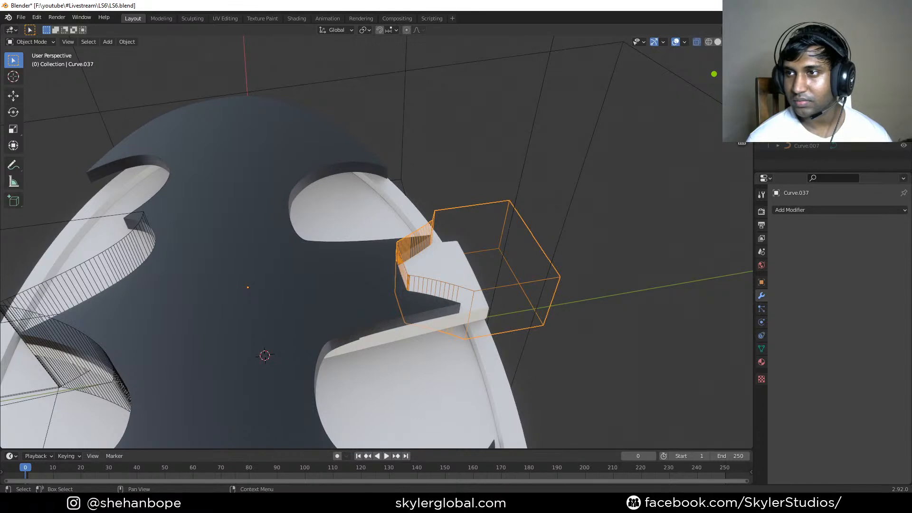
pyautogui.scroll(-5, 799, 156)
pyautogui.scroll(-10, 799, 157)
pyautogui.moveTo(799, 144)
pyautogui.mouseDown()
pyautogui.moveTo(801, 161)
pyautogui.moveTo(811, 155)
pyautogui.mouseUp()
pyautogui.scroll(3, 808, 155)
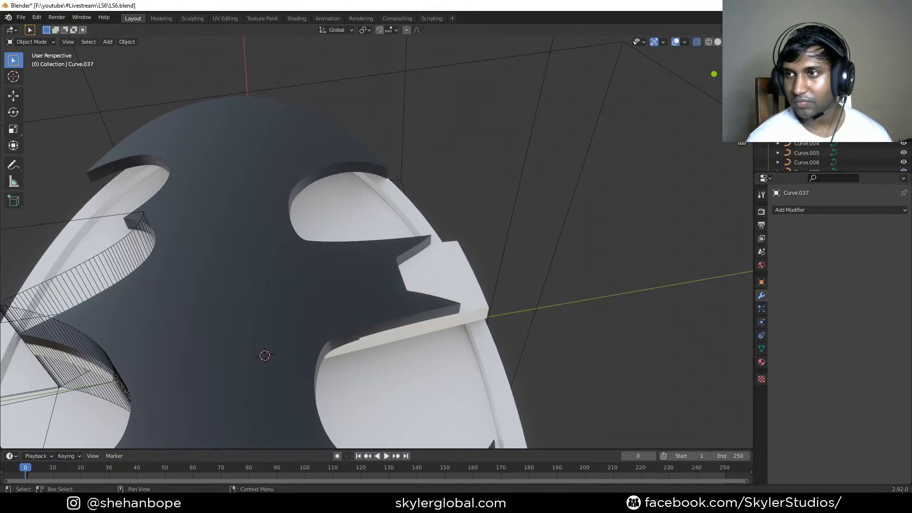
pyautogui.scroll(-3, 831, 157)
pyautogui.moveTo(804, 164); pyautogui.dragTo(803, 133)
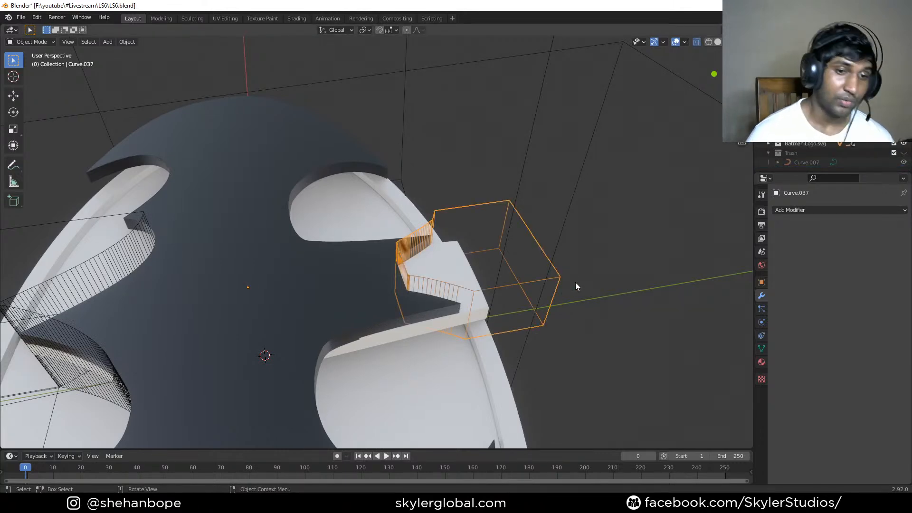
pyautogui.moveTo(588, 259); pyautogui.dragTo(479, 285, button='middle')
pyautogui.hotkey('ctrl', 's')
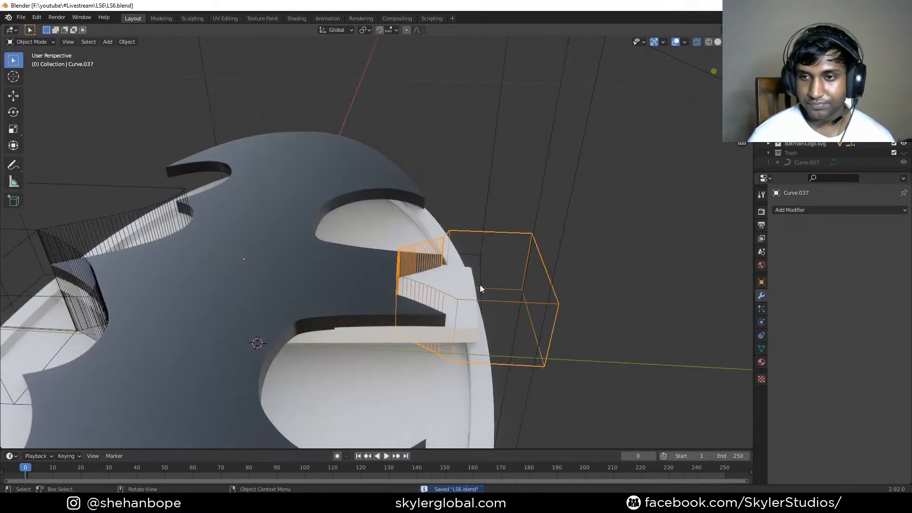
pyautogui.click(477, 294)
pyautogui.moveTo(537, 298); pyautogui.dragTo(546, 304, button='middle')
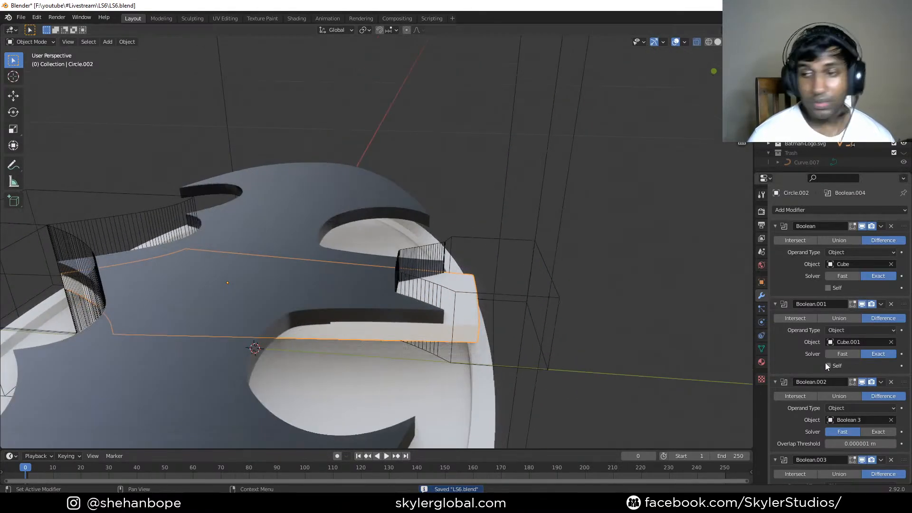
pyautogui.scroll(-4, 825, 364)
pyautogui.scroll(-3, 825, 366)
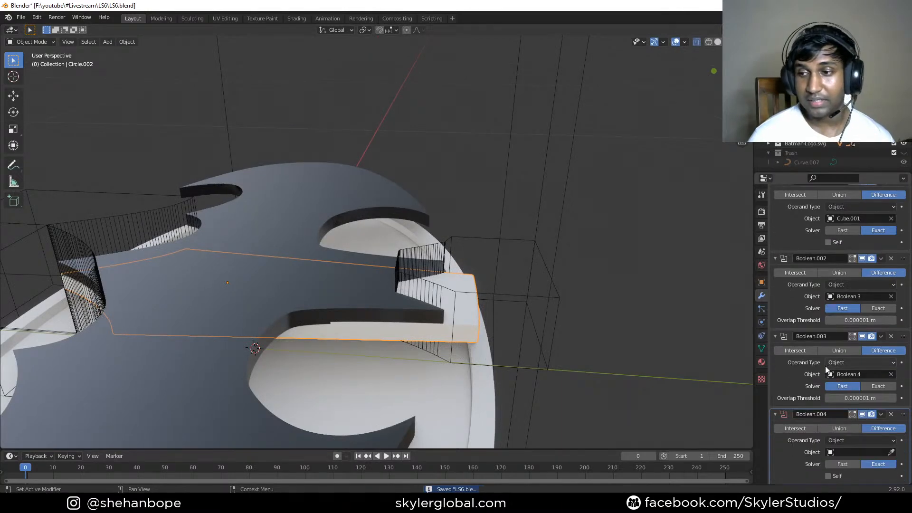
pyautogui.click(882, 452)
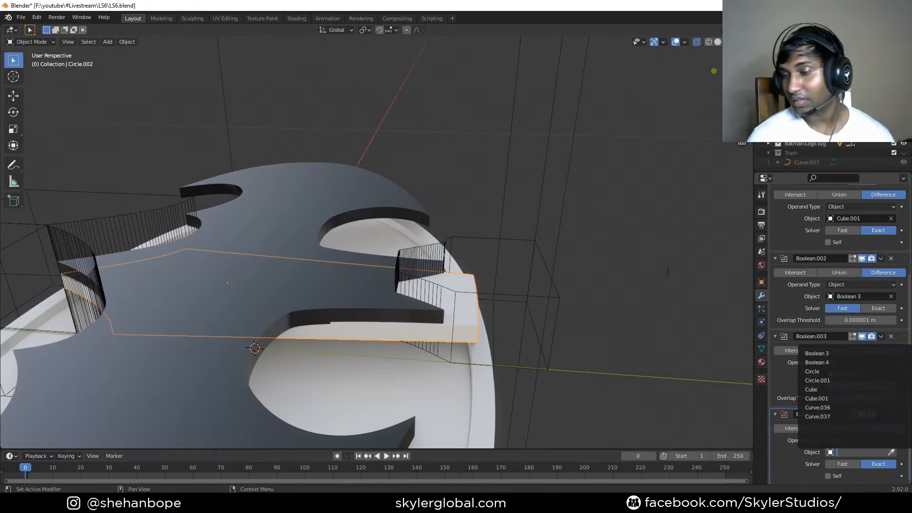
pyautogui.click(608, 269)
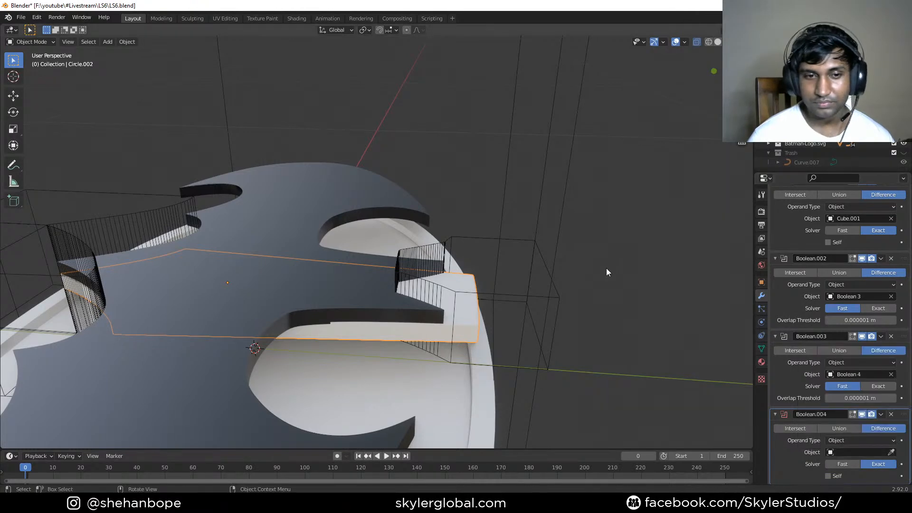
pyautogui.click(484, 237)
pyautogui.moveTo(676, 333); pyautogui.dragTo(452, 277, button='middle')
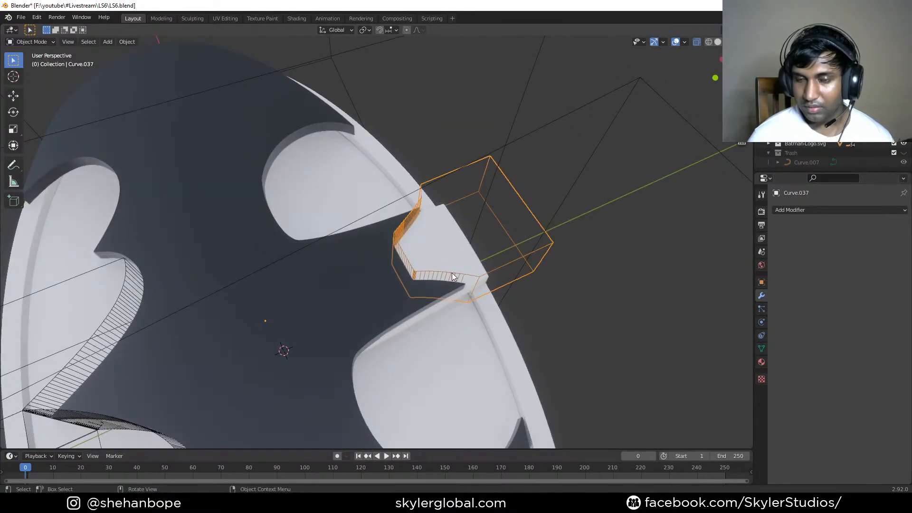
pyautogui.scroll(-5, 450, 274)
pyautogui.moveTo(432, 284); pyautogui.dragTo(448, 258, button='middle')
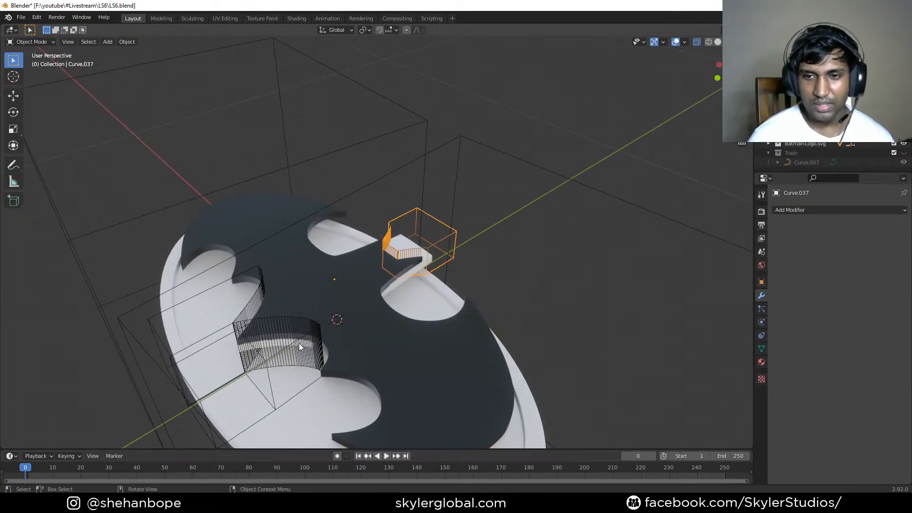
pyautogui.moveTo(240, 321); pyautogui.dragTo(386, 380, button='middle')
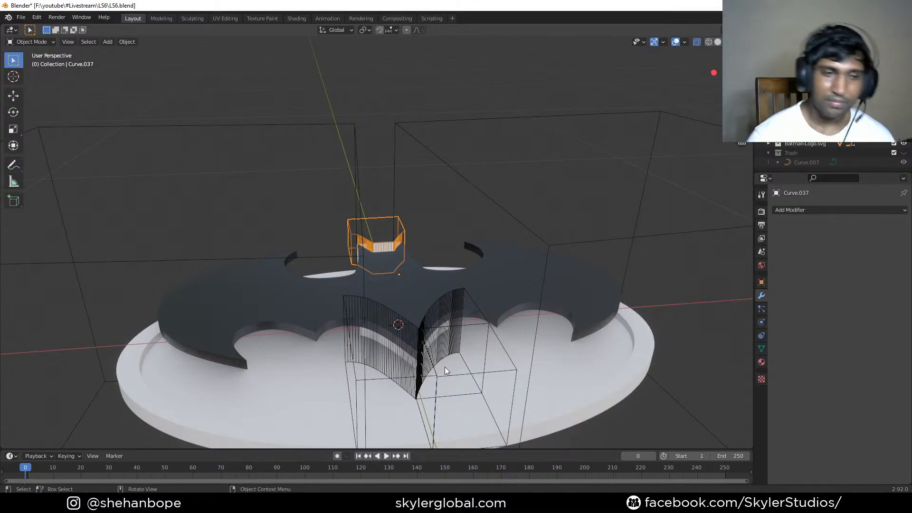
pyautogui.moveTo(564, 356); pyautogui.dragTo(465, 272, button='middle')
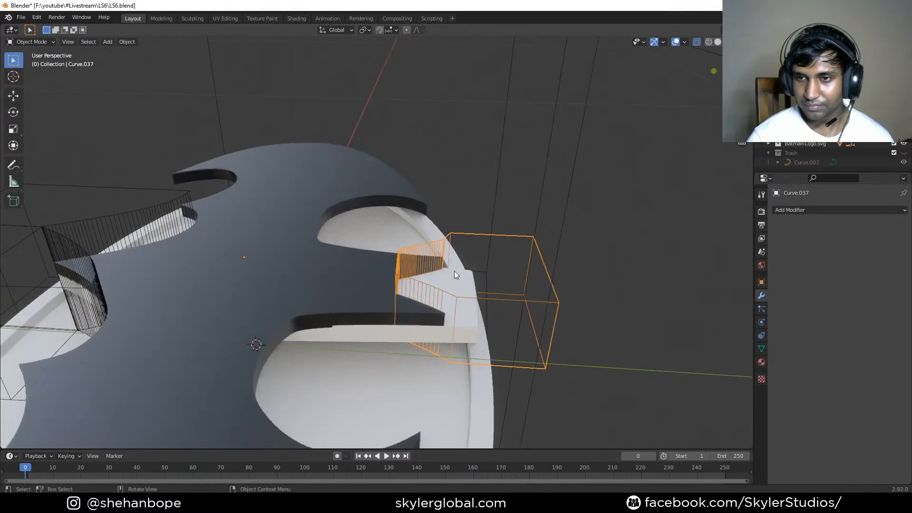
pyautogui.click(467, 291)
pyautogui.scroll(-5, 835, 406)
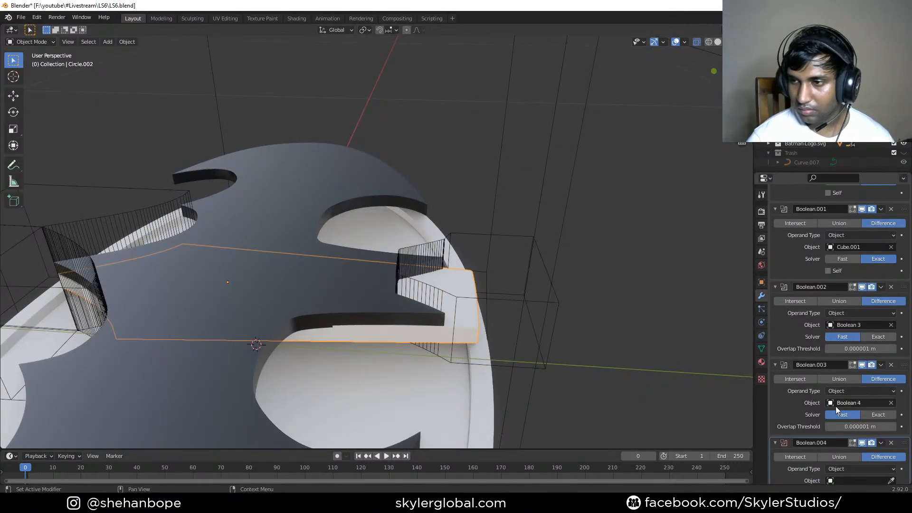
pyautogui.click(880, 451)
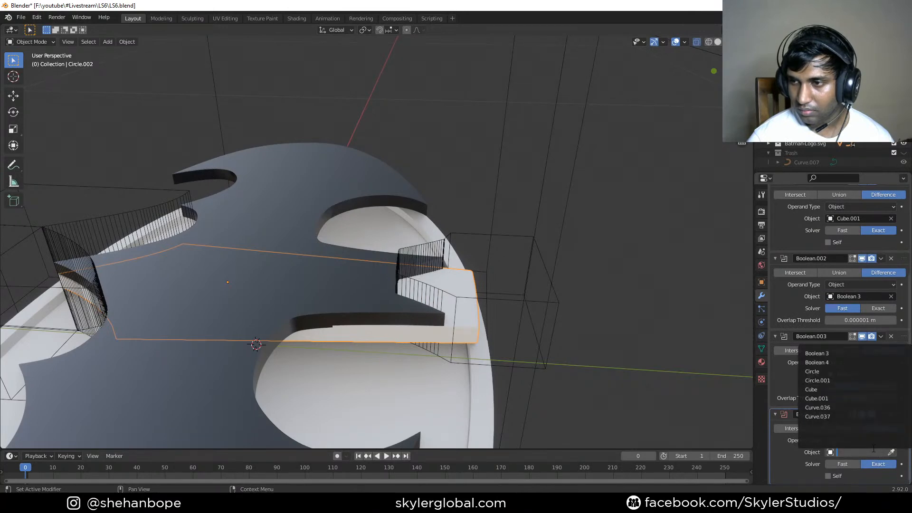
# - Rename the ear notch cutter as "Boolean 5"
pyautogui.click(489, 300)
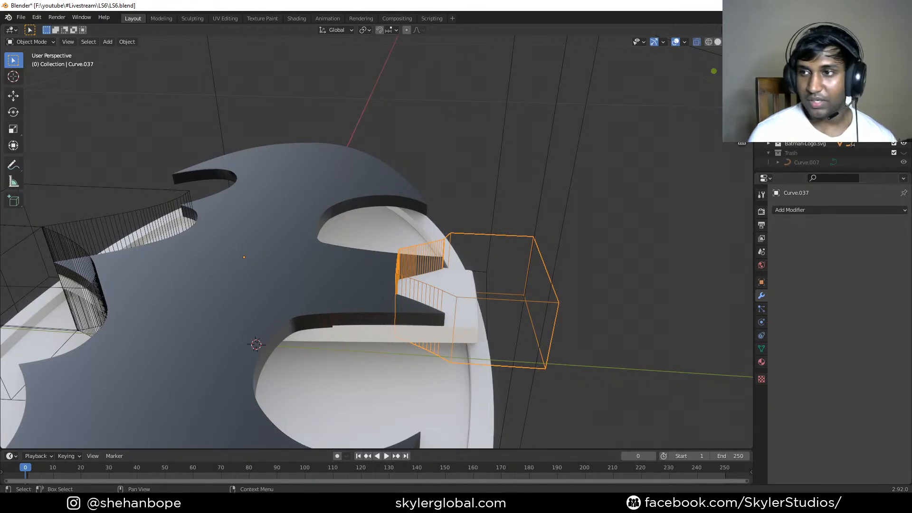
pyautogui.write('Boolean 5')
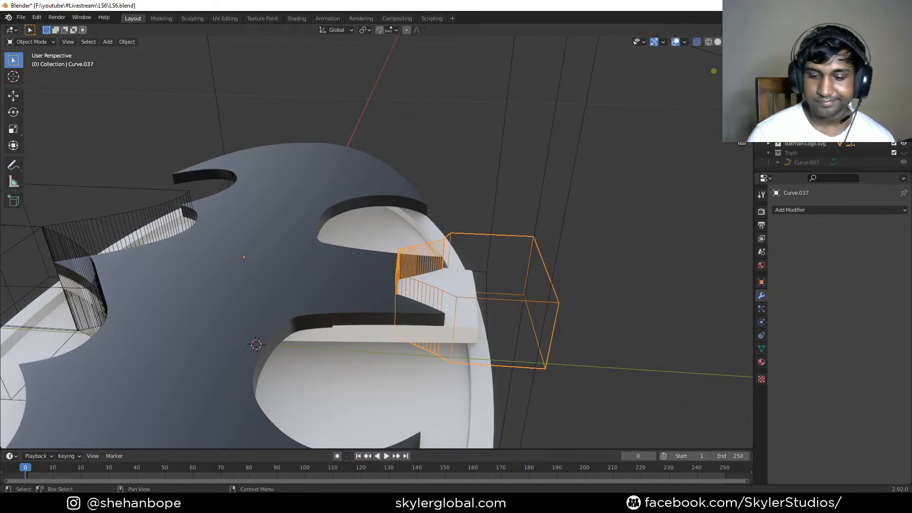
pyautogui.press('Return')
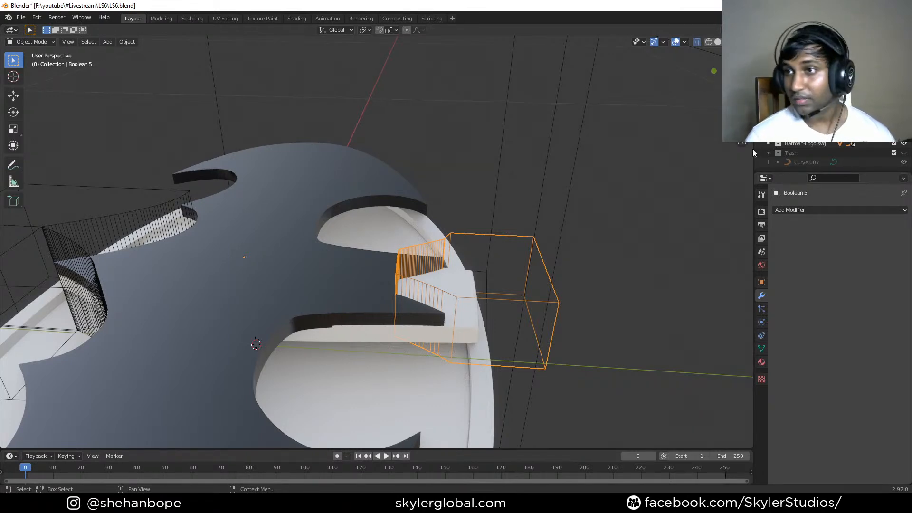
# - Assign Boolean 5 as the cutting object of the tapered block's Boolean.004 modifier and save the file
pyautogui.moveTo(463, 294)
pyautogui.mouseDown(button='middle')
pyautogui.moveTo(468, 282)
pyautogui.moveTo(462, 311)
pyautogui.mouseUp(button='middle')
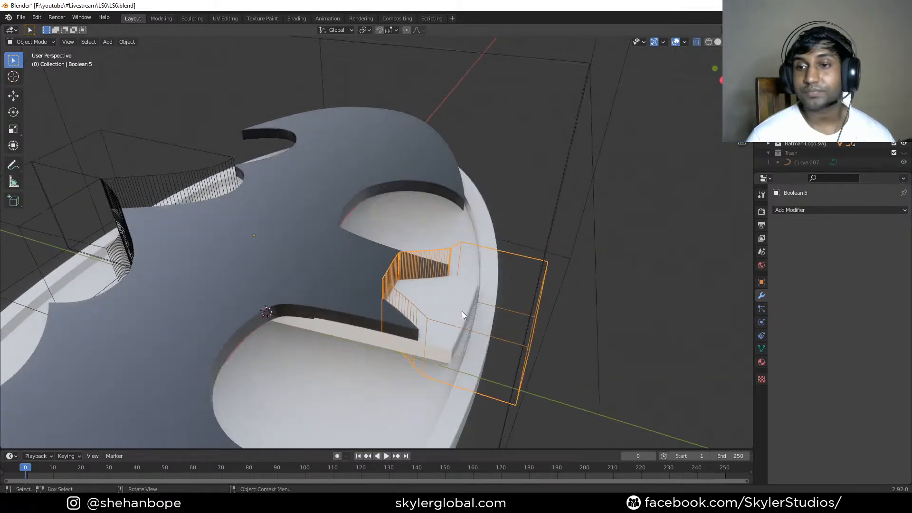
pyautogui.click(462, 312)
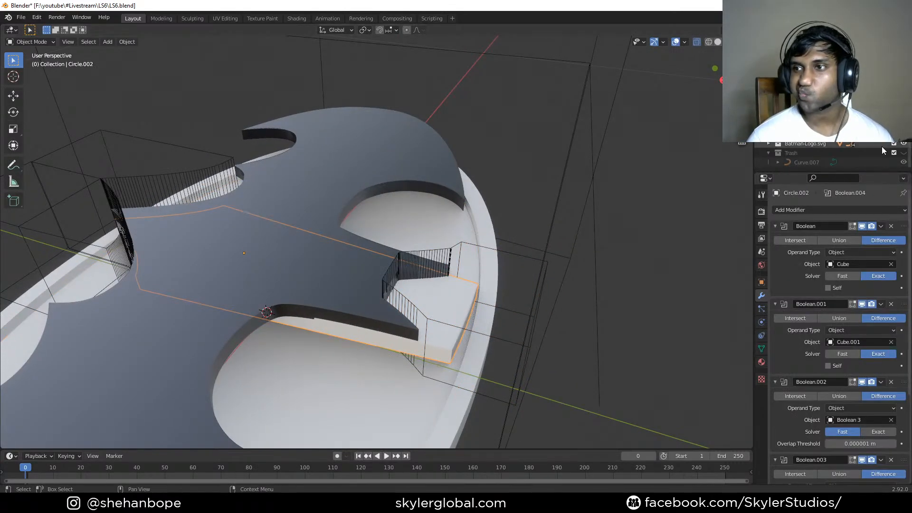
pyautogui.scroll(-5, 853, 375)
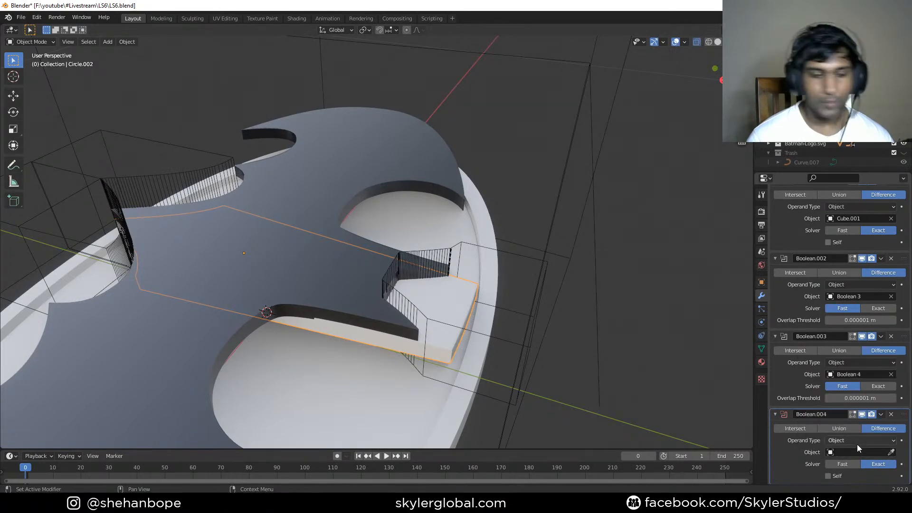
pyautogui.click(857, 451)
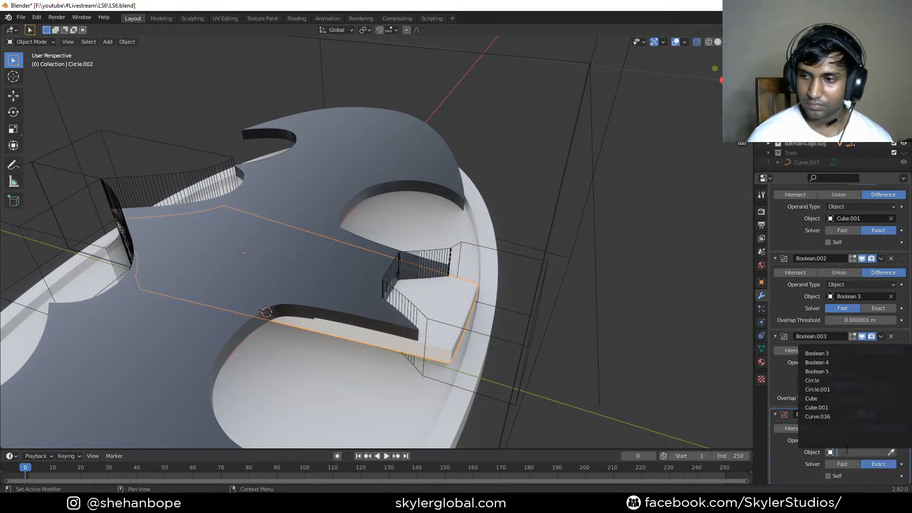
pyautogui.click(850, 380)
pyautogui.hotkey('ctrl', 's')
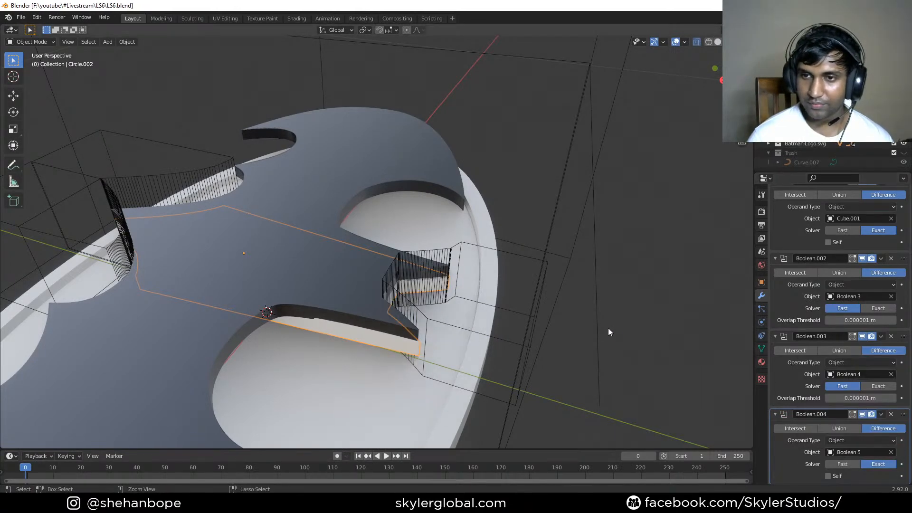
# - Hide the bat emblem to expose the trimmed block on the oval plate
pyautogui.moveTo(608, 328); pyautogui.dragTo(579, 291, button='middle')
pyautogui.click(569, 361)
pyautogui.moveTo(569, 360); pyautogui.dragTo(415, 321, button='middle')
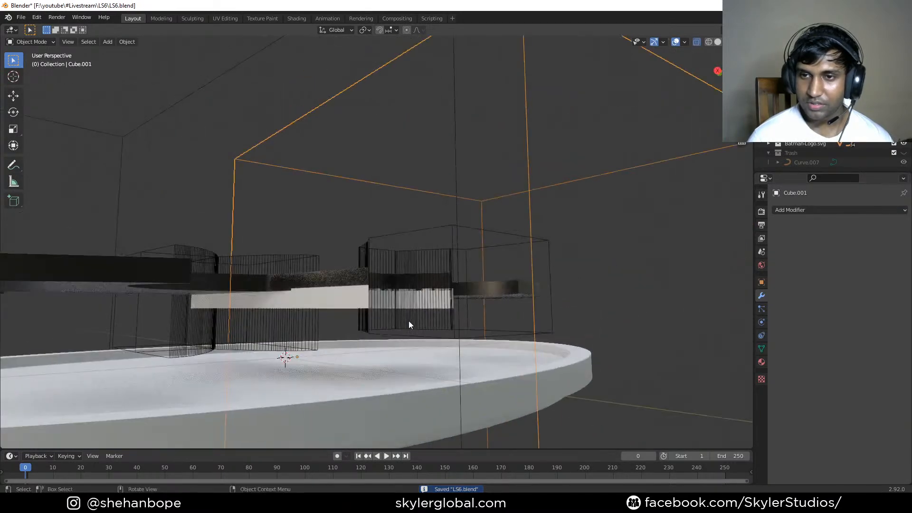
pyautogui.click(377, 285)
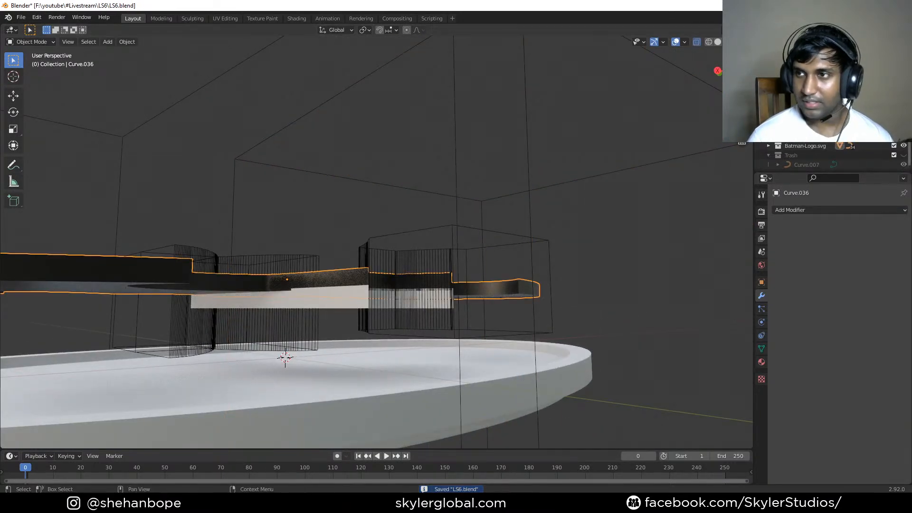
pyautogui.click(894, 143)
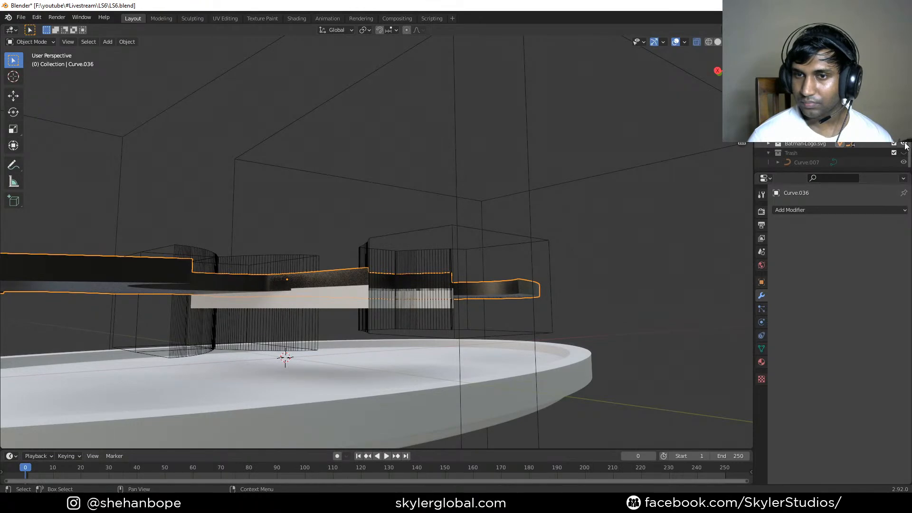
pyautogui.moveTo(395, 153); pyautogui.dragTo(406, 266, button='middle')
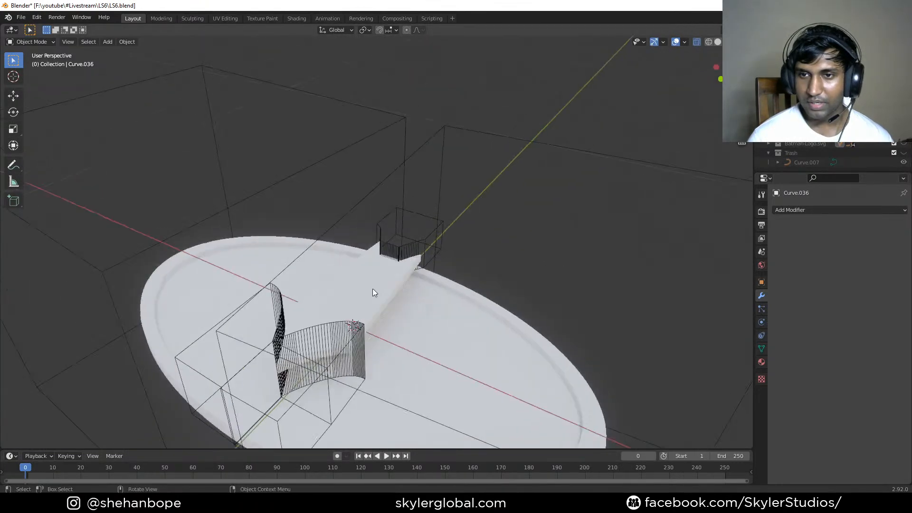
# - Give the trimmed tapered block a new material with a dark base colour and save the file
pyautogui.click(405, 268)
pyautogui.moveTo(489, 329); pyautogui.dragTo(498, 307, button='middle')
pyautogui.click(761, 362)
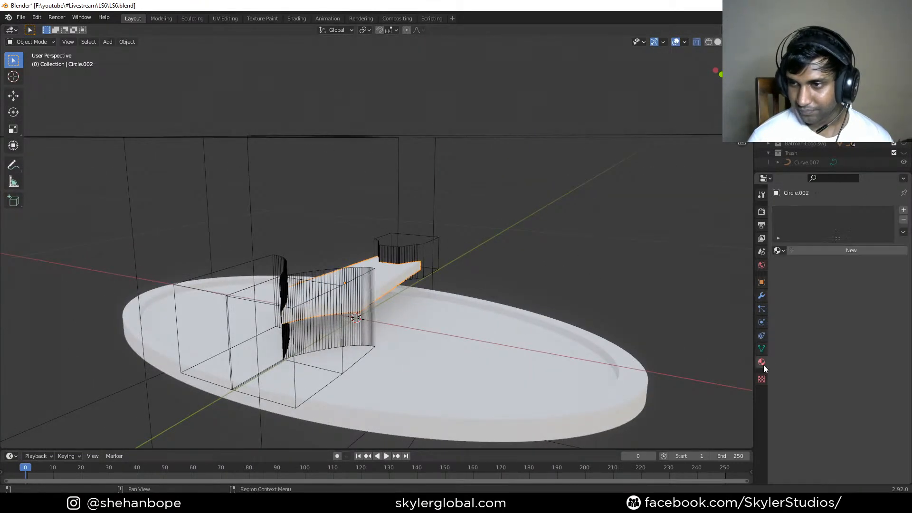
pyautogui.click(835, 251)
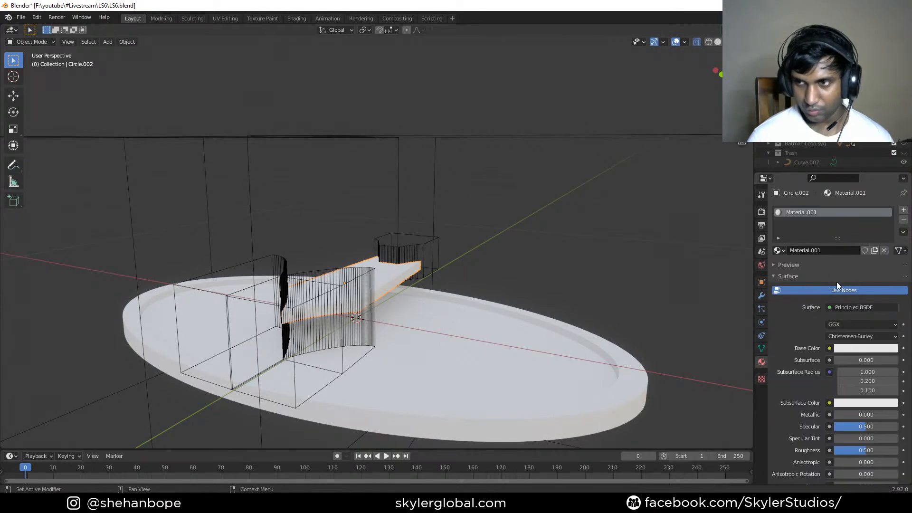
pyautogui.click(865, 349)
pyautogui.moveTo(889, 216); pyautogui.dragTo(889, 258)
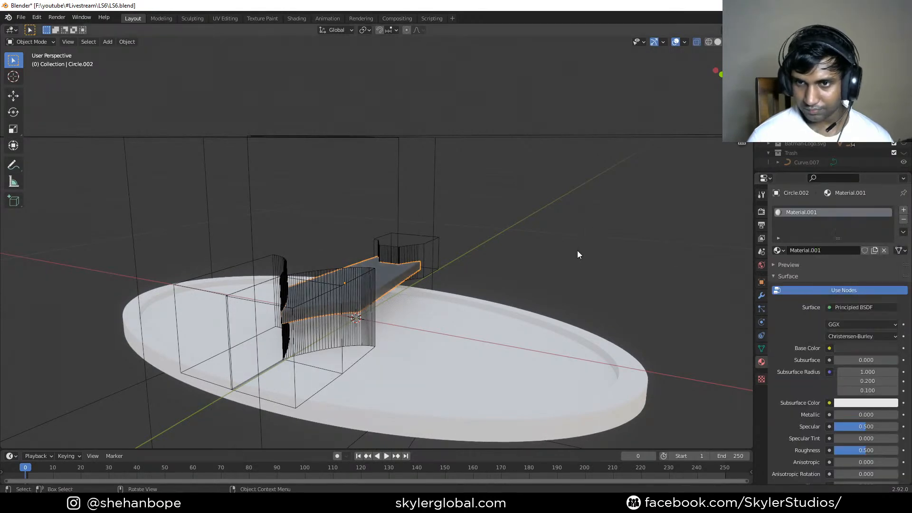
pyautogui.moveTo(581, 239); pyautogui.dragTo(452, 337, button='middle')
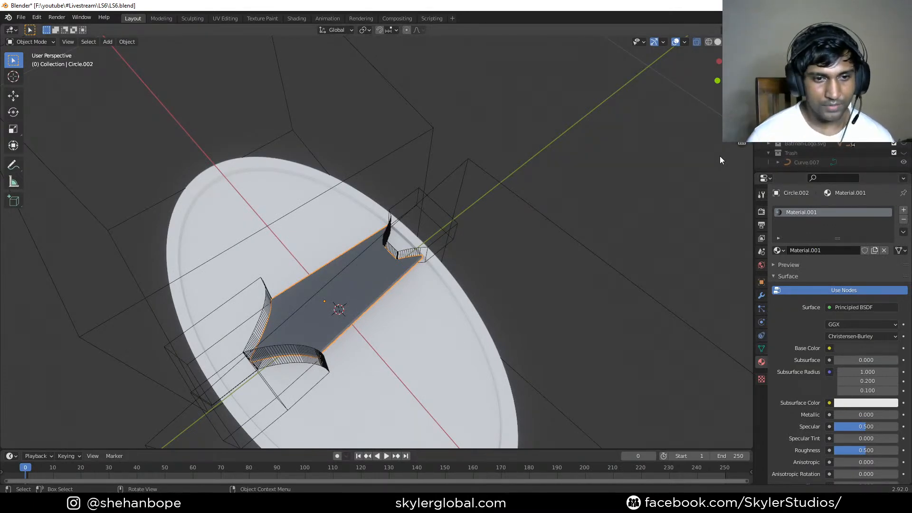
pyautogui.hotkey('ctrl', 's')
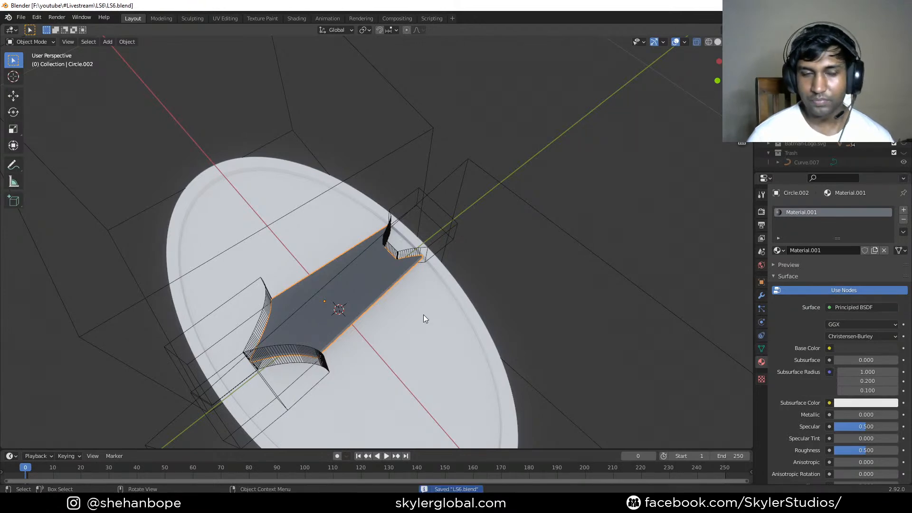
# - Add a mesh plane at the scene origin and view it from the front
pyautogui.moveTo(461, 298); pyautogui.dragTo(427, 212, button='middle')
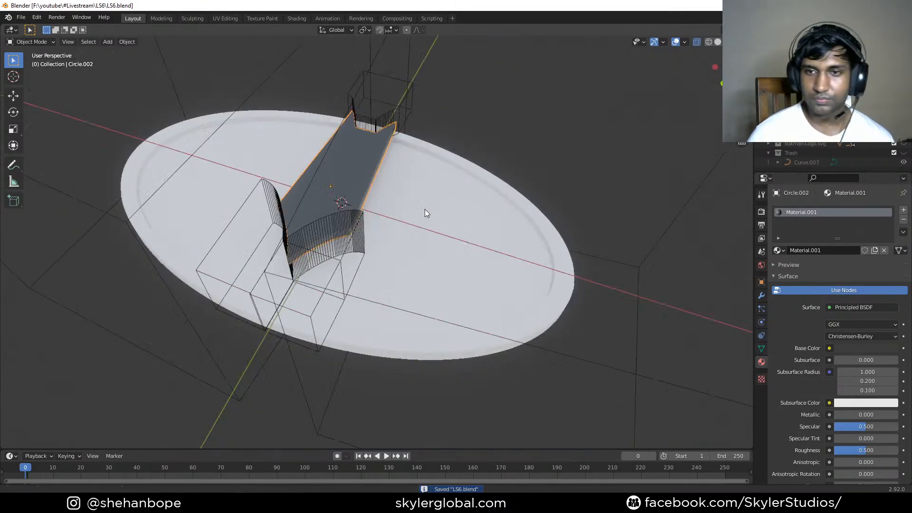
pyautogui.moveTo(456, 184); pyautogui.dragTo(464, 297, button='middle')
pyautogui.scroll(-3, 565, 301)
pyautogui.scroll(-8, 488, 203)
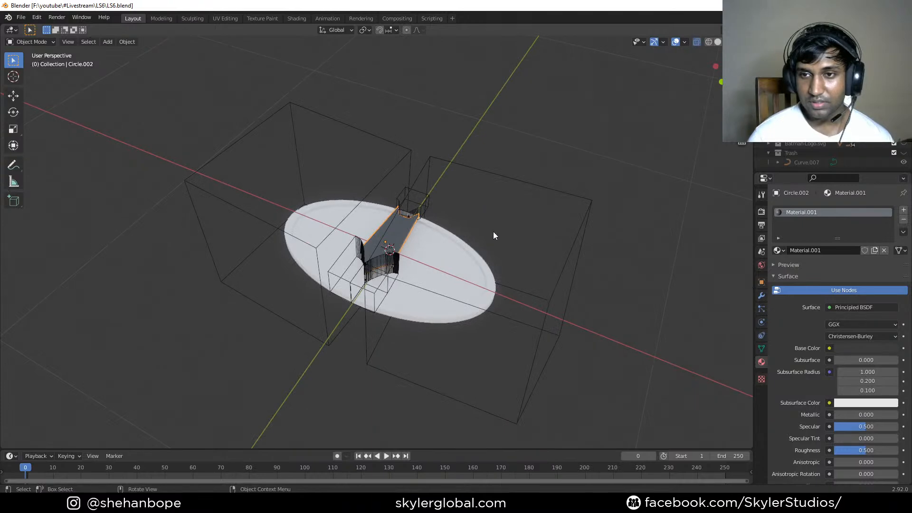
pyautogui.scroll(-3, 392, 332)
pyautogui.hotkey('shift', 'a')
pyautogui.moveTo(350, 291)
pyautogui.click(440, 60)
pyautogui.press('KP_1')
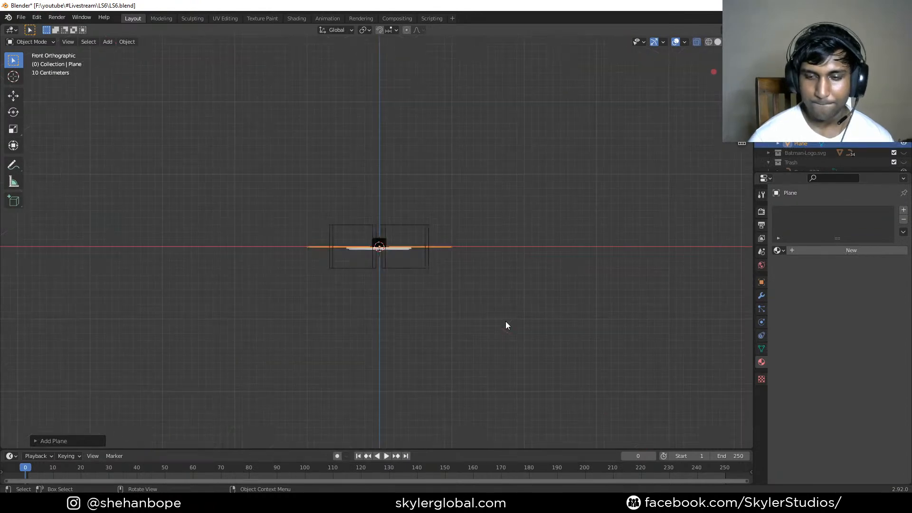
# - Move the plane down along Z until it sits at the underside of the oval plate
pyautogui.scroll(2, 505, 321)
pyautogui.press('g')
pyautogui.press('z')
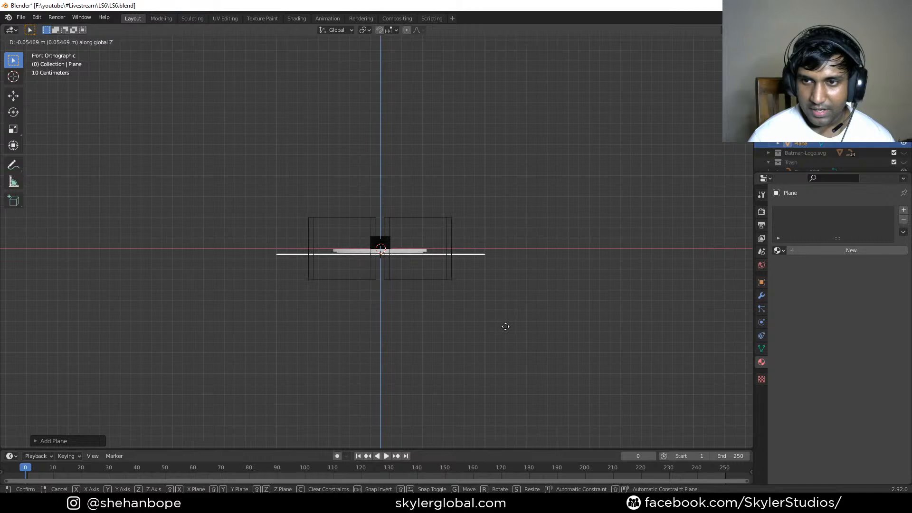
pyautogui.click(508, 330)
pyautogui.scroll(8, 508, 328)
pyautogui.press('g')
pyautogui.press('z')
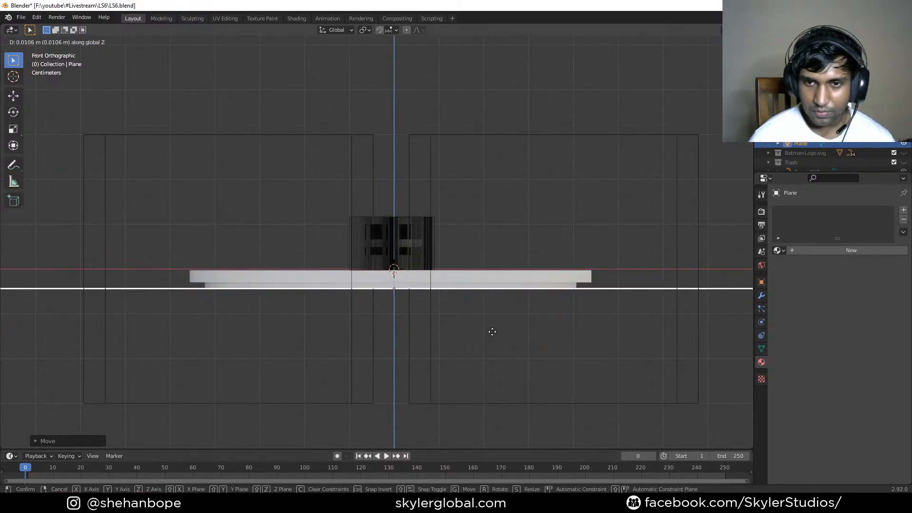
pyautogui.click(491, 333)
# - From the top view, scale the plane along X to about three quarters of its width
pyautogui.scroll(-2, 493, 335)
pyautogui.moveTo(493, 332); pyautogui.dragTo(500, 332, button='middle')
pyautogui.press('KP_7')
pyautogui.press('s')
pyautogui.press('x')
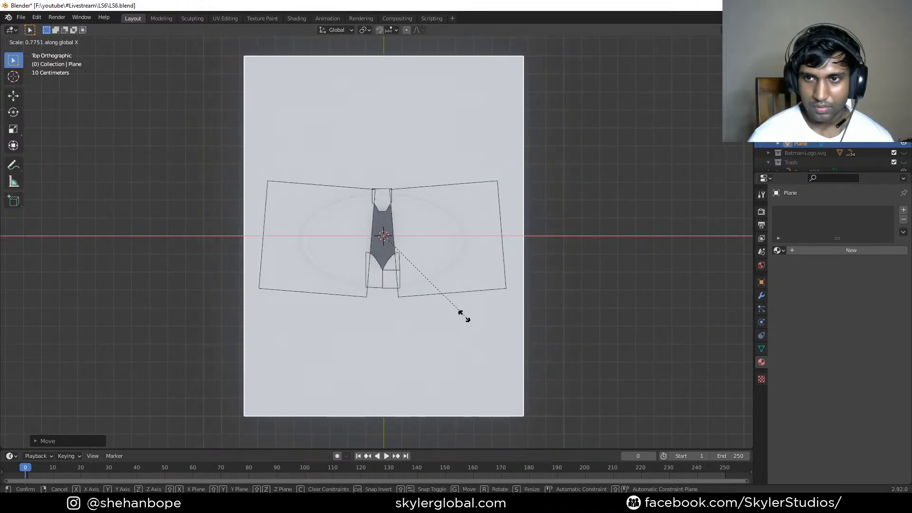
pyautogui.click(461, 314)
# - Scale the plane along Y by 10 to form a long strip, and save the file
pyautogui.scroll(-5, 463, 313)
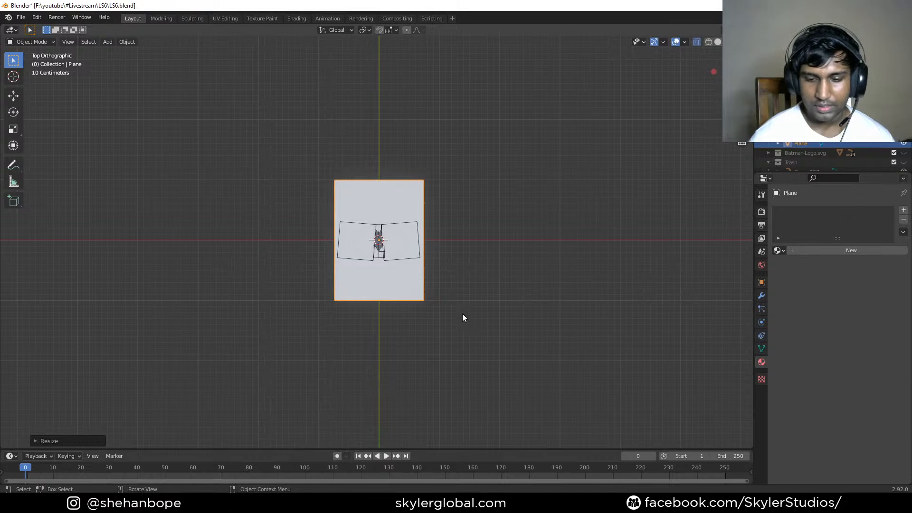
pyautogui.press('s')
pyautogui.press('Escape')
pyautogui.write('sy10')
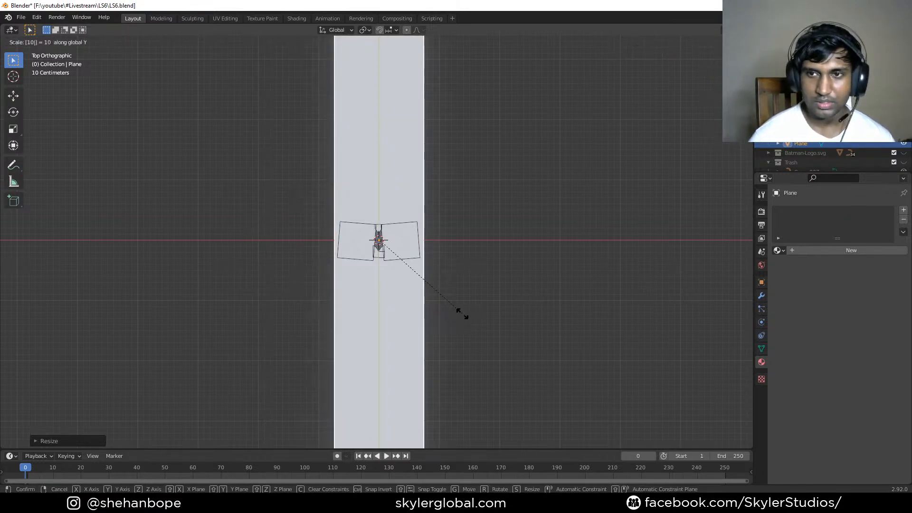
pyautogui.press('Return')
pyautogui.scroll(-6, 462, 313)
pyautogui.moveTo(472, 313); pyautogui.dragTo(451, 309, button='middle')
pyautogui.scroll(8, 451, 308)
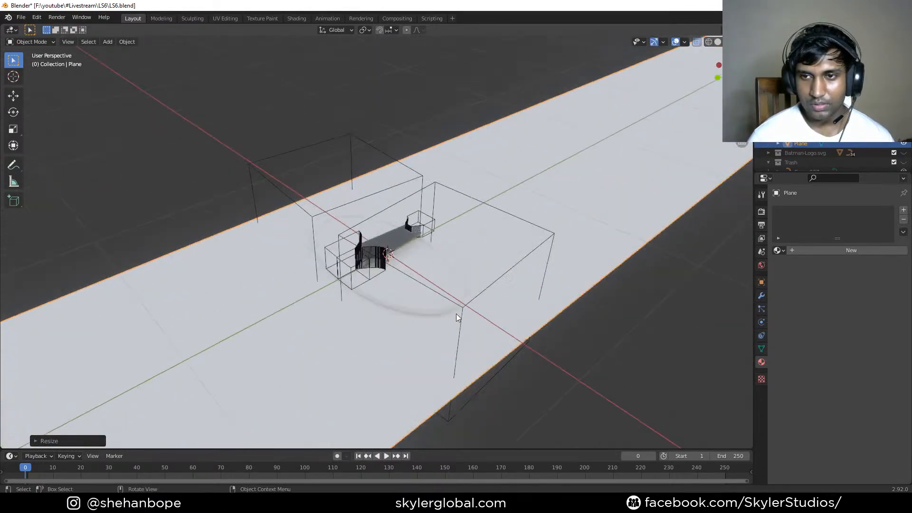
pyautogui.scroll(-5, 467, 311)
pyautogui.hotkey('ctrl', 's')
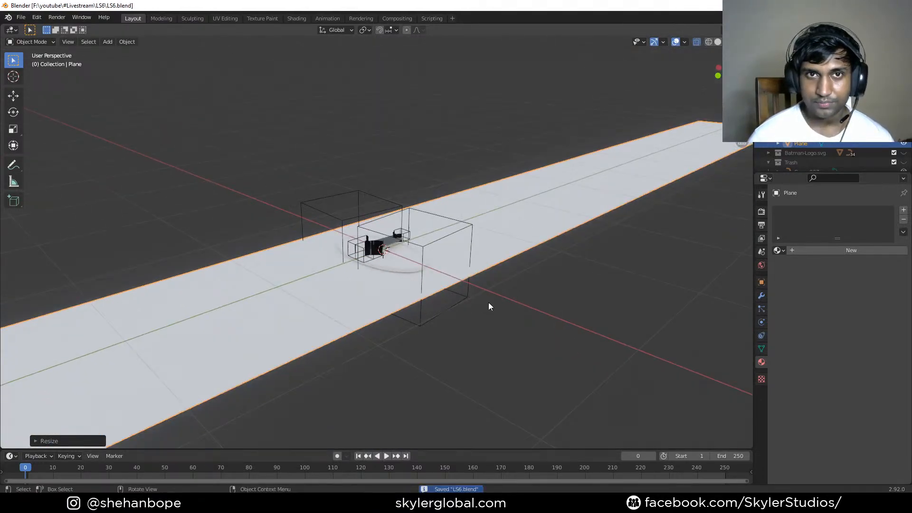
# - Switch to the docs folder window in File Explorer to look for the clock videos
pyautogui.scroll(-2, 228, 229)
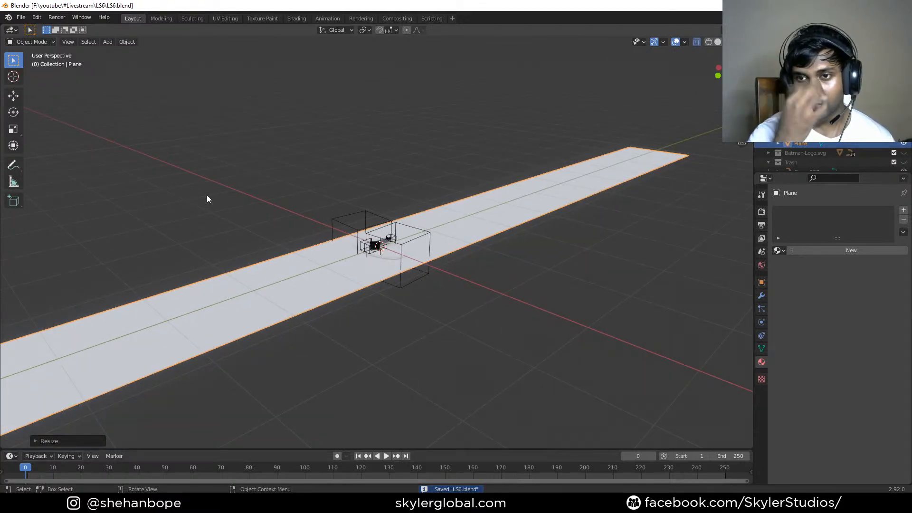
pyautogui.moveTo(409, 136); pyautogui.dragTo(429, 142, button='middle')
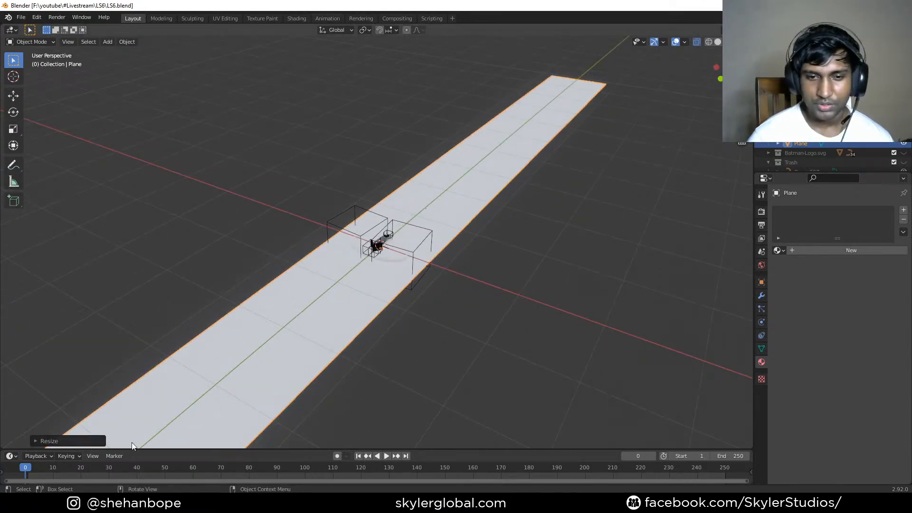
pyautogui.click(68, 503)
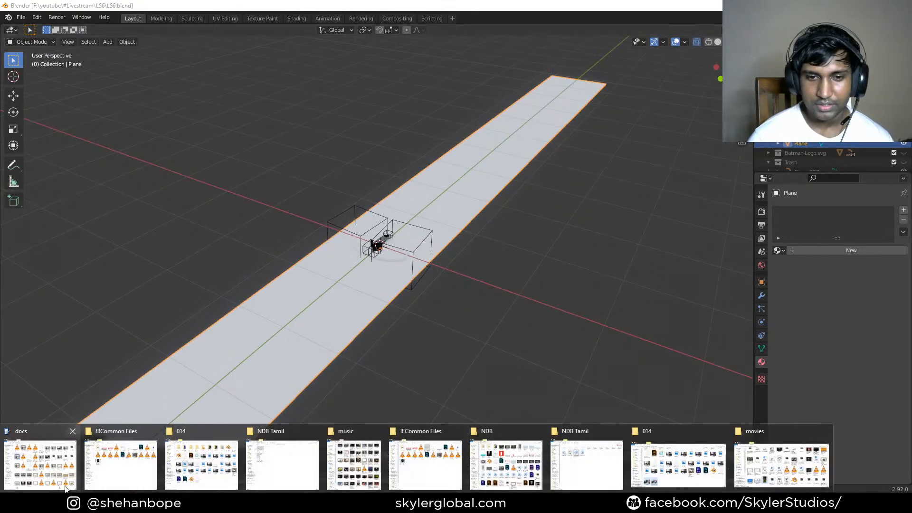
pyautogui.click(70, 455)
pyautogui.moveTo(191, 245); pyautogui.dragTo(0, 190)
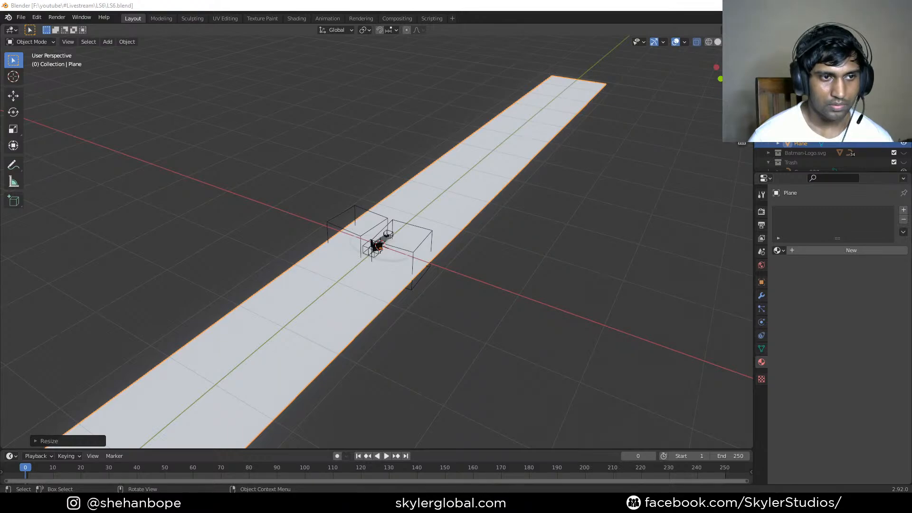
# - Watch the opening of NDB NEOS.mp4 in VLC at full screen and close the player
pyautogui.moveTo(0, 108); pyautogui.dragTo(594, 18)
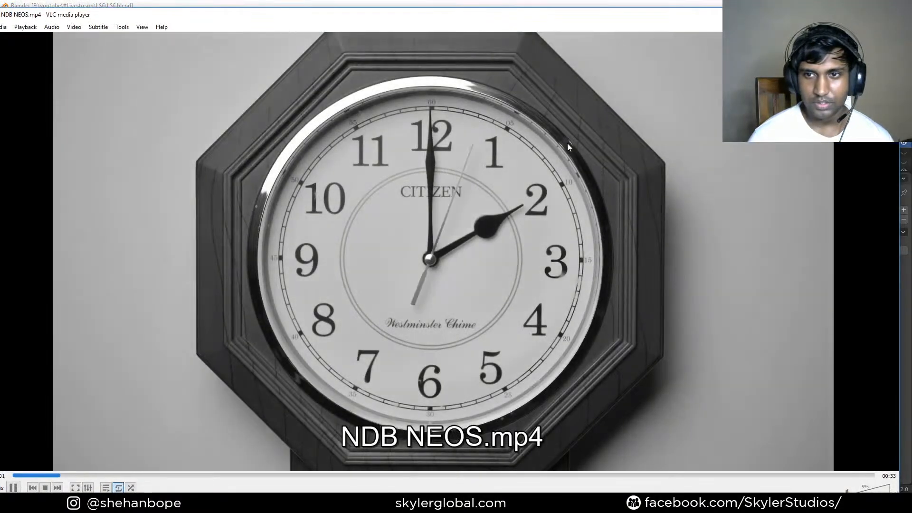
pyautogui.doubleClick(566, 144)
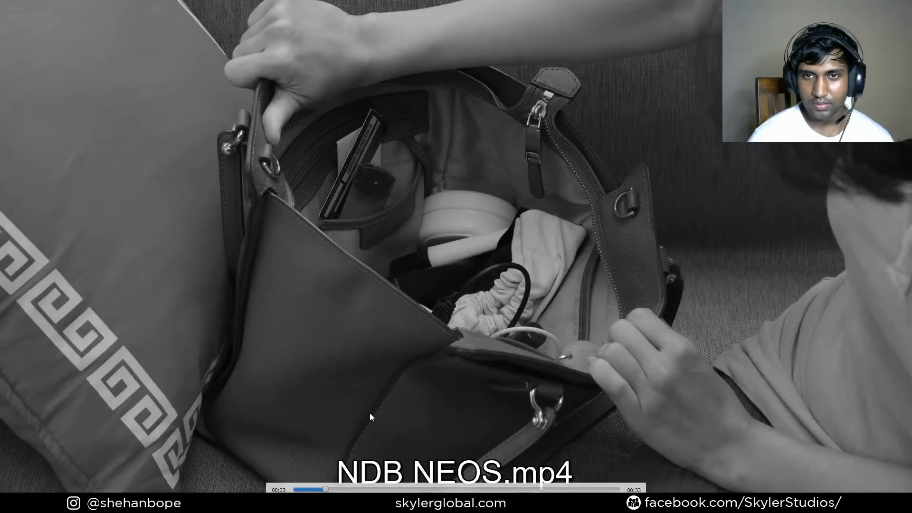
pyautogui.doubleClick(370, 413)
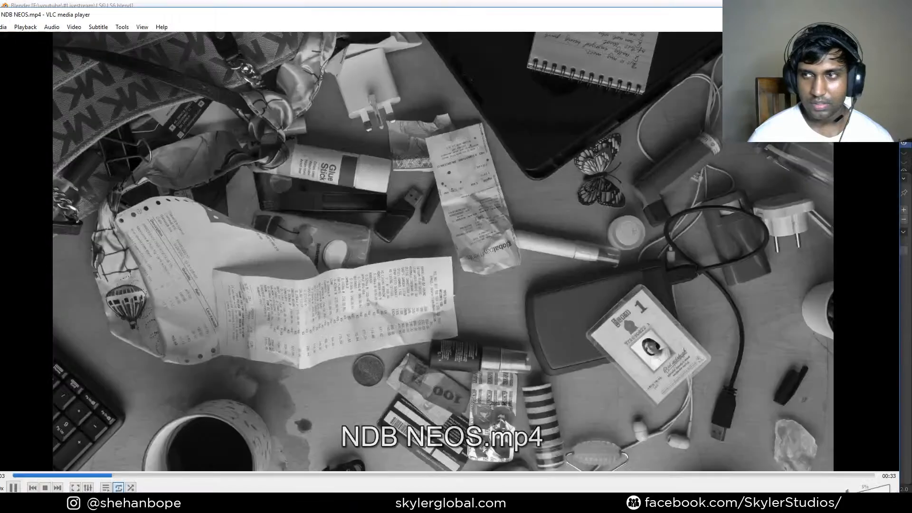
pyautogui.hotkey('alt', 'F4')
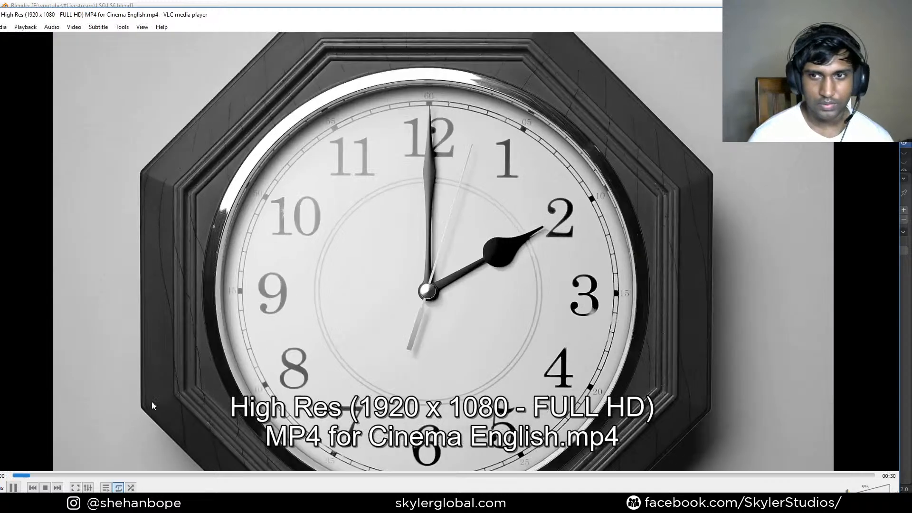
# - Pause the High Res Cinema English video in VLC, rewind it to the start and scrub through the opening clock shot
pyautogui.press('space')
pyautogui.moveTo(46, 475); pyautogui.dragTo(13, 476)
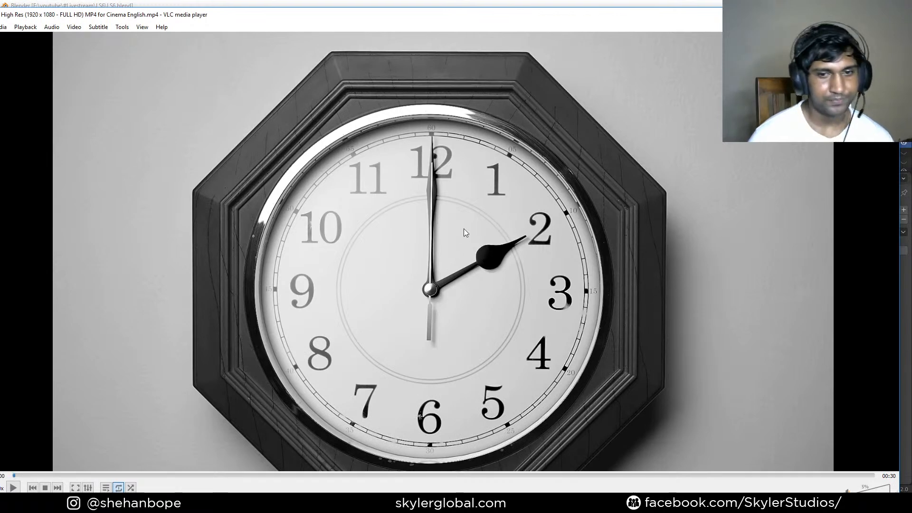
pyautogui.click(28, 479)
pyautogui.moveTo(29, 480); pyautogui.dragTo(62, 481)
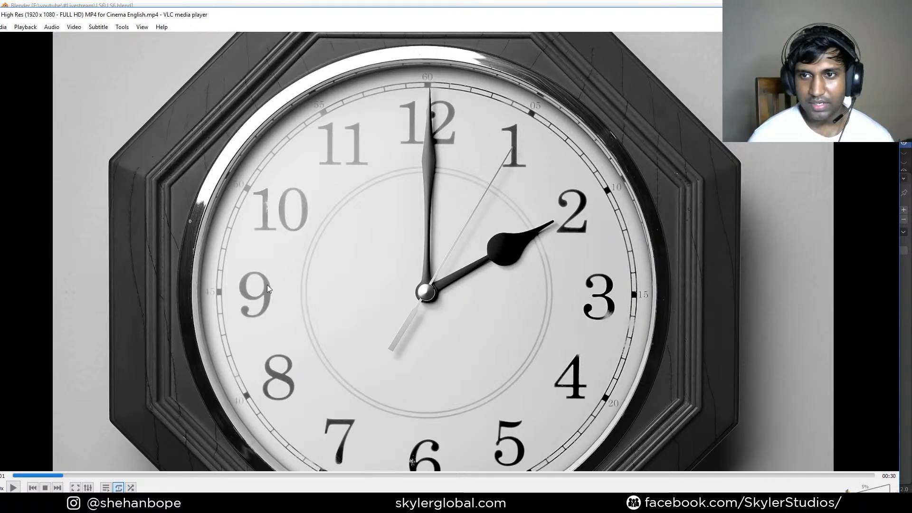
# - Show the paused clock shot at full screen and skip back to an earlier moment of it
pyautogui.moveTo(525, 20); pyautogui.dragTo(550, 17)
pyautogui.doubleClick(327, 299)
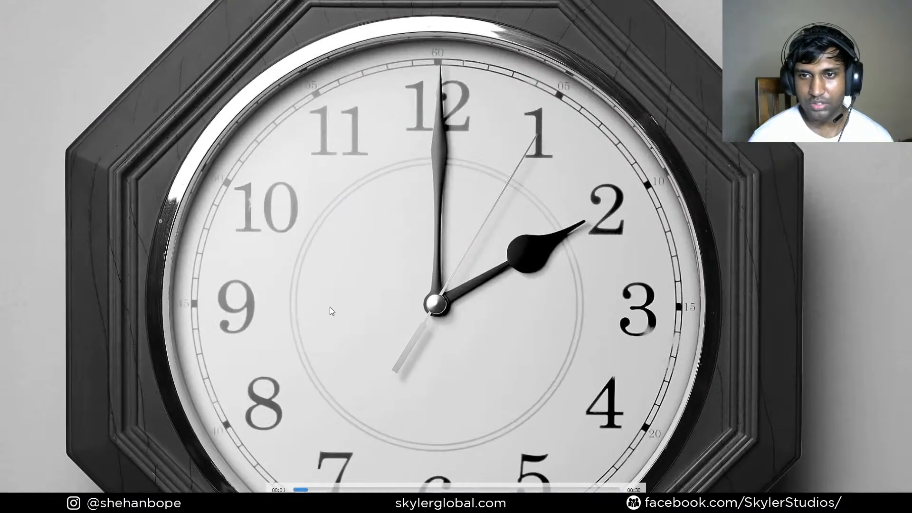
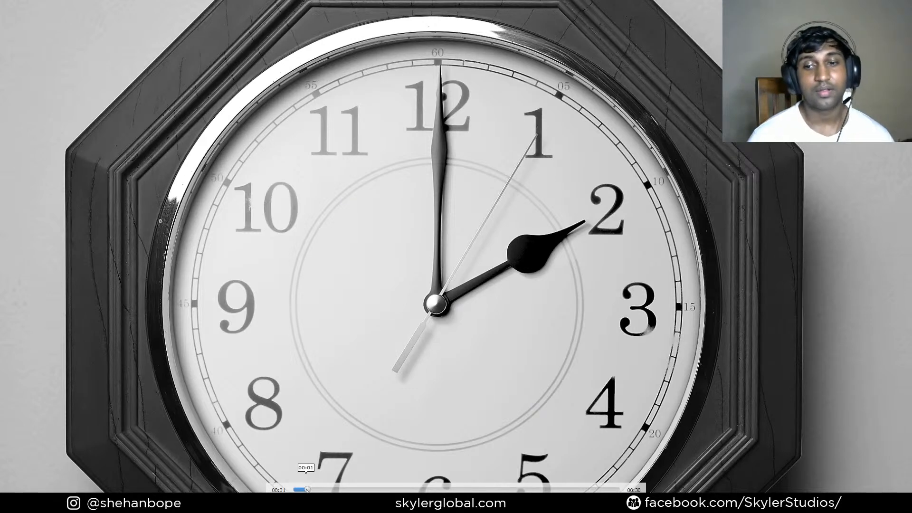
pyautogui.click(305, 489)
pyautogui.click(301, 490)
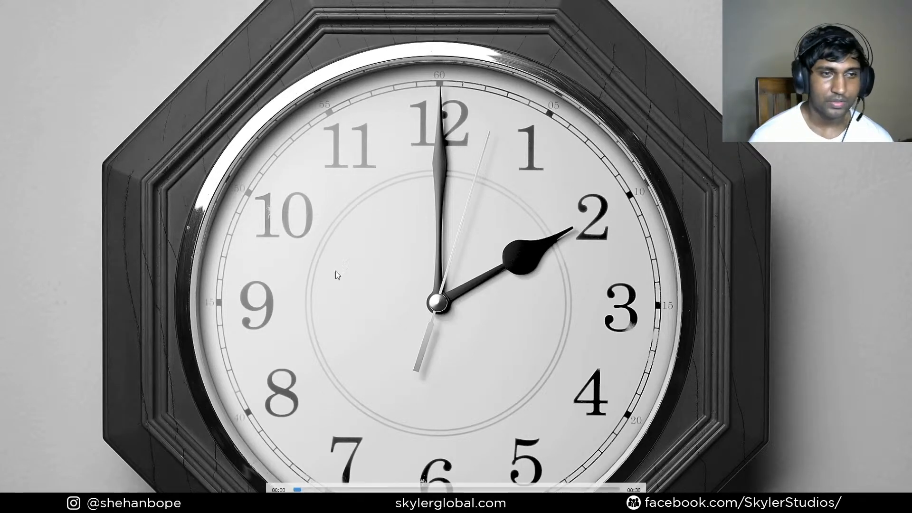
# - Leave the full-screen video, clear the player away and bring up the Clock.blend project window in Blender
pyautogui.doubleClick(433, 119)
pyautogui.moveTo(551, 10); pyautogui.dragTo(523, 32)
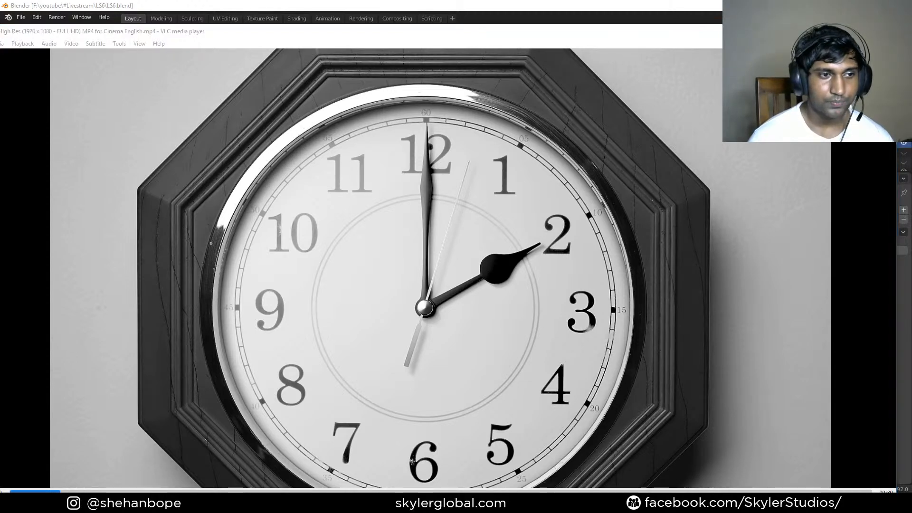
pyautogui.moveTo(0, 55); pyautogui.dragTo(735, 88)
pyautogui.click(841, 31)
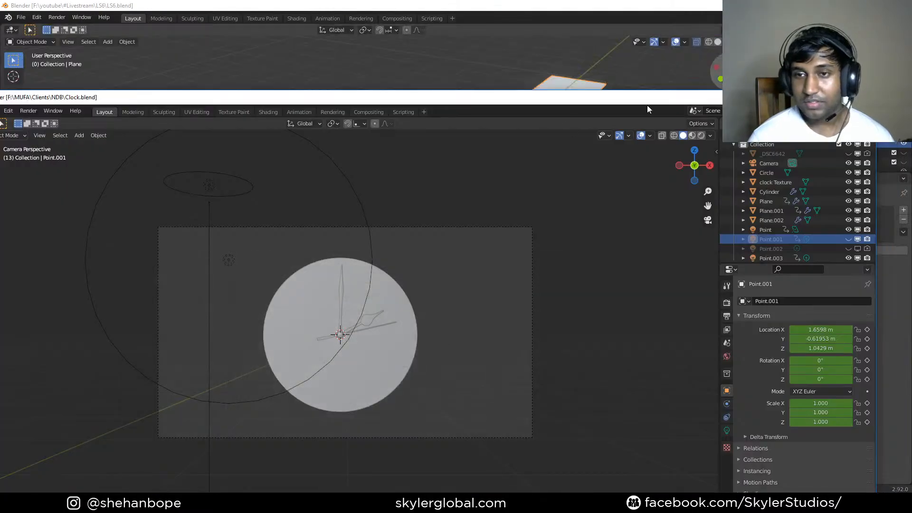
pyautogui.moveTo(507, 104); pyautogui.dragTo(541, 55)
# - Leave the camera view in Clock.blend and examine the clock face and hands from several angles
pyautogui.press('KP_0')
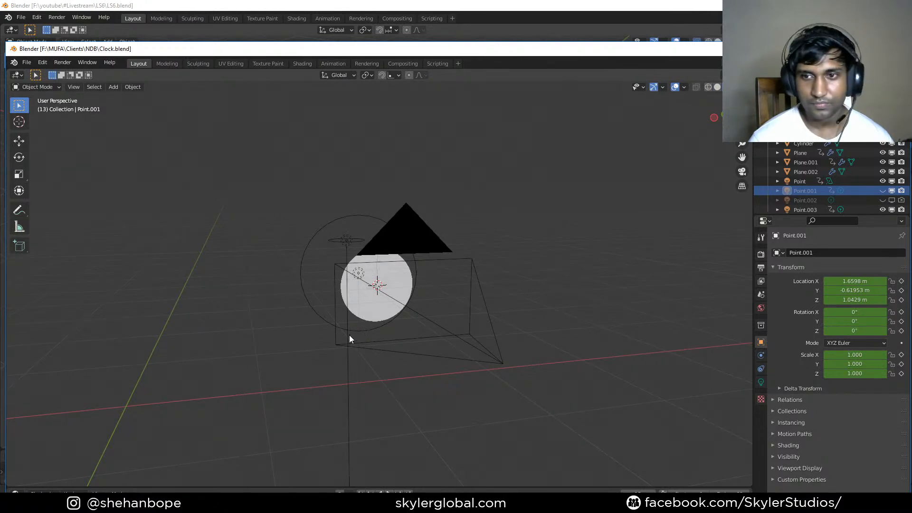
pyautogui.scroll(3, 328, 357)
pyautogui.scroll(3, 335, 364)
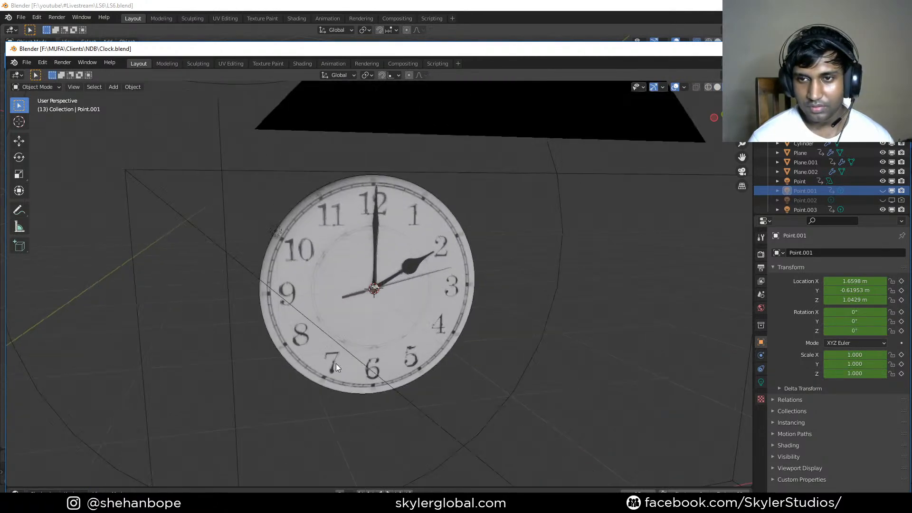
pyautogui.moveTo(358, 369); pyautogui.dragTo(423, 366, button='middle')
pyautogui.scroll(4, 370, 370)
pyautogui.scroll(-4, 307, 360)
pyautogui.scroll(-3, 282, 378)
pyautogui.scroll(4, 414, 372)
pyautogui.scroll(-3, 469, 269)
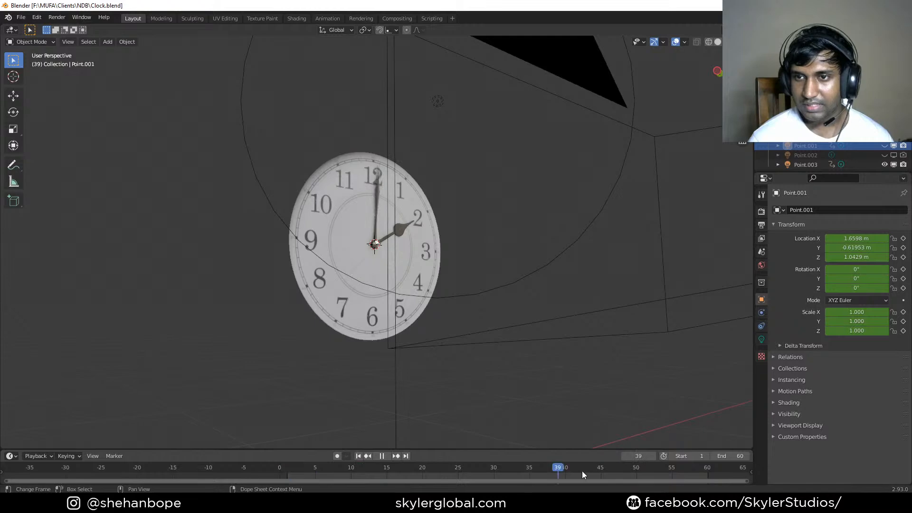
# - Stop the clock animation, switch the viewport to rendered shading and examine the clock from the side
pyautogui.press('Escape')
pyautogui.click(736, 41)
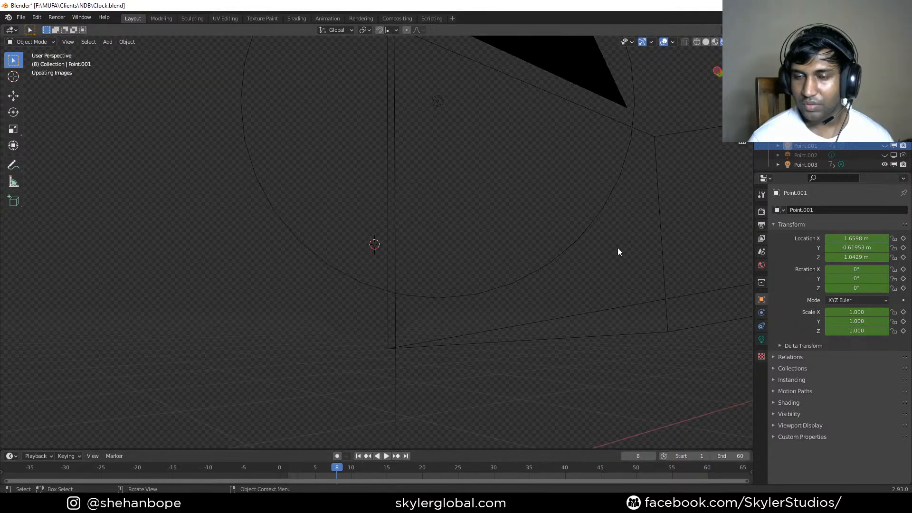
pyautogui.moveTo(613, 268); pyautogui.dragTo(503, 281, button='middle')
pyautogui.scroll(3, 477, 280)
pyautogui.moveTo(560, 278)
pyautogui.mouseDown(button='middle')
pyautogui.moveTo(528, 297)
pyautogui.moveTo(523, 287)
pyautogui.mouseUp(button='middle')
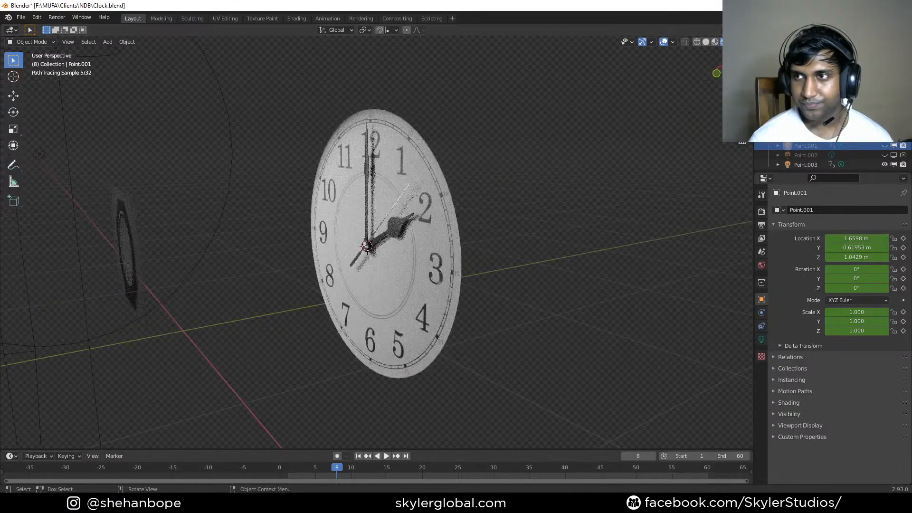
# - Close Clock.blend without saving its changes and return to the LS6.blend project
pyautogui.click(901, 6)
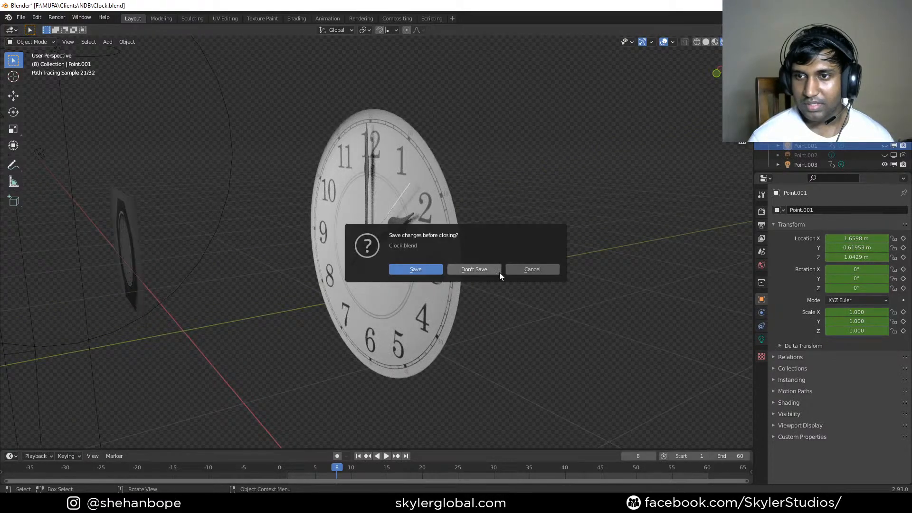
pyautogui.click(479, 271)
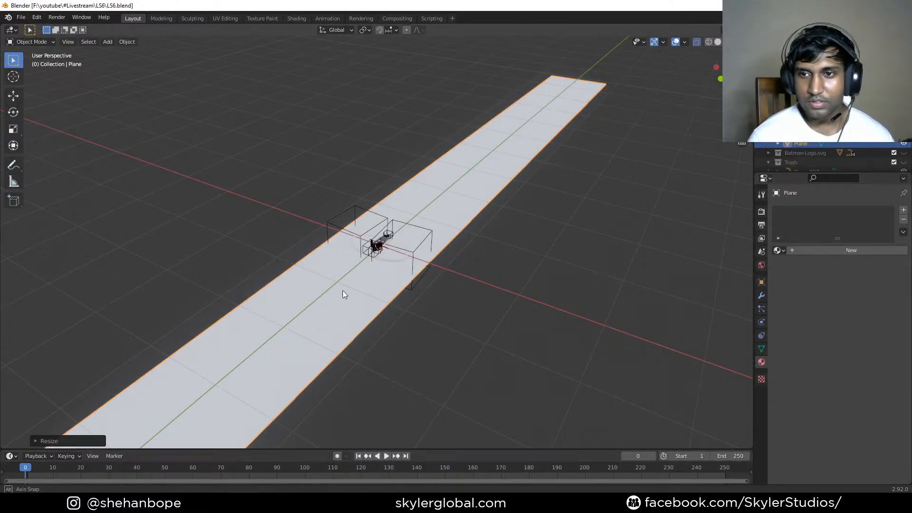
pyautogui.moveTo(342, 295); pyautogui.dragTo(454, 315, button='middle')
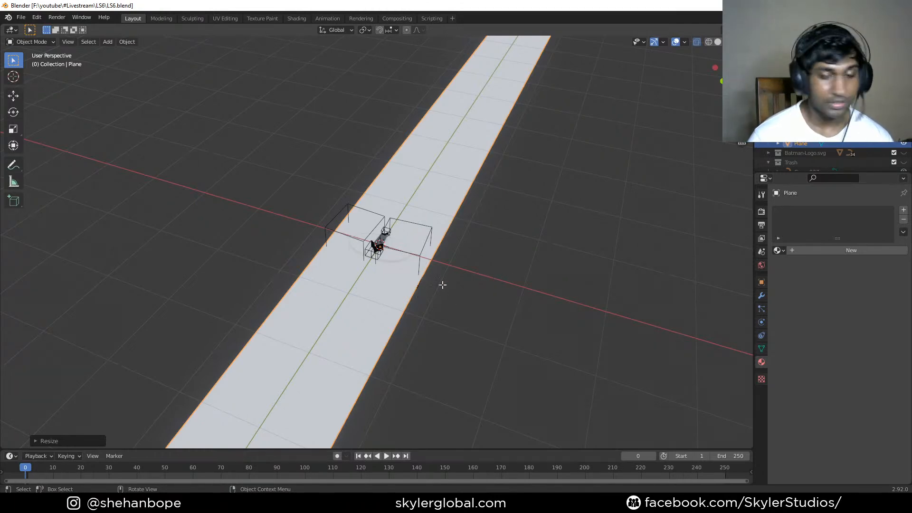
pyautogui.press('Tab')
pyautogui.scroll(6, 396, 284)
pyautogui.press('Tab')
pyautogui.scroll(-4, 558, 269)
pyautogui.moveTo(558, 270); pyautogui.dragTo(505, 275, button='middle')
pyautogui.hotkey('shift', 'a')
pyautogui.press('Escape')
# - Add a second plane at the scene's origin and shift it slightly down along the Z axis
pyautogui.hotkey('shift', 'a')
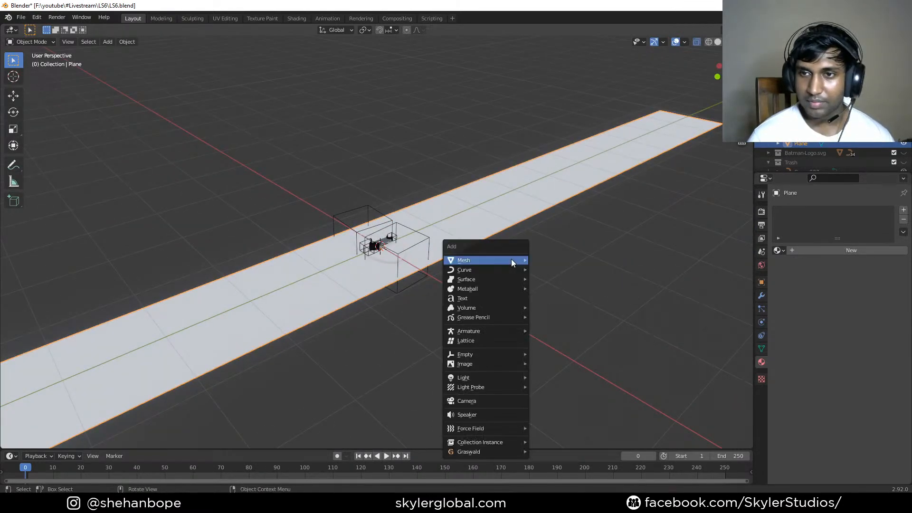
pyautogui.moveTo(512, 259)
pyautogui.click(589, 32)
pyautogui.moveTo(542, 246); pyautogui.dragTo(531, 228, button='middle')
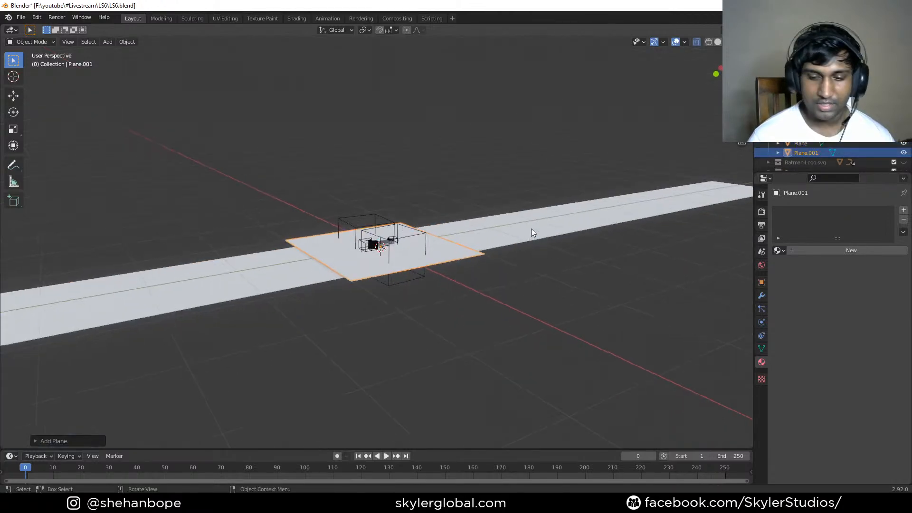
pyautogui.press('KP_1')
pyautogui.press('g')
pyautogui.press('z')
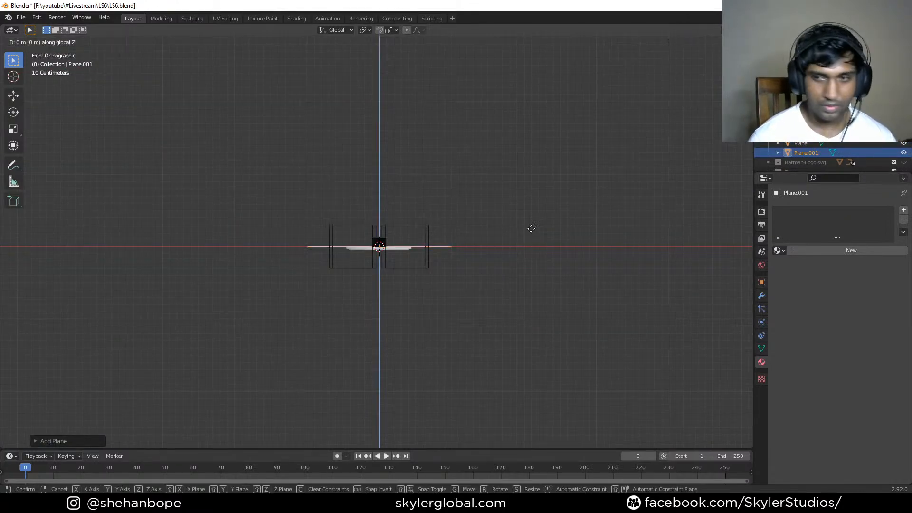
pyautogui.click(532, 239)
# - Scale the new plane up by a factor of 10
pyautogui.moveTo(546, 226); pyautogui.dragTo(523, 264, button='middle')
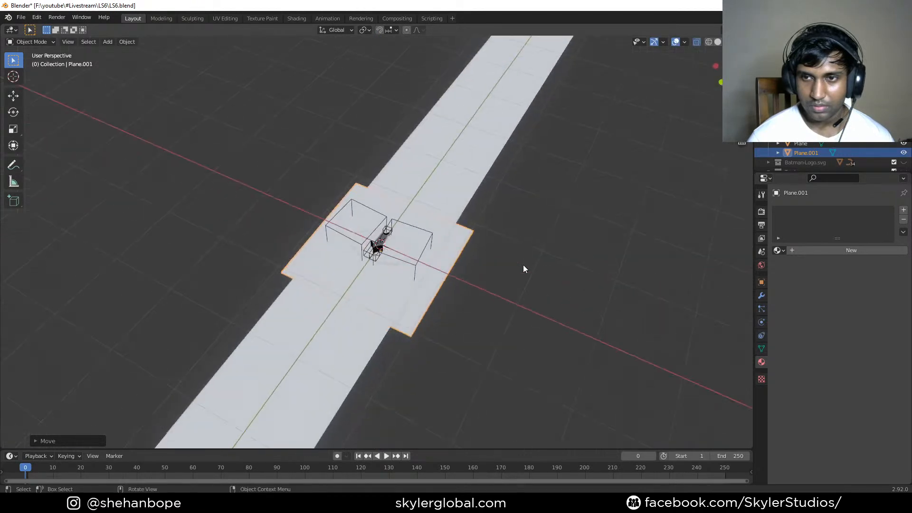
pyautogui.write('s10')
pyautogui.press('Return')
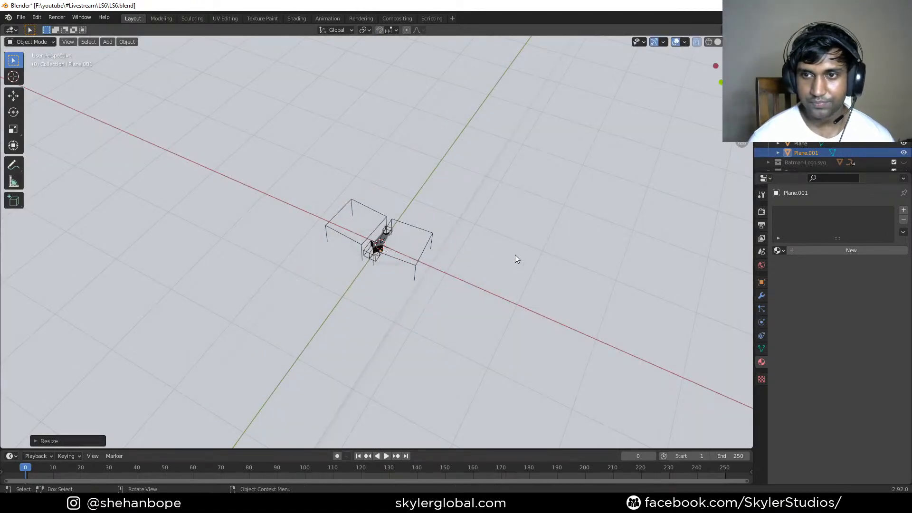
# - Place the enlarged plane just beneath the long ground strip along Z and save the file
pyautogui.moveTo(517, 260); pyautogui.dragTo(482, 294, button='middle')
pyautogui.scroll(4, 445, 264)
pyautogui.press('g')
pyautogui.press('z')
pyautogui.click(454, 303)
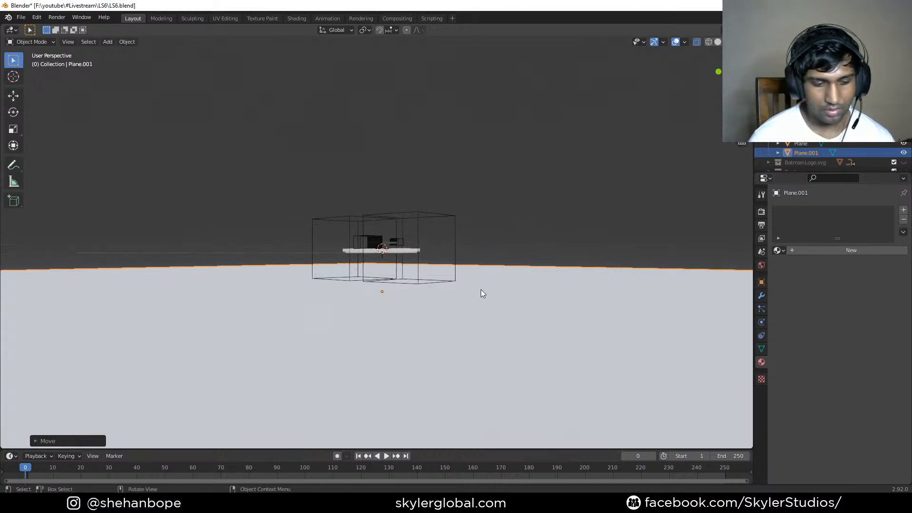
pyautogui.press('g')
pyautogui.press('z')
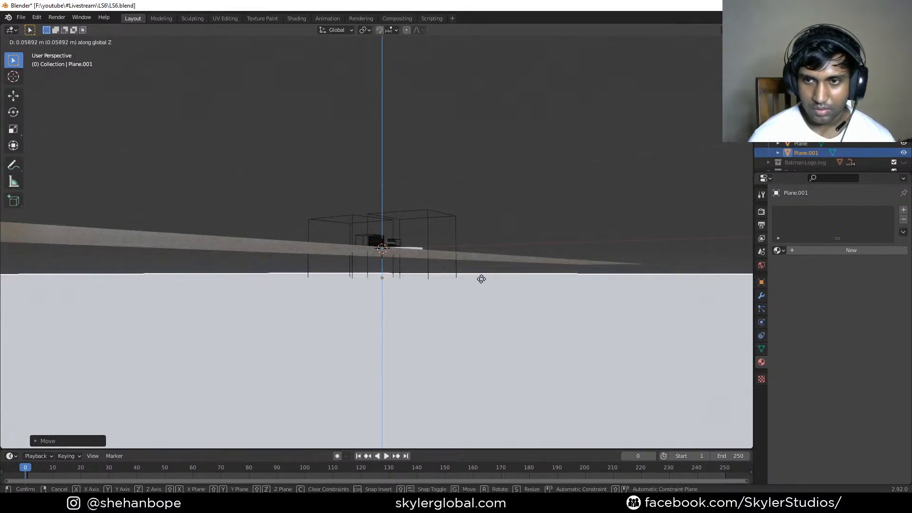
pyautogui.click(480, 279)
pyautogui.hotkey('ctrl', 's')
# - Give the large plane a new material with an orange base color of hue 0.056 and saturation 0.845
pyautogui.moveTo(415, 227); pyautogui.dragTo(451, 217, button='middle')
pyautogui.scroll(-2, 606, 150)
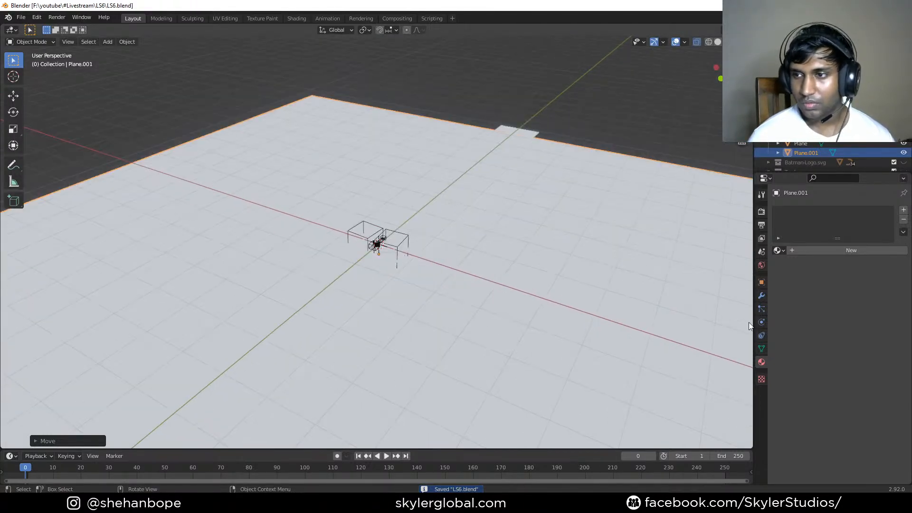
pyautogui.click(833, 248)
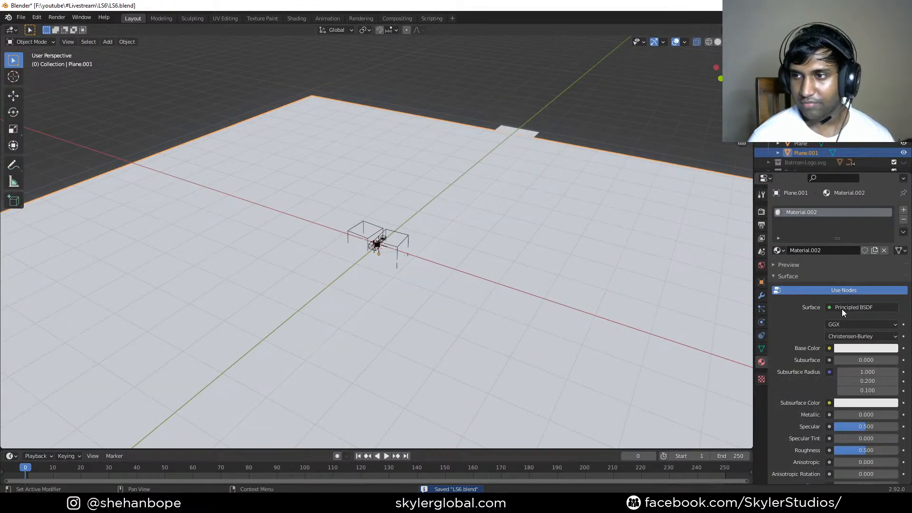
pyautogui.click(865, 349)
pyautogui.moveTo(854, 256)
pyautogui.mouseDown()
pyautogui.moveTo(834, 255)
pyautogui.moveTo(839, 265)
pyautogui.mouseUp()
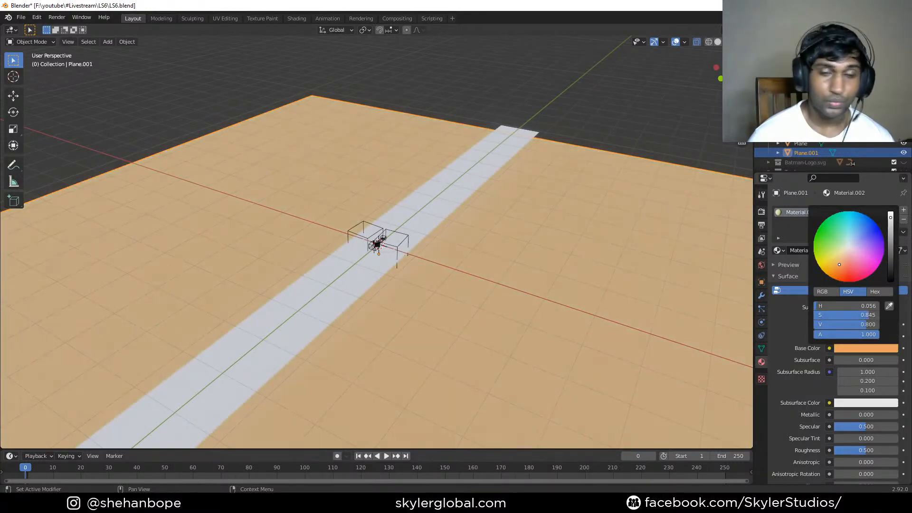
# - Examine the bat emblem, its oval plate and the two ground planes from several angles
pyautogui.moveTo(402, 174); pyautogui.dragTo(486, 249, button='middle')
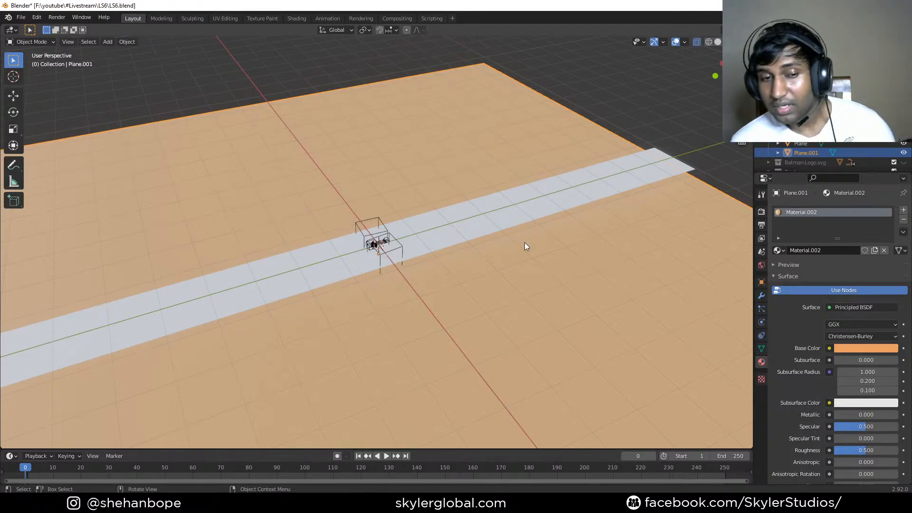
pyautogui.moveTo(409, 198); pyautogui.dragTo(499, 275, button='middle')
pyautogui.scroll(2, 468, 302)
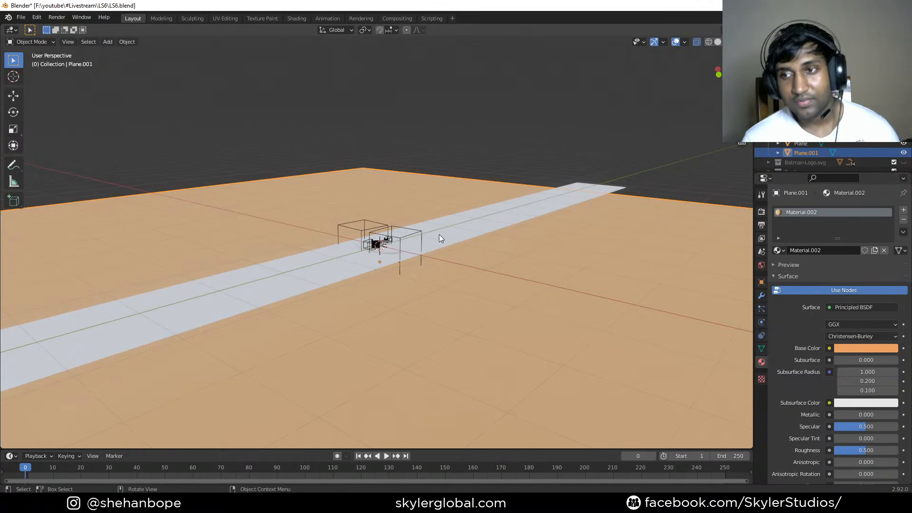
pyautogui.moveTo(476, 152); pyautogui.dragTo(382, 305, button='middle')
pyautogui.moveTo(443, 341); pyautogui.dragTo(323, 303, button='middle')
pyautogui.scroll(4, 355, 300)
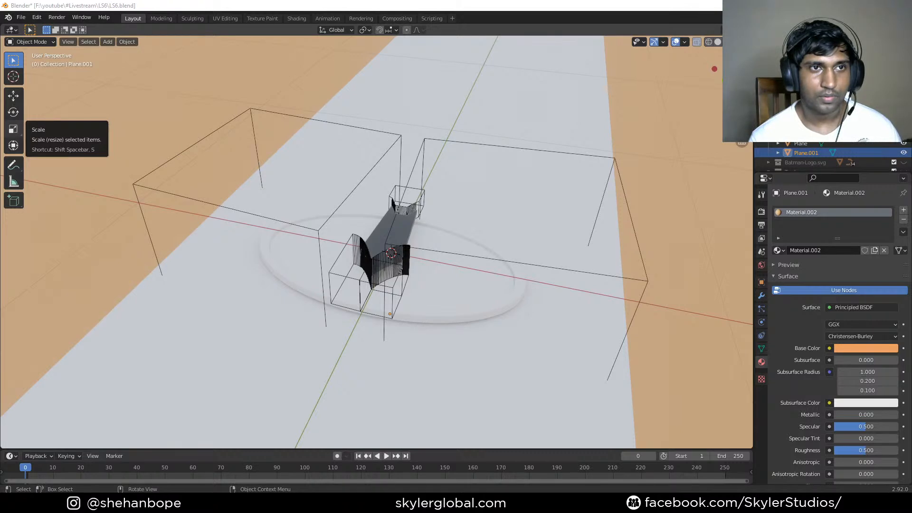
pyautogui.scroll(-3, 606, 309)
pyautogui.moveTo(582, 308); pyautogui.dragTo(546, 304, button='middle')
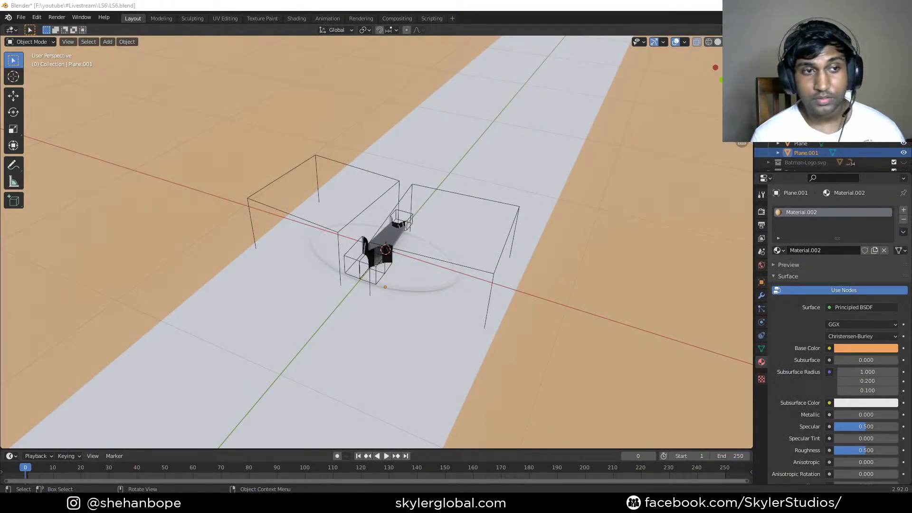
pyautogui.moveTo(508, 282); pyautogui.dragTo(492, 280, button='middle')
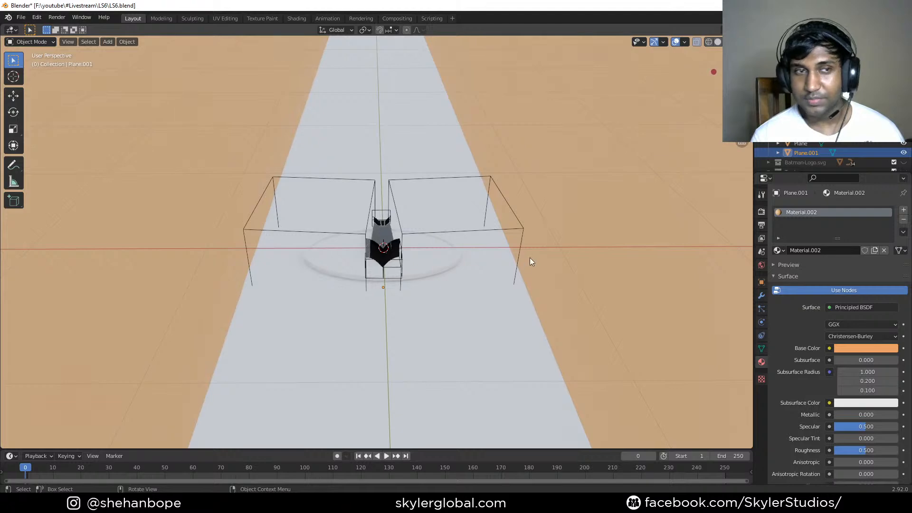
pyautogui.moveTo(574, 258); pyautogui.dragTo(485, 264, button='middle')
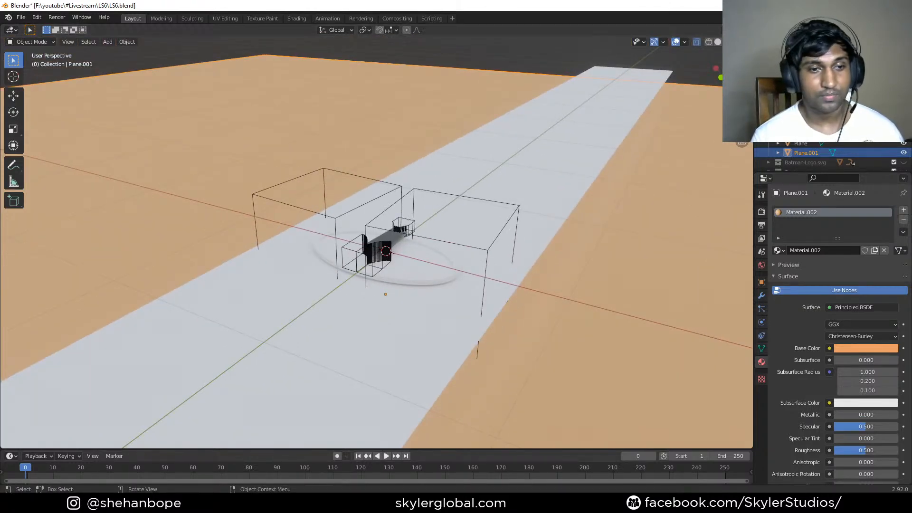
pyautogui.moveTo(531, 272); pyautogui.dragTo(457, 292, button='middle')
pyautogui.scroll(-3, 450, 333)
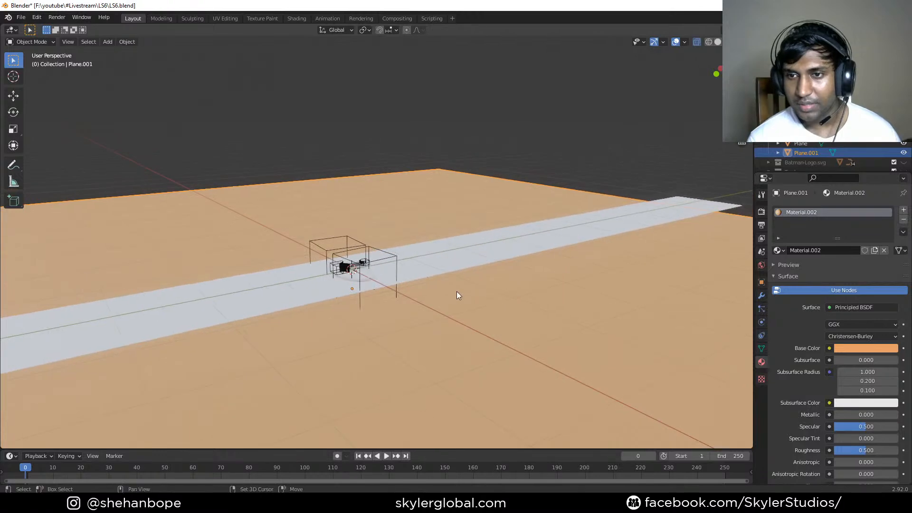
# - Add a cylinder at the scene's origin and set its vertex count to 16
pyautogui.hotkey('shift', 'a')
pyautogui.moveTo(454, 290)
pyautogui.click(507, 107)
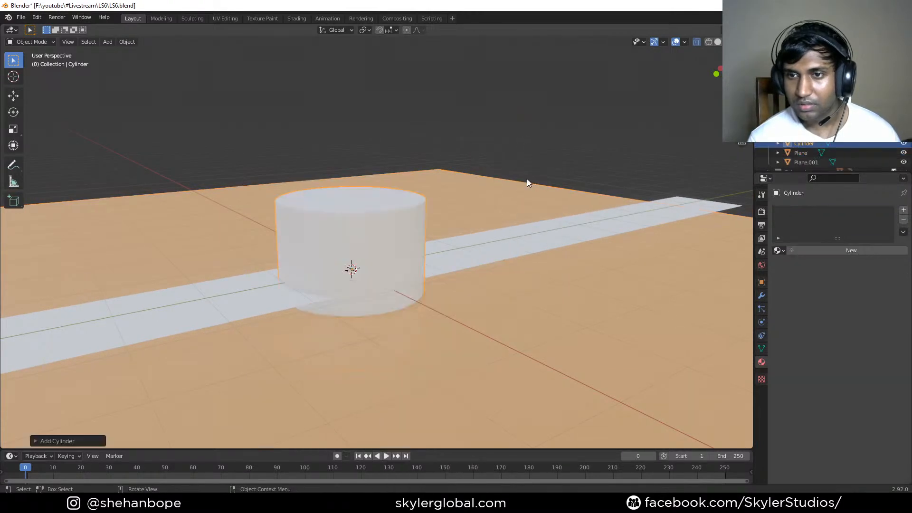
pyautogui.click(48, 440)
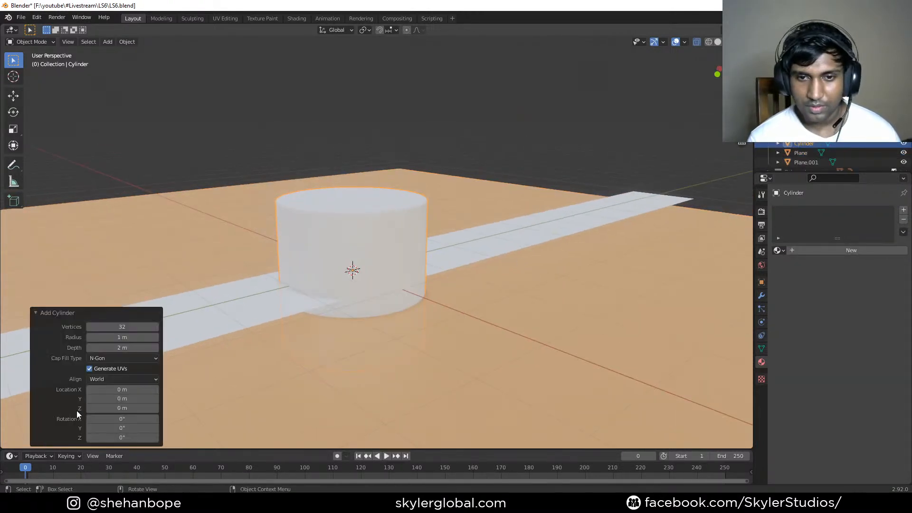
pyautogui.click(125, 326)
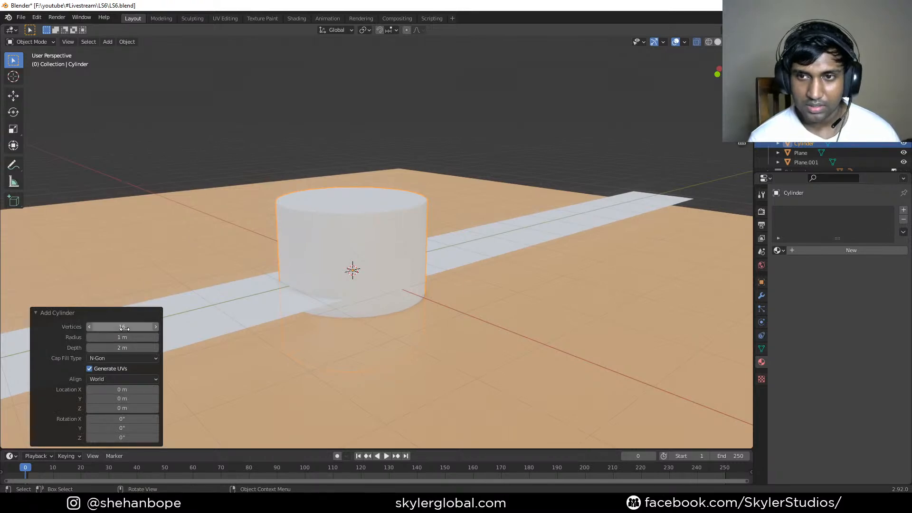
pyautogui.press('s')
pyautogui.hotkey('shift', 'z')
pyautogui.rightClick(516, 326)
# - Start the Shortcut VUr on-screen shortcut display
pyautogui.press('n')
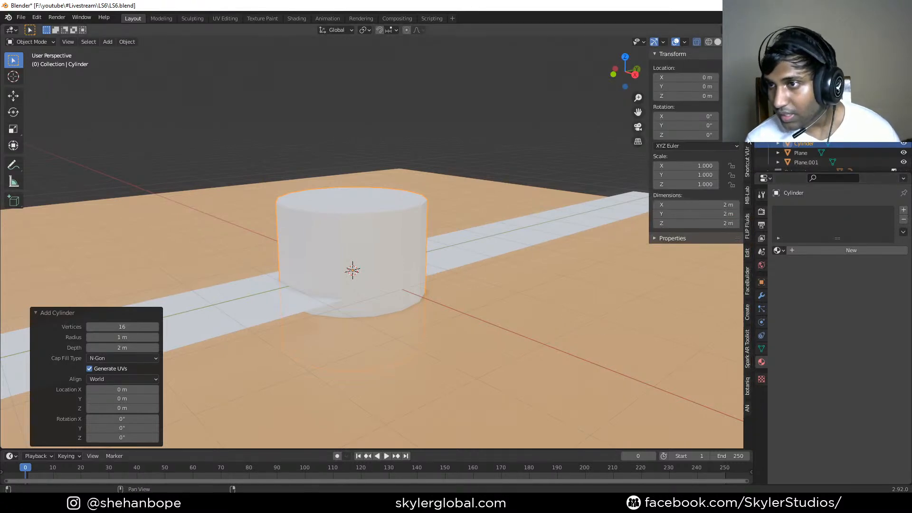
pyautogui.click(746, 162)
pyautogui.press('n')
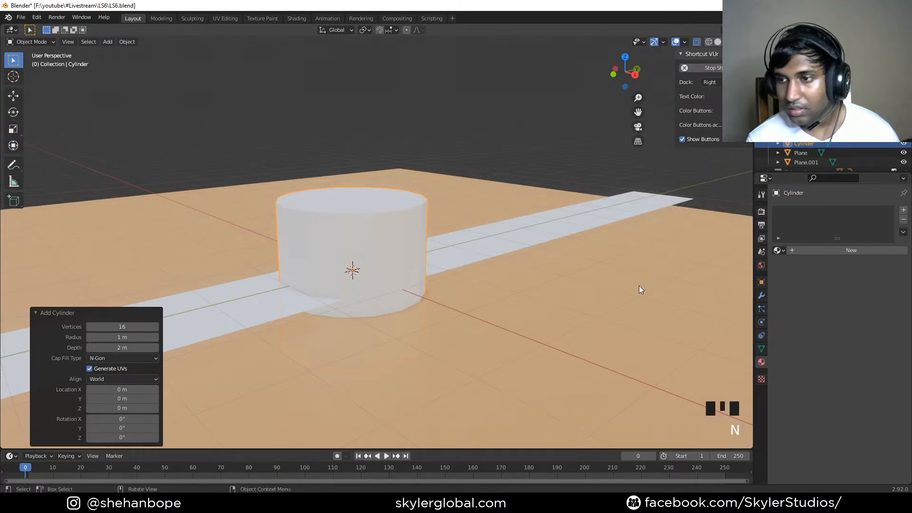
# - Try scaling the cylinder to about 0.083 in X and Y only and undo the resize
pyautogui.press('s')
pyautogui.hotkey('shift', 'z')
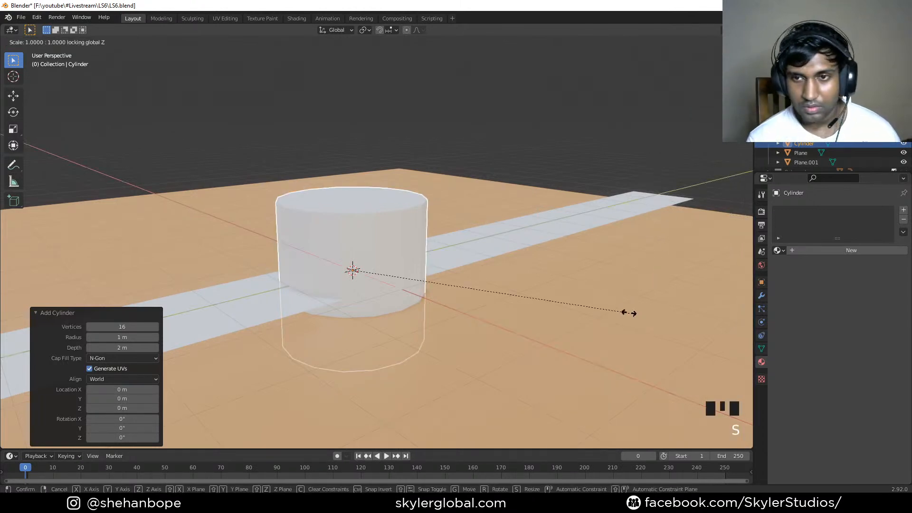
pyautogui.click(371, 284)
pyautogui.moveTo(446, 295); pyautogui.dragTo(480, 299, button='middle')
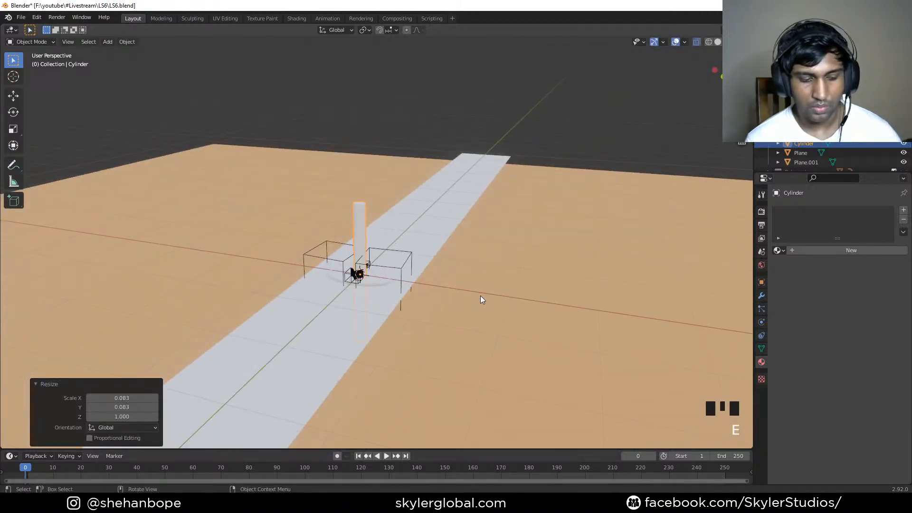
pyautogui.press('KP_0')
pyautogui.moveTo(477, 292); pyautogui.dragTo(500, 266, button='middle')
pyautogui.hotkey('ctrl', 'z')
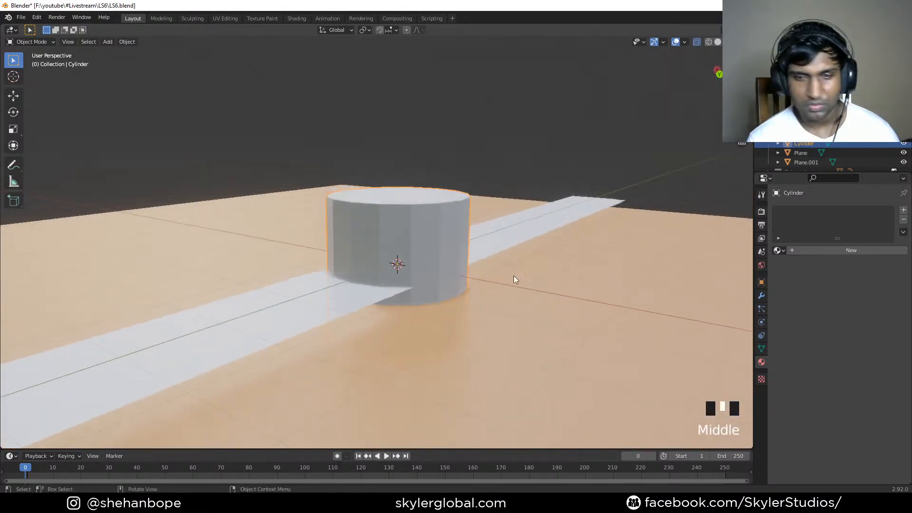
# - Scale the cylinder to about 0.077 in X and Y only and rotate it 90° about the Y axis
pyautogui.press('s')
pyautogui.hotkey('shift', 'z')
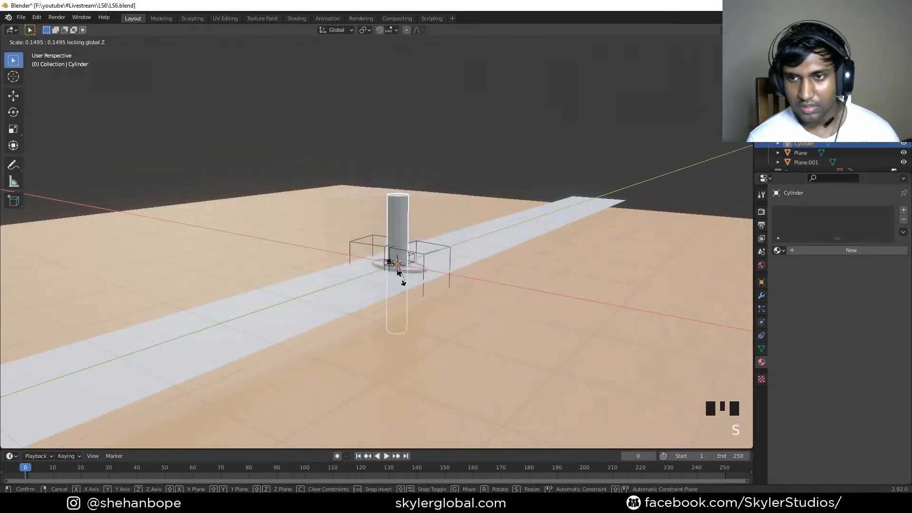
pyautogui.click(397, 272)
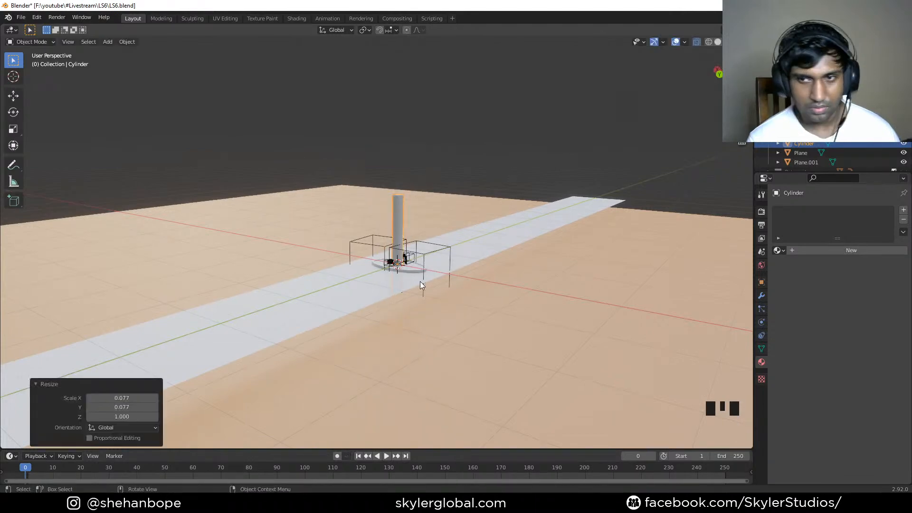
pyautogui.press('r')
pyautogui.press('y')
pyautogui.press('9')
pyautogui.press('0')
pyautogui.press('Return')
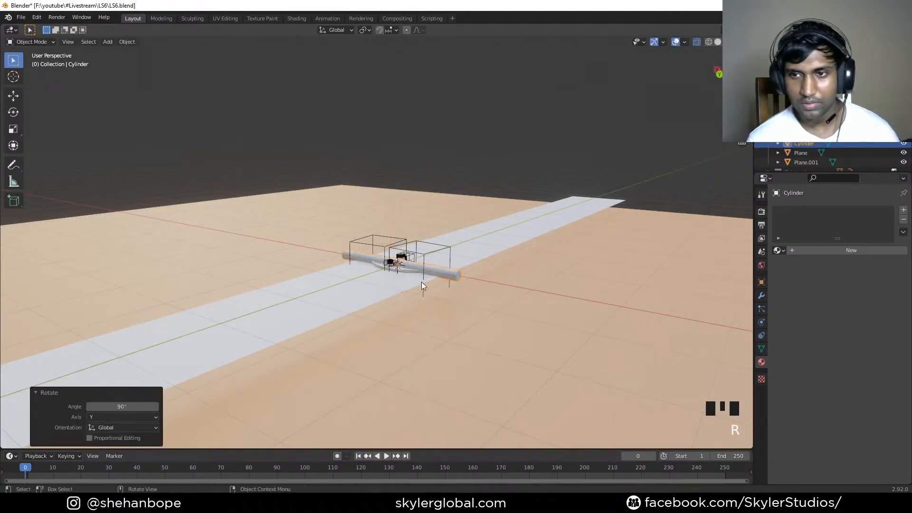
# - Shade the horizontal cylinder smooth and open the Normals settings of its mesh
pyautogui.scroll(2, 422, 282)
pyautogui.rightClick(489, 296)
pyautogui.moveTo(489, 296); pyautogui.dragTo(547, 293, button='middle')
pyautogui.scroll(2, 648, 379)
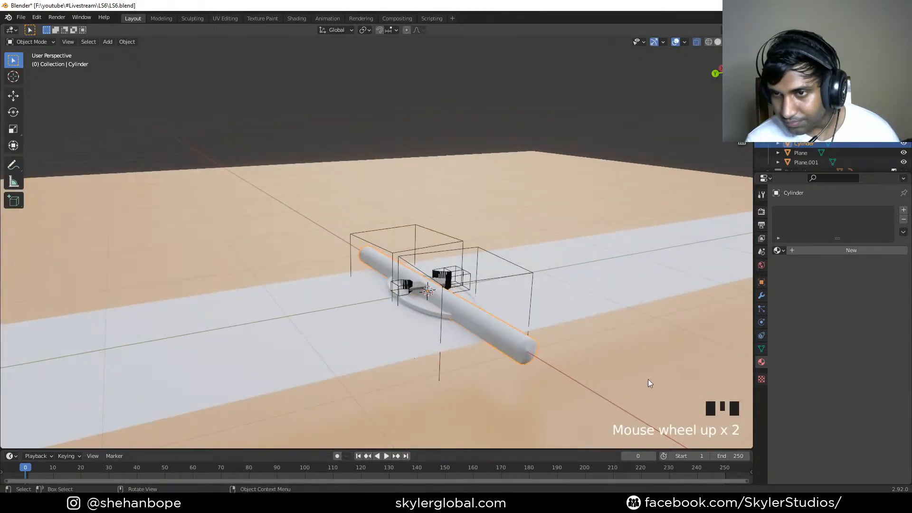
pyautogui.click(748, 369)
pyautogui.click(761, 349)
pyautogui.click(505, 348)
pyautogui.click(789, 373)
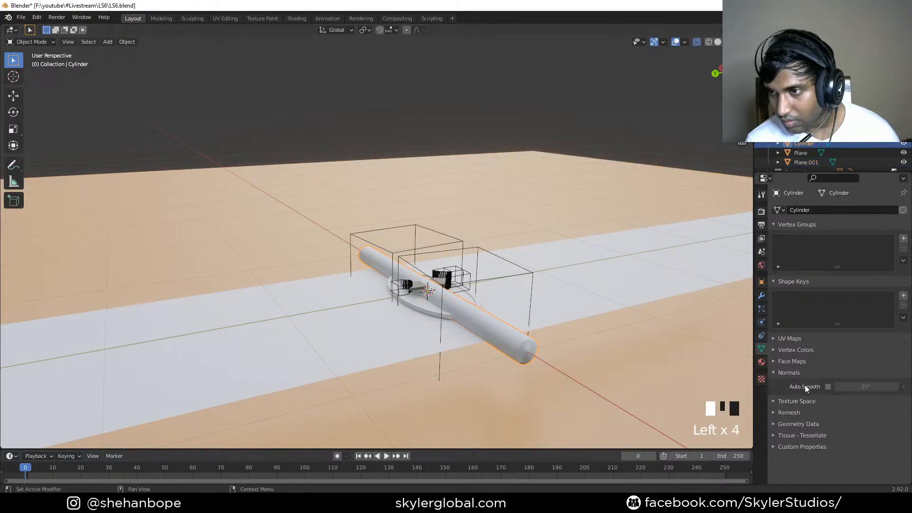
# - Save the file, then lower the cylinder about 0.163 m along Z
pyautogui.hotkey('ctrl', 's')
pyautogui.moveTo(598, 329); pyautogui.dragTo(467, 295, button='middle')
pyautogui.scroll(2, 558, 334)
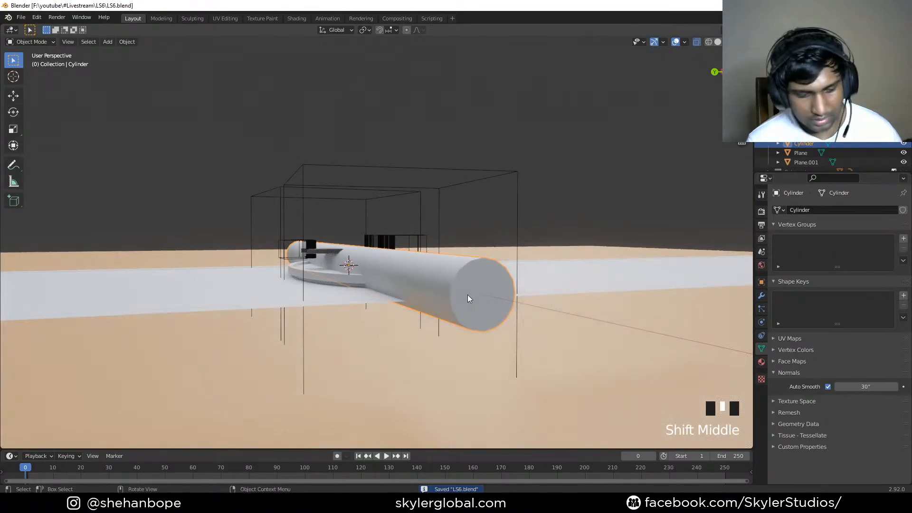
pyautogui.press('g')
pyautogui.press('z')
pyautogui.click(477, 322)
# - Move the cylinder about 8.29 m along Y towards the far end of the central strip and save the file
pyautogui.scroll(-5, 494, 318)
pyautogui.moveTo(514, 320); pyautogui.dragTo(517, 361, button='middle')
pyautogui.press('KP_7')
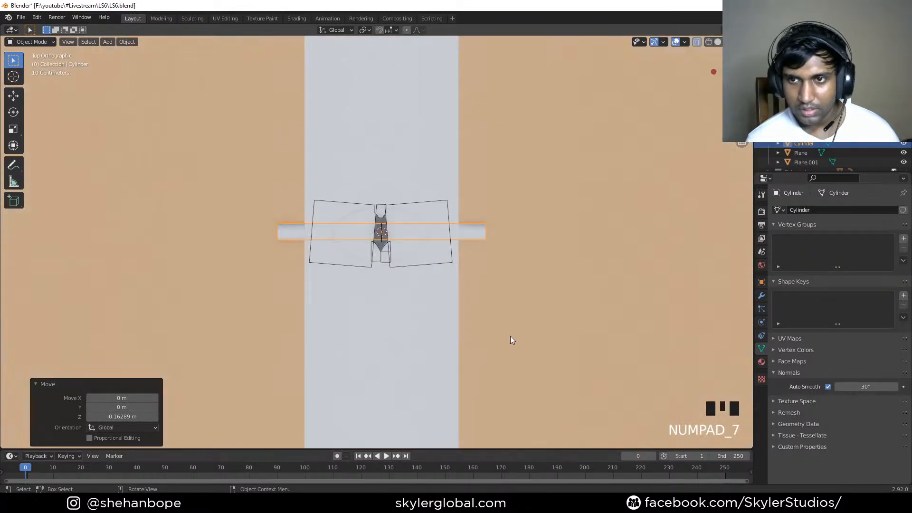
pyautogui.scroll(-9, 510, 336)
pyautogui.keyDown('shift'); pyautogui.moveTo(424, 239); pyautogui.dragTo(417, 316, button='middle'); pyautogui.keyUp('shift')
pyautogui.press('g')
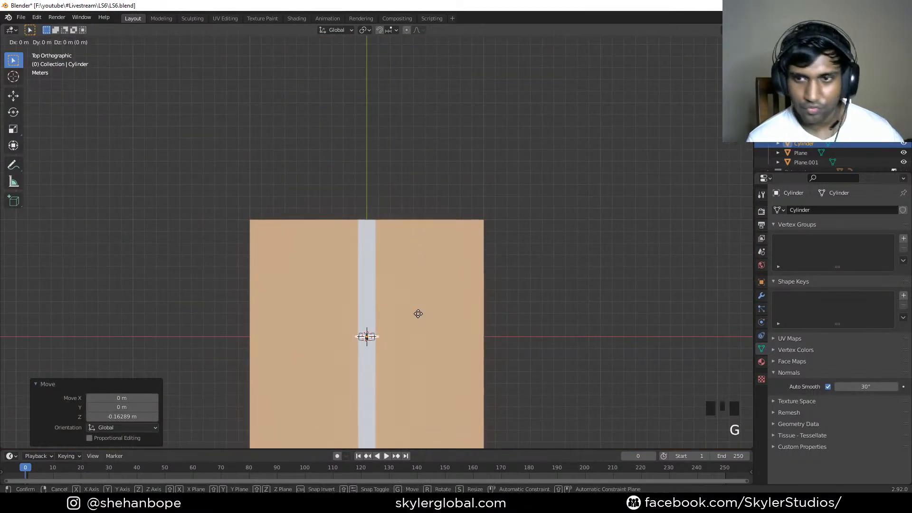
pyautogui.click(429, 218)
pyautogui.moveTo(576, 315); pyautogui.dragTo(418, 328, button='middle')
pyautogui.hotkey('ctrl', 's')
# - Add an Array modifier to the cylinder with relative offset factors of 0 in X and -2.6 in Y
pyautogui.scroll(6, 413, 267)
pyautogui.scroll(5, 423, 337)
pyautogui.click(761, 296)
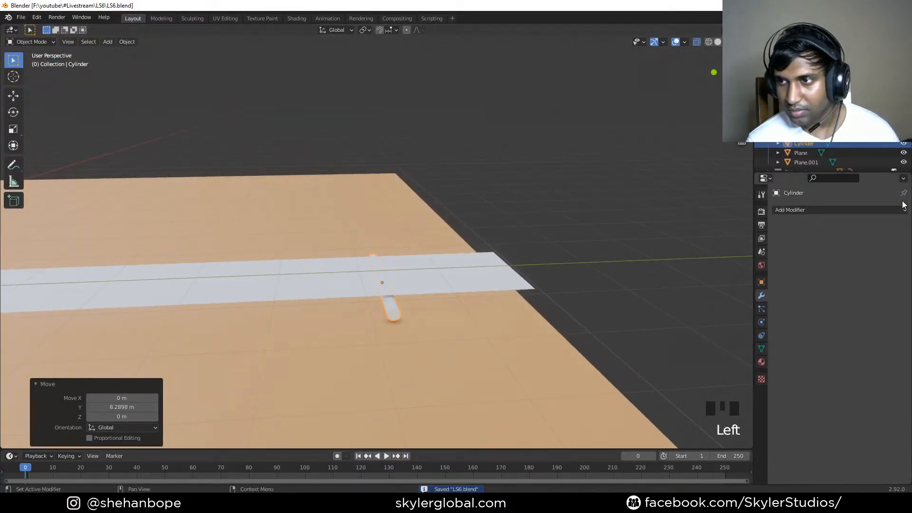
pyautogui.click(867, 209)
pyautogui.click(731, 247)
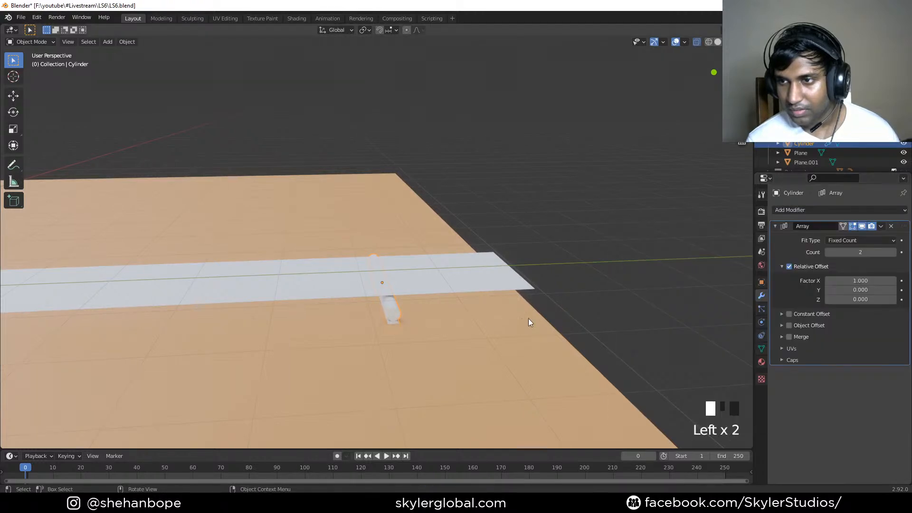
pyautogui.click(868, 283)
pyautogui.write('0')
pyautogui.press('Return')
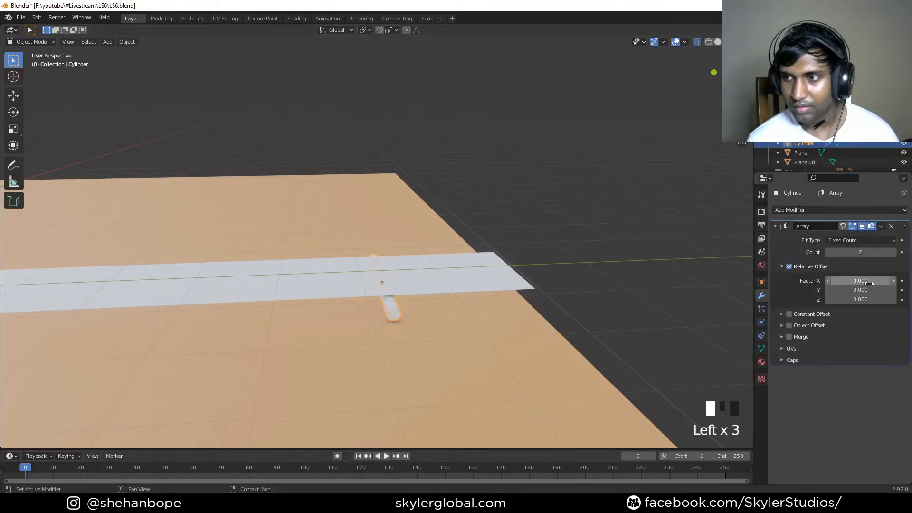
pyautogui.click(862, 290)
pyautogui.moveTo(862, 290)
pyautogui.mouseDown()
pyautogui.moveTo(836, 289)
pyautogui.moveTo(849, 289)
pyautogui.mouseUp()
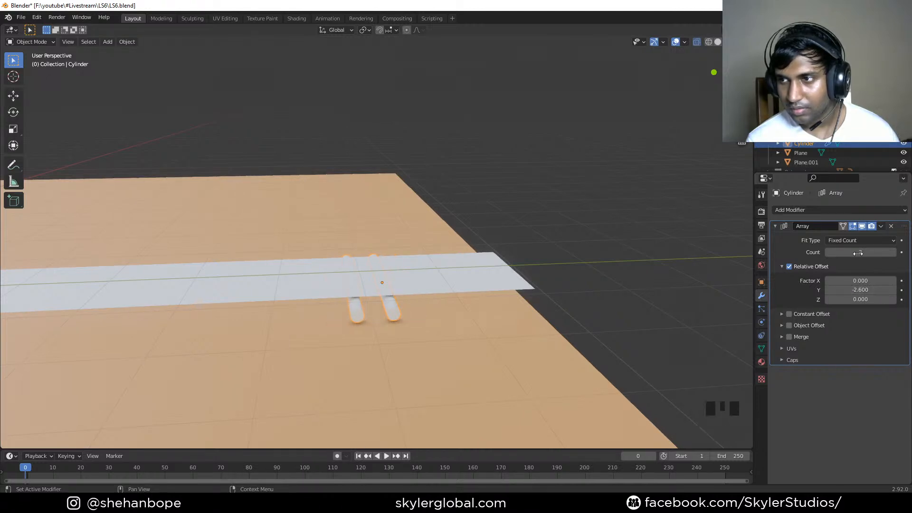
# - Set the cylinder's Array count to 40 so the copies run along the strip
pyautogui.moveTo(857, 252); pyautogui.dragTo(867, 252)
pyautogui.scroll(-5, 380, 235)
pyautogui.moveTo(363, 236); pyautogui.dragTo(370, 245, button='middle')
pyautogui.moveTo(861, 253); pyautogui.dragTo(864, 252)
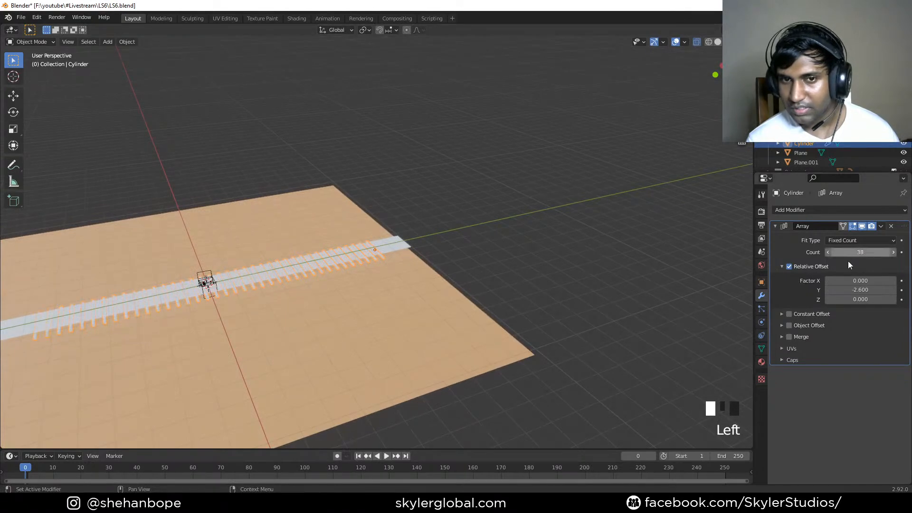
pyautogui.click(839, 251)
pyautogui.write('40')
pyautogui.press('Return')
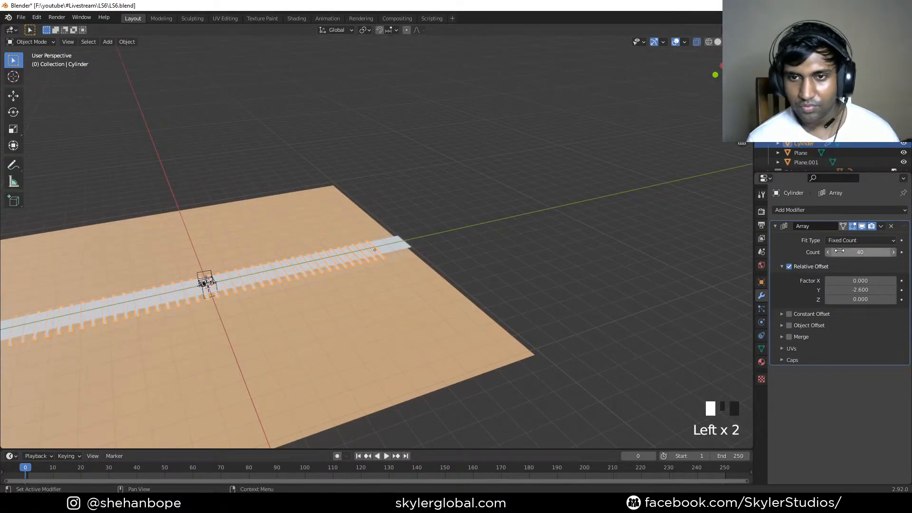
# - Add a 2 m cube at the world origin from the top view
pyautogui.keyDown('shift'); pyautogui.moveTo(218, 238); pyautogui.dragTo(494, 246, button='middle'); pyautogui.keyUp('shift')
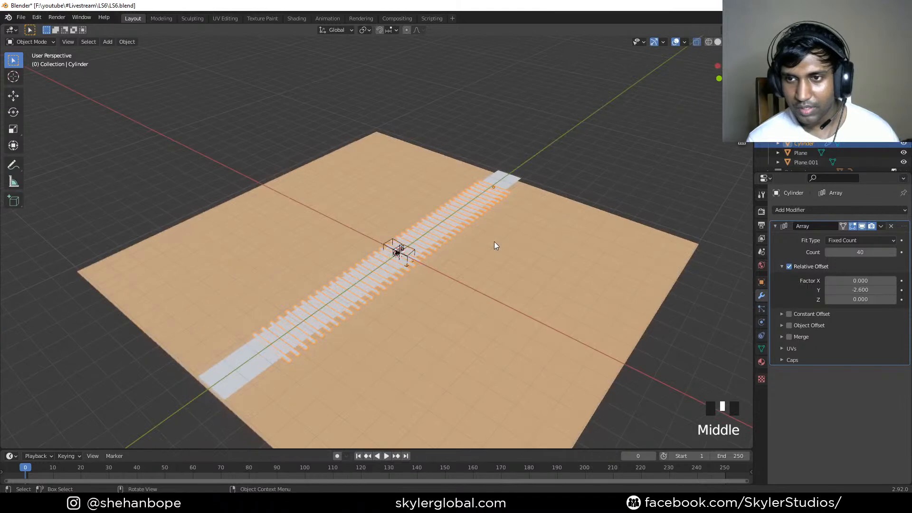
pyautogui.press('KP_7')
pyautogui.hotkey('shift', 'a')
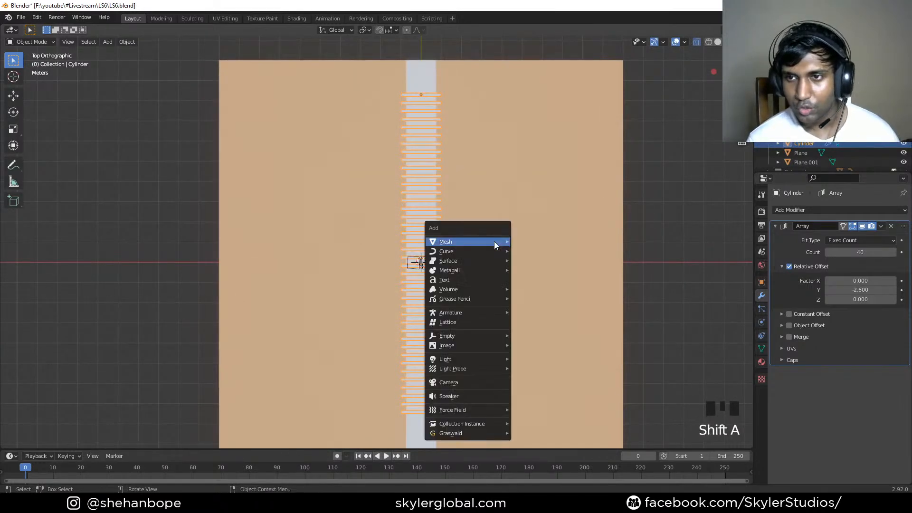
pyautogui.moveTo(494, 242)
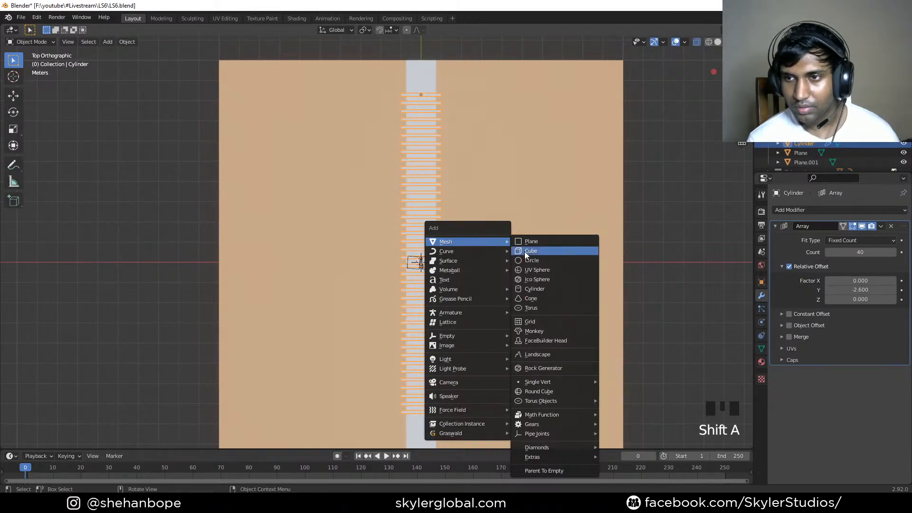
pyautogui.click(524, 252)
pyautogui.scroll(3, 484, 278)
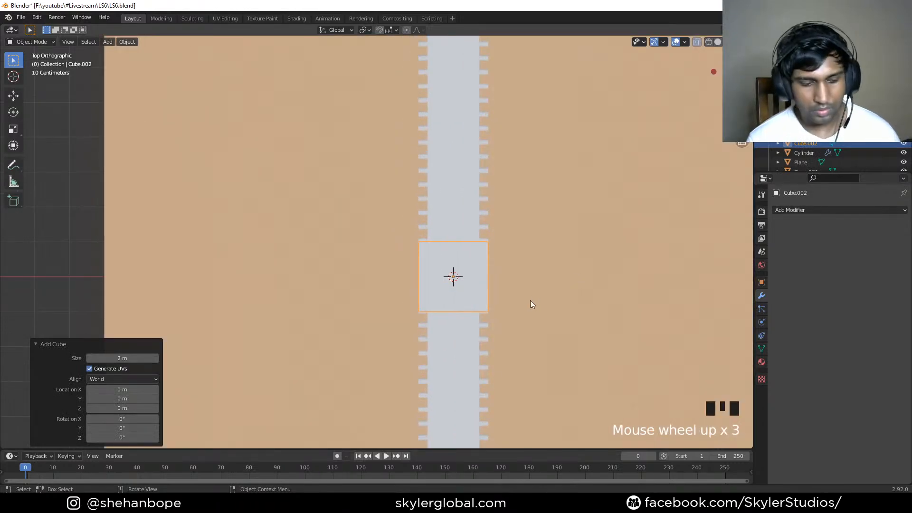
# - Move the cube's mesh about 1.74 m along X in Edit Mode and add a Mirror modifier on the X axis
pyautogui.press('Tab')
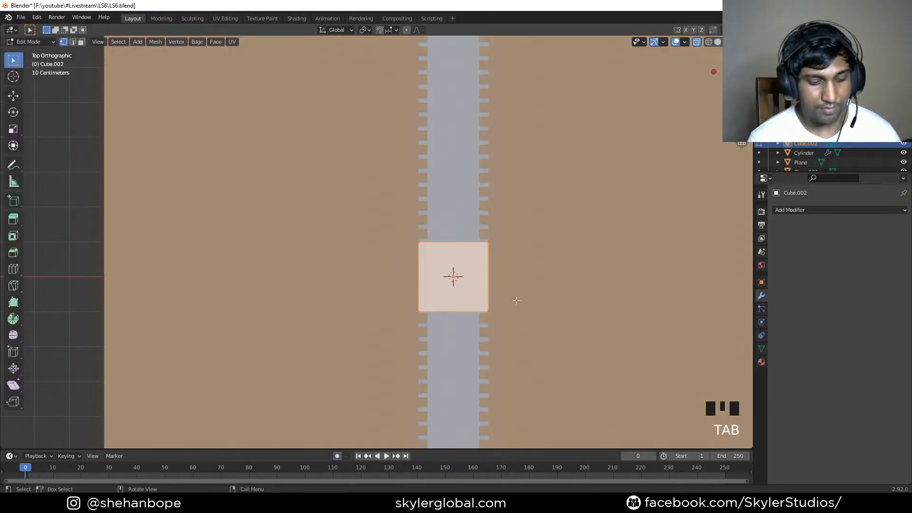
pyautogui.press('g')
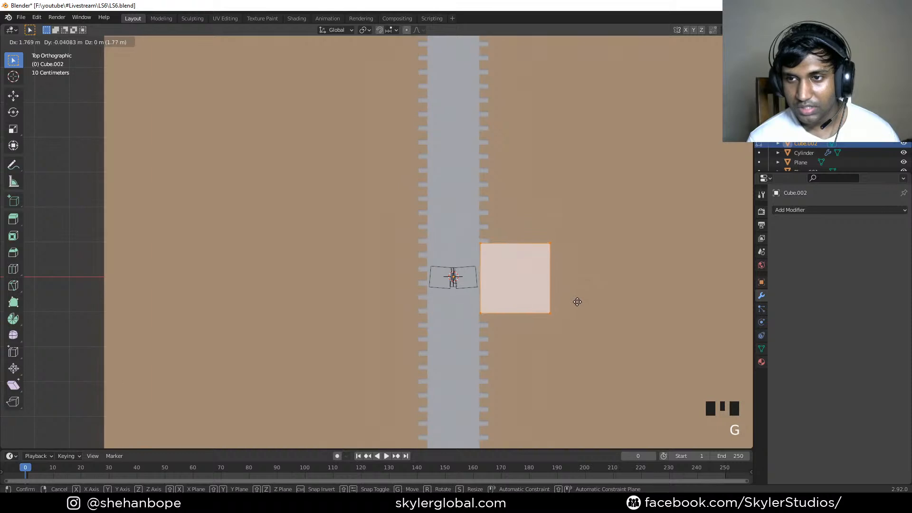
pyautogui.click(577, 302)
pyautogui.click(801, 213)
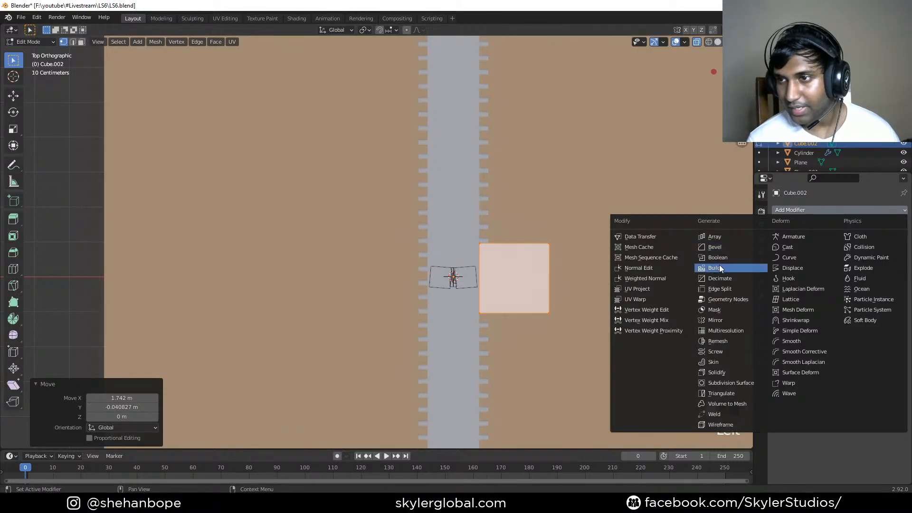
pyautogui.click(720, 320)
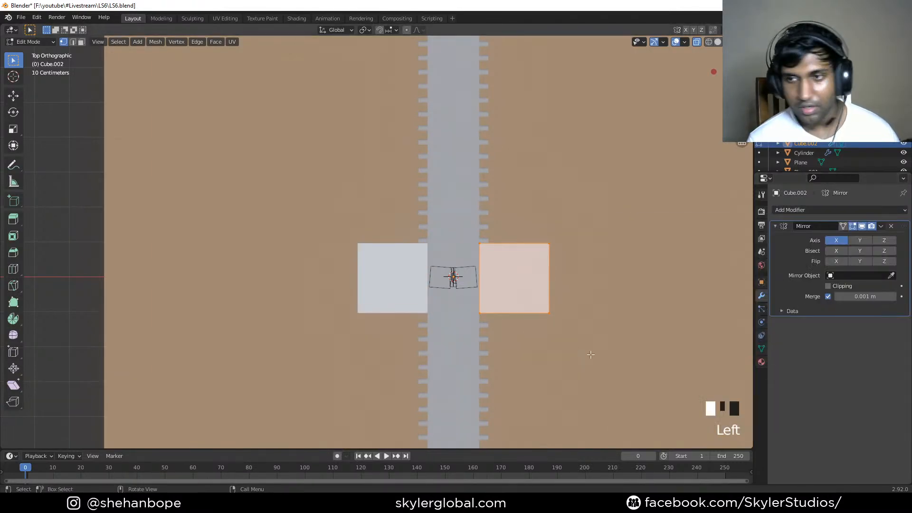
# - Scale the cube mesh down by 0.296 and again by 0.714, then move it about 0.62 m inward to the cylinder ends
pyautogui.press('s')
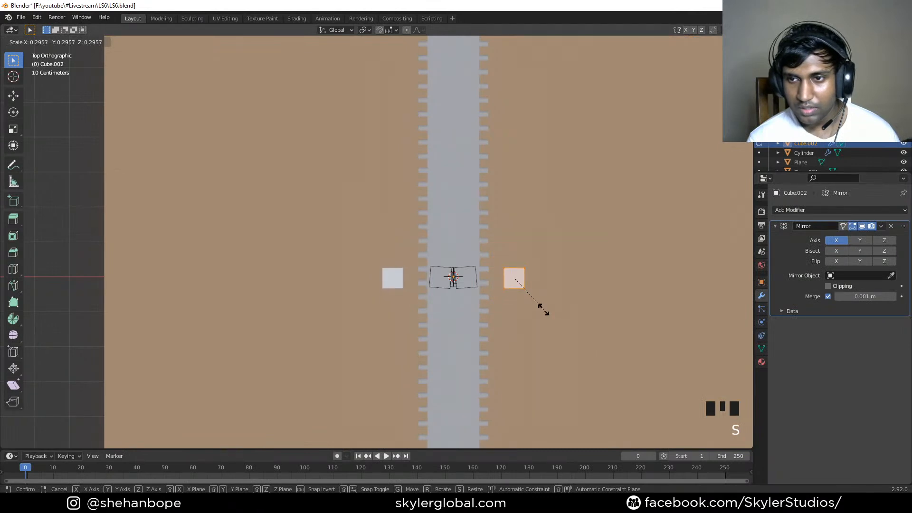
pyautogui.click(543, 309)
pyautogui.scroll(2, 542, 309)
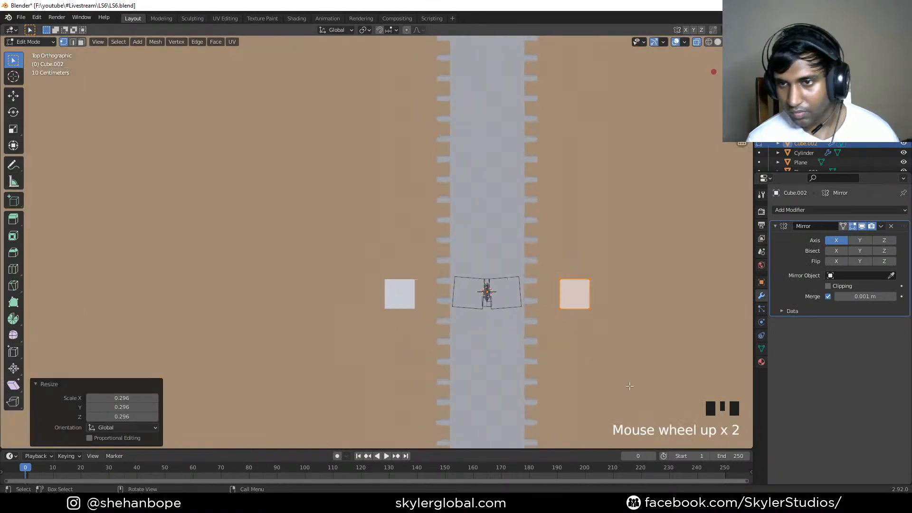
pyautogui.press('s')
pyautogui.click(606, 364)
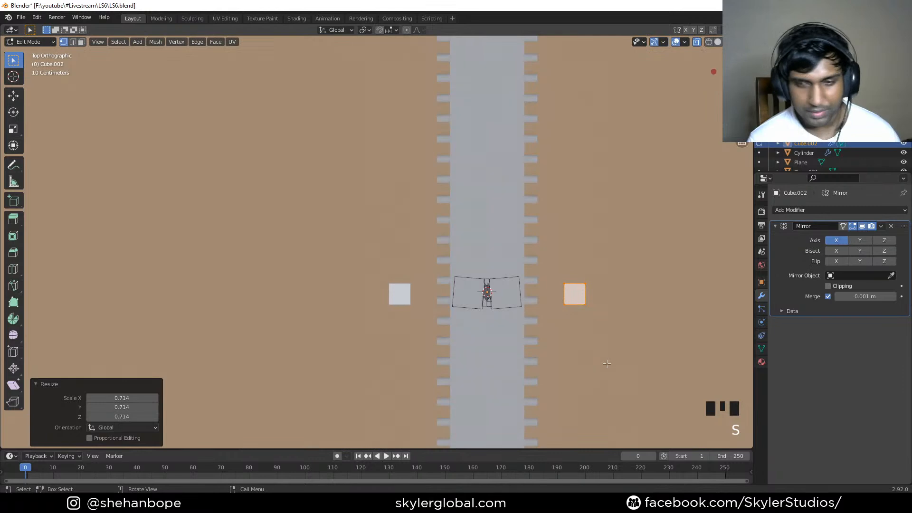
pyautogui.press('g')
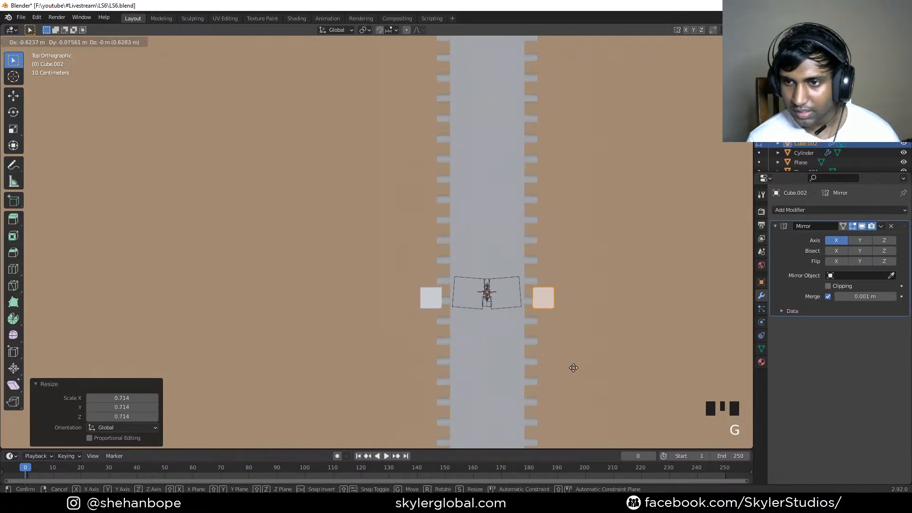
pyautogui.click(574, 368)
# - Lower the cube mesh about 0.163 m along Z and scale it to about 0.824 along X
pyautogui.moveTo(573, 368); pyautogui.dragTo(551, 299, button='middle')
pyautogui.scroll(2, 568, 311)
pyautogui.press('g')
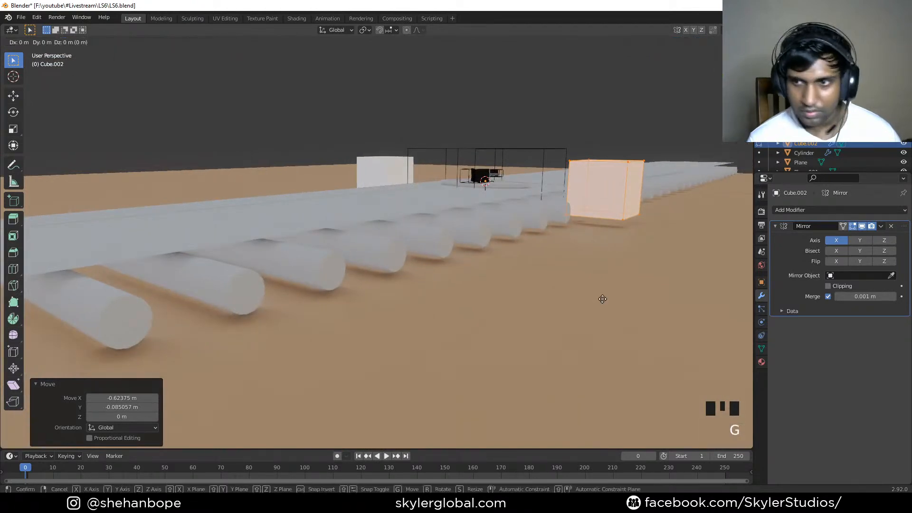
pyautogui.press('z')
pyautogui.click(604, 318)
pyautogui.moveTo(605, 318); pyautogui.dragTo(695, 398, button='middle')
pyautogui.press('s')
pyautogui.press('x')
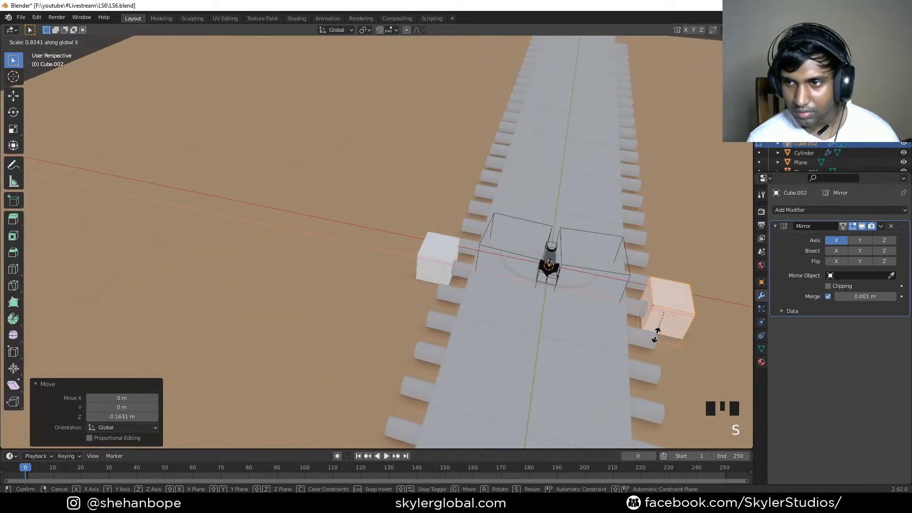
pyautogui.click(655, 335)
# - Select one Y-facing end face of the cube and move it along Y to the far end of the cylinder row
pyautogui.keyDown('shift'); pyautogui.moveTo(656, 335); pyautogui.dragTo(520, 294, button='middle'); pyautogui.keyUp('shift')
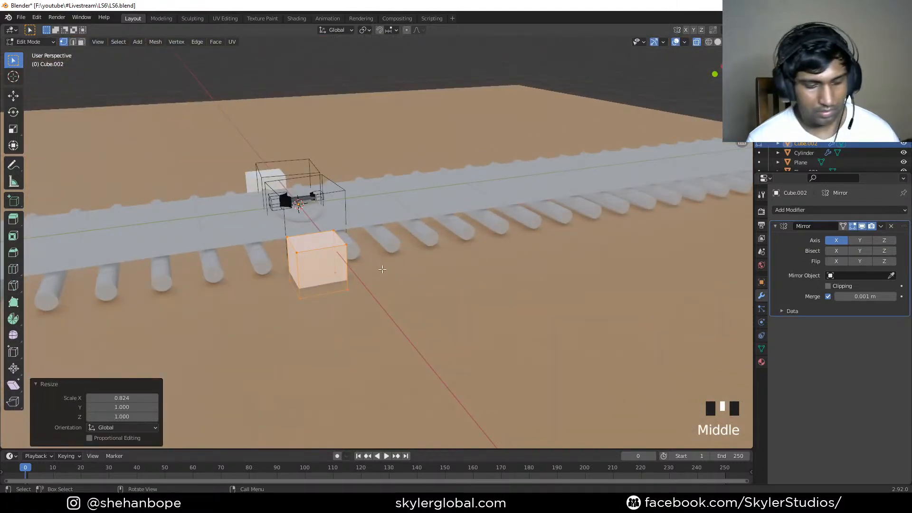
pyautogui.press('3')
pyautogui.moveTo(361, 267); pyautogui.dragTo(337, 274, button='middle')
pyautogui.click(228, 241)
pyautogui.scroll(-4, 228, 241)
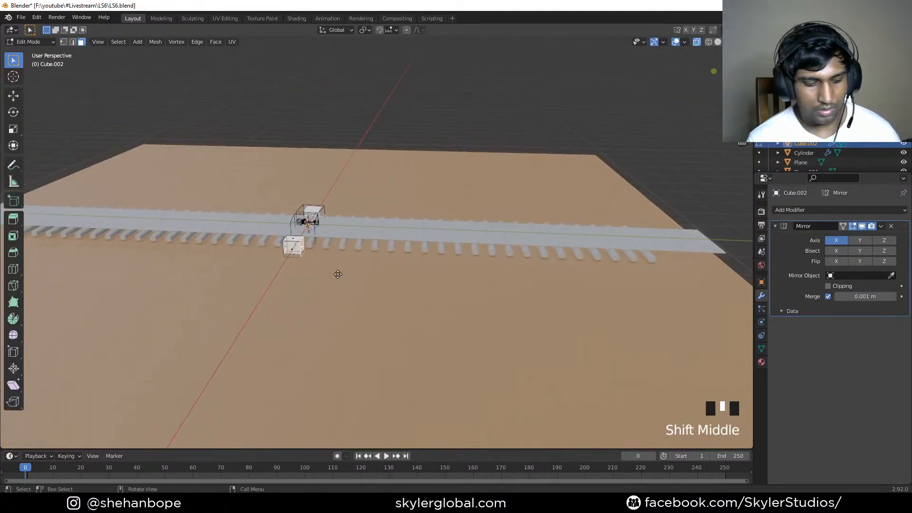
pyautogui.press('g')
pyautogui.press('x')
pyautogui.press('g')
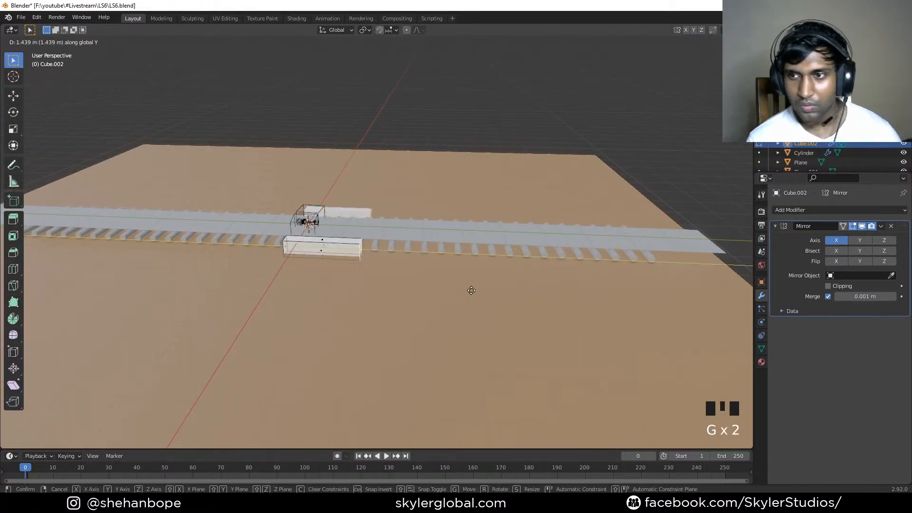
pyautogui.click(692, 305)
# - Move the cube's opposite end face along Y to the other end of the cylinder row and return to Object Mode
pyautogui.moveTo(368, 265); pyautogui.dragTo(401, 279, button='middle')
pyautogui.scroll(-2, 342, 250)
pyautogui.press('g')
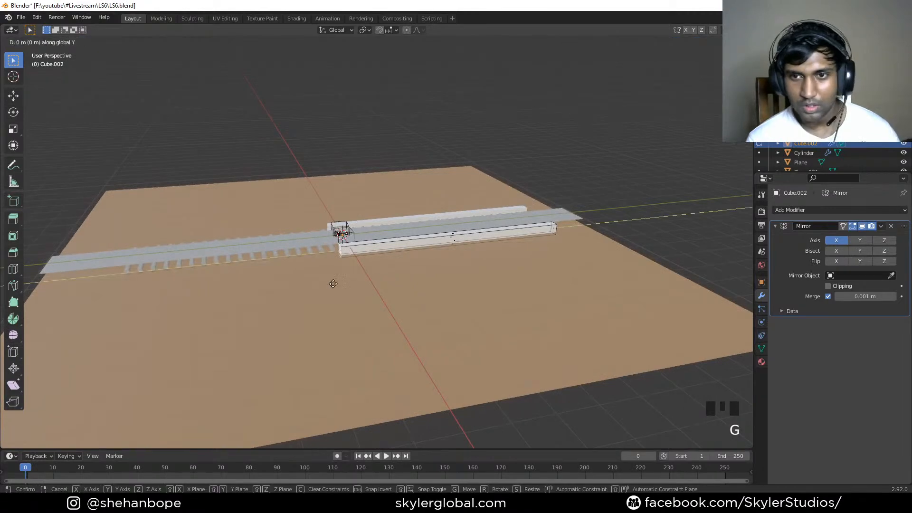
pyautogui.click(179, 302)
pyautogui.press('Tab')
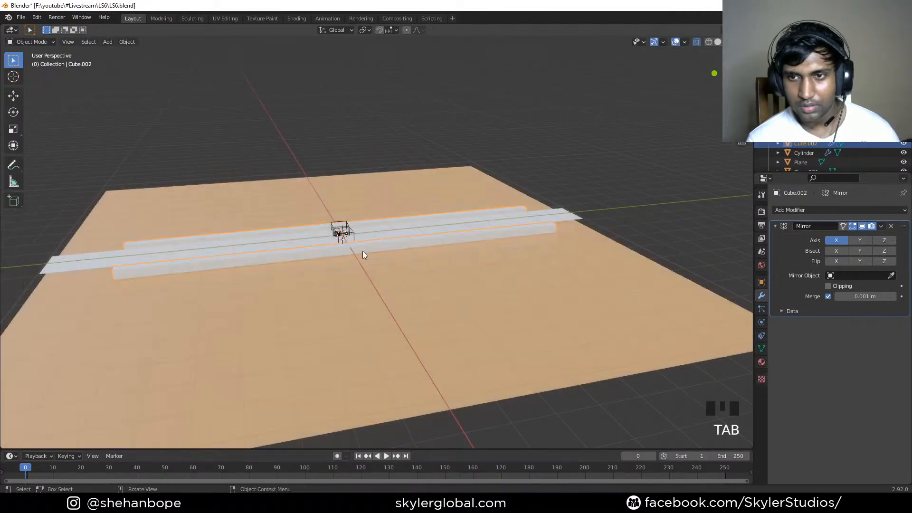
# - Lower the mirrored side beams about 0.107 m along Z and save the file
pyautogui.scroll(3, 362, 251)
pyautogui.moveTo(362, 253); pyautogui.dragTo(483, 249, button='middle')
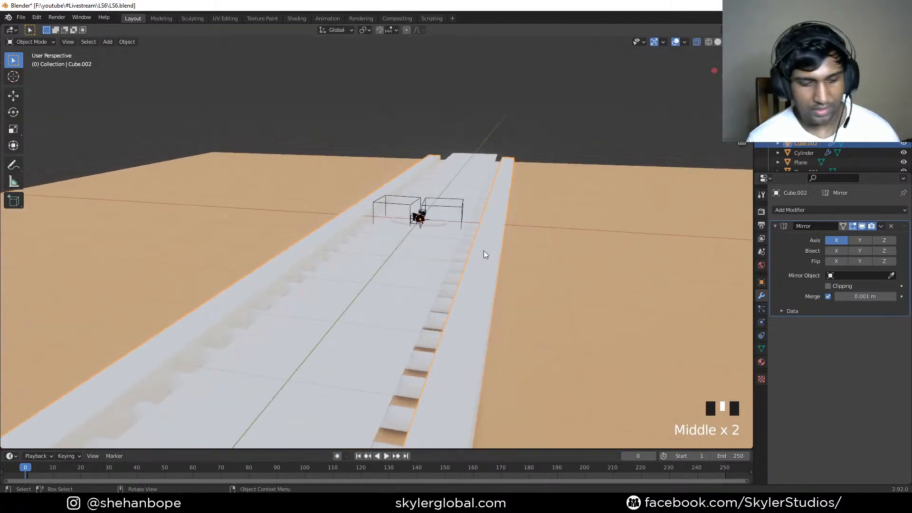
pyautogui.press('g')
pyautogui.press('z')
pyautogui.click(488, 257)
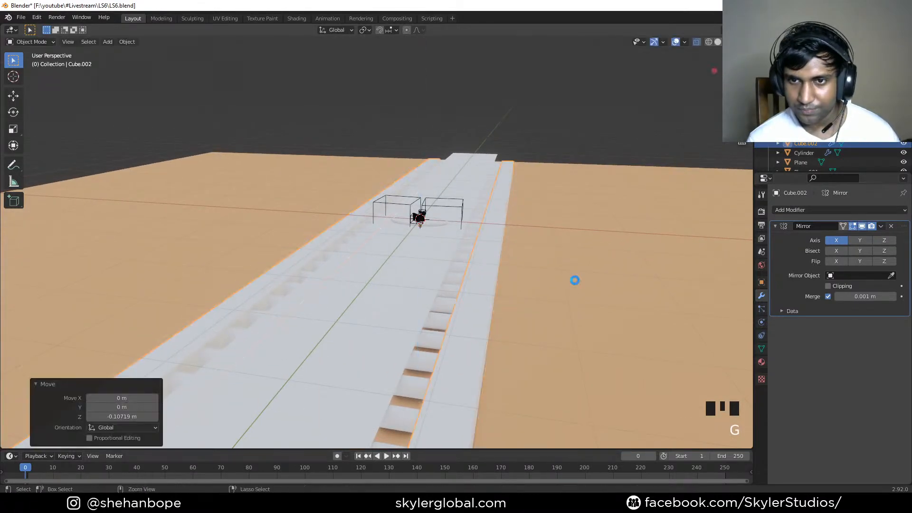
pyautogui.hotkey('ctrl', 's')
# - Lower the large ground plane about 0.079 m along Z and save the file
pyautogui.moveTo(574, 280); pyautogui.dragTo(532, 283, button='middle')
pyautogui.click(537, 281)
pyautogui.press('g')
pyautogui.press('z')
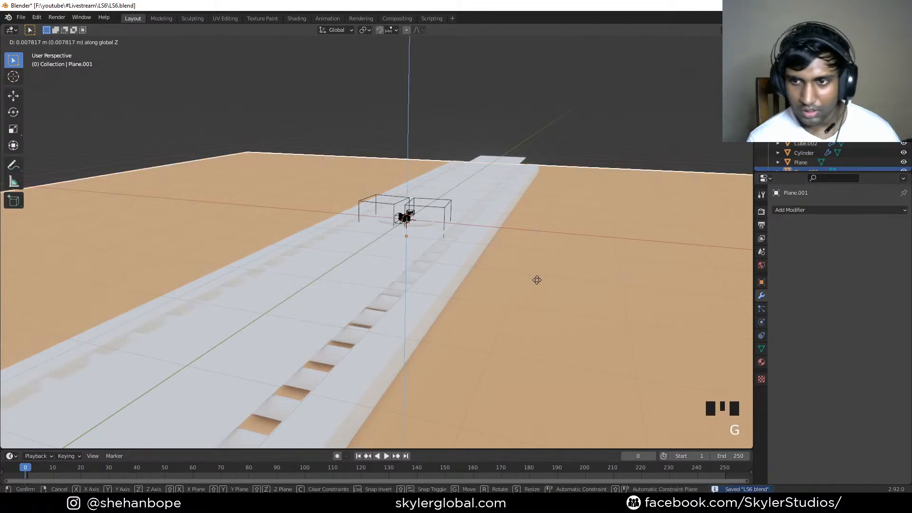
pyautogui.click(560, 316)
pyautogui.moveTo(561, 316); pyautogui.dragTo(497, 301, button='middle')
pyautogui.moveTo(400, 273); pyautogui.dragTo(431, 270, button='middle')
pyautogui.hotkey('ctrl', 's')
# - Lower the ground plane another 0.122 m or so along Z towards the base of the side beams
pyautogui.scroll(2, 364, 287)
pyautogui.moveTo(363, 289); pyautogui.dragTo(451, 280, button='middle')
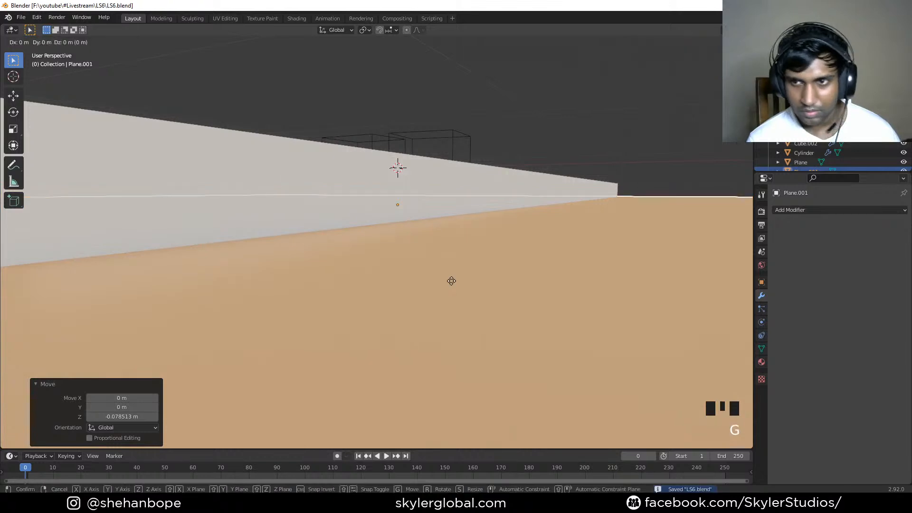
pyautogui.press('g')
pyautogui.press('z')
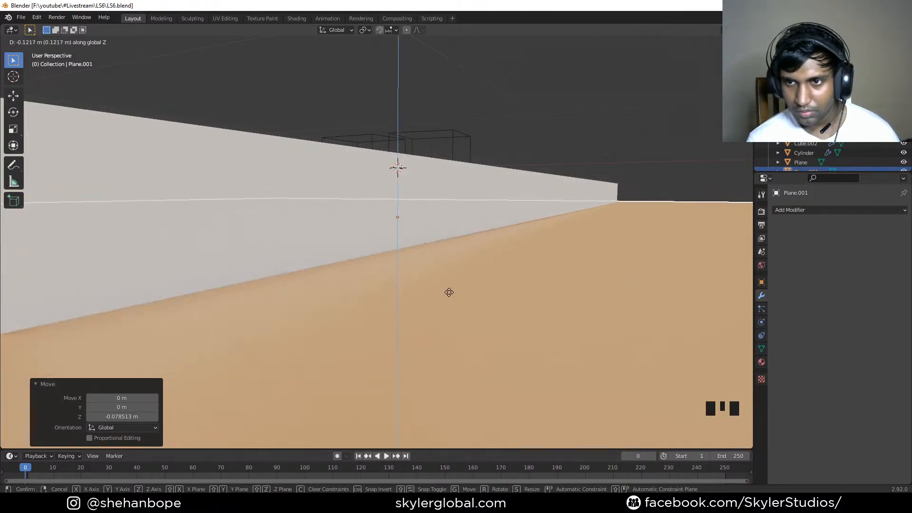
pyautogui.click(449, 293)
# - Fine-tune the ground plane's height by about -0.0004 m along Z, checking from below, and save the file
pyautogui.moveTo(296, 248); pyautogui.dragTo(328, 237, button='middle')
pyautogui.press('g')
pyautogui.press('z')
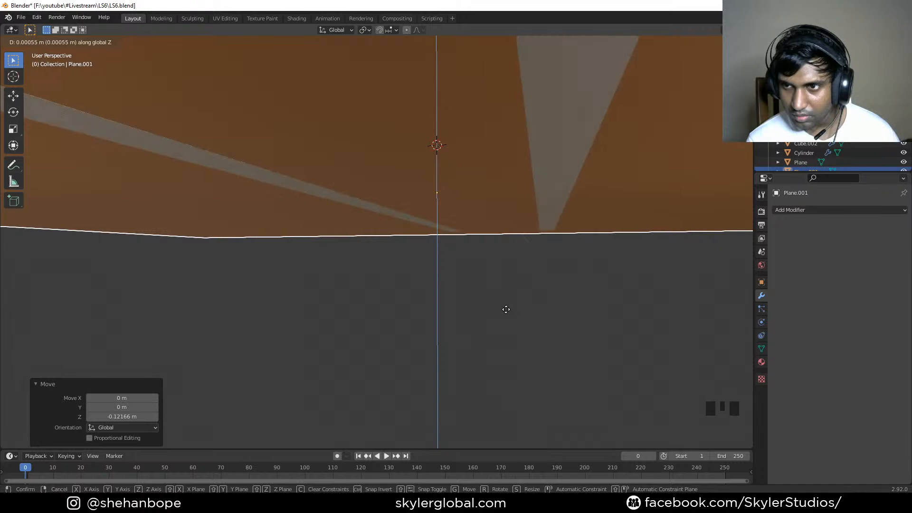
pyautogui.click(507, 310)
pyautogui.moveTo(507, 310); pyautogui.dragTo(482, 290, button='middle')
pyautogui.hotkey('ctrl', 's')
pyautogui.scroll(-2, 452, 243)
pyautogui.moveTo(452, 243); pyautogui.dragTo(452, 317, button='middle')
pyautogui.scroll(2, 425, 286)
pyautogui.scroll(2, 442, 337)
pyautogui.scroll(1, 469, 311)
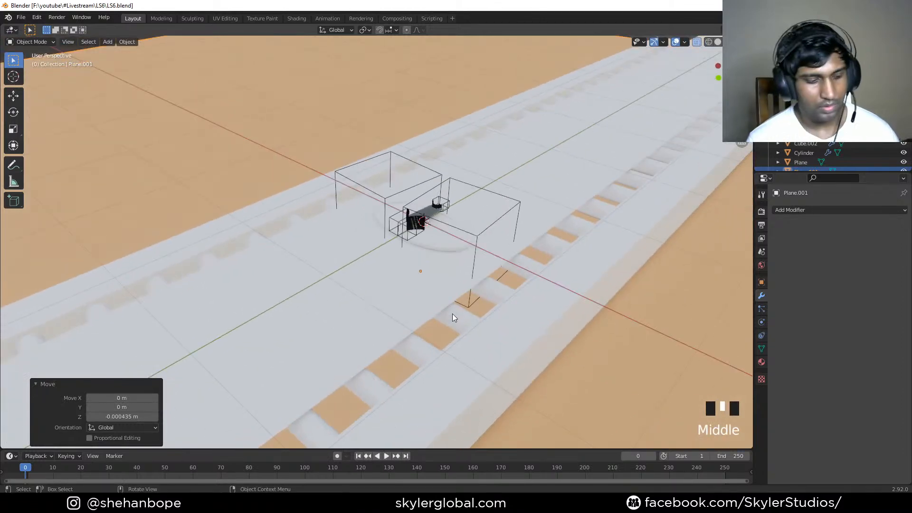
# - Add a camera aligned to the current view and move it about 0.154 m in X, 0.380 m in Y and 0.251 m in Z
pyautogui.hotkey('shift', 'a')
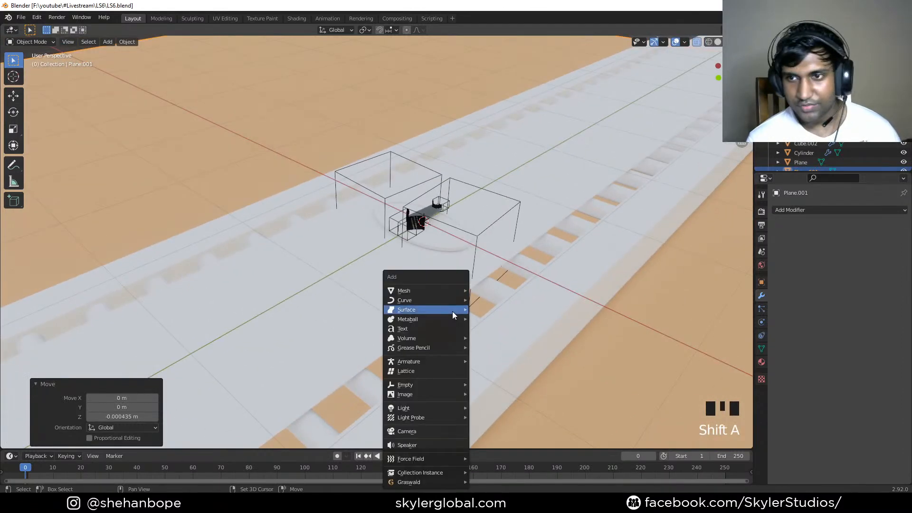
pyautogui.click(406, 431)
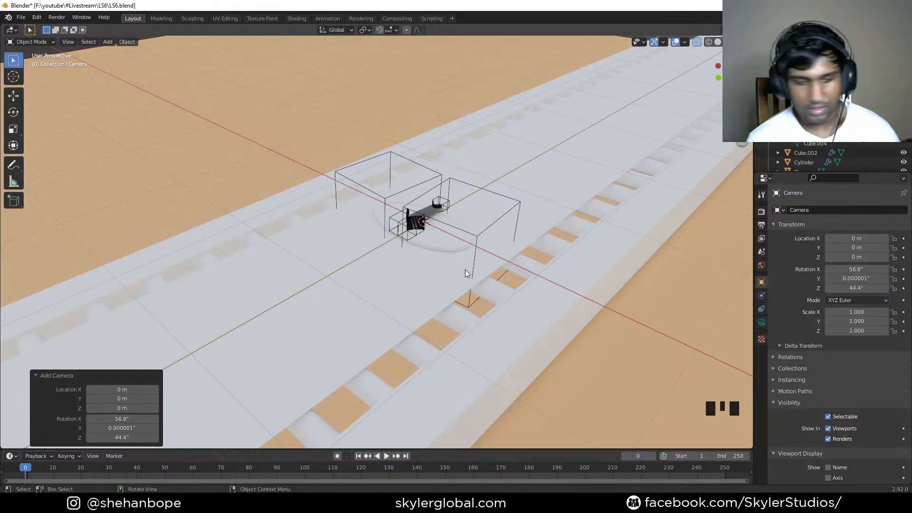
pyautogui.press('ctrl+alt+KP_0')
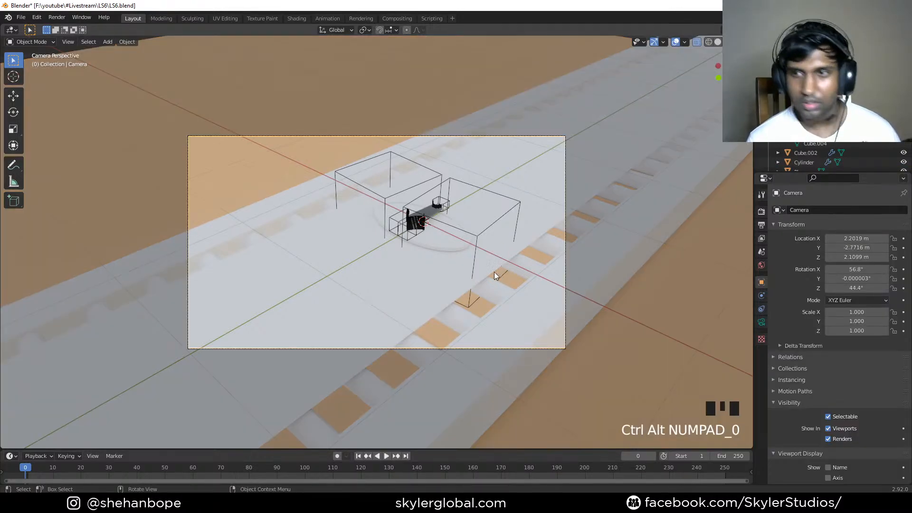
pyautogui.press('g')
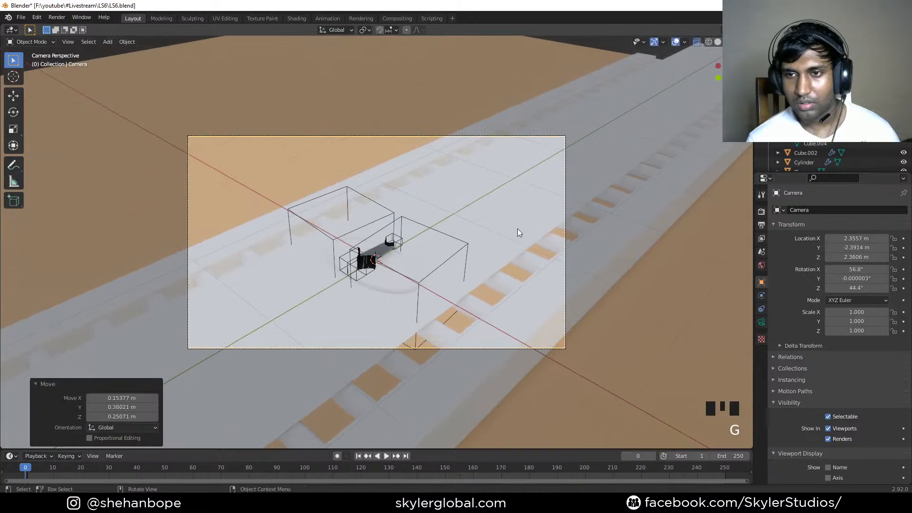
pyautogui.click(523, 240)
pyautogui.moveTo(523, 240); pyautogui.dragTo(500, 207, button='middle')
# - Lock the camera to the view and reframe it farther back so the walkway's middle section sits in the frame
pyautogui.press('n')
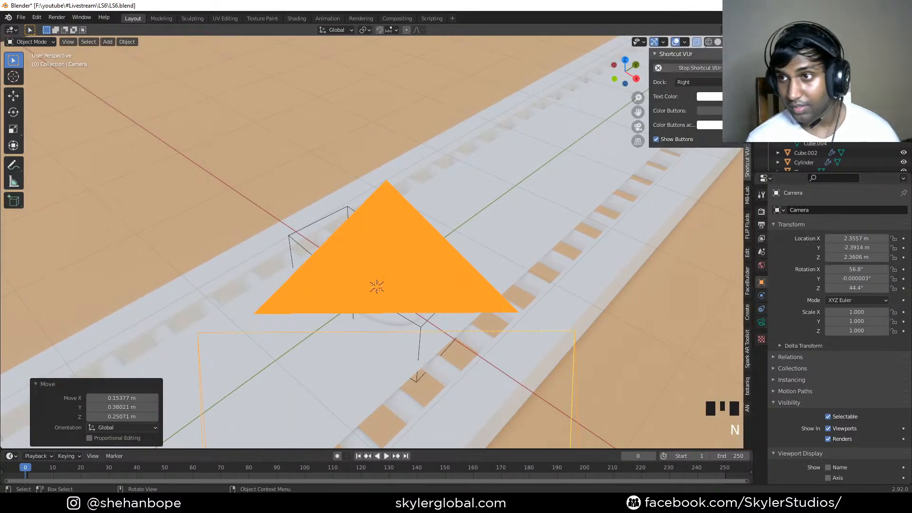
pyautogui.click(747, 57)
pyautogui.click(747, 76)
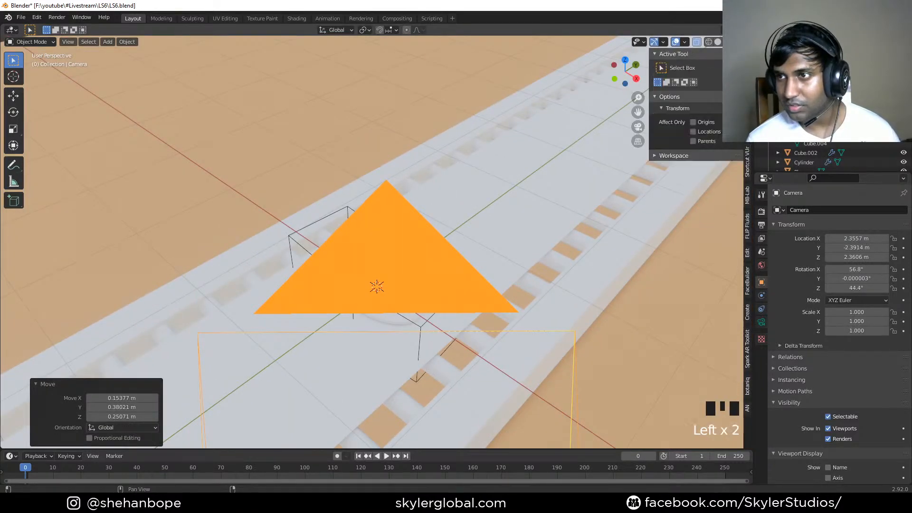
pyautogui.click(747, 95)
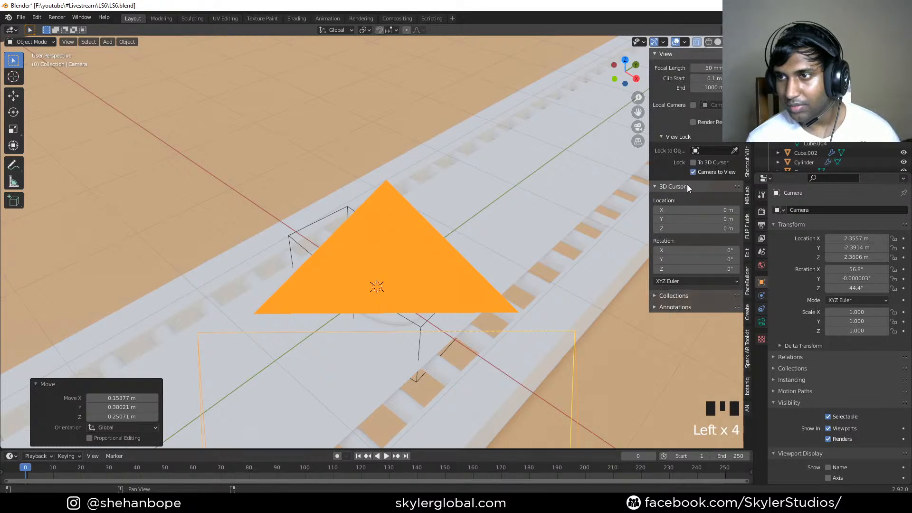
pyautogui.press('KP_0')
pyautogui.moveTo(352, 212); pyautogui.dragTo(379, 248, button='middle')
pyautogui.scroll(-1, 379, 242)
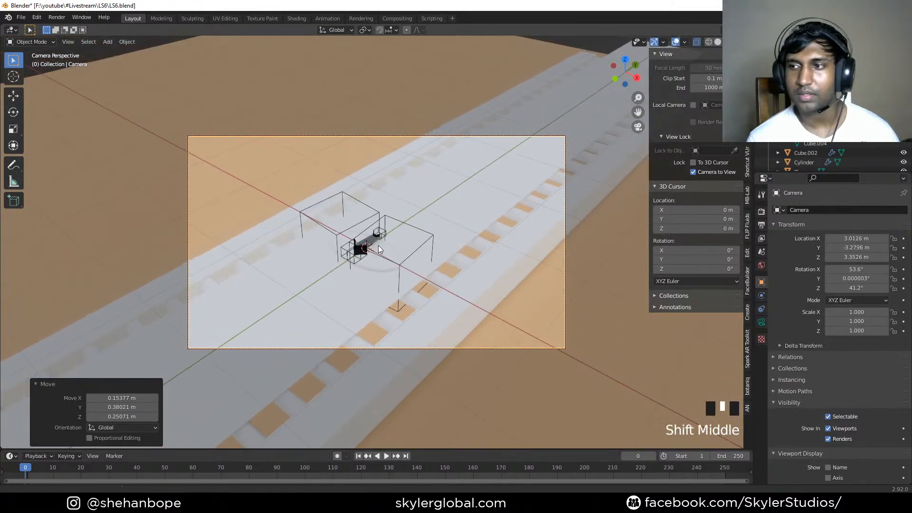
# - Set the render resolution's X value to 1080 px for a square output
pyautogui.click(761, 210)
pyautogui.click(761, 224)
pyautogui.click(854, 221)
pyautogui.write('1080')
pyautogui.press('Return')
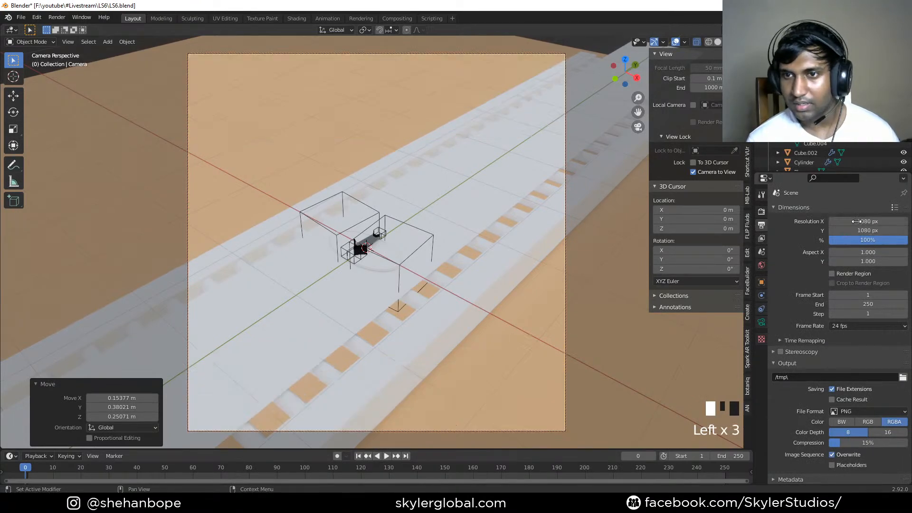
pyautogui.press('n')
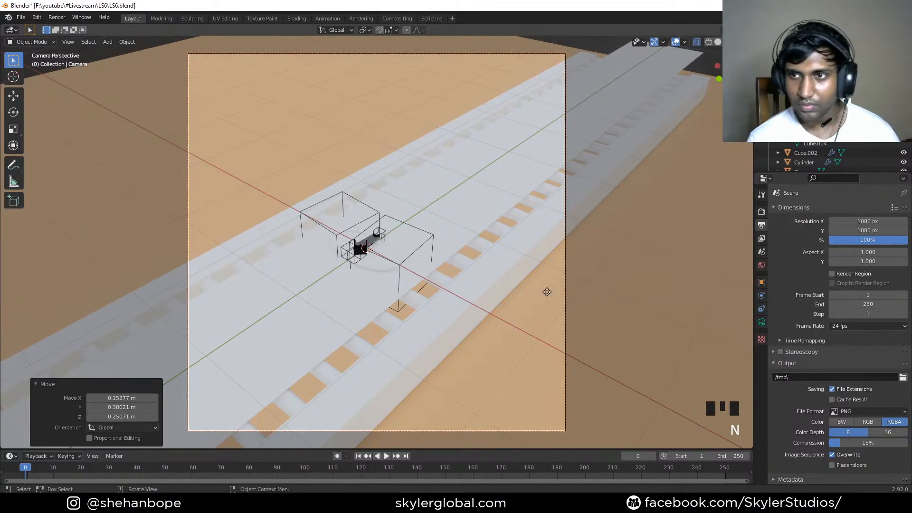
# - Move the camera about -0.096 m in X and -0.080 m in Y, and frame the walkway's middle section more closely
pyautogui.press('g')
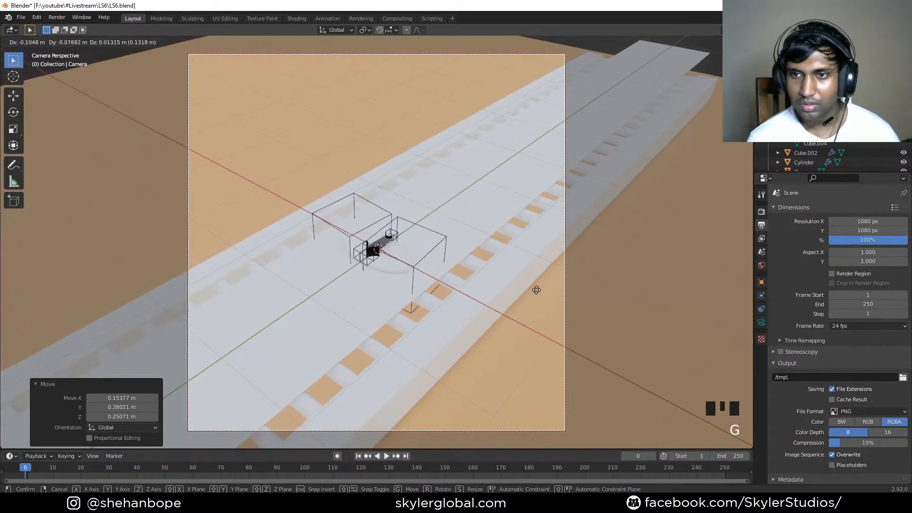
pyautogui.click(530, 320)
pyautogui.scroll(1, 530, 320)
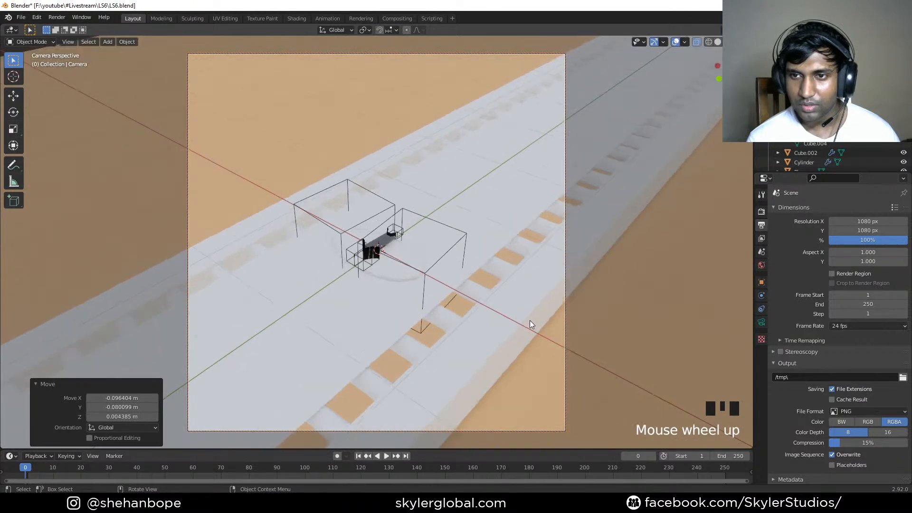
pyautogui.keyDown('shift'); pyautogui.moveTo(494, 321); pyautogui.dragTo(494, 316, button='middle'); pyautogui.keyUp('shift')
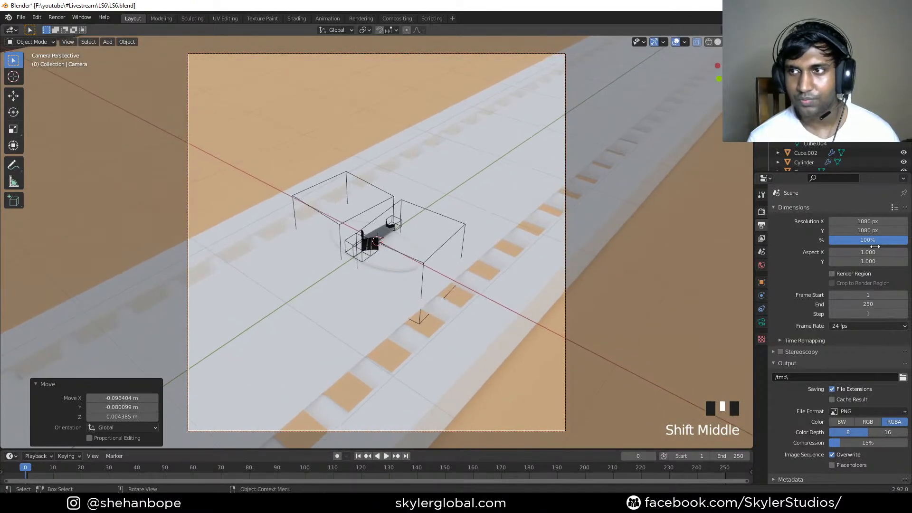
# - Unlock the camera from the view, leave the camera view and save the file
pyautogui.press('n')
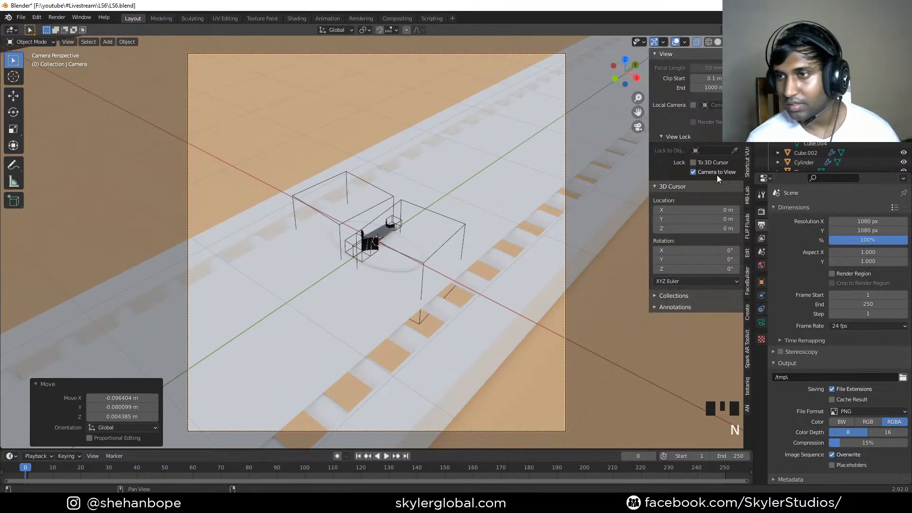
pyautogui.click(694, 172)
pyautogui.press('n')
pyautogui.scroll(-2, 517, 206)
pyautogui.moveTo(517, 206); pyautogui.dragTo(508, 222, button='middle')
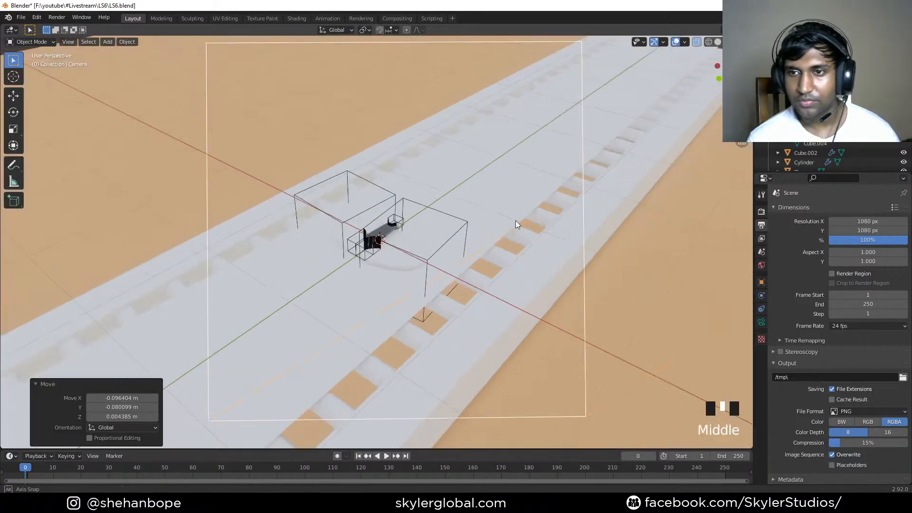
pyautogui.scroll(-1, 550, 213)
pyautogui.scroll(-3, 551, 218)
pyautogui.moveTo(571, 204); pyautogui.dragTo(592, 174, button='middle')
pyautogui.click(592, 172)
pyautogui.moveTo(603, 127); pyautogui.dragTo(409, 272, button='middle')
pyautogui.hotkey('ctrl', 's')
pyautogui.scroll(2, 409, 273)
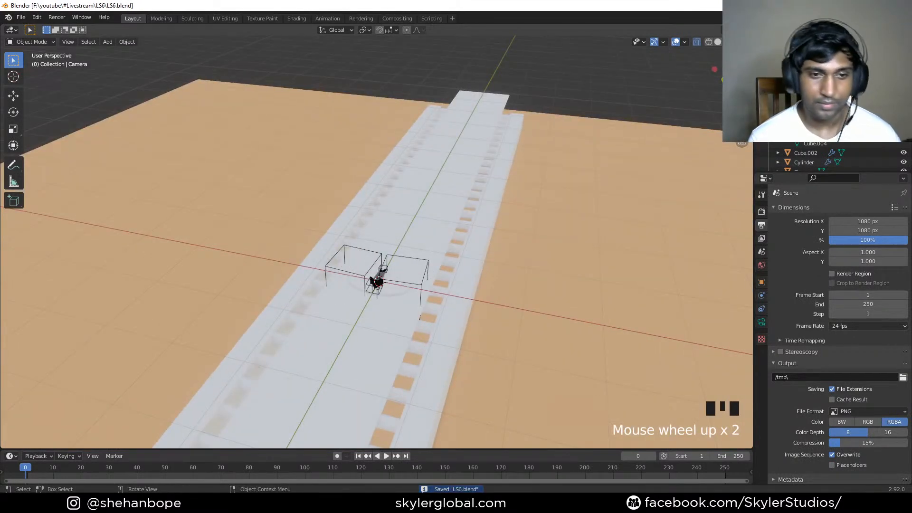
# - Examine the walkway, its side beams and the ground plane from several angles and distances
pyautogui.moveTo(544, 346); pyautogui.dragTo(454, 330, button='middle')
pyautogui.scroll(2, 398, 322)
pyautogui.moveTo(398, 323); pyautogui.dragTo(420, 293, button='middle')
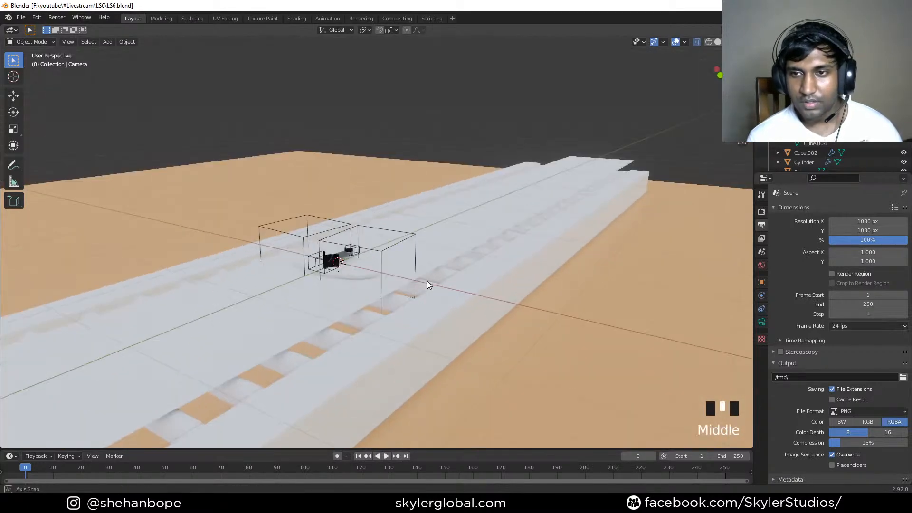
pyautogui.moveTo(468, 230); pyautogui.dragTo(483, 246, button='middle')
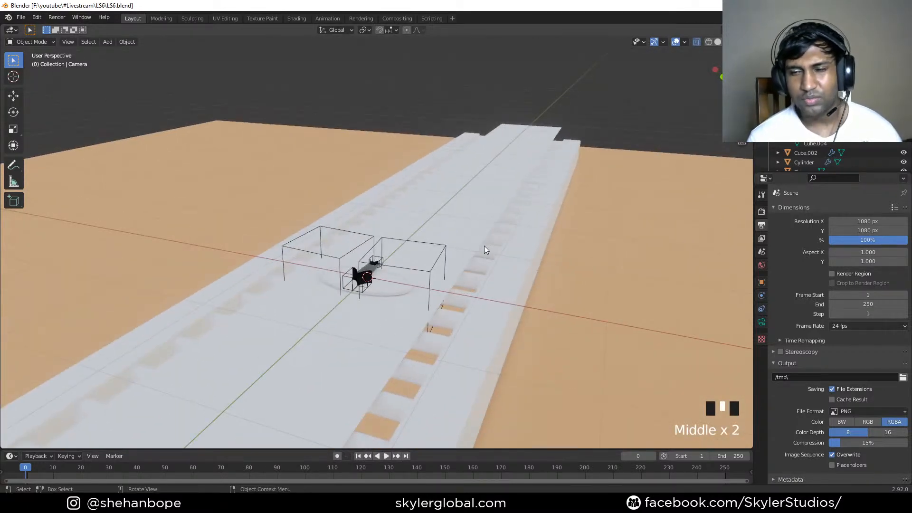
pyautogui.scroll(-1, 476, 220)
pyautogui.moveTo(494, 240); pyautogui.dragTo(455, 264, button='middle')
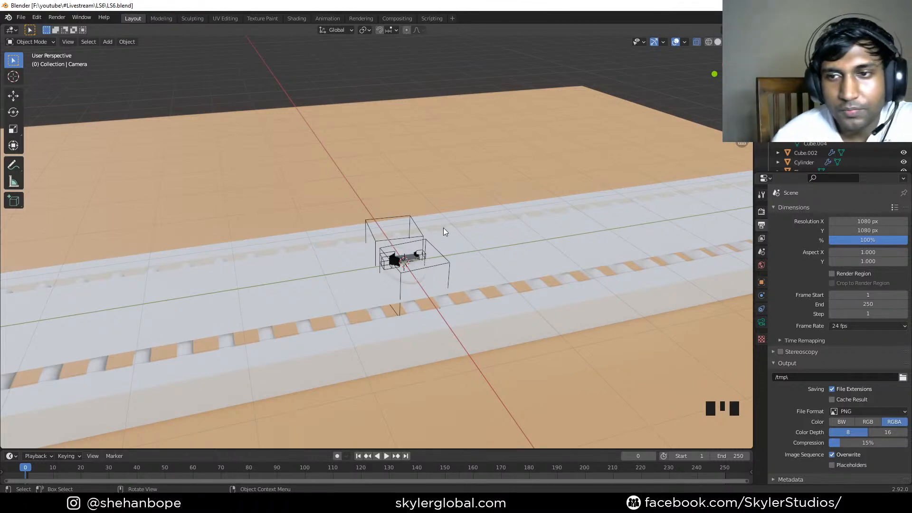
pyautogui.moveTo(397, 161); pyautogui.dragTo(478, 131, button='middle')
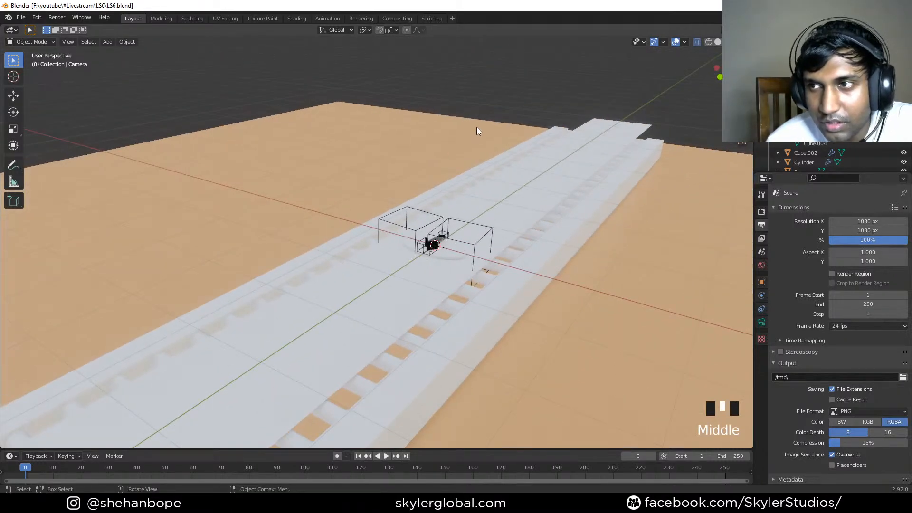
pyautogui.scroll(-1, 477, 130)
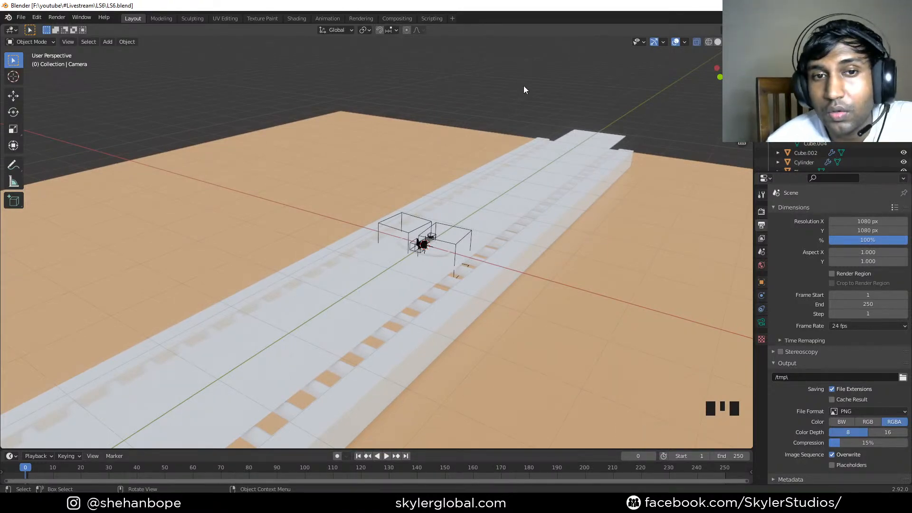
pyautogui.moveTo(460, 103); pyautogui.dragTo(488, 106, button='middle')
pyautogui.moveTo(477, 158); pyautogui.dragTo(389, 226, button='middle')
pyautogui.scroll(4, 388, 226)
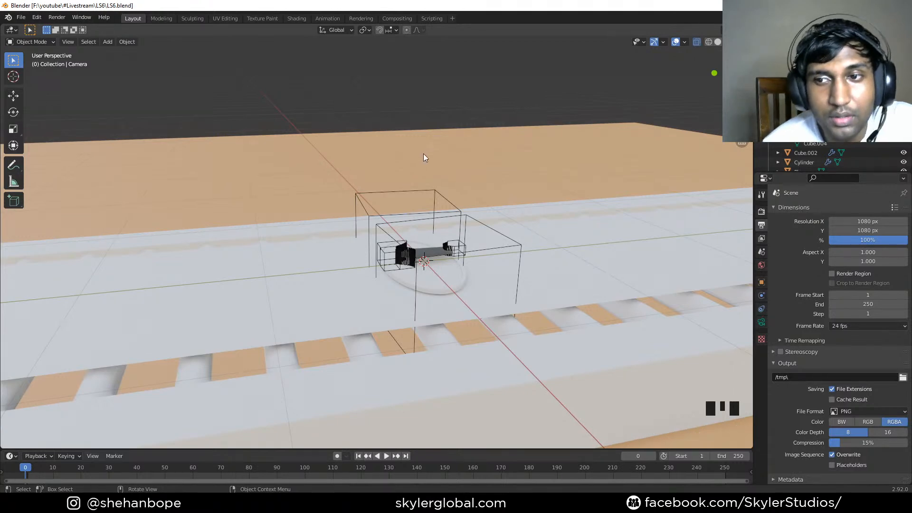
pyautogui.scroll(-3, 426, 157)
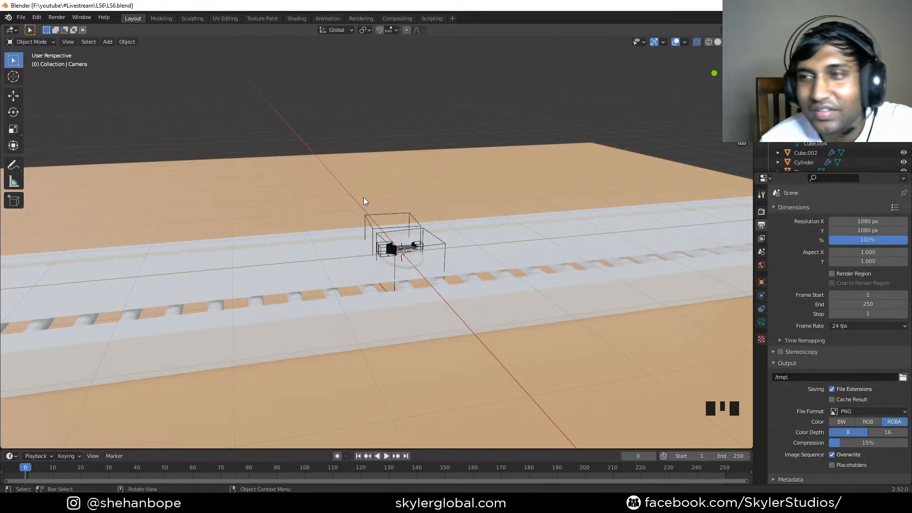
pyautogui.moveTo(364, 198); pyautogui.dragTo(396, 200, button='middle')
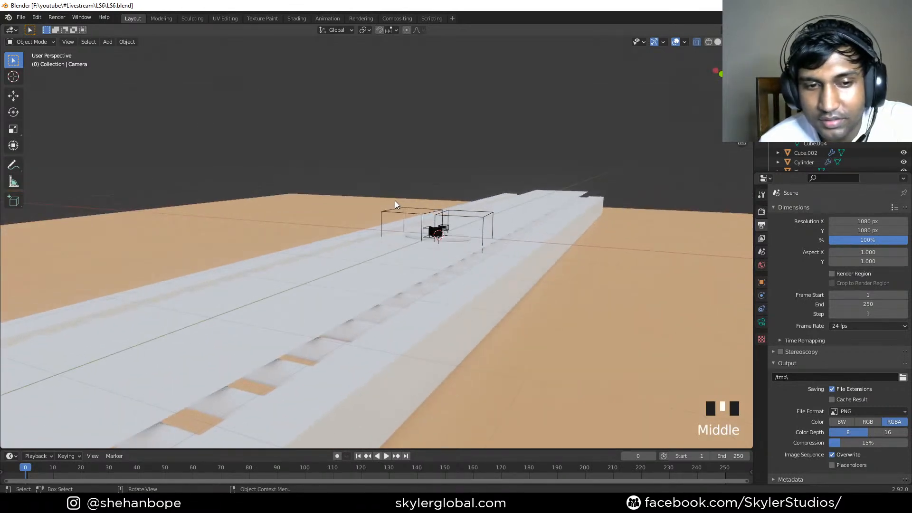
pyautogui.moveTo(549, 104); pyautogui.dragTo(596, 115, button='middle')
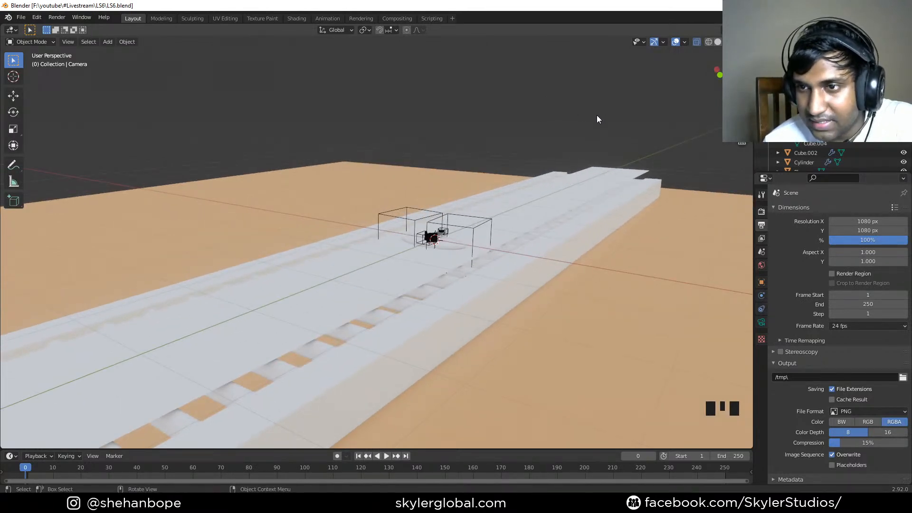
pyautogui.moveTo(517, 203); pyautogui.dragTo(457, 283, button='middle')
# - Look through the scene's object list down to the Trash collection and save the file
pyautogui.scroll(5, 480, 272)
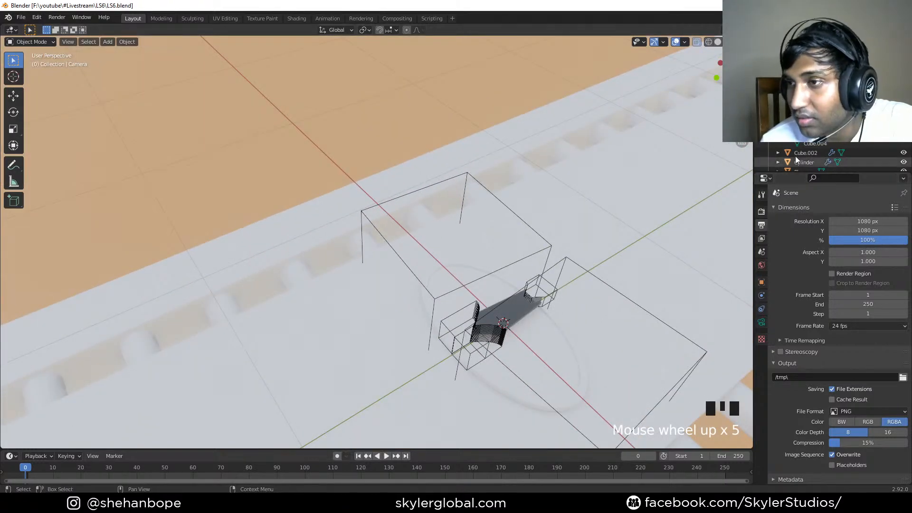
pyautogui.scroll(-3, 813, 142)
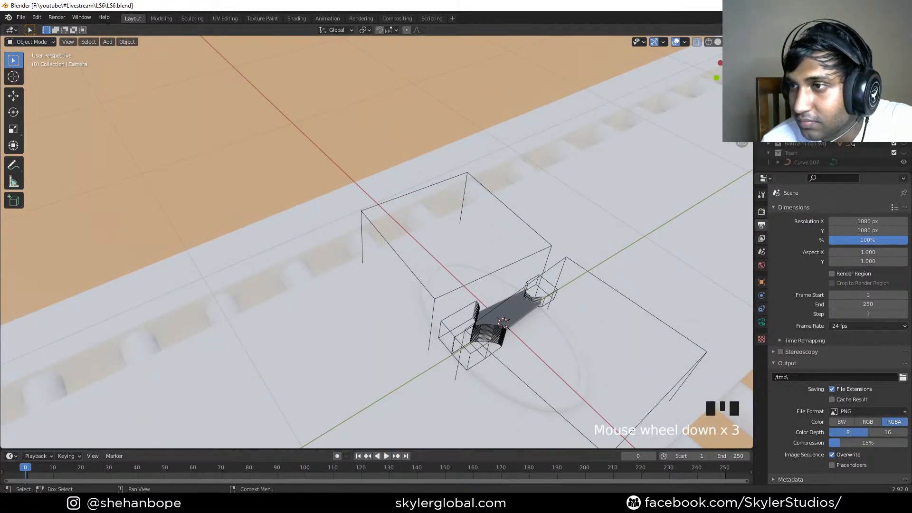
pyautogui.click(810, 137)
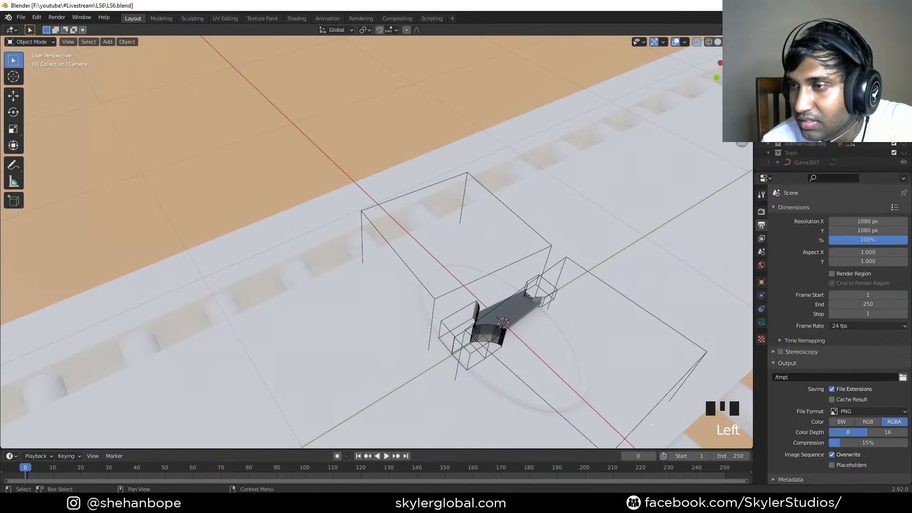
pyautogui.click(19, 19)
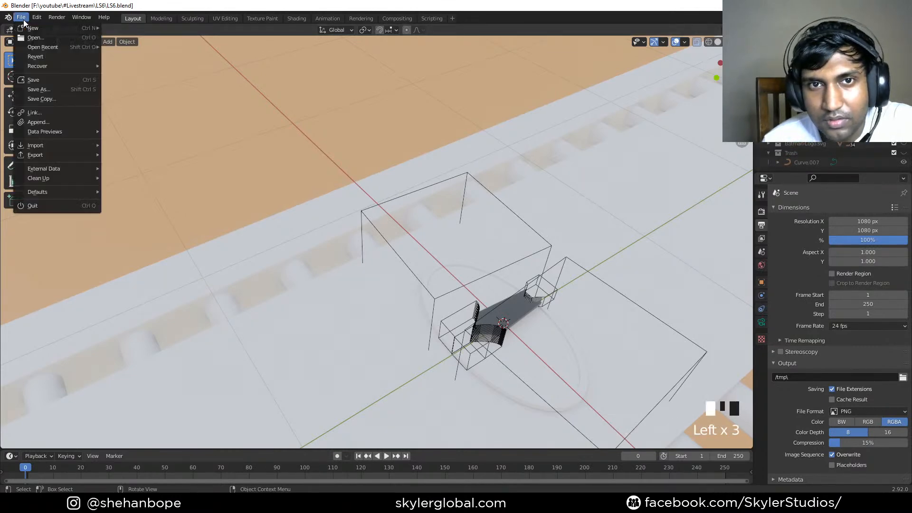
pyautogui.click(46, 78)
pyautogui.moveTo(688, 209); pyautogui.dragTo(627, 222, button='middle')
pyautogui.scroll(-2, 626, 220)
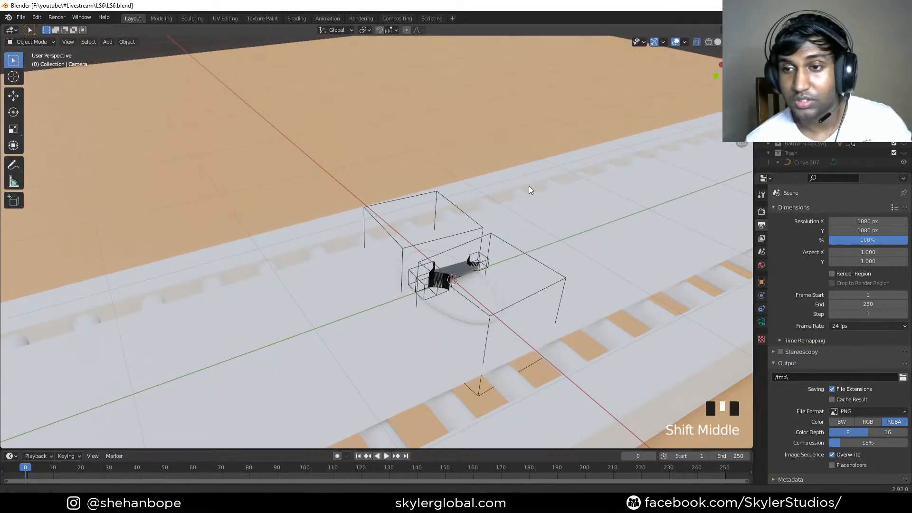
pyautogui.keyDown('shift'); pyautogui.moveTo(548, 190); pyautogui.dragTo(472, 180, button='middle'); pyautogui.keyUp('shift')
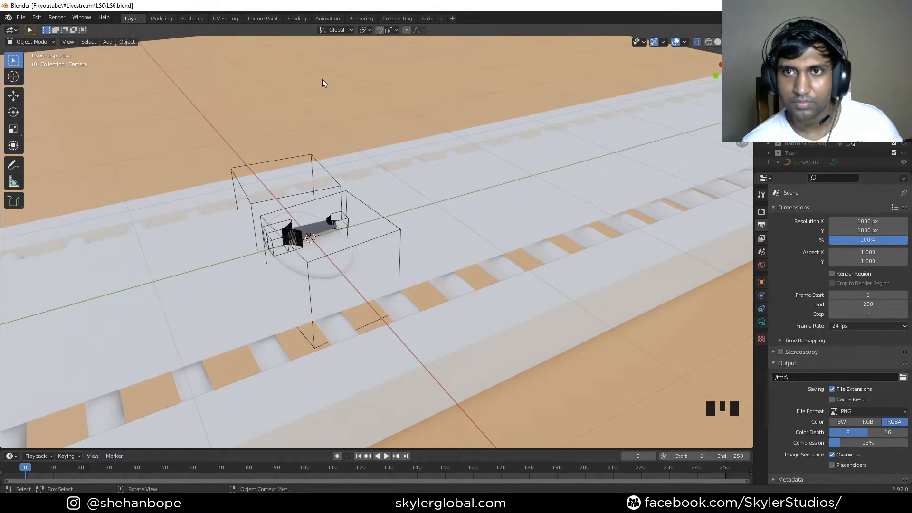
# - Switch to the Shading workspace and select the long central strip plane
pyautogui.click(262, 19)
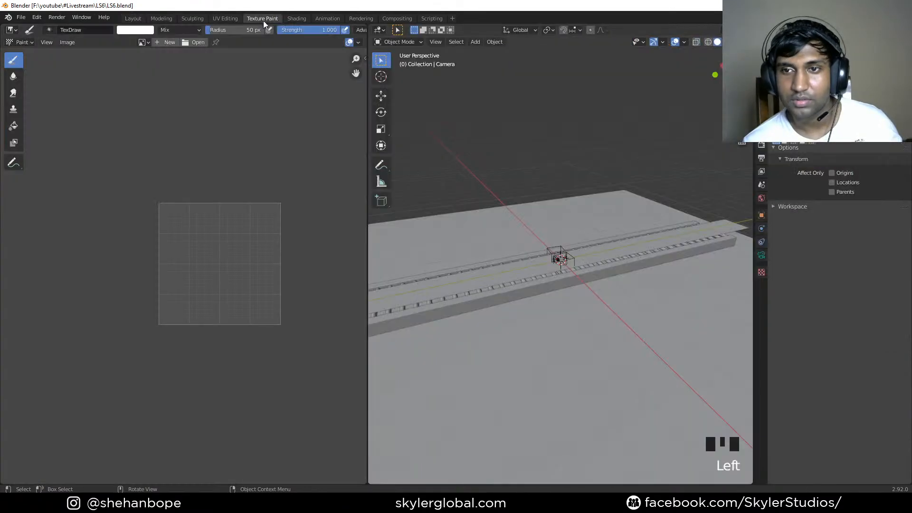
pyautogui.click(298, 19)
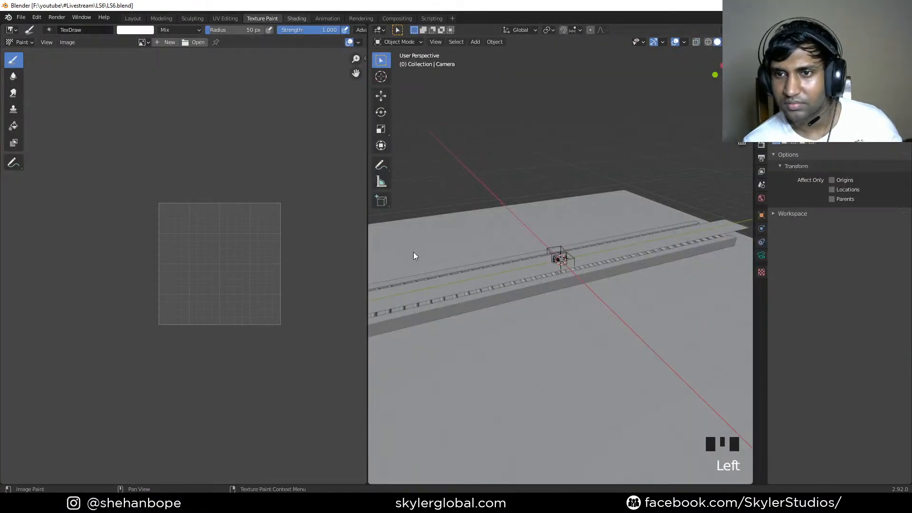
pyautogui.click(428, 198)
pyautogui.click(455, 296)
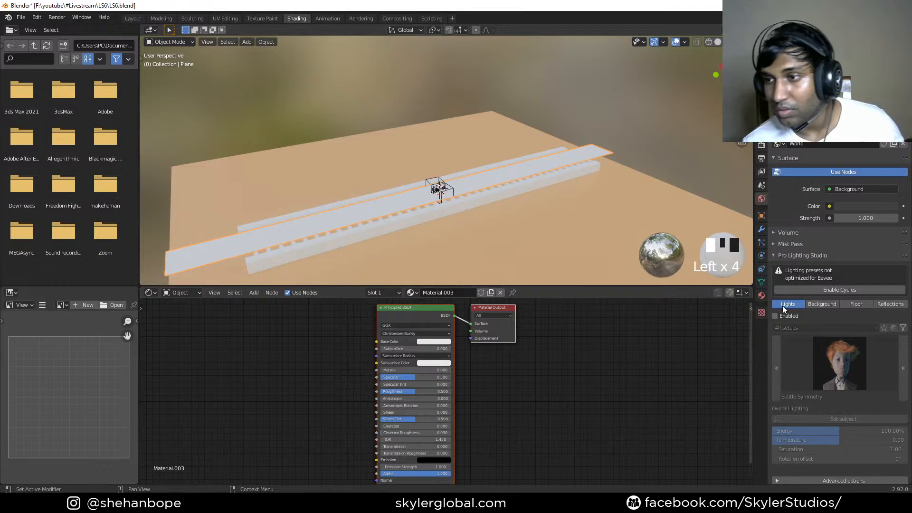
# - Collapse the Pro Lighting Studio section in the world settings and bring the walkway's middle section closer into view
pyautogui.click(793, 255)
pyautogui.scroll(4, 500, 187)
pyautogui.moveTo(468, 182)
pyautogui.mouseDown(button='middle')
pyautogui.moveTo(482, 216)
pyautogui.moveTo(562, 143)
pyautogui.moveTo(428, 204)
pyautogui.moveTo(466, 171)
pyautogui.moveTo(398, 186)
pyautogui.moveTo(457, 196)
pyautogui.mouseUp(button='middle')
pyautogui.scroll(2, 482, 219)
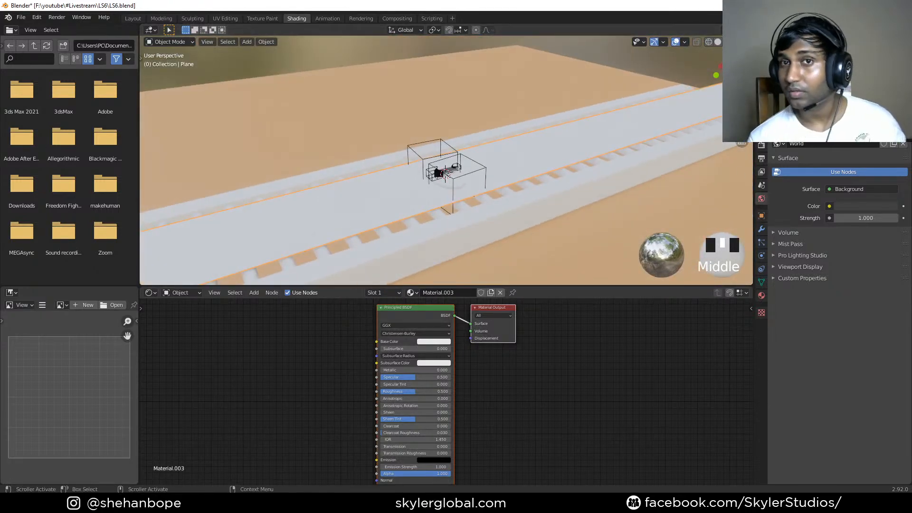
# - Keep the long central strip plane selected and save the file
pyautogui.click(21, 17)
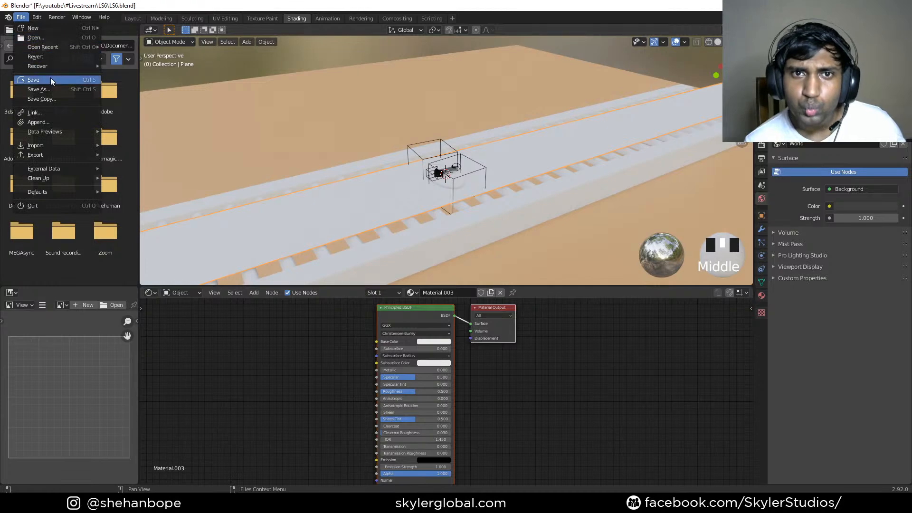
pyautogui.click(33, 81)
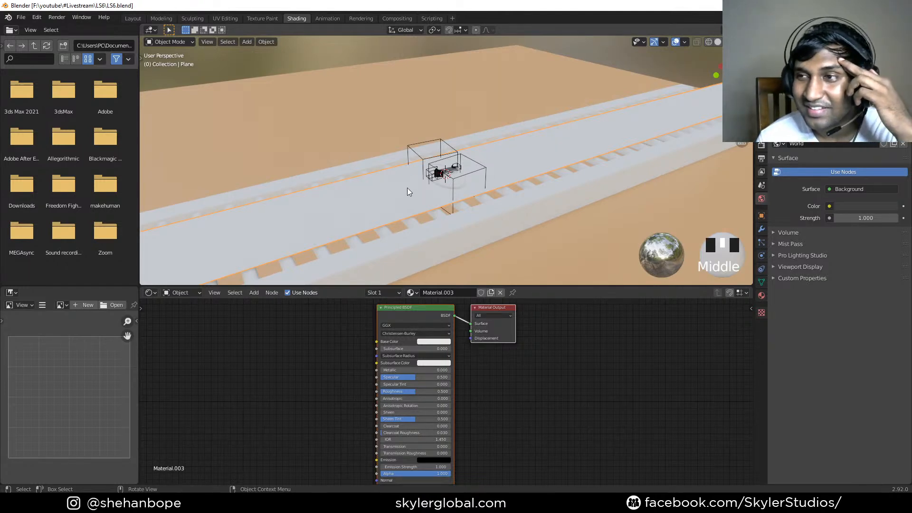
pyautogui.doubleClick(588, 93)
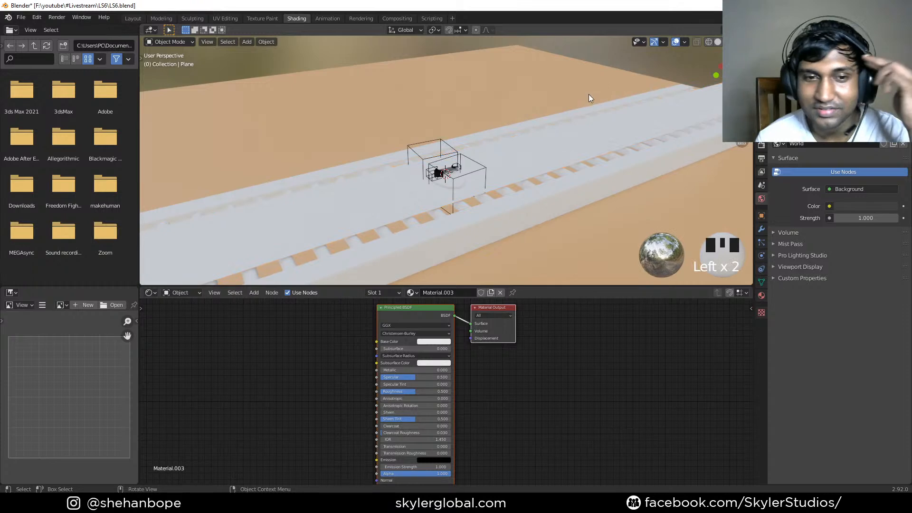
pyautogui.moveTo(451, 130); pyautogui.dragTo(522, 153, button='middle')
pyautogui.click(513, 151)
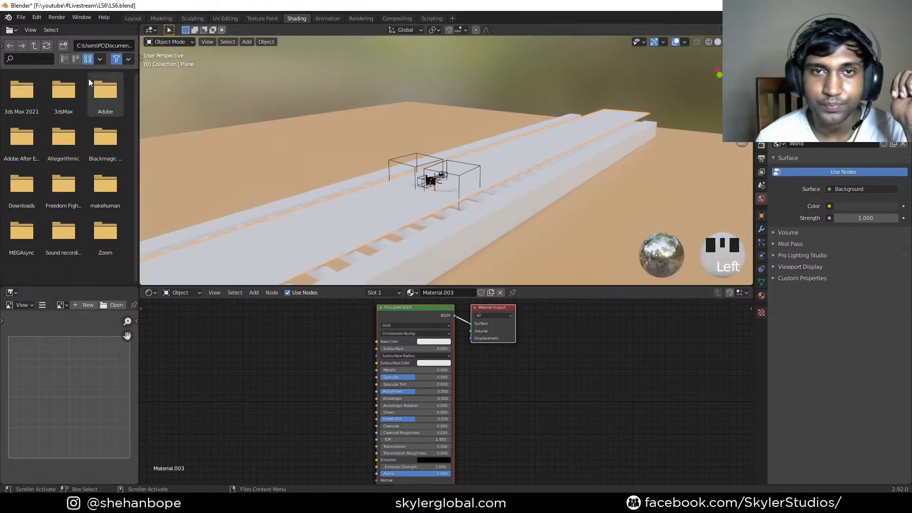
pyautogui.click(21, 18)
pyautogui.click(46, 78)
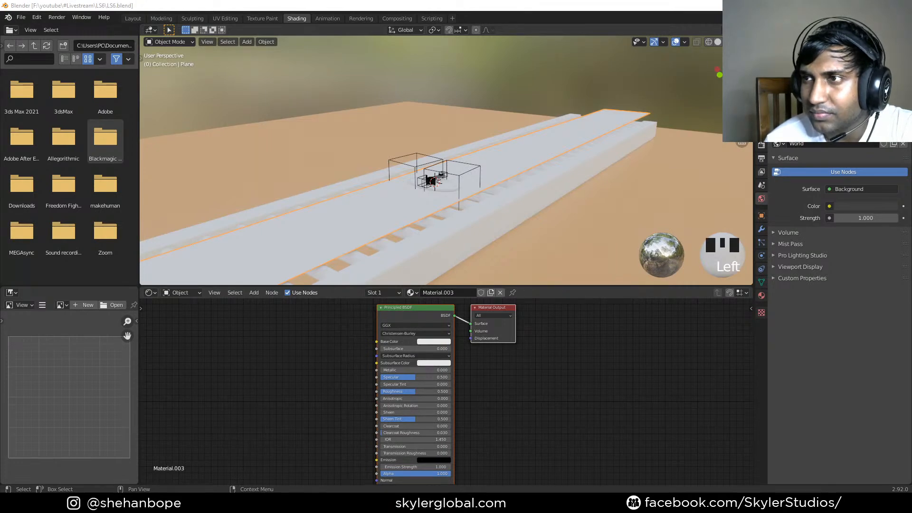
# - Switch to Blender 3.0 and open LS6.blend from the F:\youtube\#Livestream\LS6 folder
pyautogui.click(856, 5)
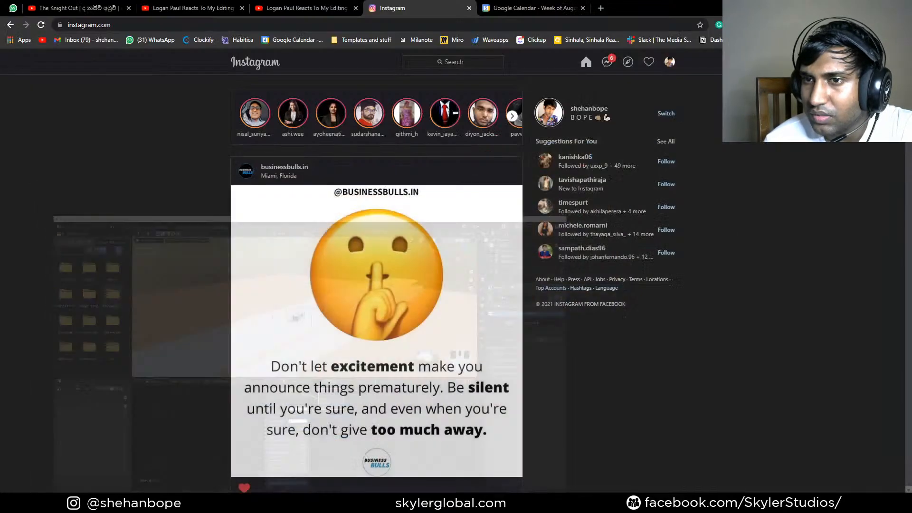
pyautogui.moveTo(0, 141); pyautogui.dragTo(642, 91)
pyautogui.click(856, 97)
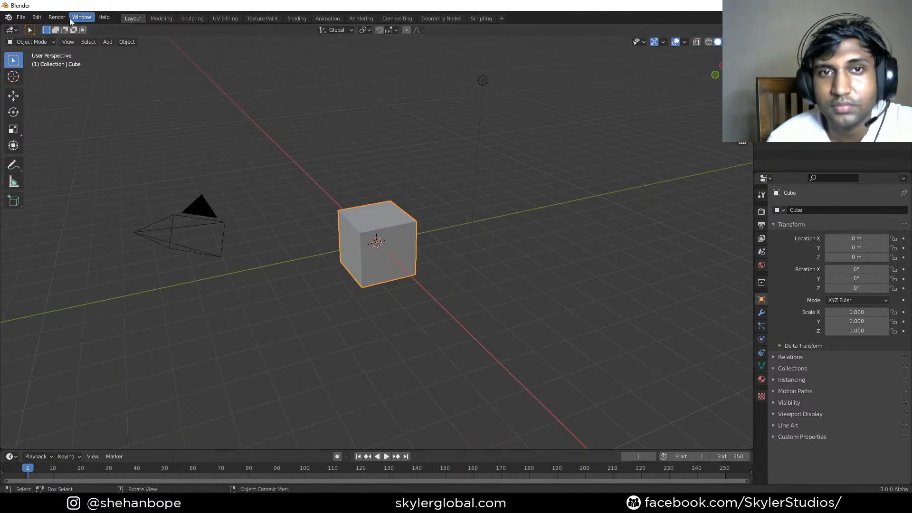
pyautogui.click(20, 17)
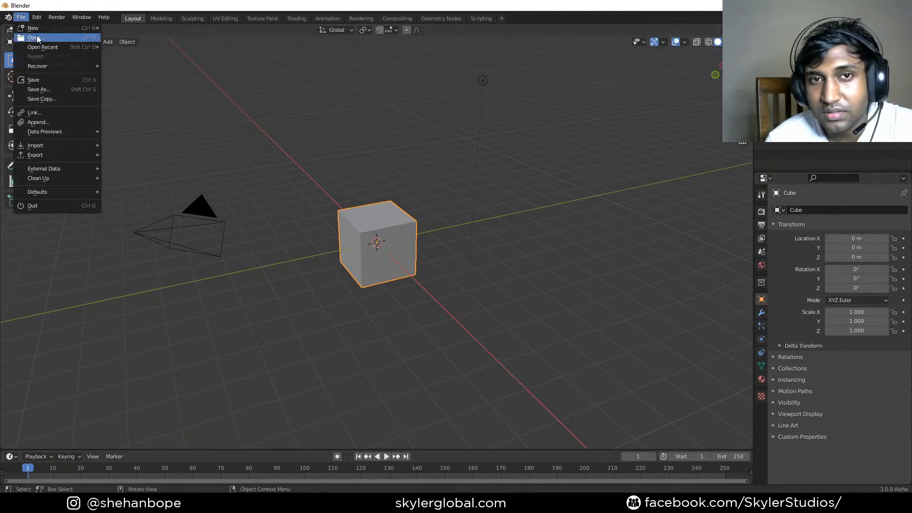
pyautogui.click(71, 38)
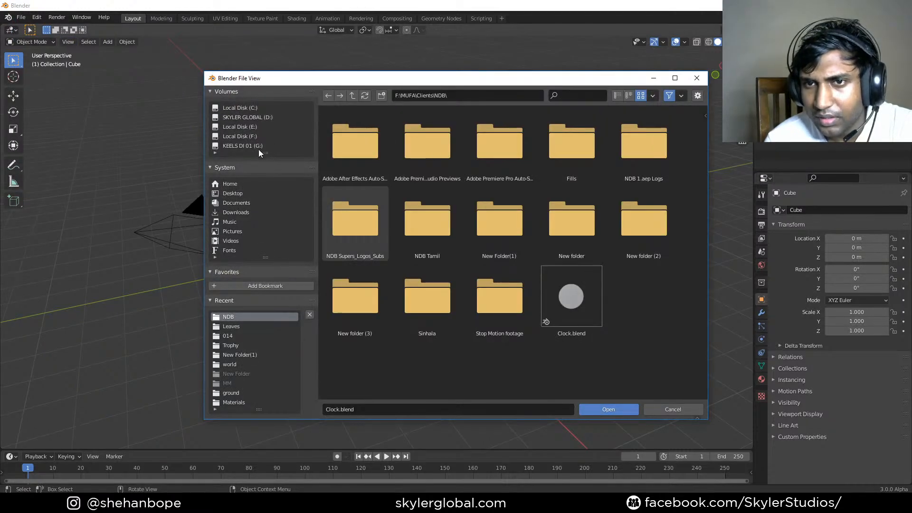
pyautogui.click(246, 137)
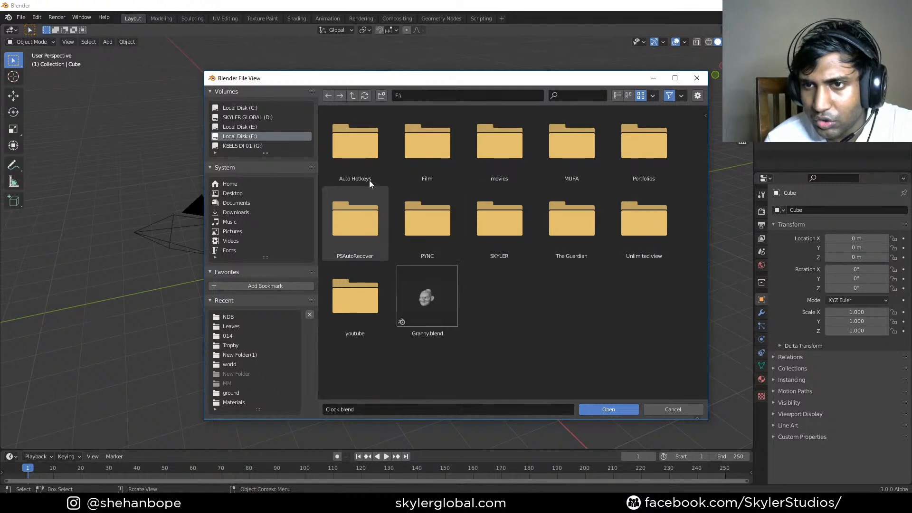
pyautogui.doubleClick(370, 313)
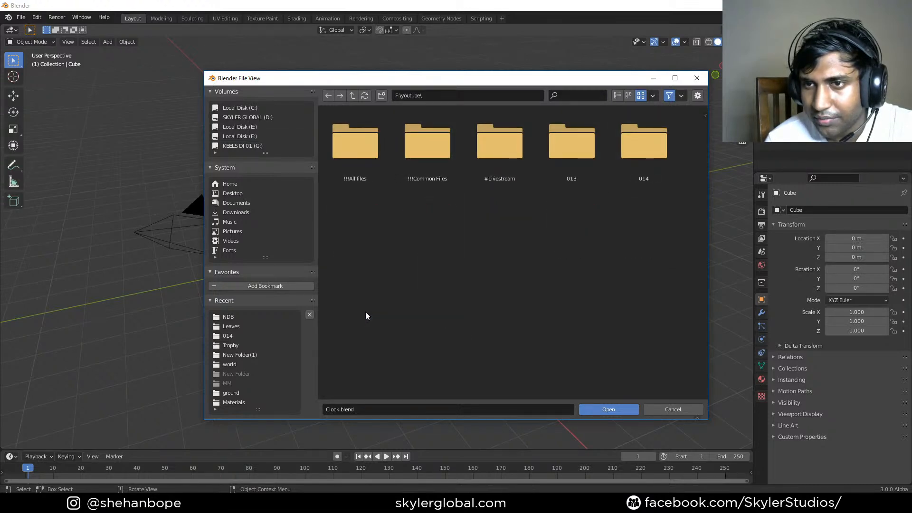
pyautogui.doubleClick(501, 144)
pyautogui.click(366, 226)
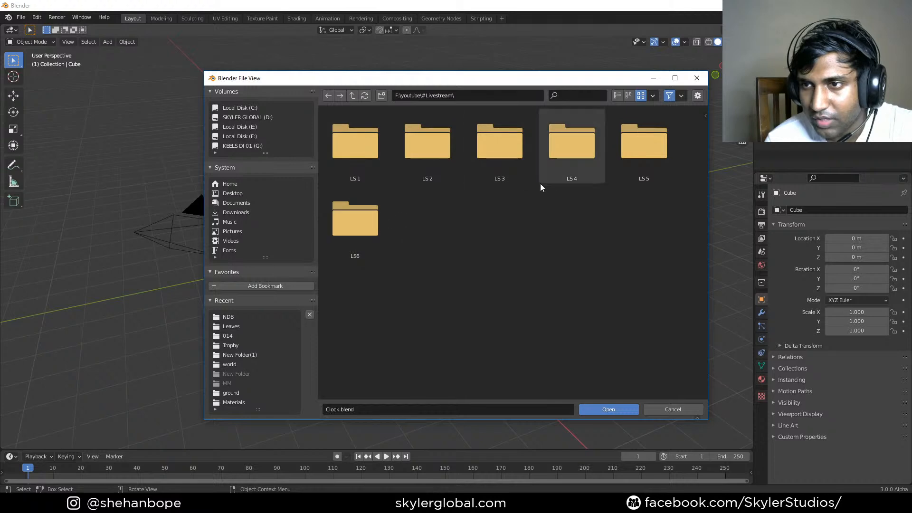
pyautogui.doubleClick(366, 224)
pyautogui.doubleClick(369, 147)
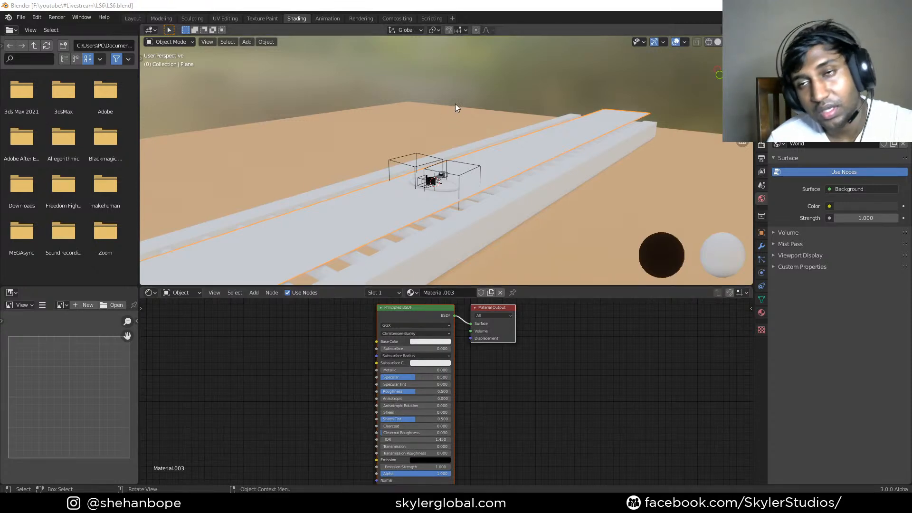
# - Change the Shader Editor area to an Asset Browser and load the Materials library
pyautogui.moveTo(474, 93); pyautogui.dragTo(450, 142, button='middle')
pyautogui.scroll(-1, 432, 314)
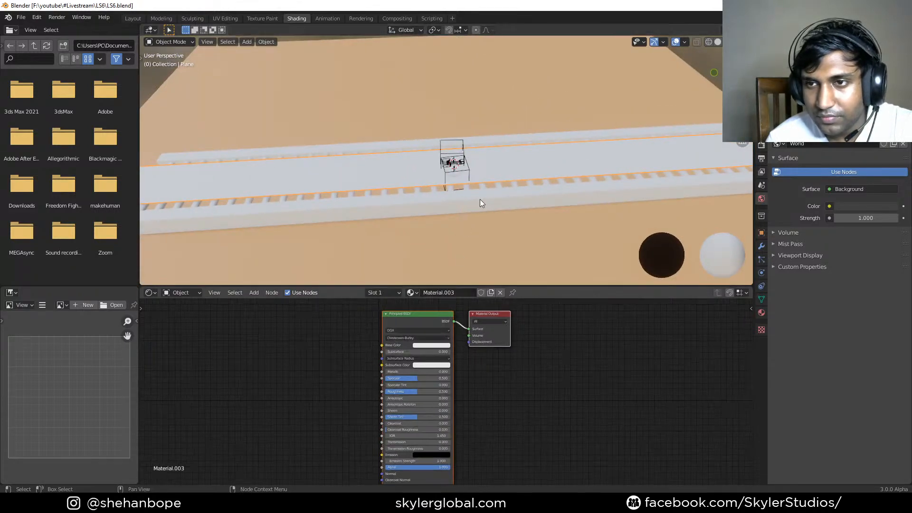
pyautogui.moveTo(455, 198); pyautogui.dragTo(488, 210, button='middle')
pyautogui.click(153, 292)
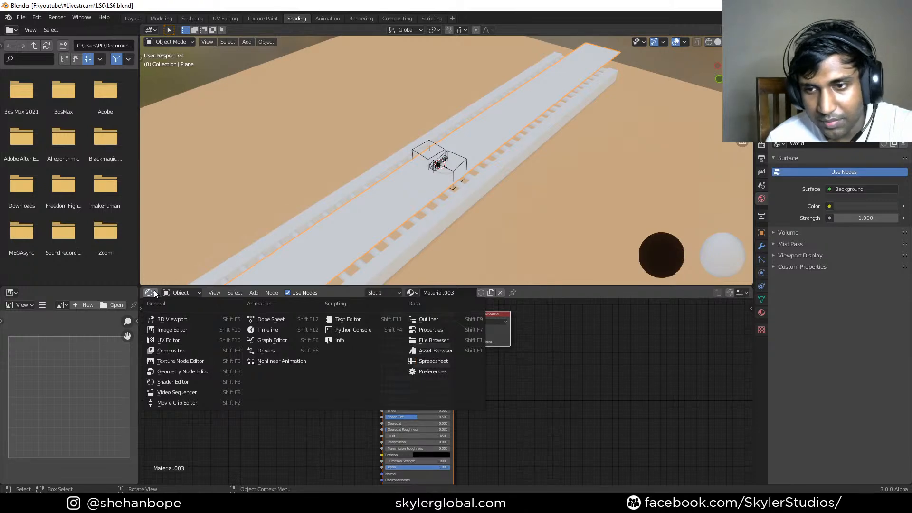
pyautogui.click(155, 290)
pyautogui.click(151, 292)
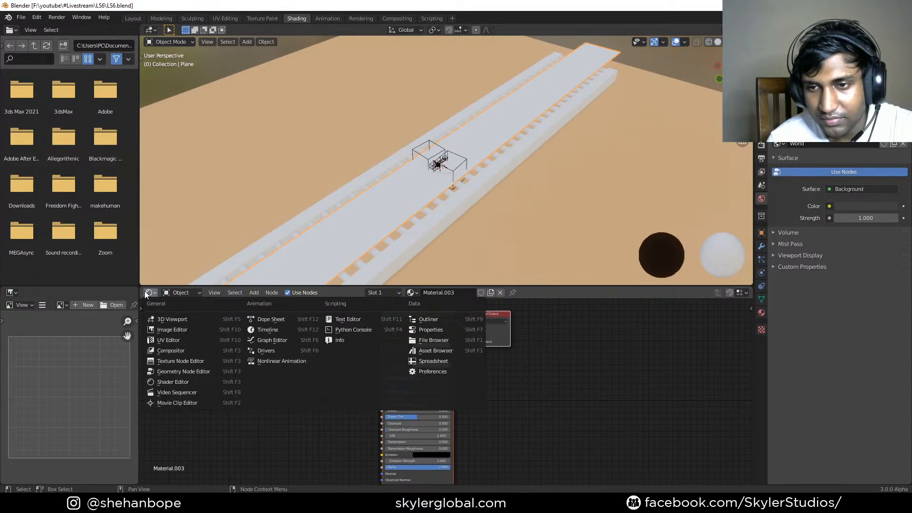
pyautogui.click(434, 350)
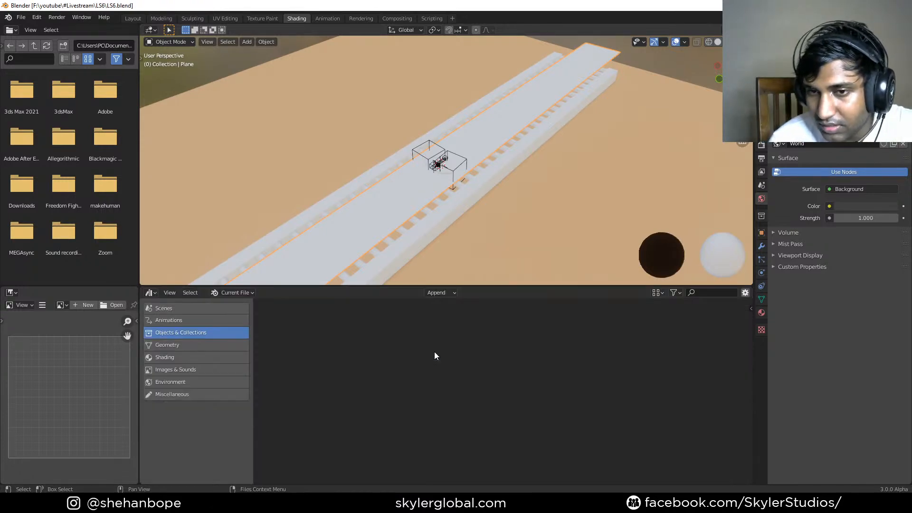
pyautogui.click(220, 292)
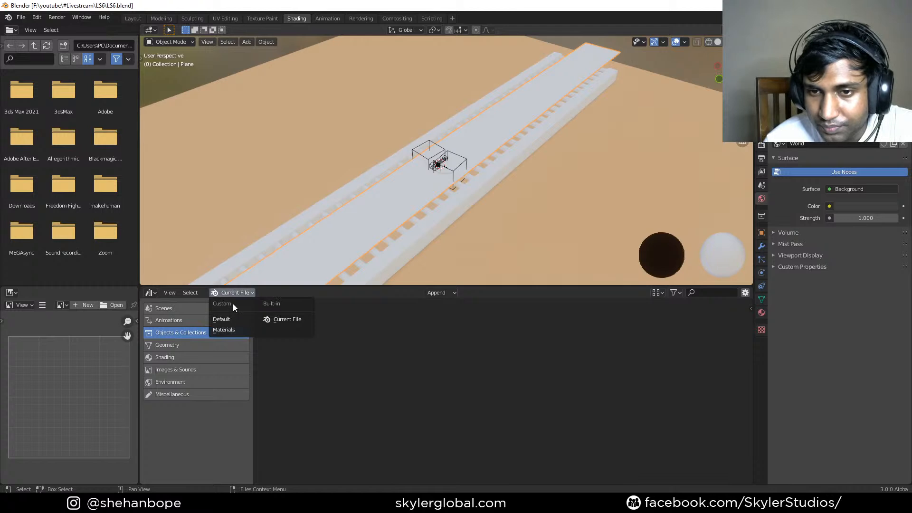
pyautogui.click(235, 330)
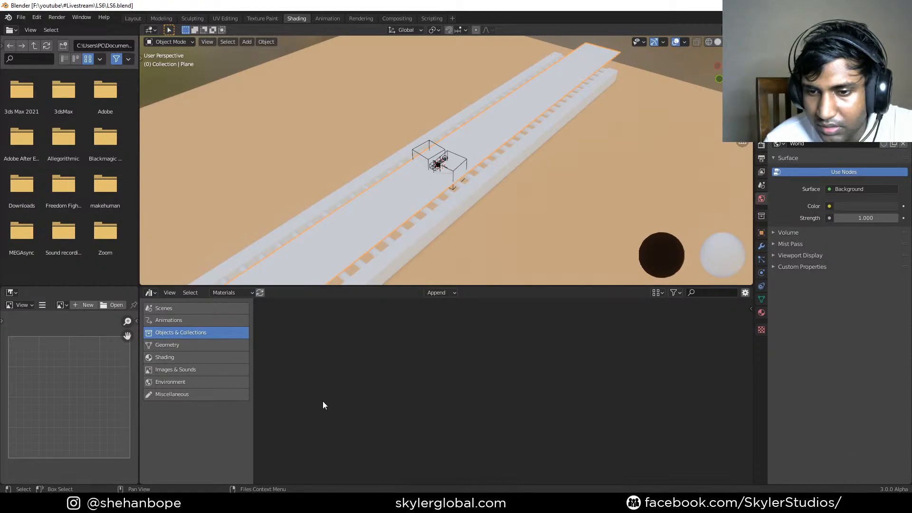
# - Look through the Materials library's categories and display its Shading assets
pyautogui.moveTo(383, 275); pyautogui.dragTo(370, 245, button='middle')
pyautogui.click(436, 293)
pyautogui.click(443, 313)
pyautogui.click(194, 320)
pyautogui.click(193, 309)
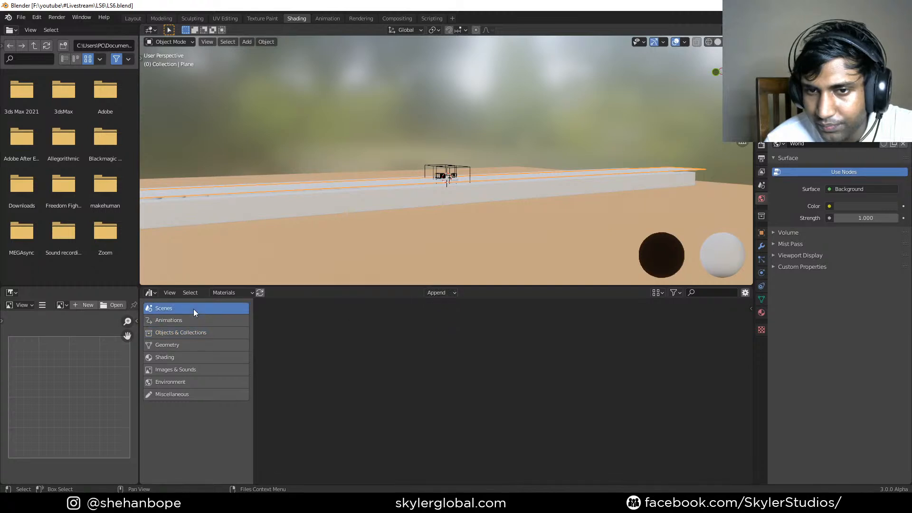
pyautogui.click(197, 333)
pyautogui.click(204, 356)
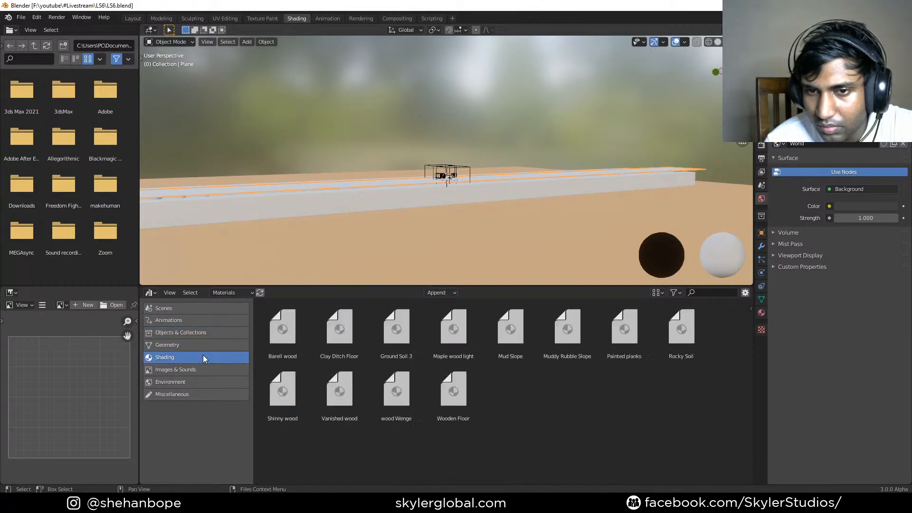
# - View the scene through the camera and apply the Maple wood light material to the ground plane
pyautogui.moveTo(428, 262); pyautogui.dragTo(433, 244, button='middle')
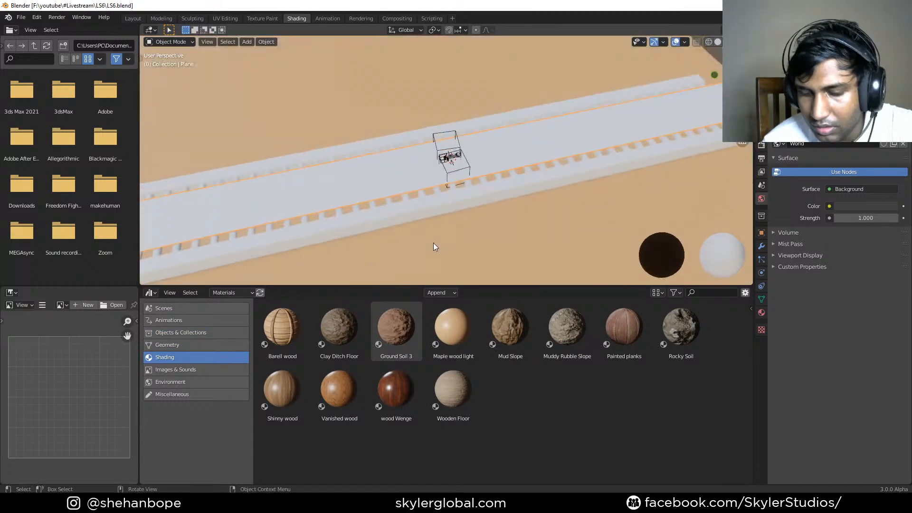
pyautogui.press('KP_0')
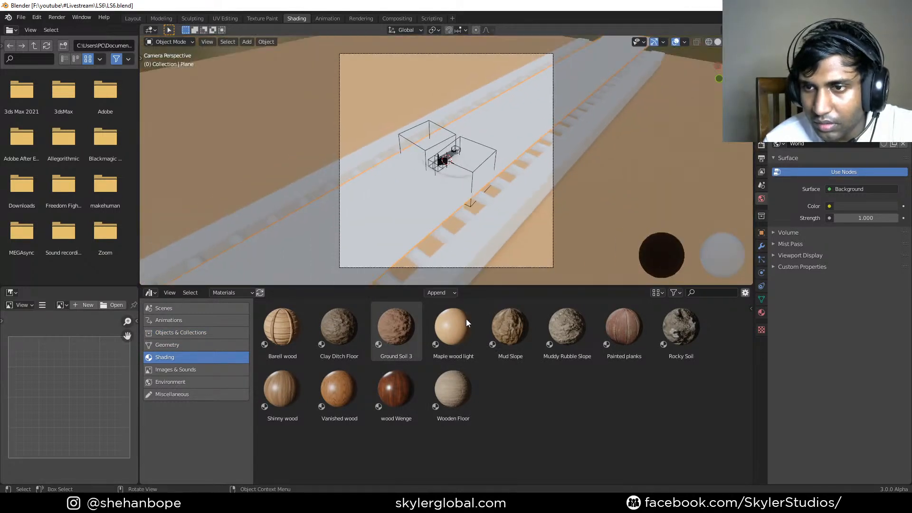
pyautogui.moveTo(456, 335)
pyautogui.mouseDown()
pyautogui.moveTo(445, 233)
pyautogui.moveTo(405, 109)
pyautogui.moveTo(386, 86)
pyautogui.mouseUp()
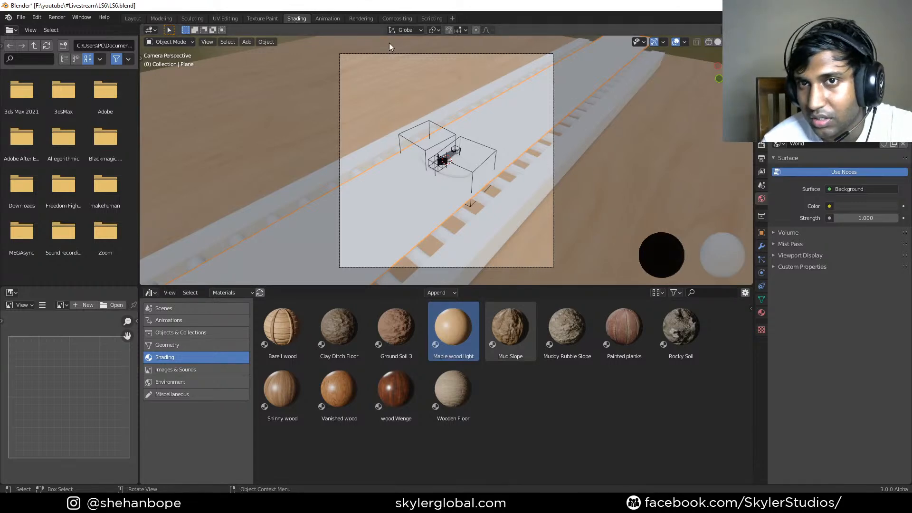
# - Restore the Shader Editor and copy all nodes of the ground plane's Maple wood light material
pyautogui.click(260, 17)
pyautogui.click(291, 17)
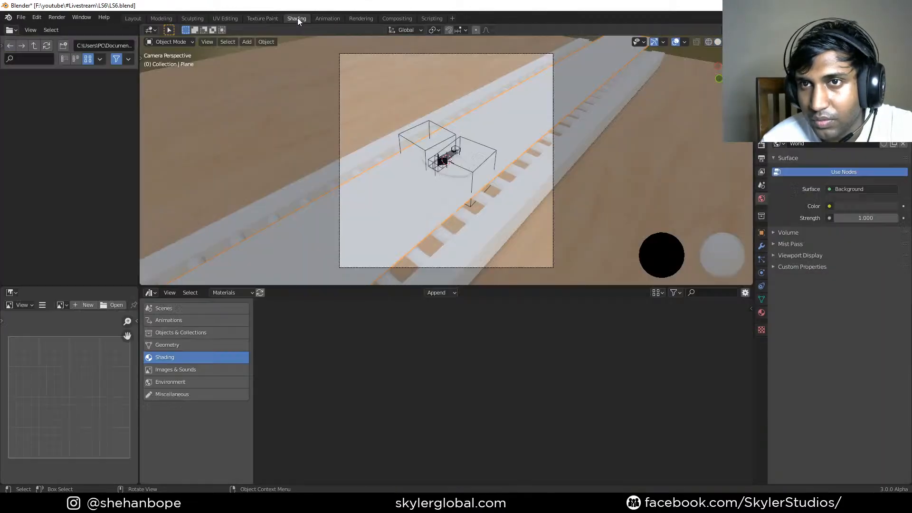
pyautogui.click(152, 293)
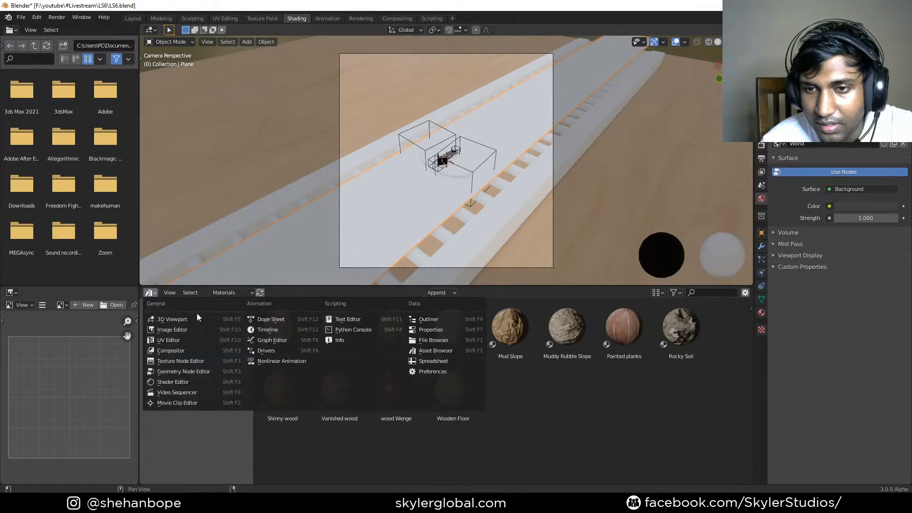
pyautogui.click(215, 382)
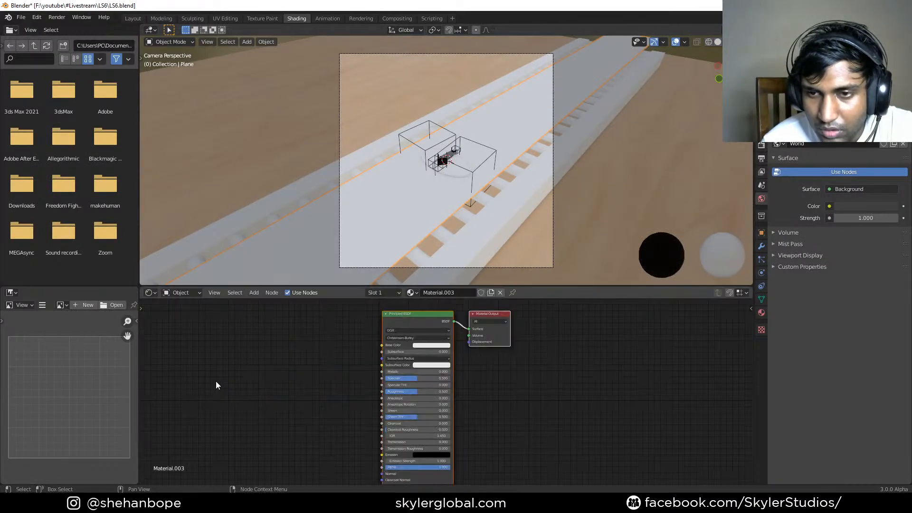
pyautogui.click(598, 214)
pyautogui.scroll(-5, 408, 345)
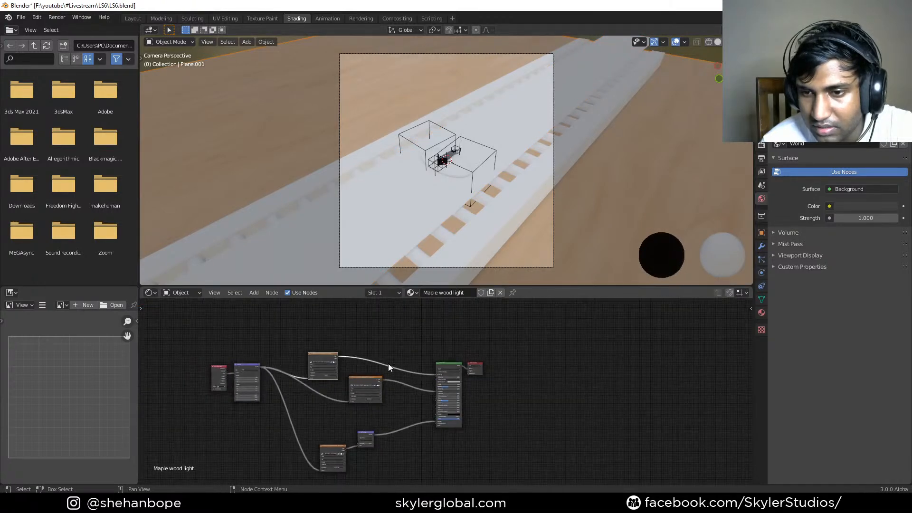
pyautogui.moveTo(198, 328); pyautogui.dragTo(505, 474)
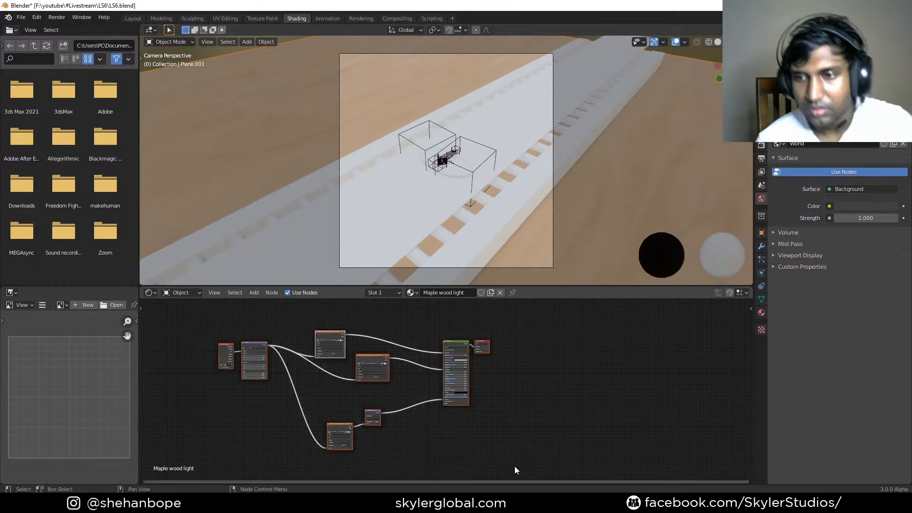
# - Select the central strip plane and reset the Principled BSDF and Material Output nodes of its Material.003
pyautogui.click(417, 228)
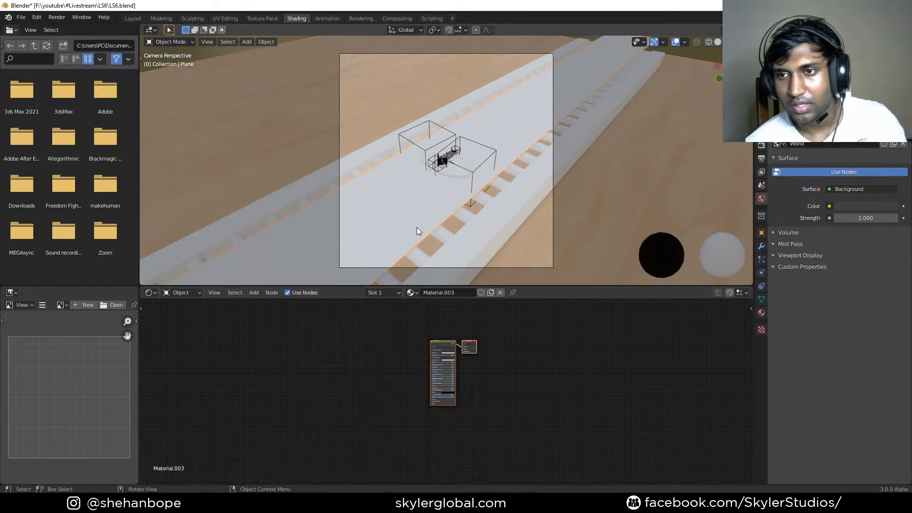
pyautogui.moveTo(398, 311); pyautogui.dragTo(512, 429)
pyautogui.press('BackSpace')
pyautogui.moveTo(411, 345); pyautogui.dragTo(480, 413)
pyautogui.press('BackSpace')
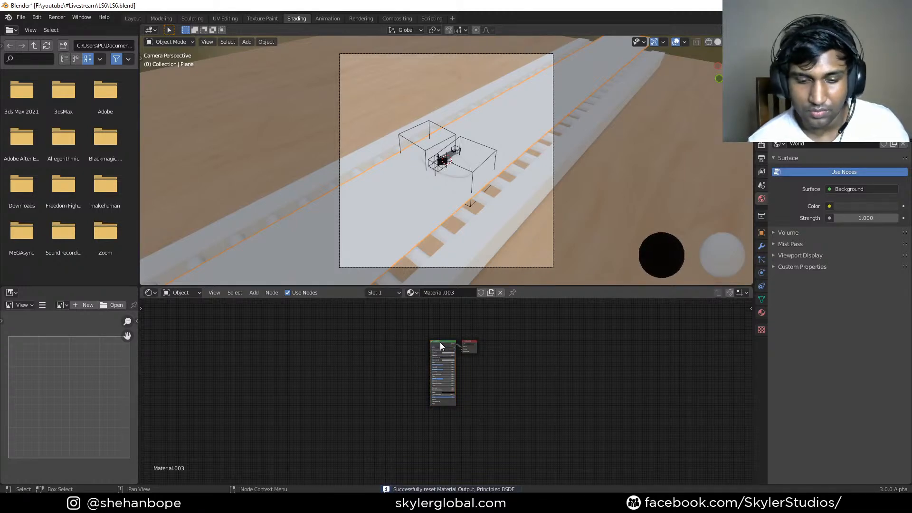
pyautogui.press('BackSpace')
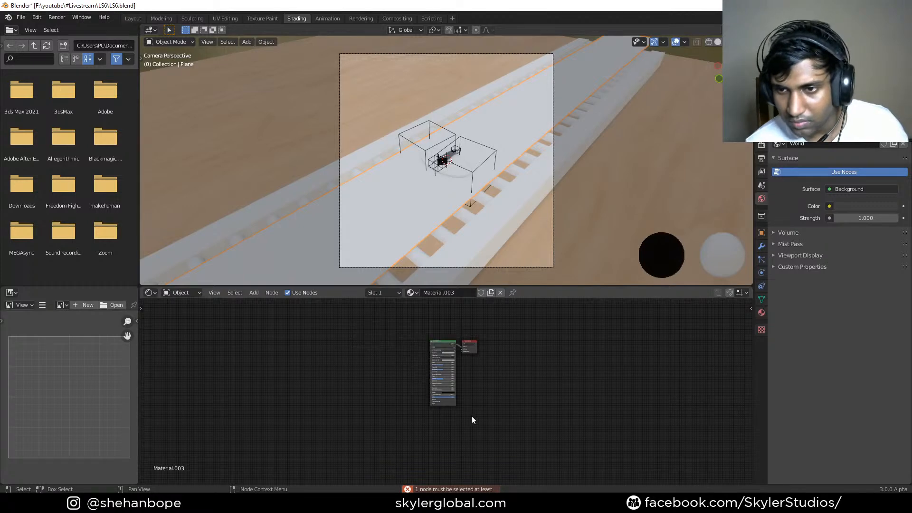
# - Replace the central strip's original shader nodes in Material.003 with the copied Maple wood light node setup
pyautogui.scroll(3, 471, 408)
pyautogui.click(436, 313)
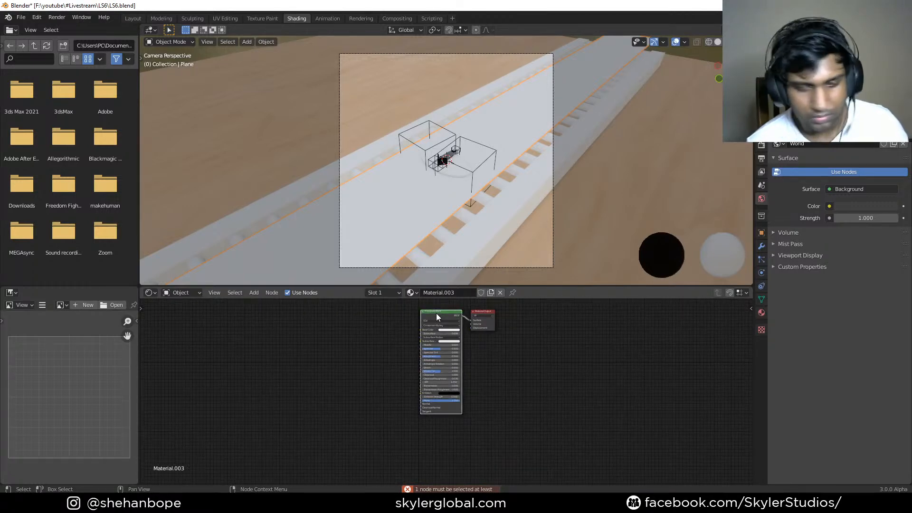
pyautogui.press('x')
pyautogui.scroll(-2, 389, 344)
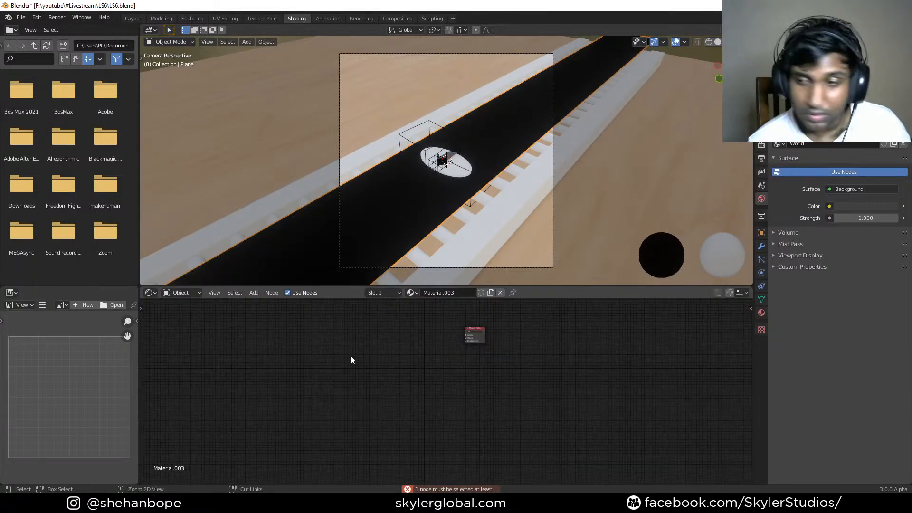
pyautogui.hotkey('ctrl', 'z')
pyautogui.press('g')
pyautogui.click(467, 374)
pyautogui.click(480, 343)
pyautogui.press('x')
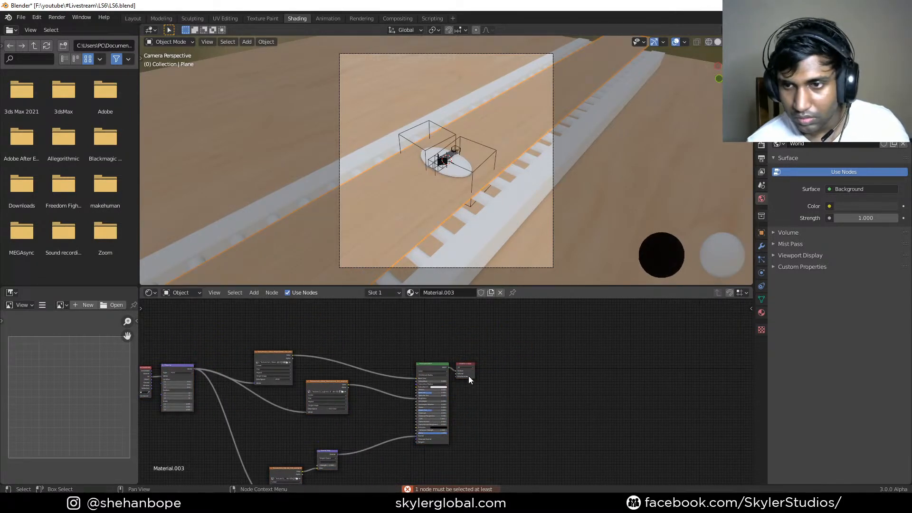
# - Shift the pasted node setup of Material.003 in the Shader Editor and show the strip's material properties
pyautogui.press('Home')
pyautogui.moveTo(202, 330); pyautogui.dragTo(486, 467)
pyautogui.moveTo(493, 344); pyautogui.dragTo(522, 337)
pyautogui.click(432, 327)
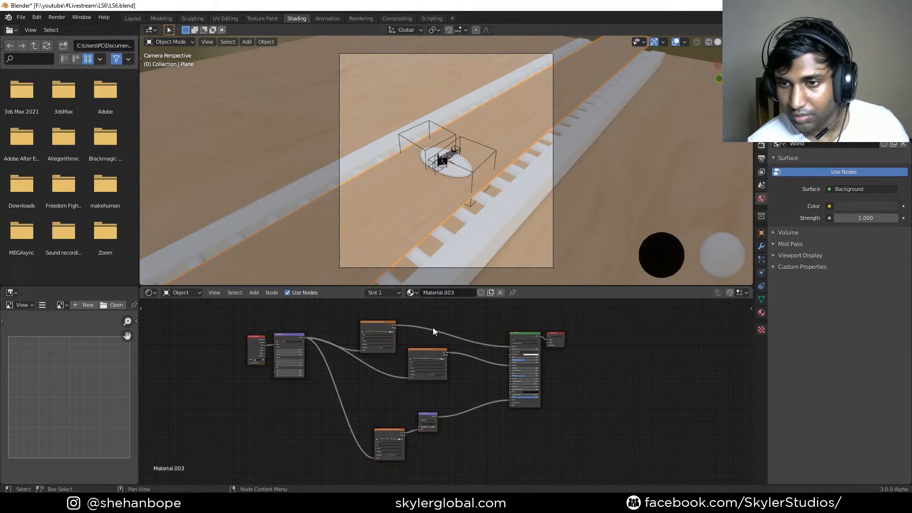
pyautogui.scroll(3, 433, 327)
pyautogui.moveTo(434, 317); pyautogui.dragTo(465, 371, button='middle')
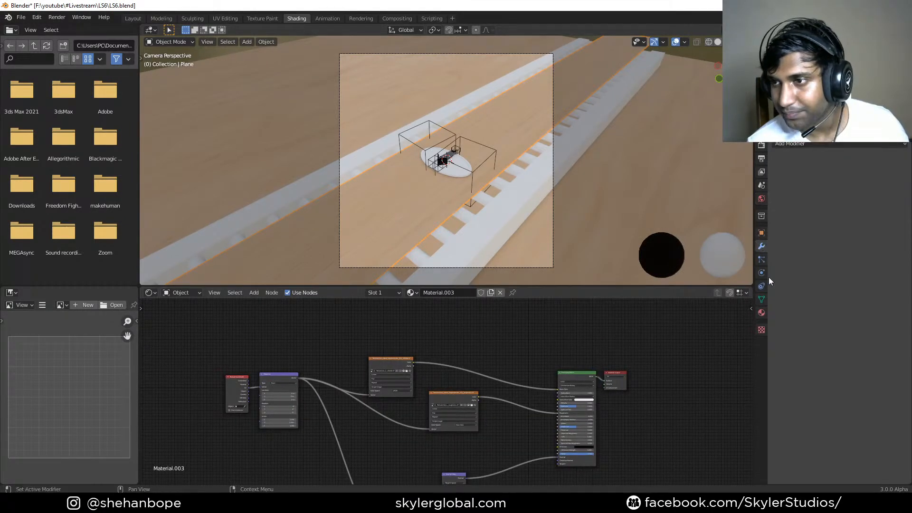
pyautogui.click(761, 313)
# - Unlink the wood albedo, roughness and normal images from the three Image Texture nodes of Material.003
pyautogui.scroll(8, 417, 349)
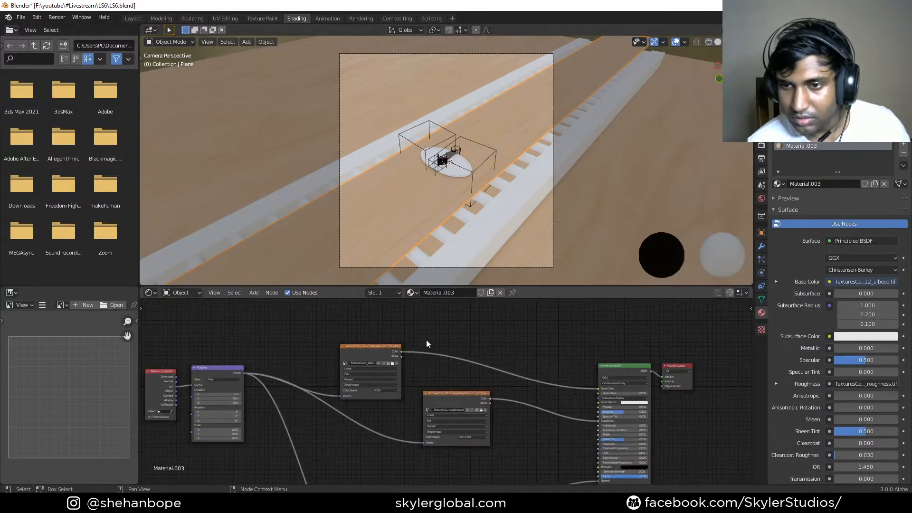
pyautogui.moveTo(418, 349); pyautogui.dragTo(487, 343, button='middle')
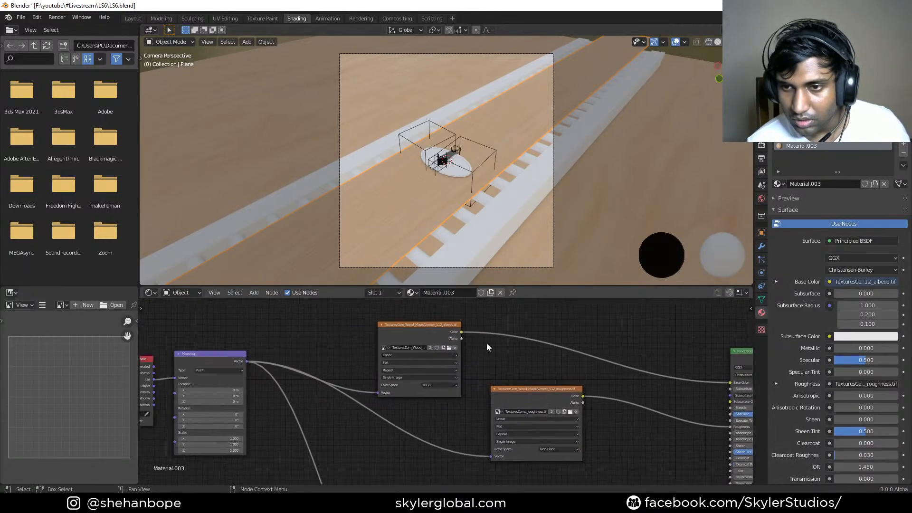
pyautogui.click(455, 348)
pyautogui.click(576, 411)
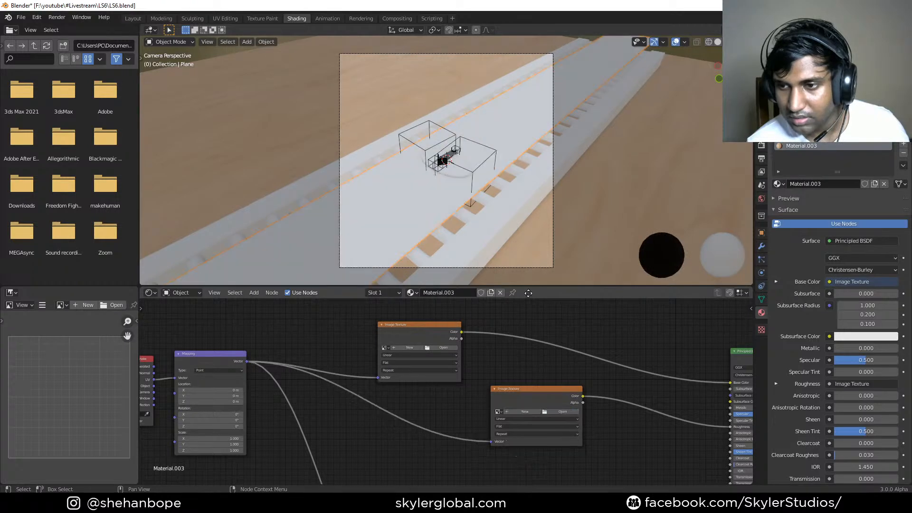
pyautogui.moveTo(549, 406); pyautogui.dragTo(516, 397, button='middle')
pyautogui.scroll(-4, 601, 436)
pyautogui.moveTo(564, 333); pyautogui.dragTo(535, 236, button='middle')
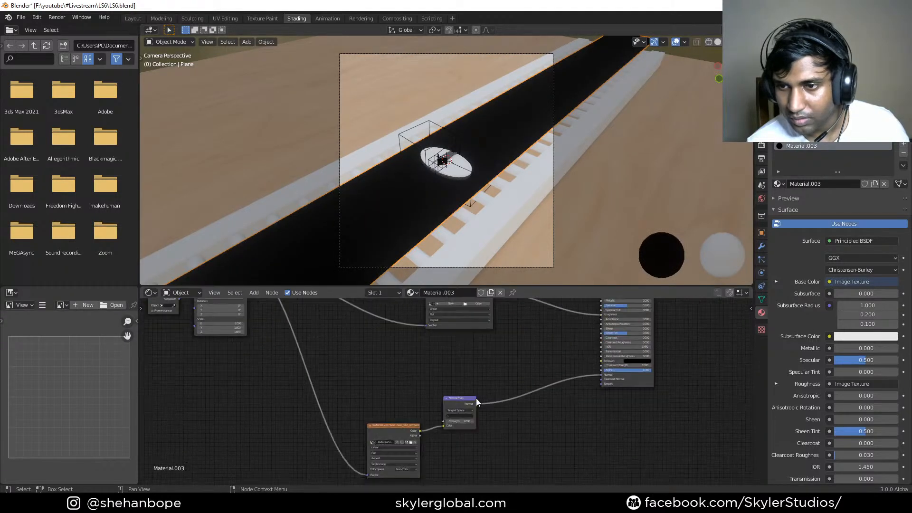
pyautogui.click(415, 442)
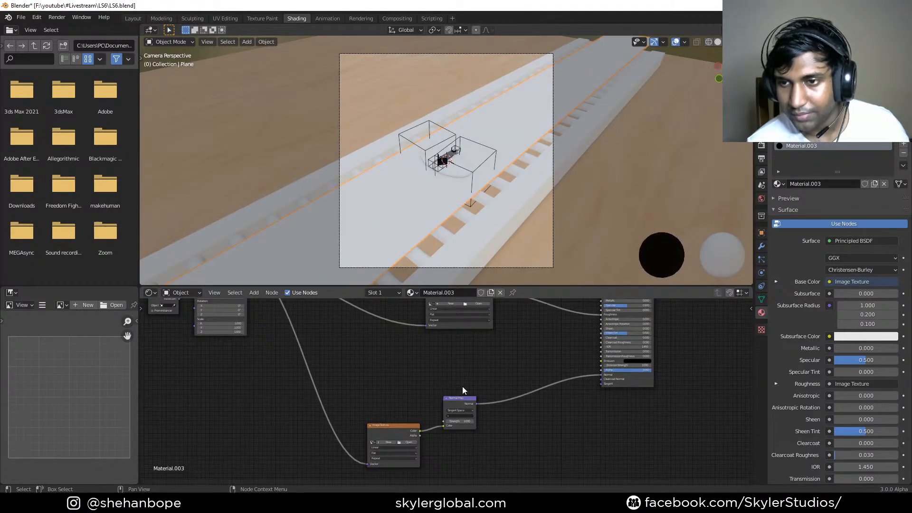
# - Load the carbon fiber 1K albedo image from E:\textures\Carbon Fiber into the Image Texture node feeding Base Color
pyautogui.moveTo(451, 379); pyautogui.dragTo(469, 470, button='middle')
pyautogui.scroll(3, 418, 418)
pyautogui.moveTo(367, 378); pyautogui.dragTo(412, 394, button='middle')
pyautogui.scroll(1, 418, 379)
pyautogui.click(428, 355)
pyautogui.click(430, 356)
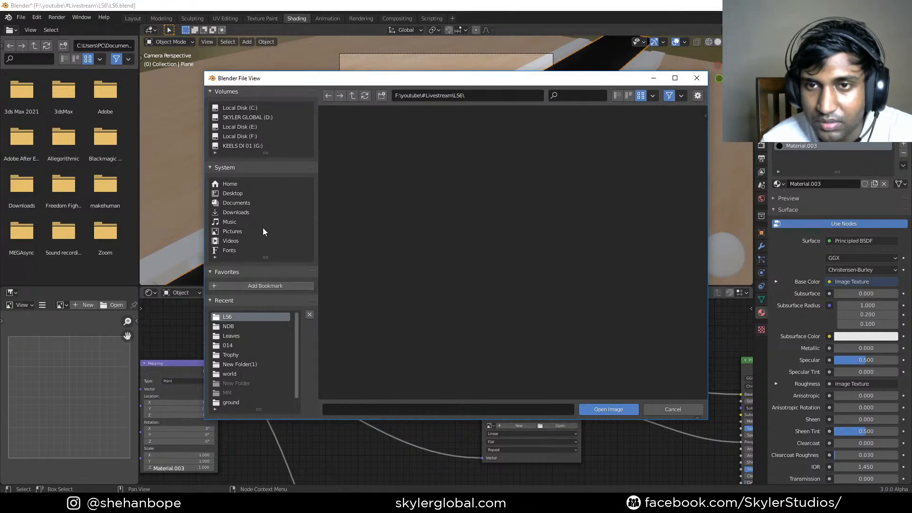
pyautogui.moveTo(309, 78); pyautogui.dragTo(0, 57)
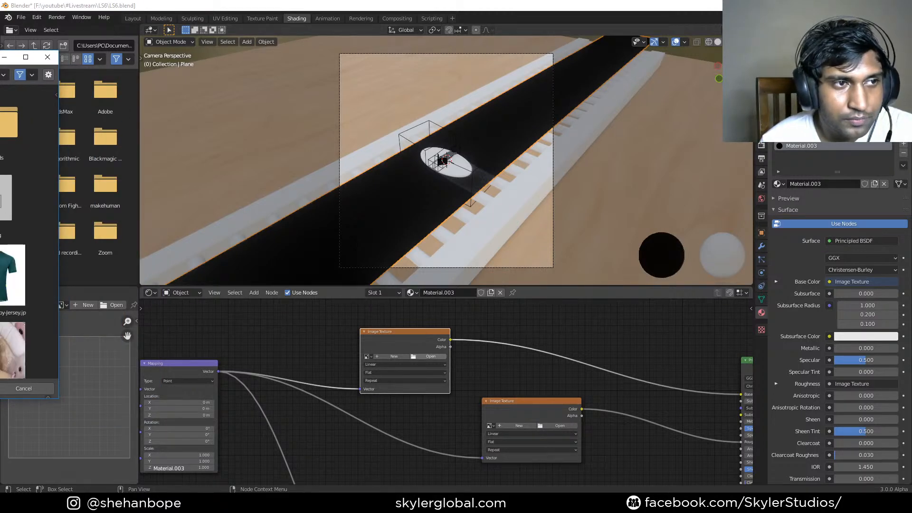
pyautogui.click(0, 143)
pyautogui.click(0, 152)
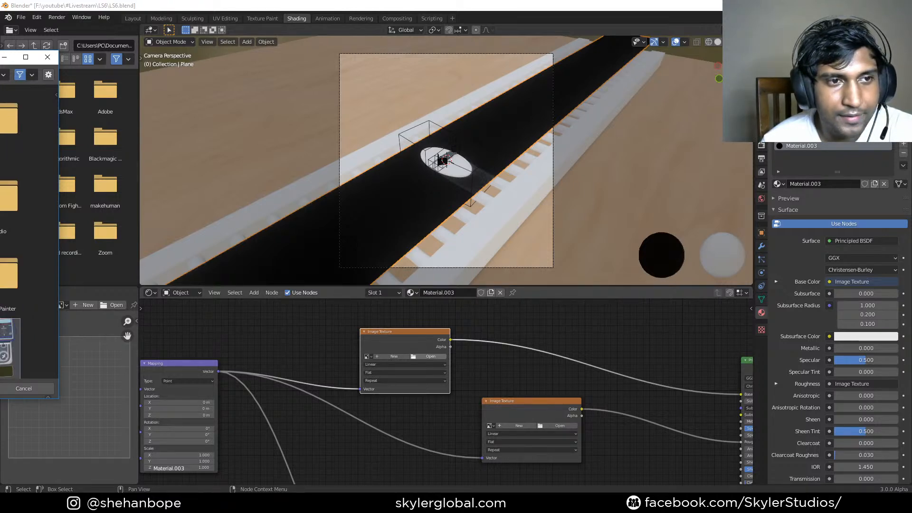
pyautogui.moveTo(0, 58); pyautogui.dragTo(0, 59)
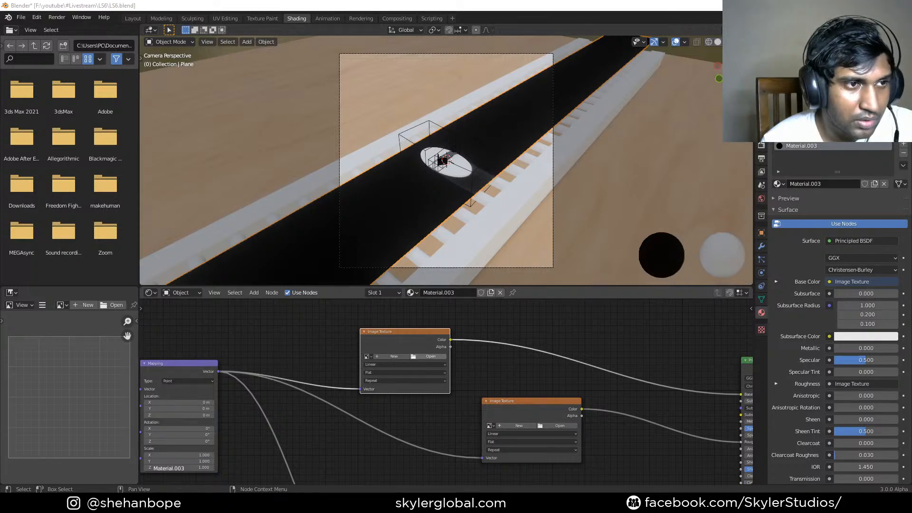
pyautogui.moveTo(0, 125); pyautogui.dragTo(264, 162)
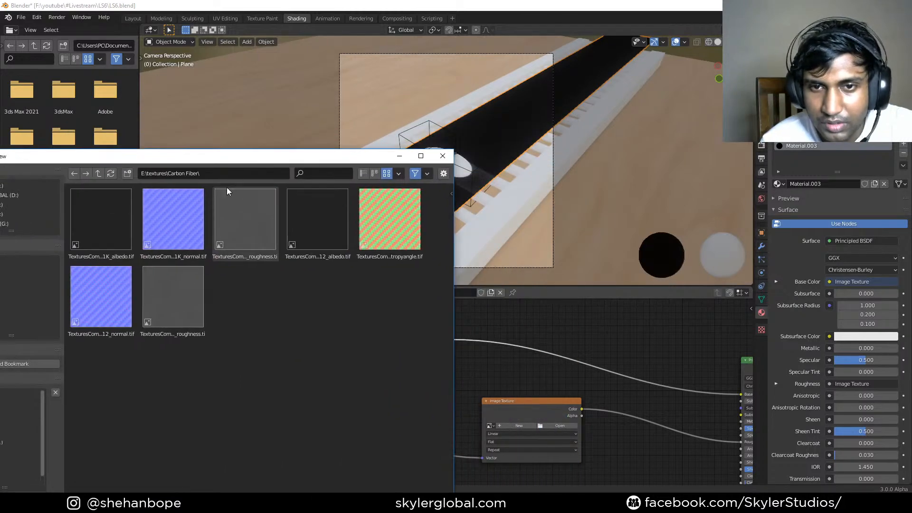
pyautogui.doubleClick(104, 222)
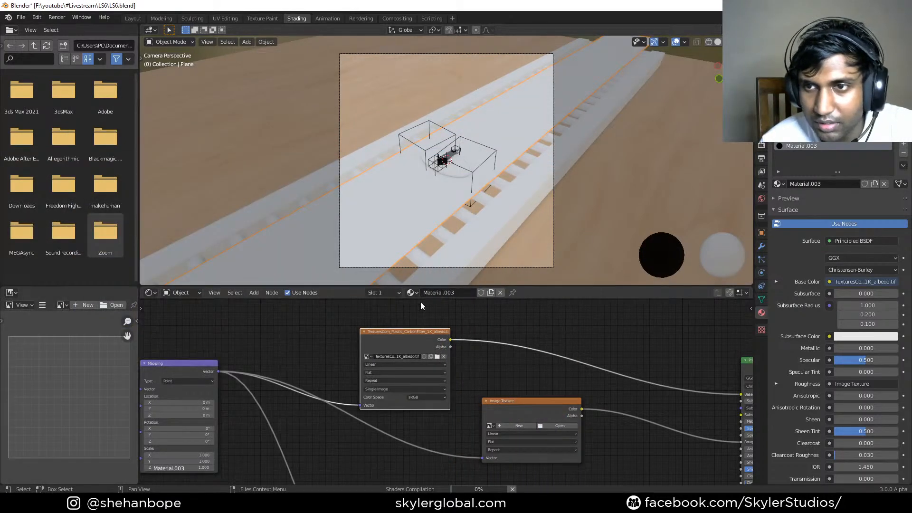
# - Load the carbon fiber 1K roughness image into the Image Texture node feeding Roughness
pyautogui.scroll(-1, 336, 386)
pyautogui.moveTo(329, 372); pyautogui.dragTo(245, 370, button='middle')
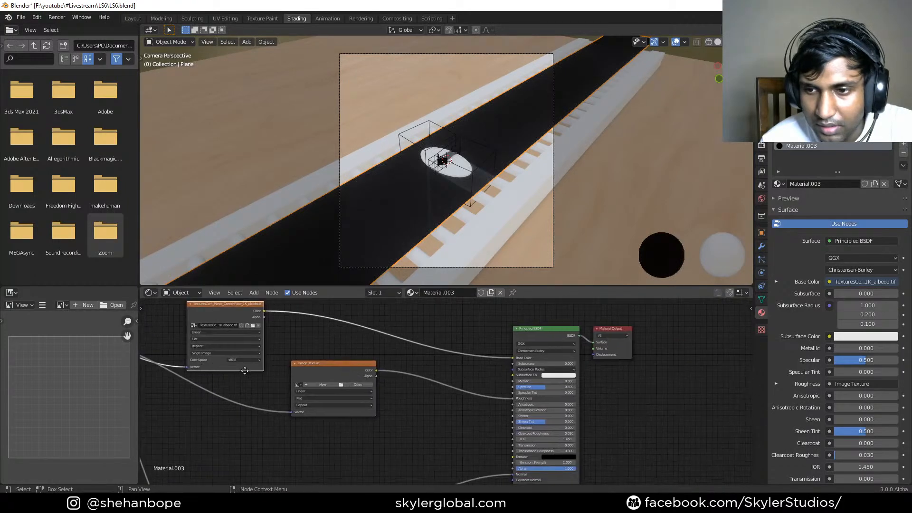
pyautogui.click(357, 384)
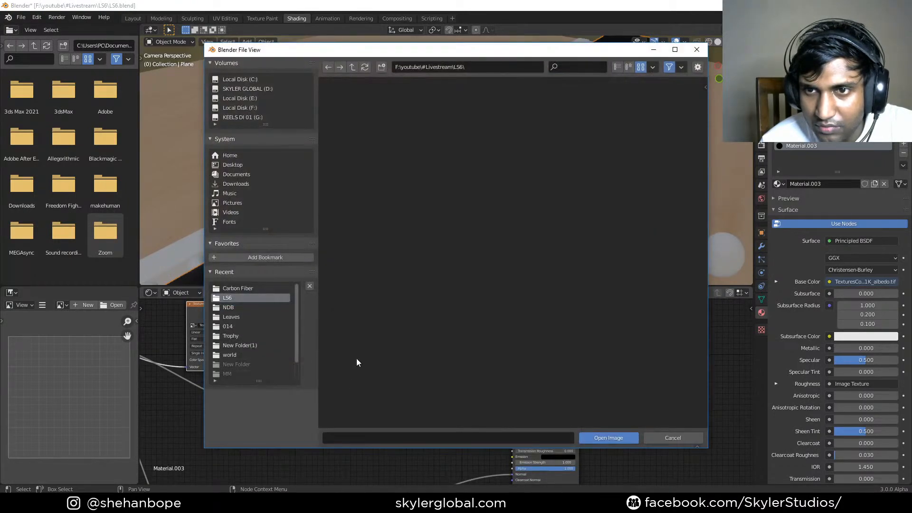
pyautogui.click(259, 288)
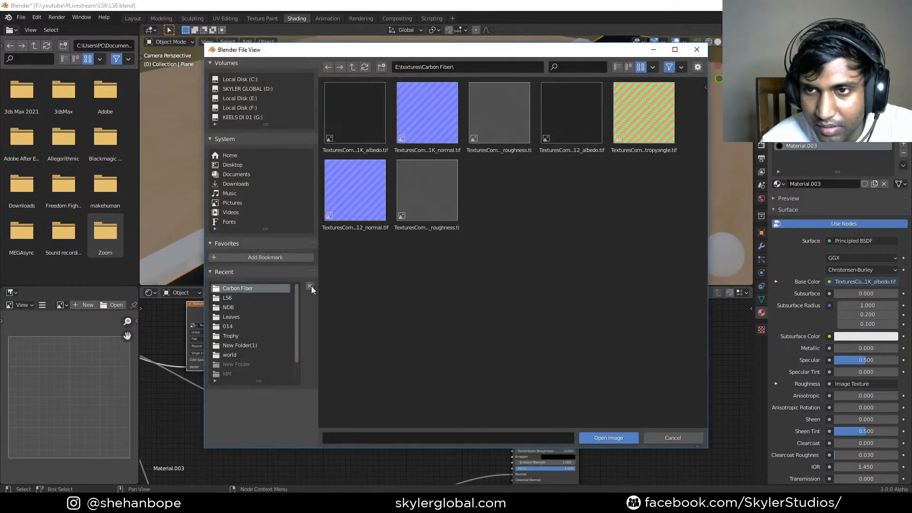
pyautogui.click(508, 123)
pyautogui.doubleClick(511, 115)
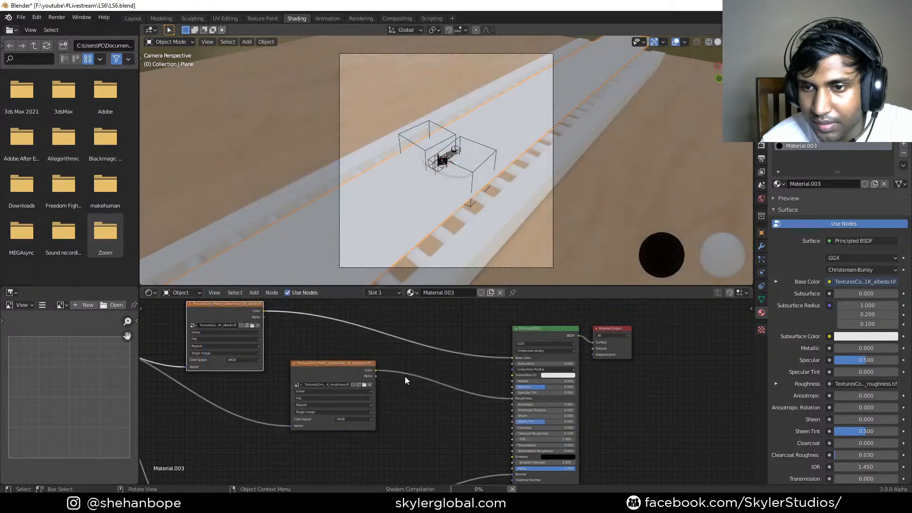
# - Load the carbon fiber 1K normal image into the Image Texture node feeding the Normal Map node
pyautogui.moveTo(406, 394); pyautogui.dragTo(479, 326, button='middle')
pyautogui.scroll(-1, 436, 379)
pyautogui.moveTo(436, 380); pyautogui.dragTo(484, 371, button='middle')
pyautogui.scroll(4, 433, 372)
pyautogui.click(422, 411)
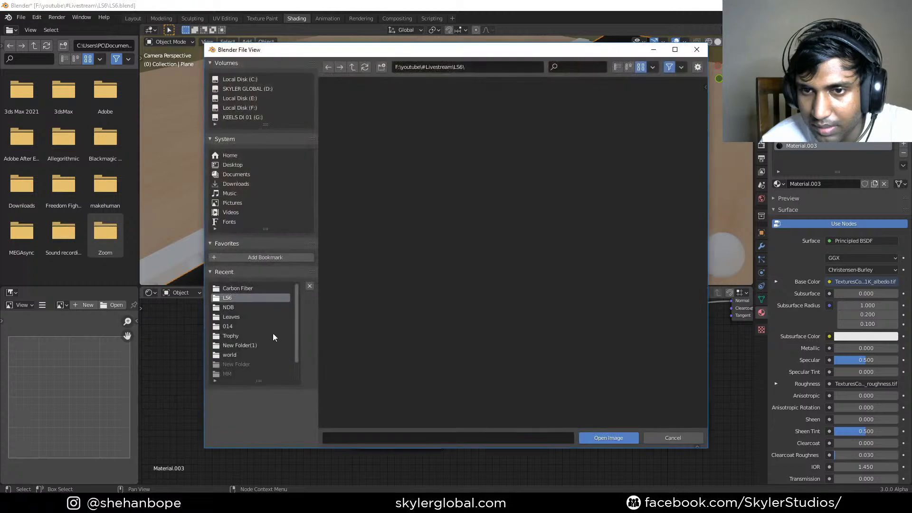
pyautogui.doubleClick(416, 138)
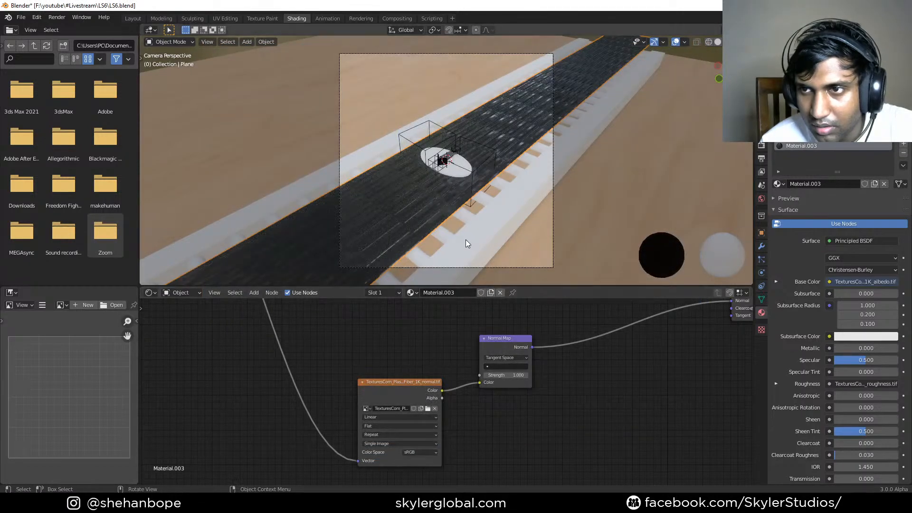
# - Switch to the UV Editing workspace and unwrap the central strip with Project from View in top orthographic view
pyautogui.click(229, 17)
pyautogui.moveTo(458, 222); pyautogui.dragTo(522, 227, button='middle')
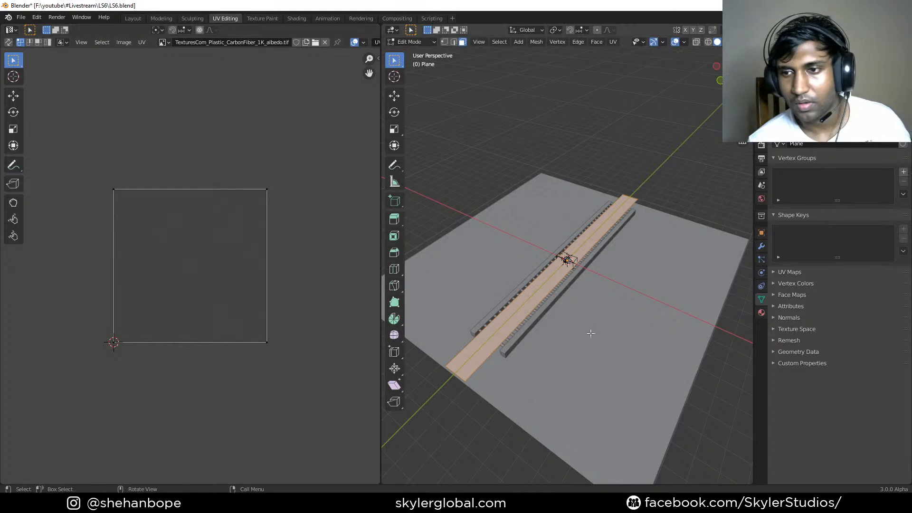
pyautogui.press('KP_7')
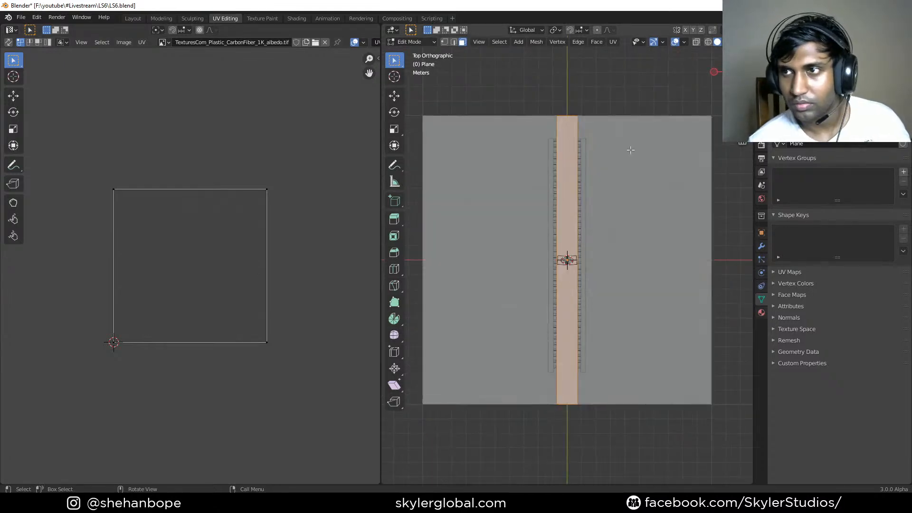
pyautogui.scroll(3, 593, 263)
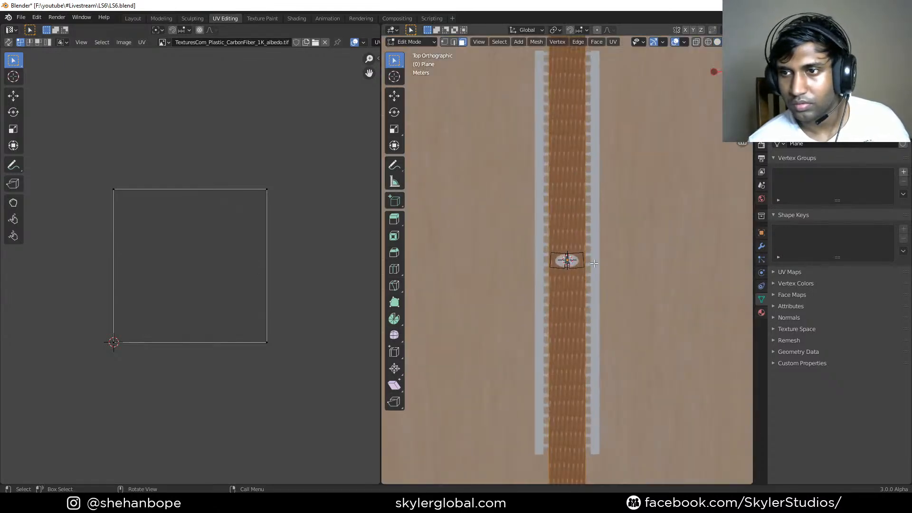
pyautogui.press('u')
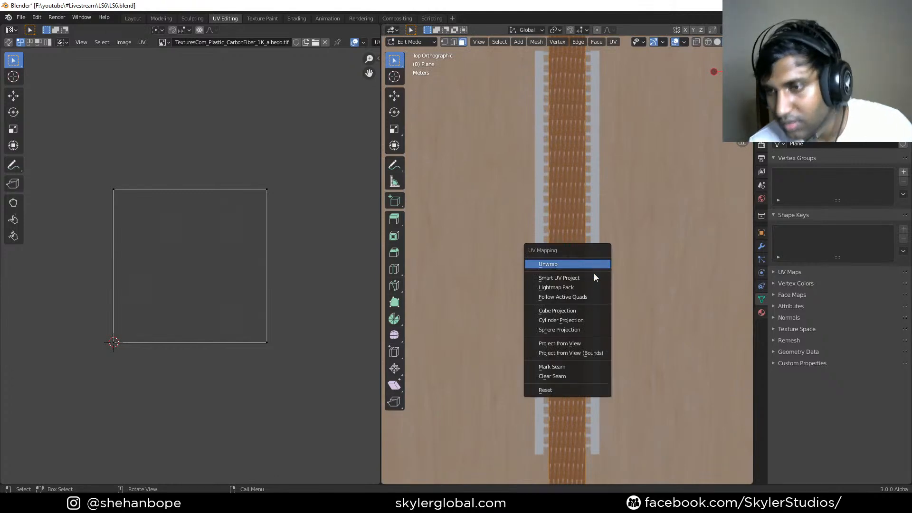
pyautogui.click(593, 342)
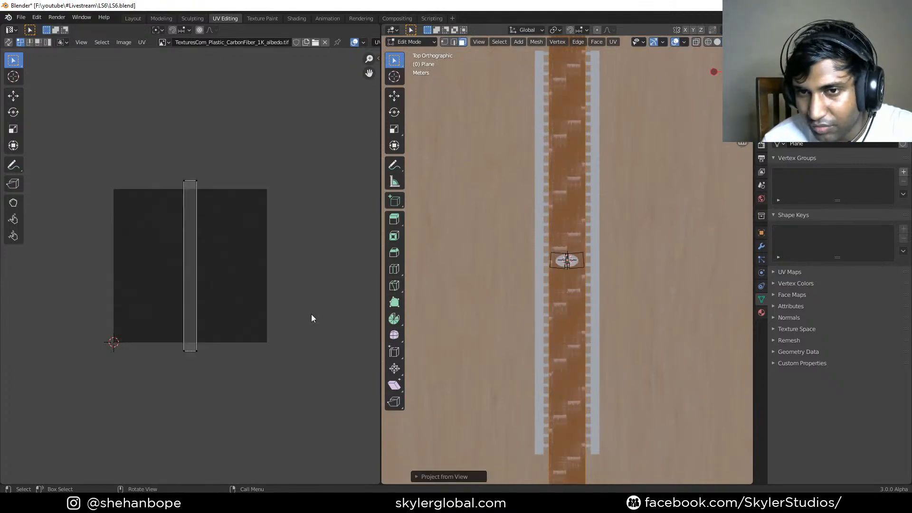
# - Scale the strip's entire UV island up until its width spans the carbon fiber image, and save the file
pyautogui.scroll(2, 192, 304)
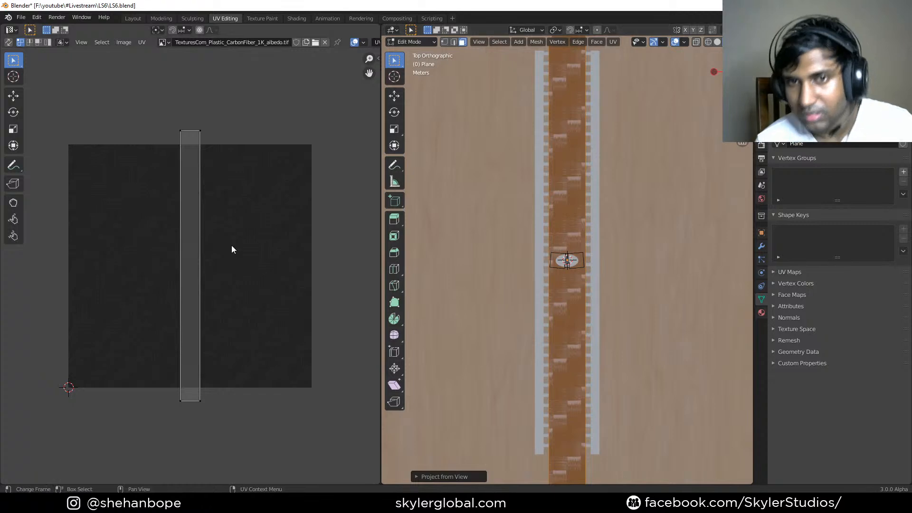
pyautogui.scroll(-3, 232, 237)
pyautogui.moveTo(150, 160); pyautogui.dragTo(245, 374)
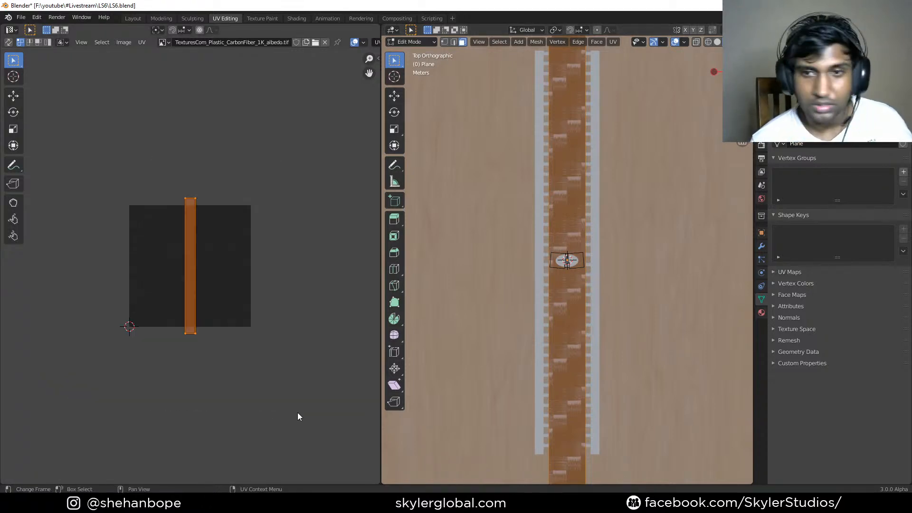
pyautogui.press('s')
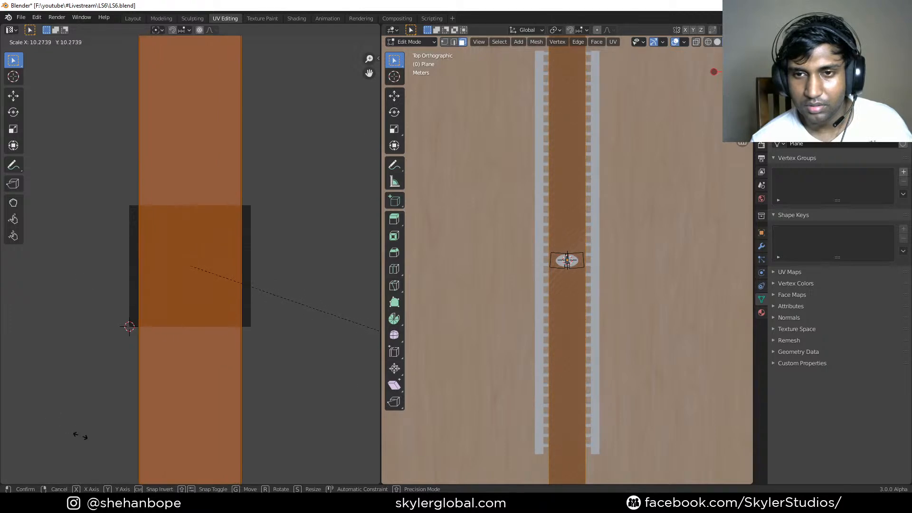
pyautogui.click(340, 118)
pyautogui.hotkey('ctrl', 's')
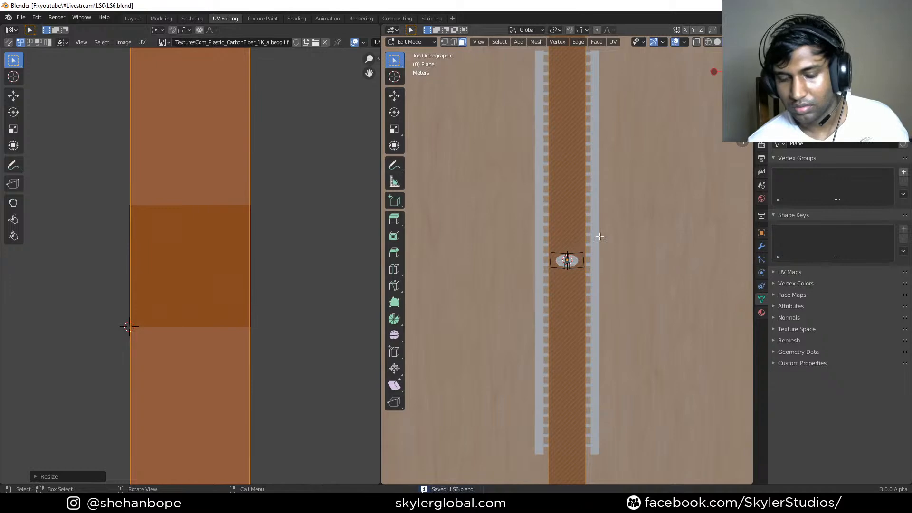
# - Leave Edit Mode and examine the strip's carbon fiber weave through the camera
pyautogui.press('KP_0')
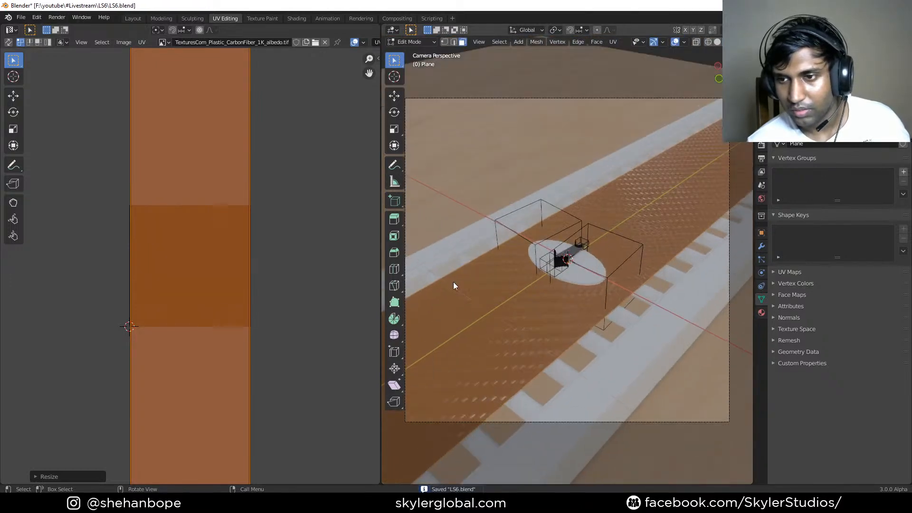
pyautogui.press('Tab')
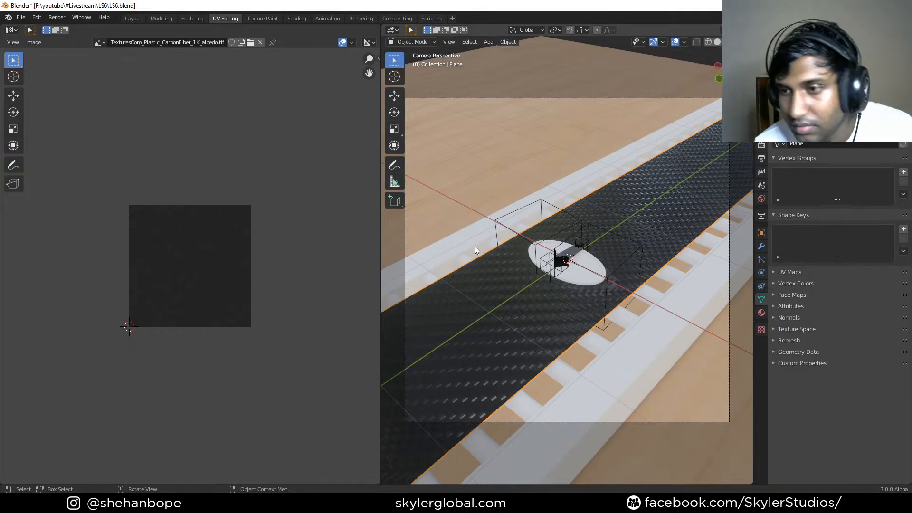
pyautogui.scroll(6, 588, 347)
pyautogui.scroll(-6, 589, 349)
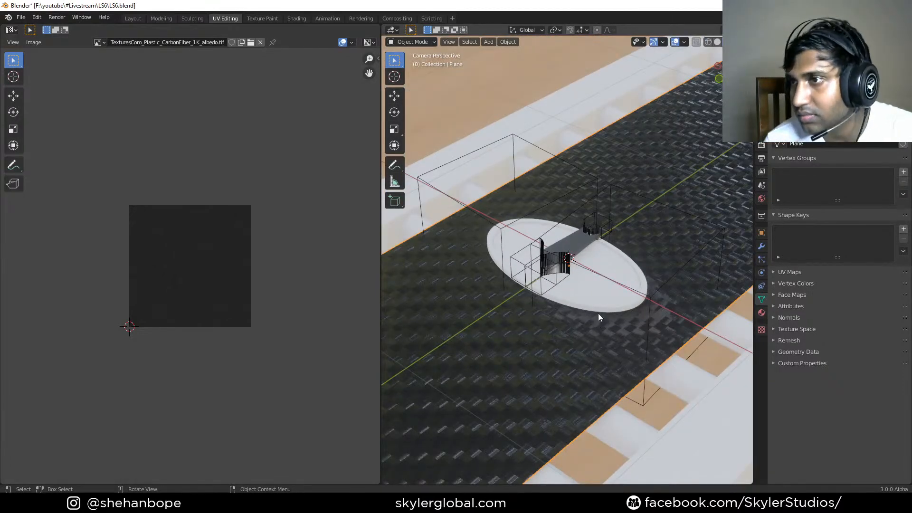
# - Mark the central strip's carbon fiber material, Material.003, as an asset, and select the wooden ground plane
pyautogui.moveTo(854, 106); pyautogui.dragTo(857, 236)
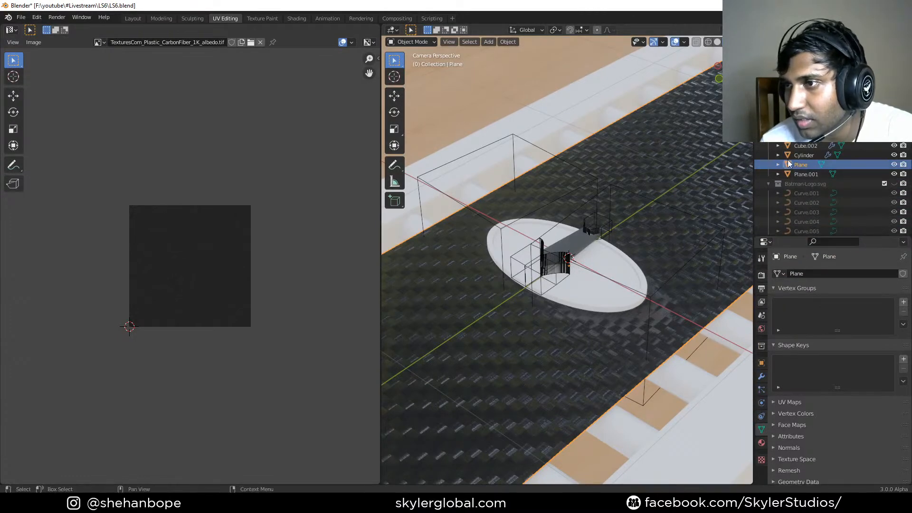
pyautogui.rightClick(787, 161)
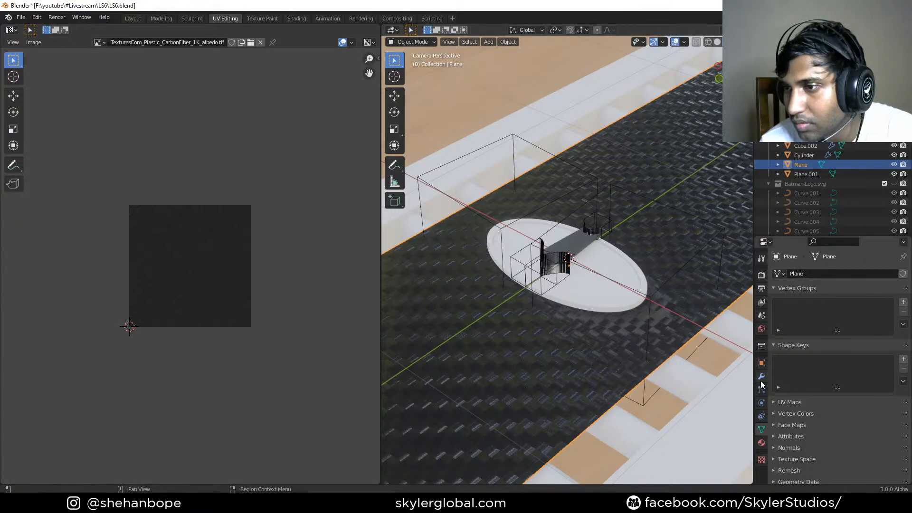
pyautogui.click(761, 442)
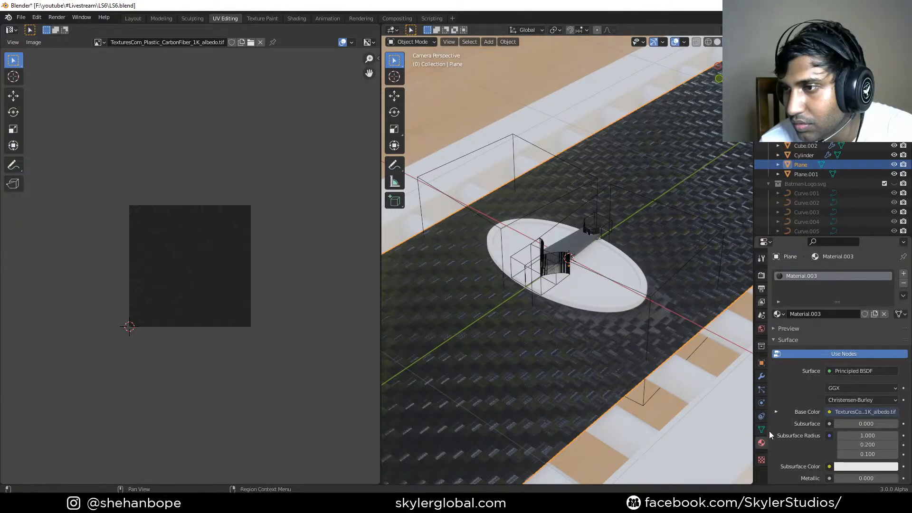
pyautogui.rightClick(797, 276)
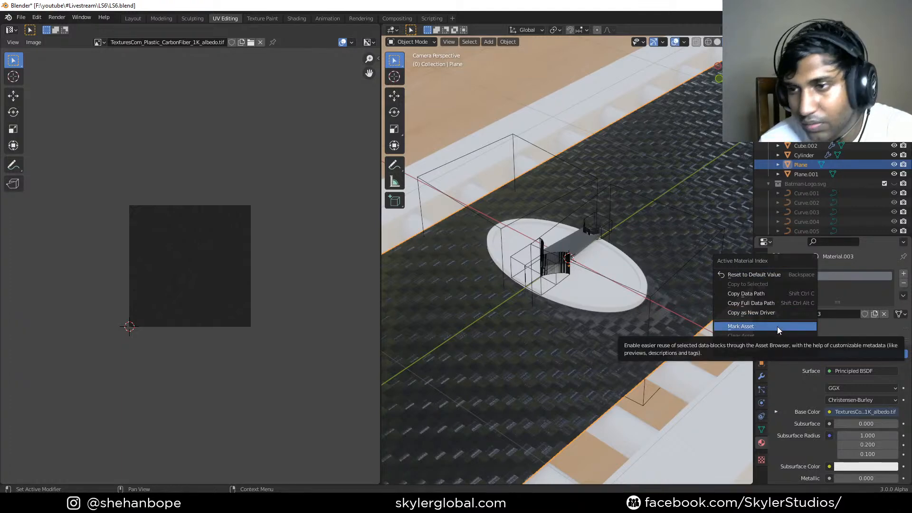
pyautogui.click(654, 160)
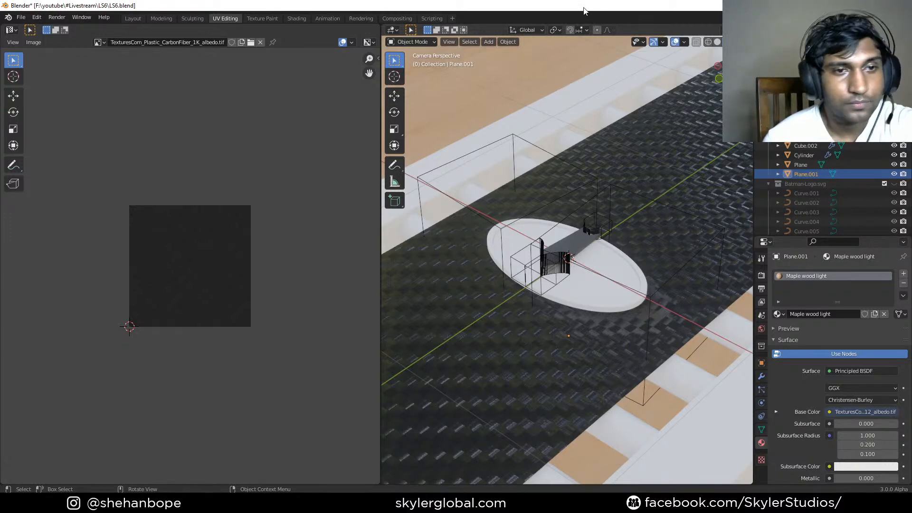
# - Inspect the materials of the side rails and rollers, and view the rollers' Array modifier settings
pyautogui.scroll(-2, 599, 290)
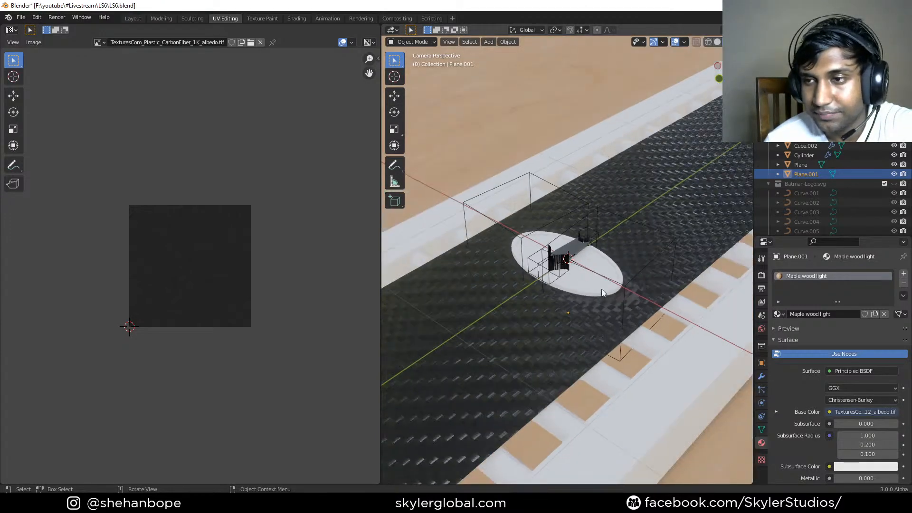
pyautogui.scroll(-3, 648, 324)
pyautogui.click(648, 325)
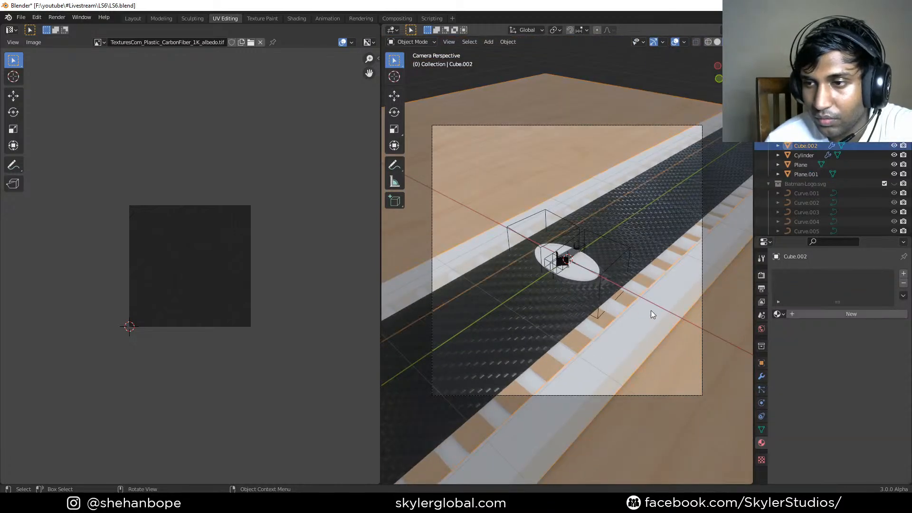
pyautogui.click(619, 307)
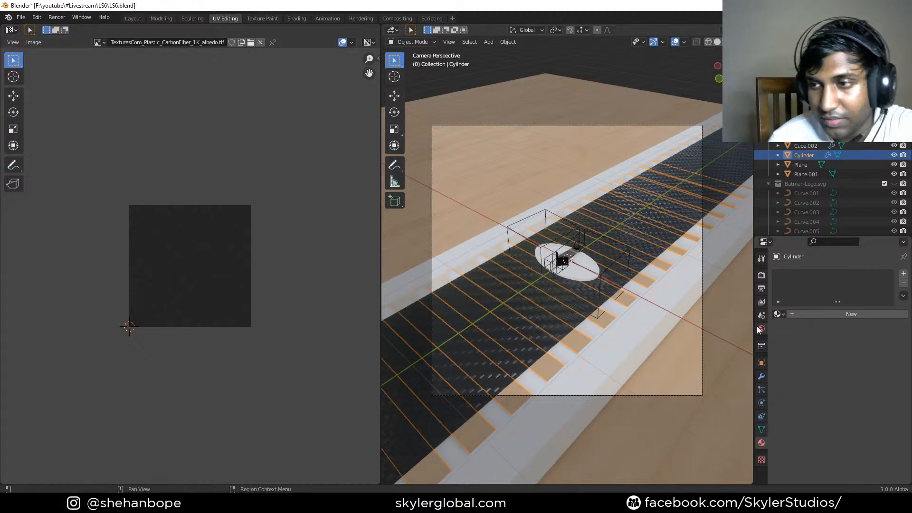
pyautogui.click(760, 376)
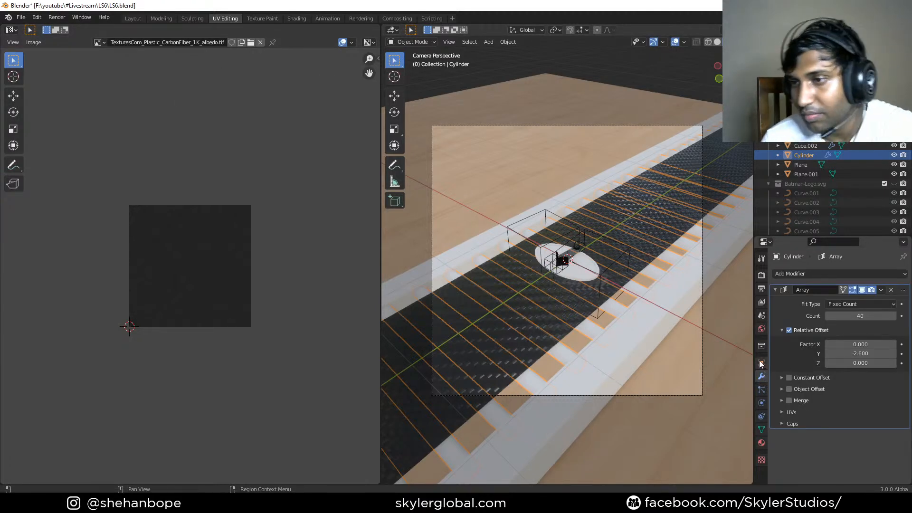
# - Select the side rails, switch to the Shading workspace, and replace its Shader Editor with the Asset Browser
pyautogui.click(653, 327)
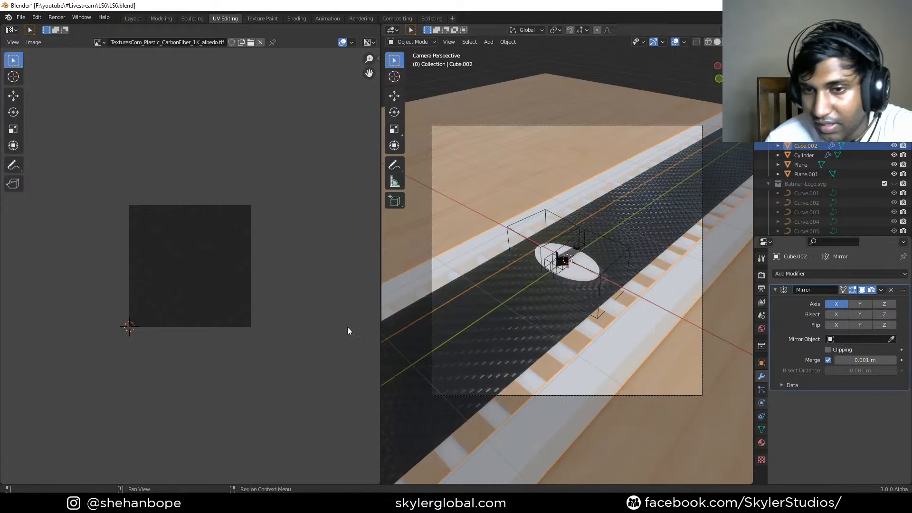
pyautogui.click(262, 19)
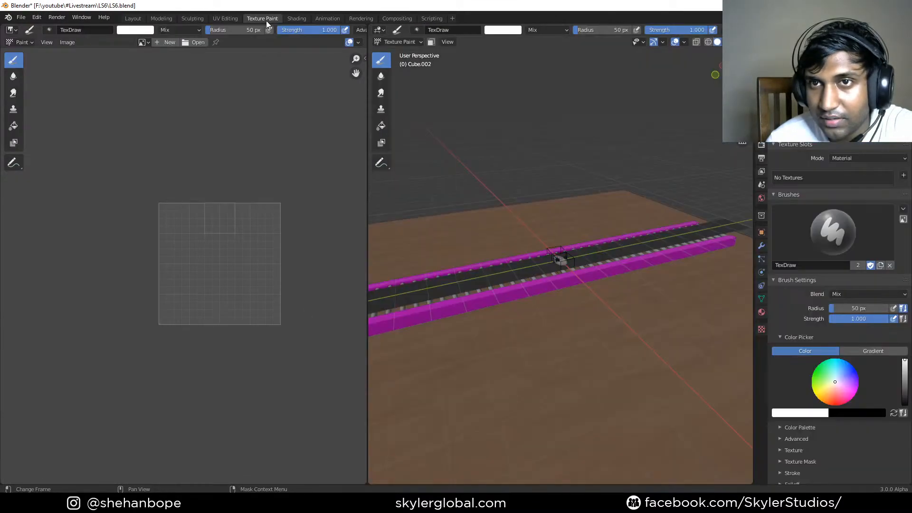
pyautogui.click(295, 18)
pyautogui.click(150, 292)
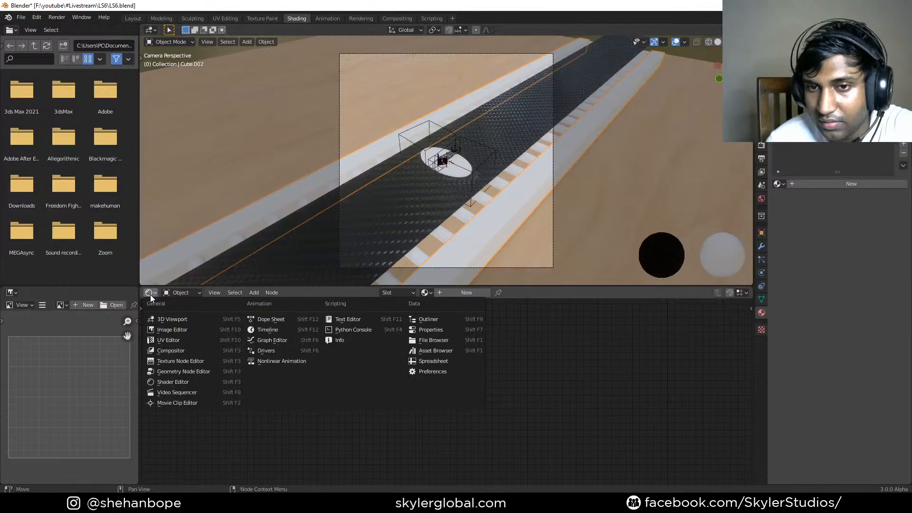
pyautogui.click(181, 292)
pyautogui.click(152, 293)
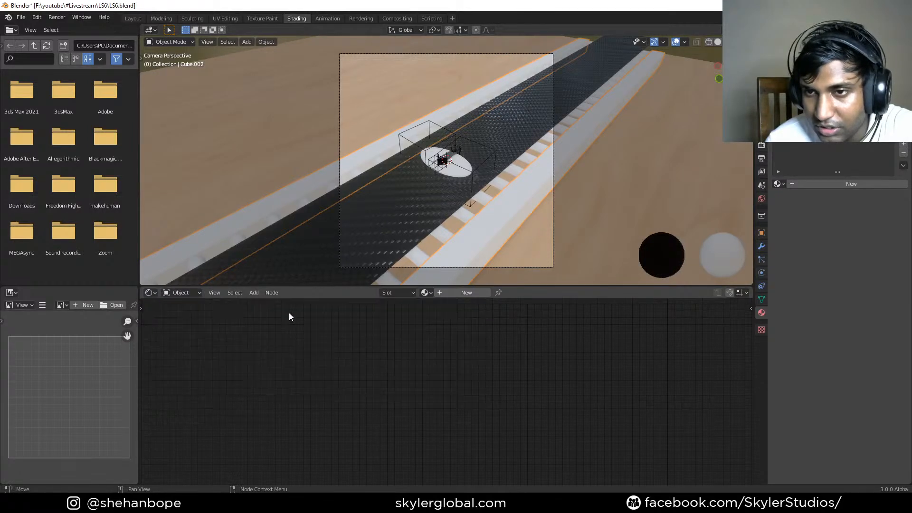
pyautogui.click(151, 293)
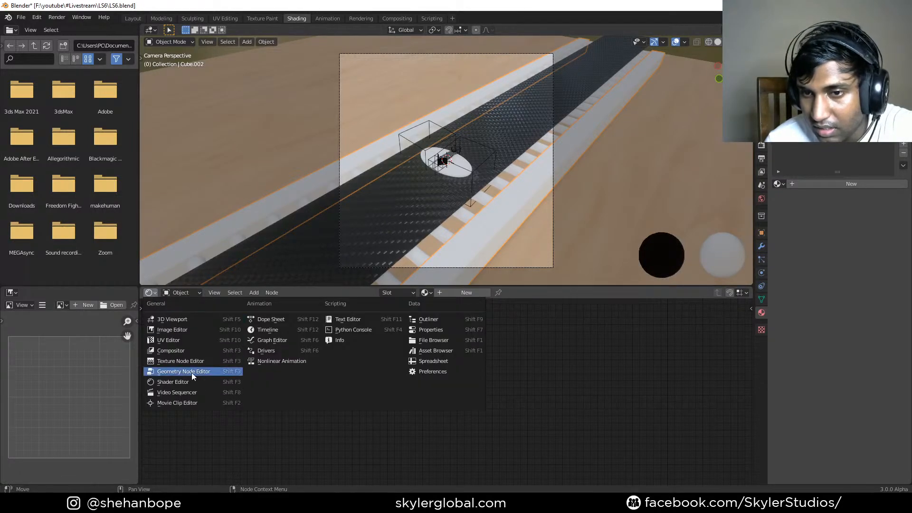
pyautogui.click(431, 352)
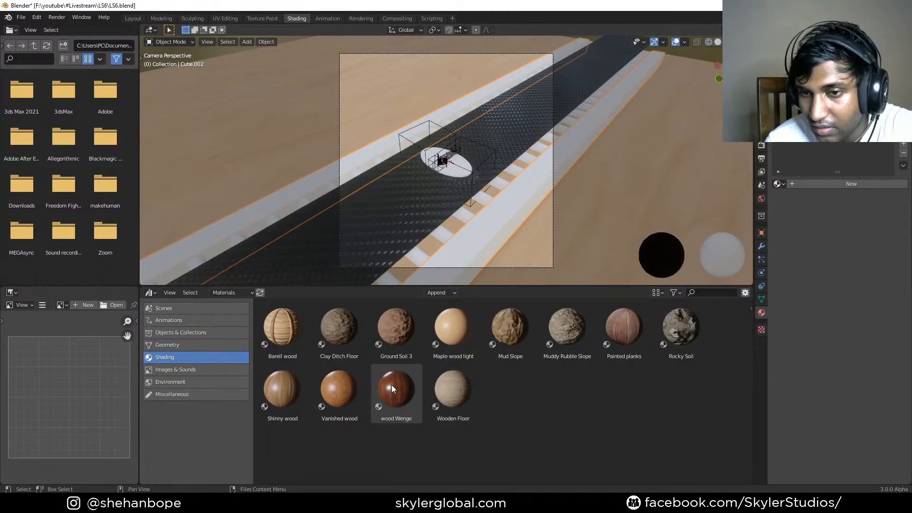
# - Try the Vanished wood, Painted planks and Shinny wood assets on the side rails, settling on wood Wenge
pyautogui.moveTo(358, 384); pyautogui.dragTo(472, 261)
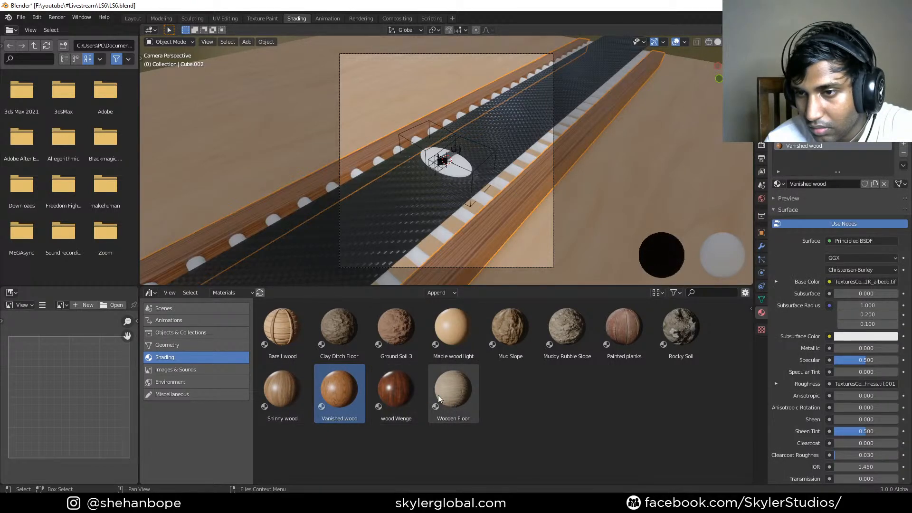
pyautogui.moveTo(626, 326)
pyautogui.mouseDown()
pyautogui.moveTo(497, 226)
pyautogui.moveTo(487, 233)
pyautogui.mouseUp()
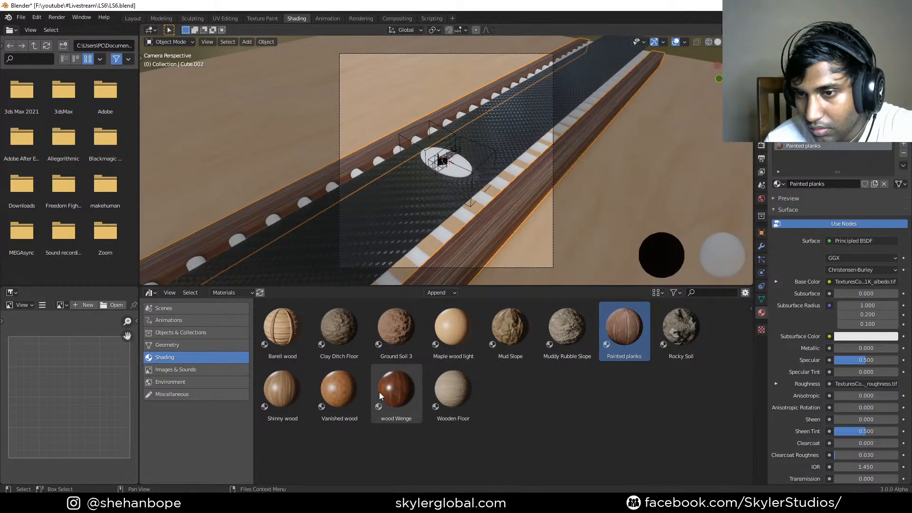
pyautogui.click(397, 390)
pyautogui.moveTo(279, 385); pyautogui.dragTo(480, 245)
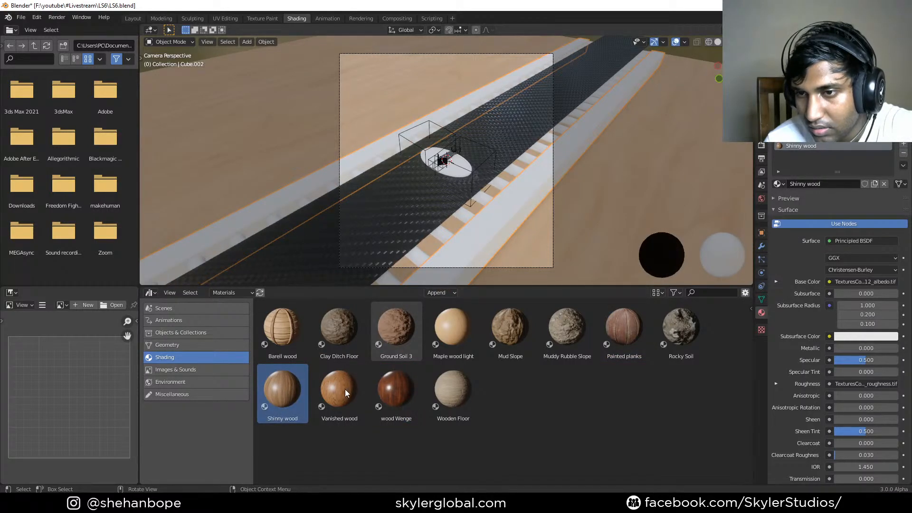
pyautogui.moveTo(389, 387); pyautogui.dragTo(448, 279)
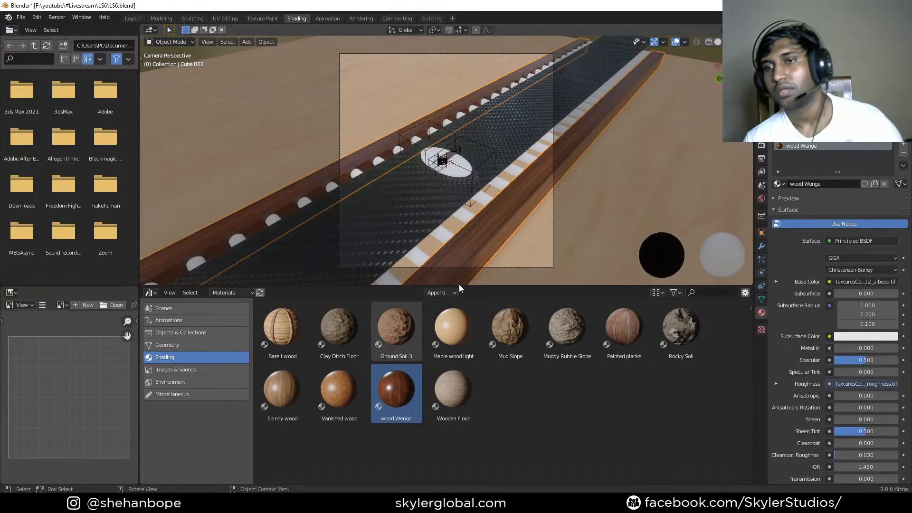
# - Unwrap the side rails in Edit Mode using Cube Projection
pyautogui.press('Tab')
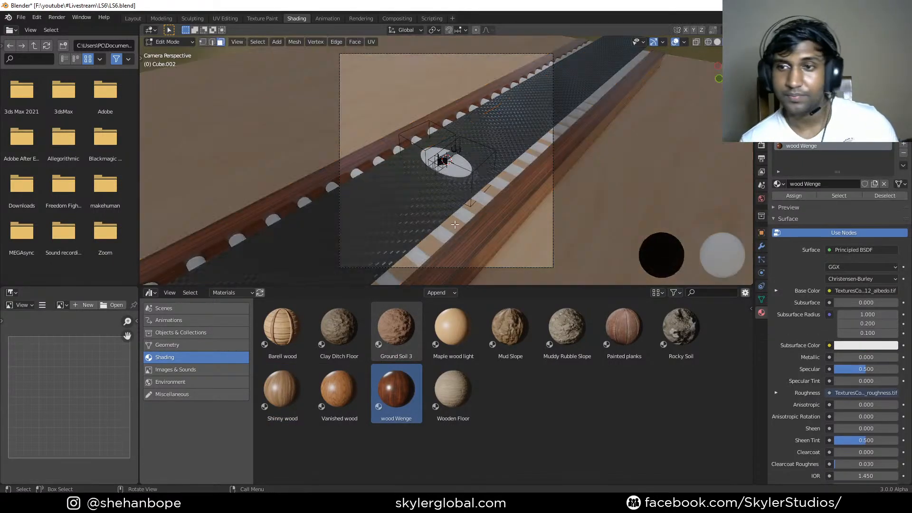
pyautogui.press('u')
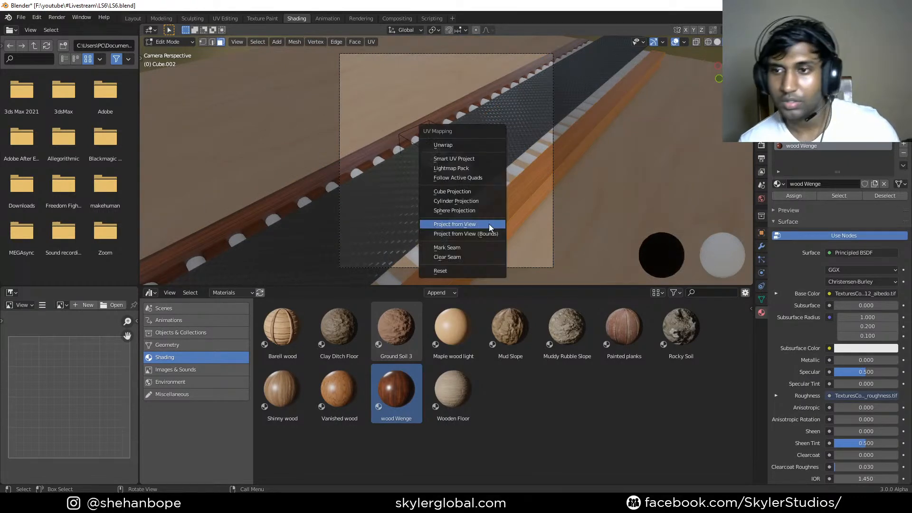
pyautogui.click(470, 190)
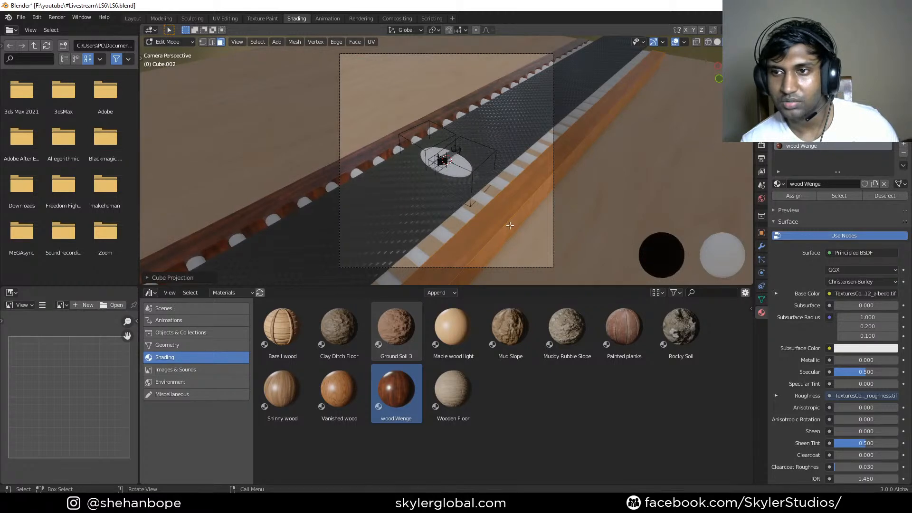
# - Scale the rails' entire UV layout up about 44 times in the UV Editing workspace, and leave Edit Mode
pyautogui.click(217, 19)
pyautogui.scroll(5, 207, 267)
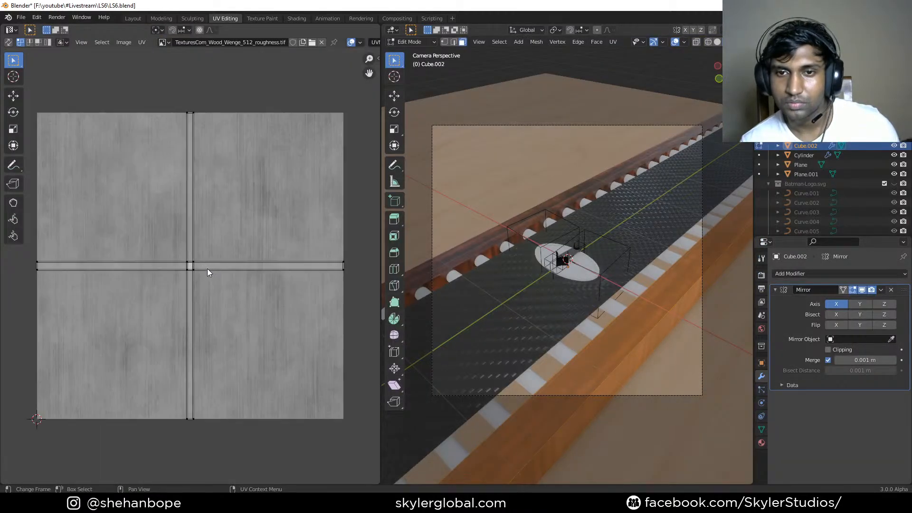
pyautogui.scroll(-3, 207, 268)
pyautogui.press('a')
pyautogui.press('s')
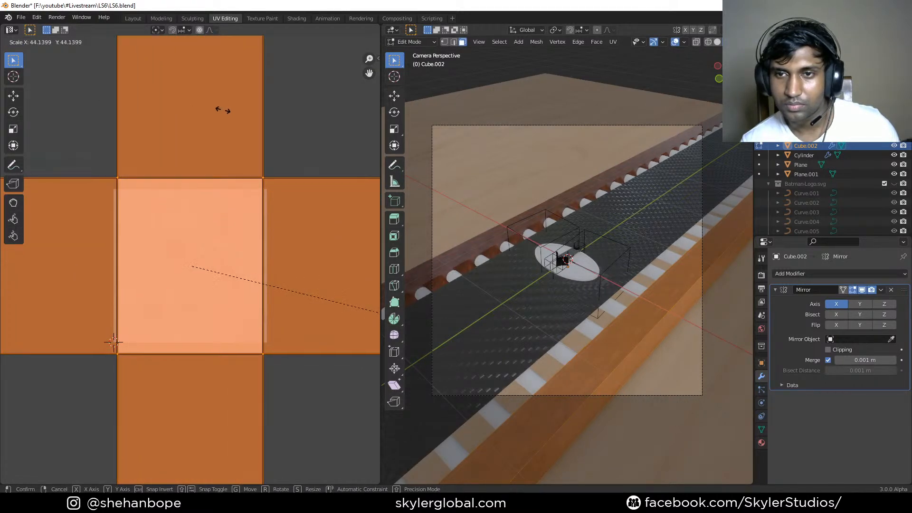
pyautogui.click(494, 248)
pyautogui.press('Tab')
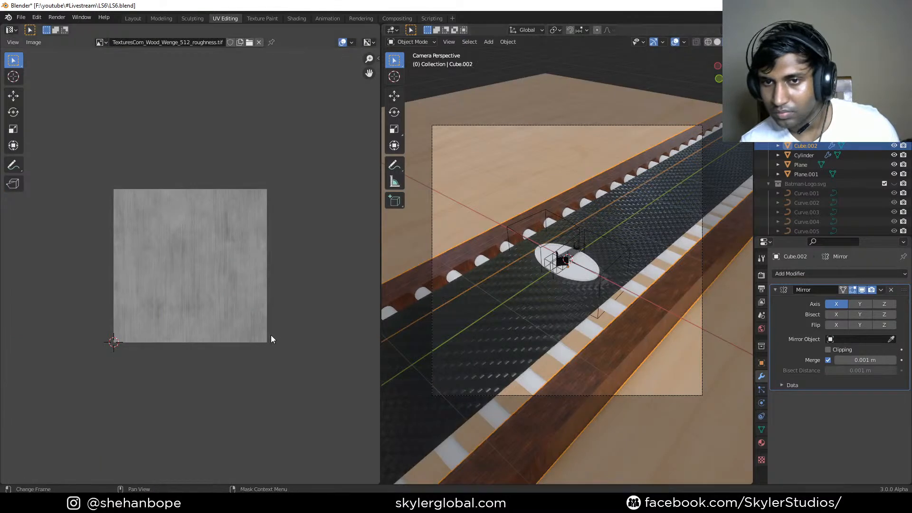
# - Rotate the rails' entire UV layout by 90° and compare the wood grain in and out of Edit Mode
pyautogui.press('Tab')
pyautogui.write('r90')
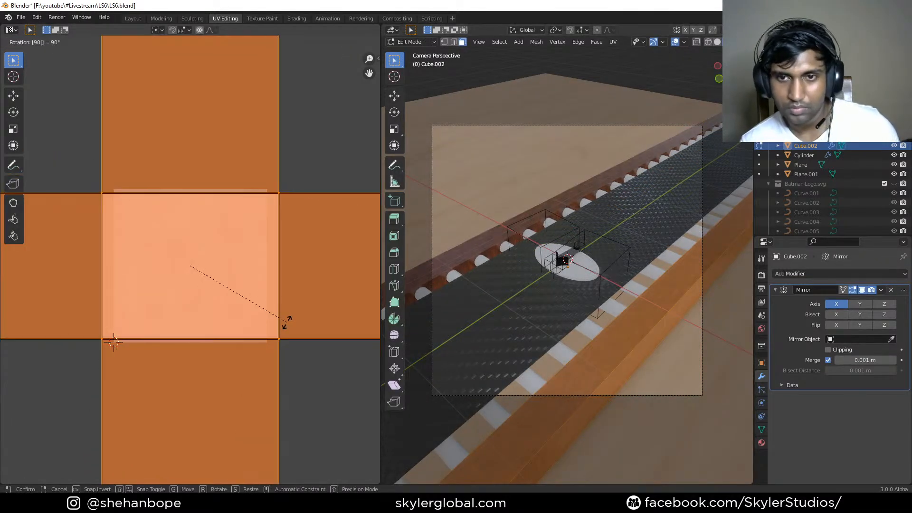
pyautogui.press('Return')
pyautogui.press('Tab')
pyautogui.press('Tab')
pyautogui.press('Tab')
pyautogui.moveTo(574, 366); pyautogui.dragTo(353, 332, button='middle')
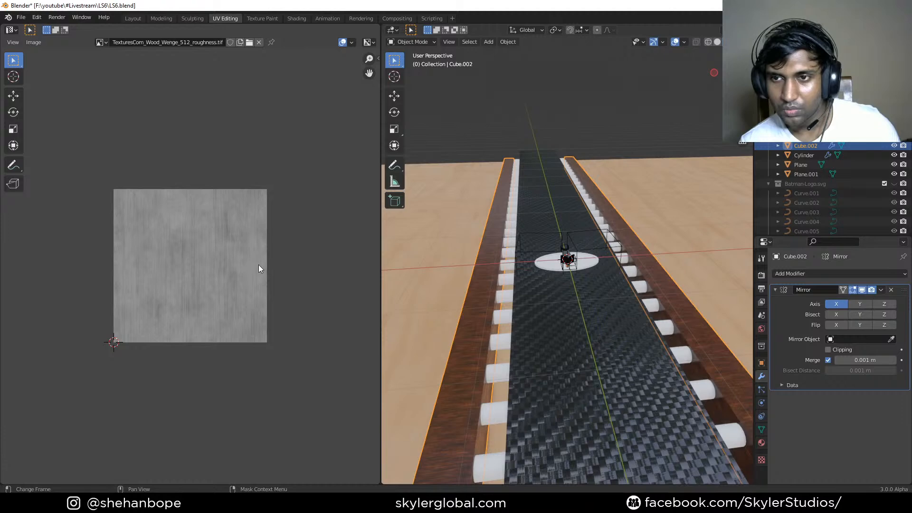
pyautogui.press('Tab')
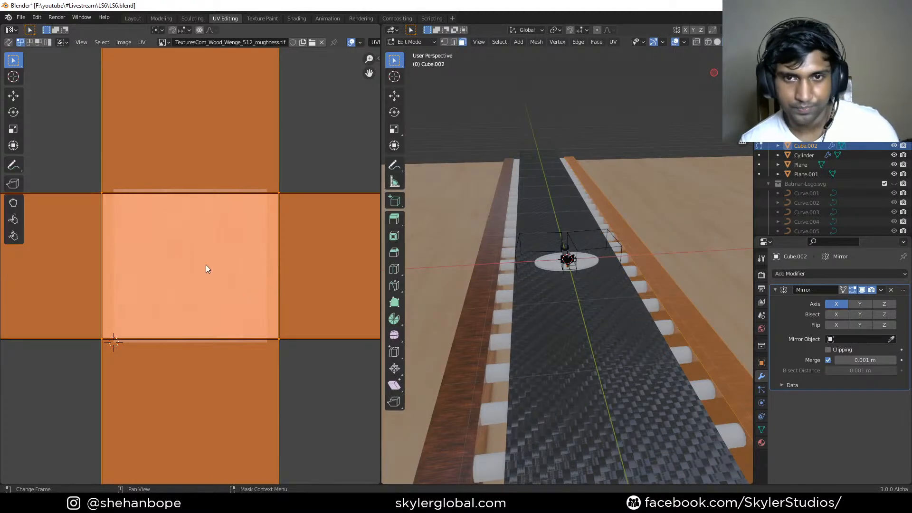
pyautogui.click(109, 199)
pyautogui.press('g')
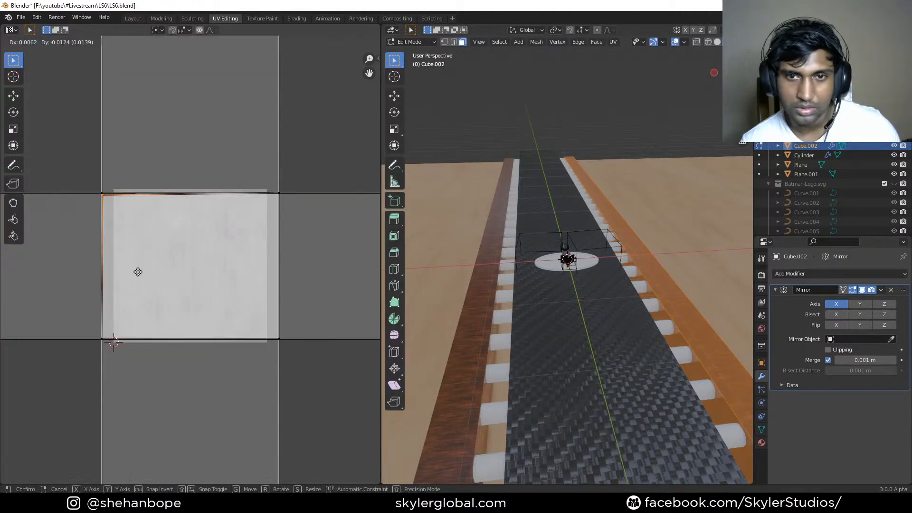
pyautogui.rightClick(152, 261)
# - Select the long vertical UV strip of the rail in face mode and rotate it by 90°
pyautogui.scroll(-9, 202, 195)
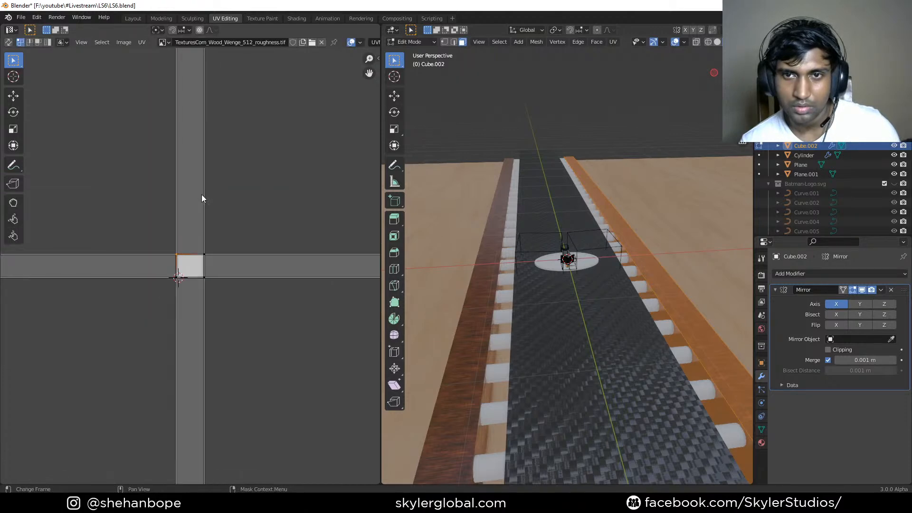
pyautogui.press('3')
pyautogui.click(193, 167)
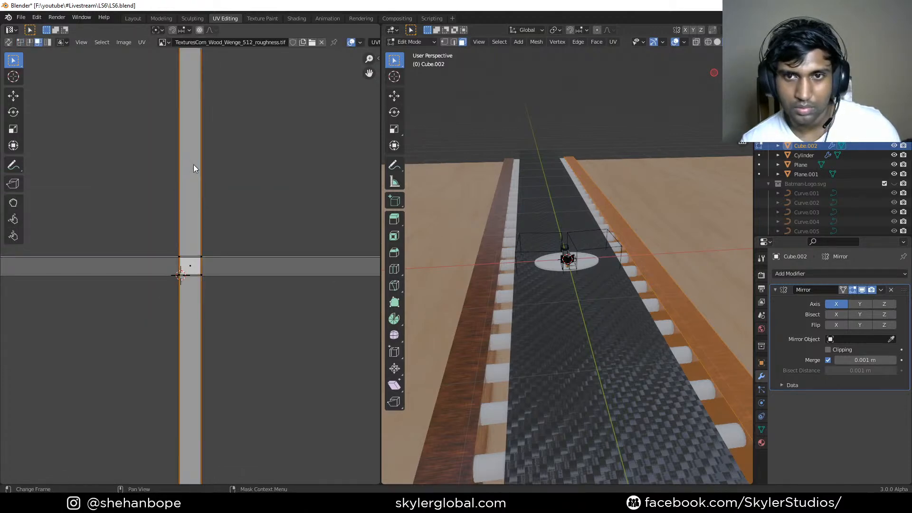
pyautogui.press('g')
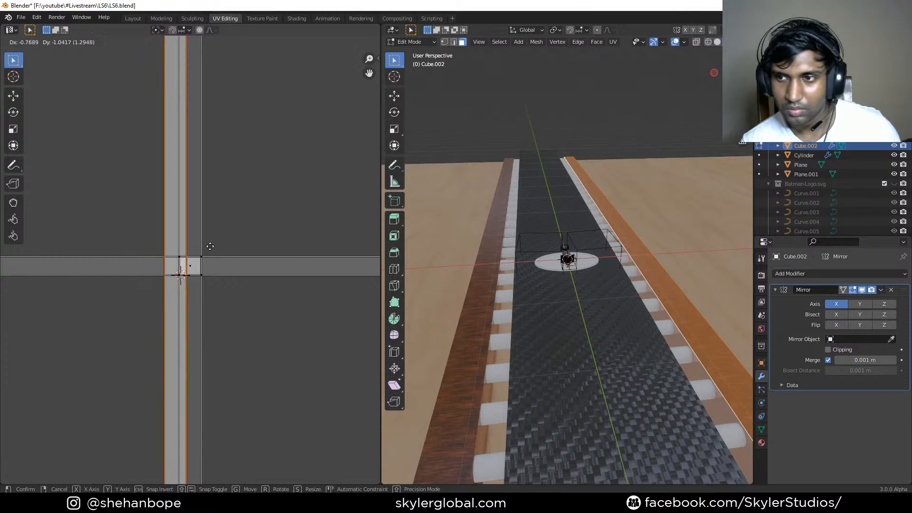
pyautogui.write('r')
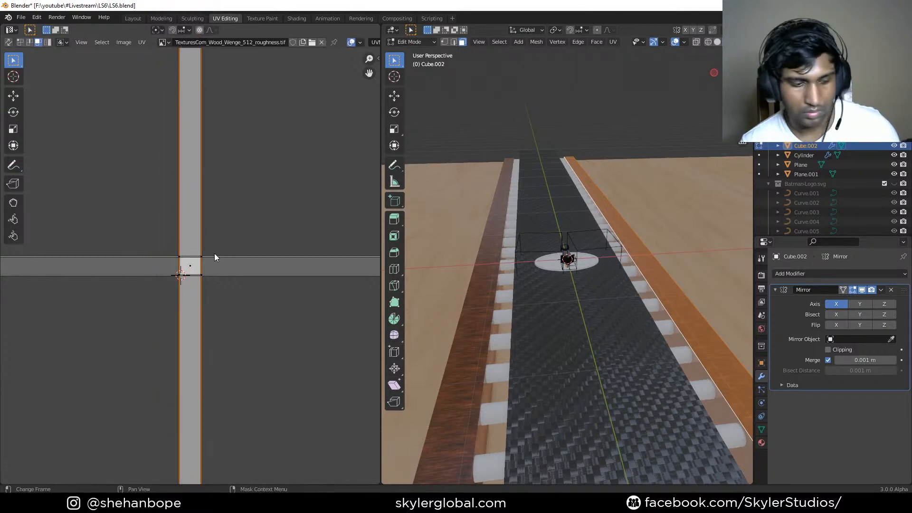
pyautogui.write('90')
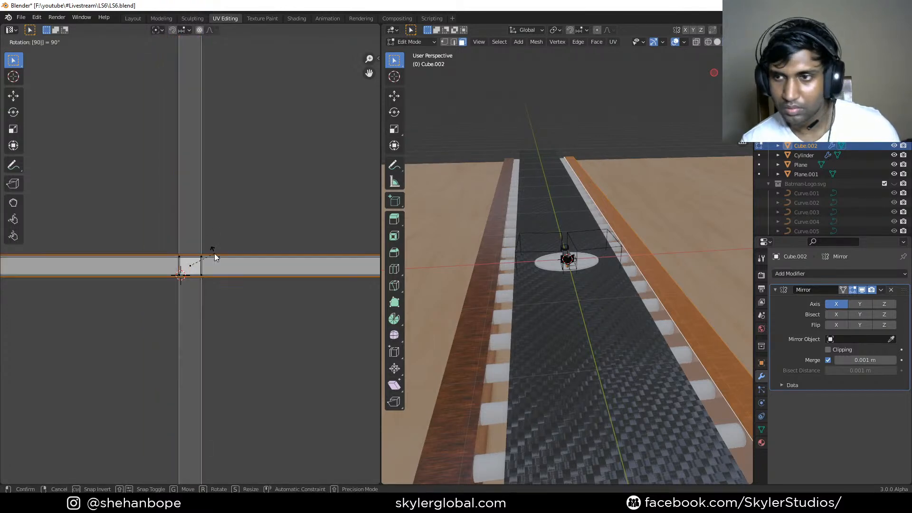
pyautogui.press('Return')
pyautogui.moveTo(593, 266); pyautogui.dragTo(505, 263, button='middle')
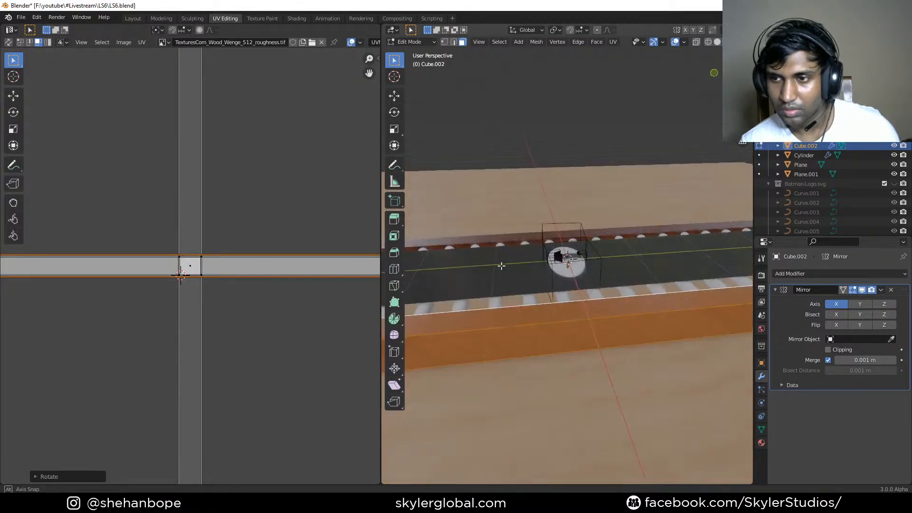
# - Select the horizontal UV strip of the rails in the UV layout and rotate it by 90°
pyautogui.click(241, 266)
pyautogui.click(241, 314)
pyautogui.click(192, 264)
pyautogui.write('r')
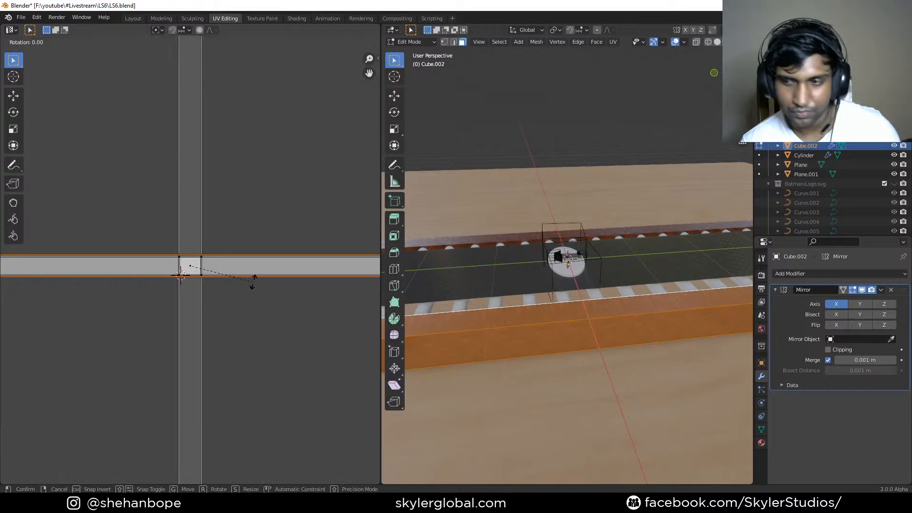
pyautogui.write('90')
pyautogui.press('Return')
# - Rotate the remaining horizontal UV strips of the rails by 90° one after another until all strips run vertically
pyautogui.click(250, 260)
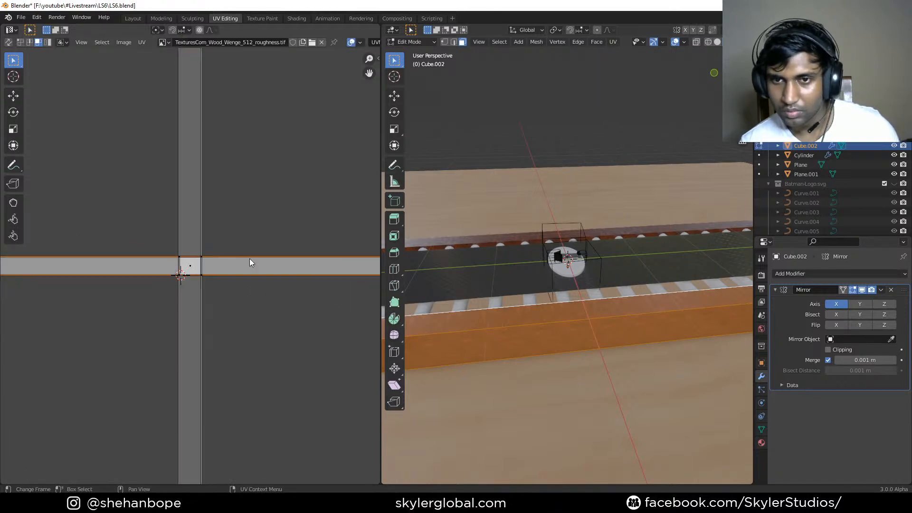
pyautogui.write('r90')
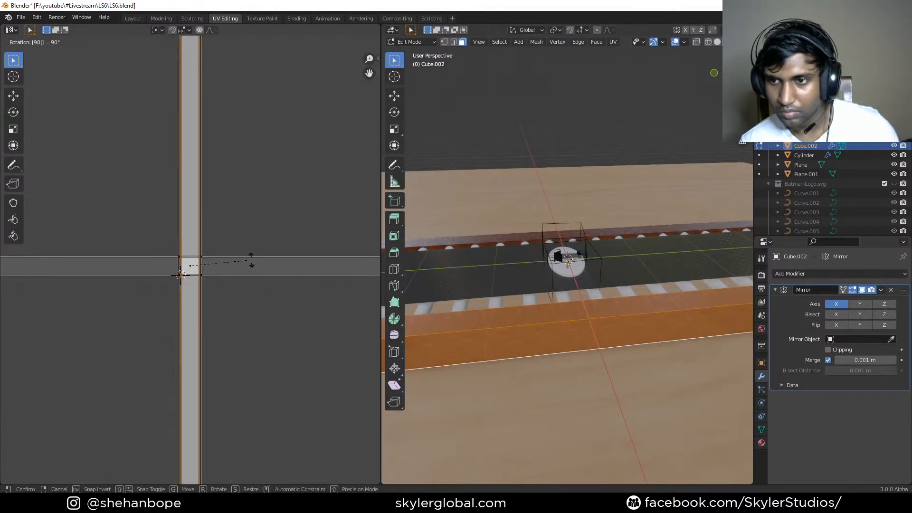
pyautogui.press('Return')
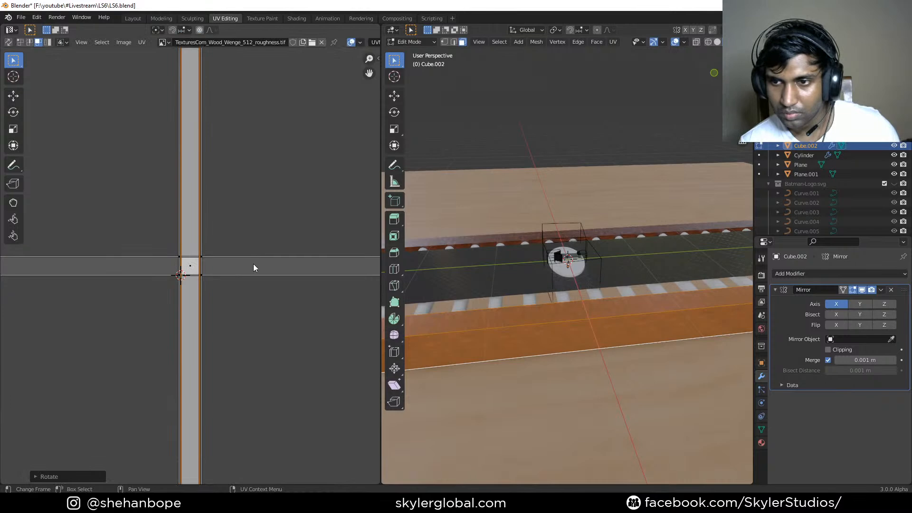
pyautogui.click(289, 266)
pyautogui.write('r90')
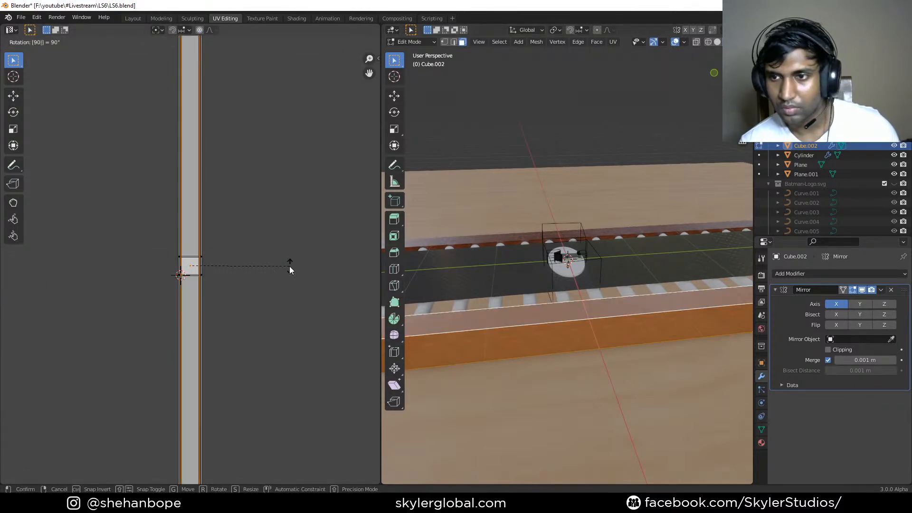
pyautogui.press('Return')
# - Leave Edit Mode and examine the wood grain direction on the rail's top and side faces up close
pyautogui.press('Tab')
pyautogui.moveTo(619, 359); pyautogui.dragTo(666, 221, button='middle')
pyautogui.scroll(2, 612, 360)
pyautogui.keyDown('shift'); pyautogui.moveTo(527, 394); pyautogui.dragTo(600, 246, button='middle'); pyautogui.keyUp('shift')
pyautogui.scroll(3, 571, 244)
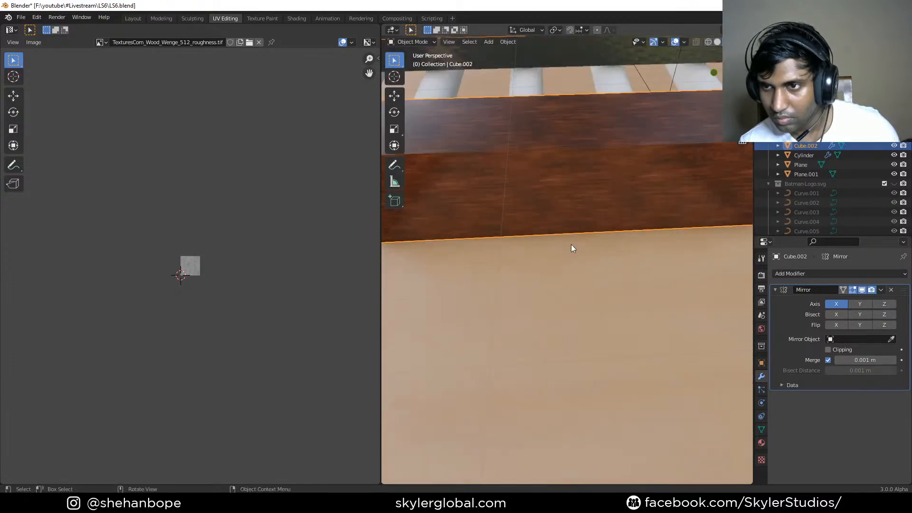
pyautogui.click(573, 189)
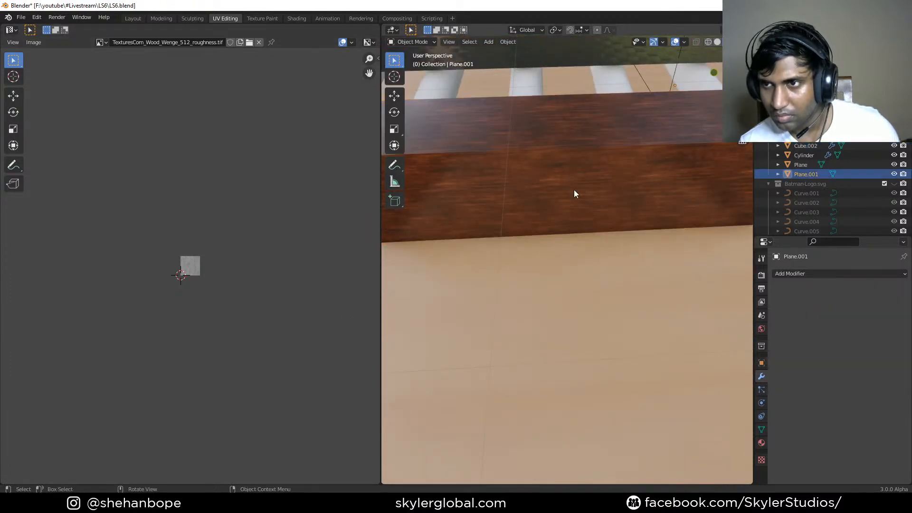
pyautogui.press('Tab')
pyautogui.press('Tab')
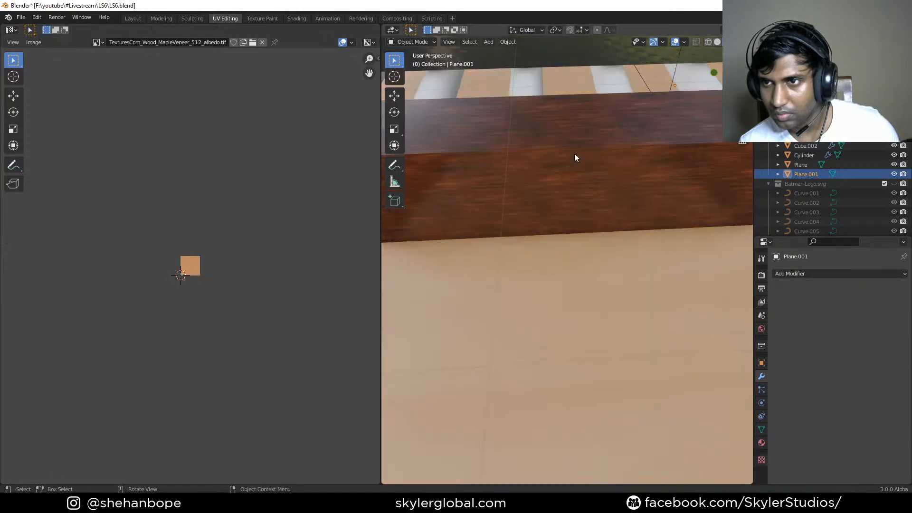
# - Try to scale the rail's selected UV strip uniformly and the entire UV layout along Y in Edit Mode
pyautogui.click(573, 153)
pyautogui.press('Tab')
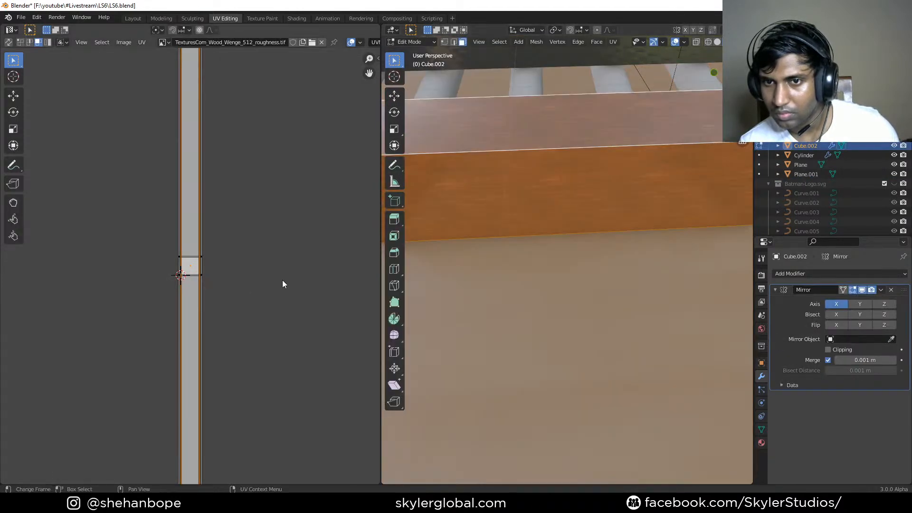
pyautogui.moveTo(608, 185); pyautogui.dragTo(655, 186, button='middle')
pyautogui.press('s')
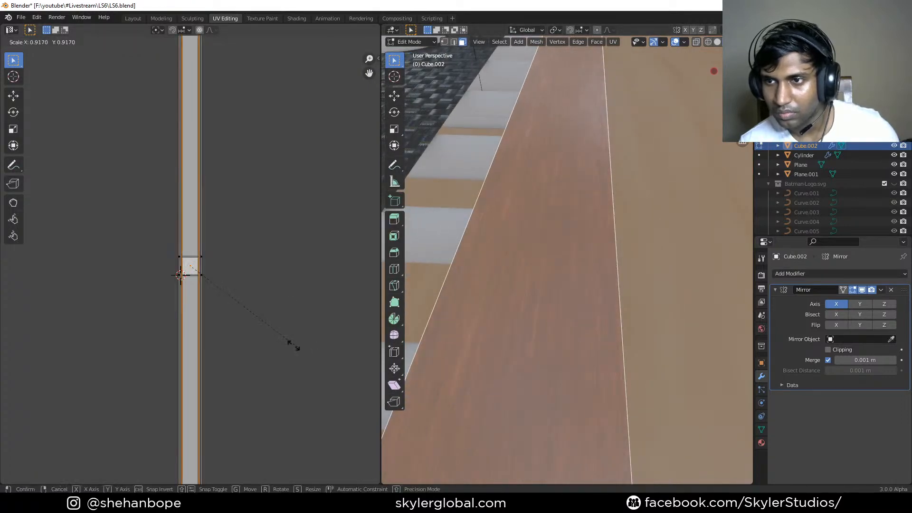
pyautogui.click(8, 377)
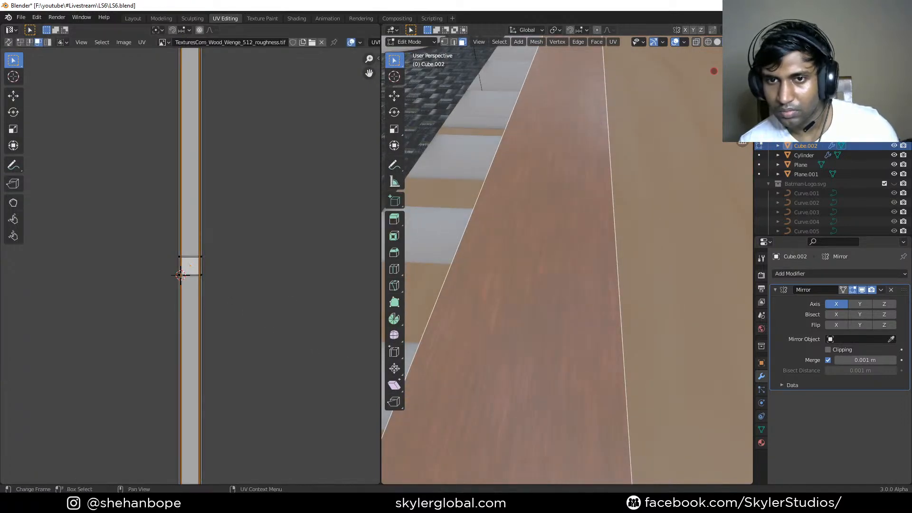
pyautogui.press('a')
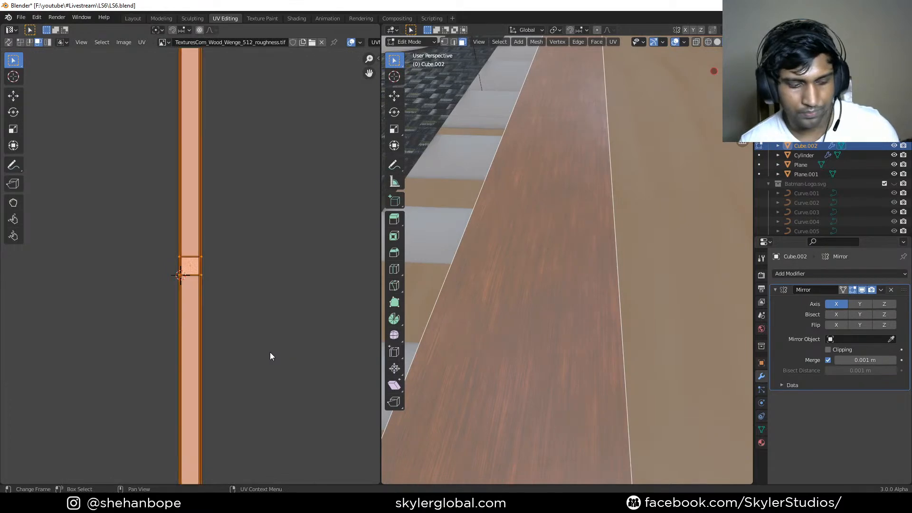
pyautogui.press('s')
pyautogui.press('y')
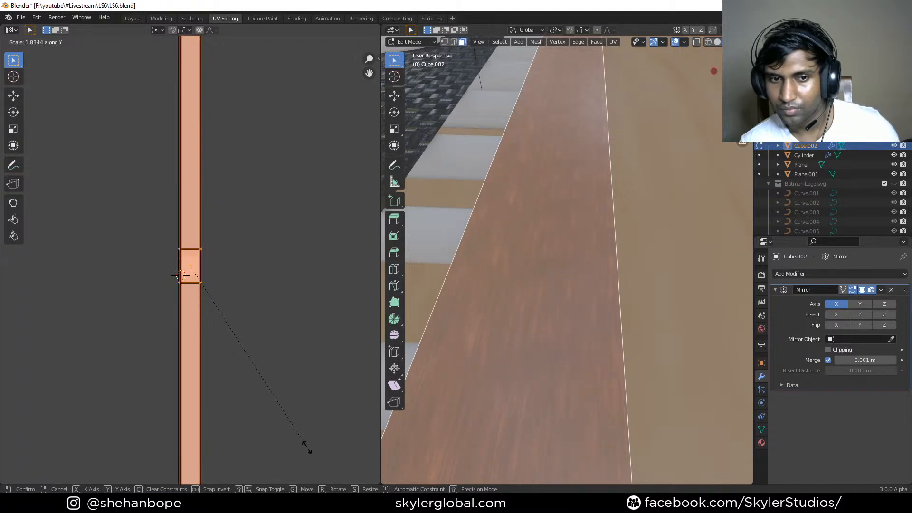
pyautogui.rightClick(299, 421)
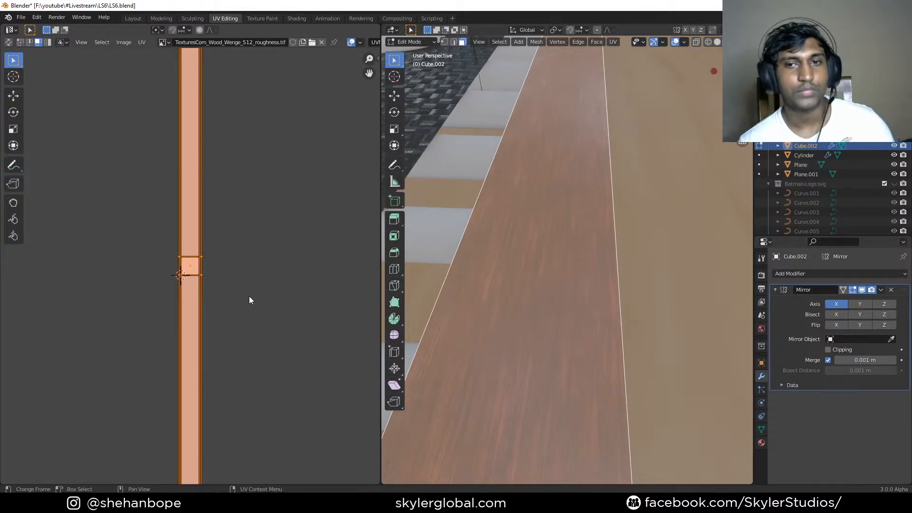
# - Leave Edit Mode, examine the rails' wood grain from several angles and return to the camera view
pyautogui.press('Tab')
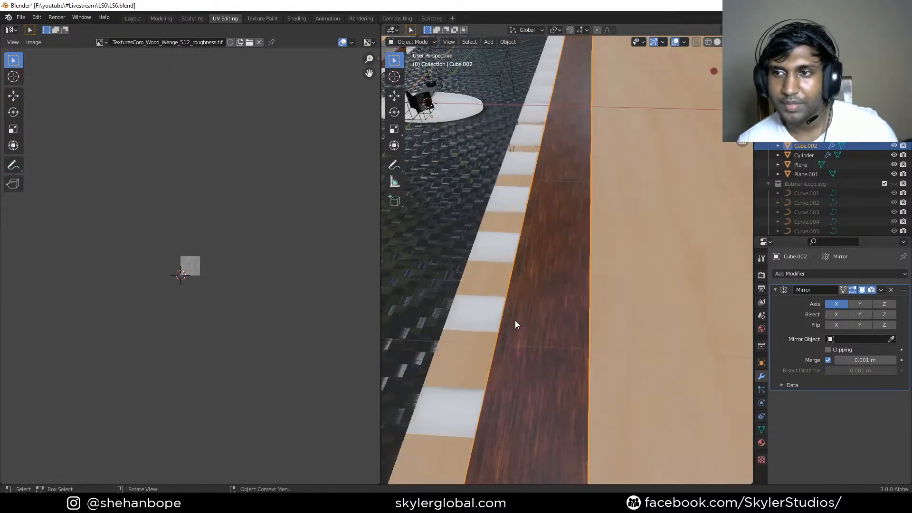
pyautogui.moveTo(559, 311); pyautogui.dragTo(584, 279, button='middle')
pyautogui.moveTo(606, 222); pyautogui.dragTo(602, 257, button='middle')
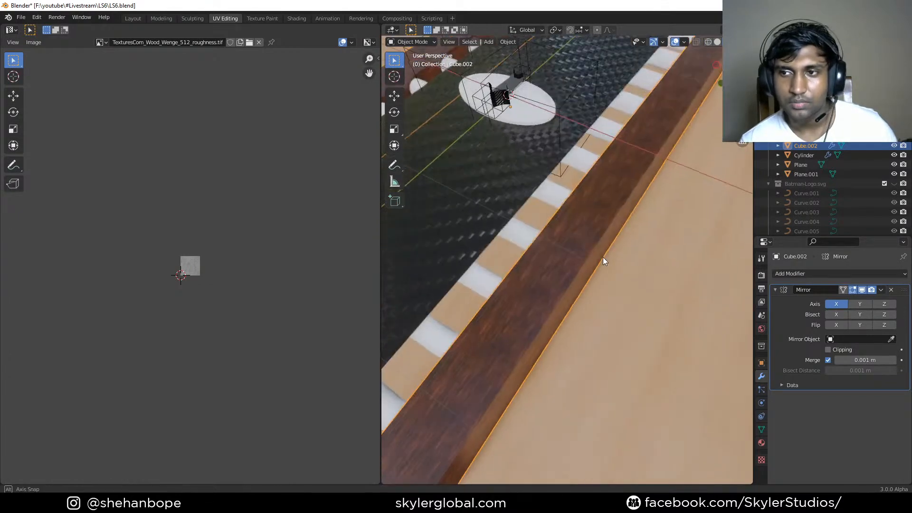
pyautogui.scroll(-4, 602, 257)
pyautogui.moveTo(549, 291)
pyautogui.mouseDown(button='middle')
pyautogui.moveTo(546, 279)
pyautogui.moveTo(556, 308)
pyautogui.mouseUp(button='middle')
pyautogui.press('KP_0')
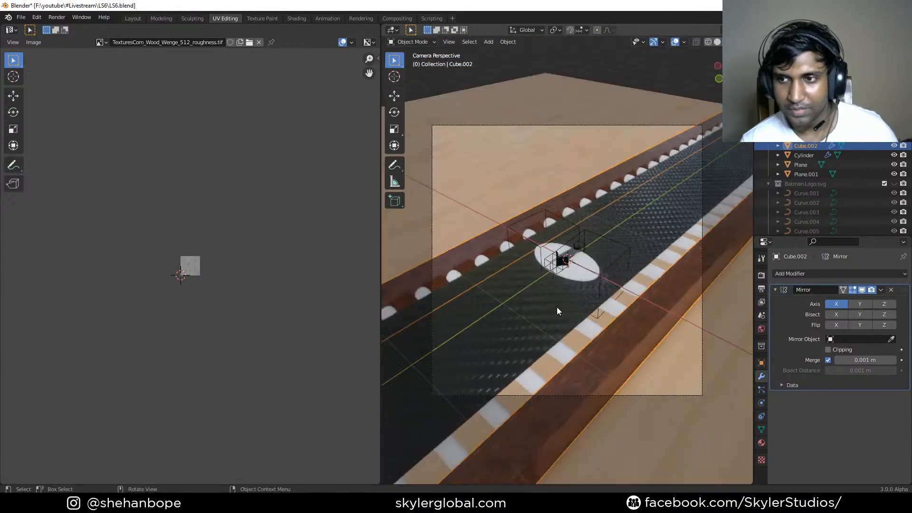
# - Give the arrayed cylinders across the walkway a new material with a light blue base color, hue 0.572 and value 0.800
pyautogui.click(590, 327)
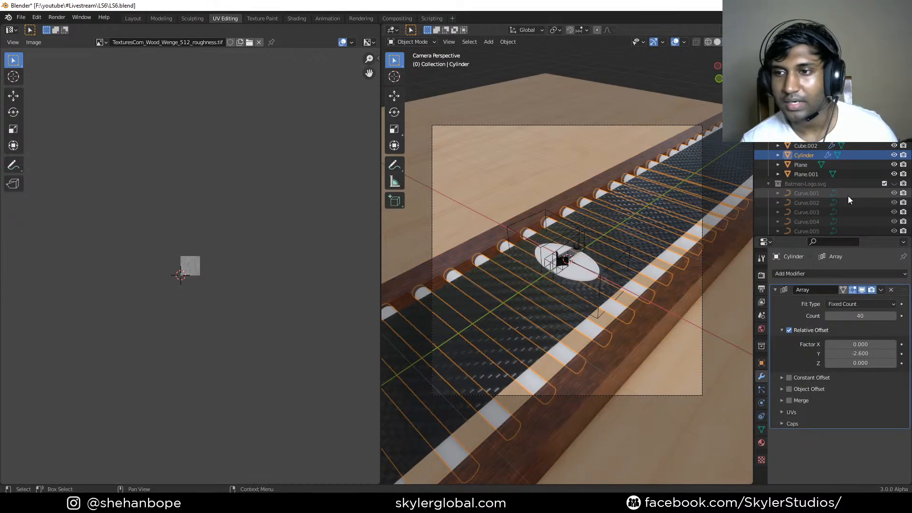
pyautogui.click(761, 444)
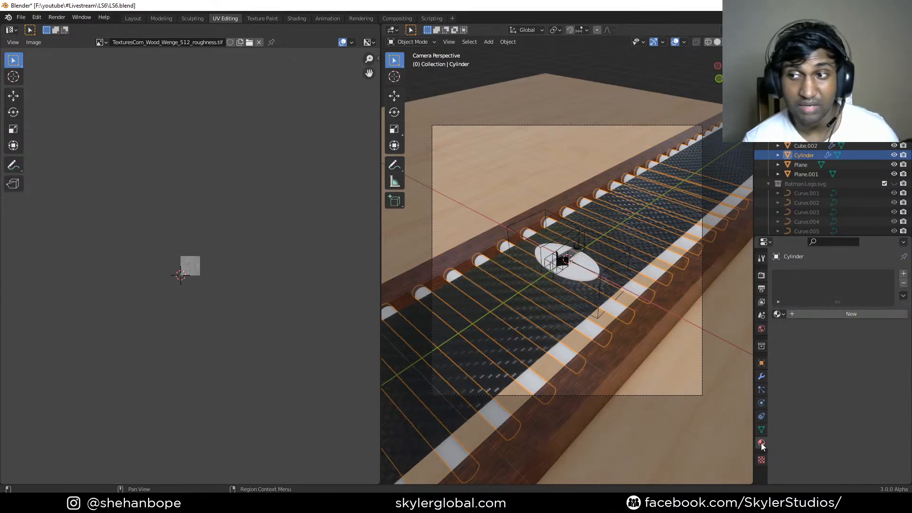
pyautogui.click(853, 315)
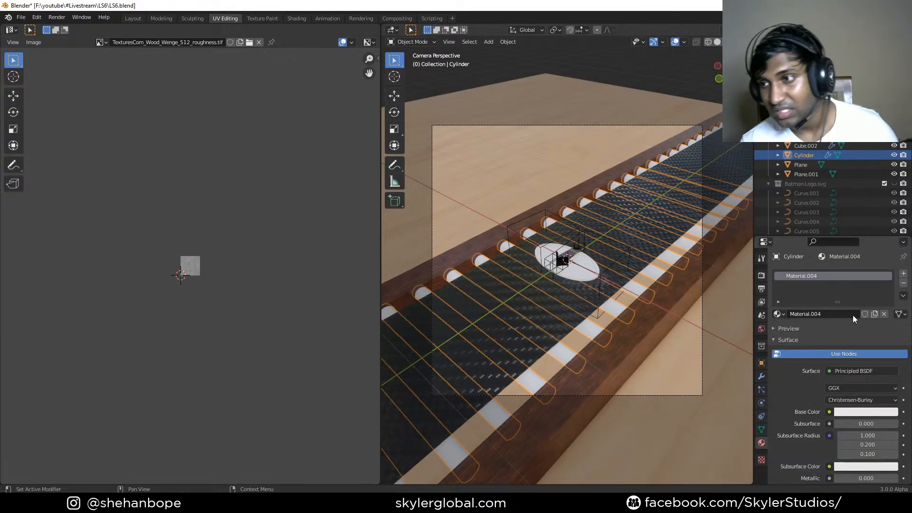
pyautogui.click(852, 411)
pyautogui.moveTo(850, 308); pyautogui.dragTo(855, 291)
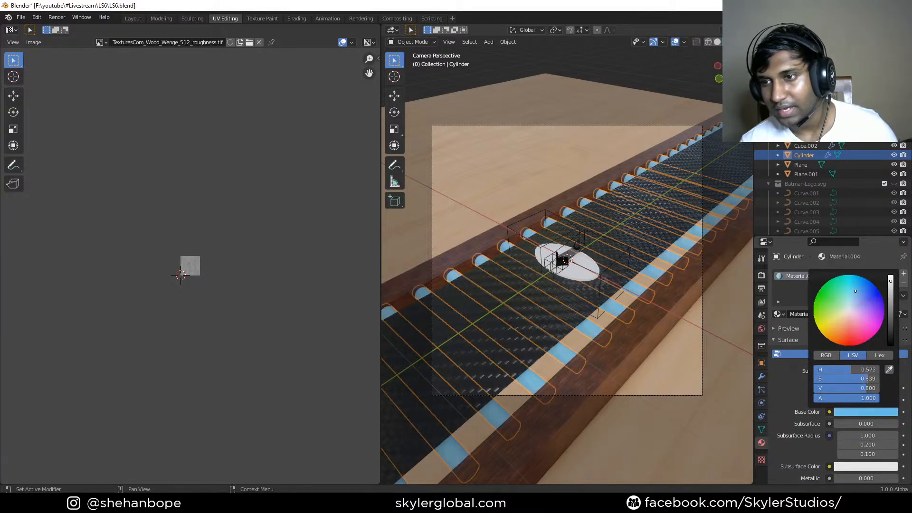
# - Check the blue cylinders from another angle, return to the camera view and save the file
pyautogui.click(619, 125)
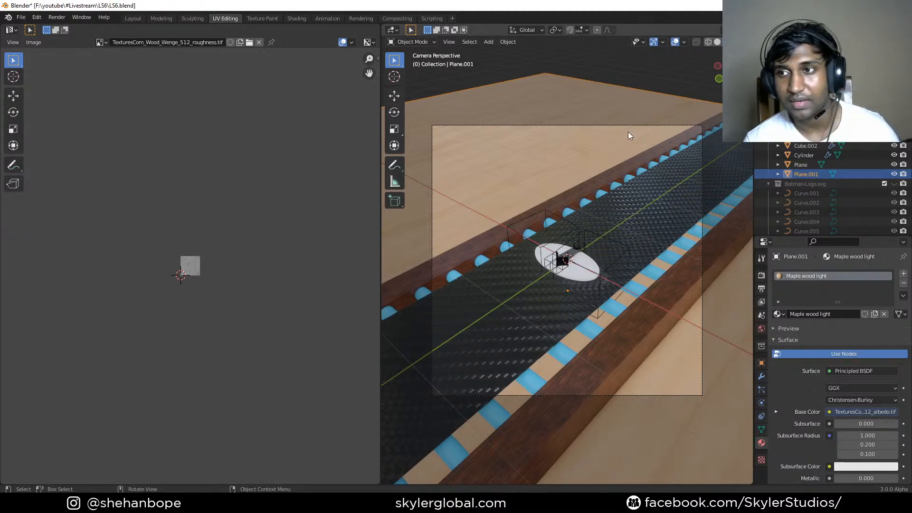
pyautogui.moveTo(629, 131); pyautogui.dragTo(673, 224, button='middle')
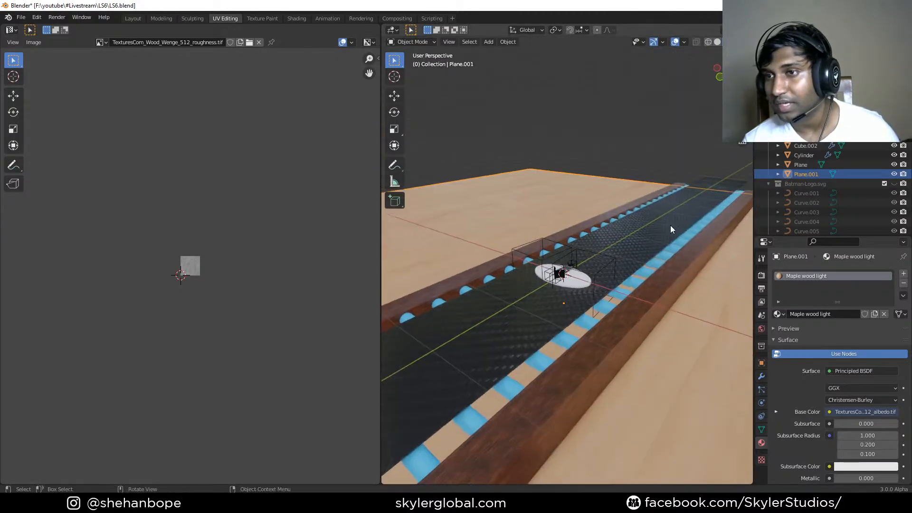
pyautogui.scroll(-5, 670, 226)
pyautogui.press('KP_0')
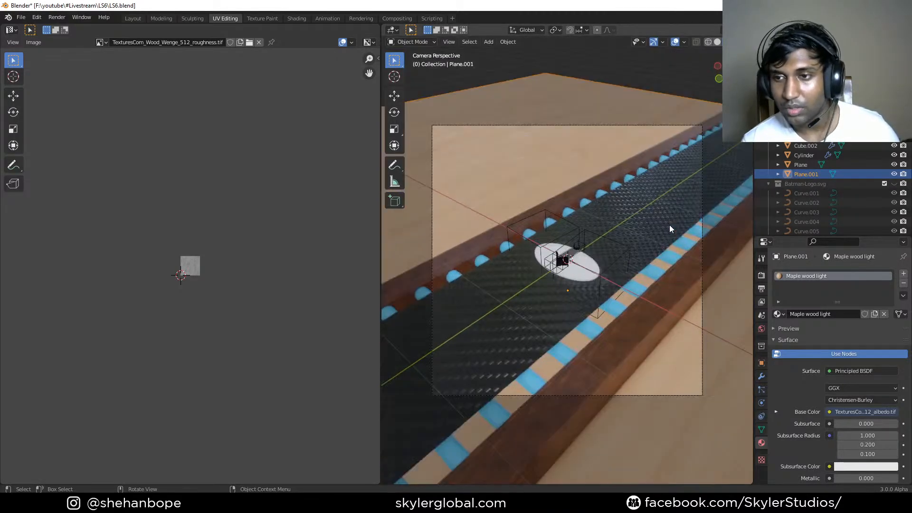
pyautogui.hotkey('ctrl', 's')
# - Give the inner circle of the central disc a new material with a yellow base color, H 0.152, S 1.000, V 0.800
pyautogui.scroll(1, 604, 267)
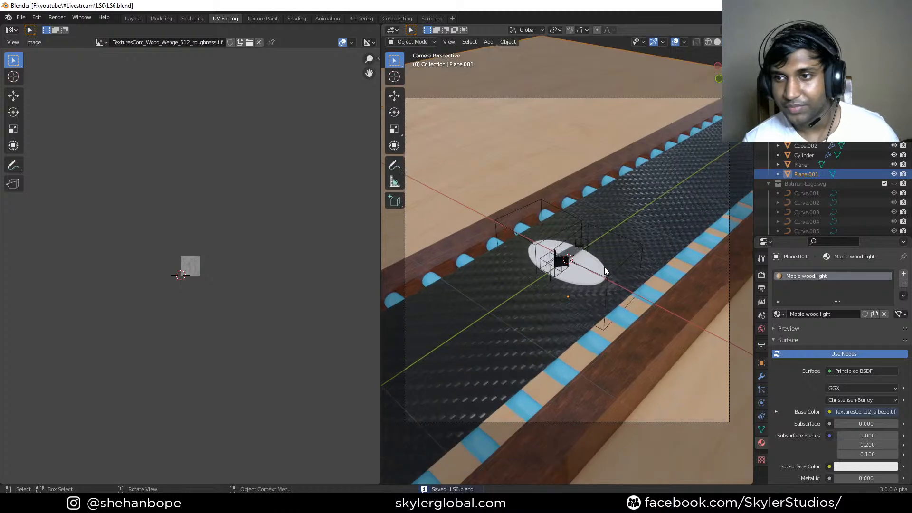
pyautogui.scroll(1, 604, 267)
pyautogui.click(594, 266)
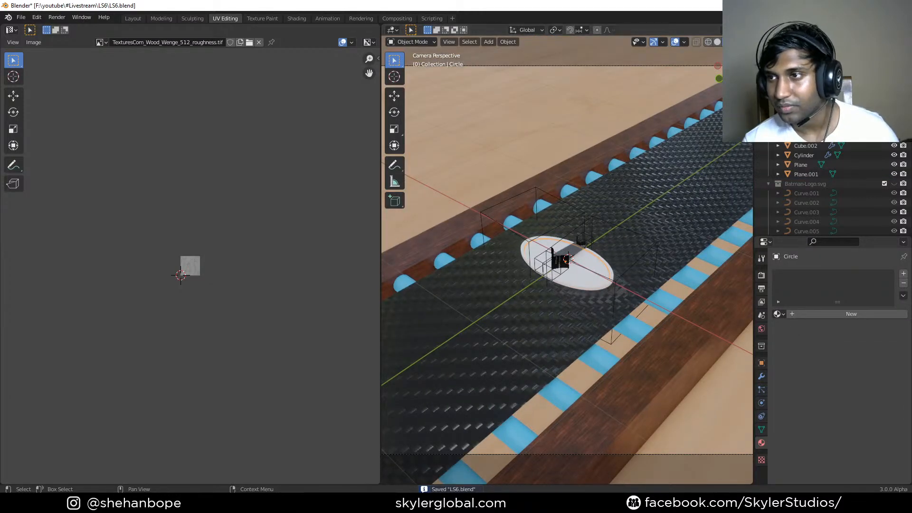
pyautogui.click(761, 430)
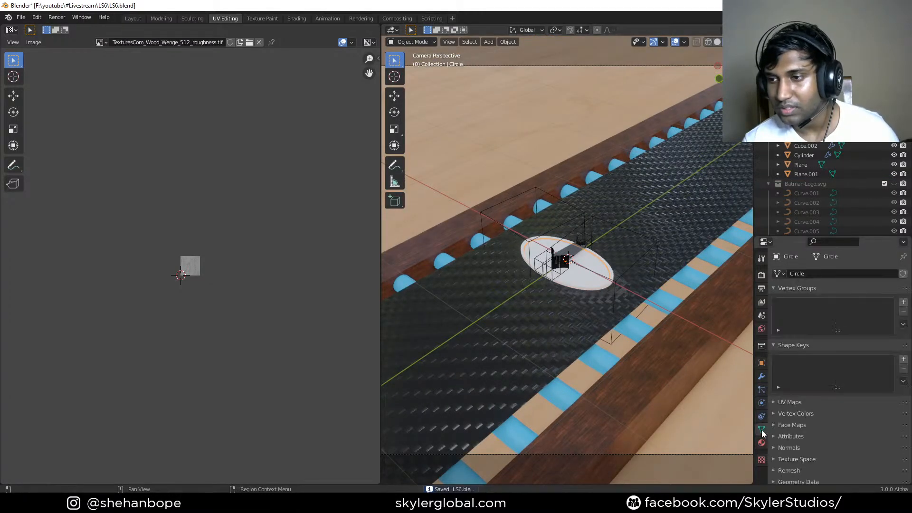
pyautogui.click(762, 378)
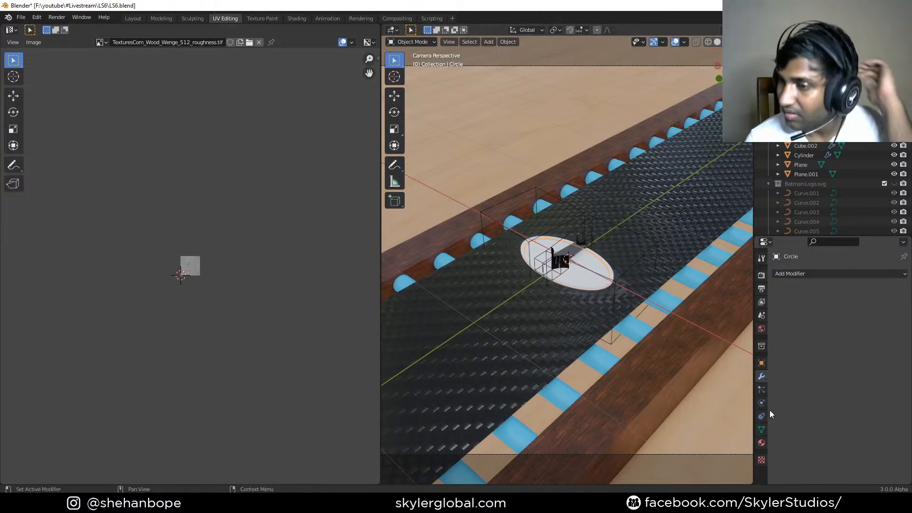
pyautogui.click(761, 442)
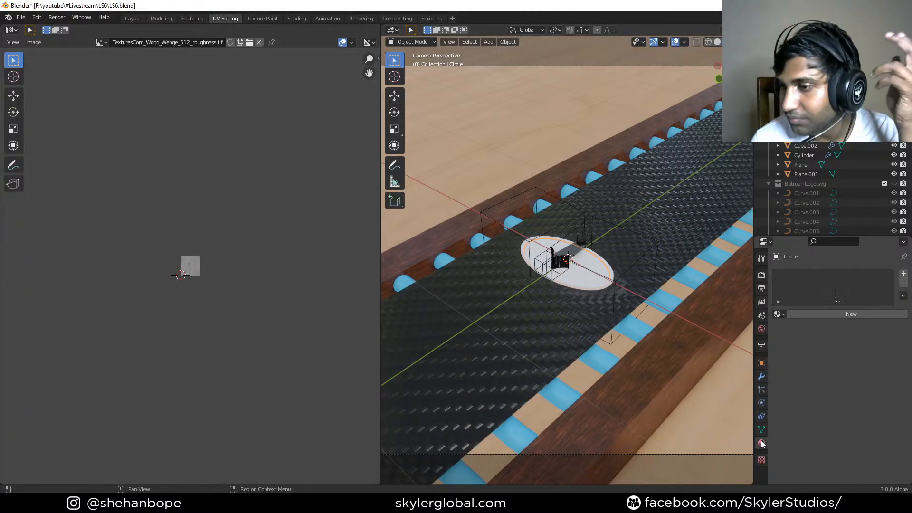
pyautogui.click(832, 319)
pyautogui.click(865, 411)
pyautogui.click(824, 321)
pyautogui.moveTo(818, 329); pyautogui.dragTo(820, 332)
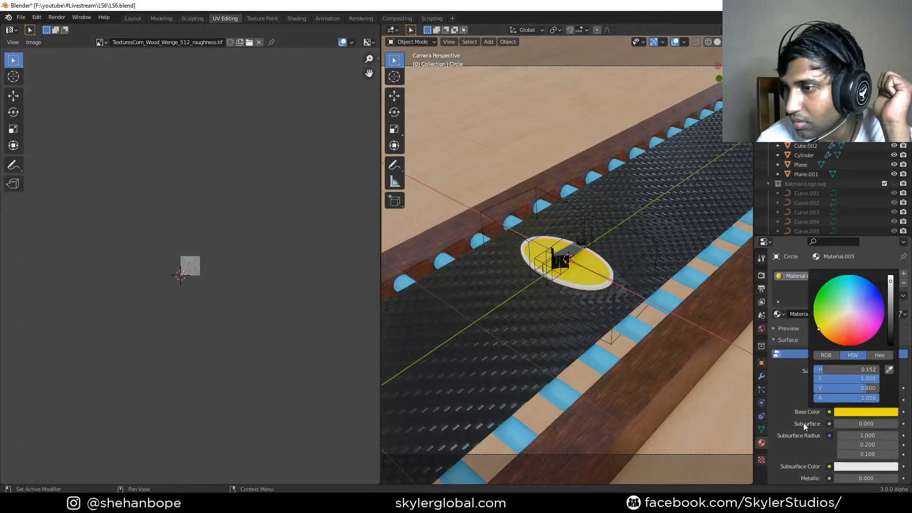
# - Set the circle material's roughness to 0 and shift its base color to orange-yellow, hex E79600
pyautogui.scroll(-4, 808, 395)
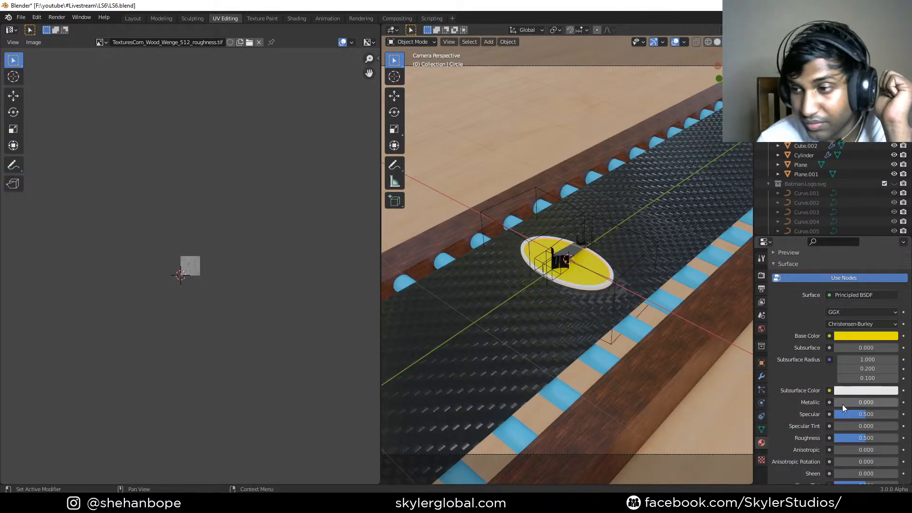
pyautogui.moveTo(856, 438); pyautogui.dragTo(850, 438)
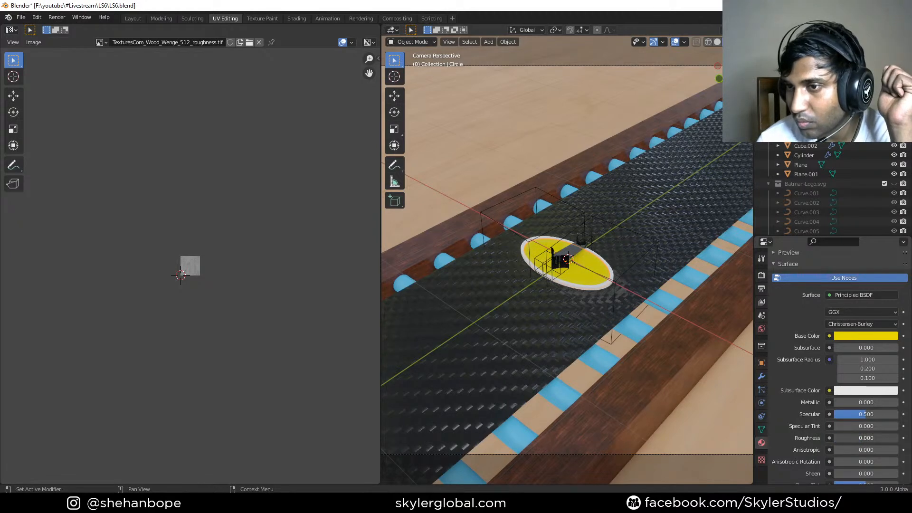
pyautogui.click(856, 336)
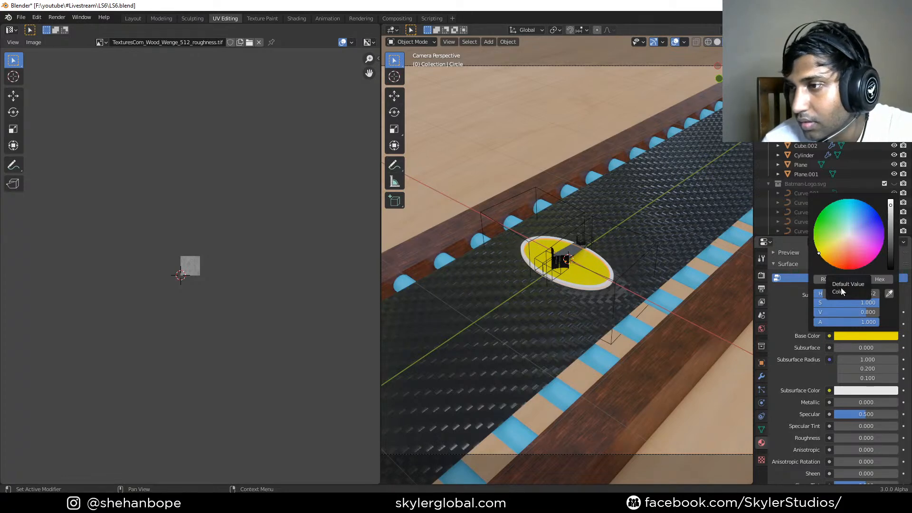
pyautogui.click(878, 281)
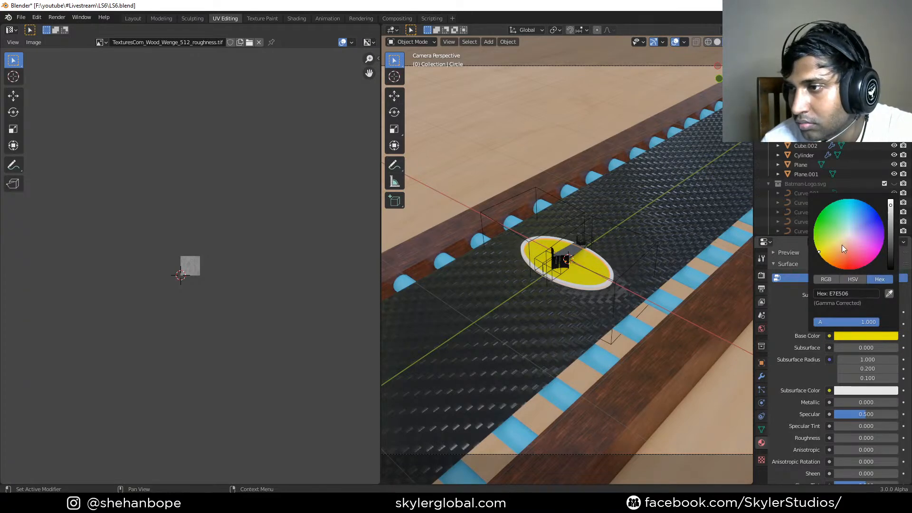
pyautogui.moveTo(817, 251); pyautogui.dragTo(824, 260)
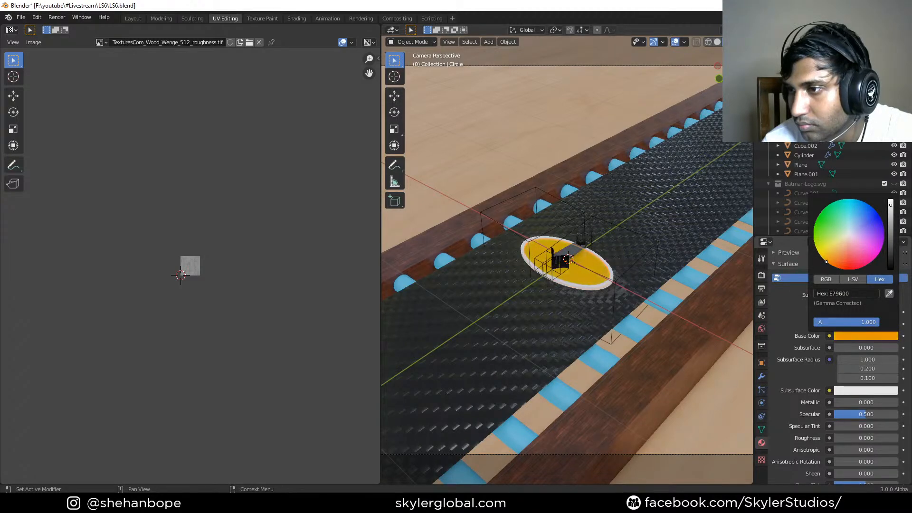
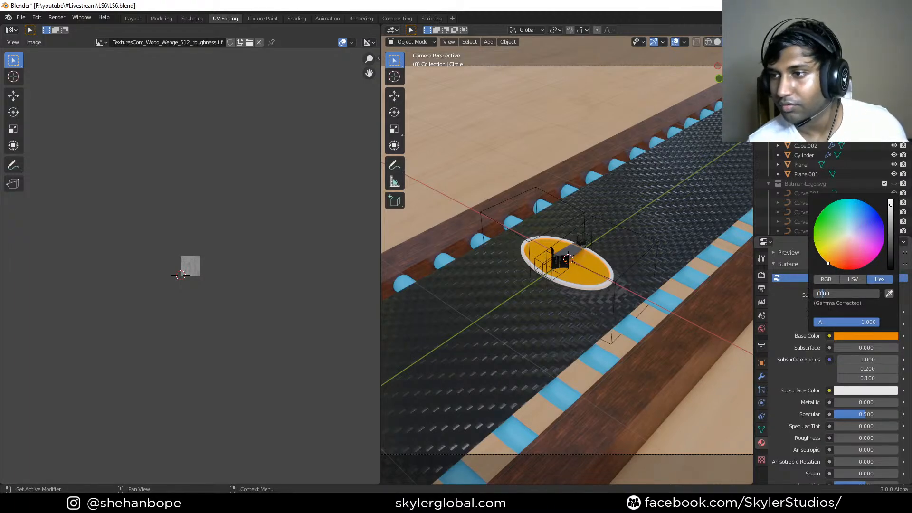
# - Set the base color of the disc's inner circle to bright yellow by hex value and check it with the circle deselected
pyautogui.press('Return')
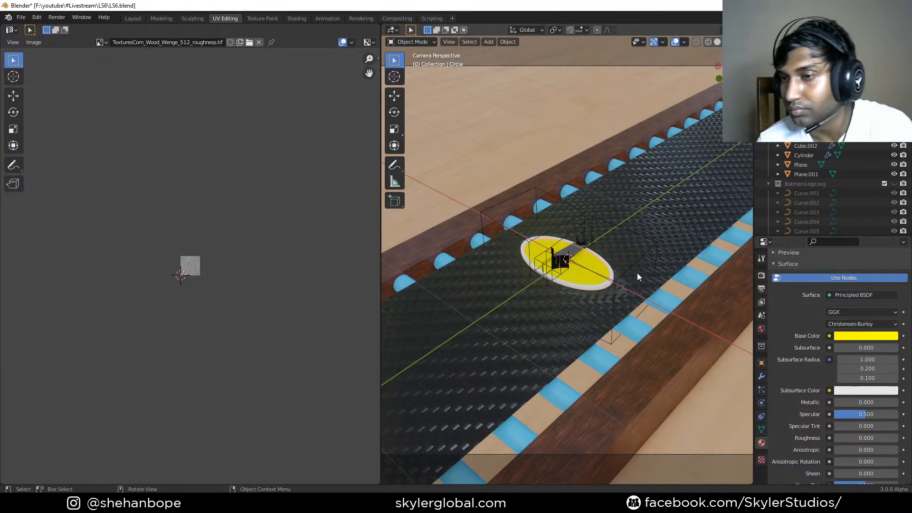
pyautogui.click(563, 138)
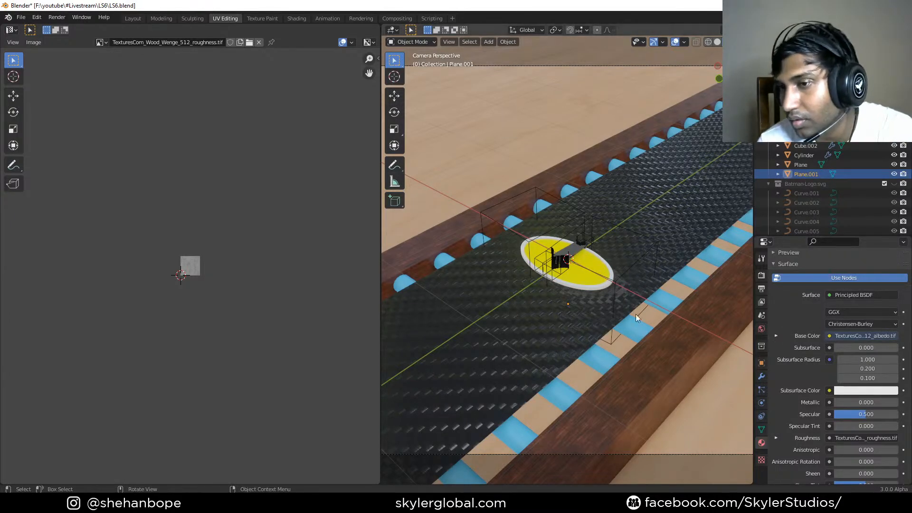
pyautogui.click(596, 282)
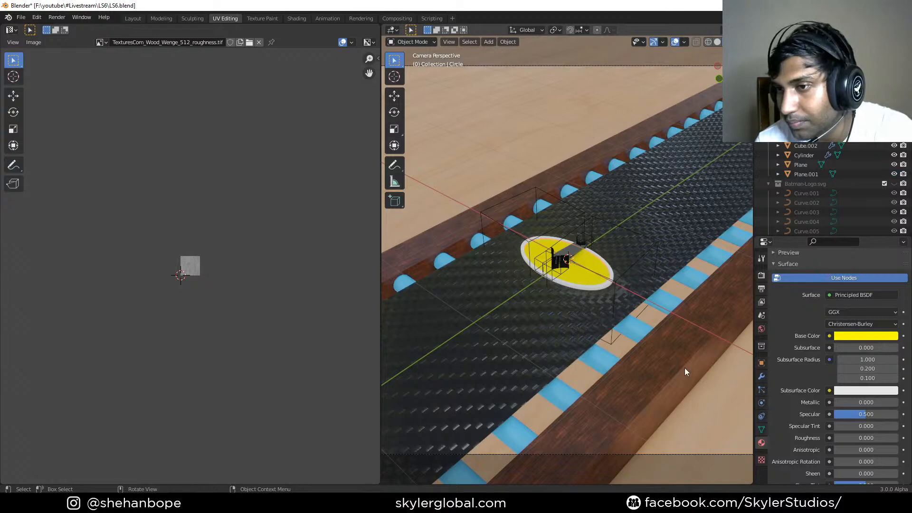
# - Give the outer rim of the central disc a new material with a black base color
pyautogui.click(592, 291)
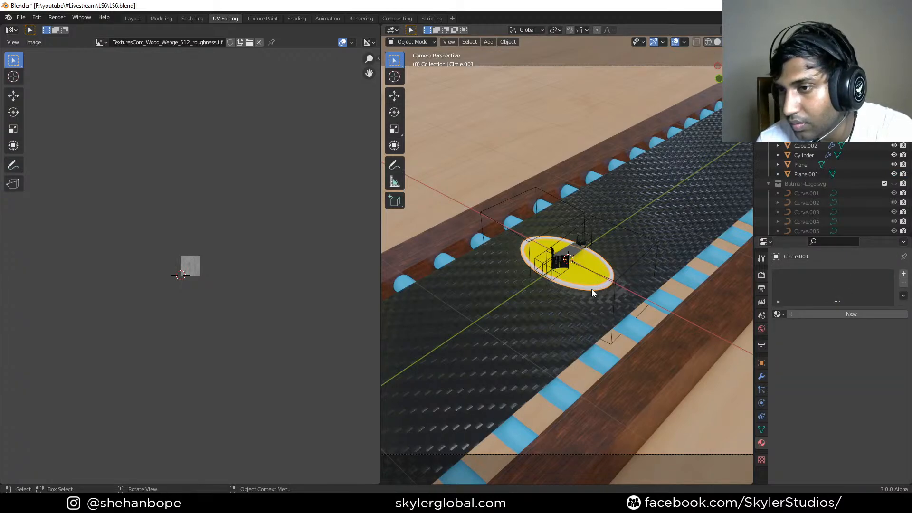
pyautogui.click(778, 314)
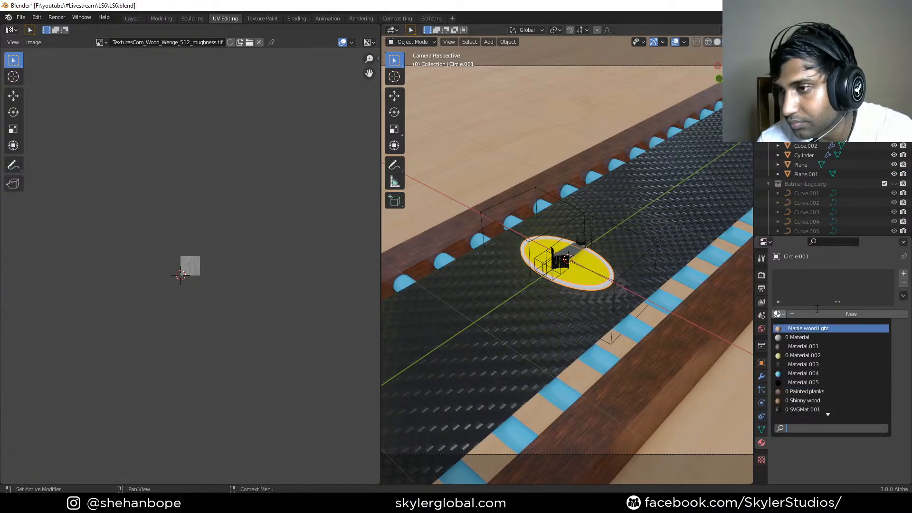
pyautogui.click(834, 312)
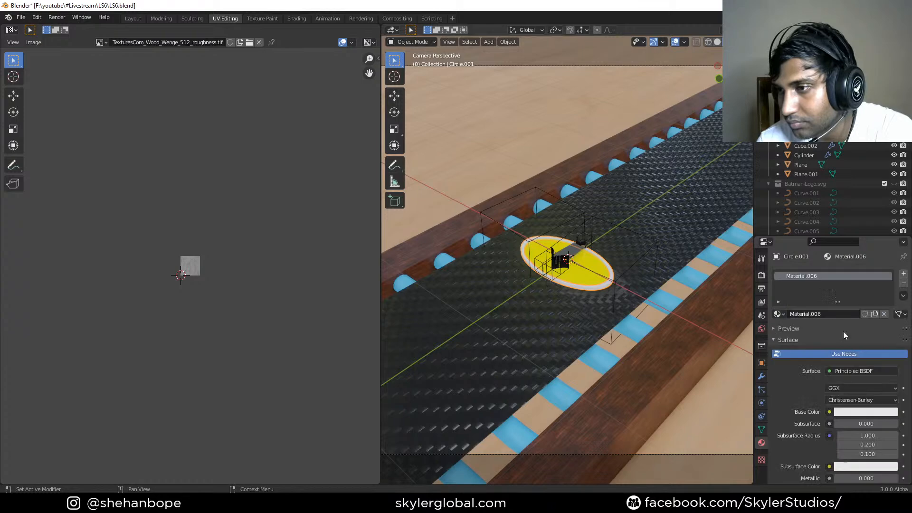
pyautogui.click(880, 411)
pyautogui.moveTo(889, 306); pyautogui.dragTo(889, 346)
# - Check the base color of the dark grey logo piece on the disc, then deselect everything and save the file
pyautogui.scroll(5, 508, 313)
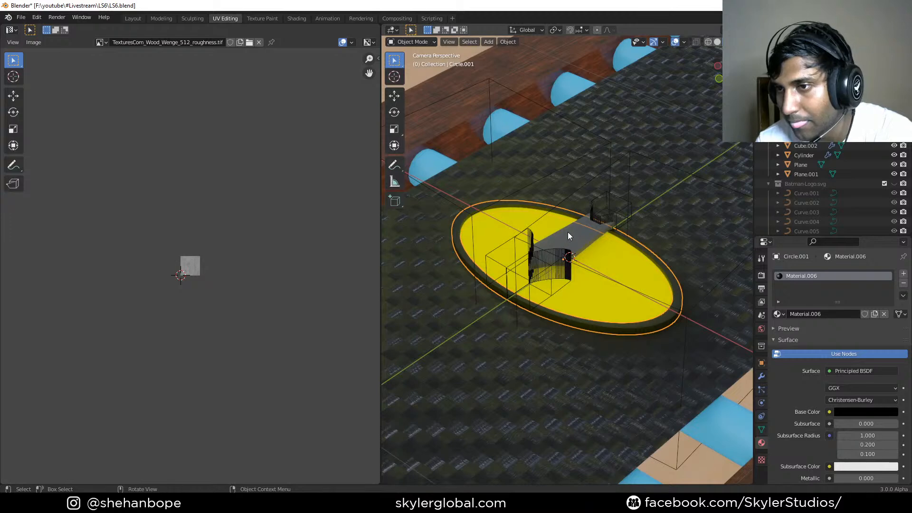
pyautogui.click(568, 232)
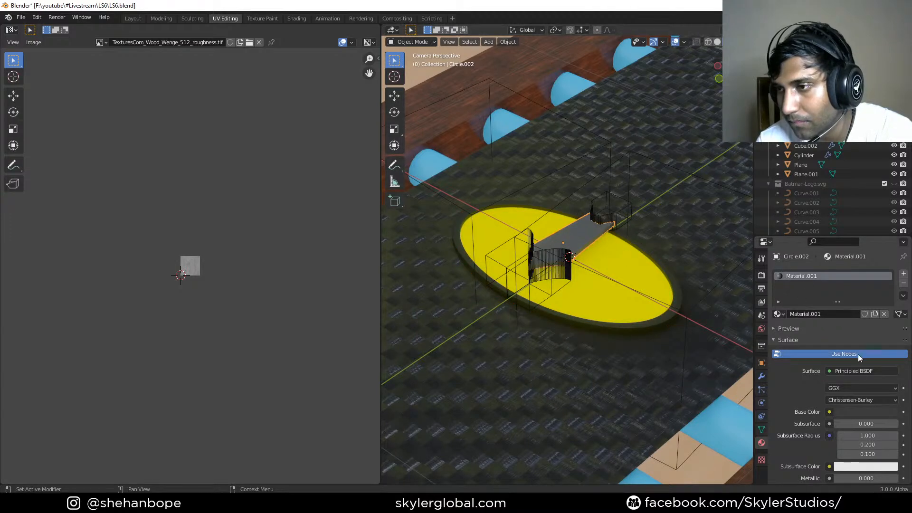
pyautogui.click(861, 411)
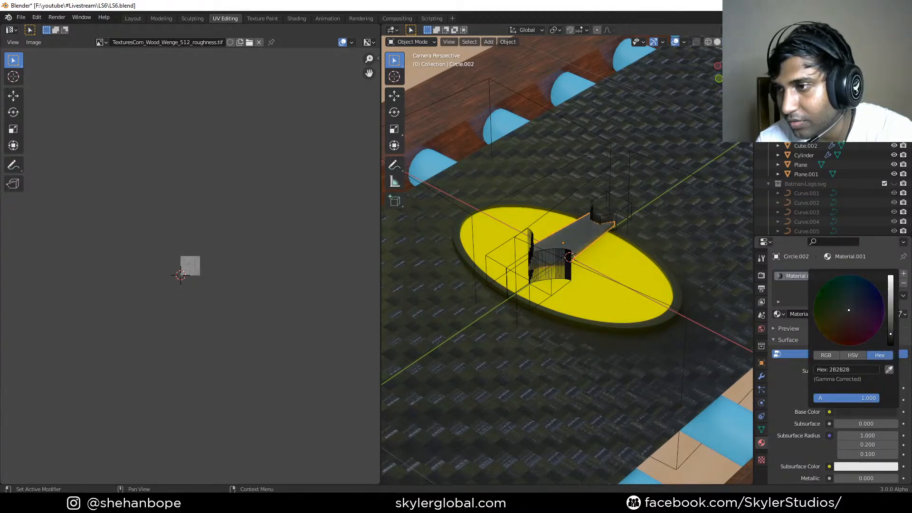
pyautogui.scroll(-3, 500, 239)
pyautogui.click(501, 208)
pyautogui.scroll(-5, 583, 218)
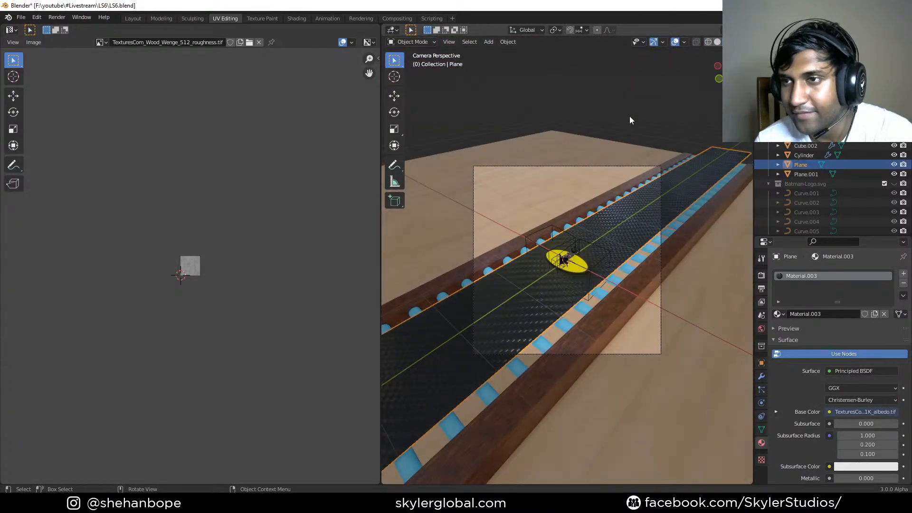
pyautogui.click(630, 120)
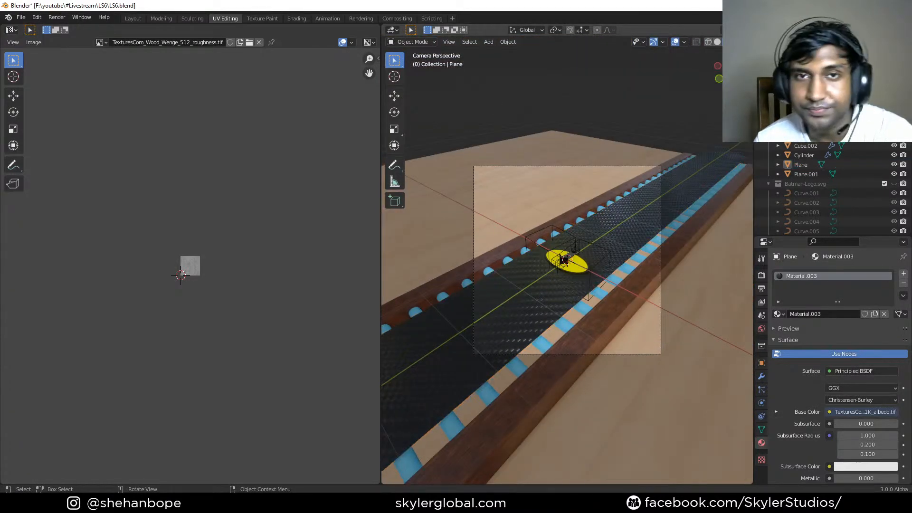
pyautogui.click(22, 18)
pyautogui.click(64, 84)
# - Add a Bevel modifier to the mirrored wooden side rails
pyautogui.moveTo(514, 228); pyautogui.dragTo(531, 273, button='middle')
pyautogui.moveTo(519, 342); pyautogui.dragTo(694, 340, button='middle')
pyautogui.click(694, 340)
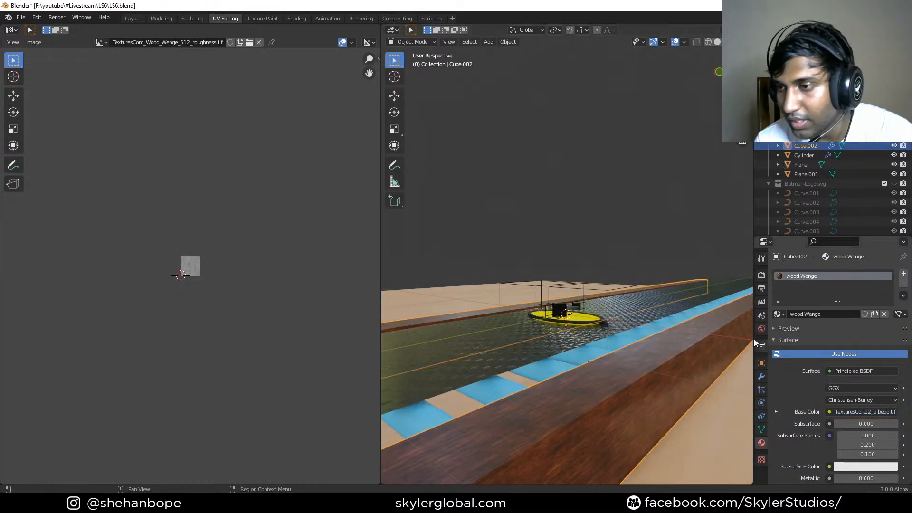
pyautogui.click(761, 376)
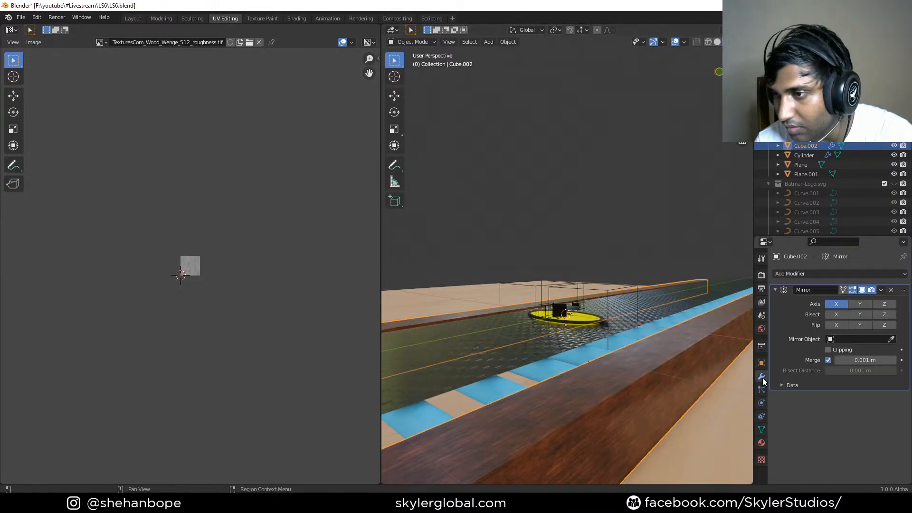
pyautogui.click(803, 271)
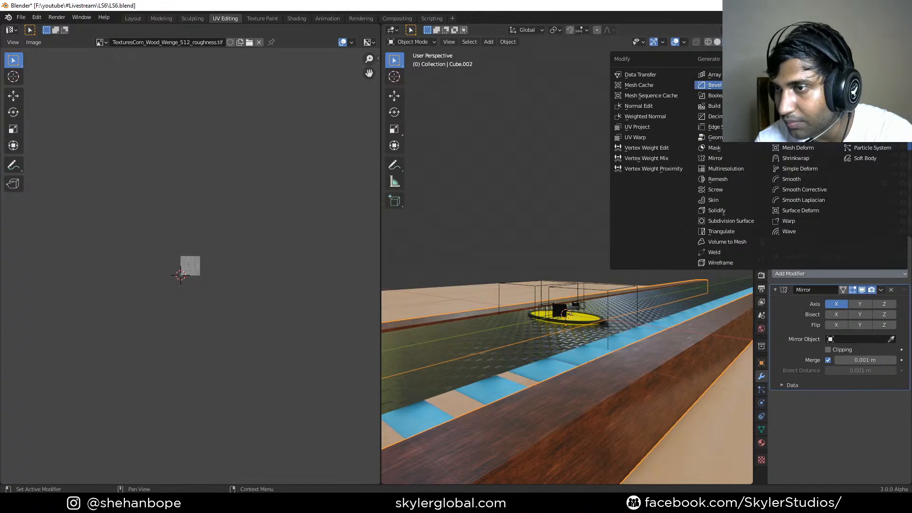
pyautogui.click(714, 85)
# - Reduce the side rails' bevel amount to 0.01 m
pyautogui.moveTo(642, 357); pyautogui.dragTo(874, 413, button='middle')
pyautogui.scroll(-2, 873, 412)
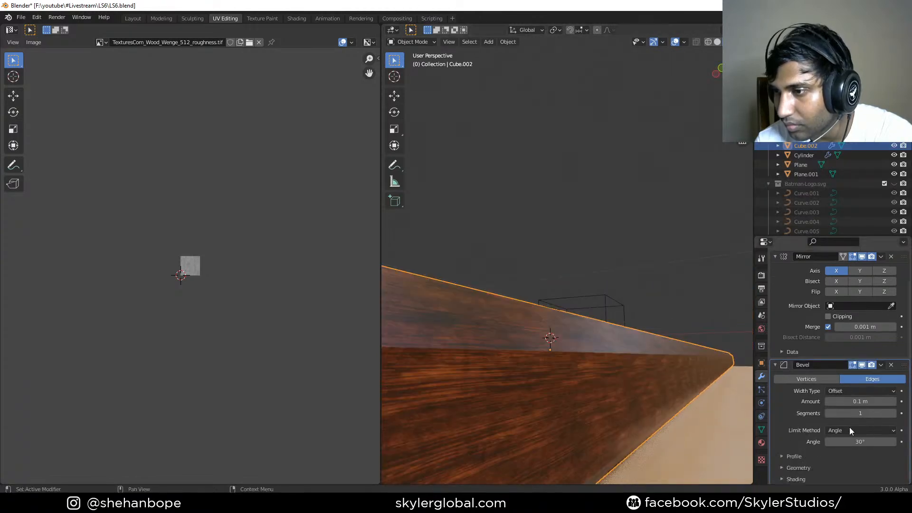
pyautogui.click(827, 402)
pyautogui.click(827, 402)
pyautogui.click(827, 402)
pyautogui.click(827, 402)
pyautogui.click(827, 401)
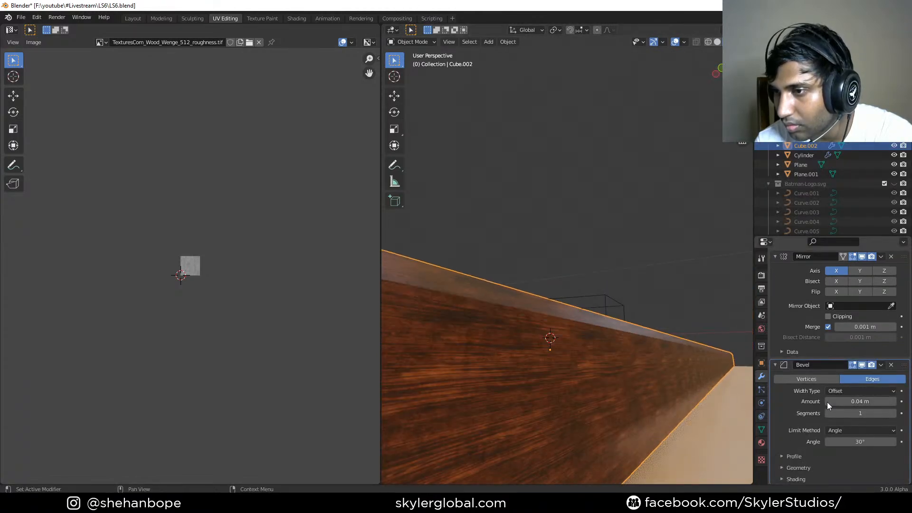
pyautogui.click(827, 402)
pyautogui.click(827, 401)
pyautogui.click(827, 402)
pyautogui.click(827, 402)
# - Set the side rails' bevel to 3 segments and return to the camera view
pyautogui.moveTo(571, 252); pyautogui.dragTo(631, 253, button='middle')
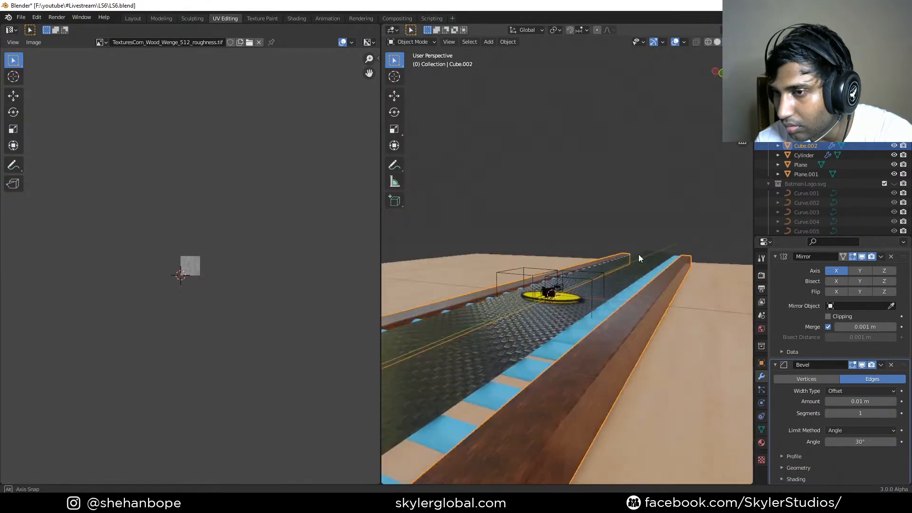
pyautogui.click(893, 413)
pyautogui.click(894, 413)
pyautogui.moveTo(725, 320); pyautogui.dragTo(647, 298, button='middle')
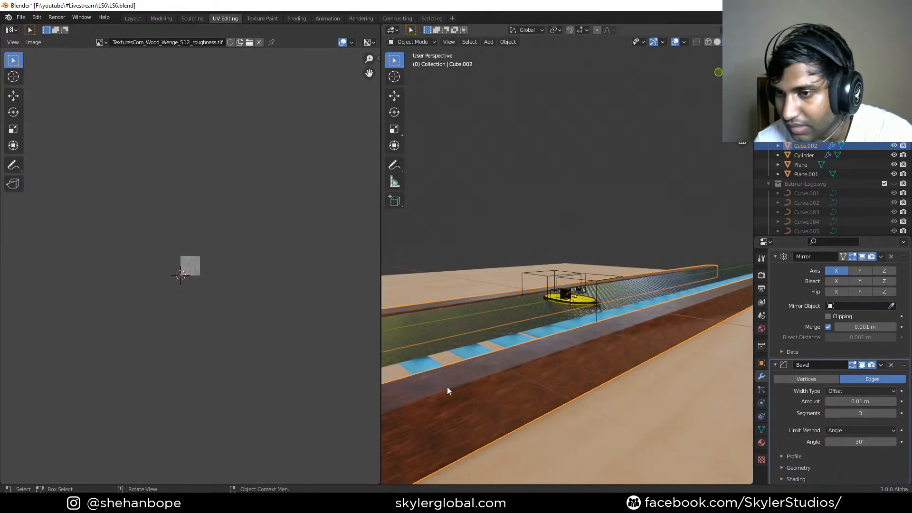
pyautogui.press('KP_0')
pyautogui.scroll(2, 532, 364)
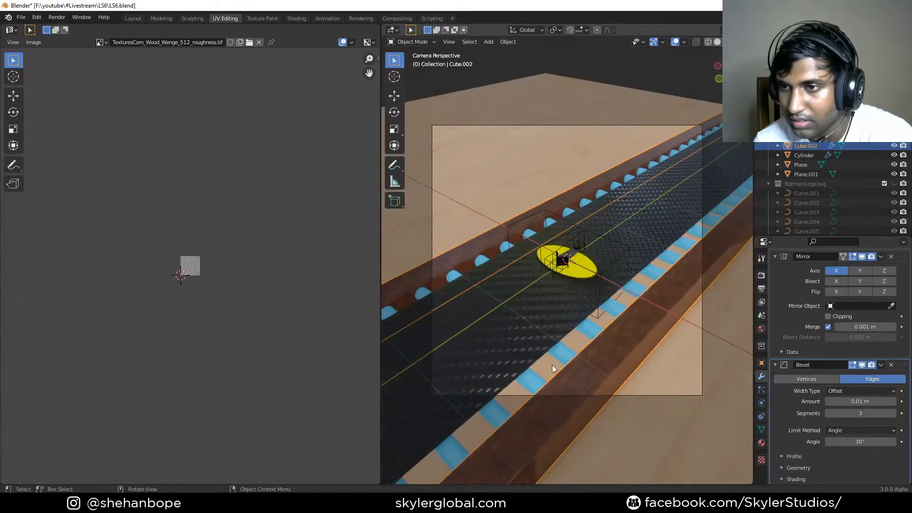
# - Switch to the Shading workspace and apply the Shinny wood asset material to the side rails
pyautogui.click(296, 18)
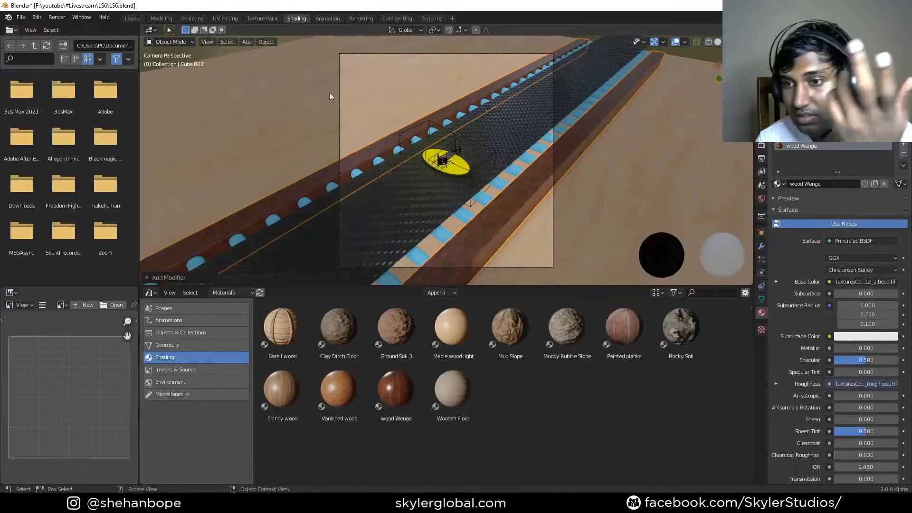
pyautogui.moveTo(278, 391); pyautogui.dragTo(509, 221)
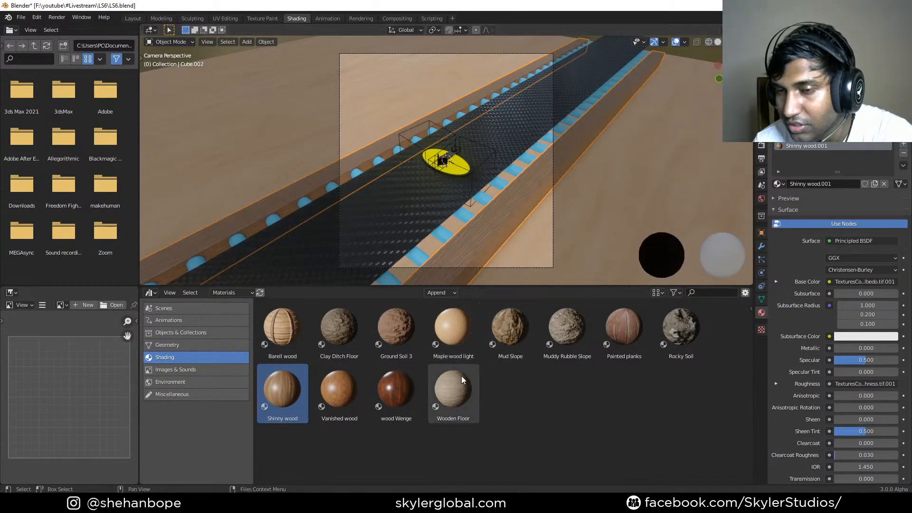
# - Lower the arrayed blue cylinders slightly along the global Z axis and save the file
pyautogui.click(447, 234)
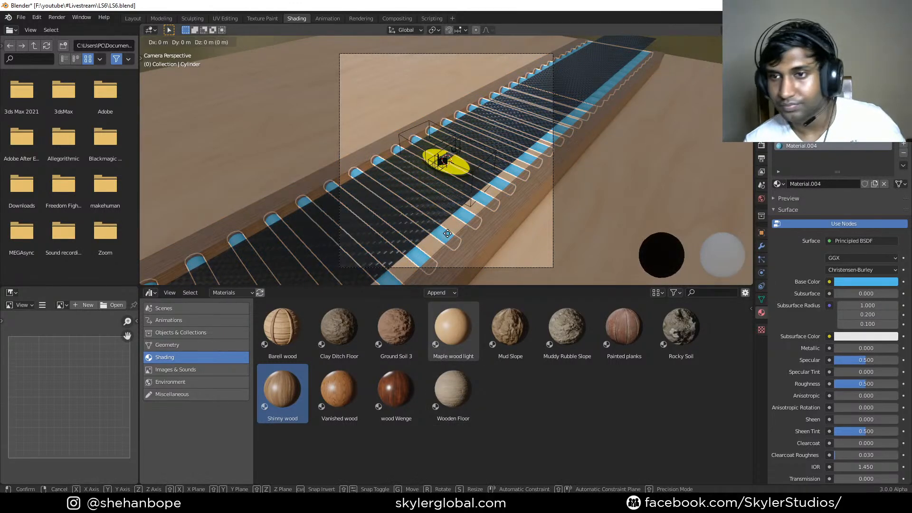
pyautogui.press('g')
pyautogui.press('z')
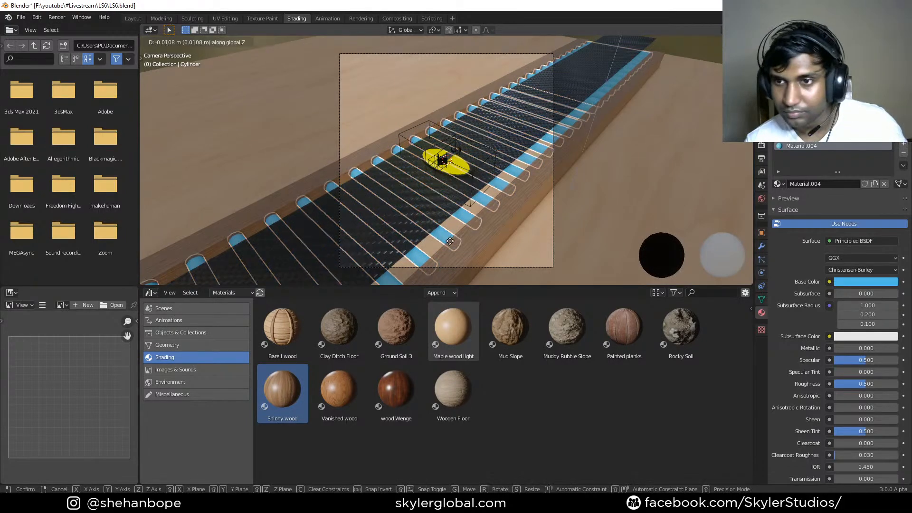
pyautogui.click(454, 259)
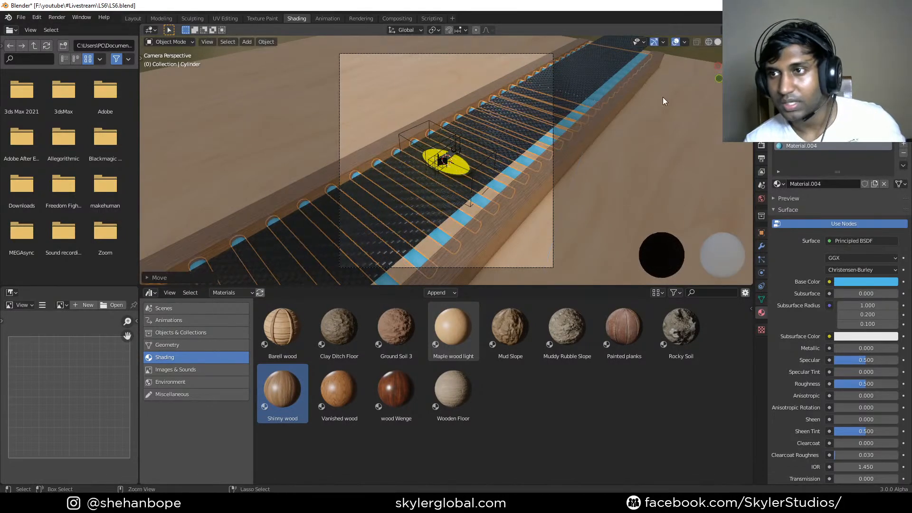
pyautogui.hotkey('ctrl', 's')
# - Try the Painted planks, Vanished wood, wood Wenge and Shinny wood asset materials on the side rails
pyautogui.click(648, 158)
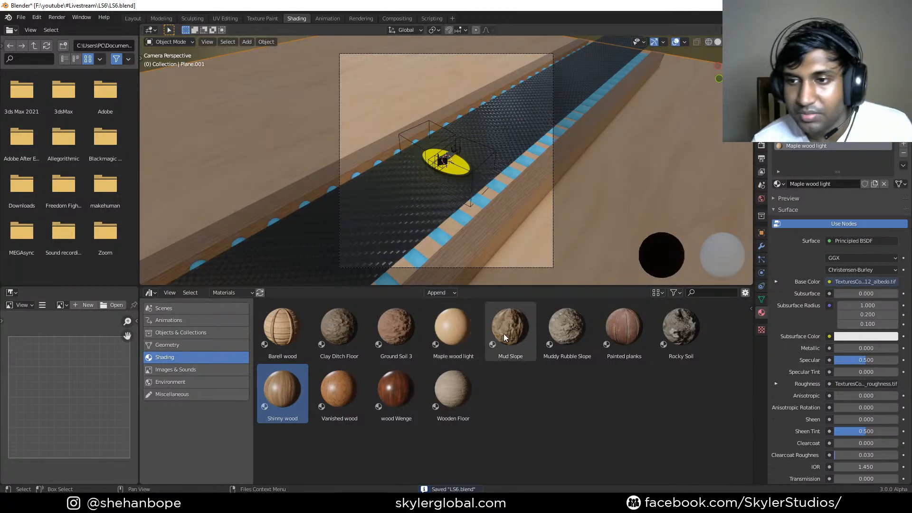
pyautogui.moveTo(619, 332)
pyautogui.mouseDown()
pyautogui.moveTo(540, 260)
pyautogui.moveTo(512, 220)
pyautogui.mouseUp()
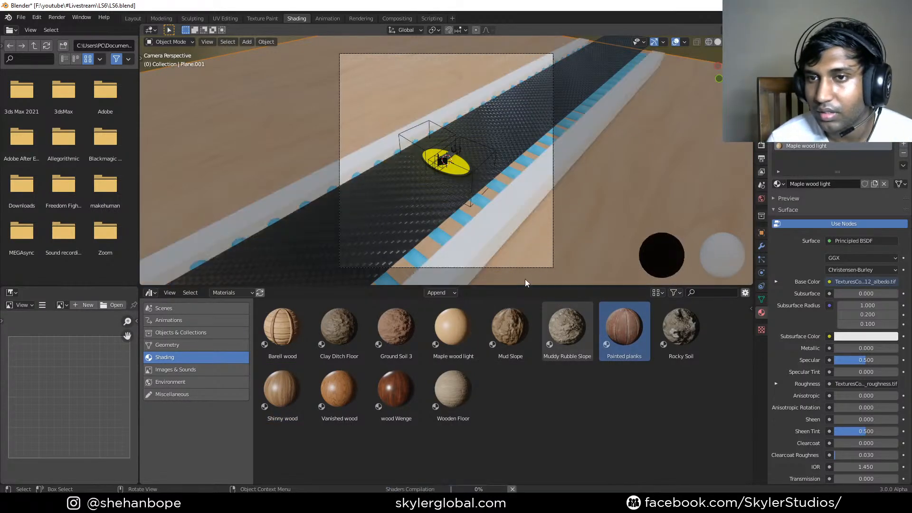
pyautogui.scroll(2, 507, 226)
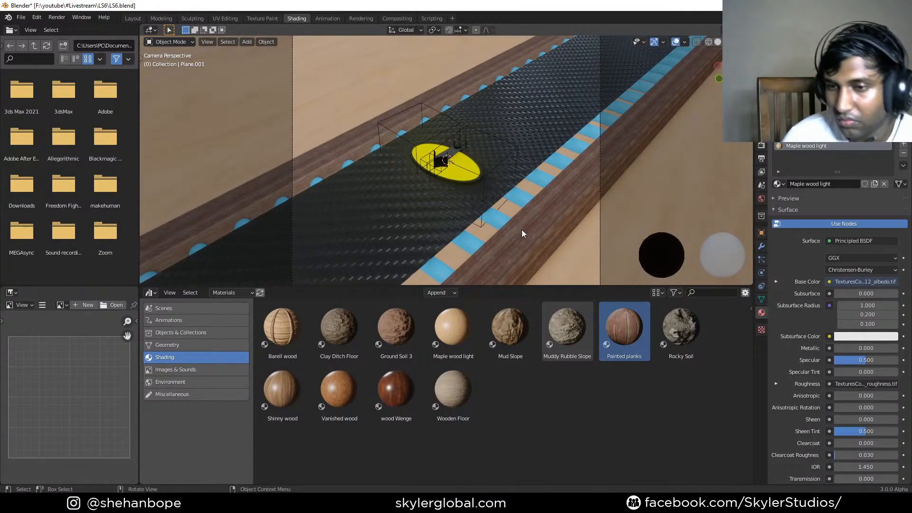
pyautogui.moveTo(346, 391); pyautogui.dragTo(537, 249)
pyautogui.moveTo(385, 390); pyautogui.dragTo(534, 241)
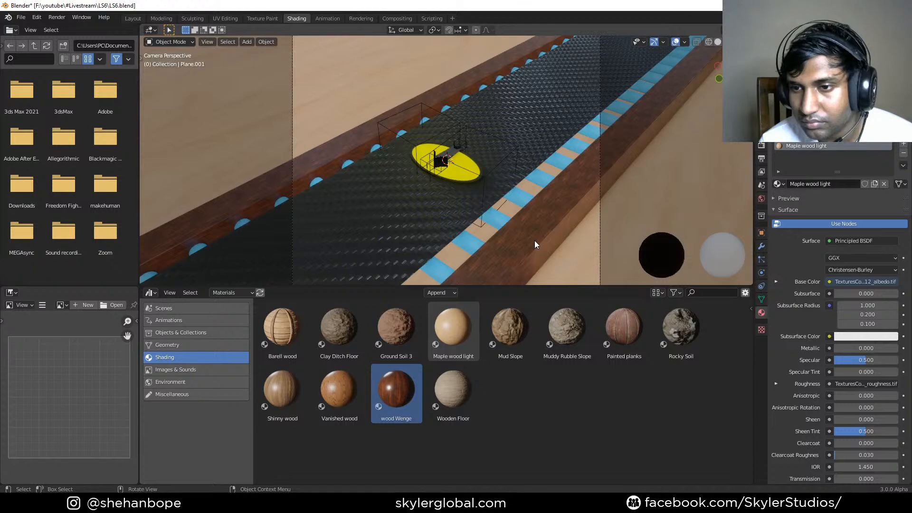
pyautogui.moveTo(282, 389); pyautogui.dragTo(548, 234)
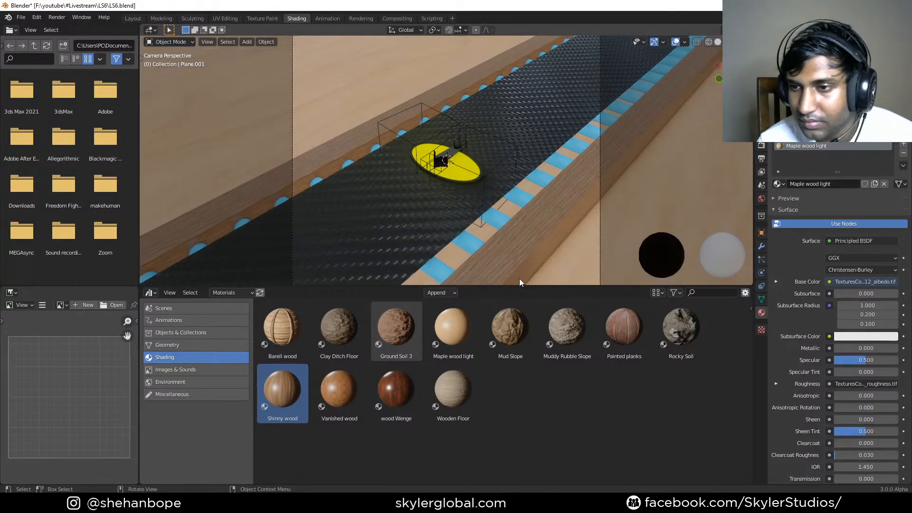
pyautogui.moveTo(623, 323)
pyautogui.mouseDown()
pyautogui.moveTo(555, 240)
pyautogui.moveTo(527, 239)
pyautogui.moveTo(531, 252)
pyautogui.mouseUp()
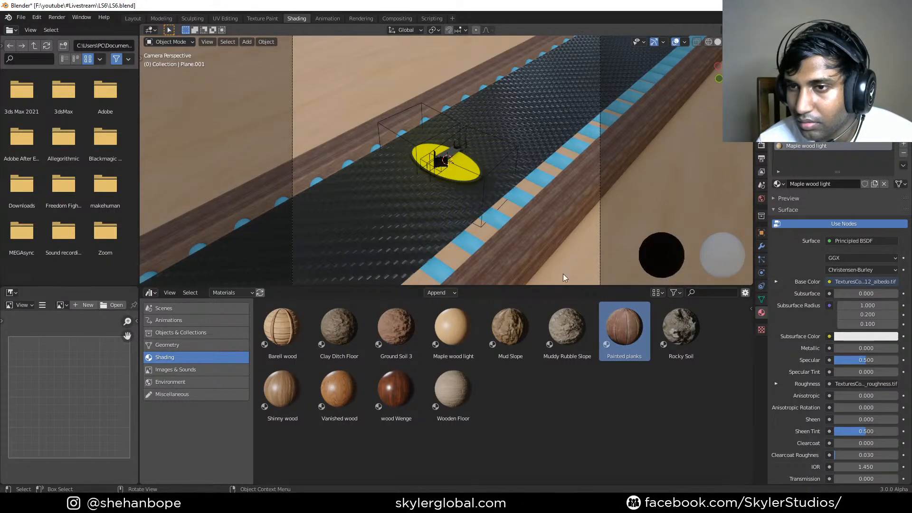
# - Apply the Vanished wood asset material to the side rails and inspect its grain close up in the top view
pyautogui.moveTo(339, 392); pyautogui.dragTo(526, 250)
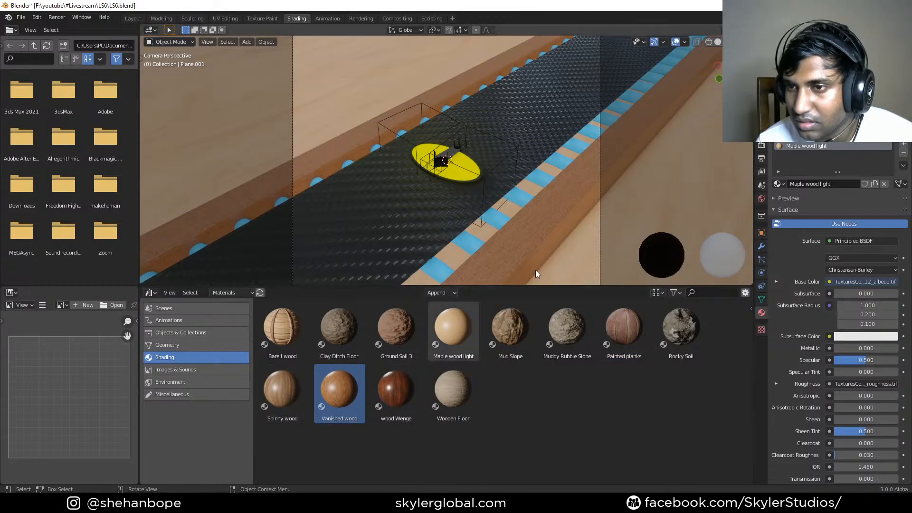
pyautogui.press('KP_7')
pyautogui.scroll(8, 560, 238)
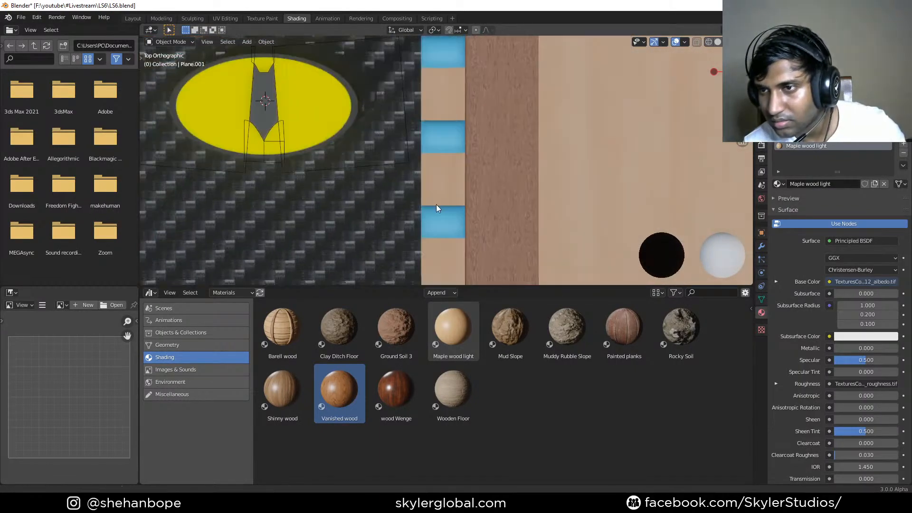
pyautogui.scroll(6, 475, 220)
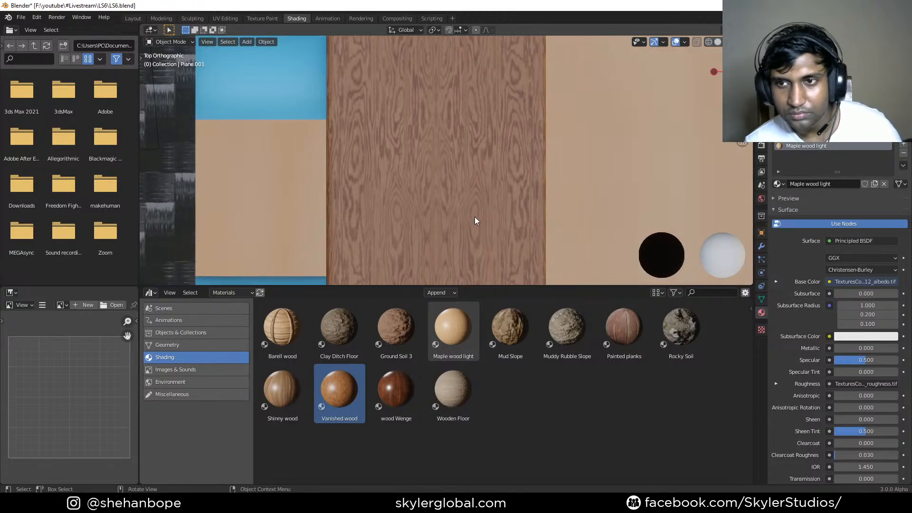
pyautogui.scroll(-4, 475, 221)
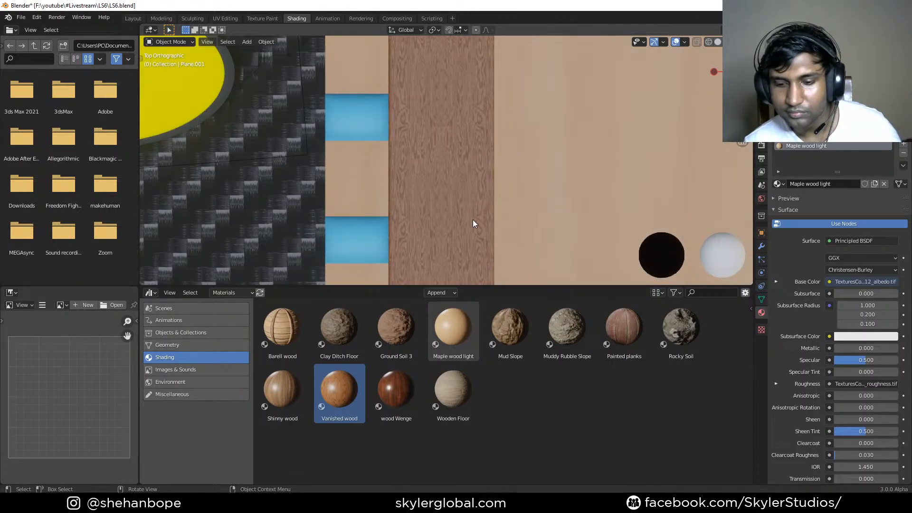
# - Switch to the UV Editing workspace and open the side rails' mesh and UV layout for editing
pyautogui.scroll(-1, 473, 222)
pyautogui.press('KP_0')
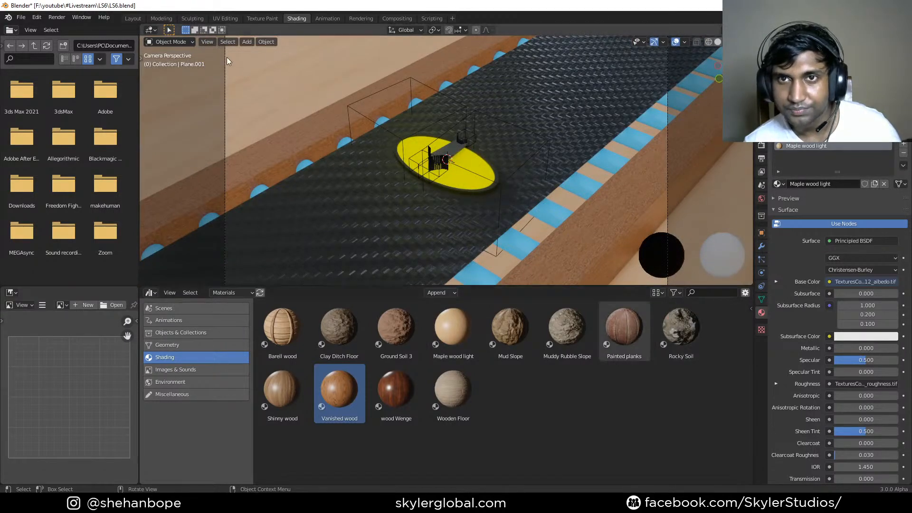
pyautogui.click(225, 18)
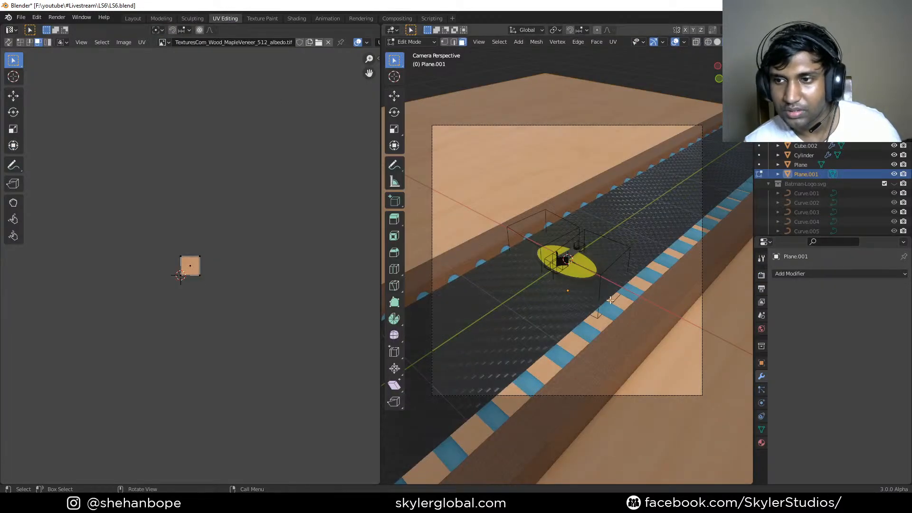
pyautogui.scroll(3, 591, 305)
pyautogui.keyDown('shift'); pyautogui.moveTo(619, 406); pyautogui.dragTo(604, 311, button='middle'); pyautogui.keyUp('shift')
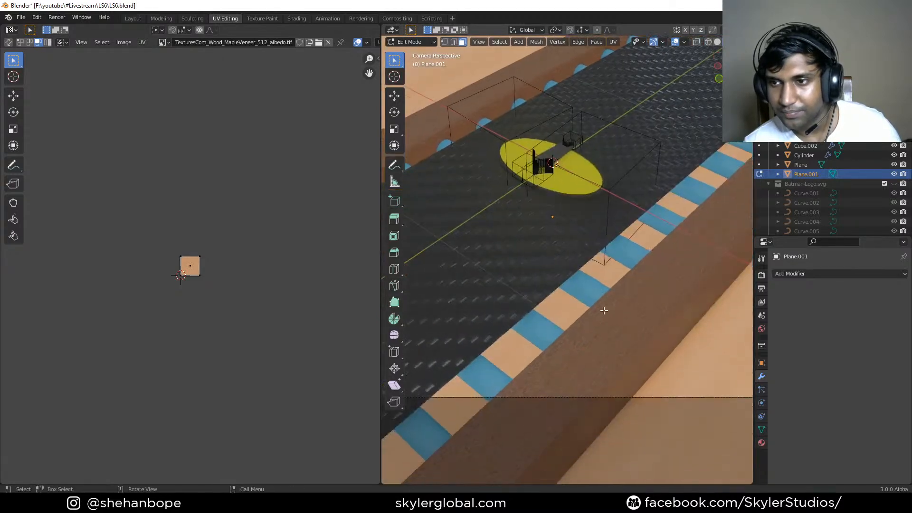
pyautogui.scroll(1, 603, 310)
pyautogui.scroll(5, 232, 306)
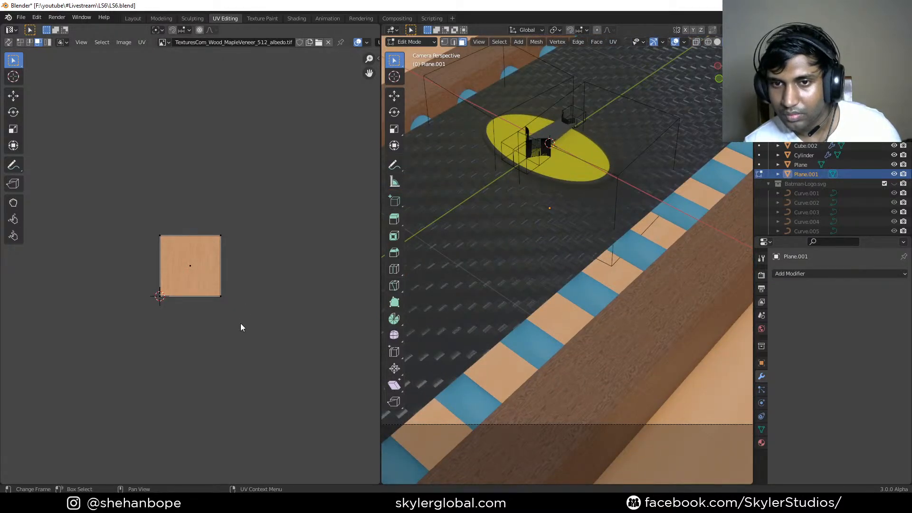
pyautogui.moveTo(119, 169); pyautogui.dragTo(231, 333)
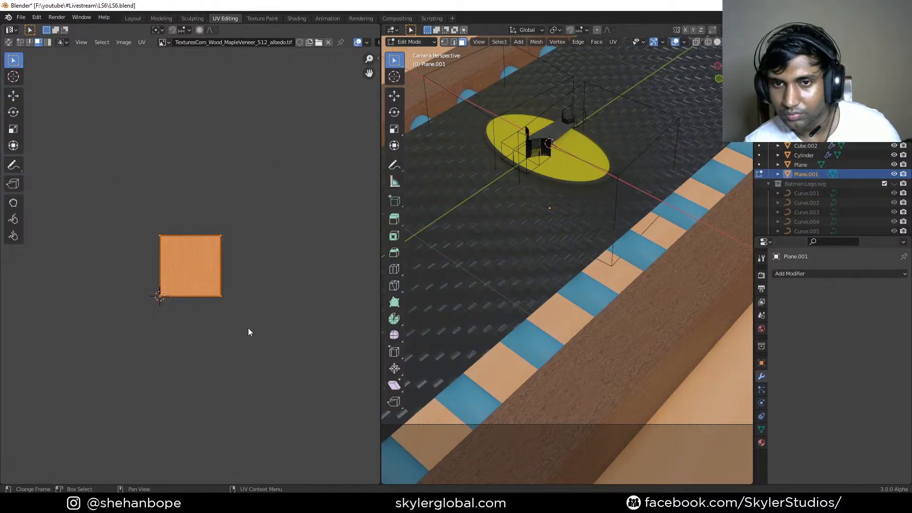
pyautogui.press('Tab')
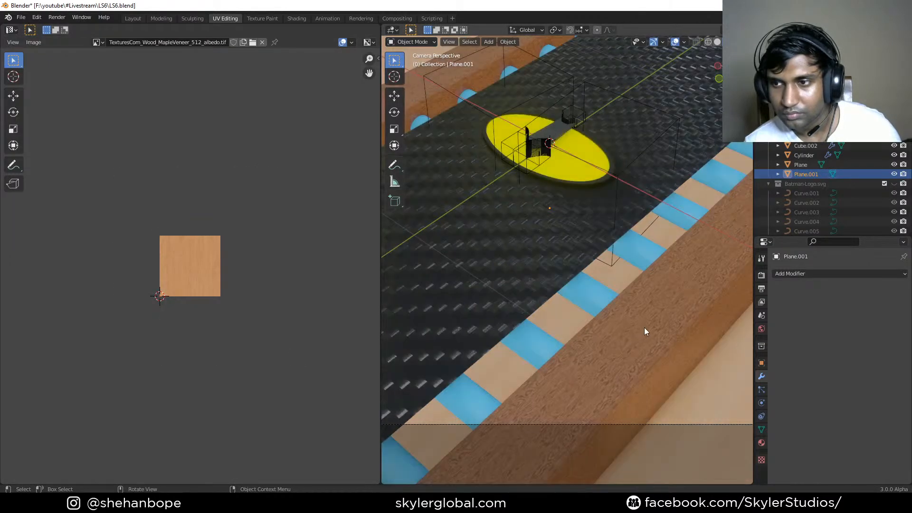
pyautogui.click(644, 327)
pyautogui.press('Tab')
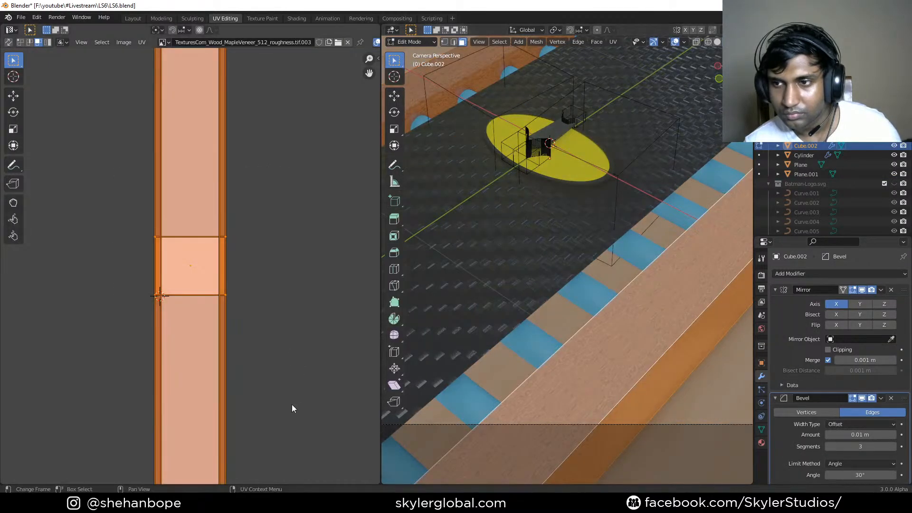
pyautogui.press('s')
pyautogui.press('x')
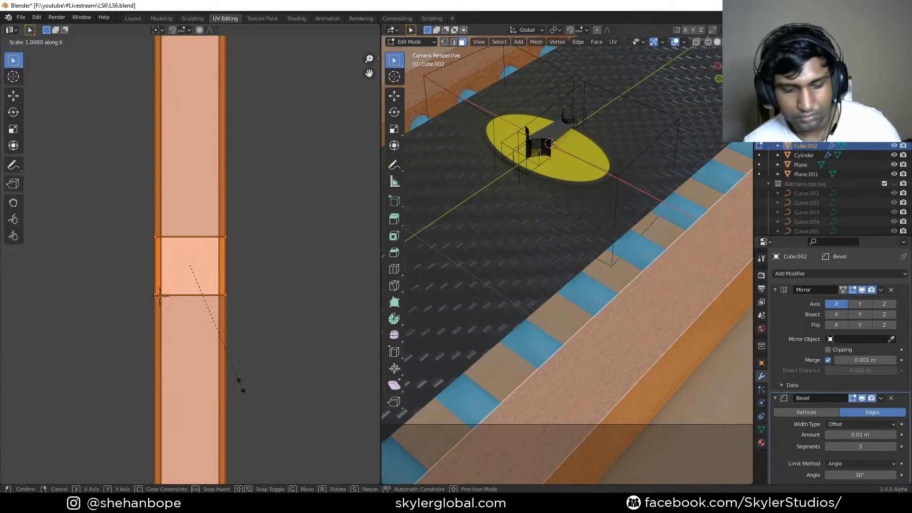
pyautogui.press('y')
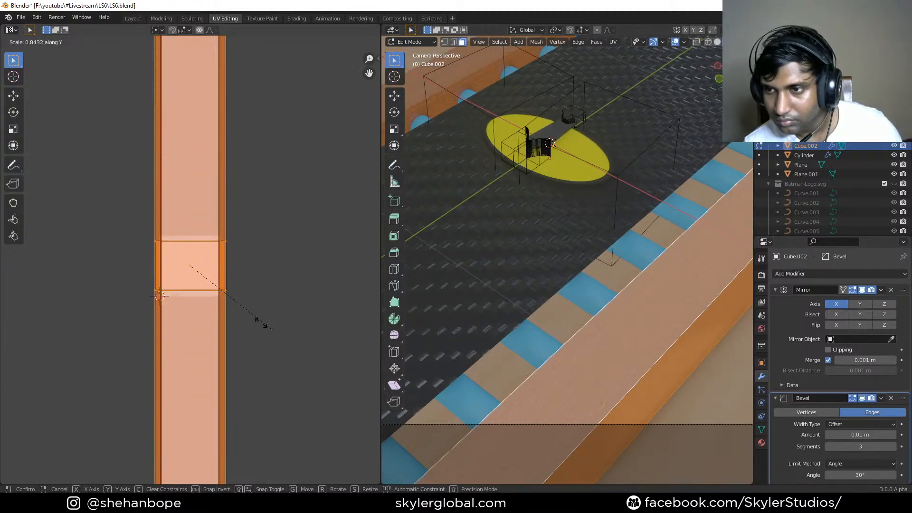
pyautogui.rightClick(220, 298)
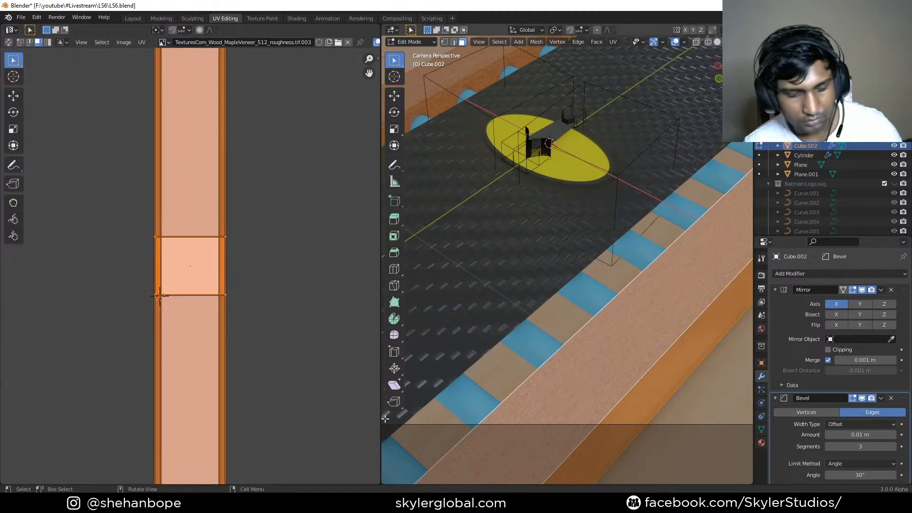
# - Scale the side rails' mesh along the Y axis in the 3D view
pyautogui.press('s')
pyautogui.press('y')
pyautogui.click(724, 397)
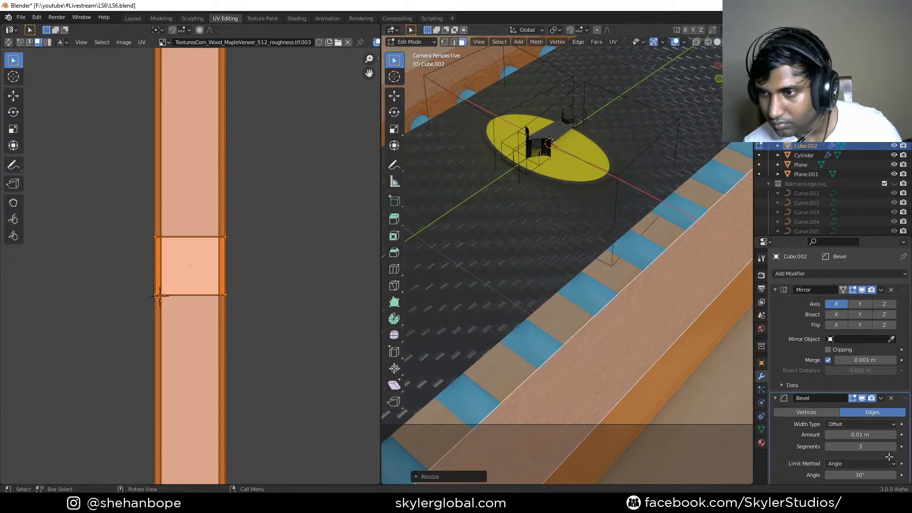
pyautogui.scroll(2, 650, 401)
pyautogui.scroll(2, 651, 400)
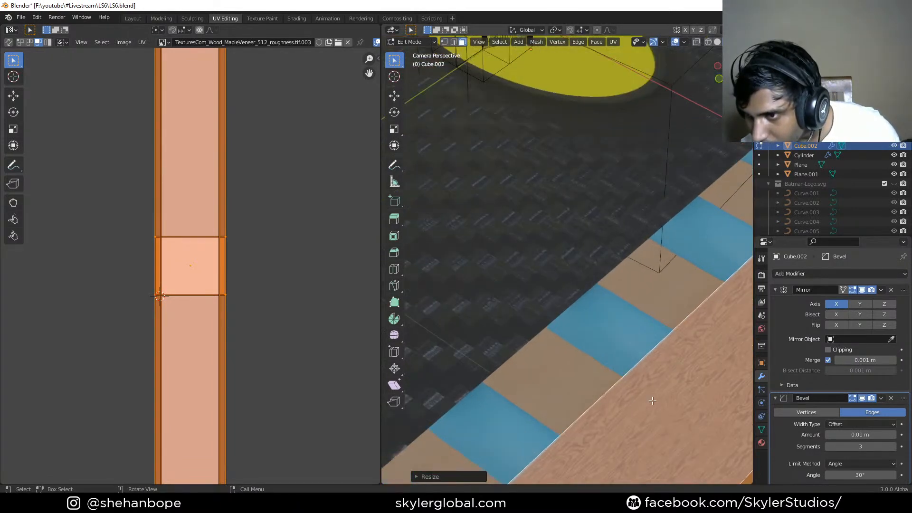
# - Stretch the side rails' UV layout along Y so its middle face spans more than twice the texture tile's height
pyautogui.press('s')
pyautogui.press('y')
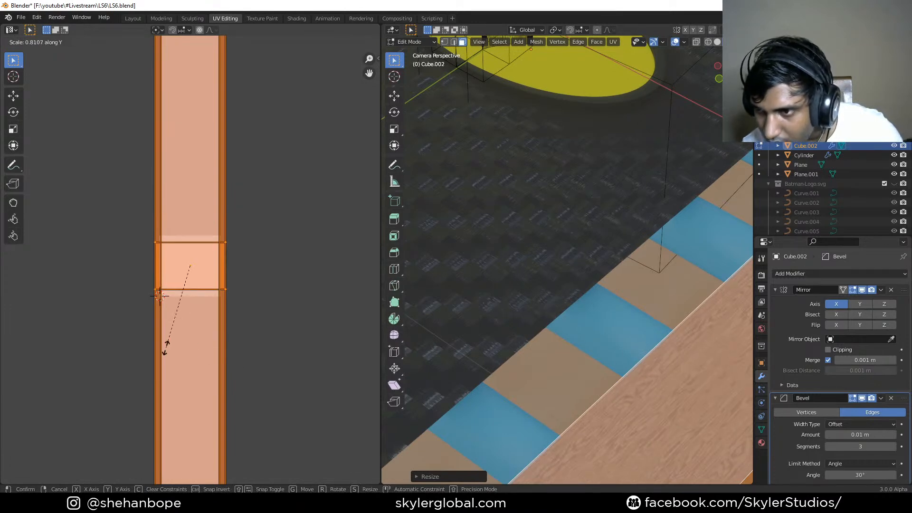
pyautogui.click(335, 472)
pyautogui.scroll(-2, 295, 389)
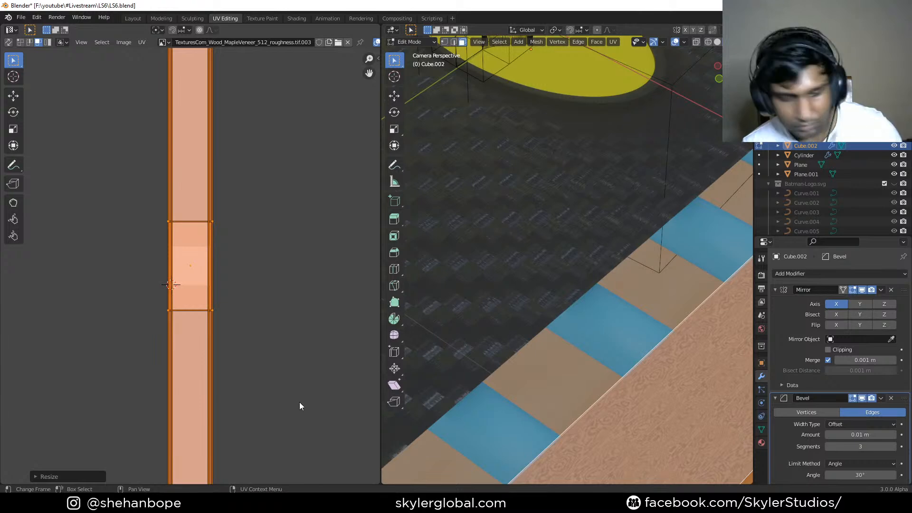
# - Shrink the side rails' UV layout uniformly to roughly a third of its size and return to Object Mode
pyautogui.press('s')
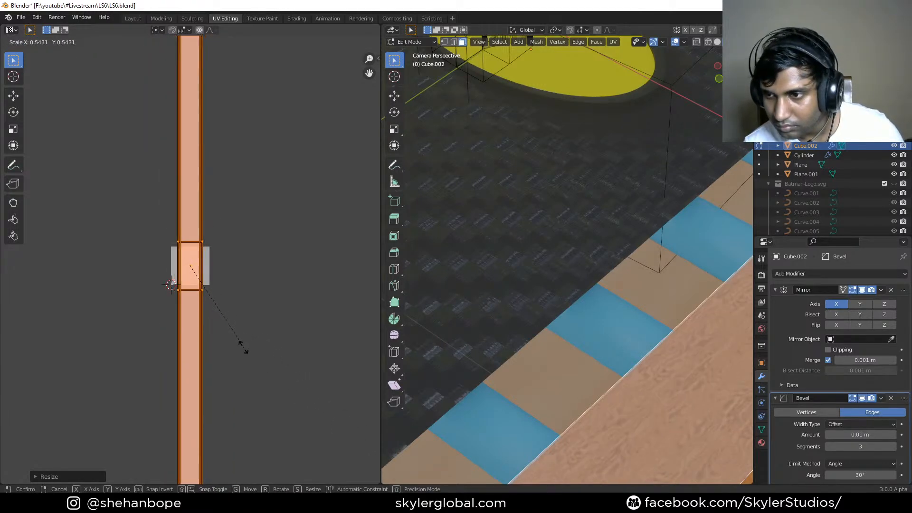
pyautogui.click(219, 328)
pyautogui.scroll(-4, 671, 322)
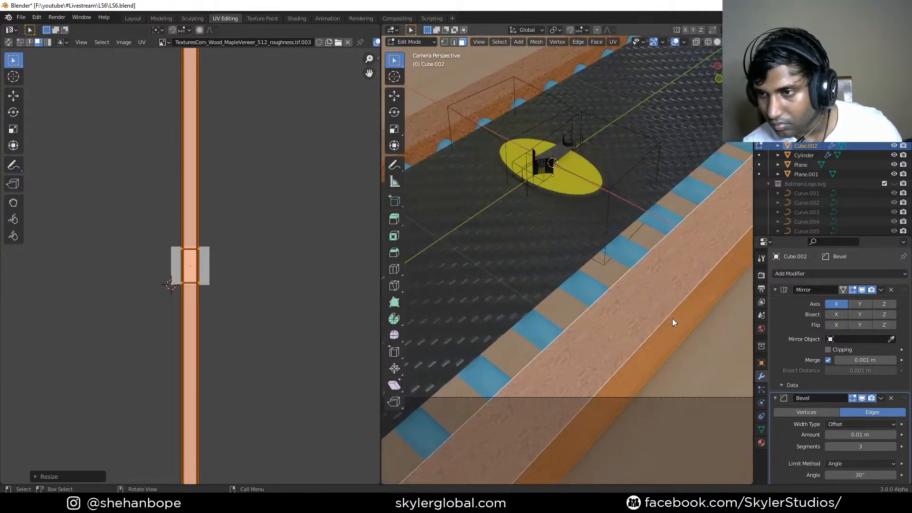
pyautogui.press('Tab')
pyautogui.scroll(-4, 665, 351)
pyautogui.scroll(3, 582, 344)
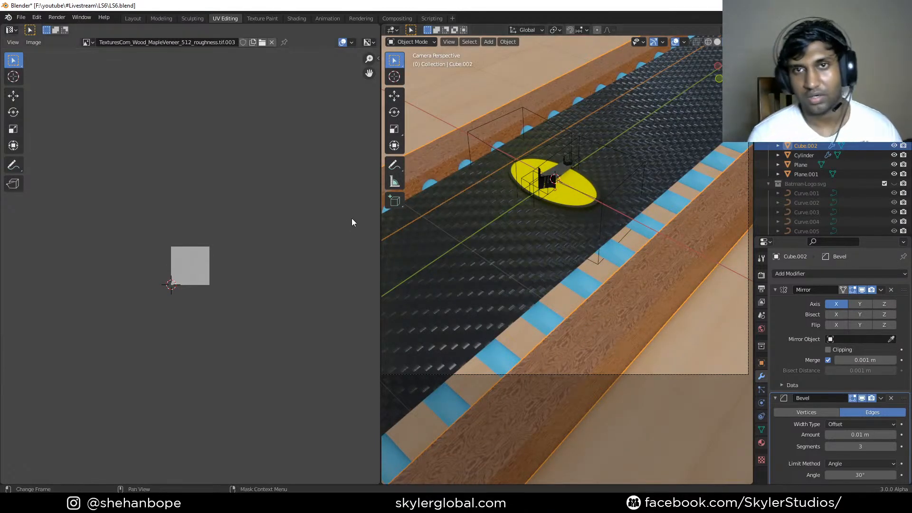
# - Return to the Shading workspace and apply the Shinny wood asset material to the side rails
pyautogui.click(276, 18)
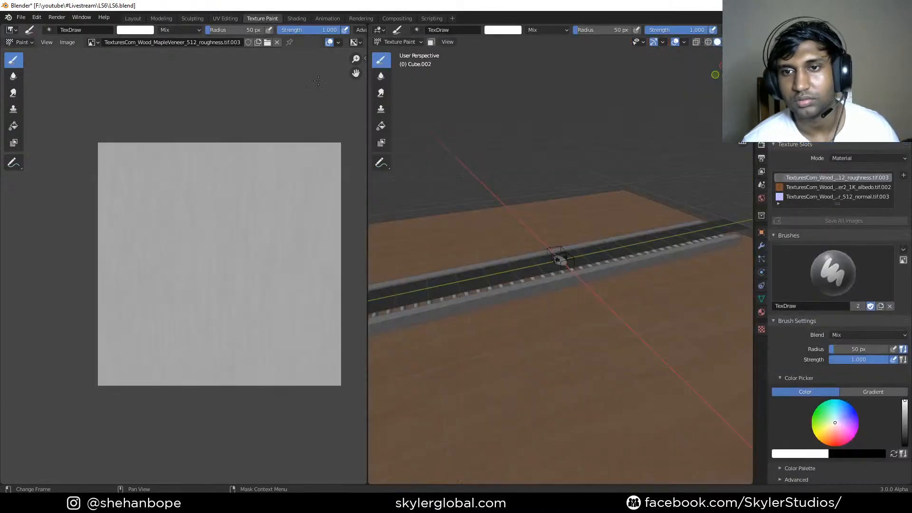
pyautogui.click(296, 19)
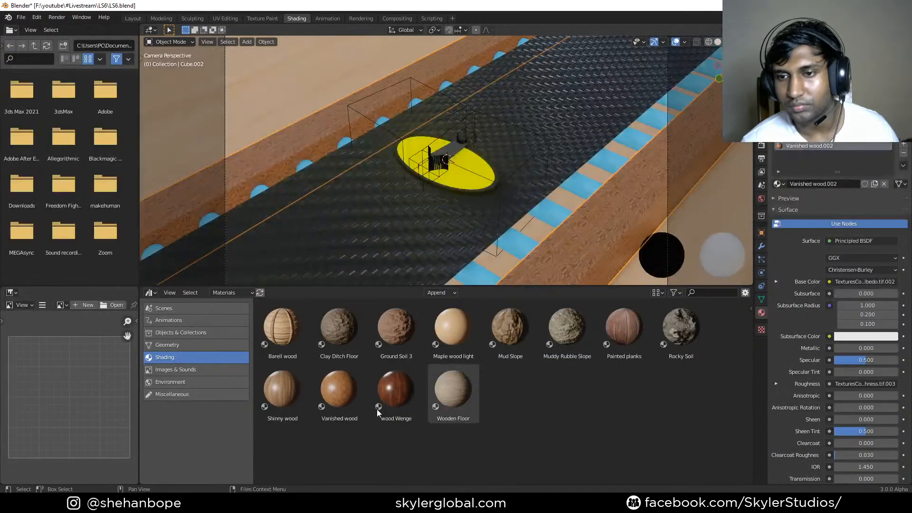
pyautogui.moveTo(287, 395); pyautogui.dragTo(594, 264)
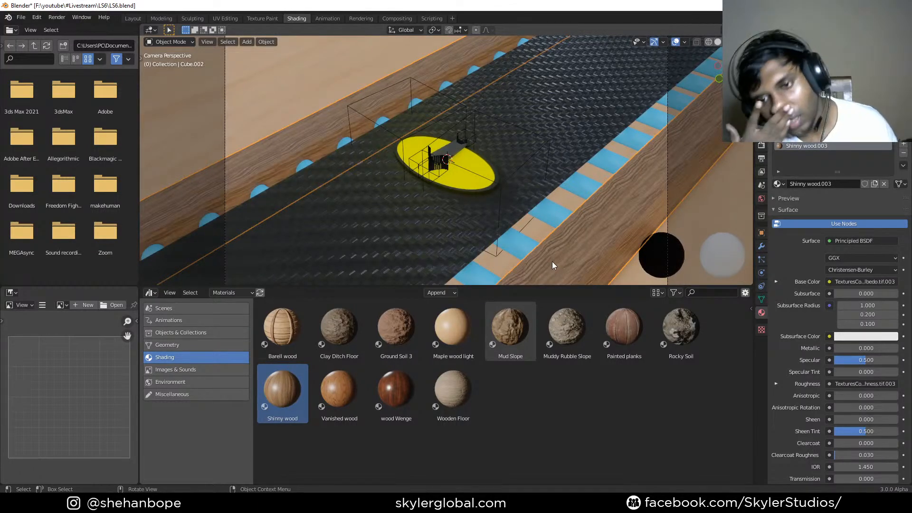
# - In the UV Editing workspace, enlarge the side rails' whole UV layout uniformly to about twice its size
pyautogui.click(225, 18)
pyautogui.hotkey('alt', 'a')
pyautogui.press('a')
pyautogui.press('s')
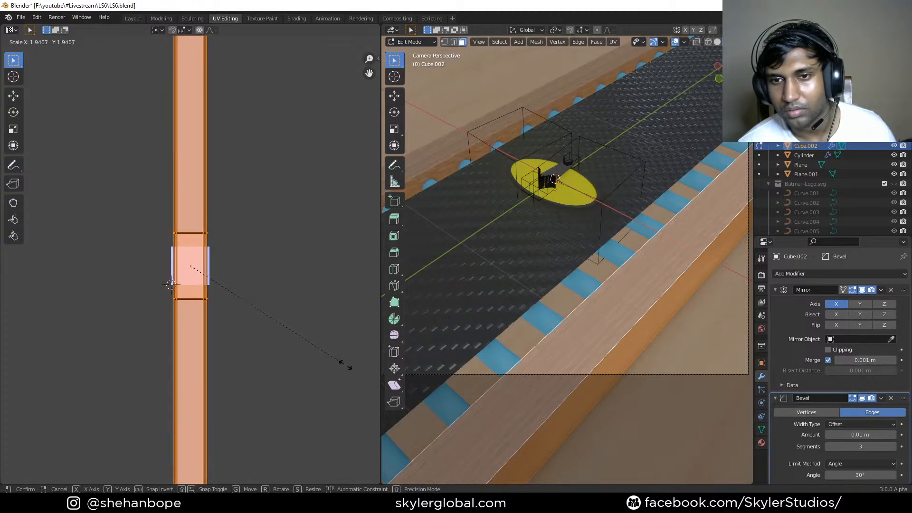
pyautogui.click(337, 352)
# - Scale the side rails' UVs along Y by about 0.66, save the file and leave Edit Mode
pyautogui.press('s')
pyautogui.press('y')
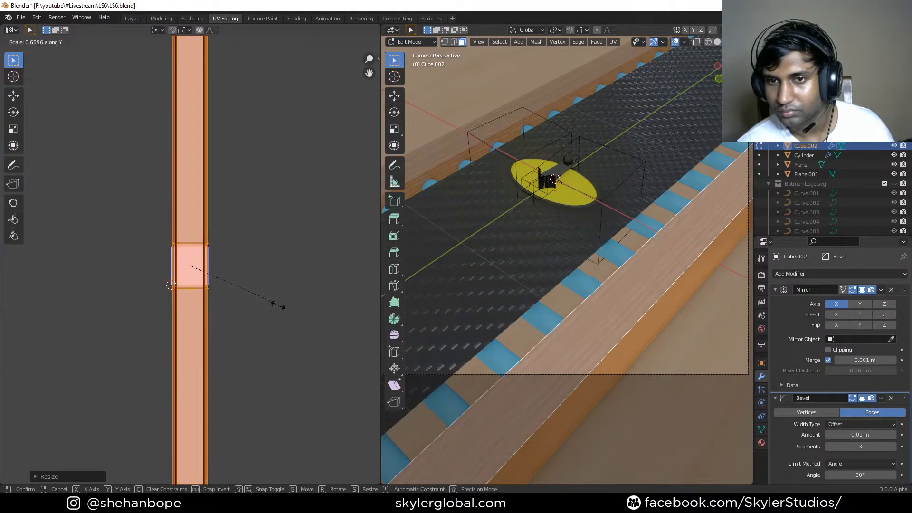
pyautogui.click(270, 305)
pyautogui.hotkey('ctrl', 's')
pyautogui.press('Tab')
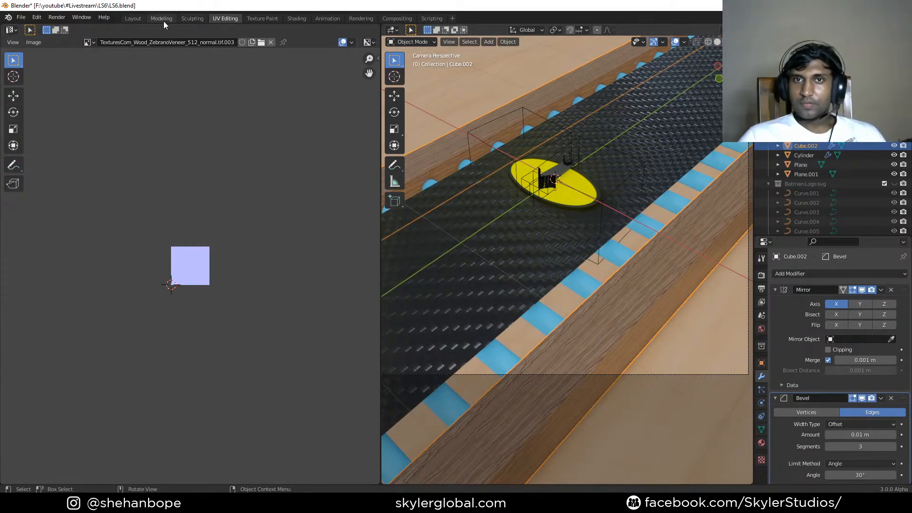
# - Switch to the Layout workspace, show the camera view with nothing selected, and hide the viewport overlays
pyautogui.click(135, 19)
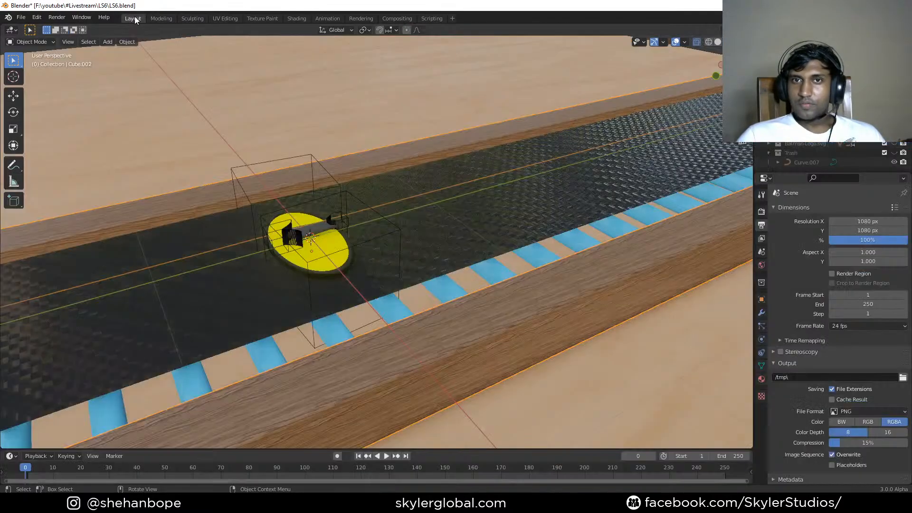
pyautogui.moveTo(370, 248)
pyautogui.mouseDown(button='middle')
pyautogui.moveTo(380, 238)
pyautogui.moveTo(488, 222)
pyautogui.moveTo(442, 242)
pyautogui.moveTo(364, 236)
pyautogui.mouseUp(button='middle')
pyautogui.press('KP_0')
pyautogui.click(557, 79)
pyautogui.click(675, 42)
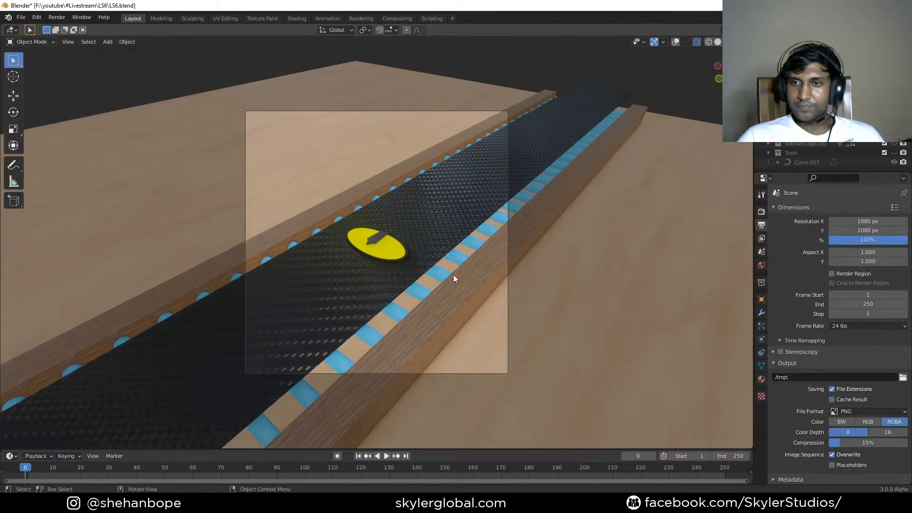
# - Examine the materials on the walkway, side rails and cylinders from several angles and through the camera
pyautogui.scroll(2, 453, 279)
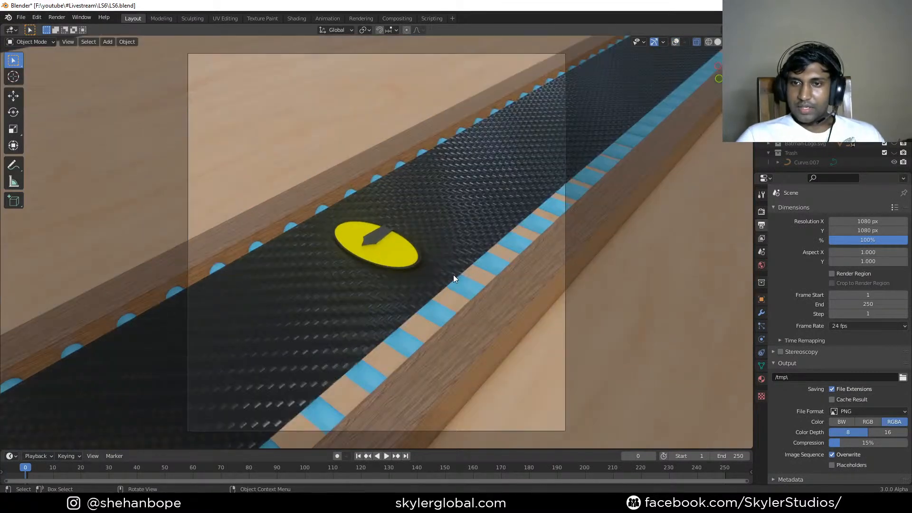
pyautogui.keyDown('shift'); pyautogui.moveTo(467, 269); pyautogui.dragTo(478, 249, button='middle'); pyautogui.keyUp('shift')
pyautogui.scroll(-2, 503, 267)
pyautogui.scroll(-2, 479, 249)
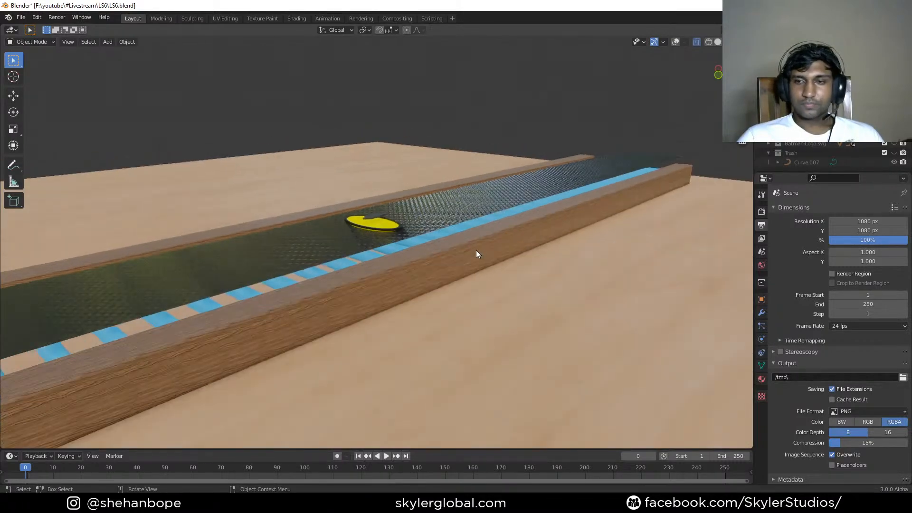
pyautogui.moveTo(425, 254)
pyautogui.mouseDown(button='middle')
pyautogui.moveTo(468, 244)
pyautogui.moveTo(412, 258)
pyautogui.mouseUp(button='middle')
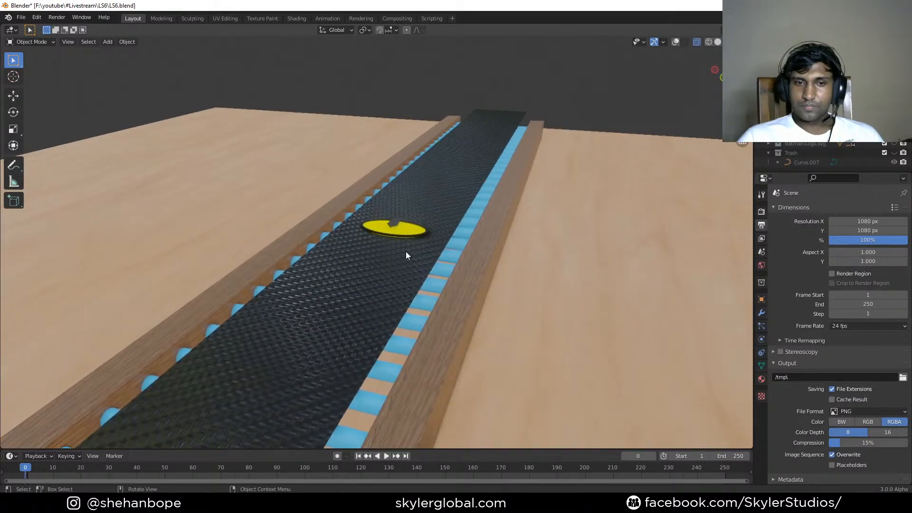
pyautogui.moveTo(303, 242); pyautogui.dragTo(362, 246, button='middle')
pyautogui.scroll(5, 363, 246)
pyautogui.press('KP_0')
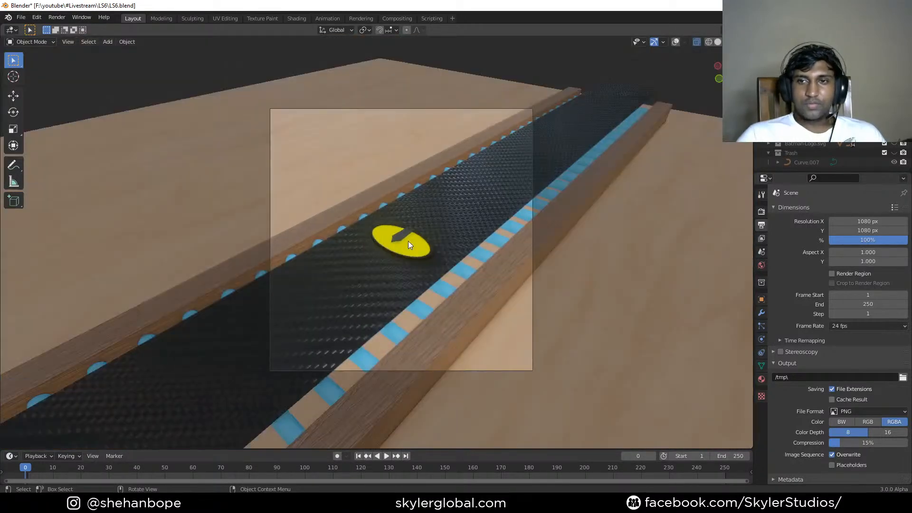